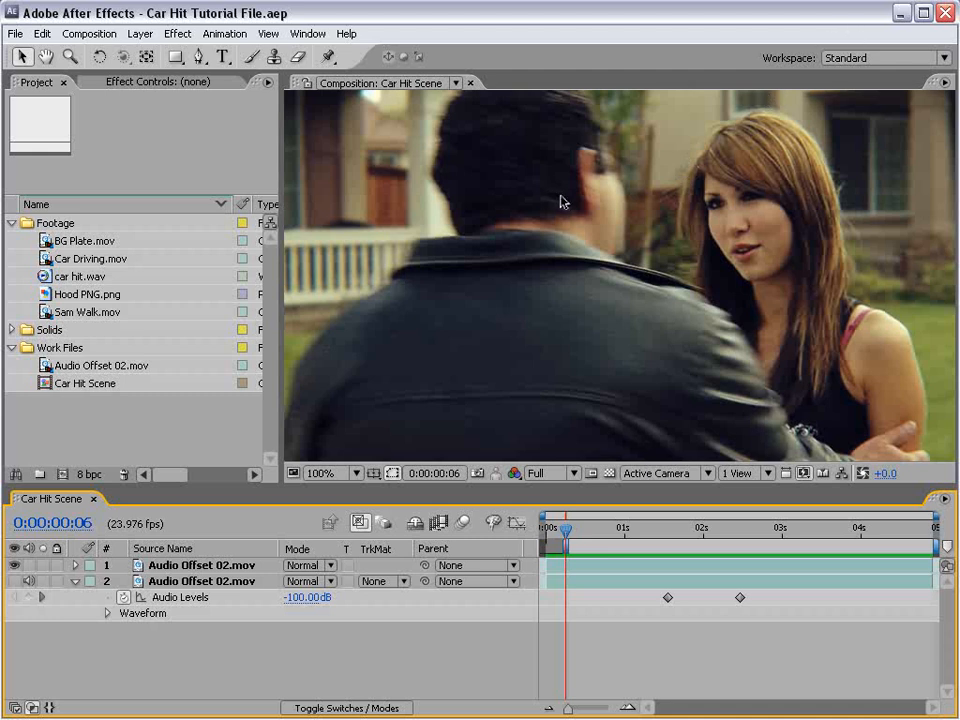
# Step: Examine the truck impact in Car Hit Scene frame by frame, around 3:11 to 3:17
pyautogui.moveTo(584, 534); pyautogui.dragTo(834, 560)
pyautogui.press('pagedown')
pyautogui.press('pagedown')
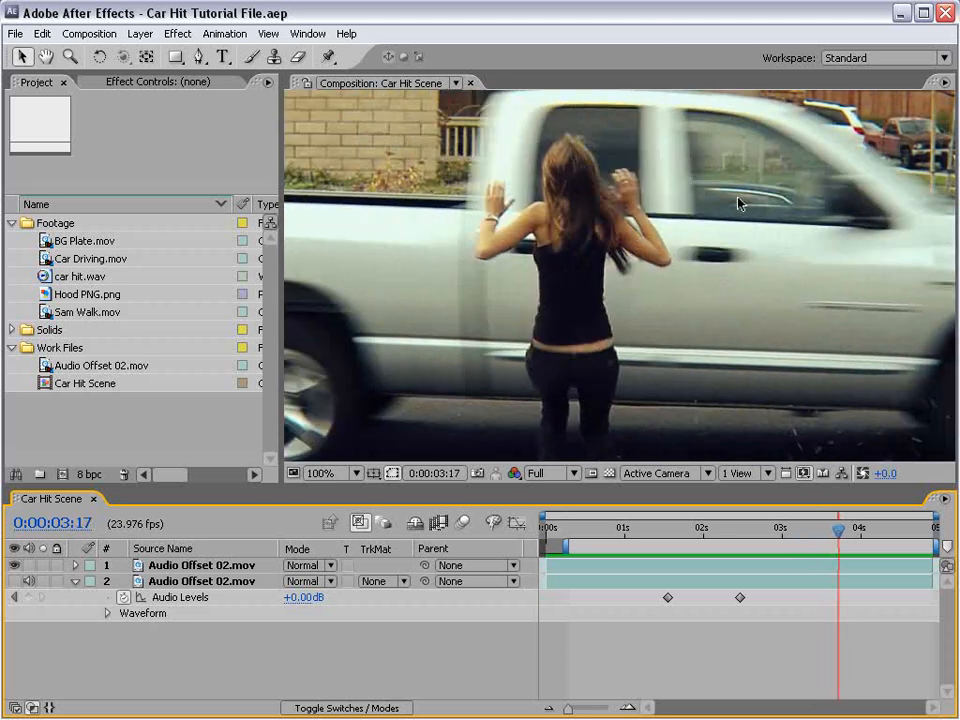
pyautogui.press('pagedown')
pyautogui.press('pagedown')
pyautogui.press('pageup')
pyautogui.press('pageup')
pyautogui.press('pageup')
pyautogui.press('pageup')
pyautogui.press('pageup')
pyautogui.press('pageup')
pyautogui.press('pageup')
pyautogui.press('pageup')
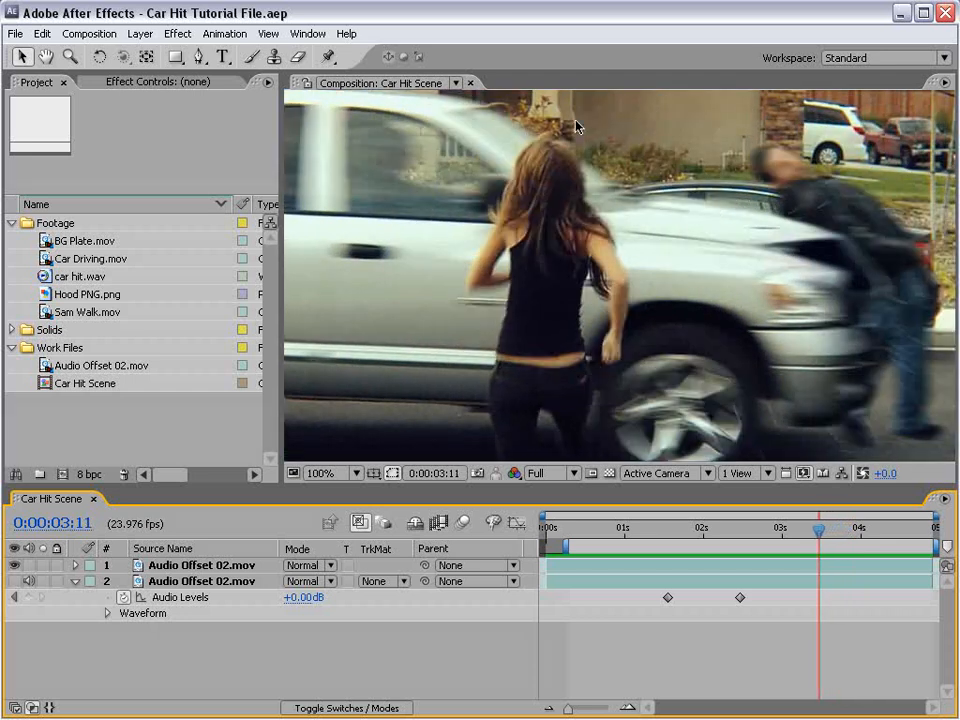
# Step: Play back the finished Car Hit Scene and inspect the impact enlarged and with the whole frame in view
pyautogui.moveTo(811, 536); pyautogui.dragTo(638, 530)
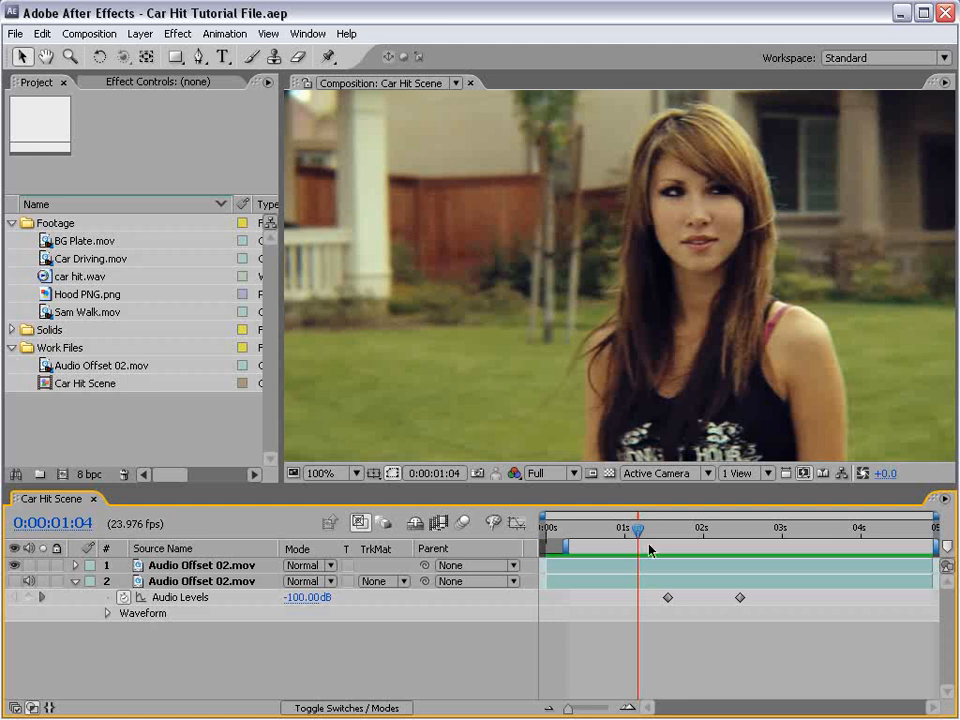
pyautogui.press('KP_0')
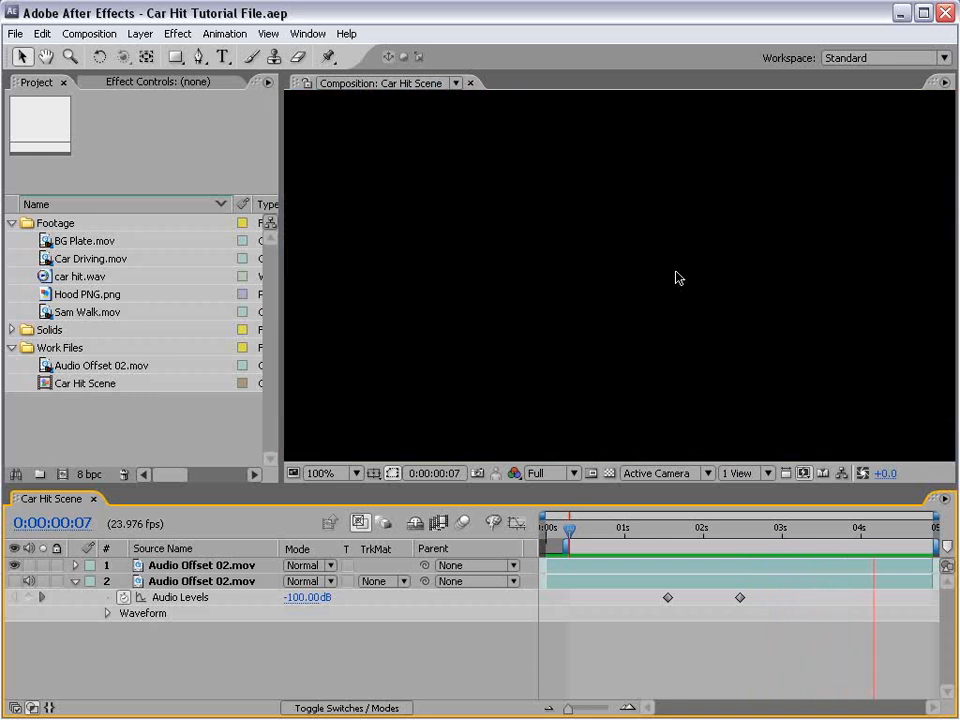
pyautogui.press('`')
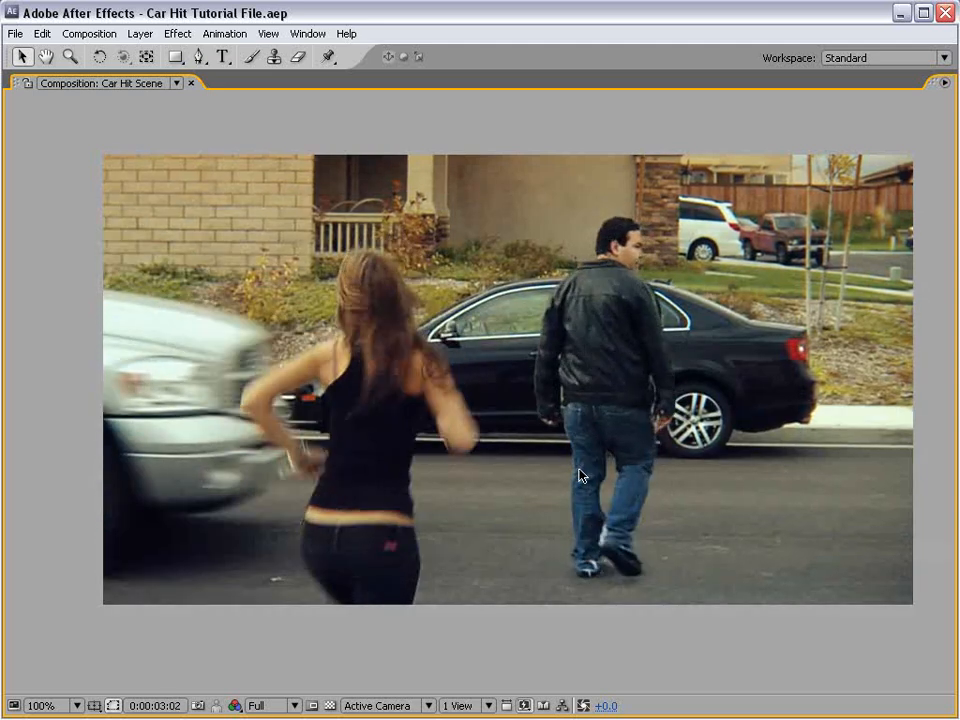
pyautogui.press('`')
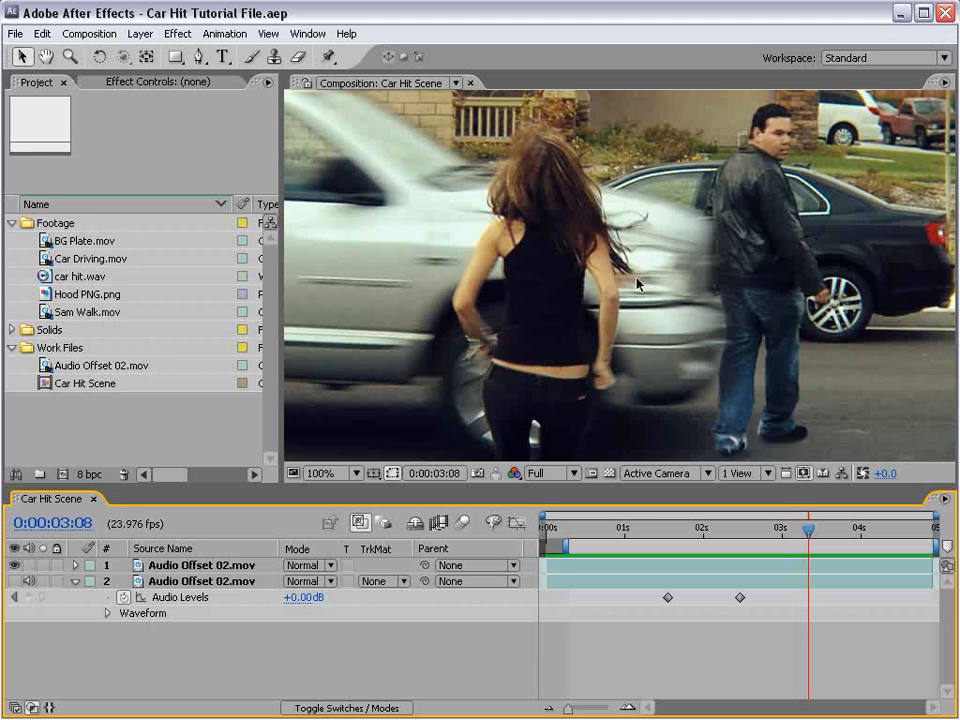
pyautogui.scroll(-2, 658, 315)
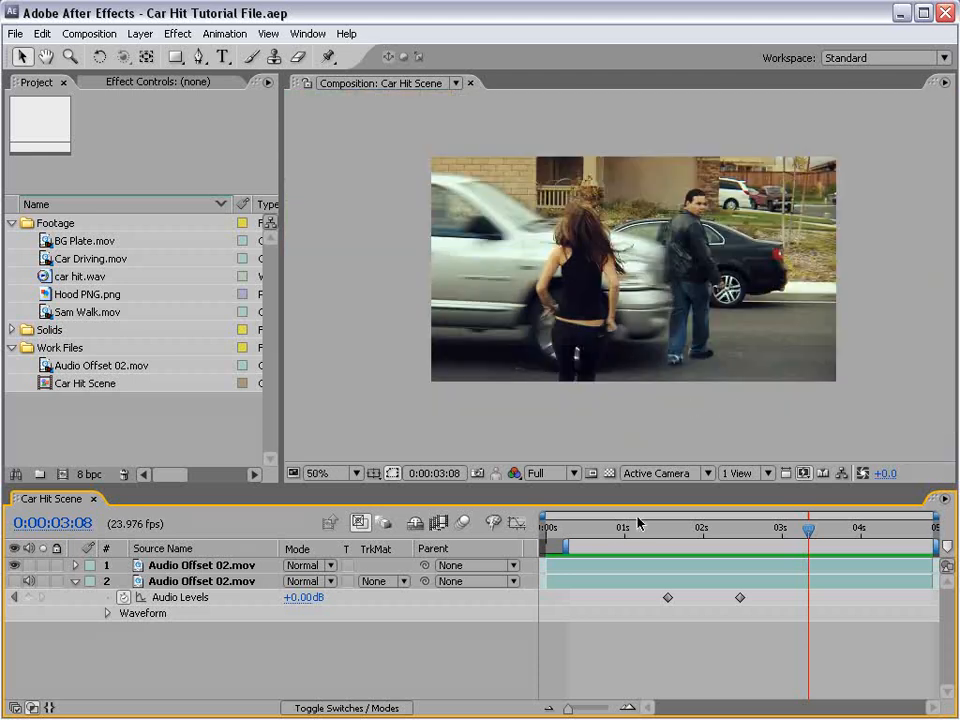
pyautogui.moveTo(613, 526); pyautogui.dragTo(653, 548)
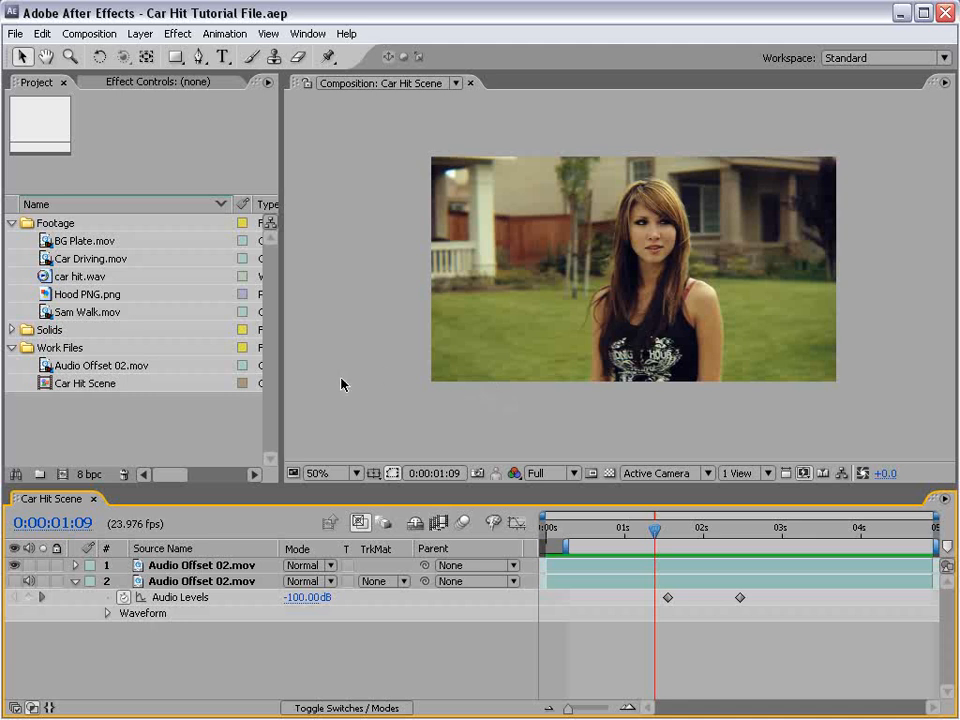
# Step: Create a new composition from BG Plate.mov and scrub through the shot of the woman and the passing truck
pyautogui.click(114, 411)
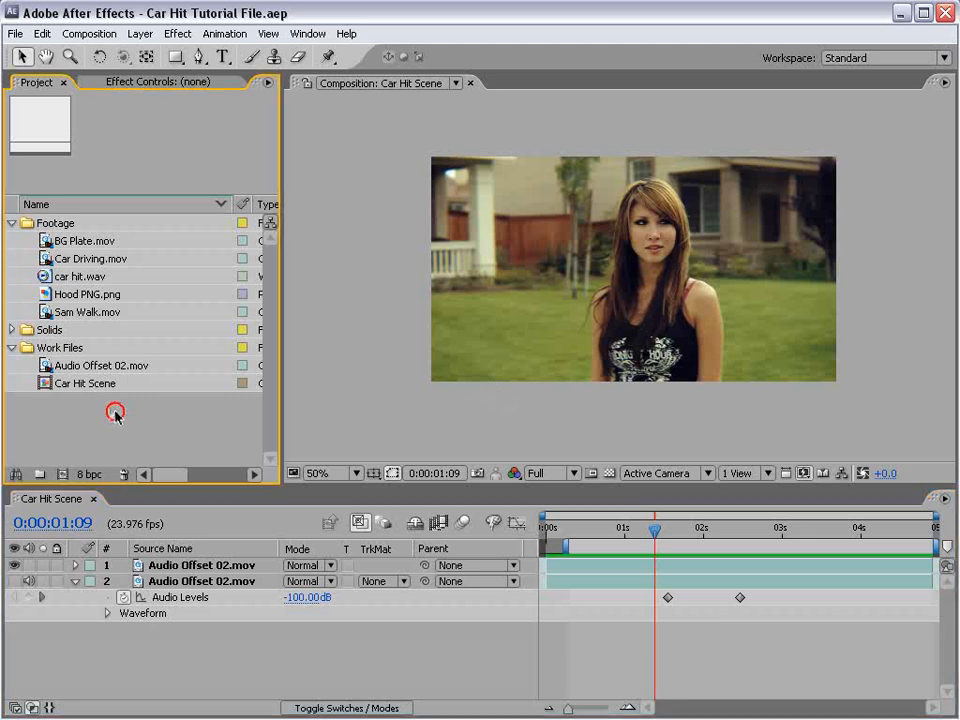
pyautogui.click(82, 242)
pyautogui.moveTo(79, 243); pyautogui.dragTo(61, 474)
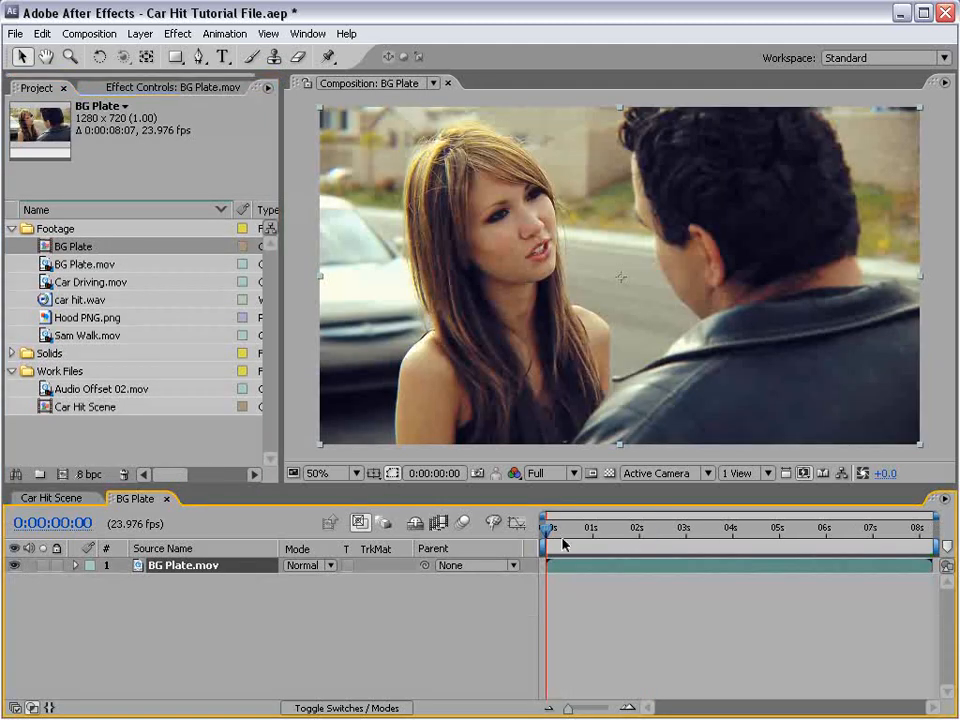
pyautogui.moveTo(563, 543); pyautogui.dragTo(819, 553)
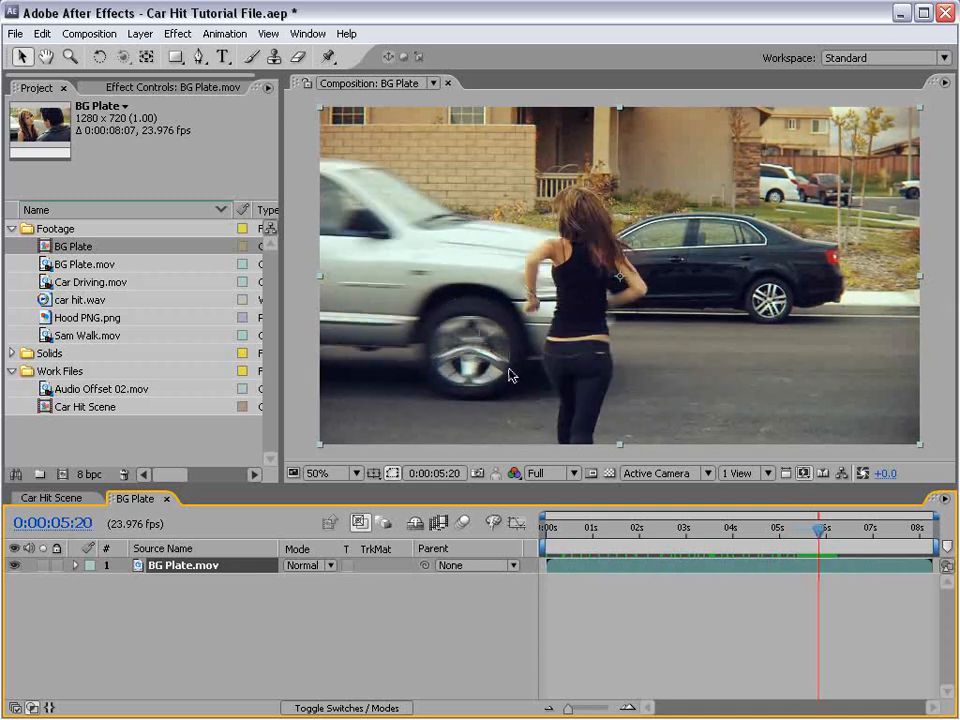
pyautogui.moveTo(817, 533); pyautogui.dragTo(792, 538)
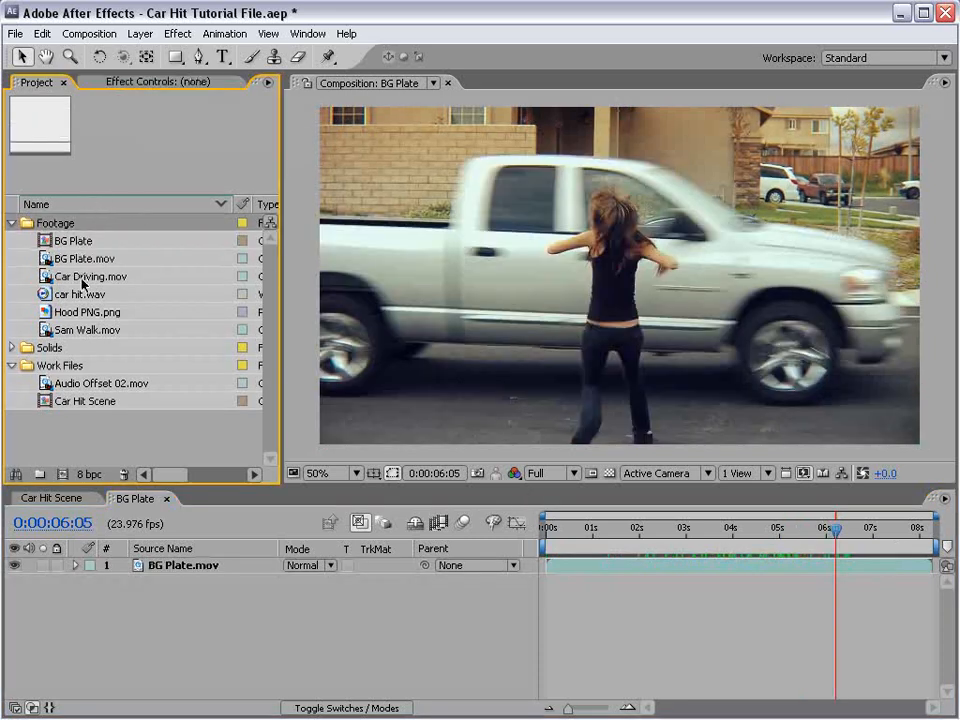
# Step: Place Car Driving.mov in the BG Plate composition for a look at the clip and remove the layer again
pyautogui.moveTo(84, 284); pyautogui.dragTo(620, 295)
pyautogui.click(591, 530)
pyautogui.moveTo(591, 530); pyautogui.dragTo(616, 538)
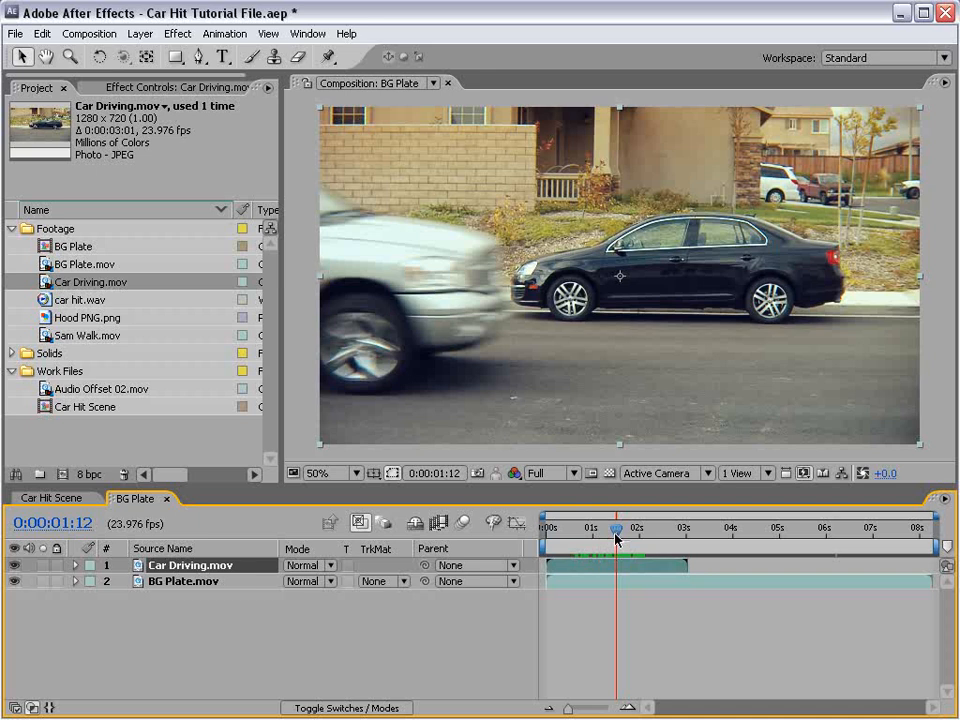
pyautogui.press('Delete')
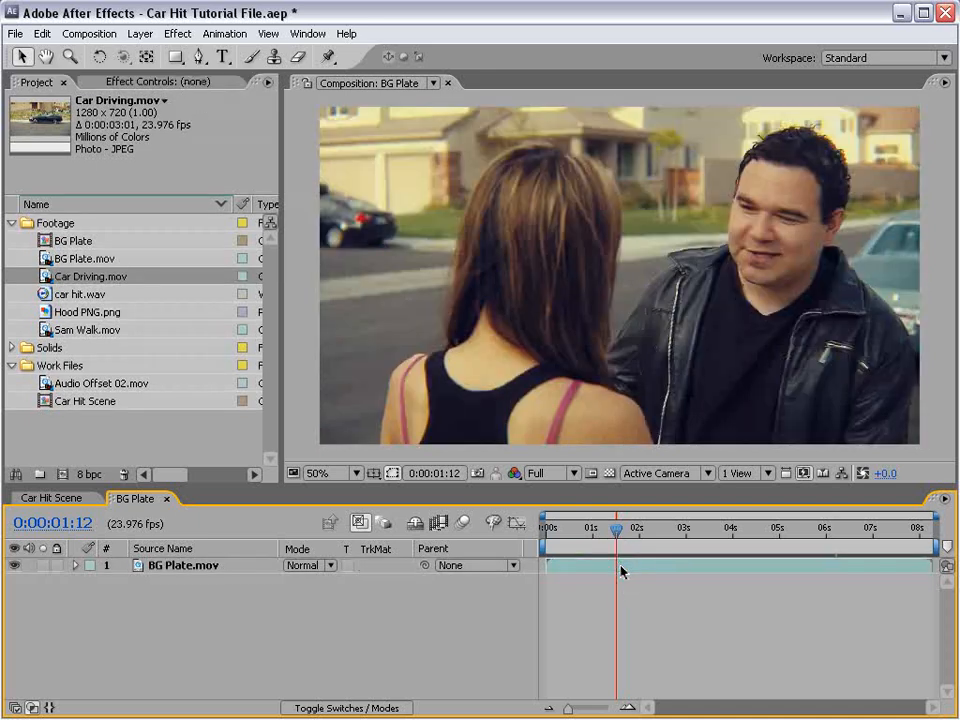
# Step: Add Sam Walk.mov above BG Plate.mov and slide the layer to start at about 4 seconds
pyautogui.moveTo(616, 530); pyautogui.dragTo(828, 538)
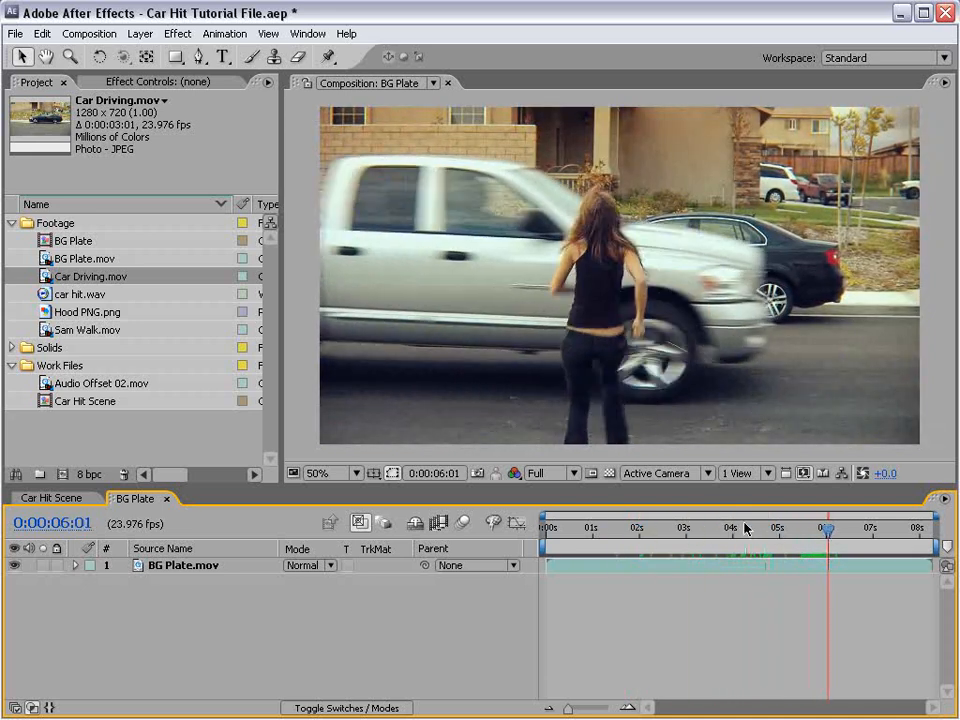
pyautogui.moveTo(45, 335); pyautogui.dragTo(630, 387)
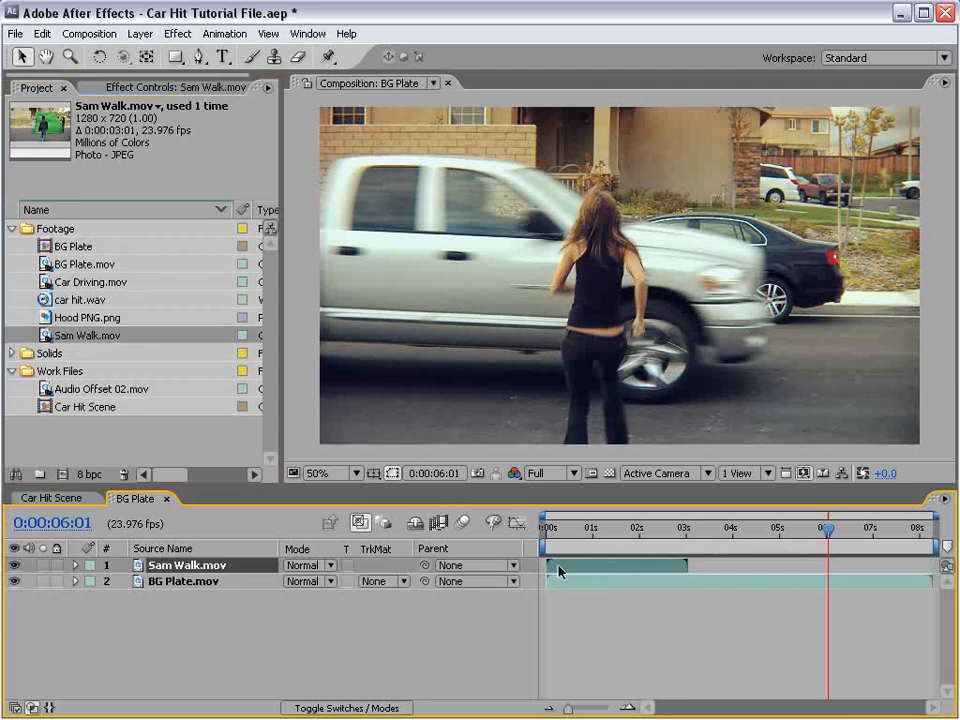
pyautogui.moveTo(558, 571); pyautogui.dragTo(740, 568)
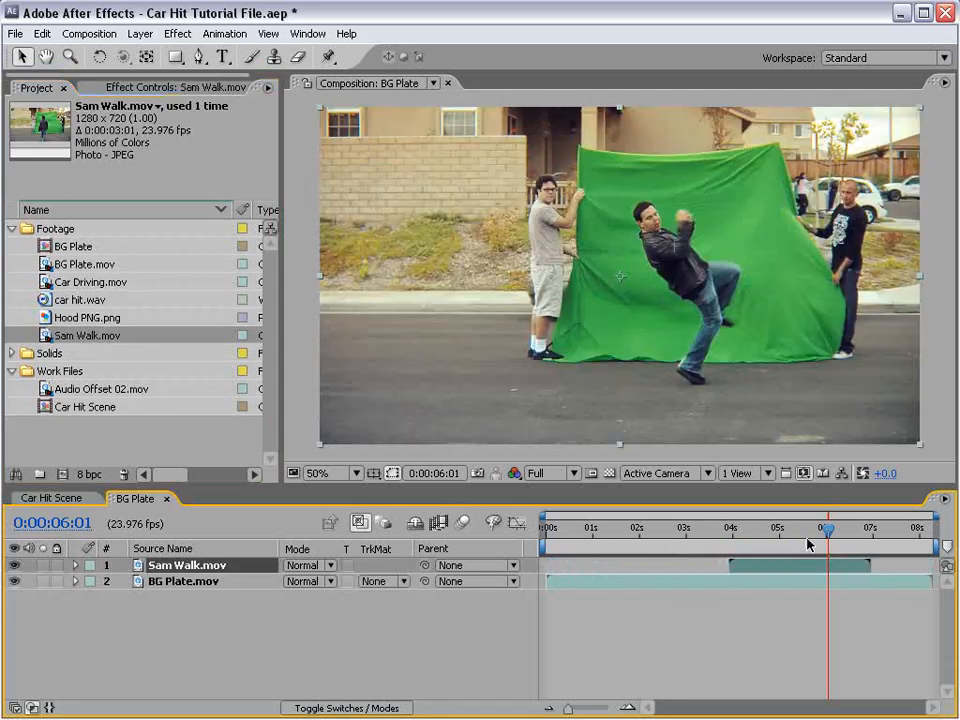
pyautogui.moveTo(808, 543); pyautogui.dragTo(785, 560)
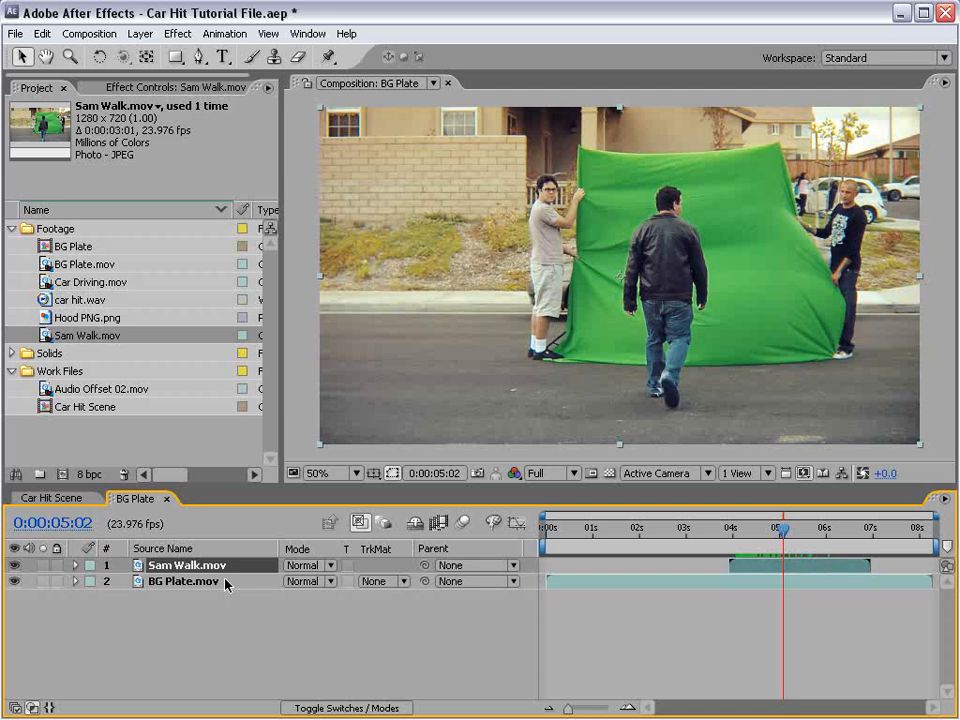
# Step: Set the Sam Walk.mov layer's opacity to 50% and scrub to compare it with the background plate
pyautogui.press('t')
pyautogui.click(291, 581)
pyautogui.write('50')
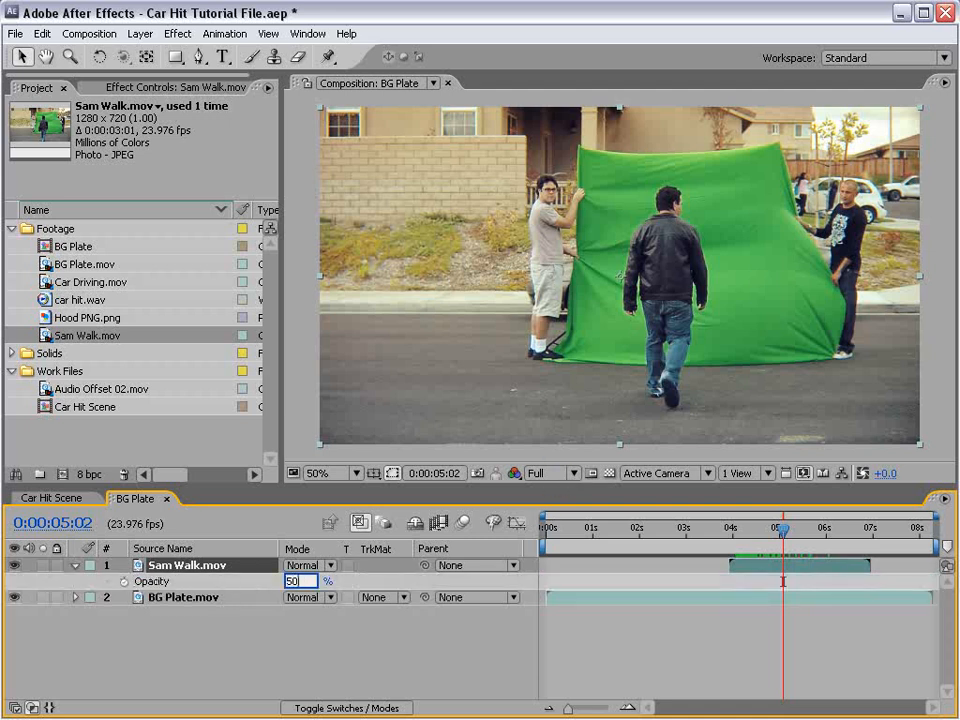
pyautogui.press('Return')
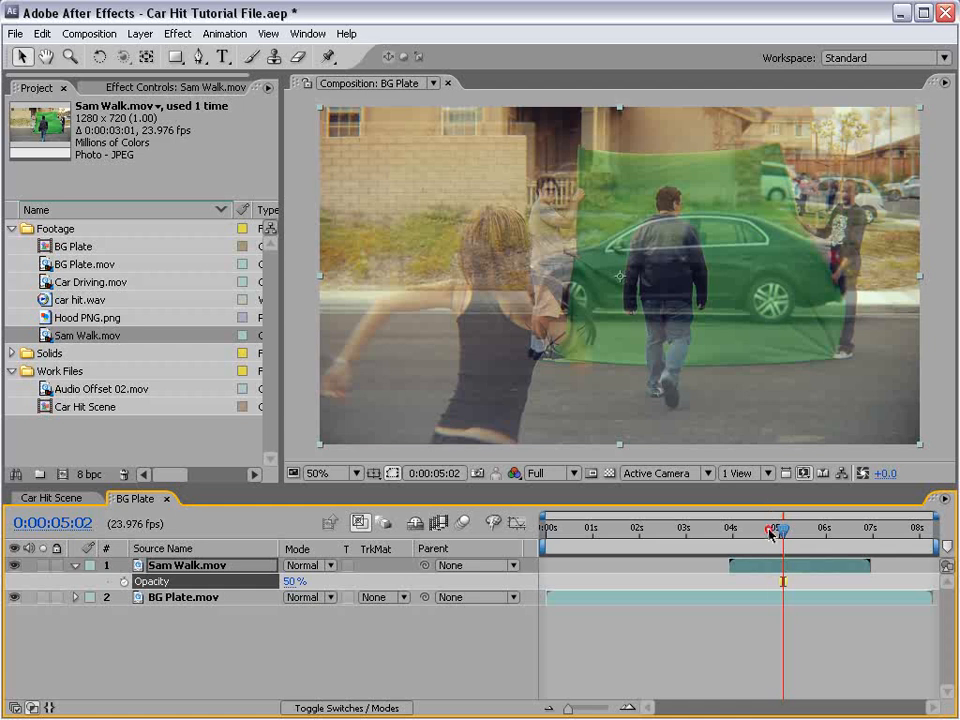
pyautogui.moveTo(770, 533); pyautogui.dragTo(825, 525)
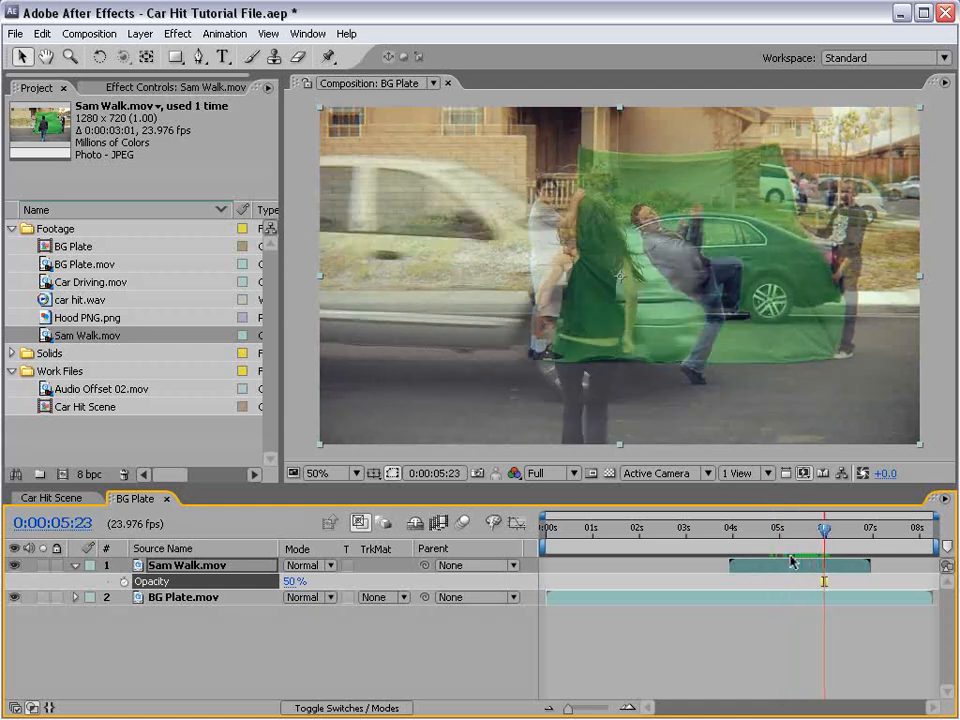
# Step: Slide Sam Walk.mov to start at about 4.4 seconds and offset its picture to the right over the background plate
pyautogui.moveTo(756, 565); pyautogui.dragTo(781, 565)
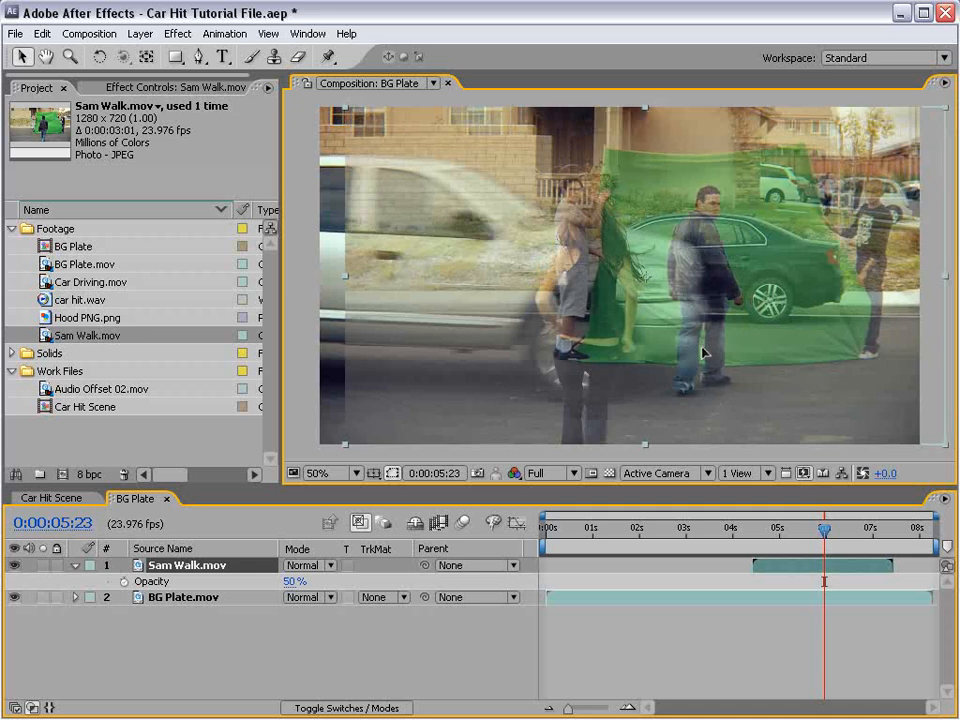
pyautogui.press('h')
pyautogui.moveTo(733, 356); pyautogui.dragTo(695, 358)
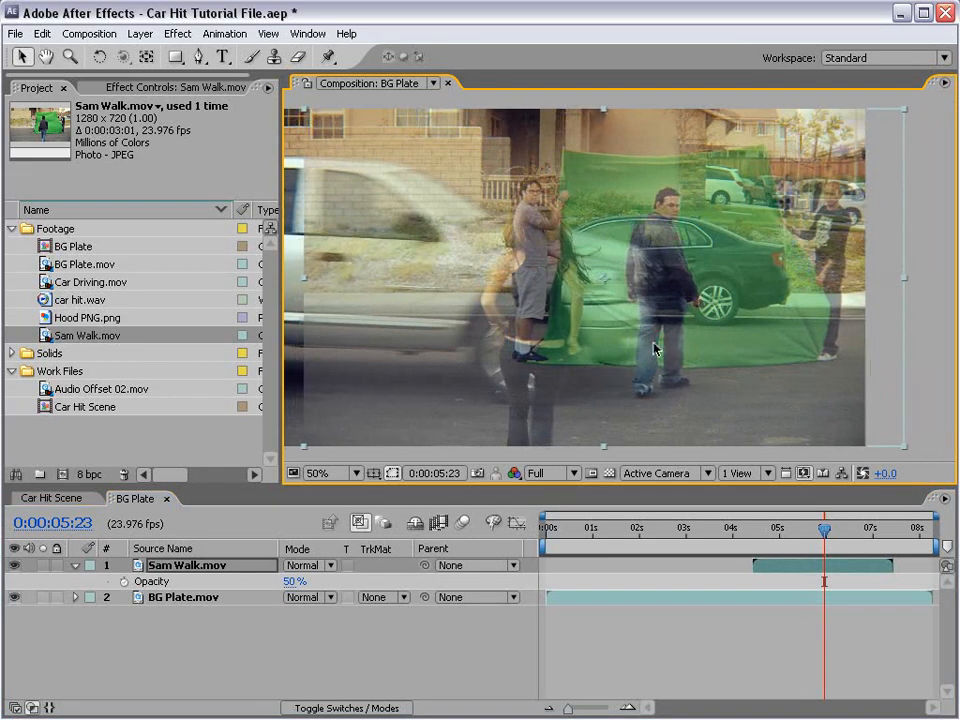
pyautogui.press('v')
pyautogui.click(793, 531)
pyautogui.moveTo(793, 538); pyautogui.dragTo(822, 528)
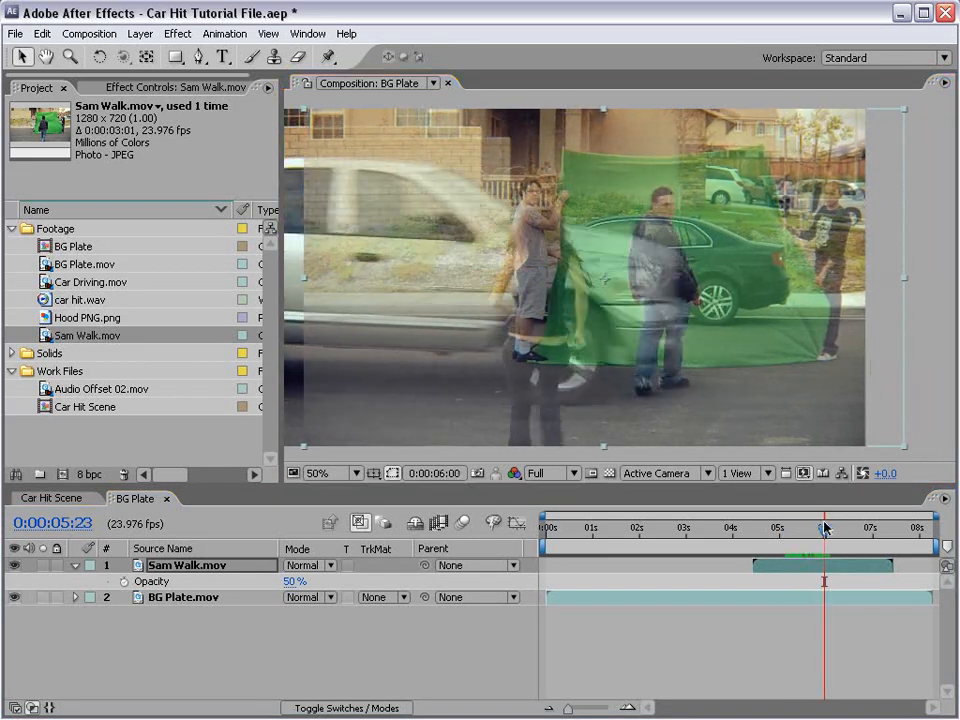
pyautogui.press('pagedown')
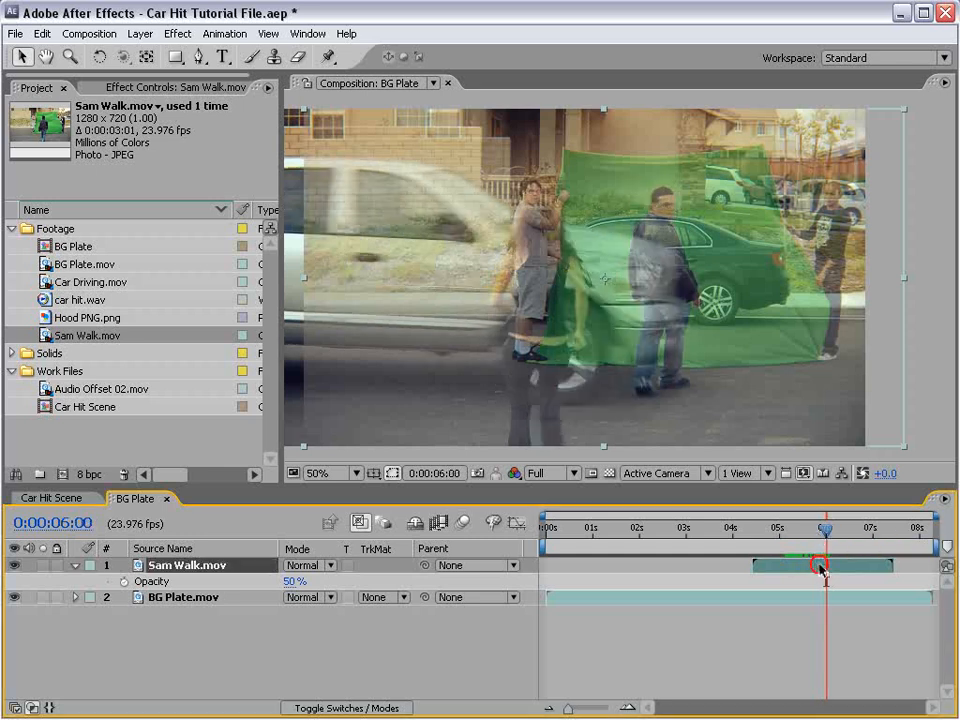
# Step: Shift the Sam Walk.mov layer about two frames earlier and check its timing against the truck frame by frame
pyautogui.moveTo(818, 570); pyautogui.dragTo(816, 570)
pyautogui.press('pageup')
pyautogui.press('pageup')
pyautogui.press('pageup')
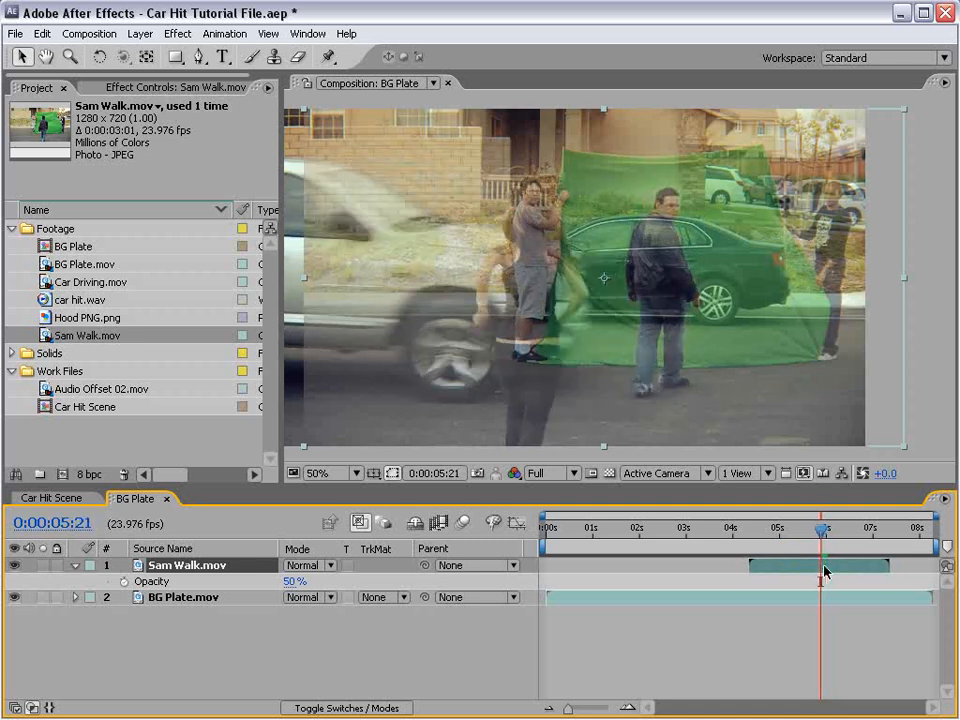
pyautogui.press('pagedown')
pyautogui.press('pagedown')
pyautogui.press('pagedown')
pyautogui.press('pagedown')
pyautogui.press('pageup')
pyautogui.press('pageup')
pyautogui.press('pageup')
pyautogui.press('pageup')
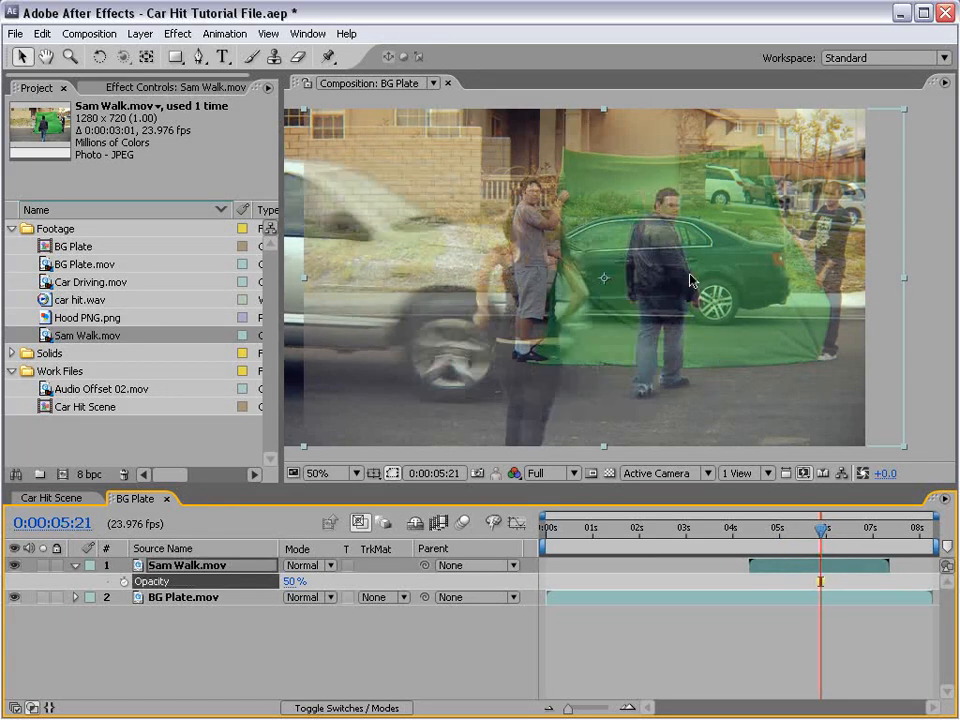
# Step: Pre-compose the Sam Walk.mov layer as Sam Walking, leaving all attributes in BG Plate
pyautogui.click(180, 567)
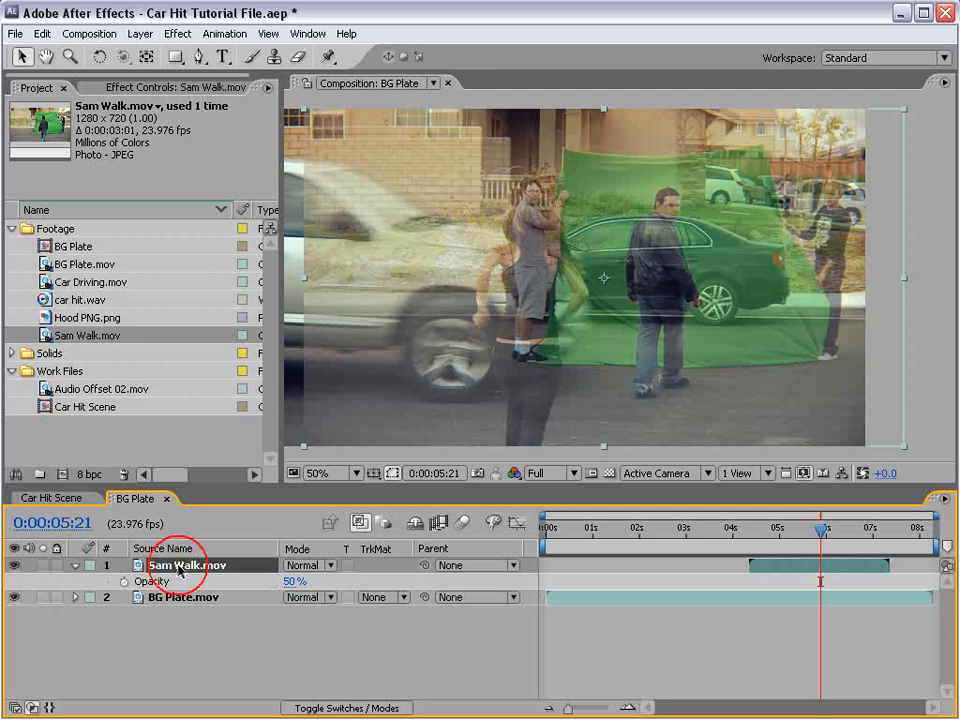
pyautogui.click(140, 33)
pyautogui.click(178, 591)
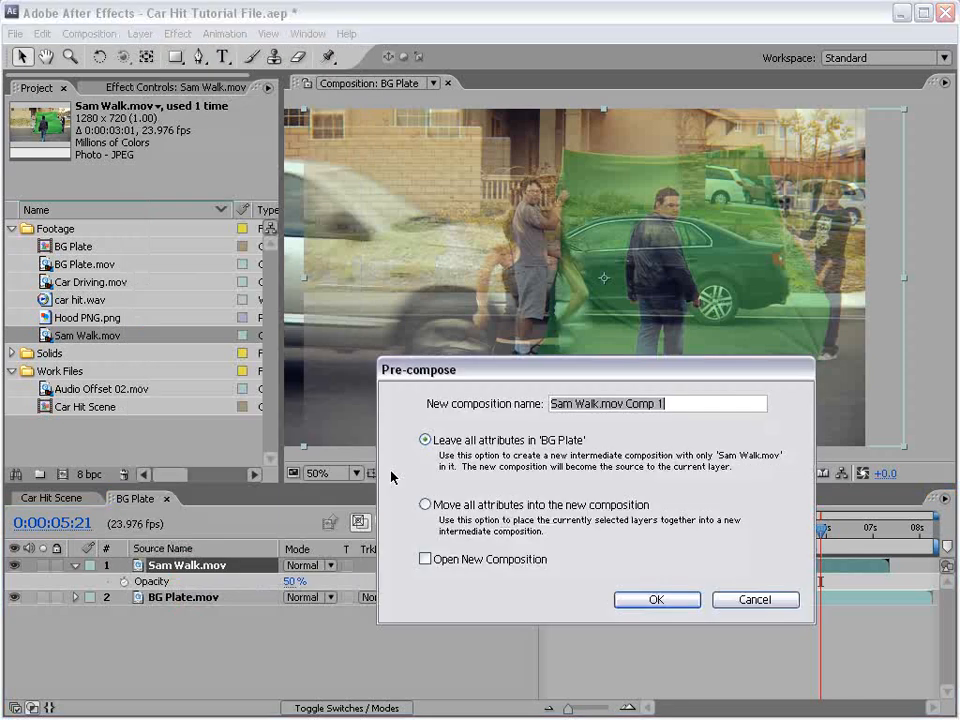
pyautogui.write('Sam ')
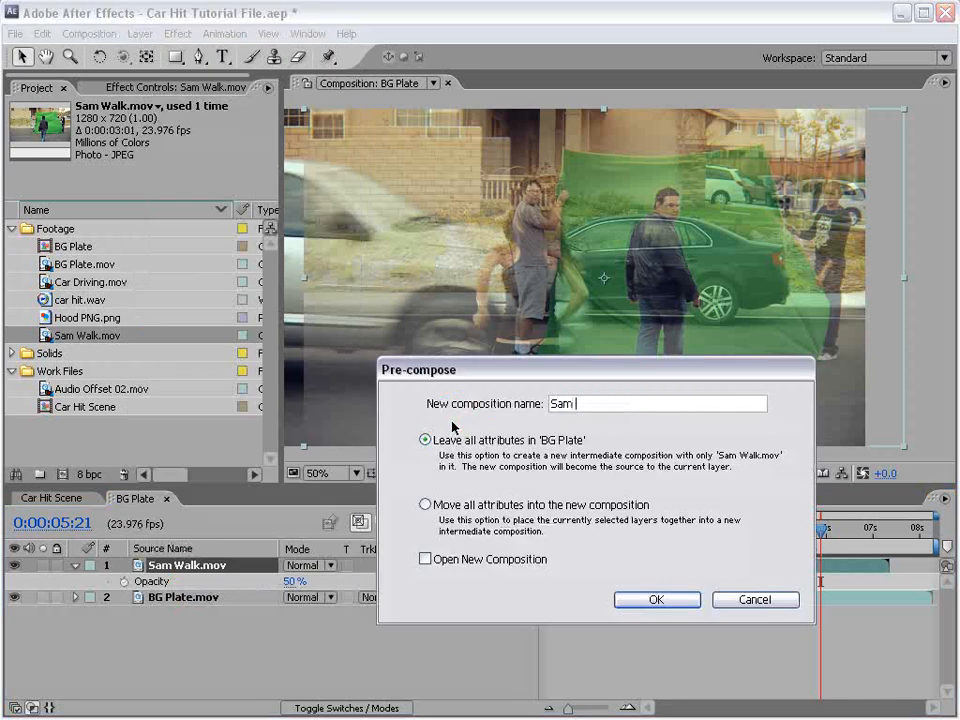
pyautogui.write('Walking')
pyautogui.click(656, 598)
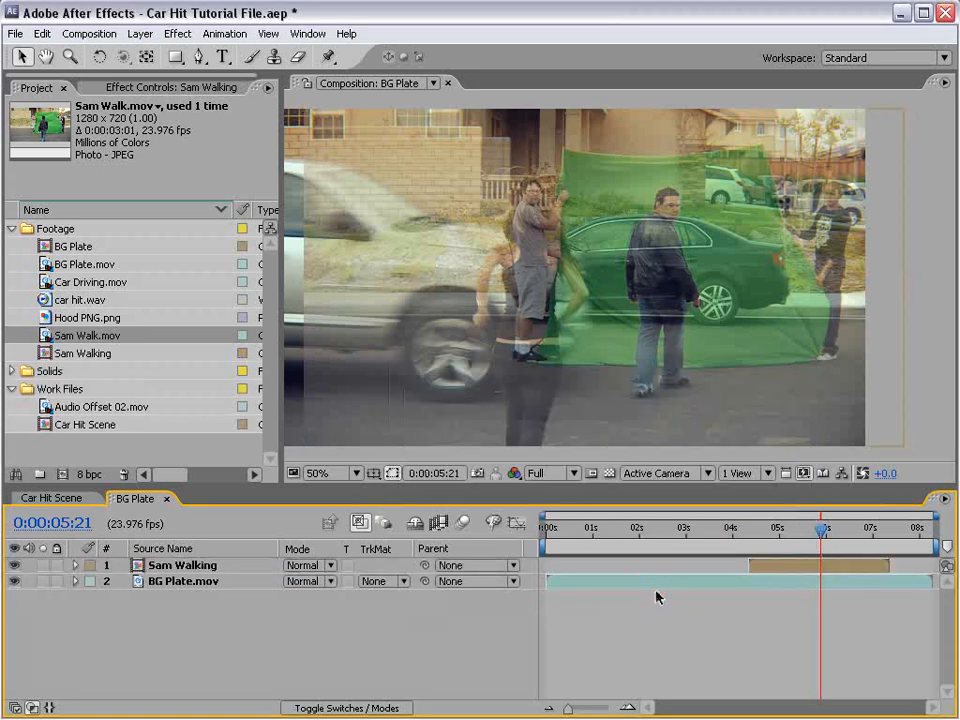
# Step: Open the Sam Walking composition, inspect the green-screen footage enlarged, and select the Sam Walk.mov layer
pyautogui.doubleClick(770, 571)
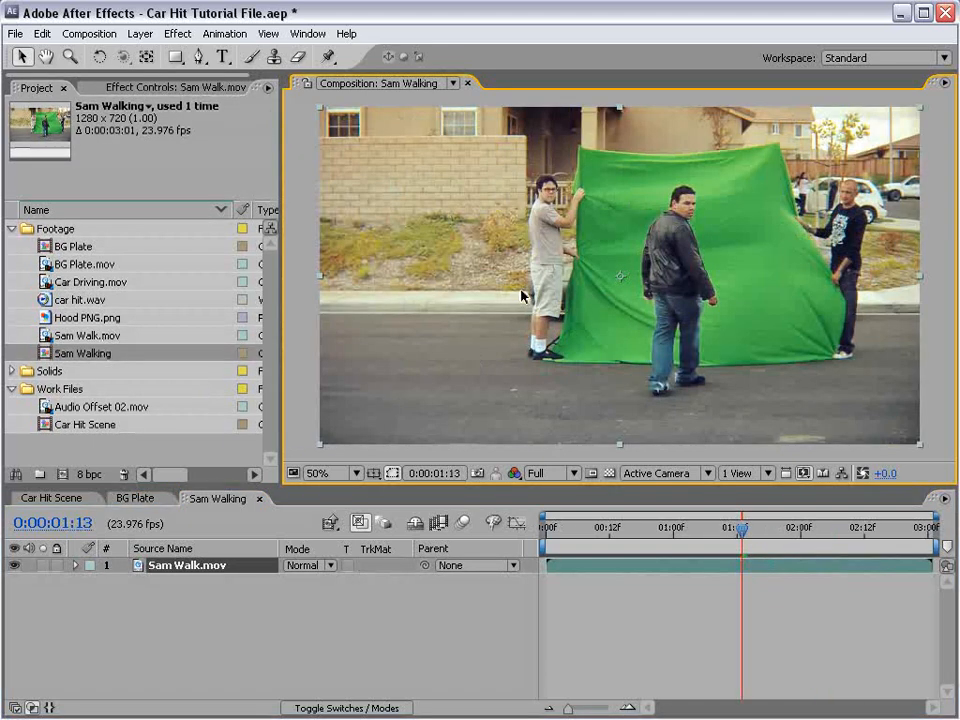
pyautogui.press('`')
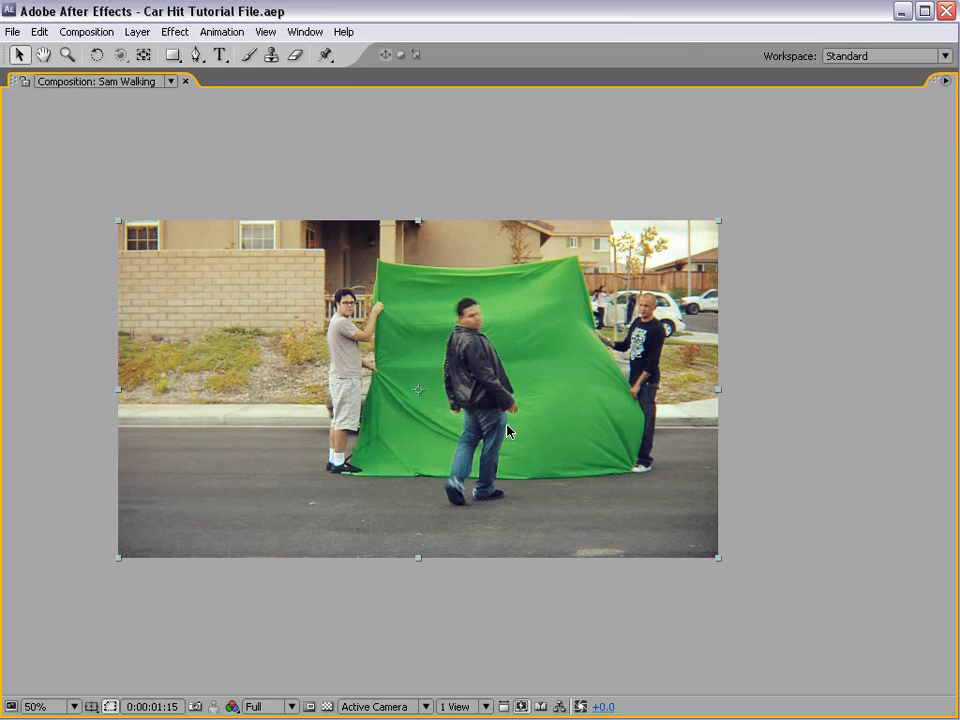
pyautogui.press('`')
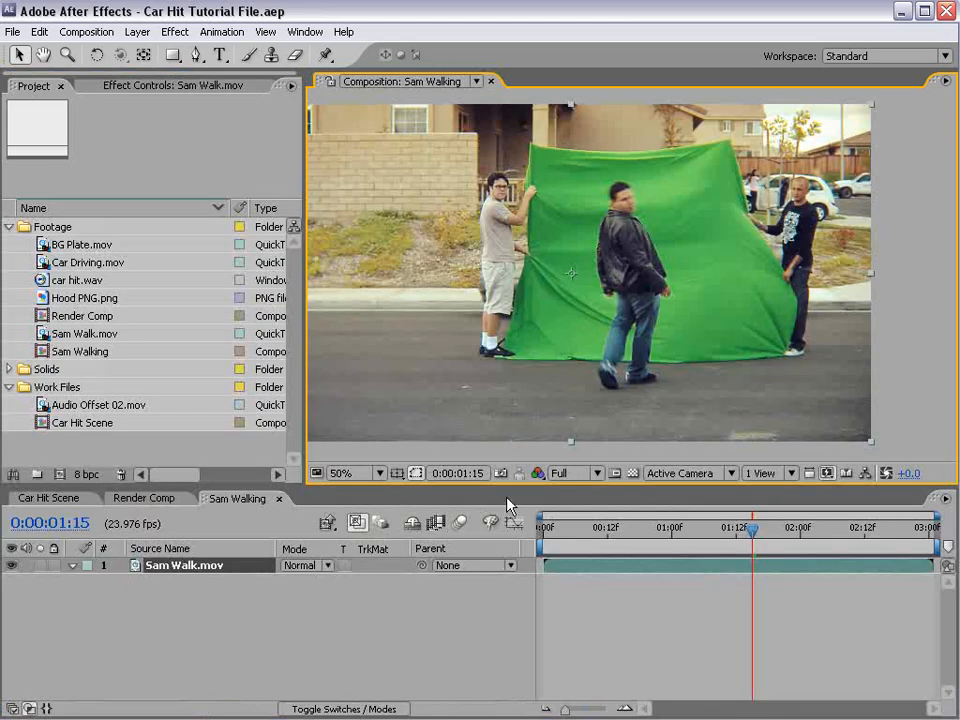
pyautogui.click(591, 570)
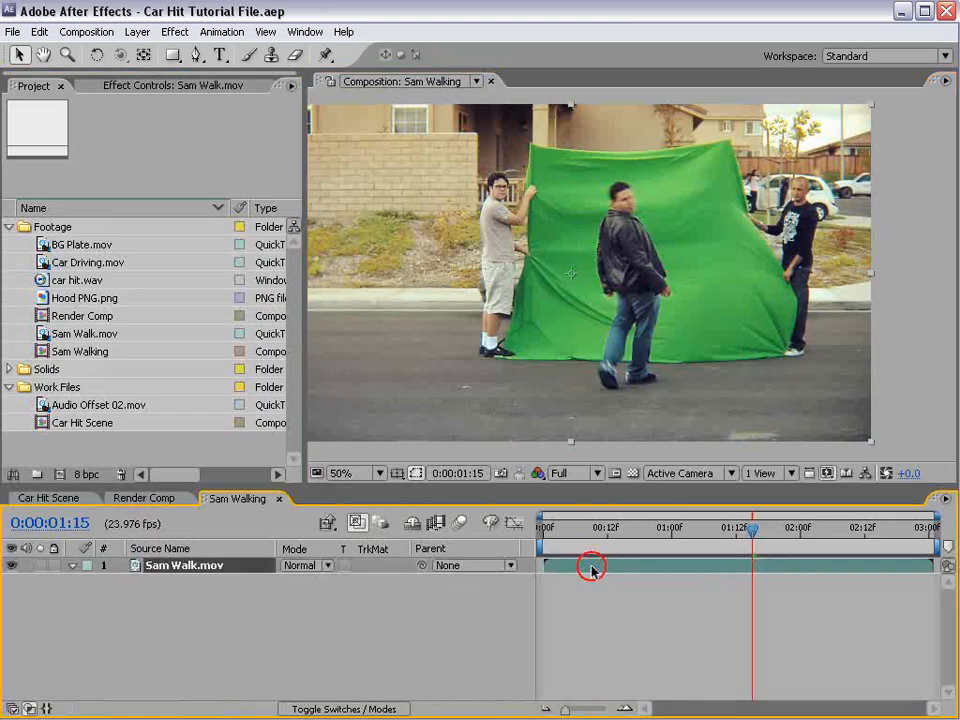
# Step: Draw a closed straight-edged Pen mask on Sam Walk.mov inside the green screen, loosely around the walking man
pyautogui.click(195, 56)
pyautogui.press('space')
pyautogui.scroll(1, 635, 338)
pyautogui.moveTo(627, 343)
pyautogui.mouseDown()
pyautogui.moveTo(654, 332)
pyautogui.moveTo(614, 349)
pyautogui.mouseUp()
pyautogui.press('`')
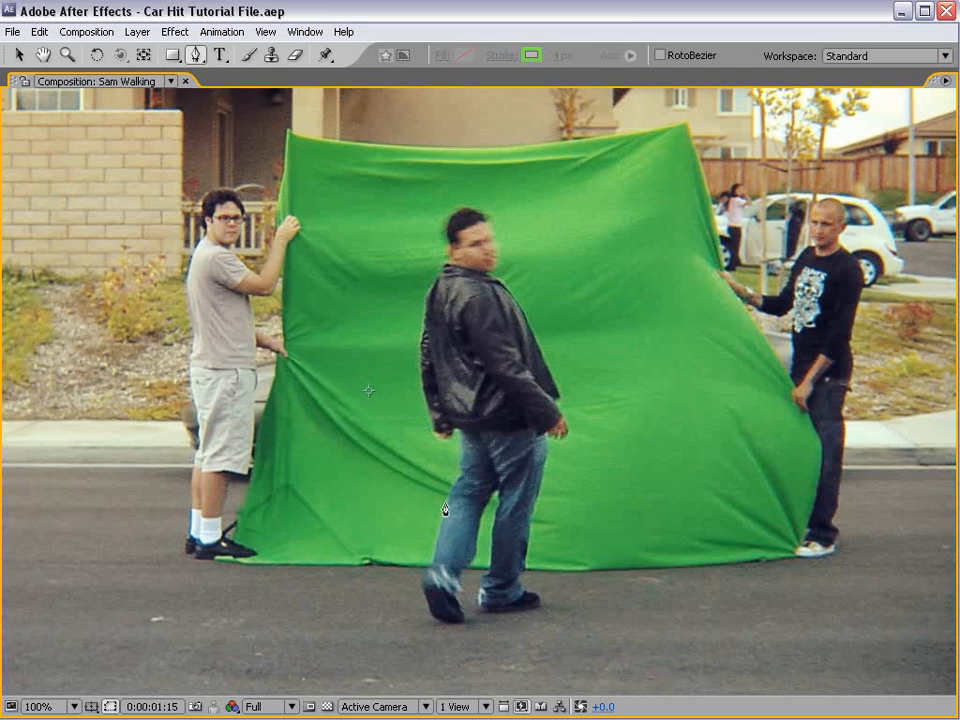
pyautogui.click(320, 542)
pyautogui.click(340, 189)
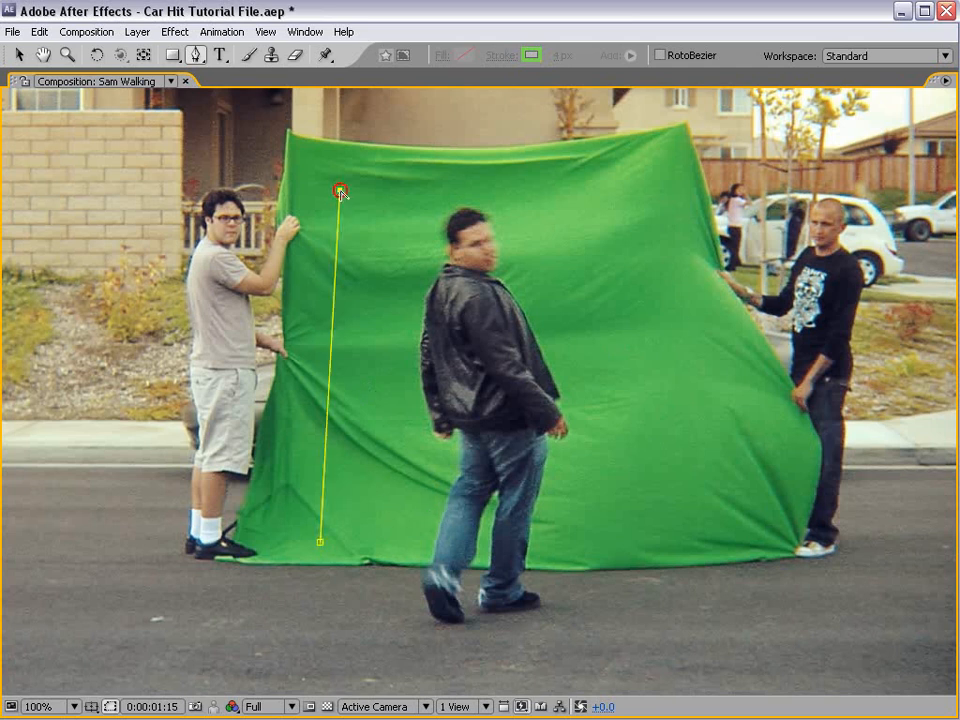
pyautogui.click(640, 172)
pyautogui.click(690, 497)
pyautogui.click(655, 552)
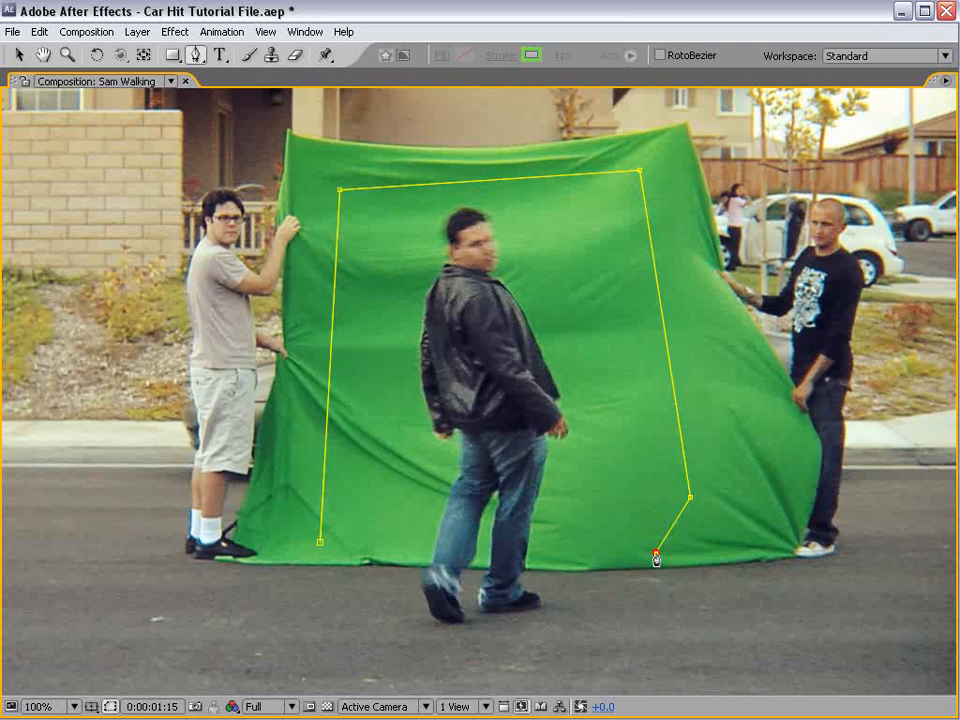
pyautogui.click(320, 542)
pyautogui.press('v')
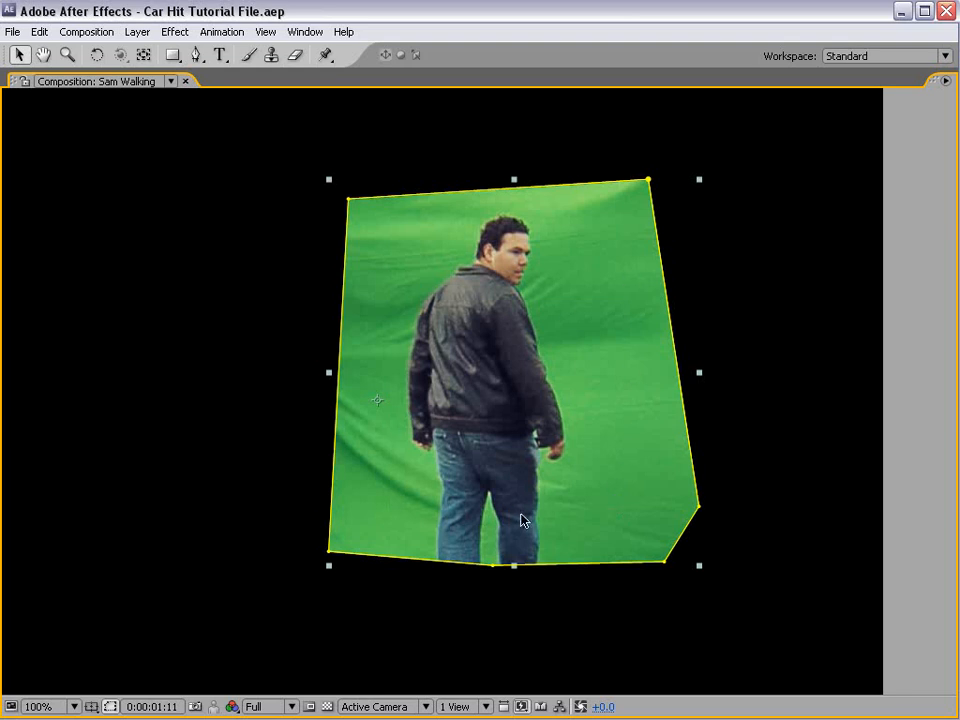
# Step: Apply the Color Key effect to the masked Sam Walk.mov layer
pyautogui.press('`')
pyautogui.press(',')
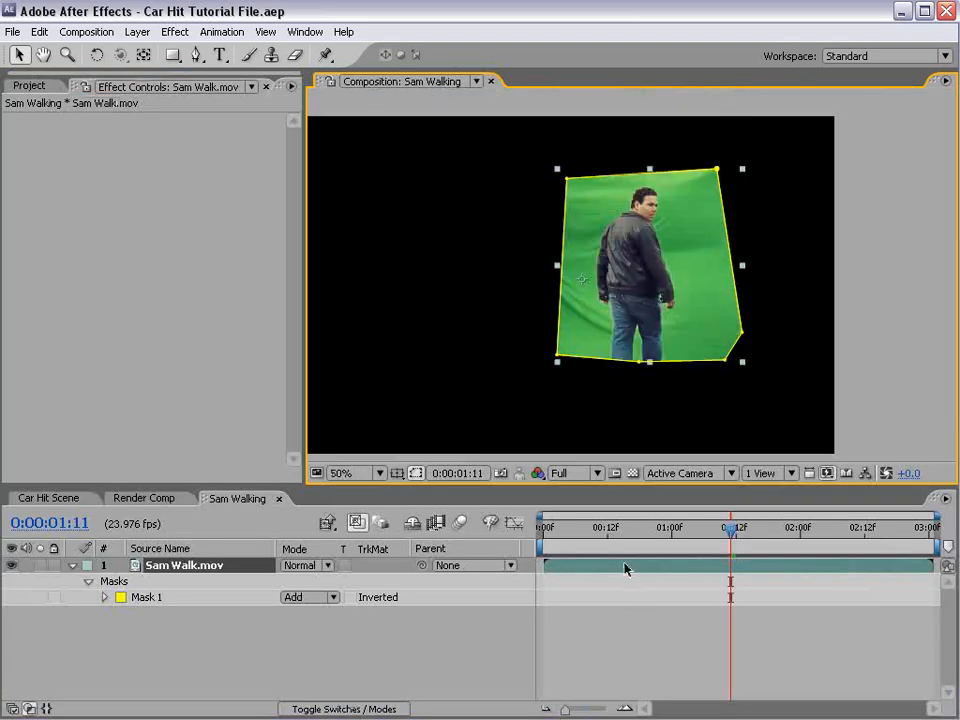
pyautogui.click(175, 32)
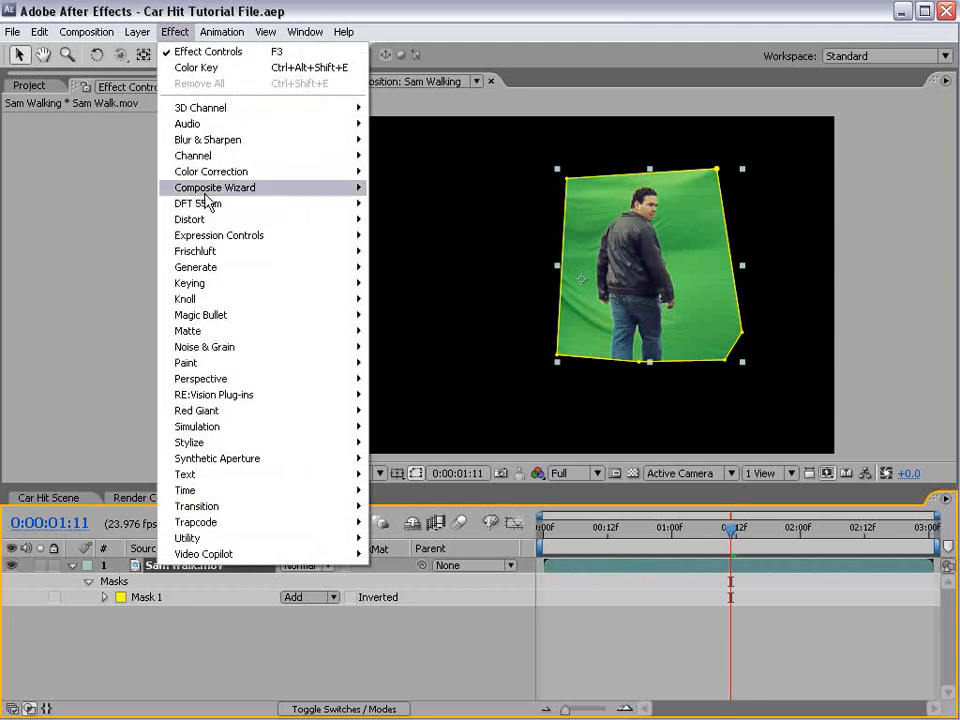
pyautogui.moveTo(212, 284)
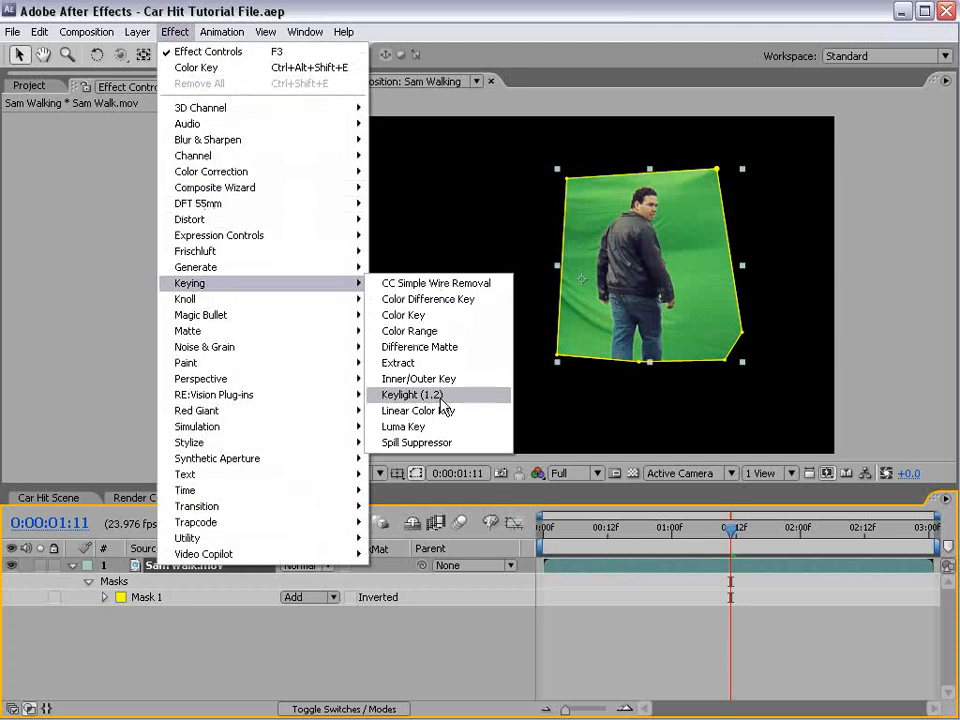
pyautogui.click(444, 316)
# Step: Sample the green beside the man's head as the Color Key's key color and set Color Tolerance to 30
pyautogui.scroll(1, 632, 276)
pyautogui.moveTo(686, 271); pyautogui.dragTo(569, 311)
pyautogui.click(174, 151)
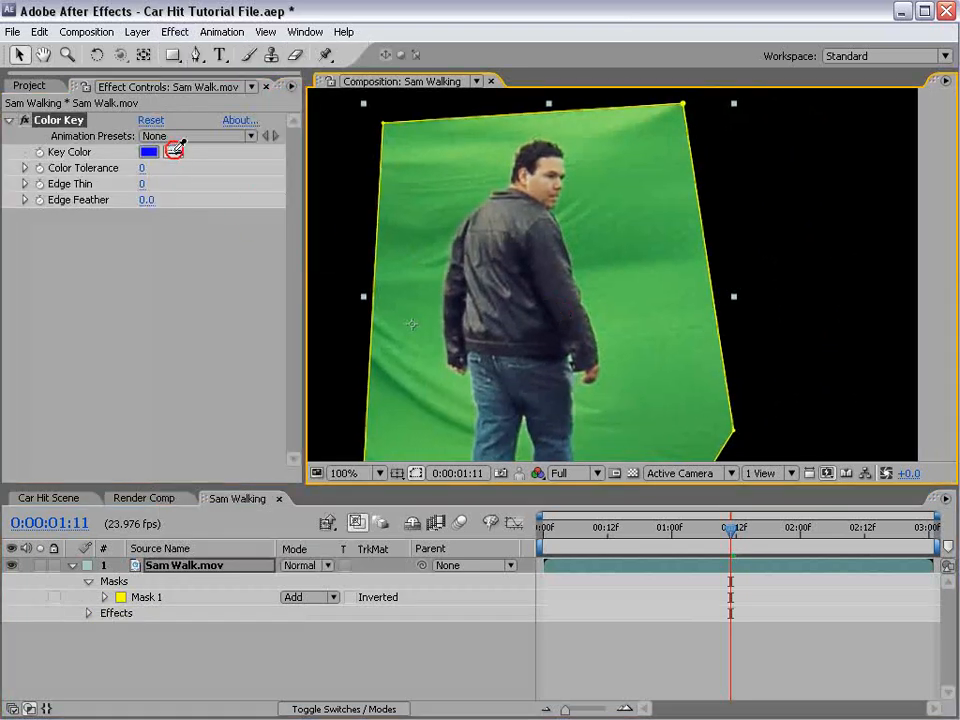
pyautogui.click(628, 195)
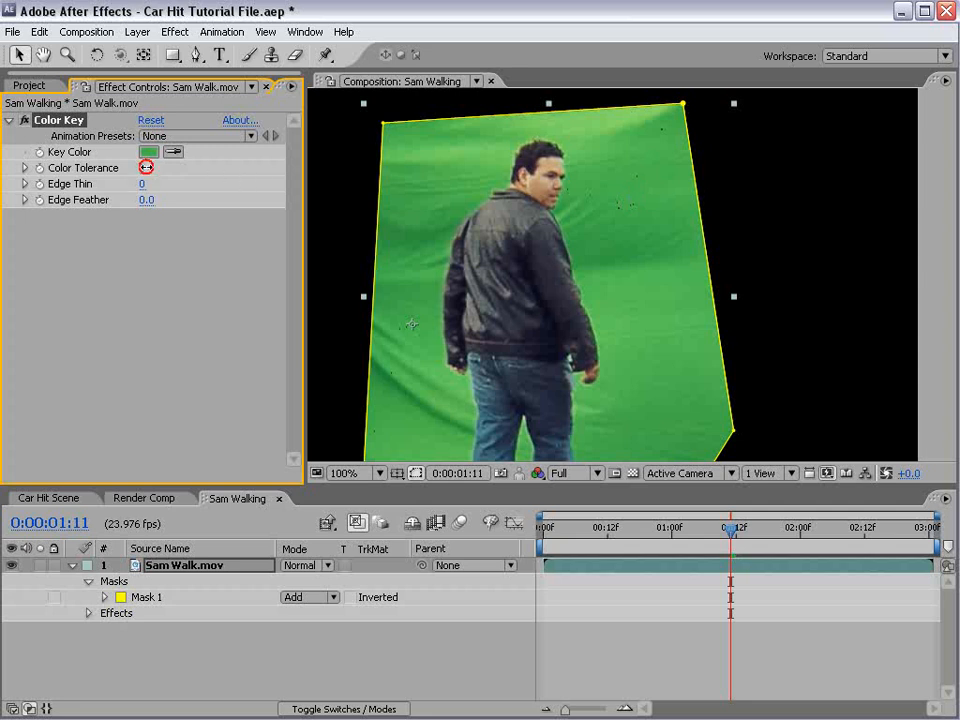
pyautogui.moveTo(144, 168); pyautogui.dragTo(165, 165)
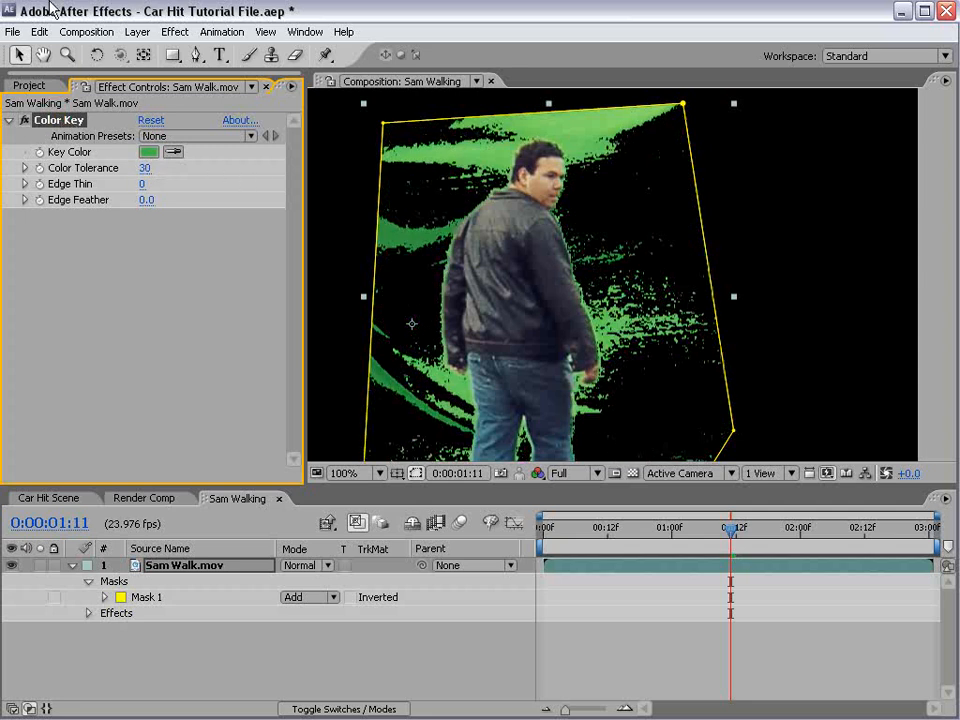
# Step: Duplicate Color Key twice, sampling the light green near the mask's upper edge and the dark green patch beside the man's shoulder
pyautogui.click(39, 31)
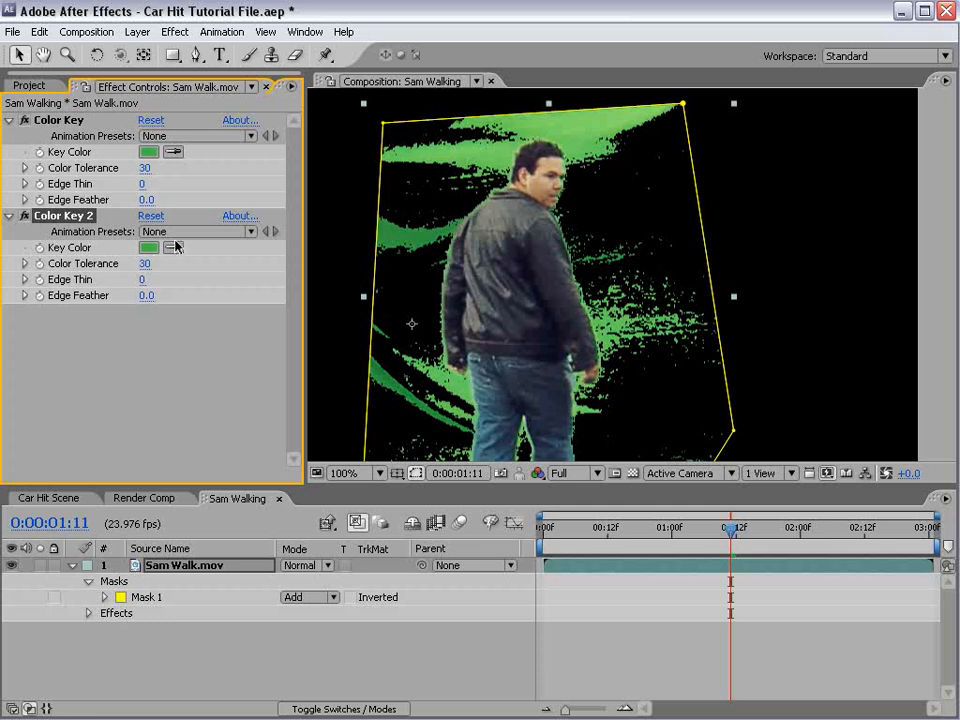
pyautogui.click(591, 118)
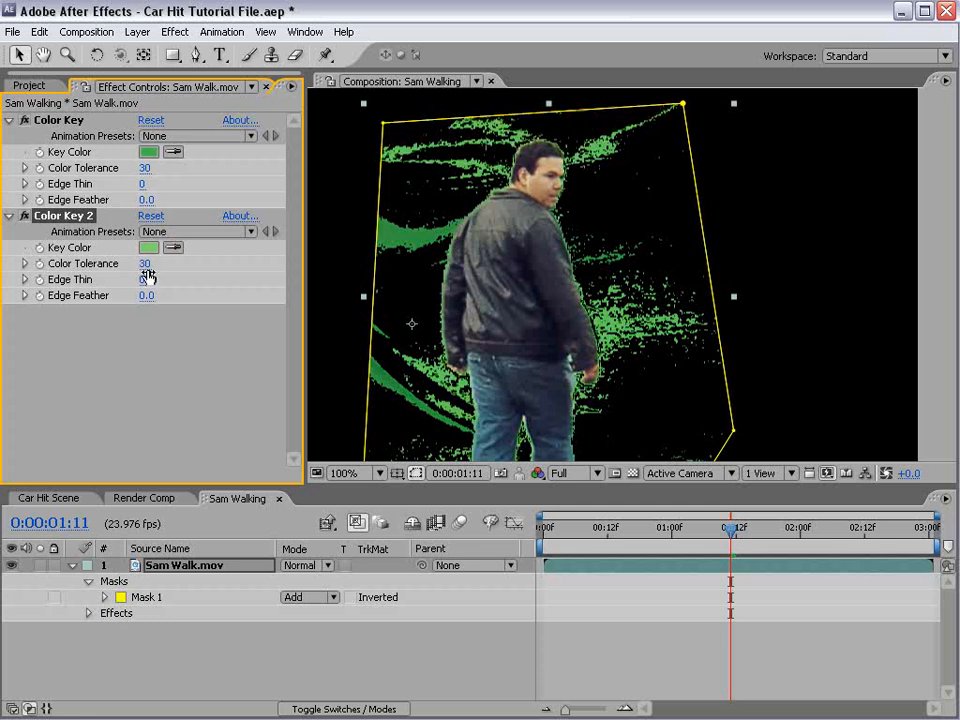
pyautogui.hotkey('ctrl', 'd')
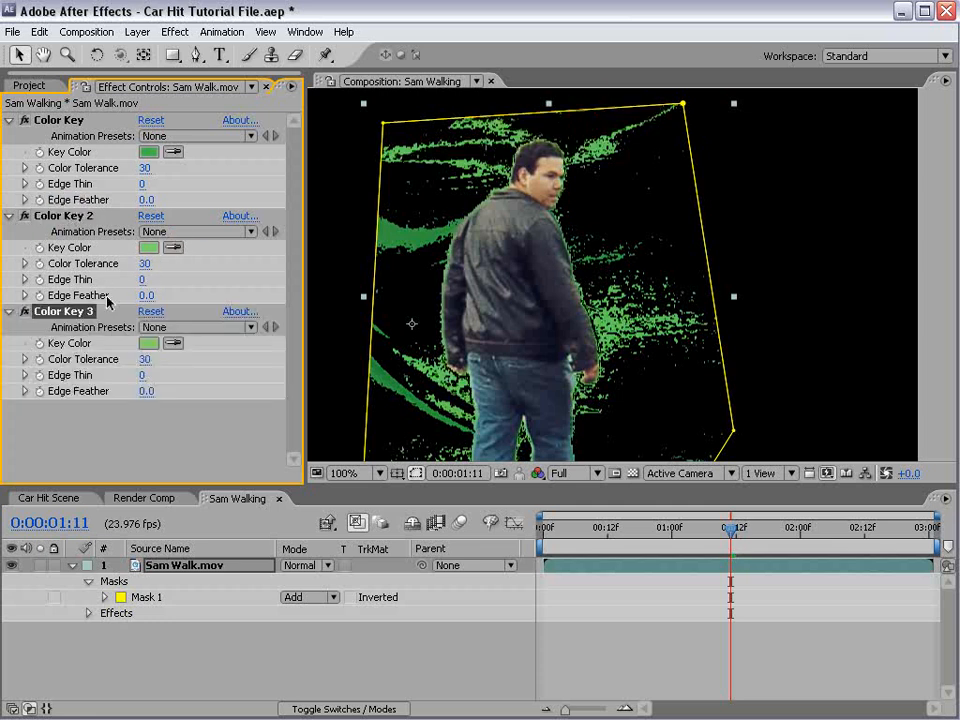
pyautogui.click(173, 343)
pyautogui.click(393, 237)
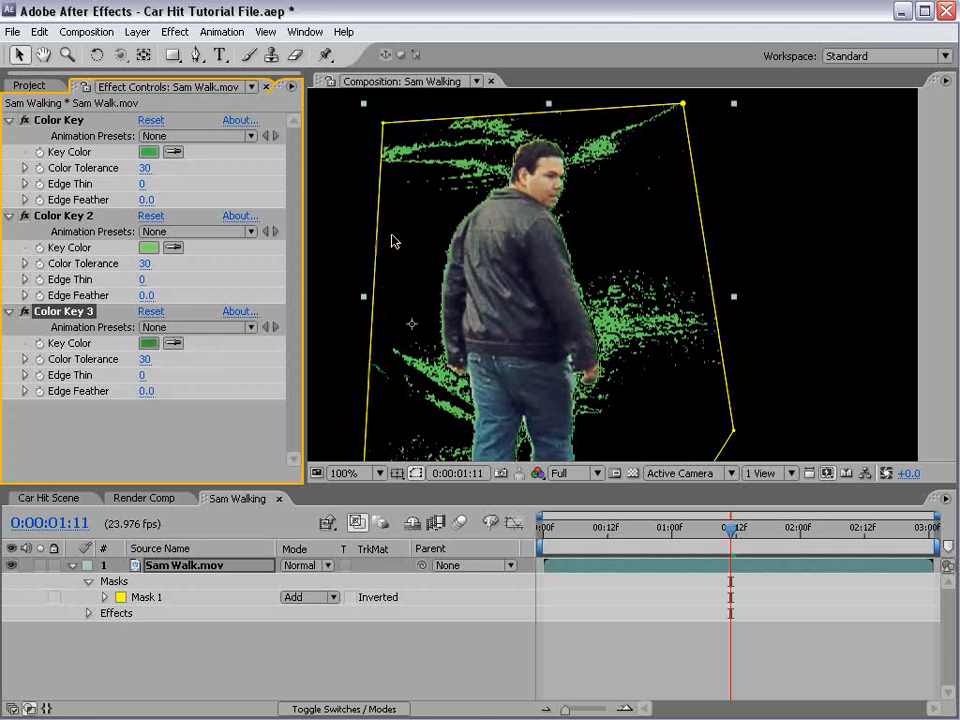
# Step: At 0:00:00:16, collapse the first two Color Keys, duplicate Color Key 3 and sample the leftover green beside the man's arm
pyautogui.moveTo(741, 537); pyautogui.dragTo(632, 554)
pyautogui.click(9, 120)
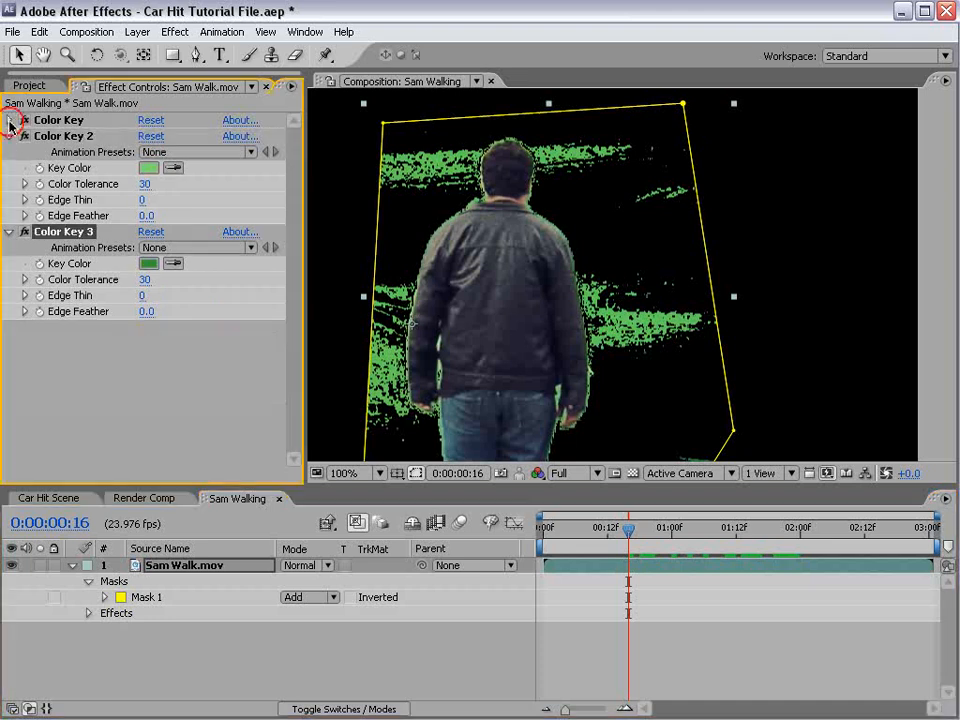
pyautogui.click(10, 137)
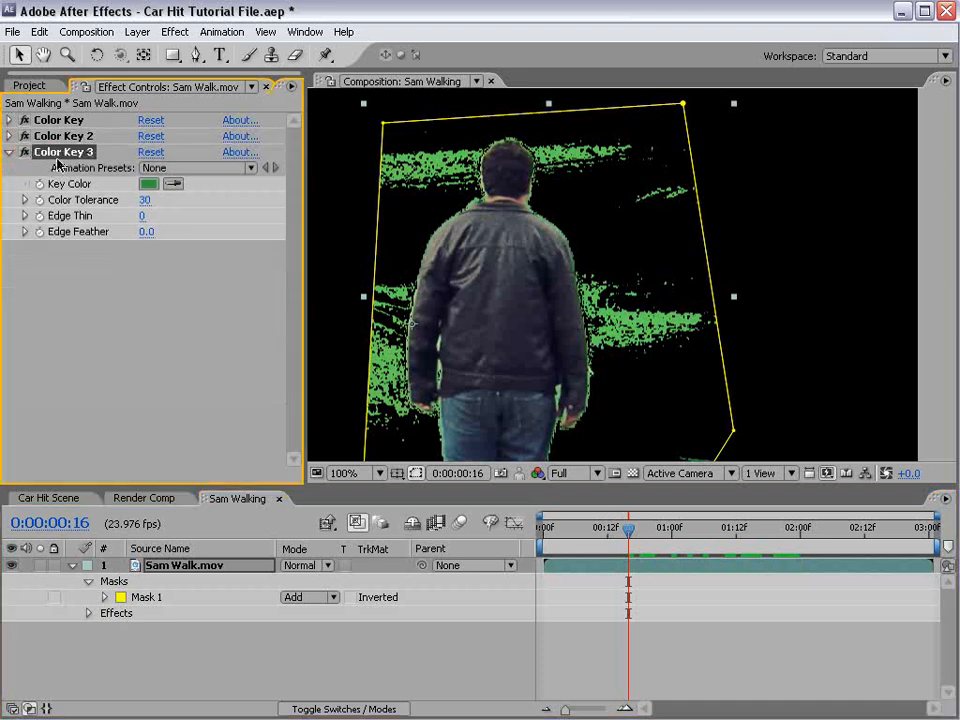
pyautogui.hotkey('ctrl', 'd')
pyautogui.click(174, 279)
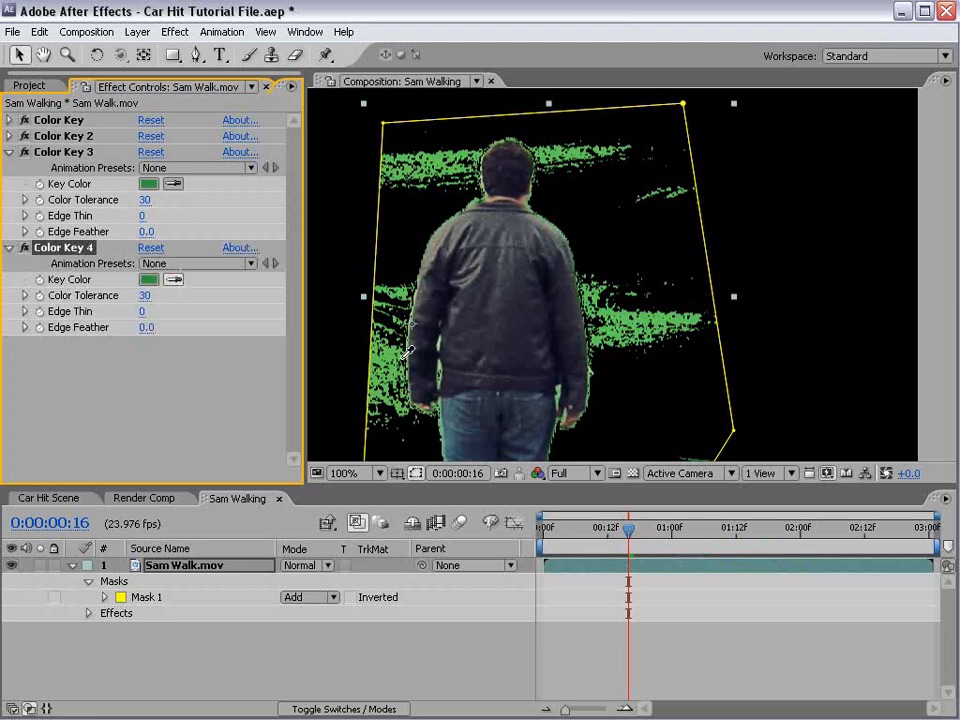
pyautogui.click(393, 352)
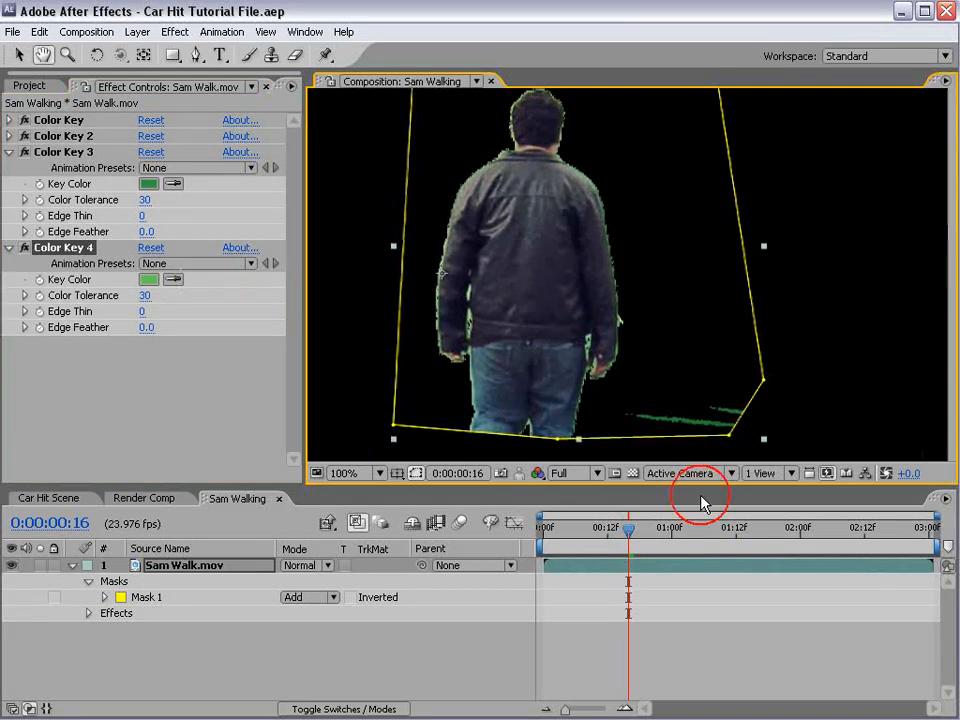
# Step: At 0:00:02:10, duplicate Color Key 4, sample the remaining dark green beside the man's hip, and deselect the layer
pyautogui.moveTo(628, 530); pyautogui.dragTo(861, 561)
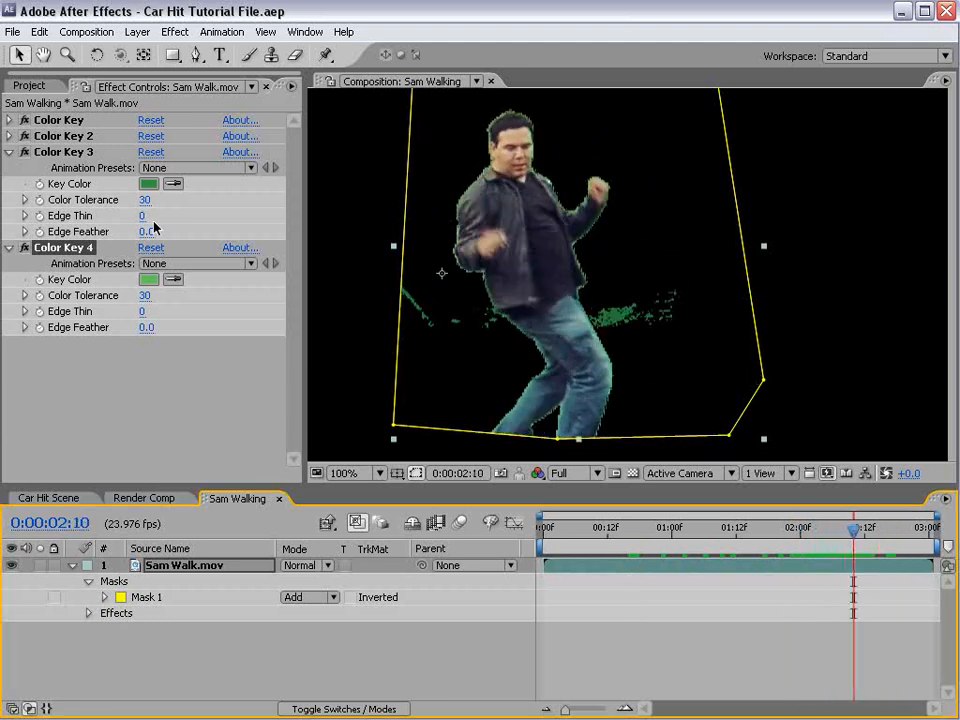
pyautogui.click(70, 248)
pyautogui.hotkey('ctrl', 'd')
pyautogui.click(179, 377)
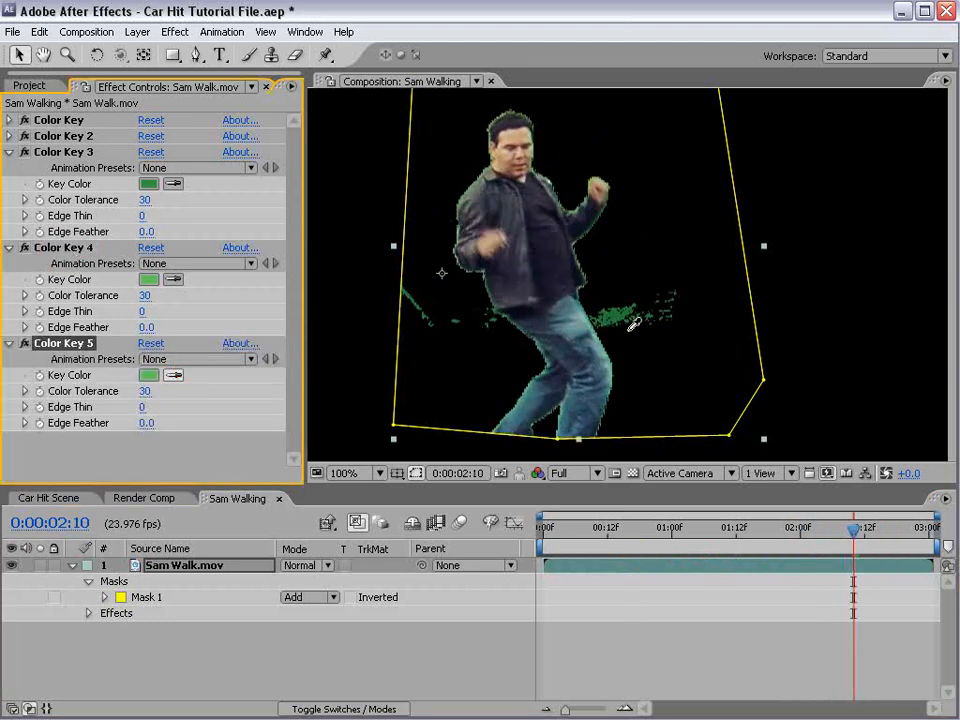
pyautogui.click(615, 317)
pyautogui.click(638, 610)
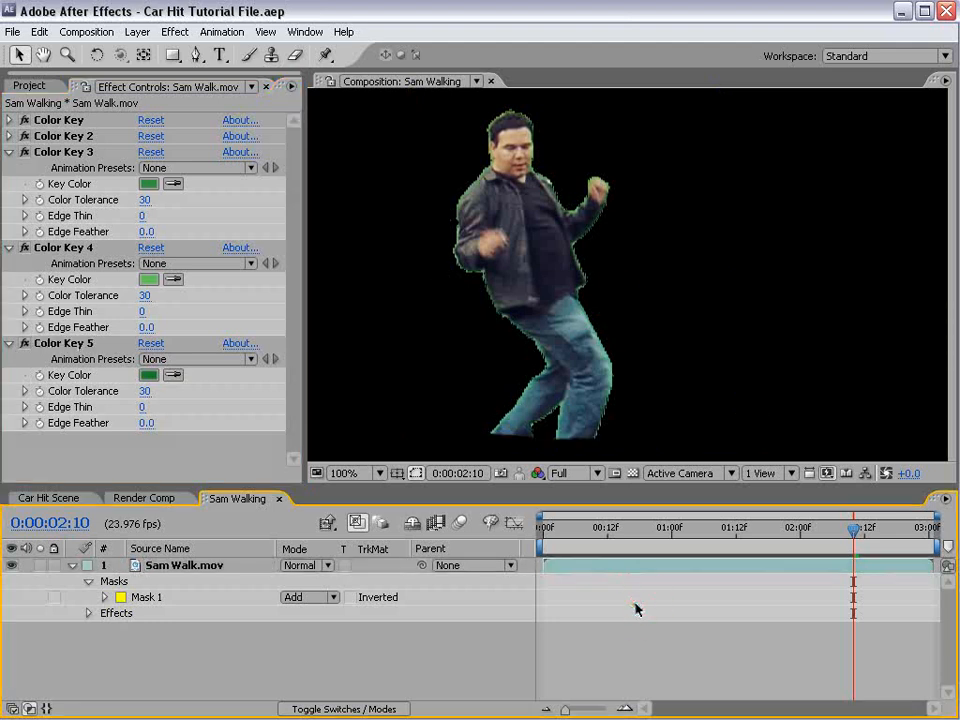
# Step: Check the key at 0:00:01:13 and collapse the settings of Color Key 3, 4 and 5
pyautogui.click(741, 530)
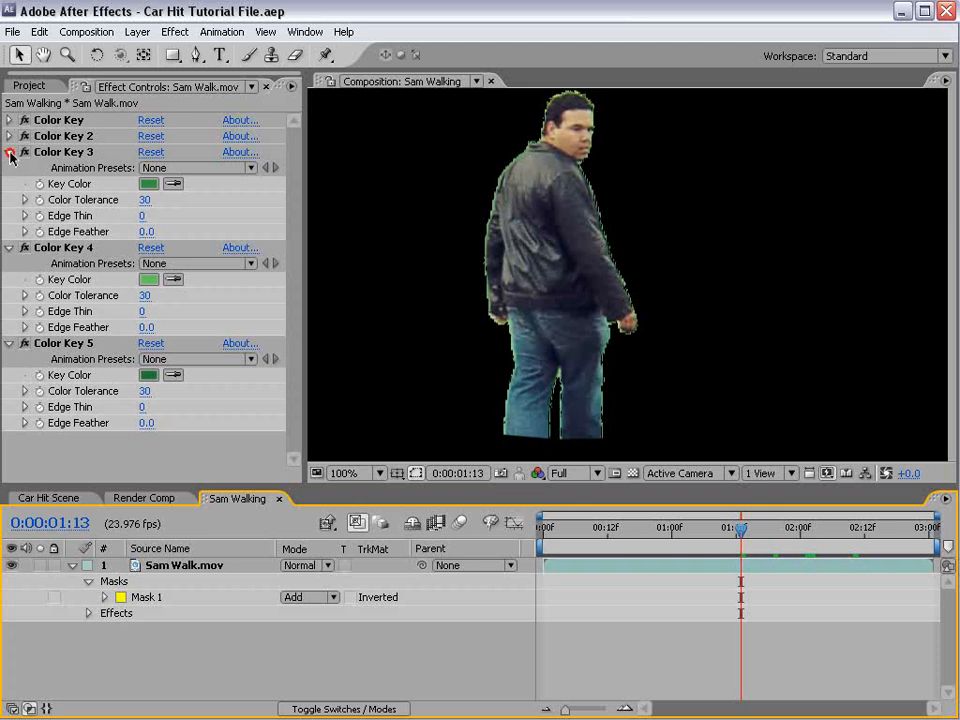
pyautogui.click(10, 153)
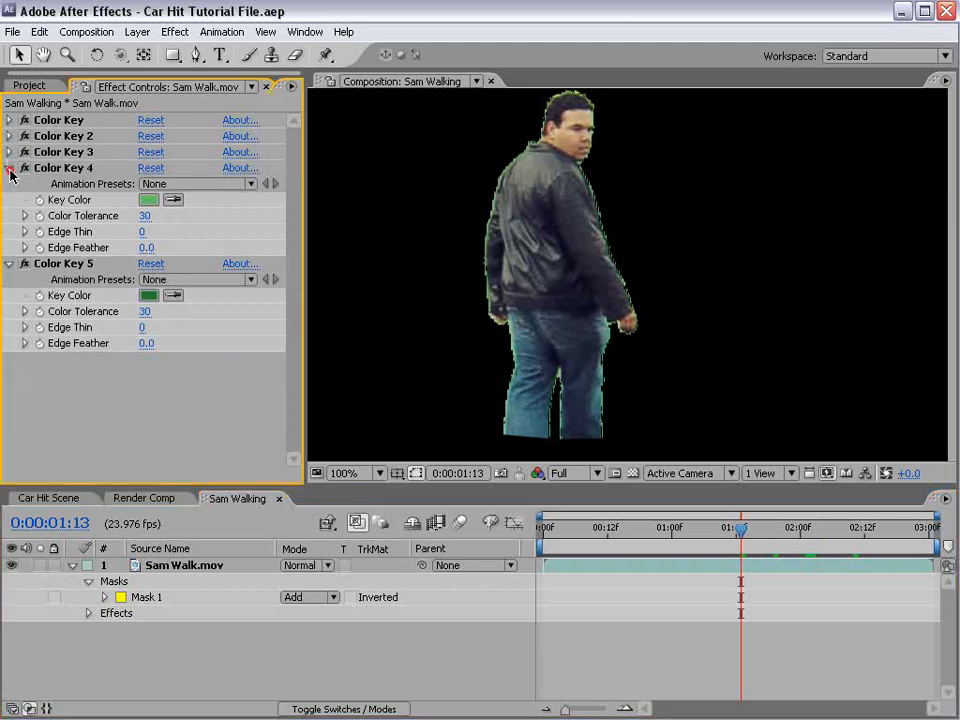
pyautogui.click(10, 170)
pyautogui.click(10, 184)
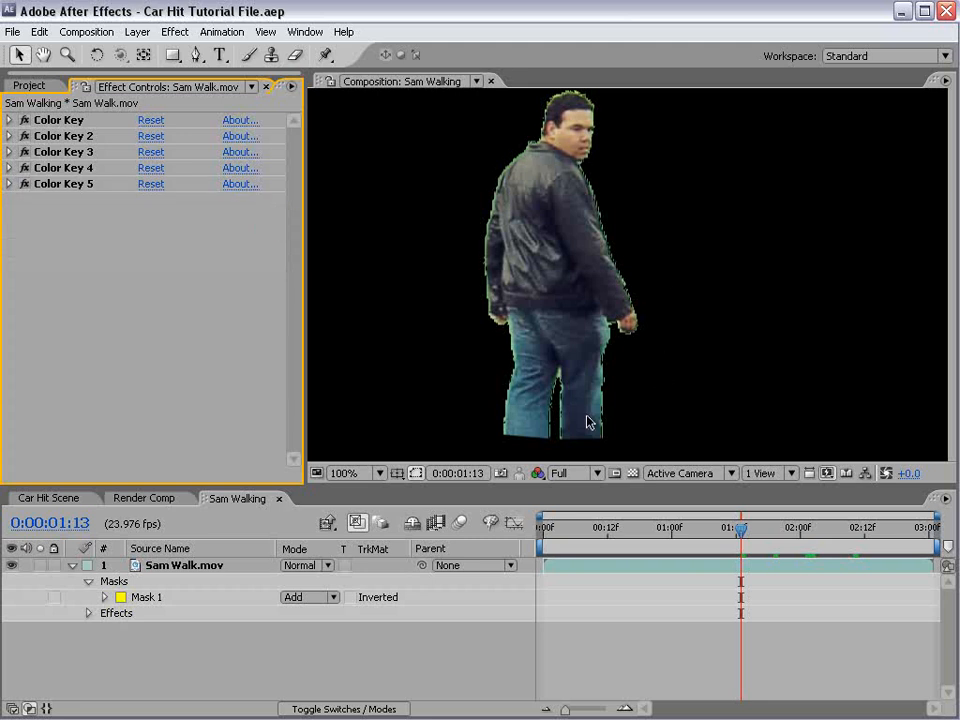
pyautogui.click(705, 665)
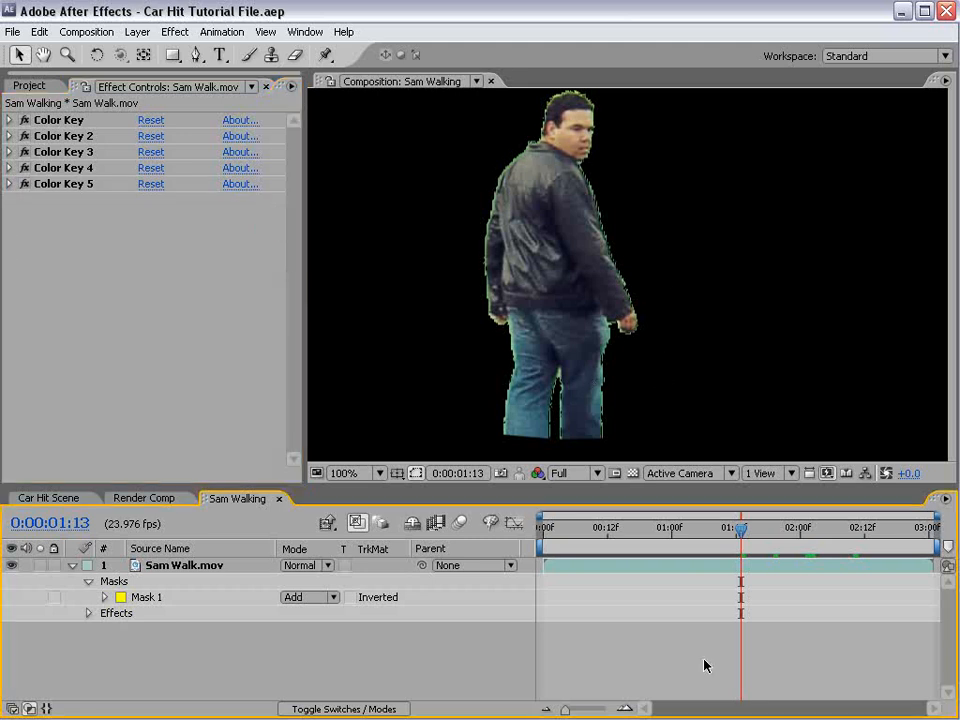
# Step: Apply Simple Choker to Sam Walk.mov and set Choke Matte to -18.10 to expand the matte
pyautogui.click(697, 580)
pyautogui.click(175, 31)
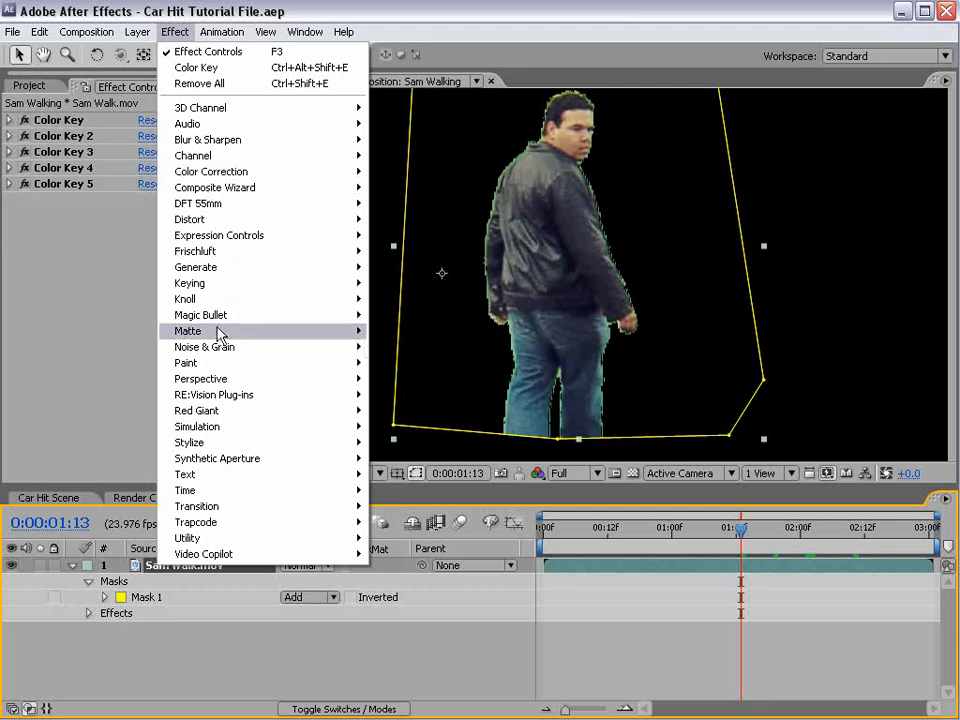
pyautogui.moveTo(220, 333)
pyautogui.click(422, 348)
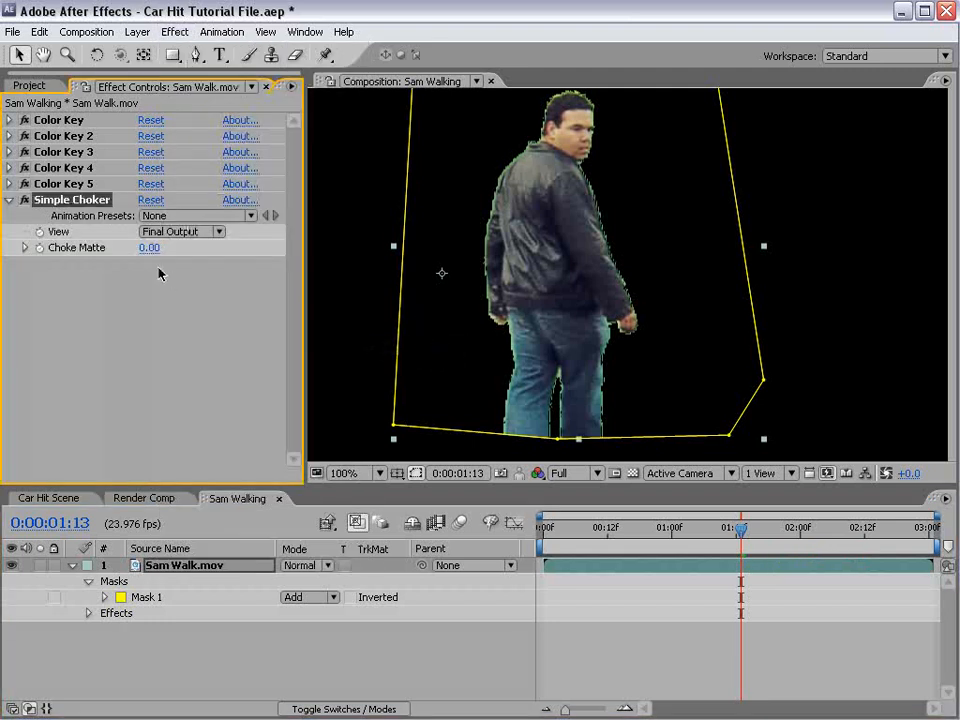
pyautogui.moveTo(152, 248); pyautogui.dragTo(8, 268)
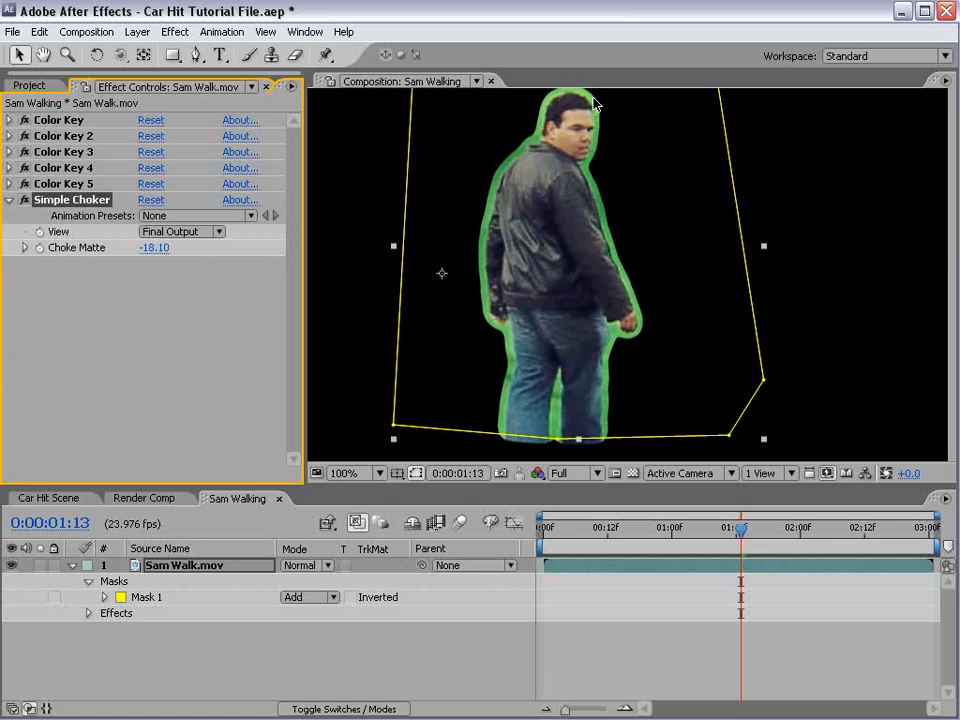
# Step: At 0:00:01:05, apply Keylight (1.2) to Sam Walk.mov and sample the green fringe around the man as Screen Colour
pyautogui.moveTo(740, 528); pyautogui.dragTo(698, 530)
pyautogui.click(671, 562)
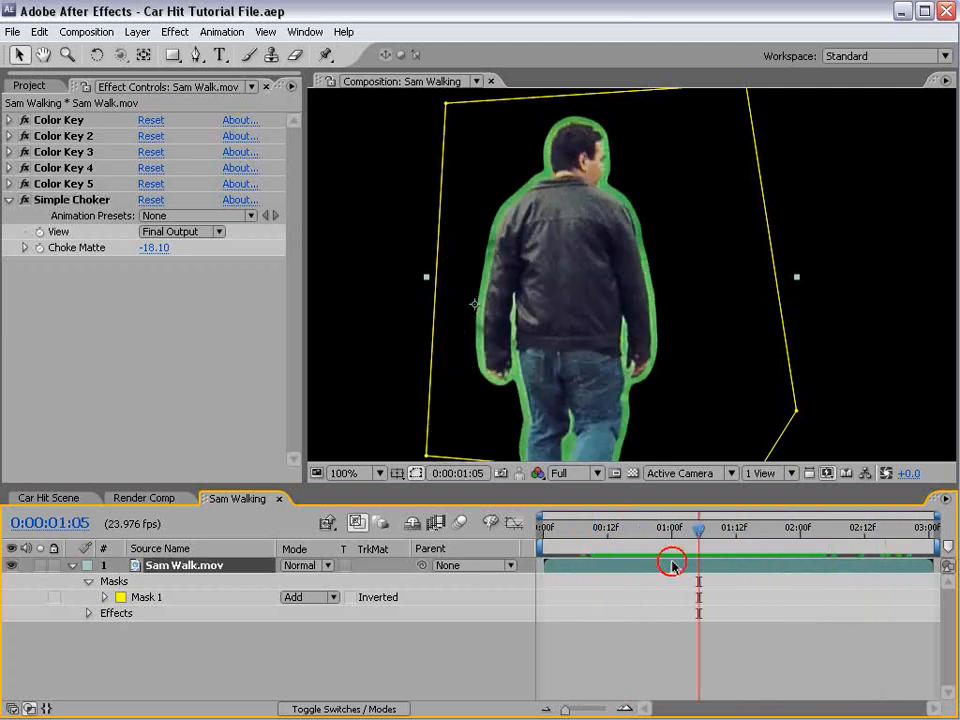
pyautogui.click(175, 31)
pyautogui.moveTo(206, 282)
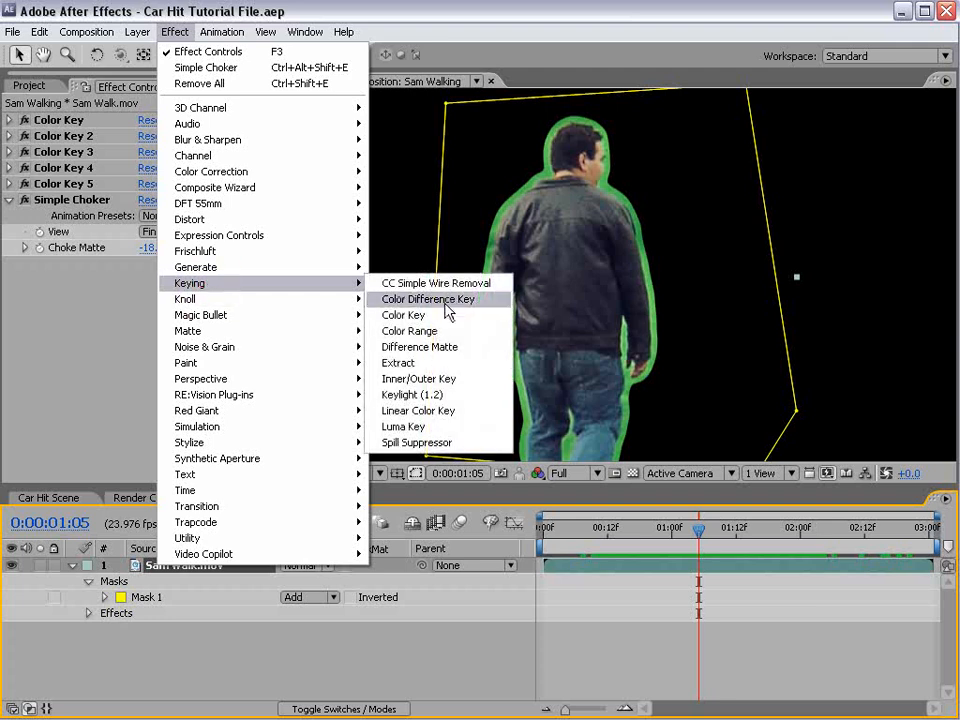
pyautogui.click(440, 394)
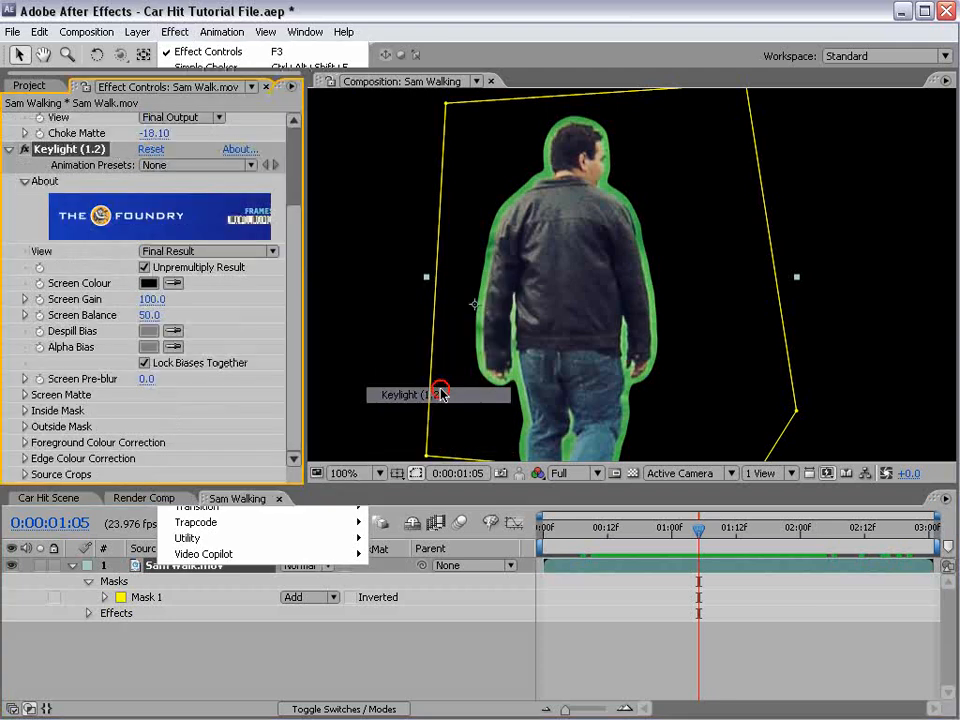
pyautogui.click(174, 285)
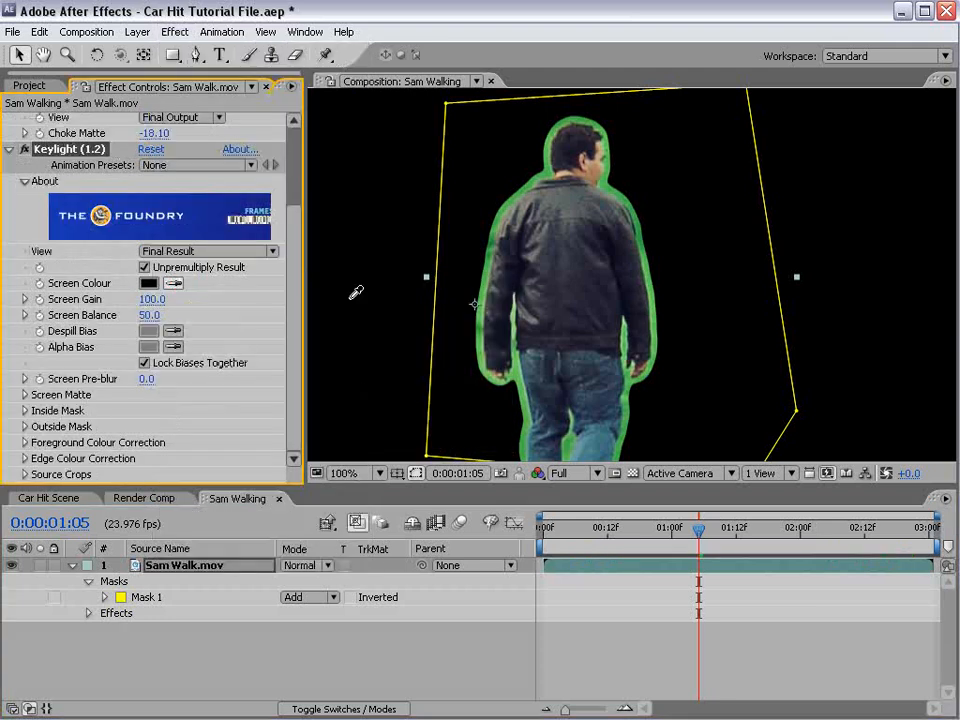
pyautogui.click(521, 387)
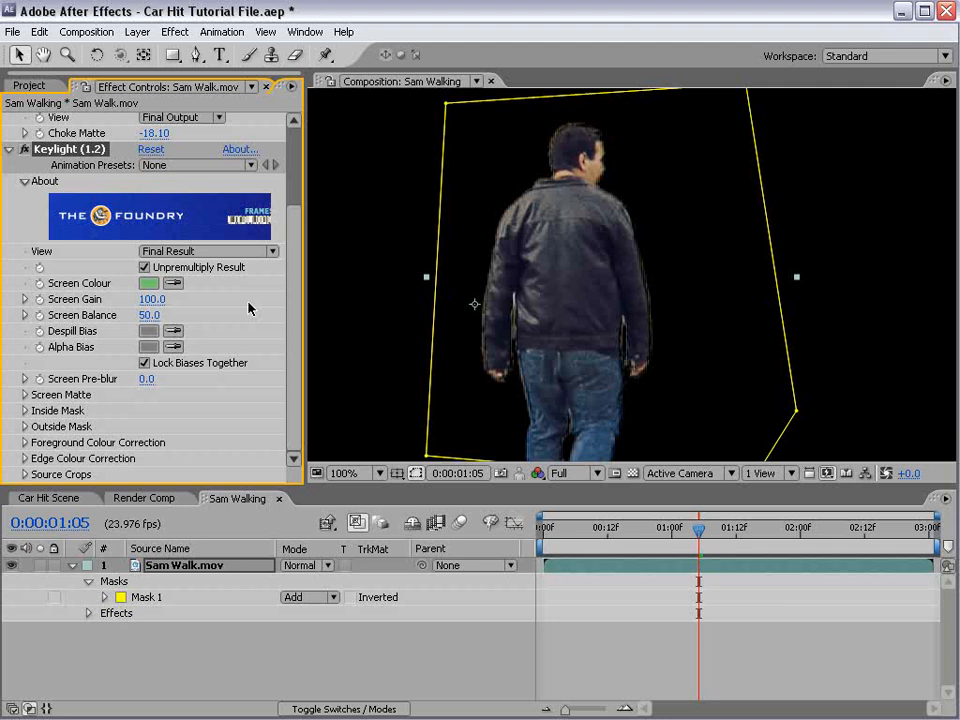
# Step: Create a 1280 x 720 pale gray-orange solid and place it beneath Sam Walk.mov
pyautogui.click(137, 32)
pyautogui.moveTo(200, 51)
pyautogui.click(427, 68)
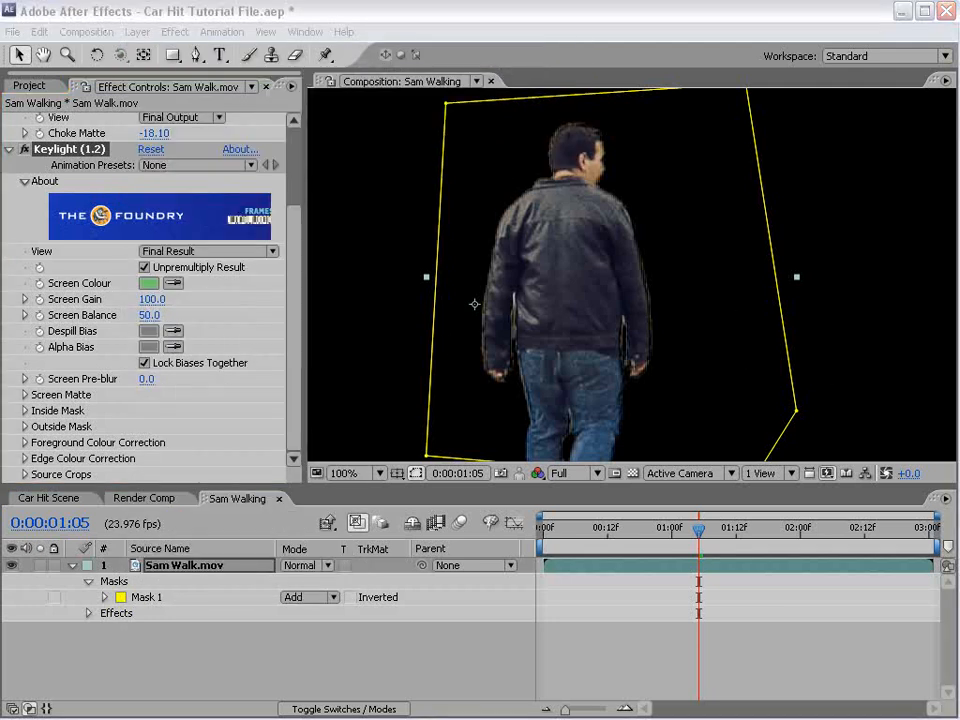
pyautogui.click(530, 484)
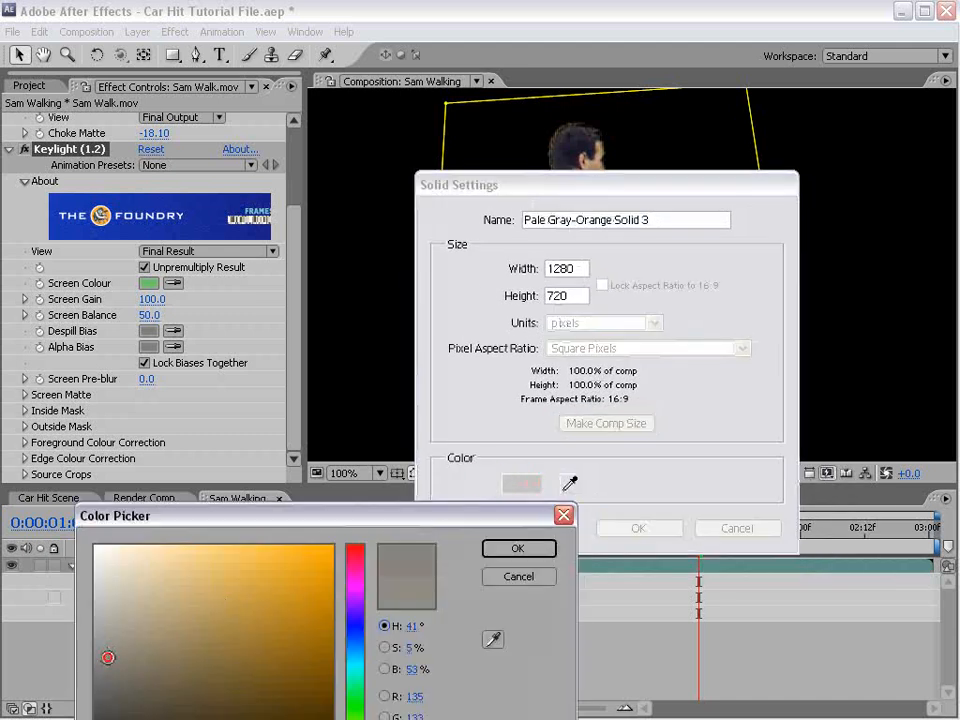
pyautogui.click(540, 549)
pyautogui.click(634, 528)
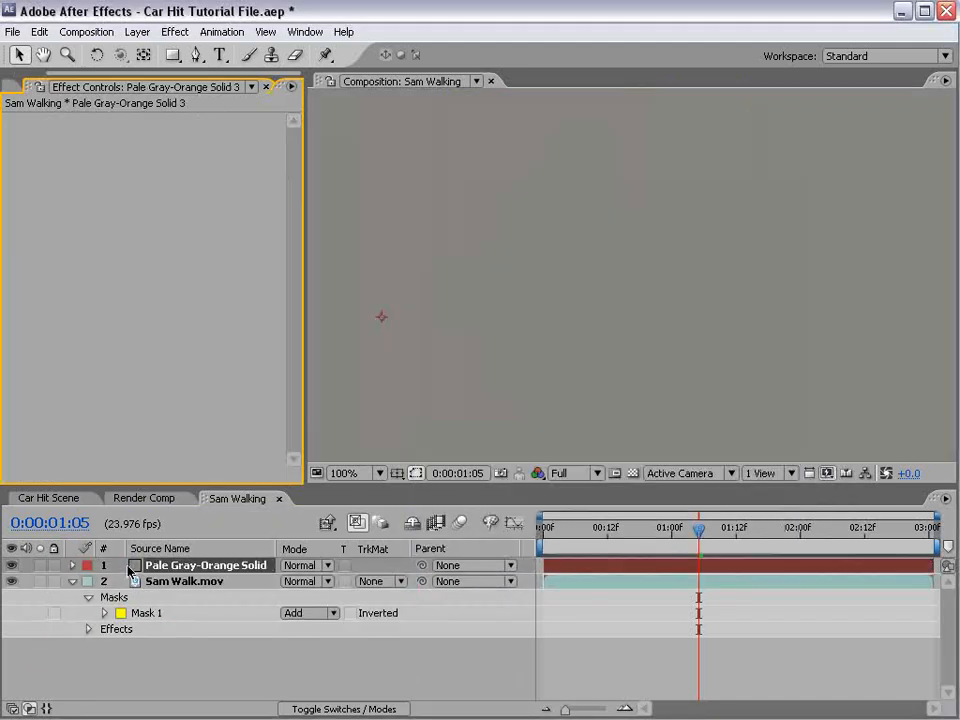
pyautogui.moveTo(190, 581)
pyautogui.mouseDown()
pyautogui.moveTo(193, 600)
pyautogui.moveTo(200, 565)
pyautogui.mouseUp()
# Step: Set Keylight's Screen Gain to 105 on Sam Walk.mov
pyautogui.click(207, 566)
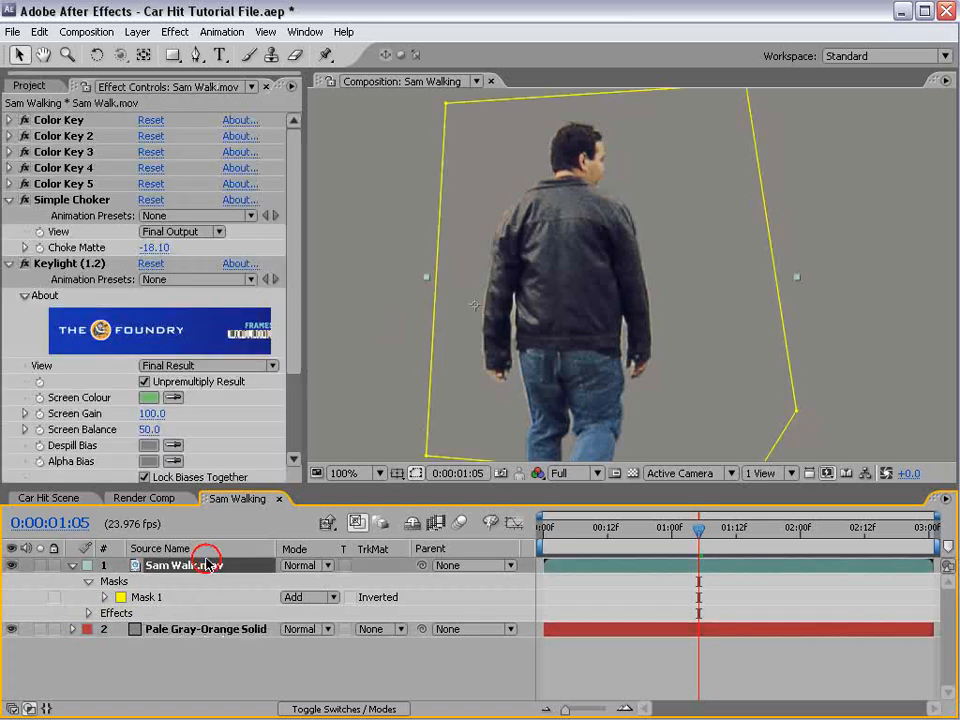
pyautogui.scroll(-3, 283, 344)
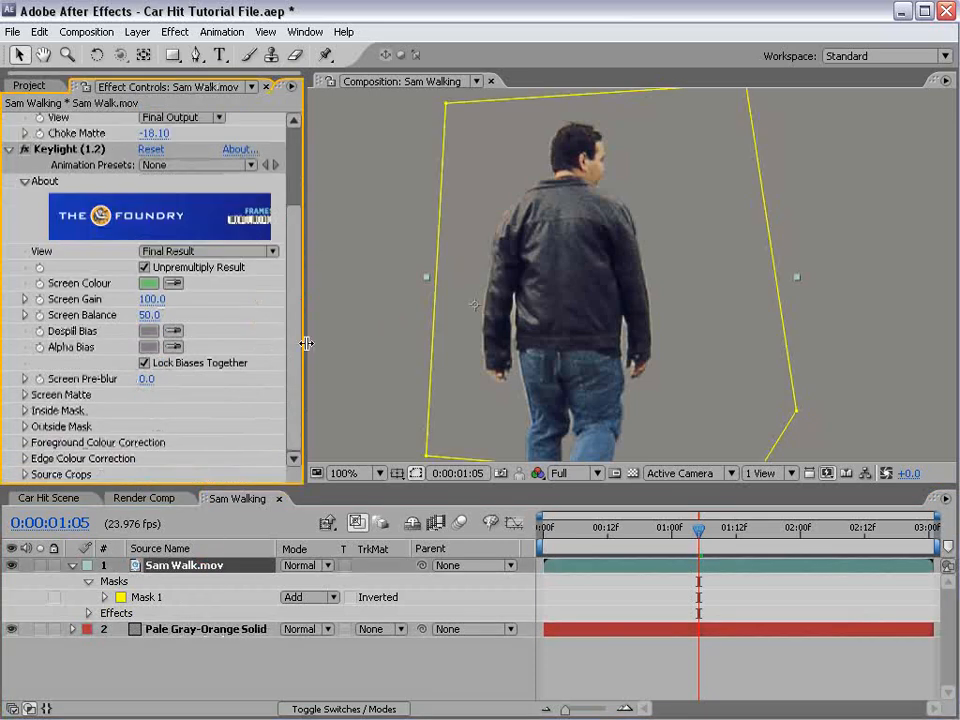
pyautogui.click(152, 299)
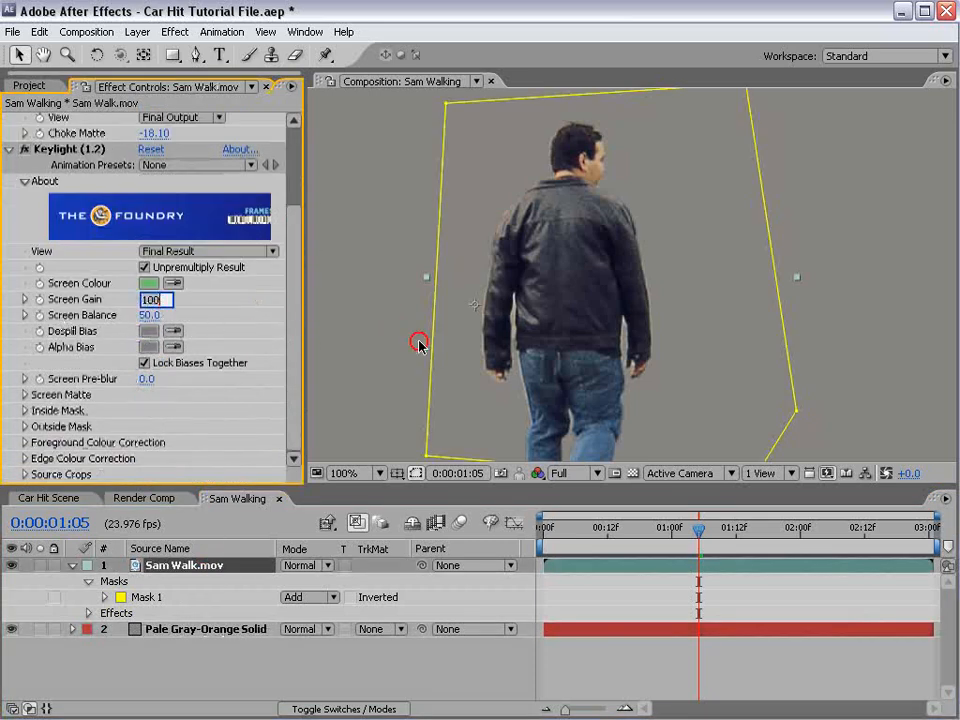
pyautogui.write('105')
pyautogui.press('Return')
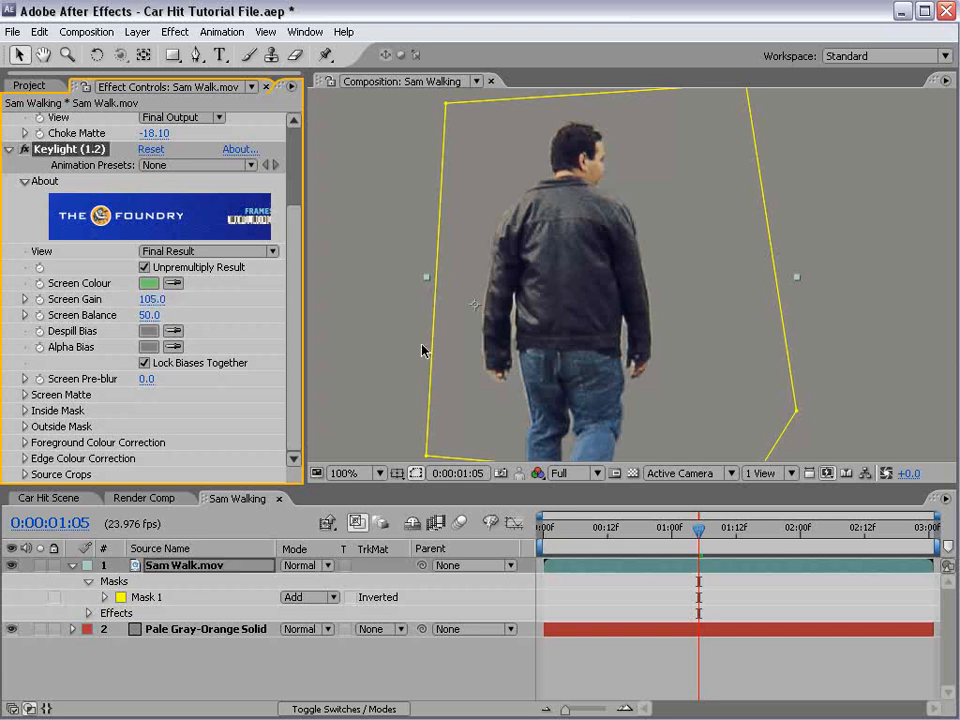
pyautogui.moveTo(161, 300); pyautogui.dragTo(143, 316)
pyautogui.click(150, 299)
pyautogui.write('105')
pyautogui.press('Return')
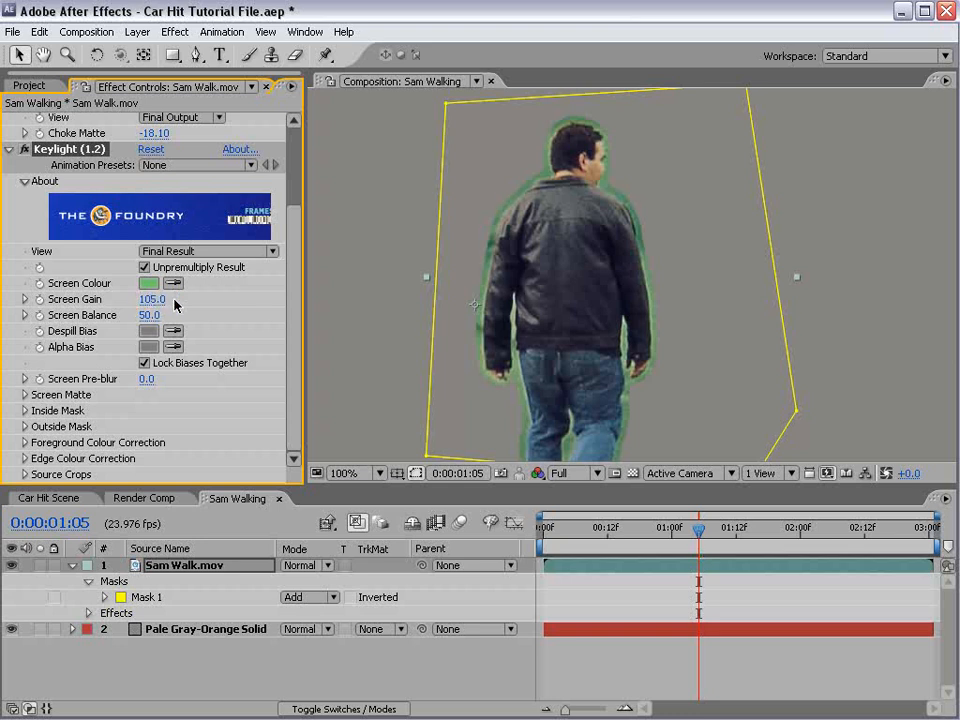
# Step: Set Keylight's Screen Pre-blur to 0.8, and in the Screen Matte settings set Clip Black to 27 and Clip White to 78
pyautogui.click(25, 395)
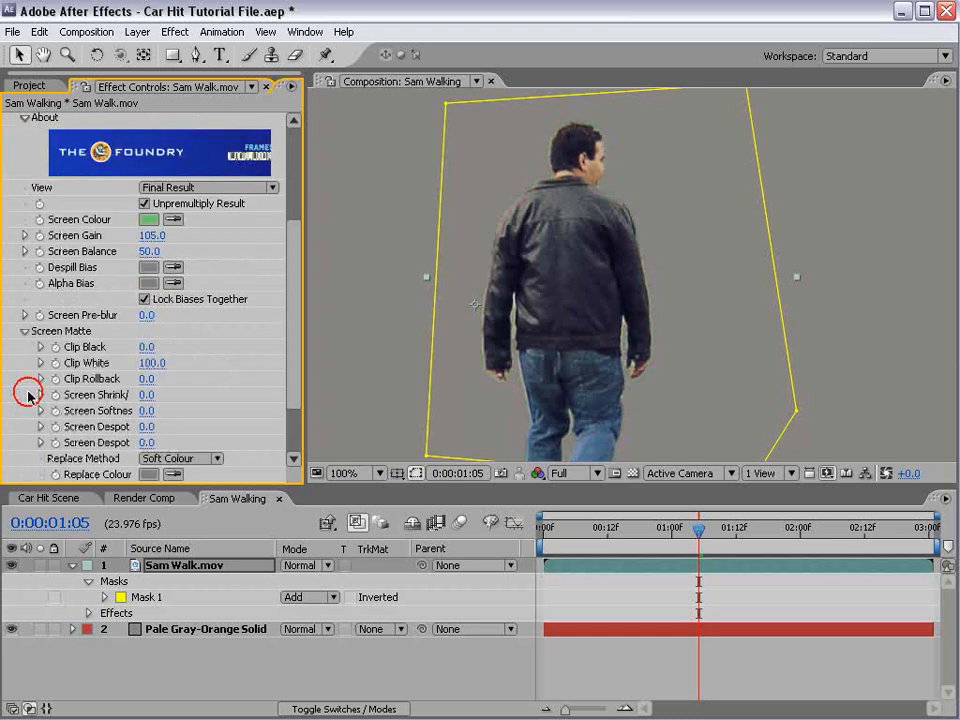
pyautogui.click(147, 315)
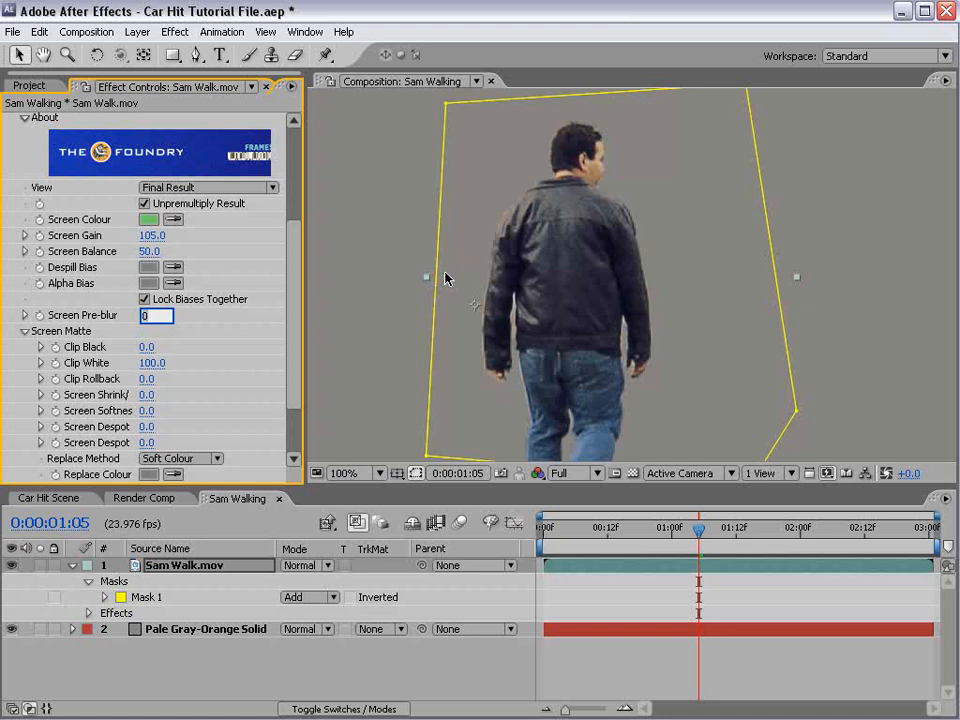
pyautogui.press('Return')
pyautogui.moveTo(152, 364); pyautogui.dragTo(133, 369)
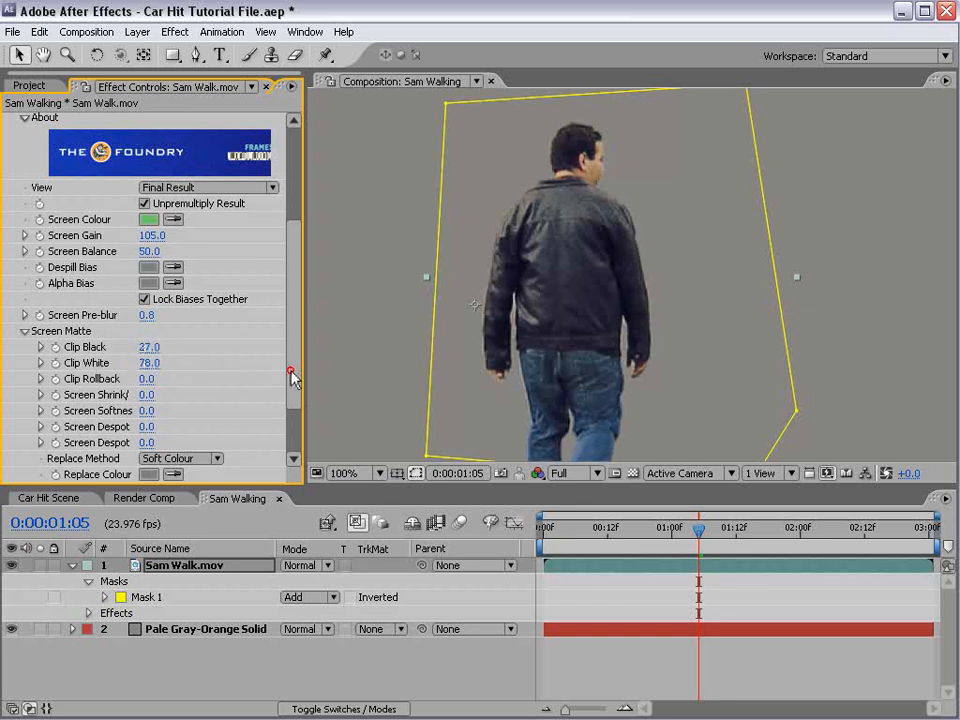
# Step: Compare the Hard Colour and Source replace methods in Keylight's Screen Matte and keep Hard Colour
pyautogui.scroll(-3, 237, 418)
pyautogui.click(180, 407)
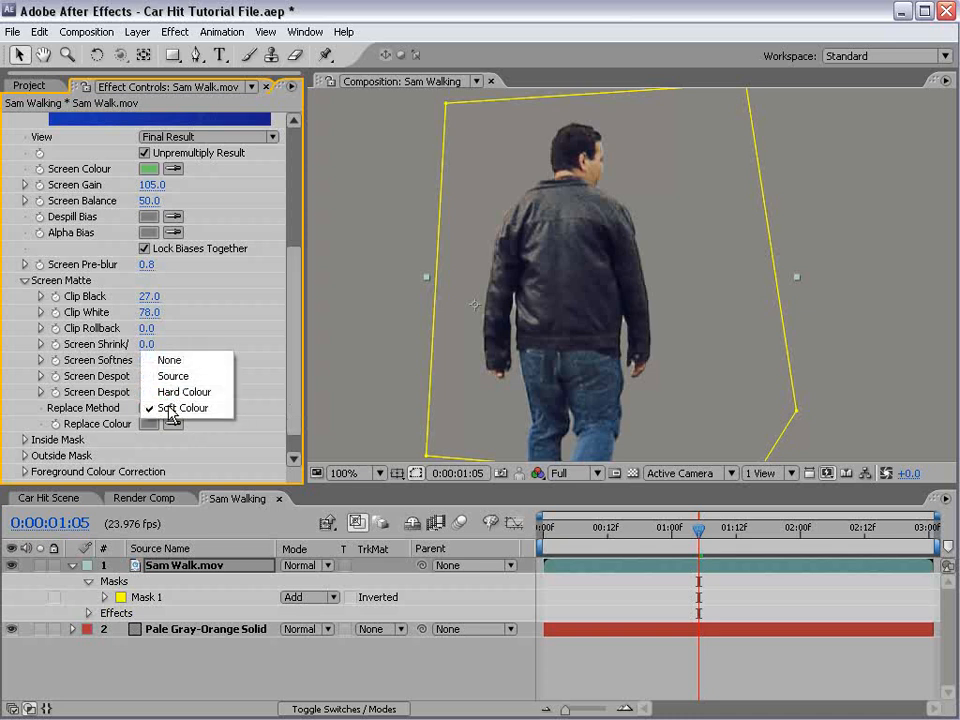
pyautogui.click(188, 389)
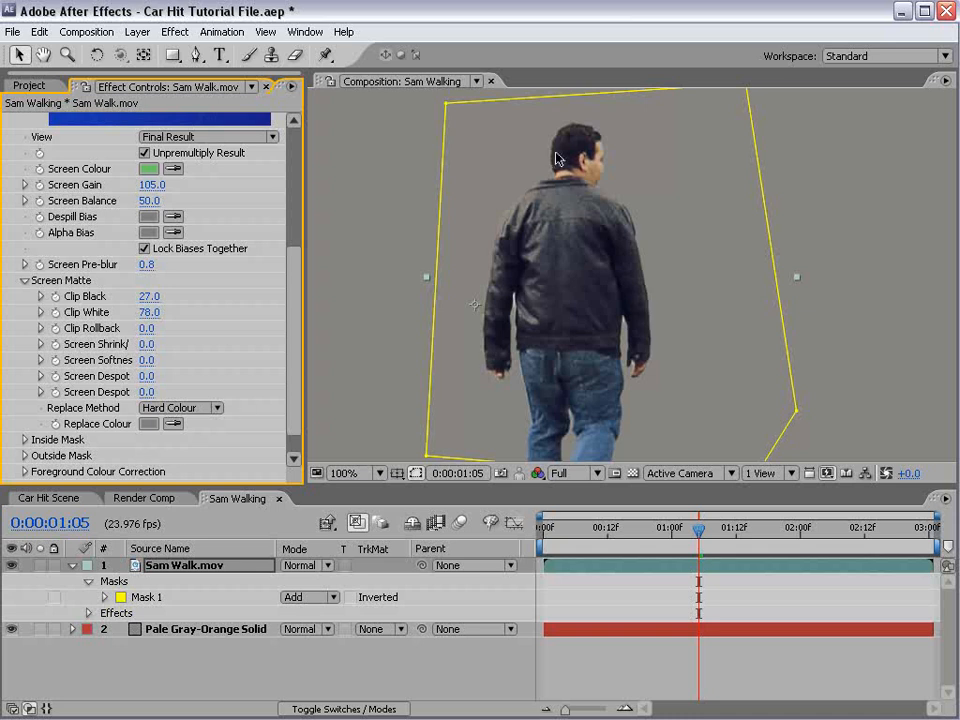
pyautogui.click(172, 409)
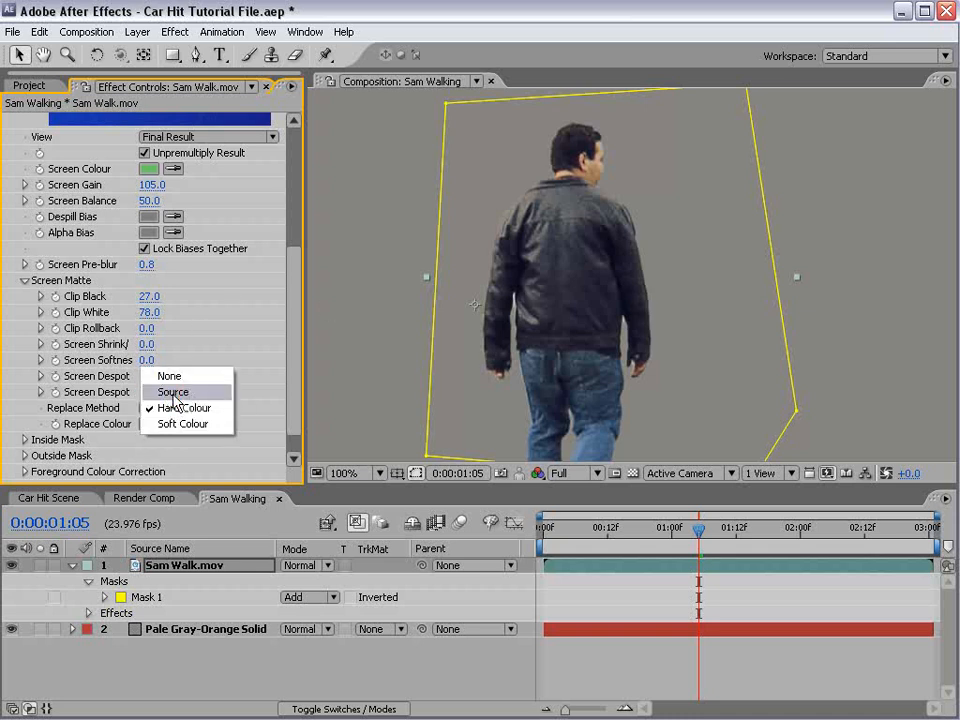
pyautogui.click(172, 392)
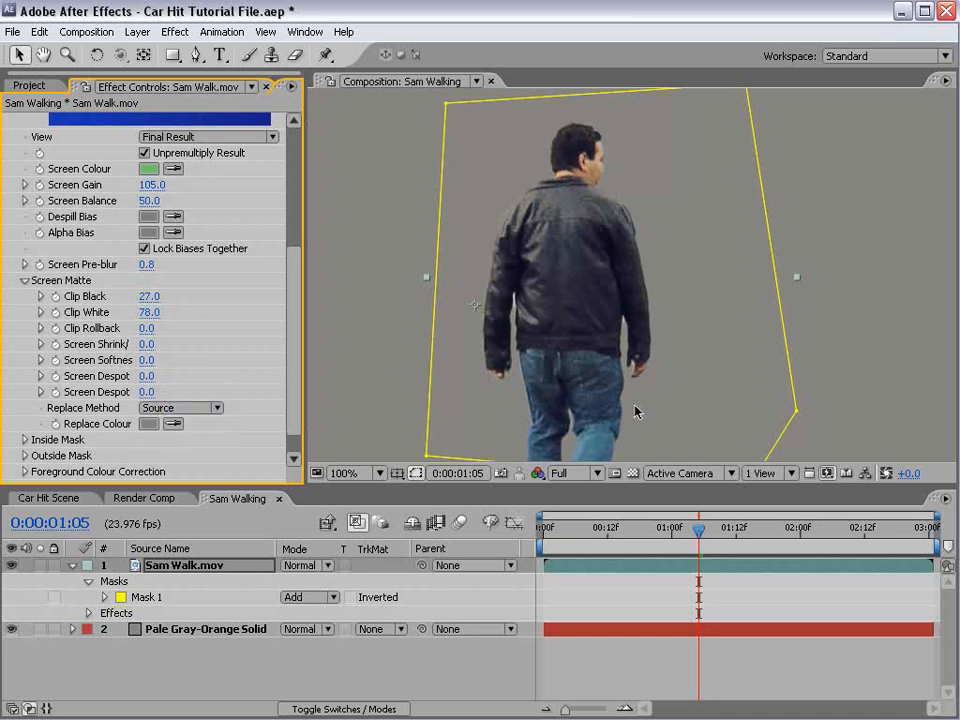
pyautogui.click(200, 408)
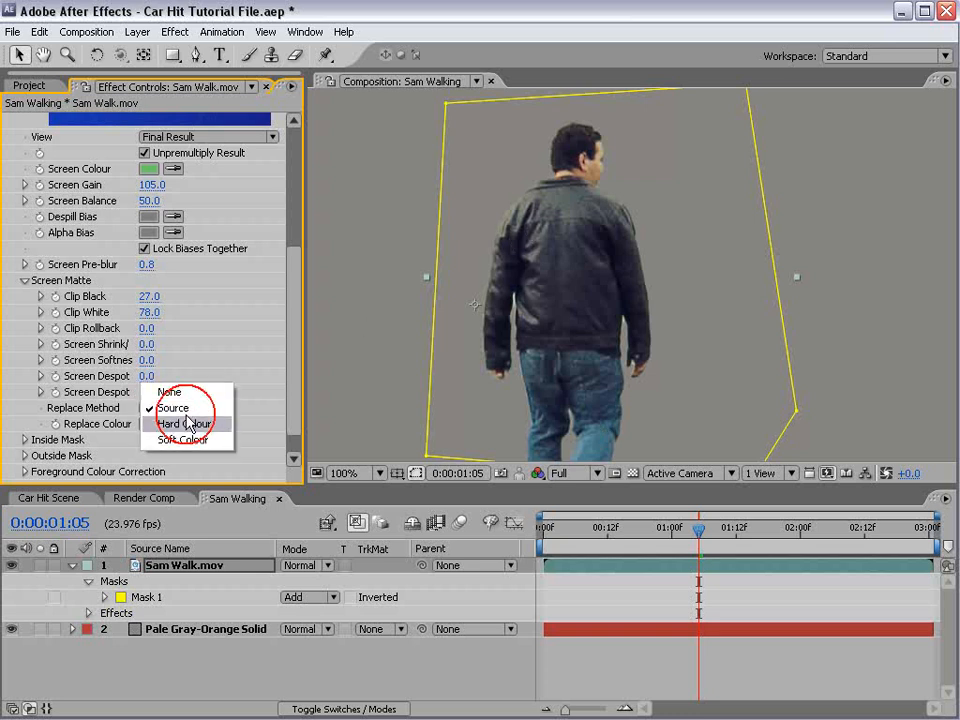
pyautogui.click(155, 423)
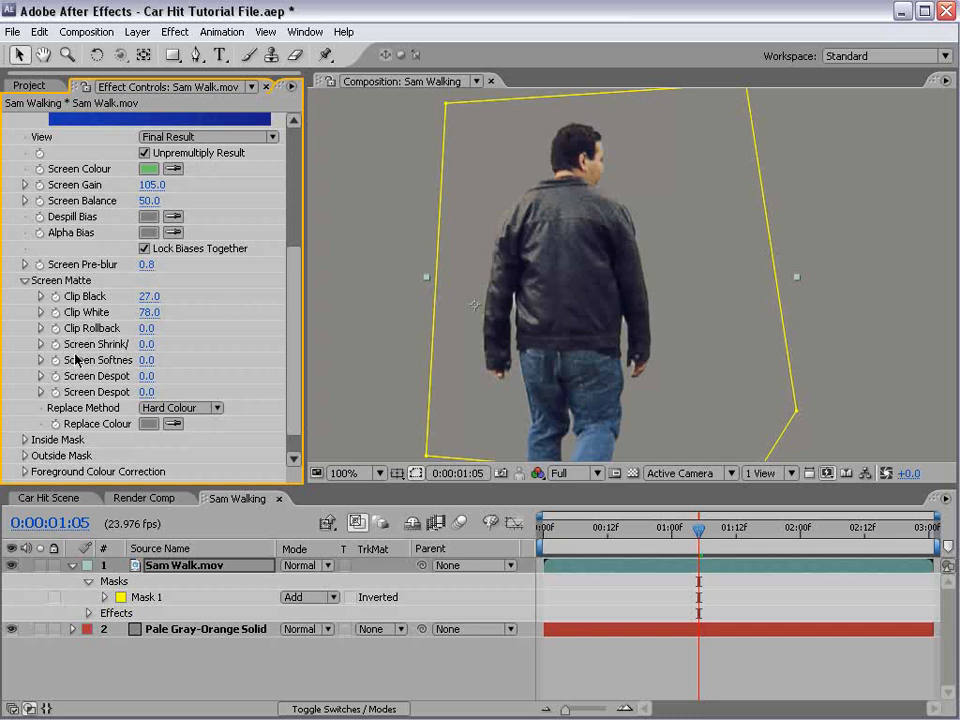
# Step: Try Keylight's Screen Shrink/Grow at -6 and settle on -0.25
pyautogui.click(146, 344)
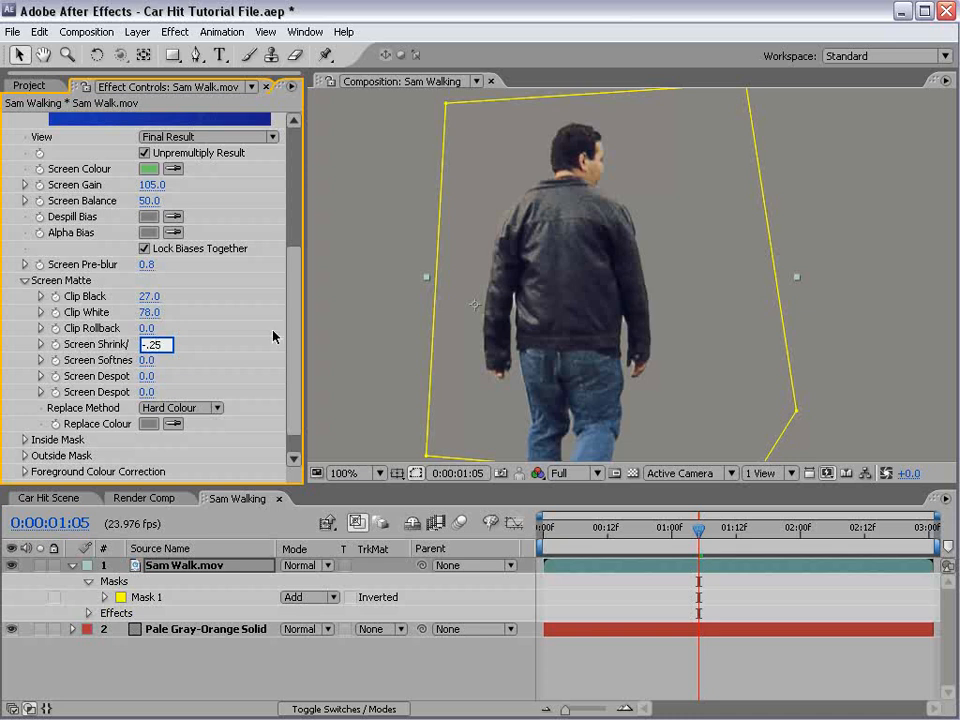
pyautogui.write('-6')
pyautogui.press('Return')
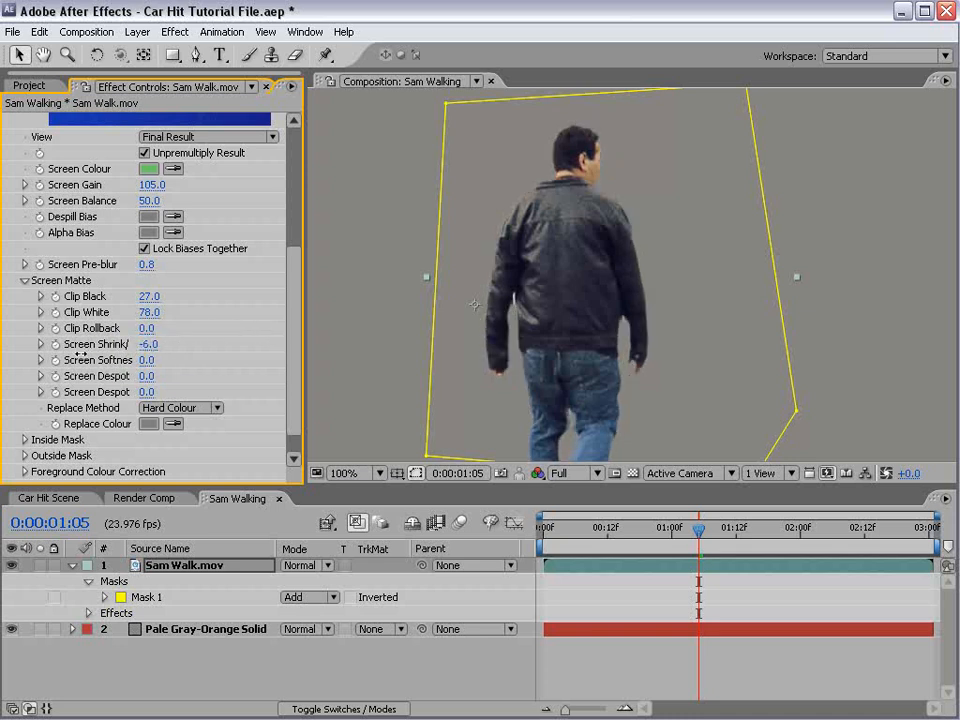
pyautogui.moveTo(81, 354); pyautogui.dragTo(122, 362)
pyautogui.click(141, 343)
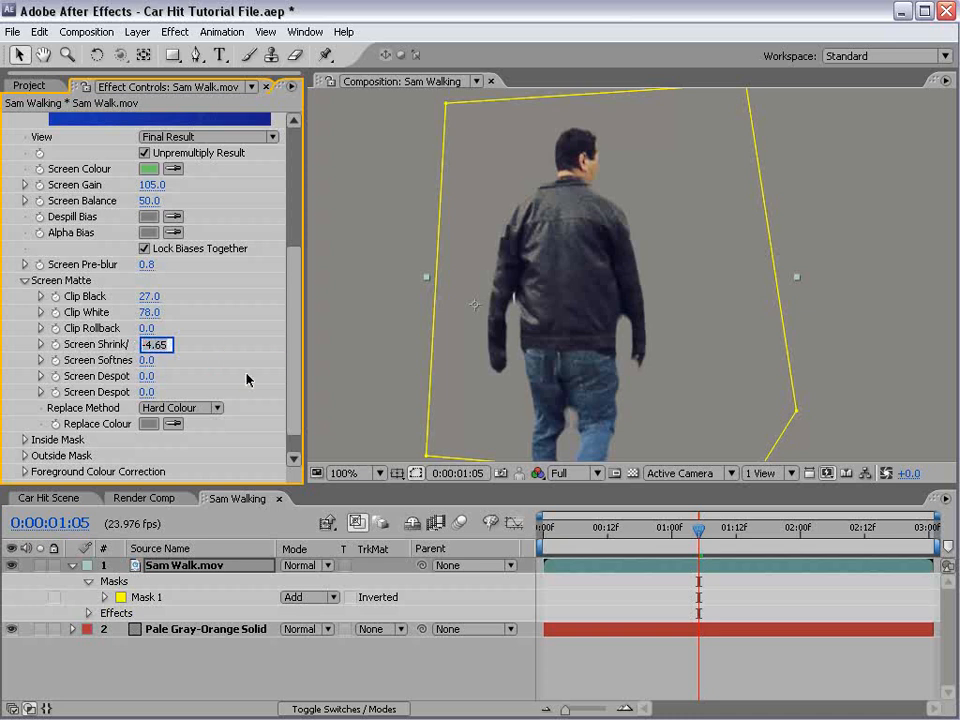
pyautogui.write('.25')
pyautogui.press('Return')
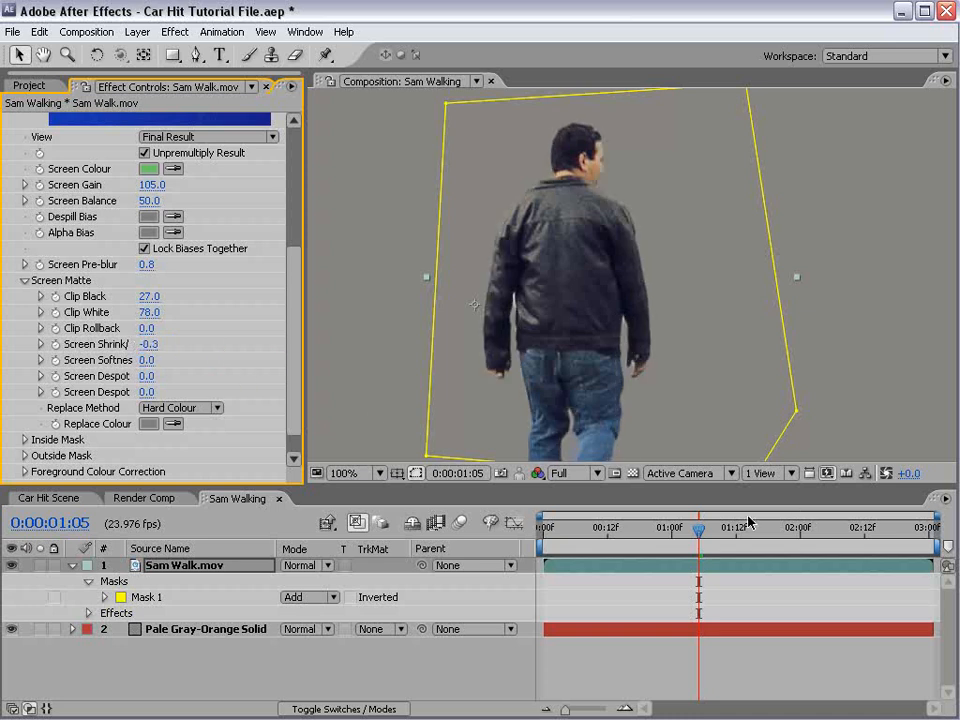
# Step: At 0:00:00:23, collapse the settings of Simple Choker and Keylight (1.2) and save the project
pyautogui.moveTo(739, 525); pyautogui.dragTo(665, 550)
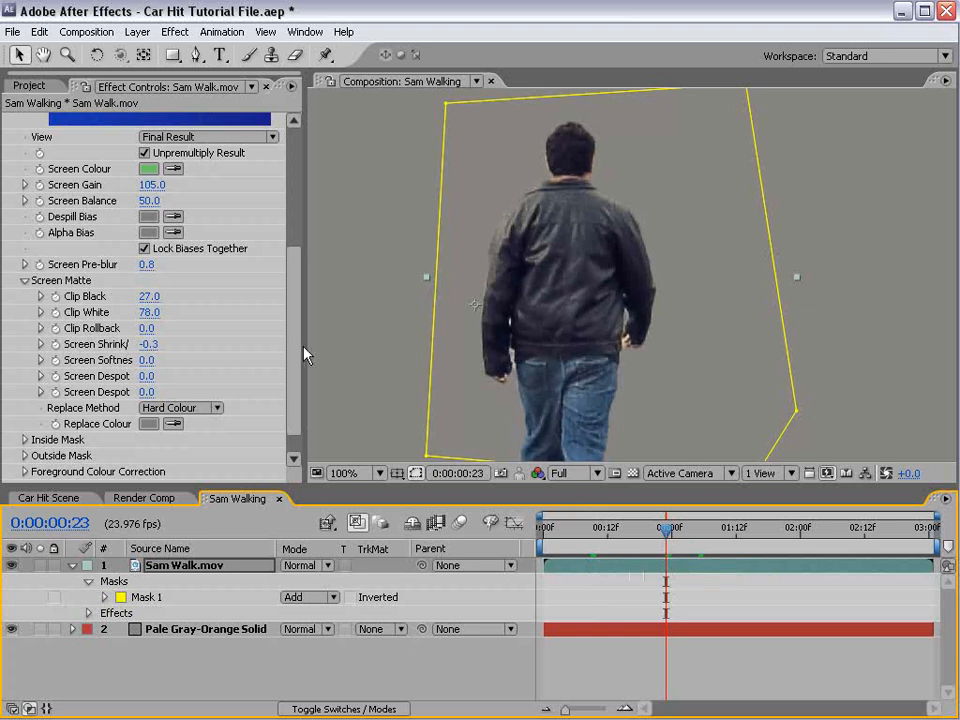
pyautogui.moveTo(294, 351); pyautogui.dragTo(288, 228)
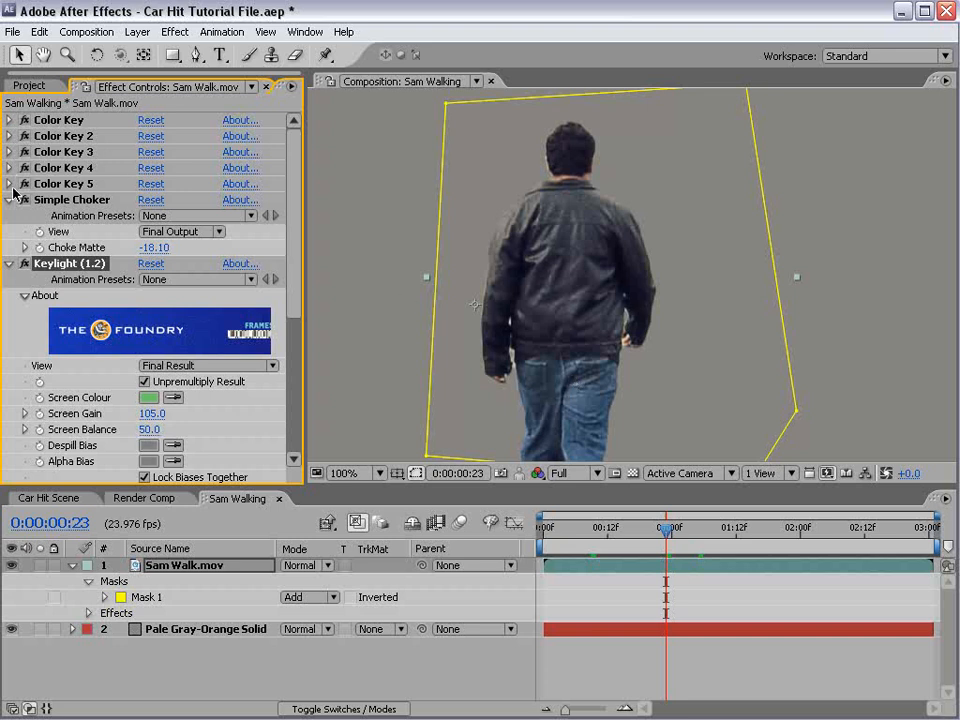
pyautogui.click(9, 199)
pyautogui.click(9, 215)
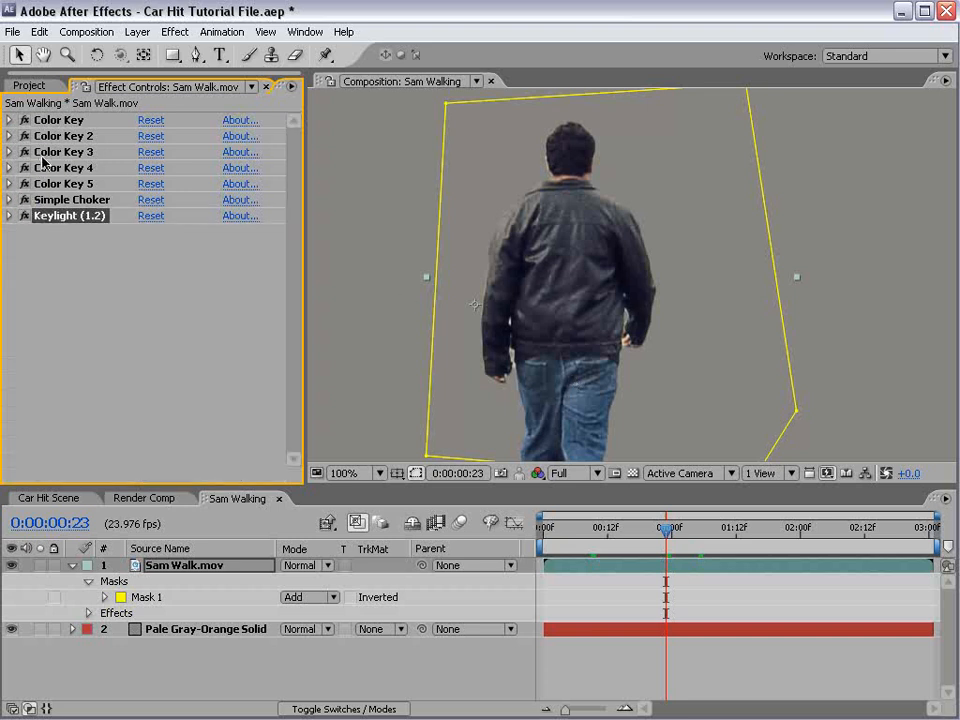
pyautogui.hotkey('ctrl', 's')
pyautogui.moveTo(669, 535); pyautogui.dragTo(692, 541)
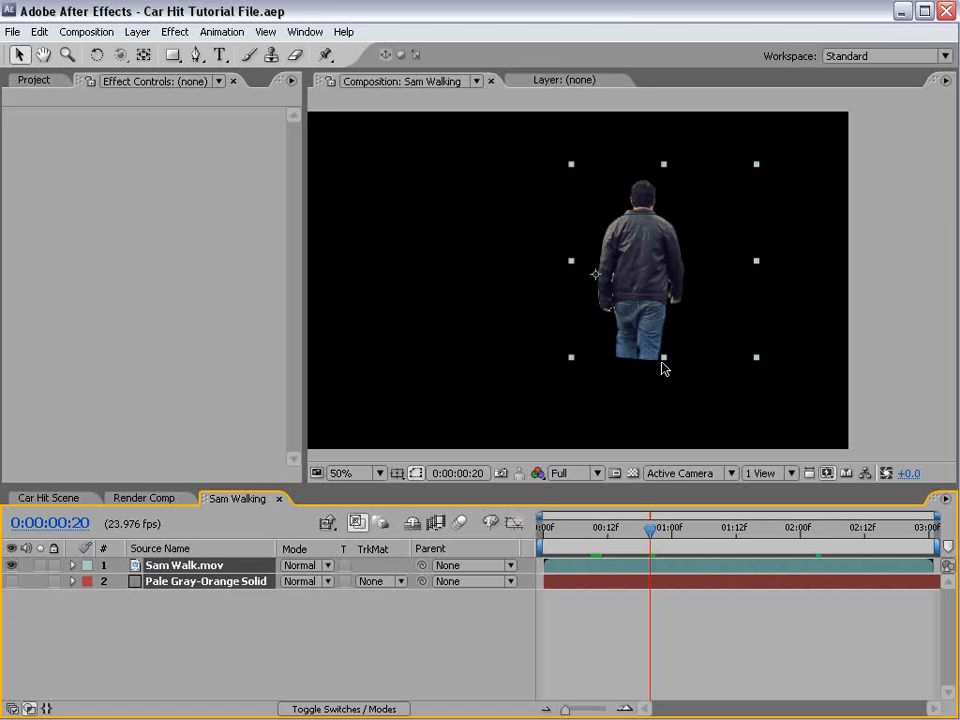
# Step: In Render Comp, trim the start of the Sam Walking layer at 0:00:04:19
pyautogui.click(144, 498)
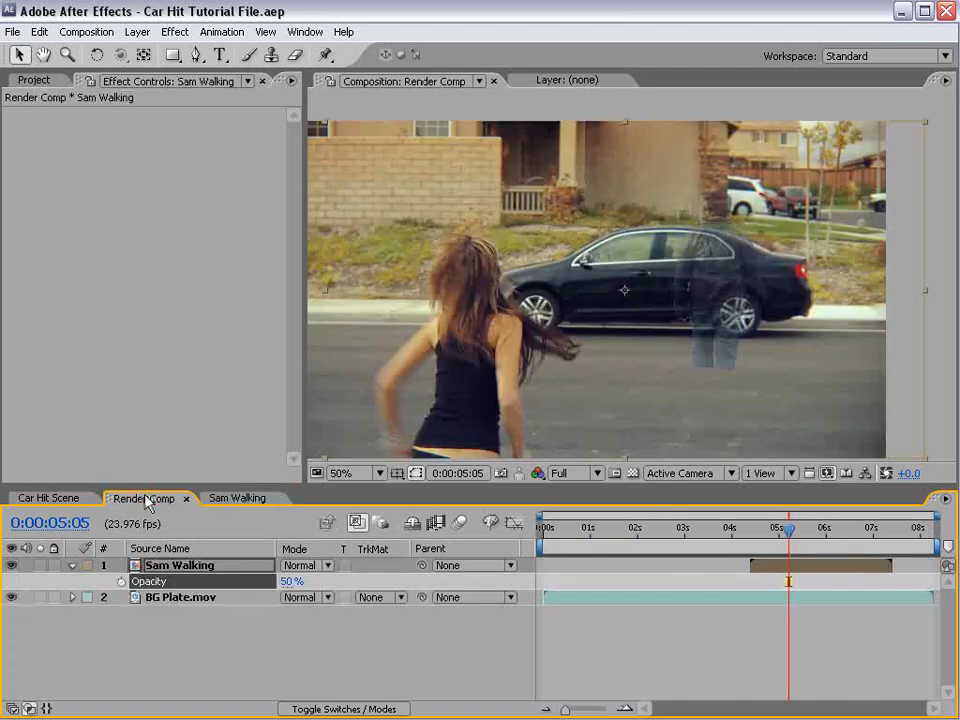
pyautogui.moveTo(790, 533); pyautogui.dragTo(761, 571)
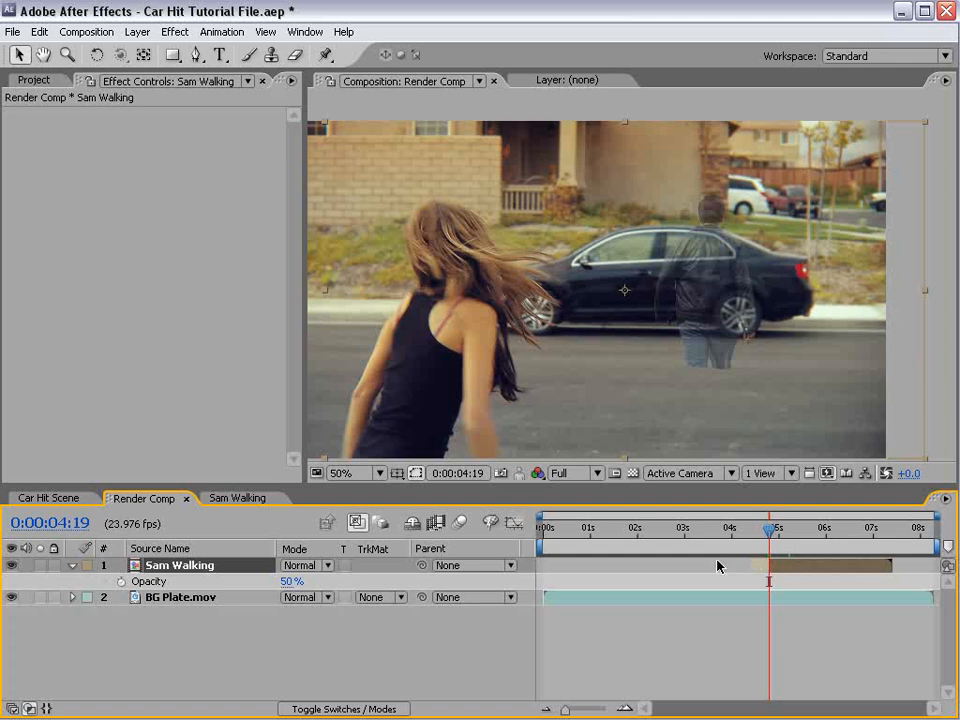
# Step: In the Sam Walking composition, trim the starts of Sam Walk.mov and the solid at 0:00:00:10
pyautogui.click(230, 498)
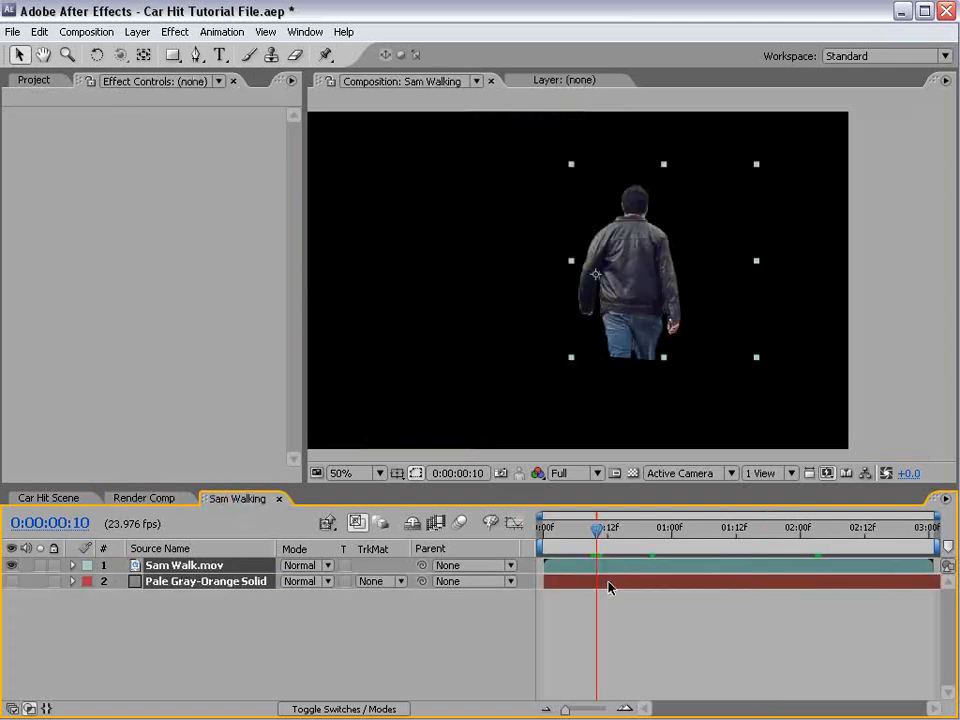
pyautogui.hotkey('alt', '[')
pyautogui.moveTo(597, 581)
pyautogui.mouseDown()
pyautogui.moveTo(561, 577)
pyautogui.moveTo(588, 581)
pyautogui.mouseUp()
# Step: Find the truck passing the man at 0:00:06:13 in Render Comp, and trim both Sam Walking layers' ends at about 0:00:02:04
pyautogui.click(180, 497)
pyautogui.moveTo(782, 538); pyautogui.dragTo(853, 540)
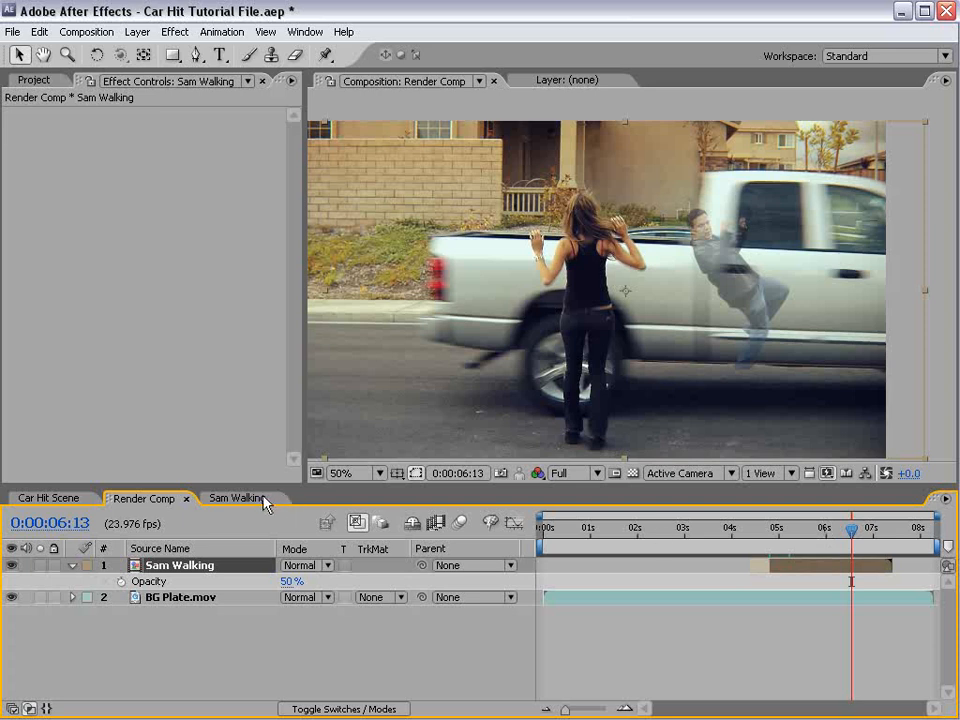
pyautogui.click(265, 500)
pyautogui.click(828, 589)
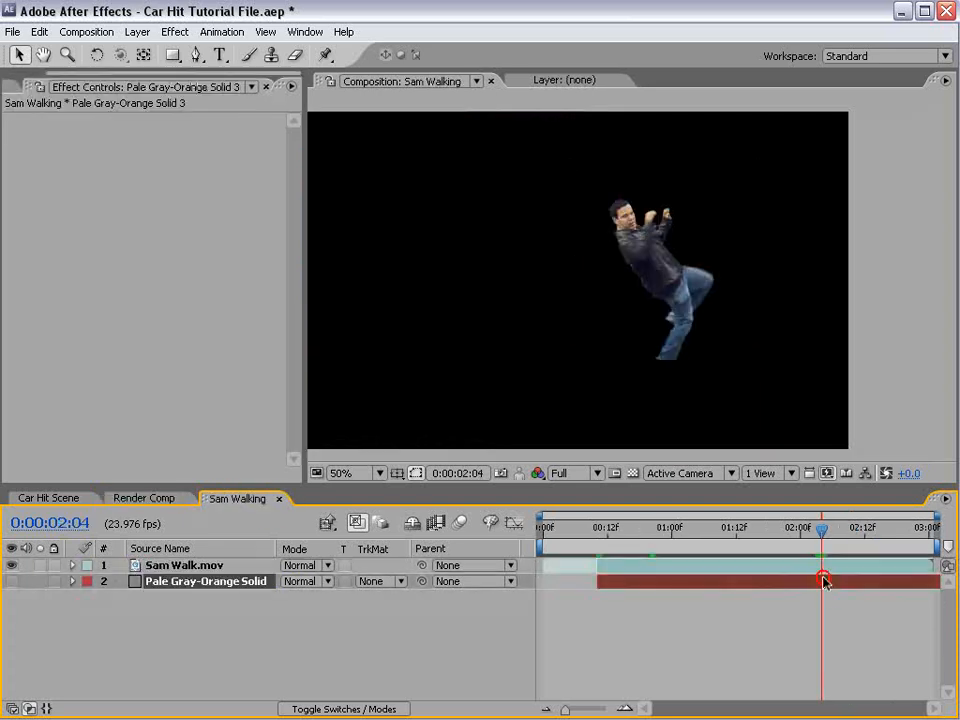
pyautogui.hotkey('alt', ']')
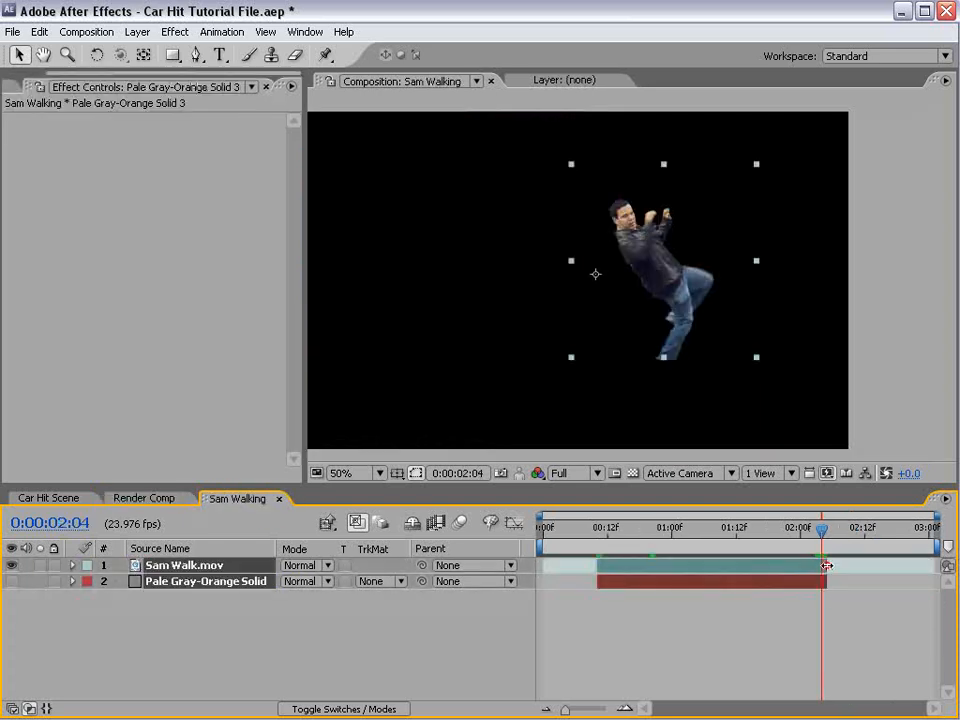
# Step: Review the trimmed Sam Walking clip back to 0:00:01:01 and select Sam Walk.mov
pyautogui.click(810, 520)
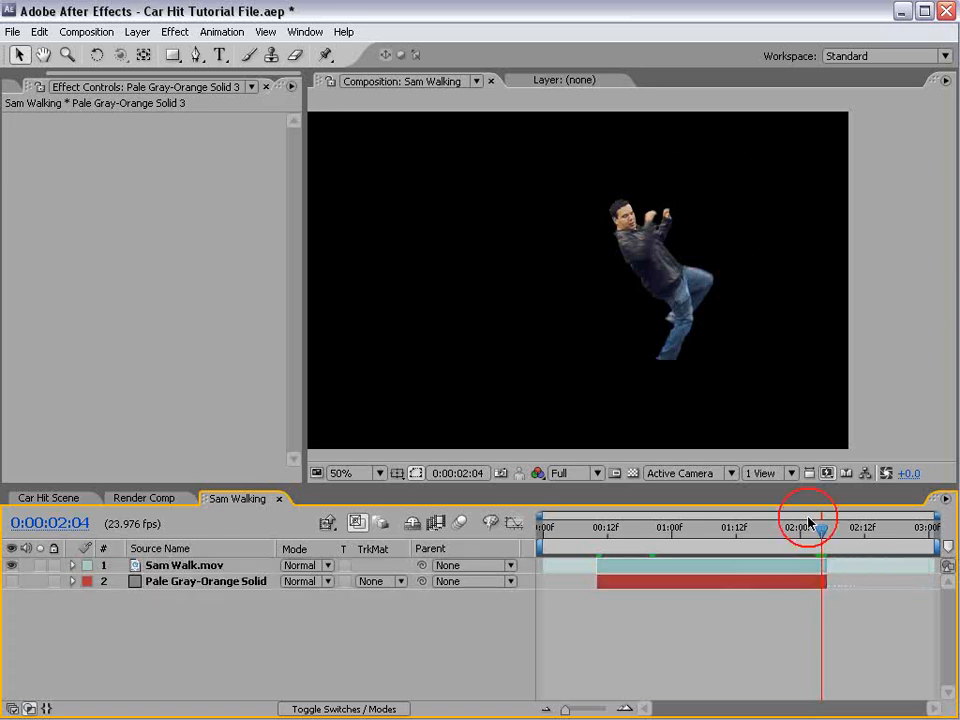
pyautogui.moveTo(810, 520)
pyautogui.mouseDown()
pyautogui.moveTo(903, 530)
pyautogui.moveTo(811, 528)
pyautogui.mouseUp()
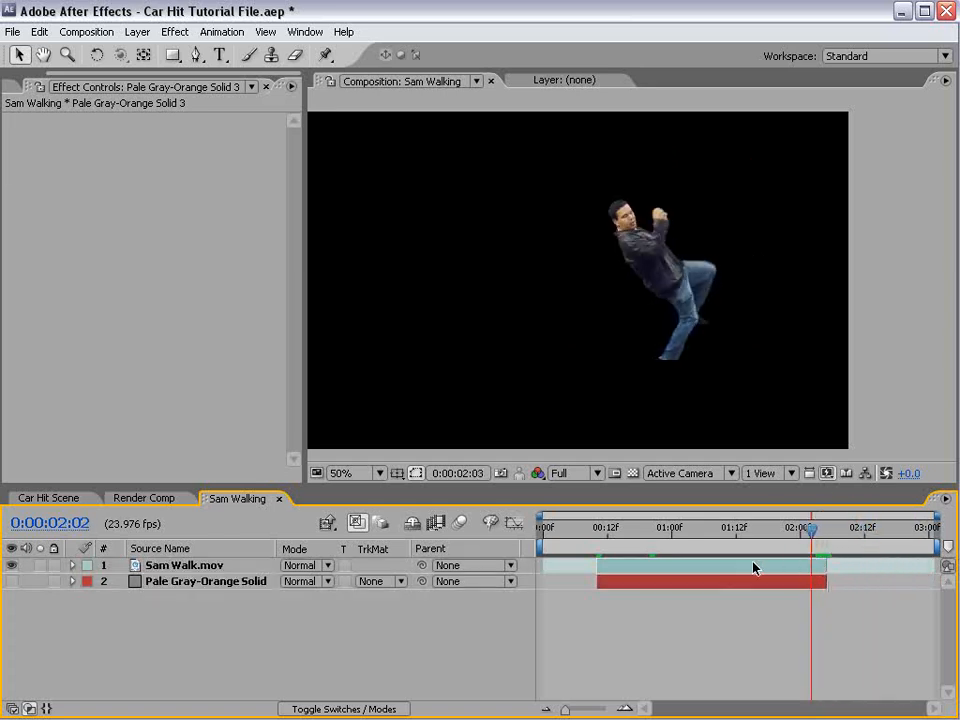
pyautogui.moveTo(754, 568); pyautogui.dragTo(672, 556)
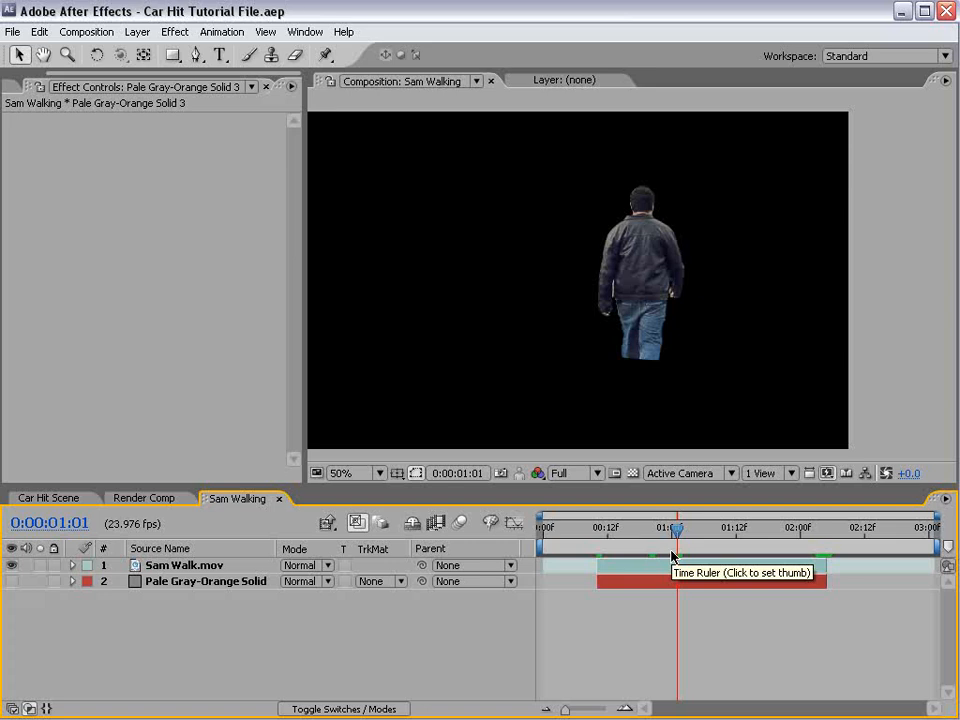
pyautogui.click(185, 566)
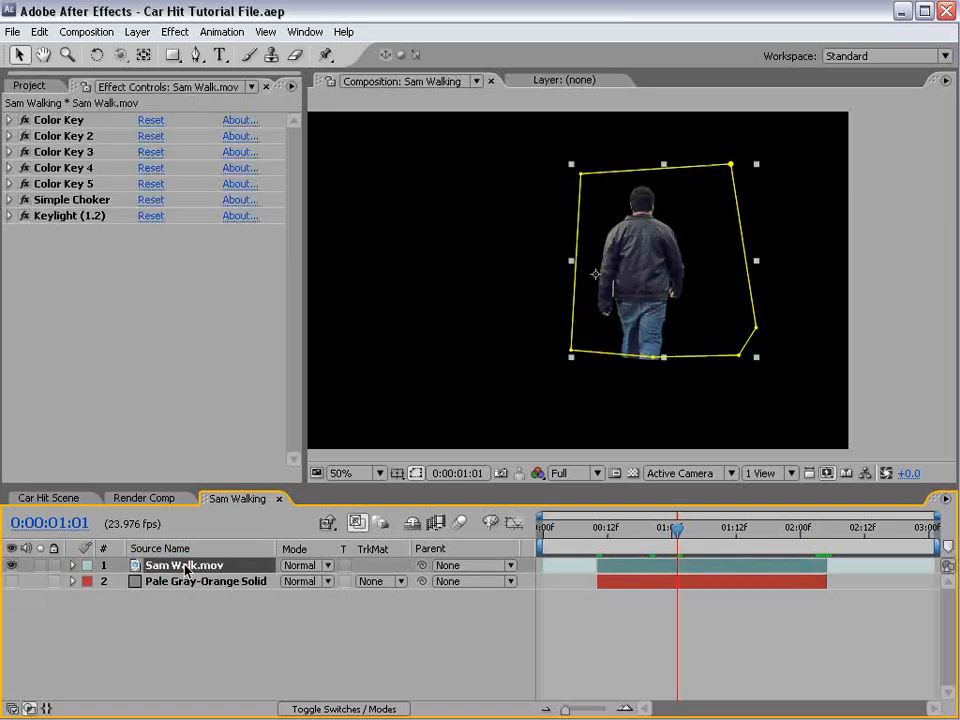
# Step: Rename the Sam Walk.mov layer as Top Part
pyautogui.press('Return')
pyautogui.write('Top part of Sam')
pyautogui.write('Top')
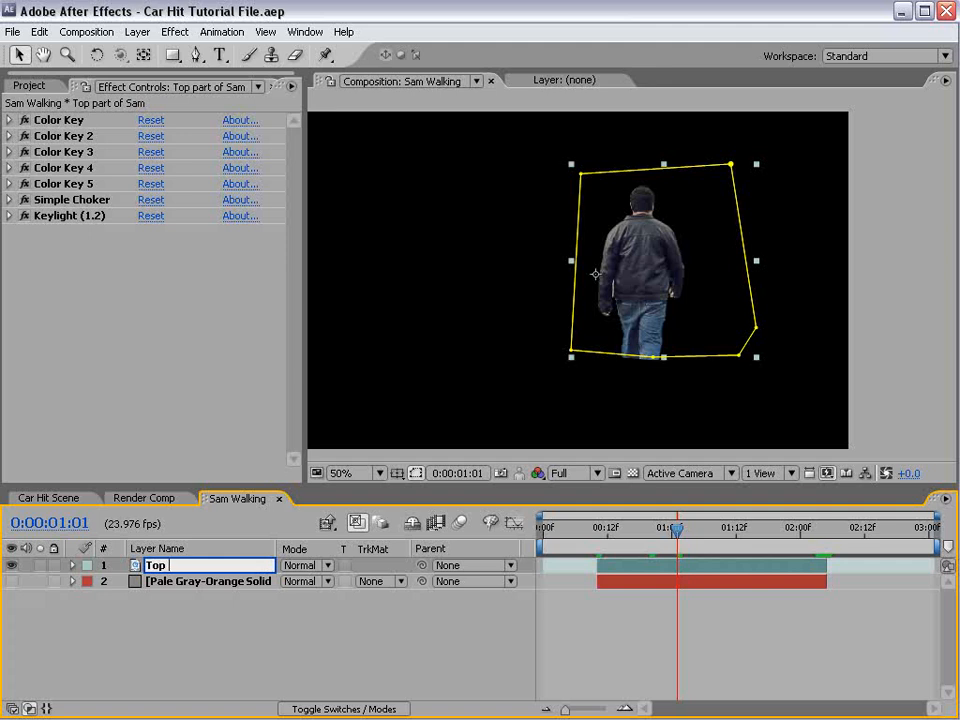
pyautogui.write(' Part')
pyautogui.press('Return')
pyautogui.click(170, 580)
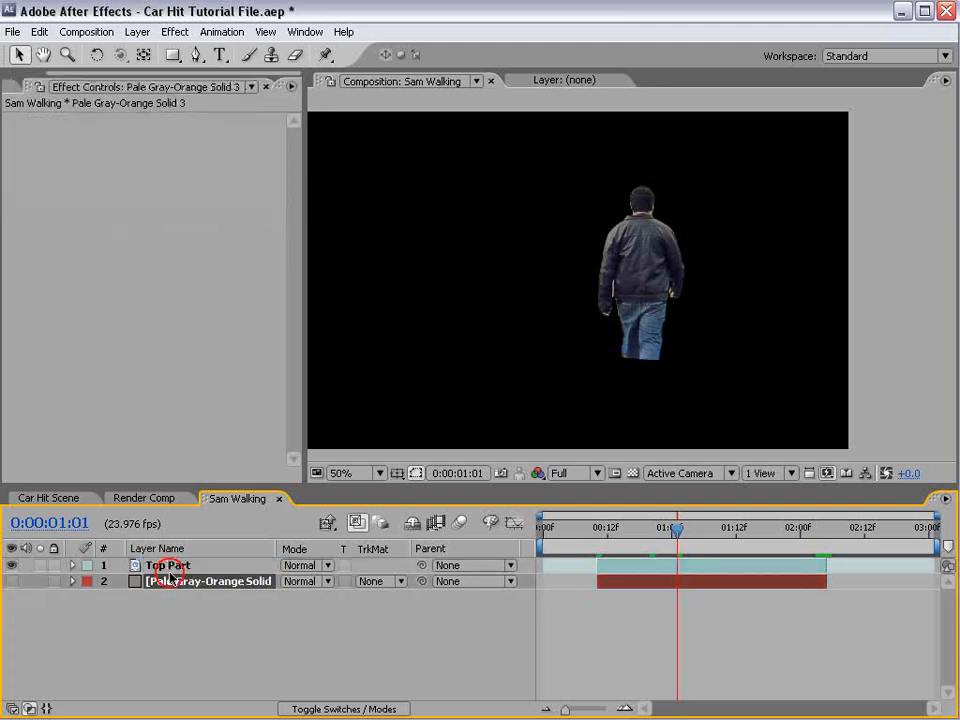
# Step: Duplicate the Top Part layer and hide the original
pyautogui.click(177, 566)
pyautogui.hotkey('ctrl', 'd')
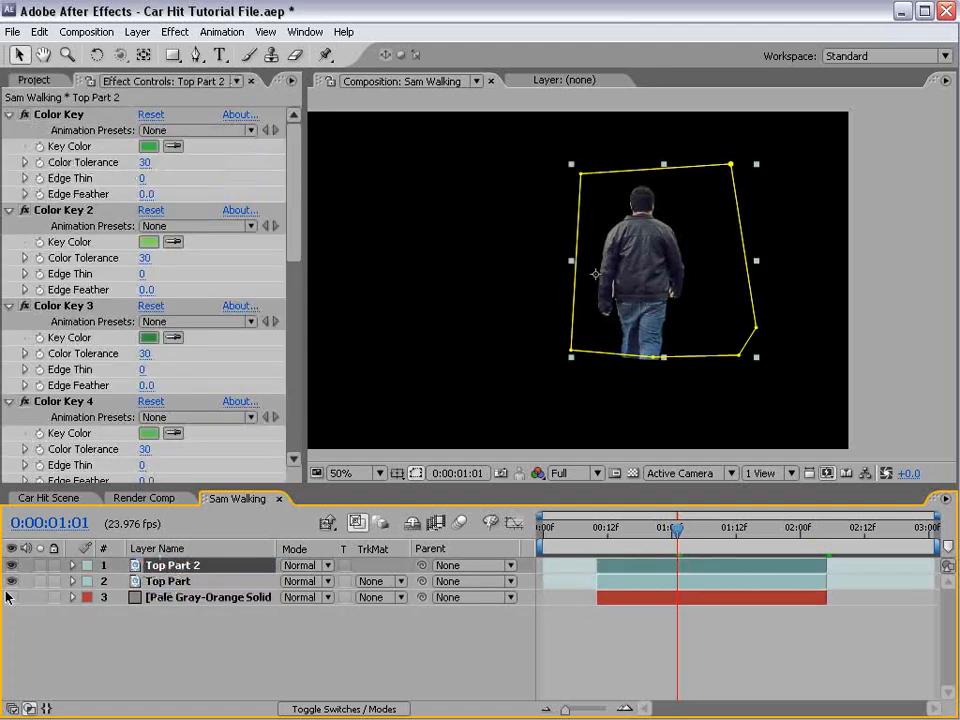
pyautogui.click(78, 582)
# Step: Rename the Top Part duplicate as Feet
pyautogui.click(154, 567)
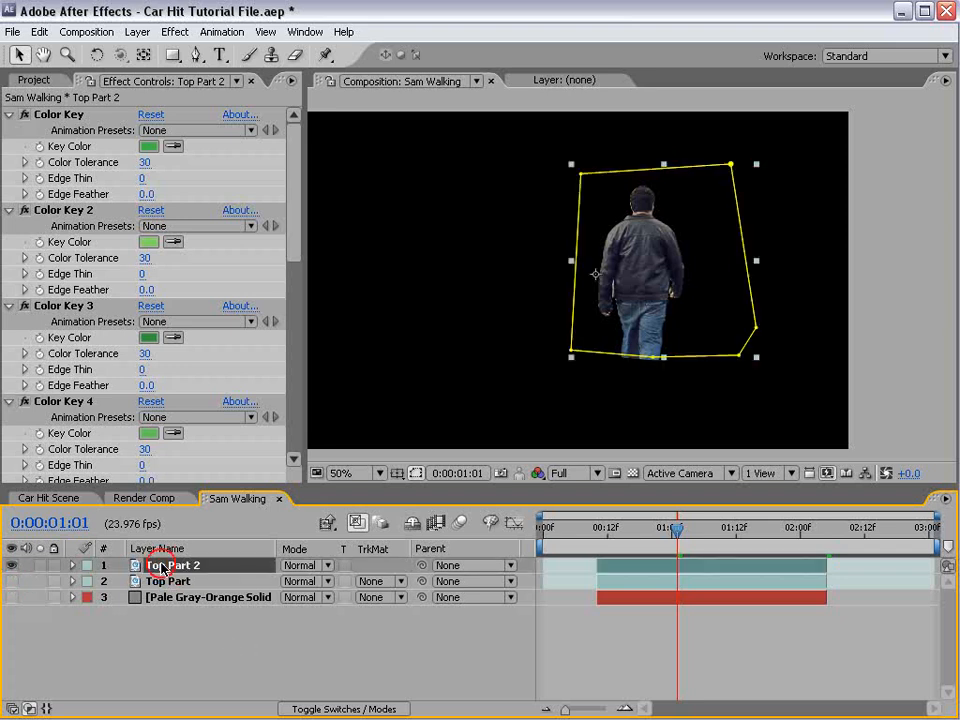
pyautogui.press('Return')
pyautogui.write('Feet')
pyautogui.click(185, 650)
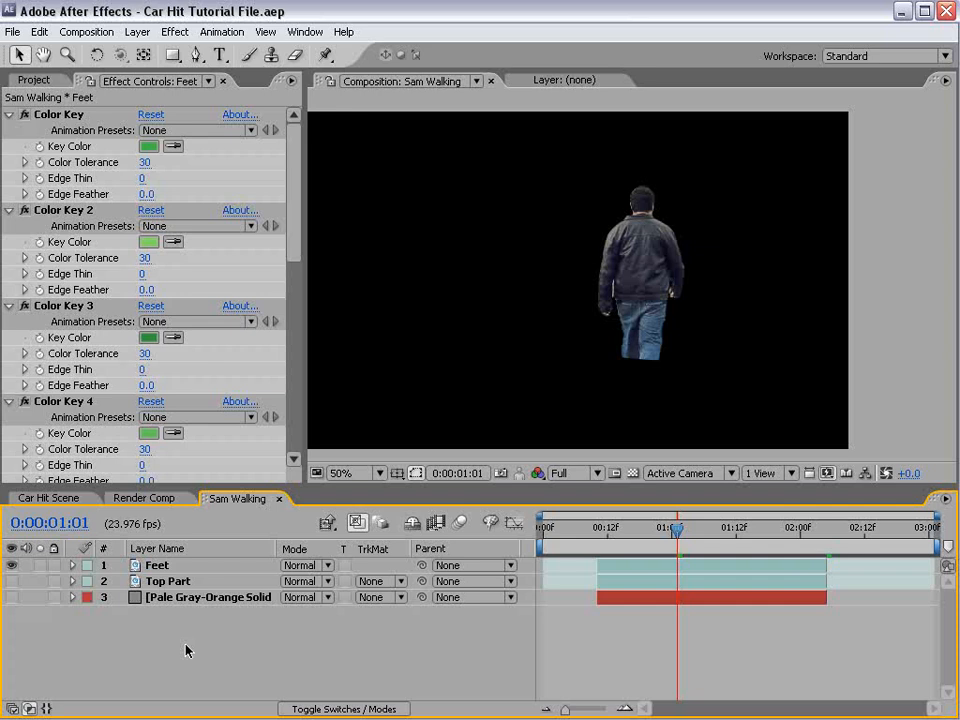
# Step: Delete Mask 1 from the Feet layer and duplicate the unmasked layer
pyautogui.click(166, 566)
pyautogui.press('m')
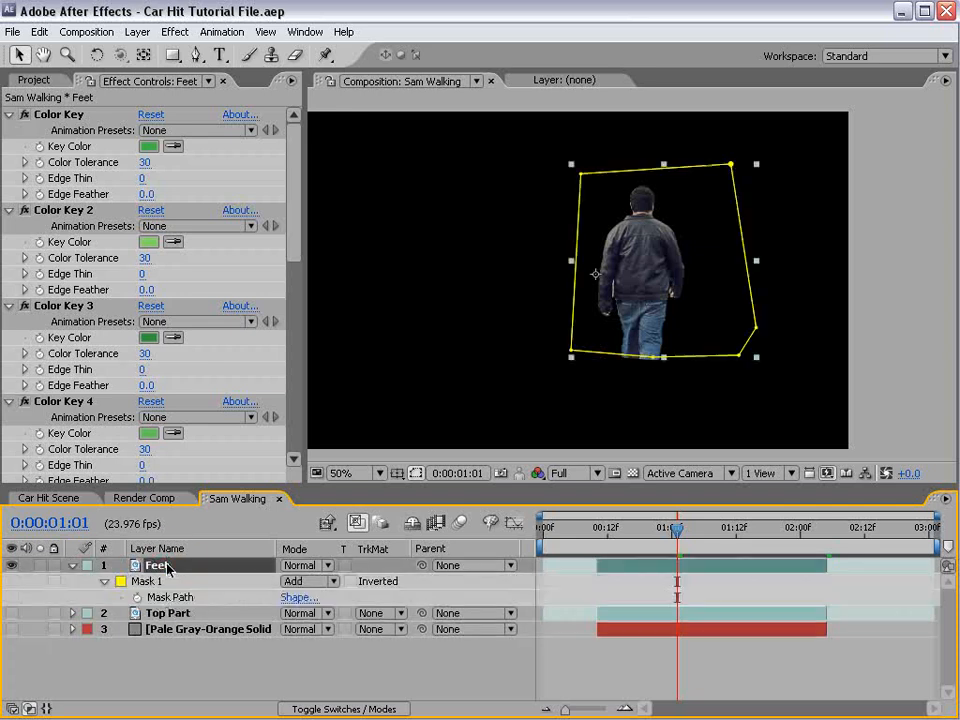
pyautogui.click(143, 582)
pyautogui.press('Delete')
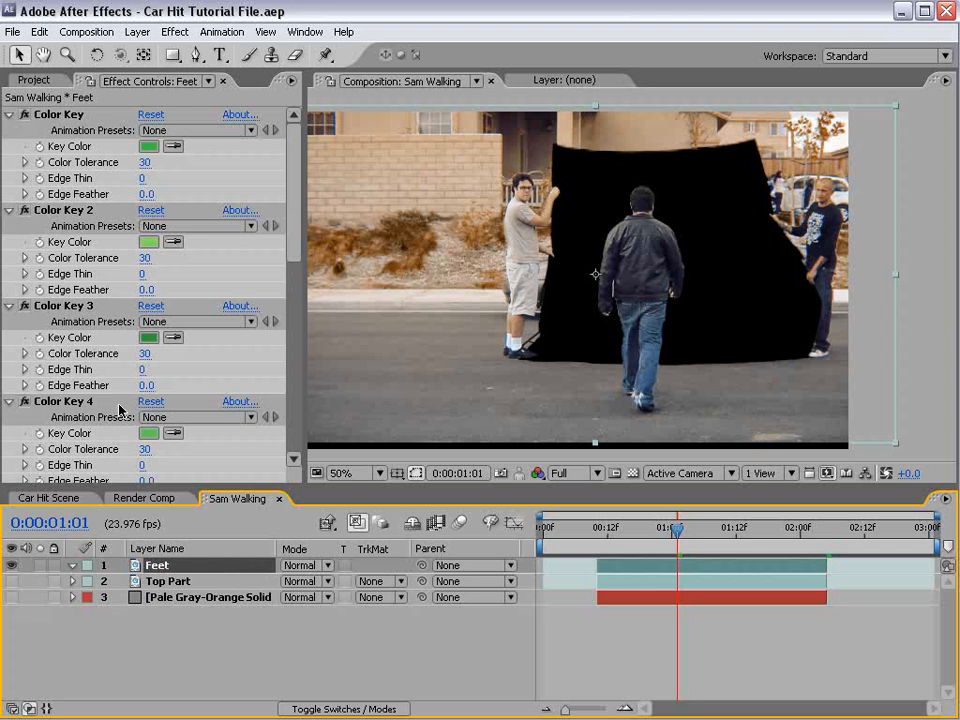
pyautogui.click(39, 31)
pyautogui.click(77, 197)
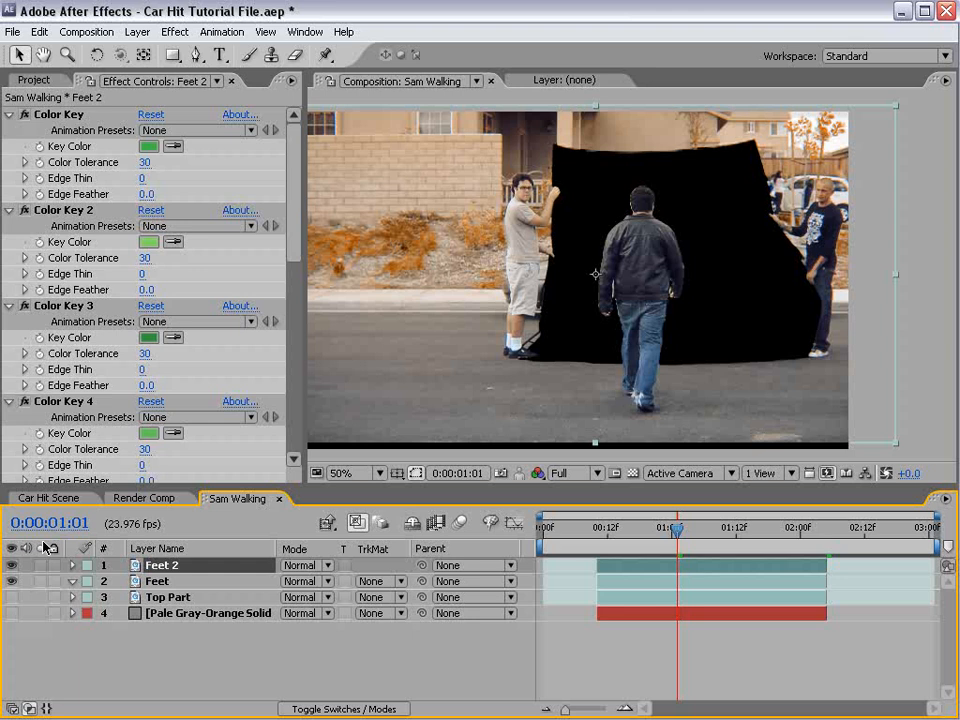
# Step: Set the work area to span the trimmed clip from 0:00:00:10 to about 0:00:02:04
pyautogui.moveTo(748, 538); pyautogui.dragTo(602, 543)
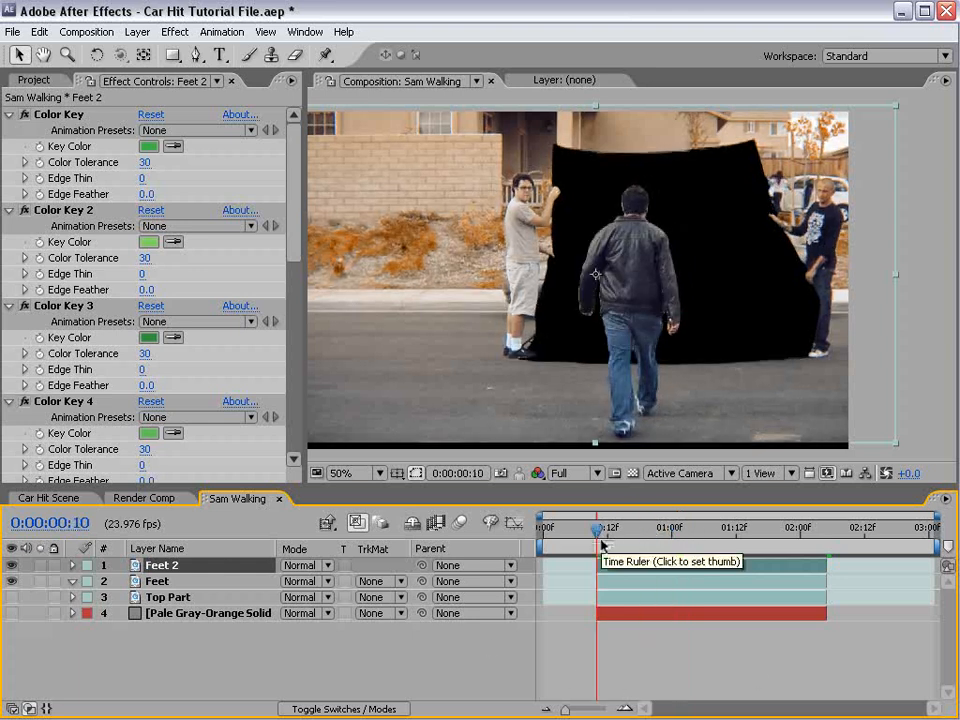
pyautogui.moveTo(602, 543); pyautogui.dragTo(821, 541)
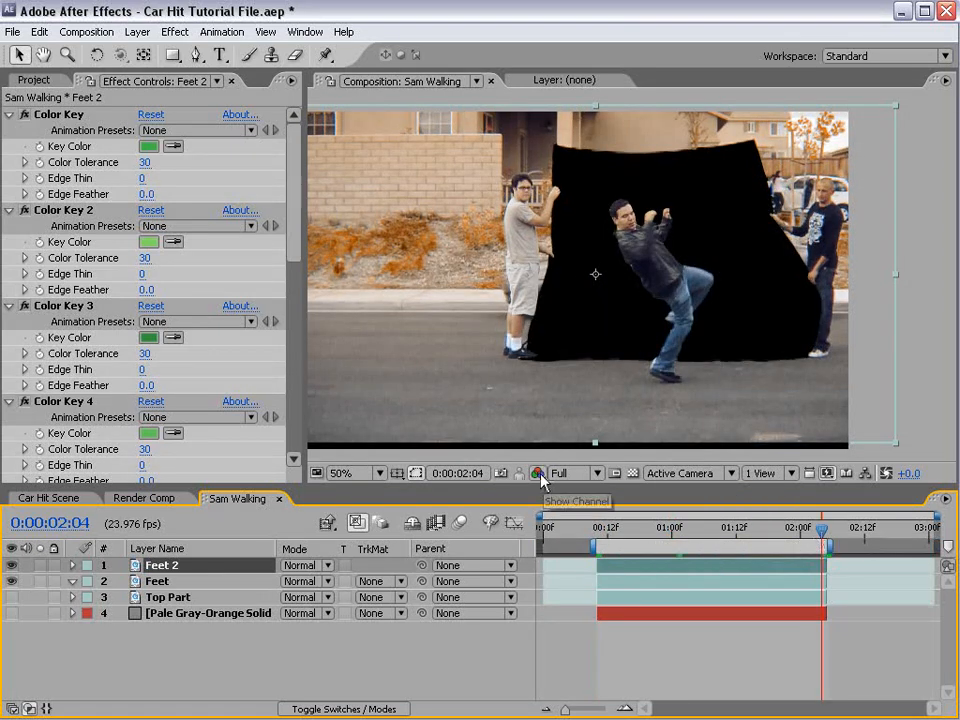
# Step: Hide the Feet 2 layer, lock the Feet layer, and keep Feet 2 selected for masking
pyautogui.click(12, 565)
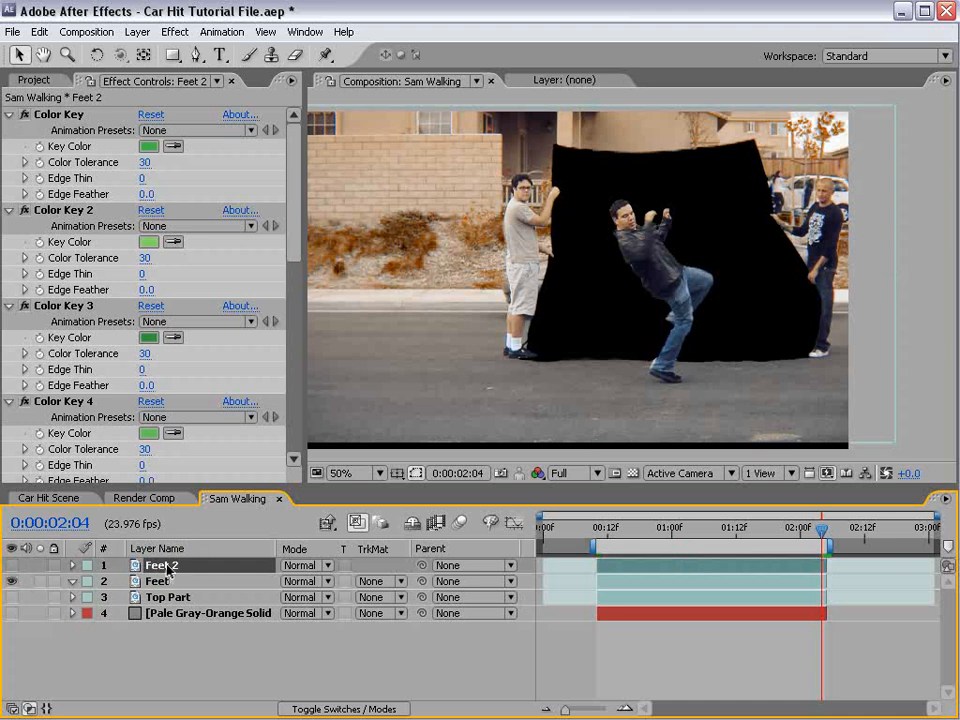
pyautogui.click(54, 582)
pyautogui.click(164, 582)
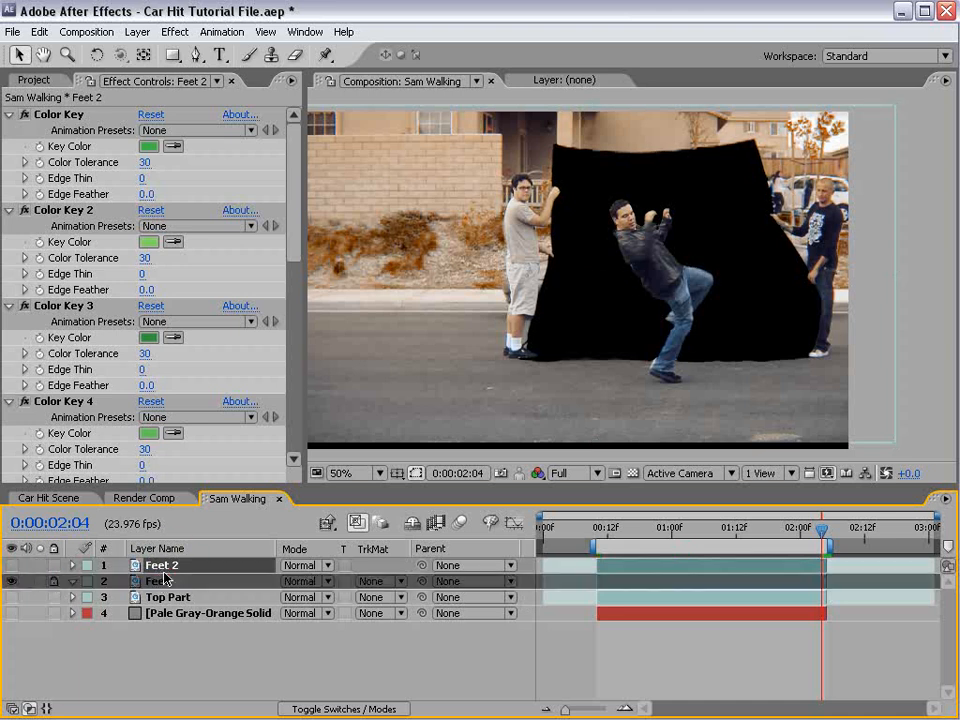
pyautogui.click(165, 568)
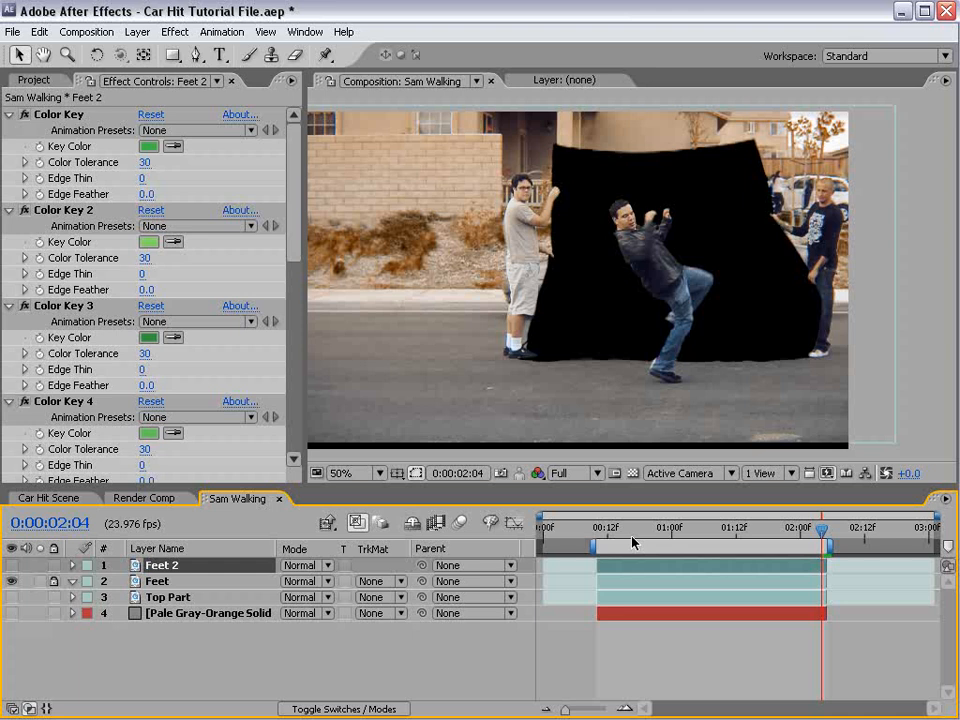
# Step: Run a RAM preview of the work area to examine how the feet move
pyautogui.press('KP_0')
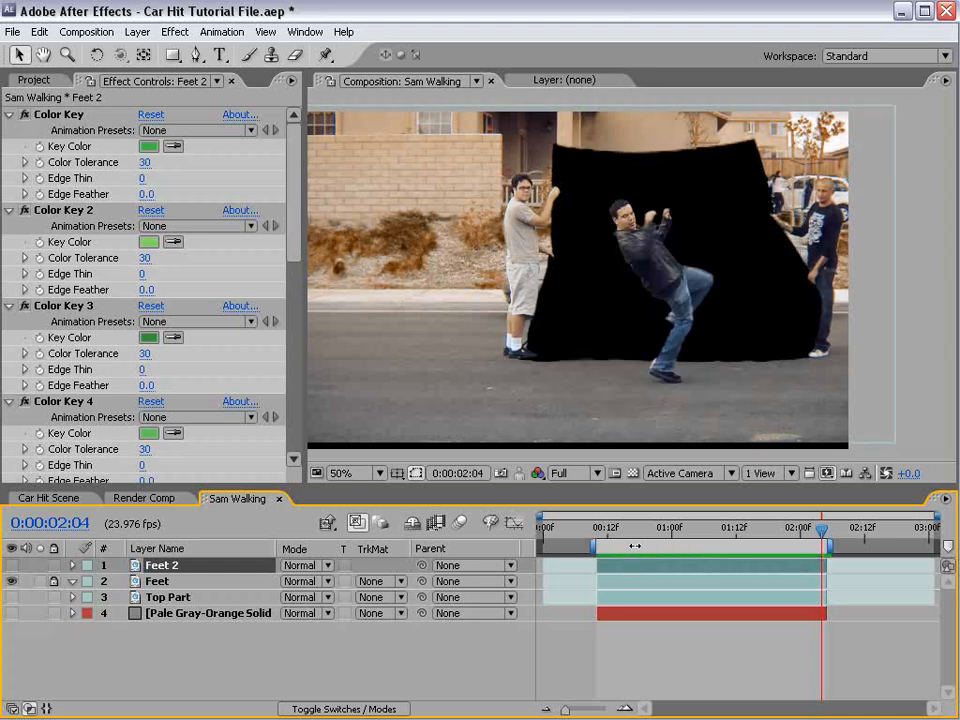
pyautogui.moveTo(614, 527); pyautogui.dragTo(686, 563)
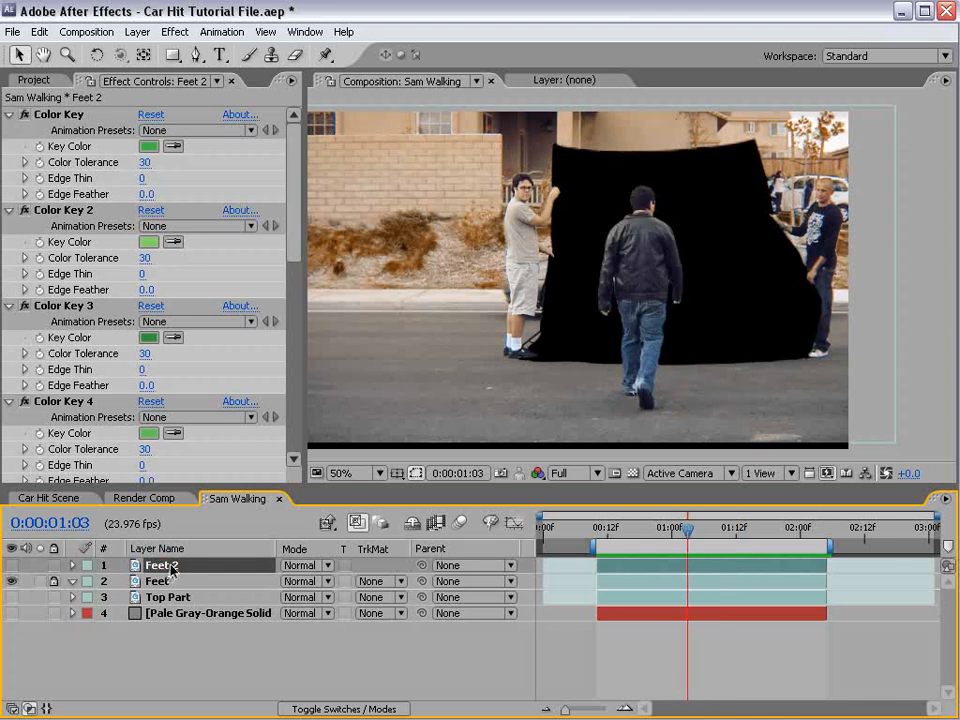
# Step: At 0:00:01:11, start a Pen mask on Feet 2 down the left leg's outer edge from below the knee and around the shoe sole
pyautogui.click(197, 55)
pyautogui.press('h')
pyautogui.moveTo(685, 389); pyautogui.dragTo(671, 302)
pyautogui.scroll(1, 671, 302)
pyautogui.moveTo(643, 340)
pyautogui.mouseDown()
pyautogui.moveTo(636, 285)
pyautogui.moveTo(652, 333)
pyautogui.moveTo(637, 337)
pyautogui.mouseUp()
pyautogui.press('g')
pyautogui.moveTo(686, 535); pyautogui.dragTo(731, 549)
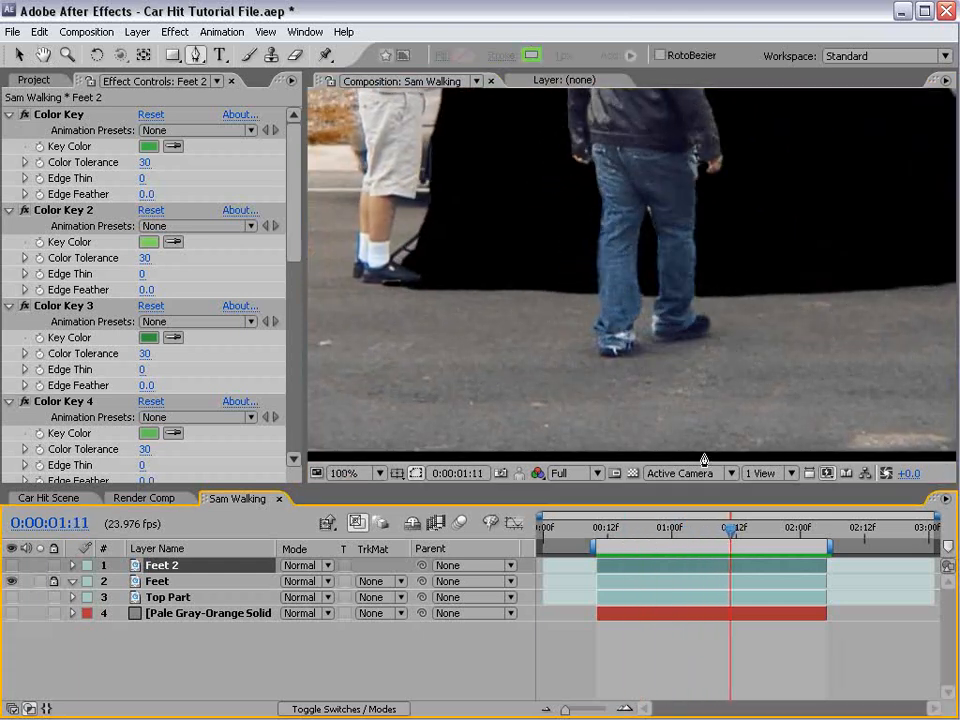
pyautogui.press('h')
pyautogui.scroll(1, 616, 334)
pyautogui.moveTo(616, 334); pyautogui.dragTo(632, 300)
pyautogui.press('g')
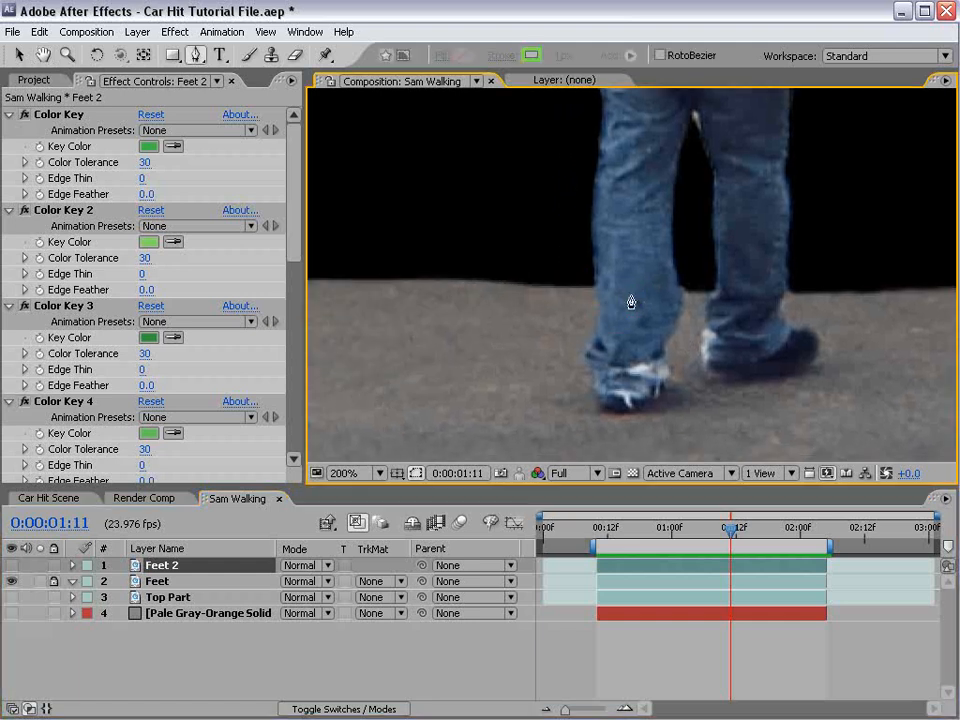
pyautogui.click(660, 566)
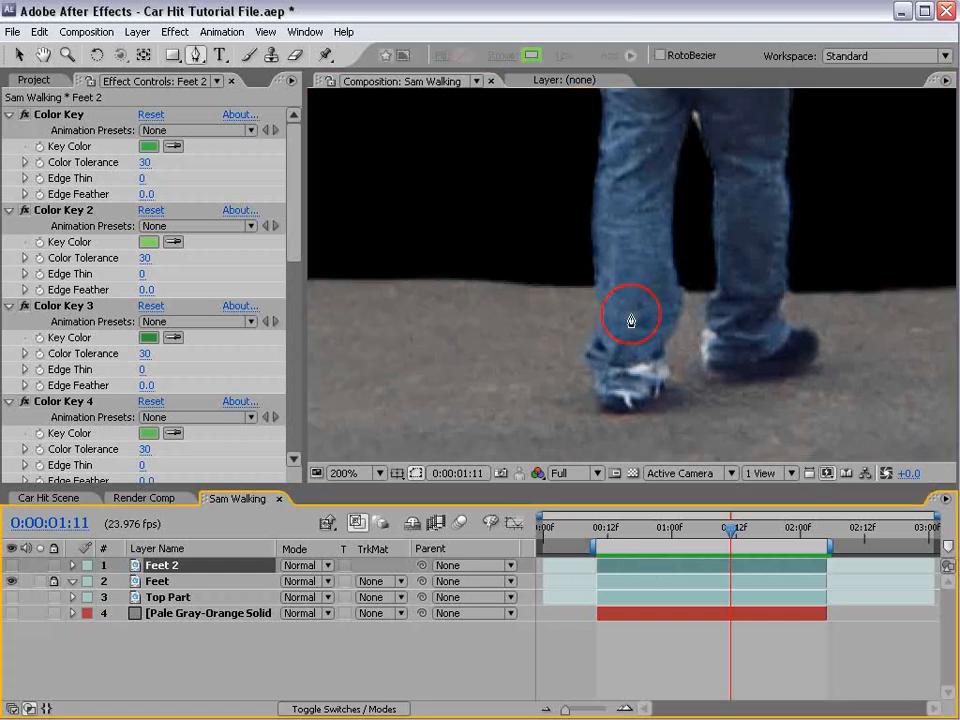
pyautogui.click(594, 181)
pyautogui.click(597, 292)
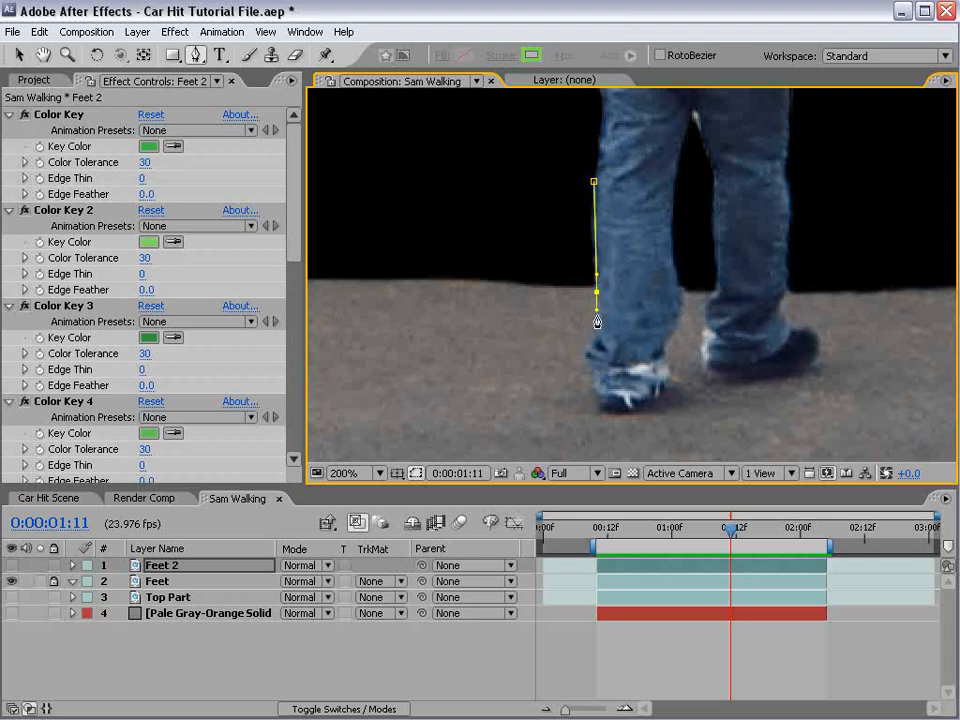
pyautogui.click(596, 334)
pyautogui.click(582, 354)
pyautogui.click(592, 371)
pyautogui.click(605, 411)
pyautogui.click(634, 414)
# Step: Continue the Feet 2 mask up the left leg's inner edge and close it across the leg below the knee
pyautogui.click(666, 387)
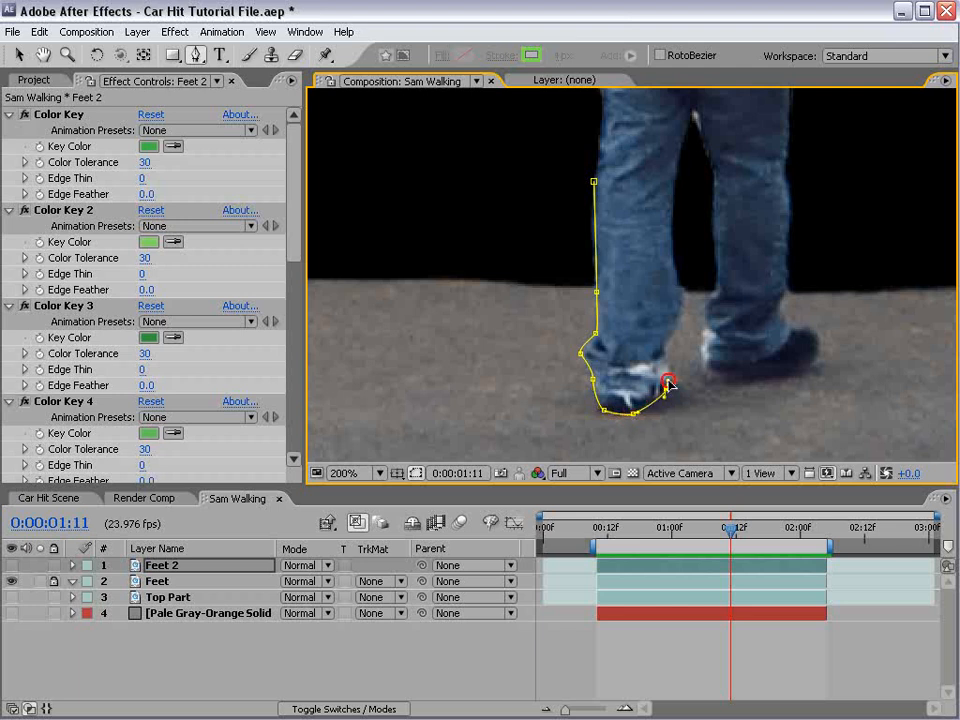
pyautogui.click(667, 341)
pyautogui.click(682, 301)
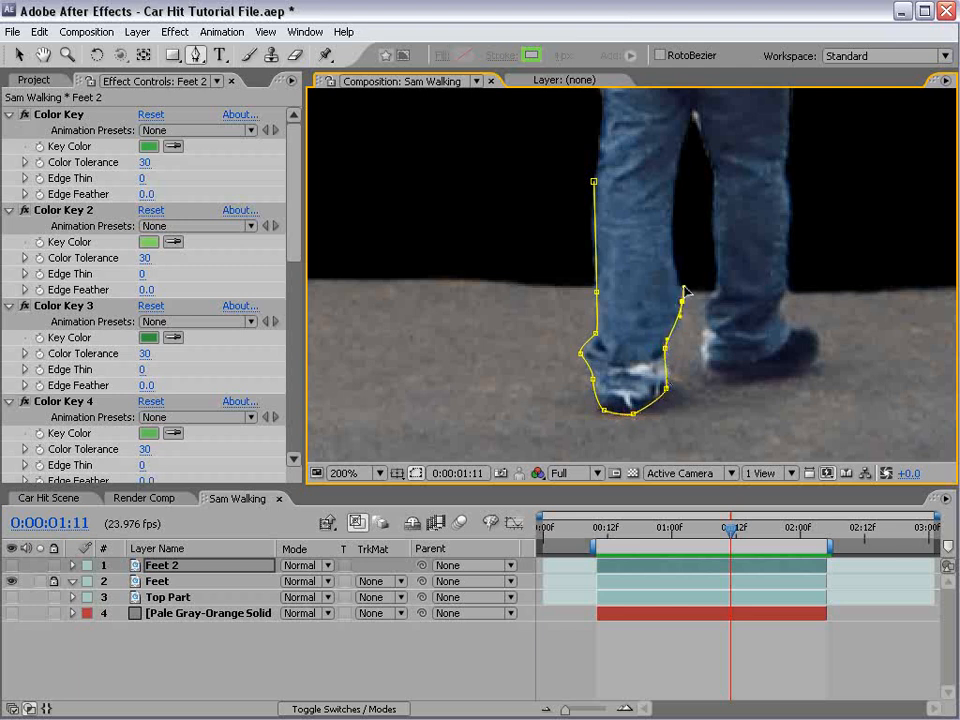
pyautogui.click(670, 232)
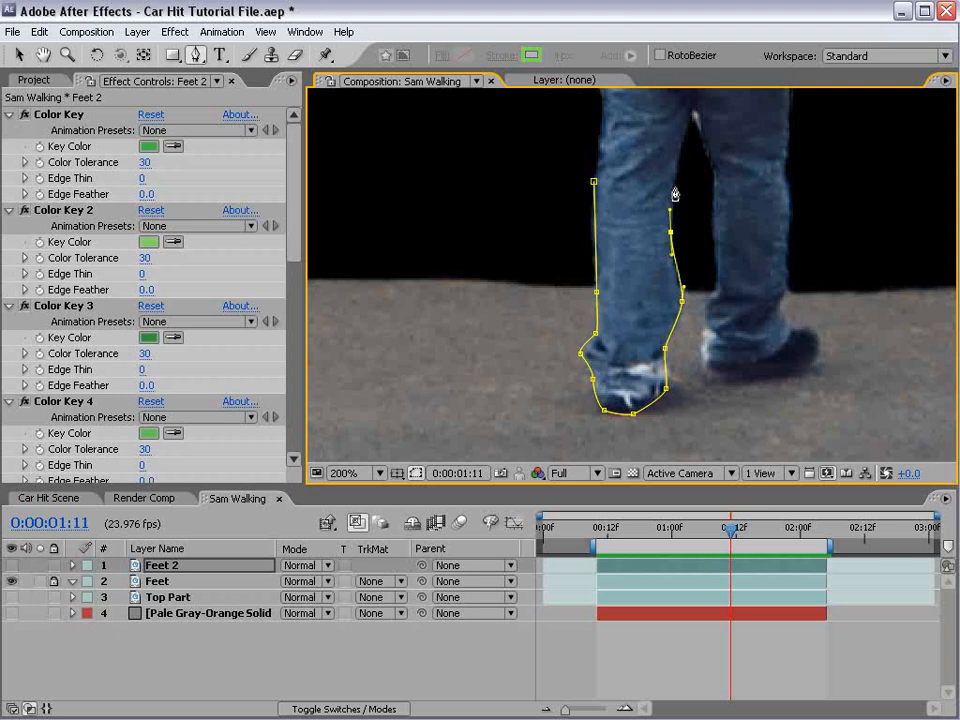
pyautogui.click(675, 187)
pyautogui.click(595, 183)
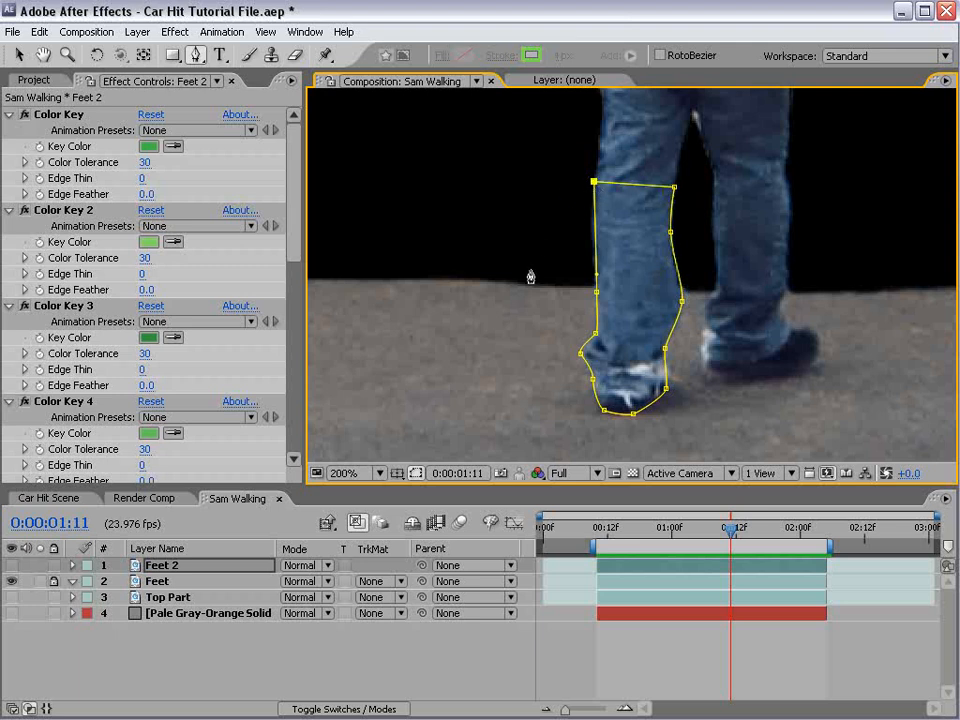
# Step: Turn on Mask Path keyframing for Mask 1 on Feet 2 at 0:00:01:11
pyautogui.press('m')
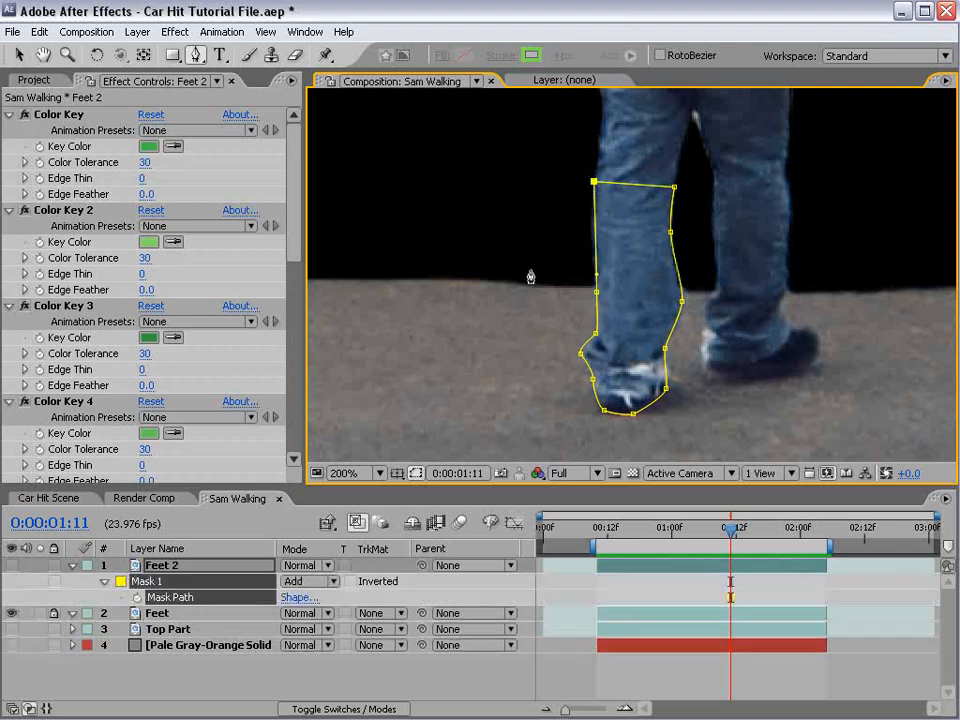
pyautogui.click(137, 597)
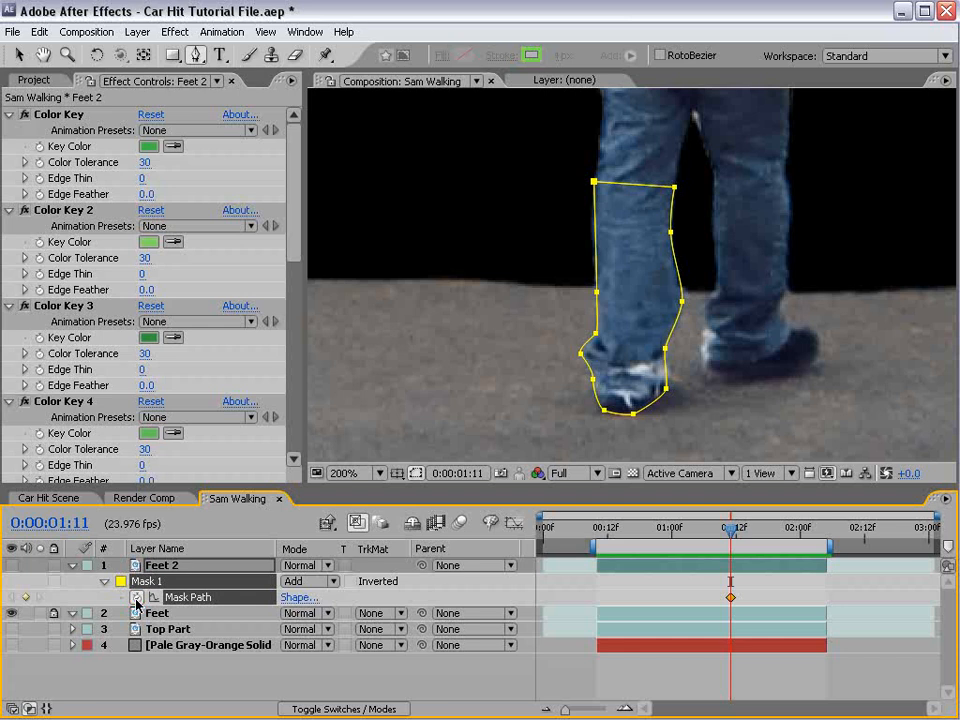
pyautogui.click(700, 585)
# Step: At 0:00:01:09, shift the whole Feet 2 mask slightly and rotate it to follow the left leg
pyautogui.press('pageup')
pyautogui.press('pageup')
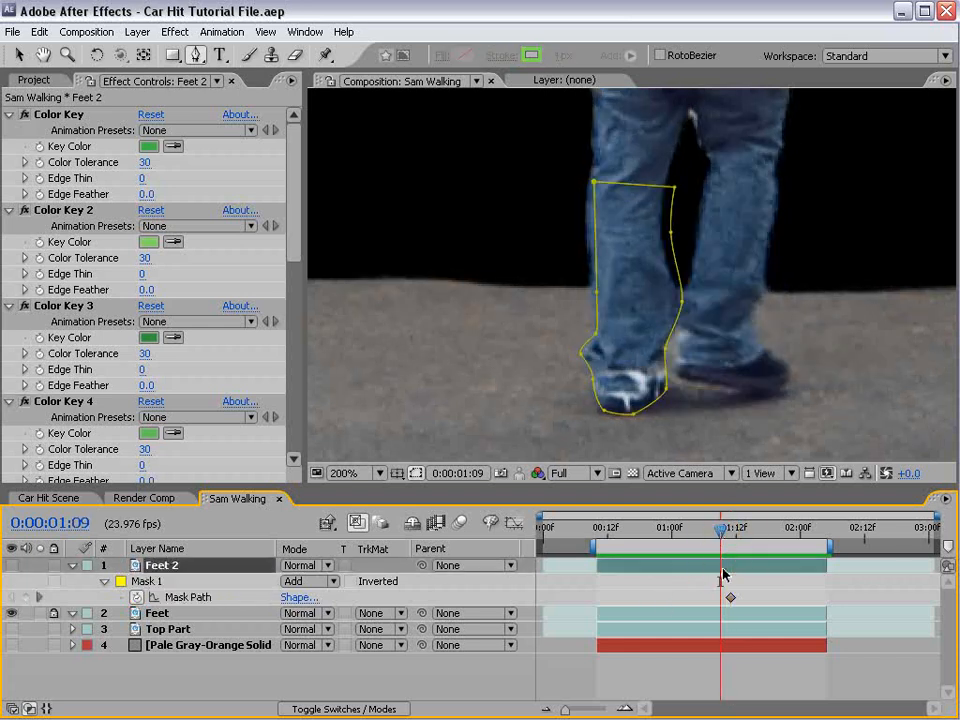
pyautogui.press('v')
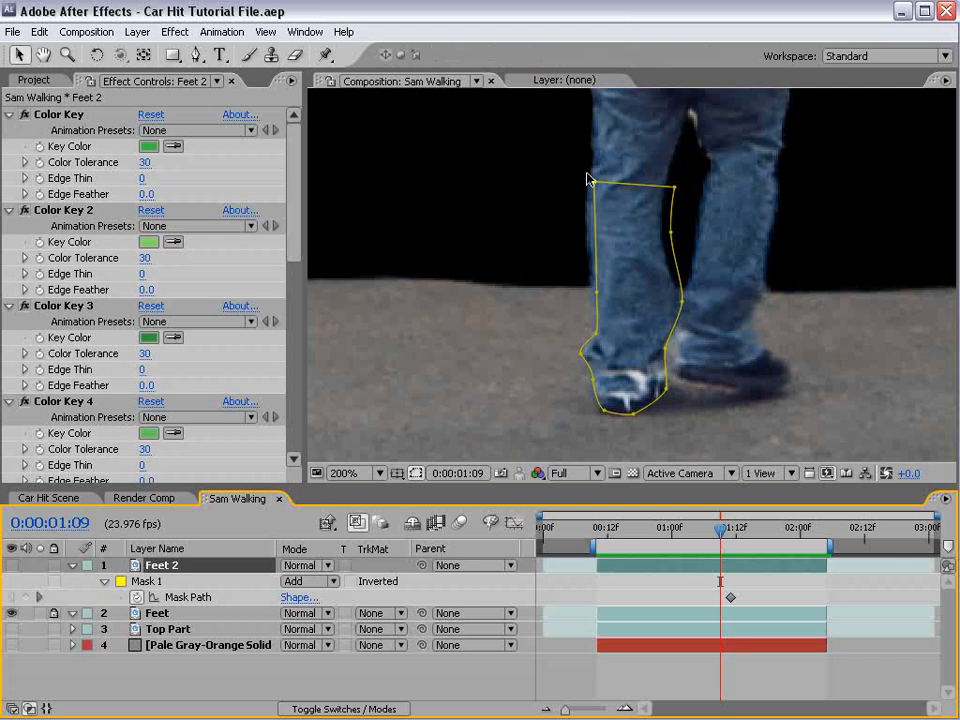
pyautogui.doubleClick(671, 236)
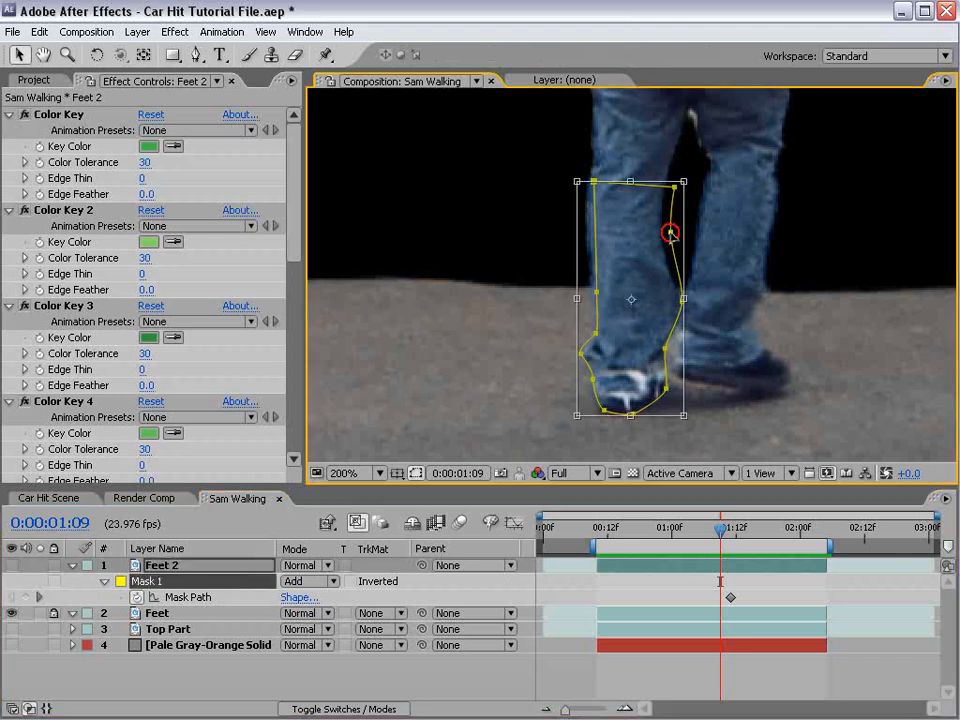
pyautogui.moveTo(668, 234); pyautogui.dragTo(664, 236)
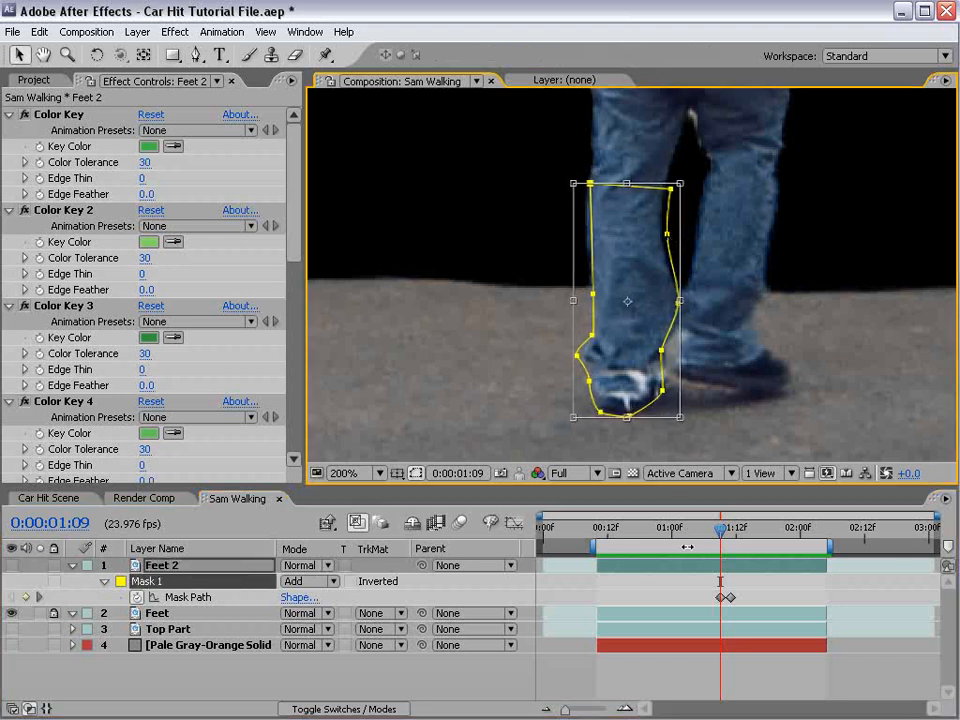
pyautogui.moveTo(680, 176); pyautogui.dragTo(692, 171)
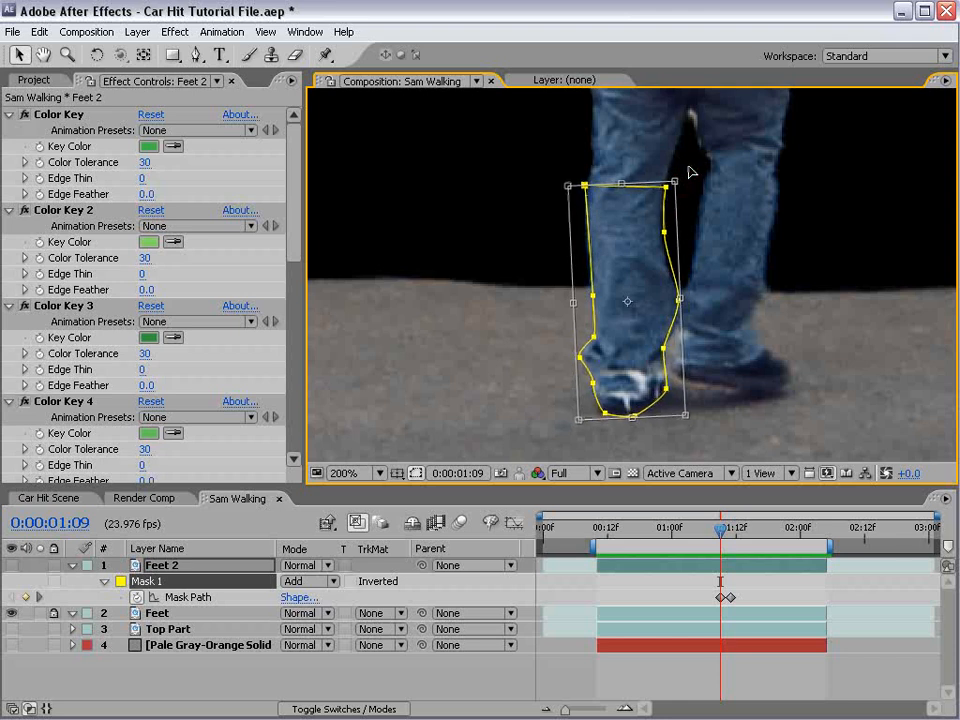
# Step: At 0:00:01:09, adjust the Feet 2 mask's inner-edge points at the knee and calf to fit the left leg
pyautogui.click(749, 576)
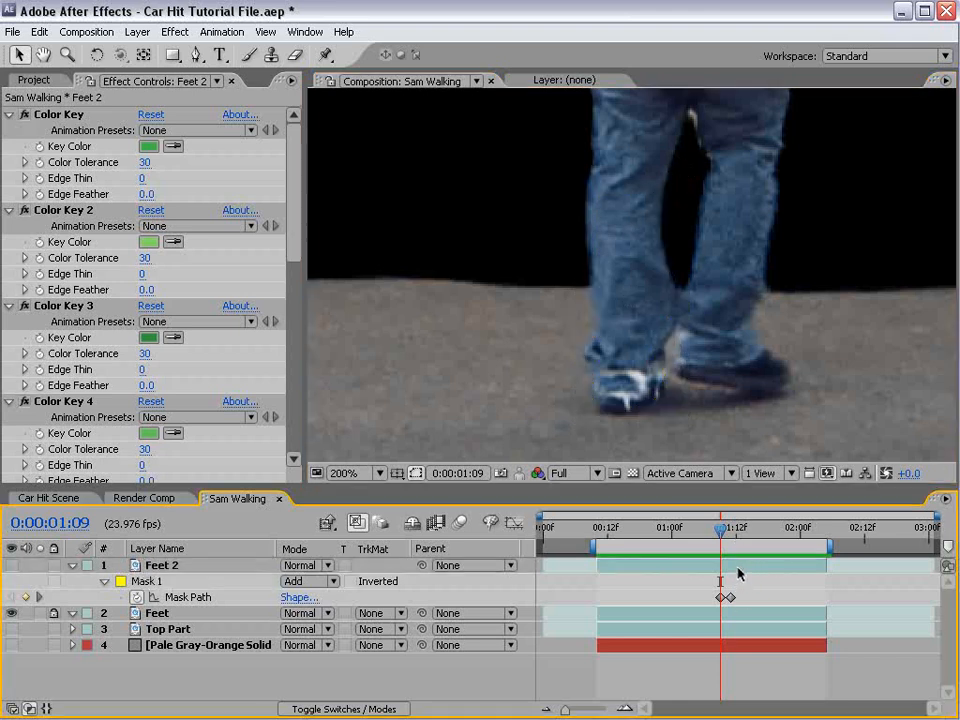
pyautogui.click(738, 573)
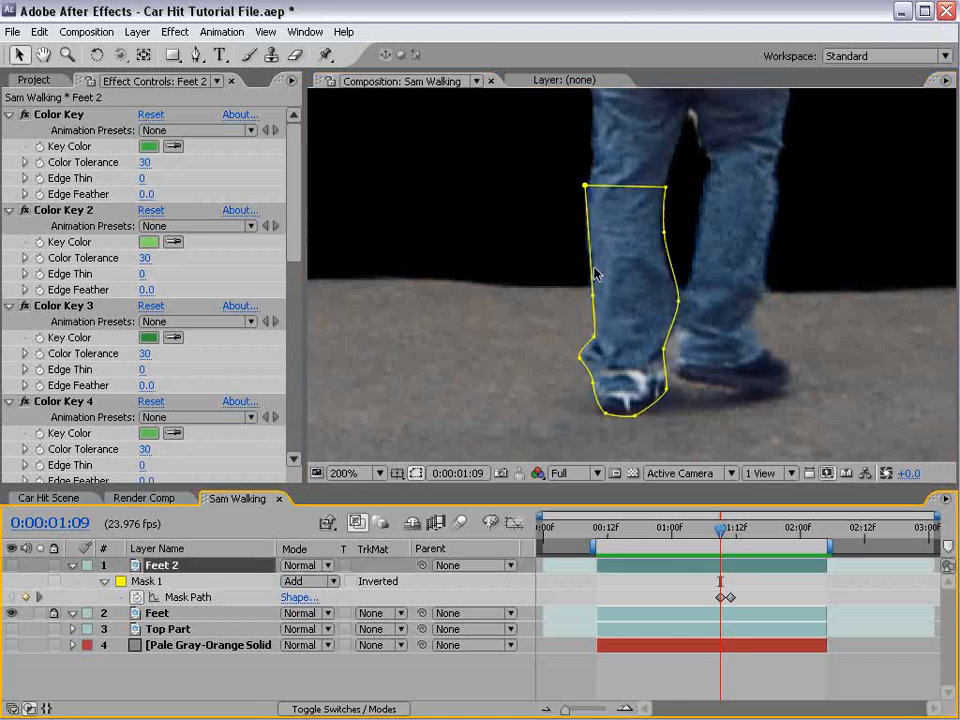
pyautogui.click(664, 235)
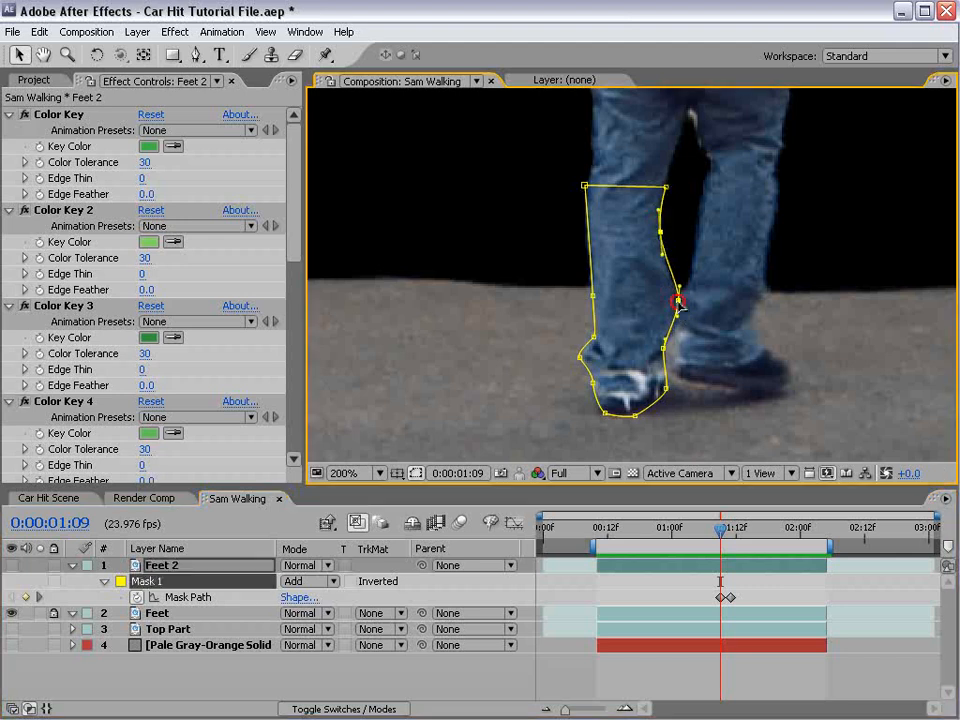
pyautogui.moveTo(678, 300)
pyautogui.mouseDown()
pyautogui.moveTo(692, 300)
pyautogui.moveTo(678, 300)
pyautogui.mouseUp()
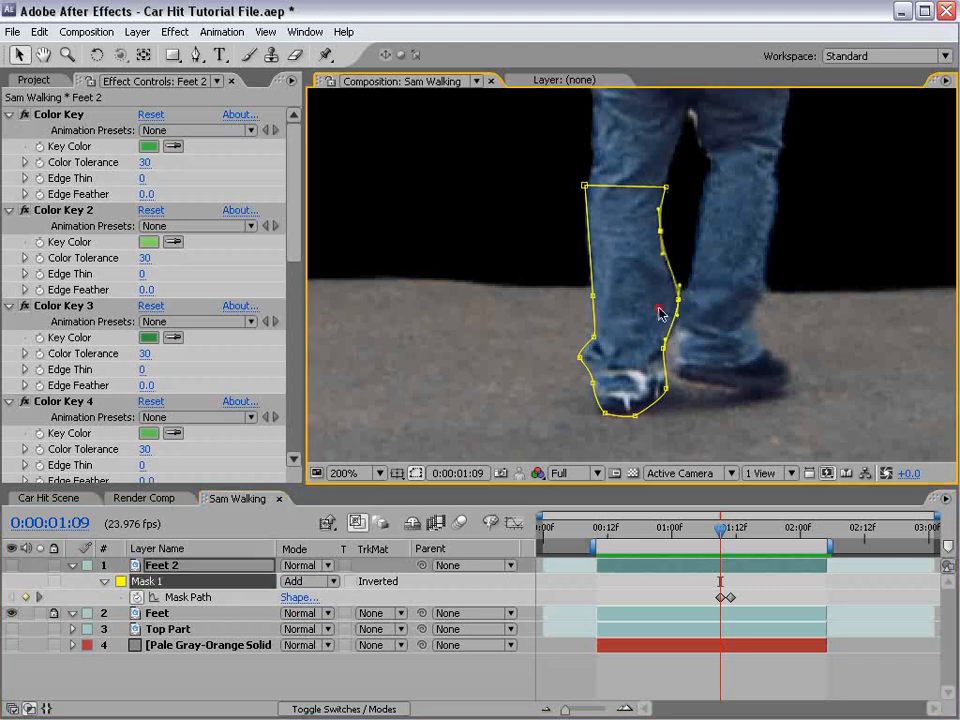
pyautogui.click(659, 309)
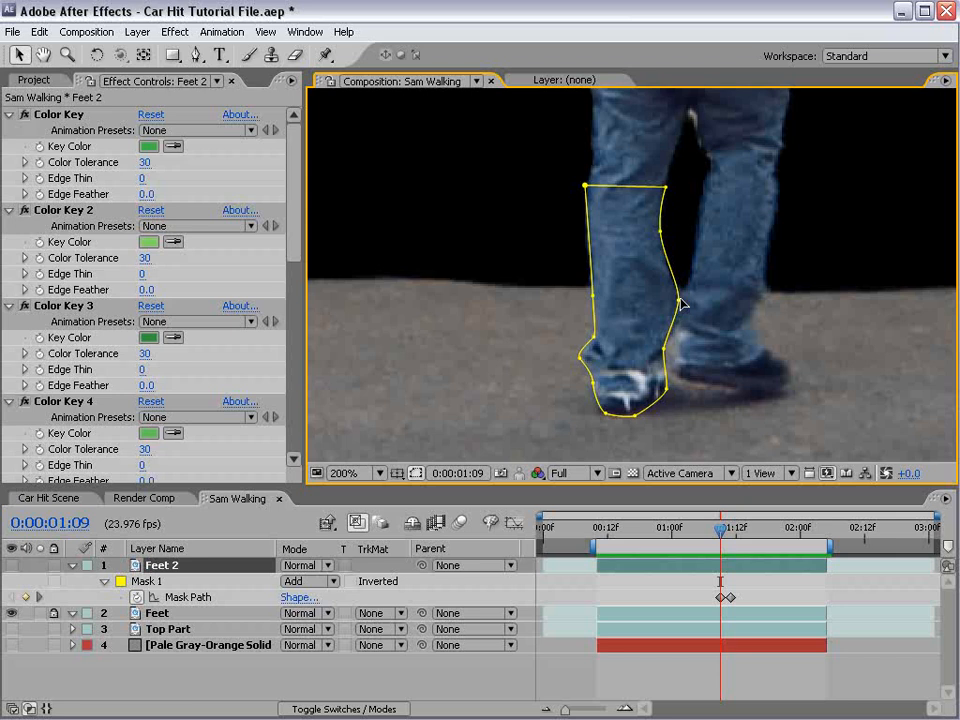
# Step: At 0:00:01:07, reshape Mask 1 on Feet 2 by moving its outer, inner and shoe points to fit the left leg
pyautogui.click(710, 532)
pyautogui.moveTo(595, 298); pyautogui.dragTo(585, 296)
pyautogui.moveTo(679, 299); pyautogui.dragTo(670, 293)
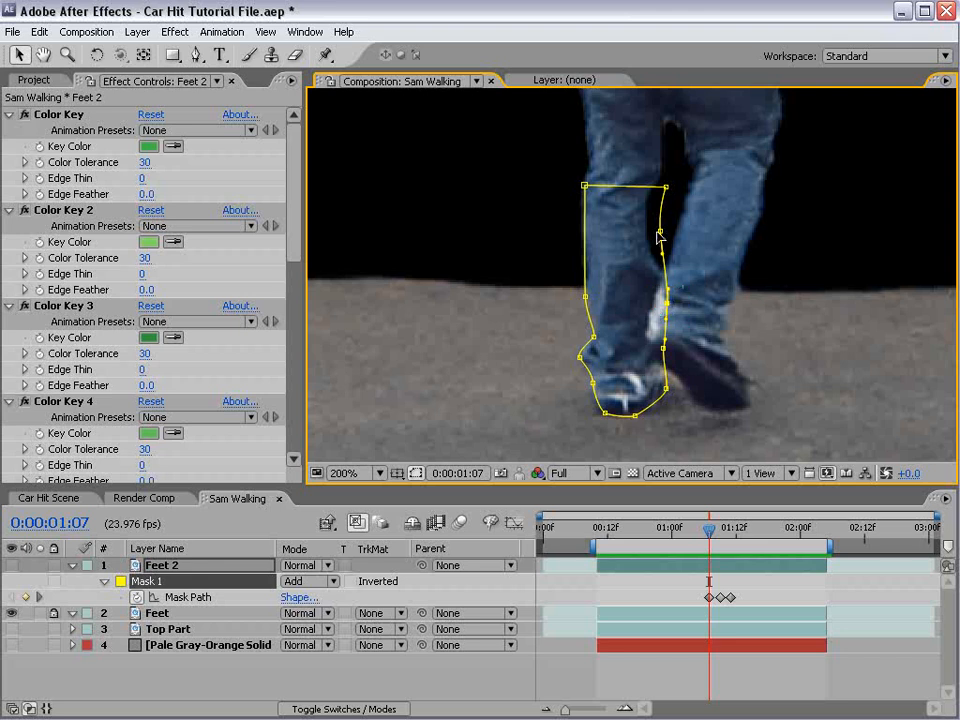
pyautogui.moveTo(659, 235); pyautogui.dragTo(651, 233)
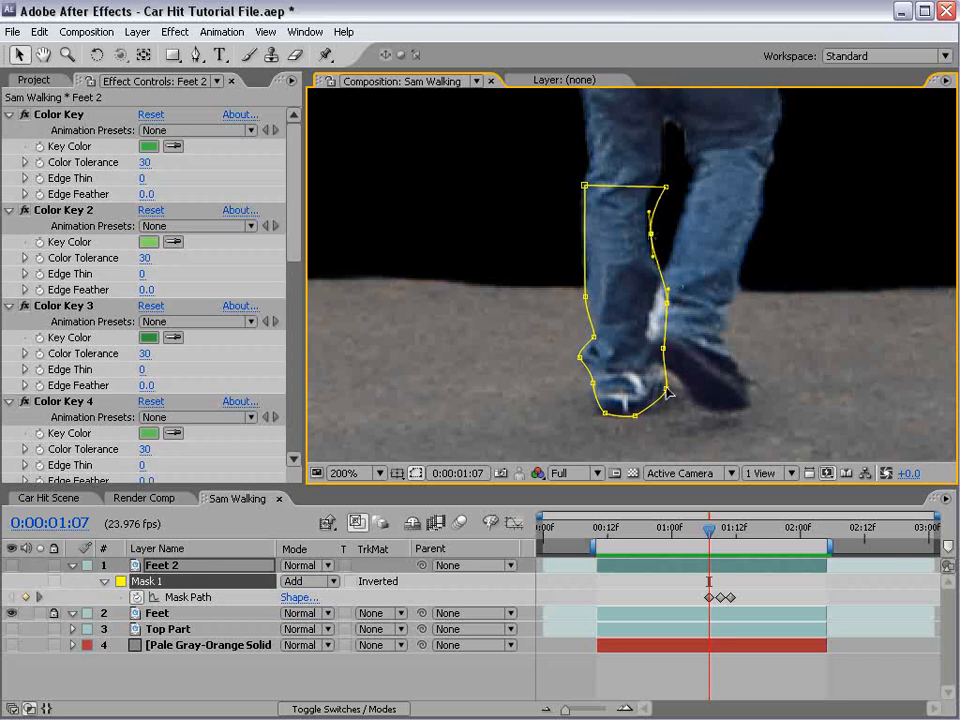
pyautogui.moveTo(666, 388); pyautogui.dragTo(669, 392)
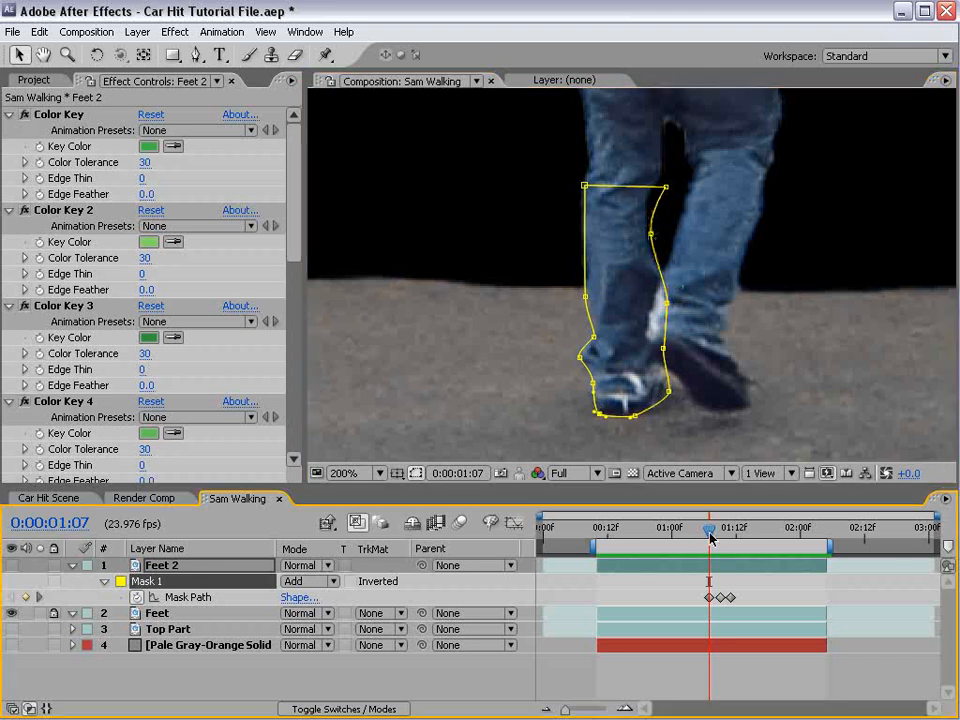
# Step: At 0:00:01:05, reshape Mask 1 by moving its inner-edge, outer-calf and heel points to follow the left leg
pyautogui.moveTo(711, 538); pyautogui.dragTo(699, 532)
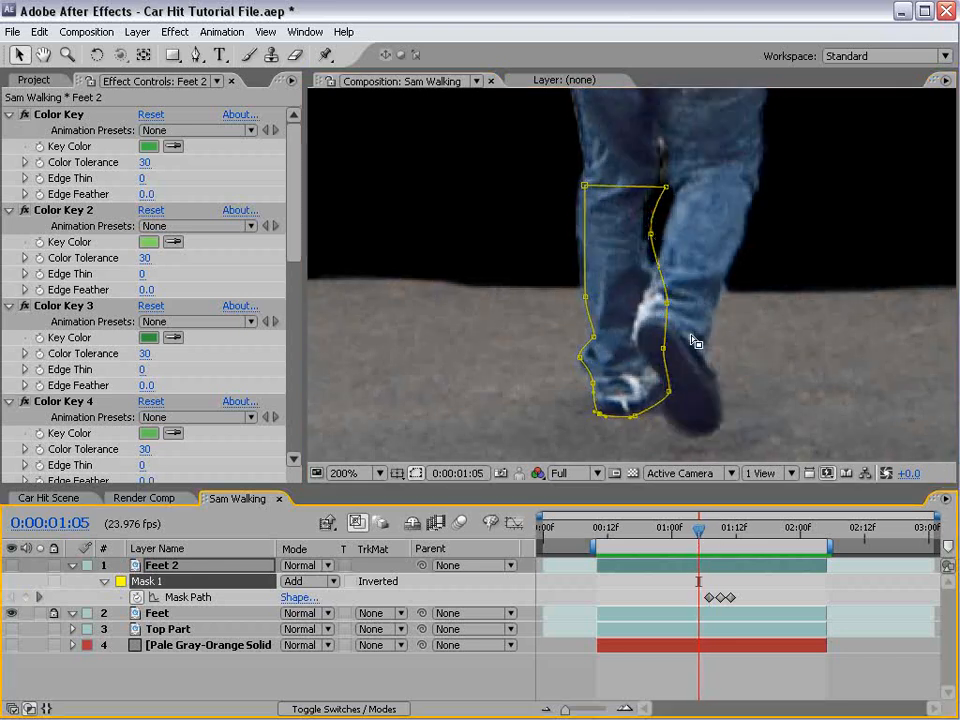
pyautogui.click(662, 303)
pyautogui.moveTo(651, 234); pyautogui.dragTo(647, 234)
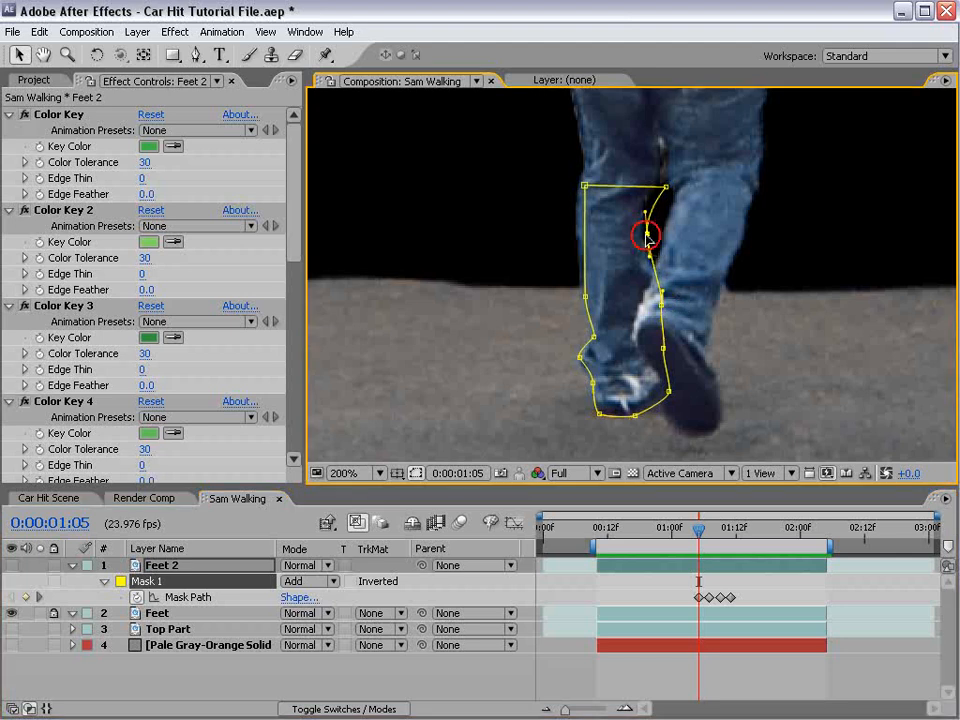
pyautogui.moveTo(585, 297); pyautogui.dragTo(582, 296)
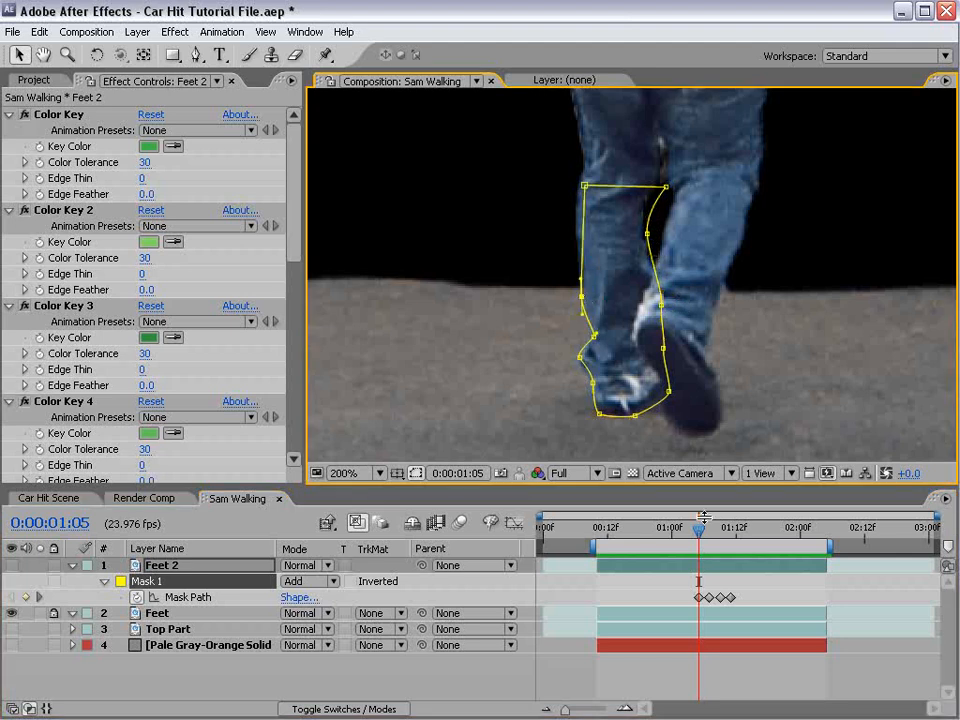
pyautogui.click(580, 357)
# Step: At 0:00:01:05, start a second Pen mask on Feet 2 down the right leg's inner edge and around the shoe sole
pyautogui.scroll(-3, 690, 300)
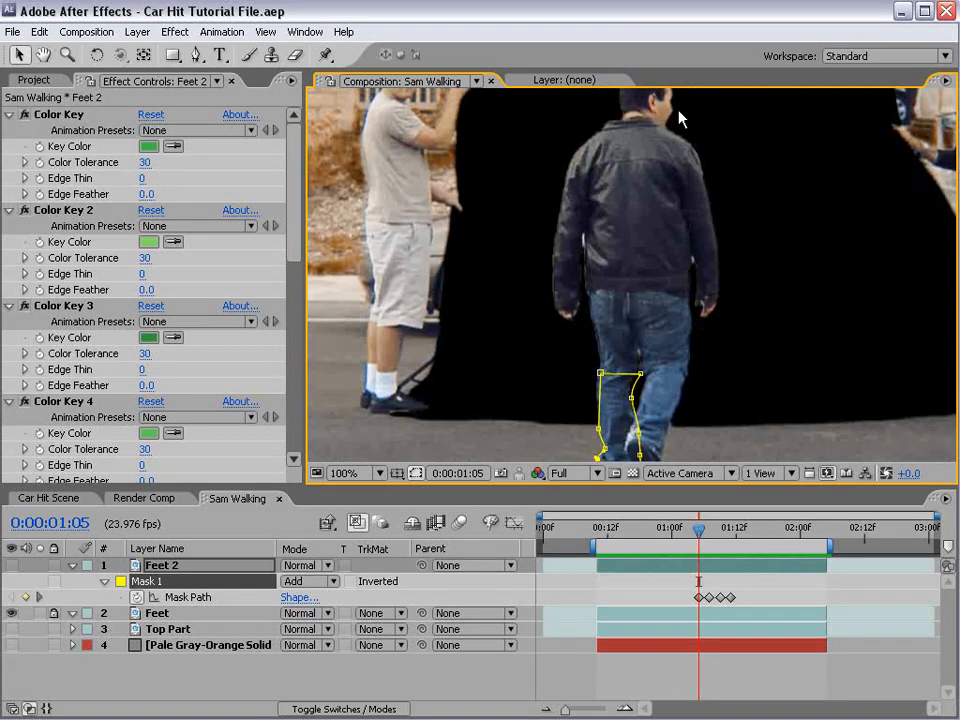
pyautogui.scroll(3, 636, 328)
pyautogui.scroll(-2, 600, 300)
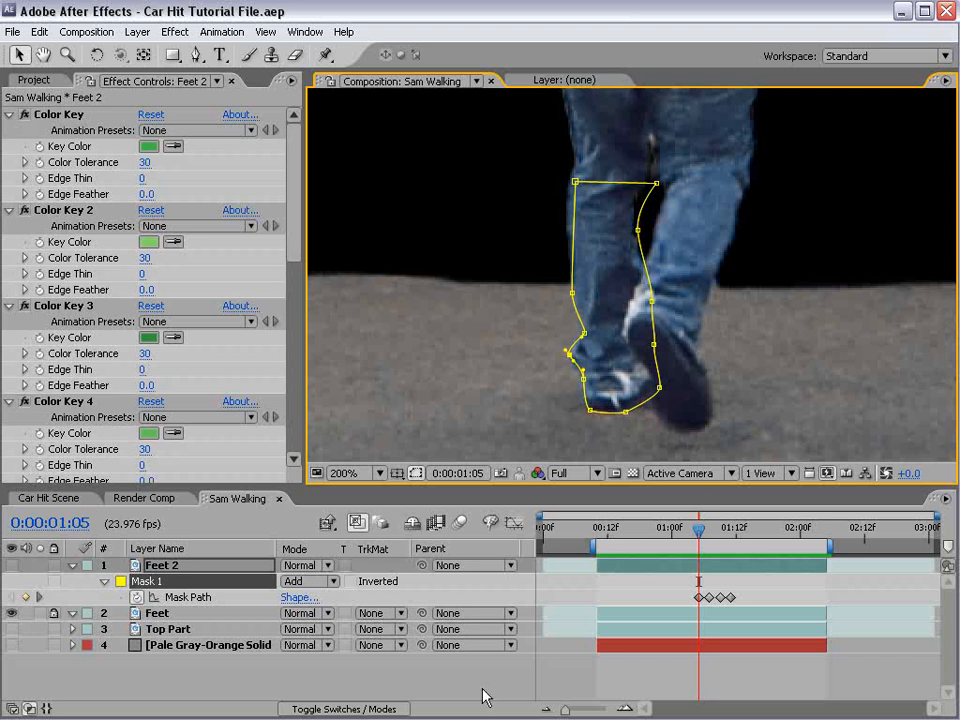
pyautogui.click(196, 55)
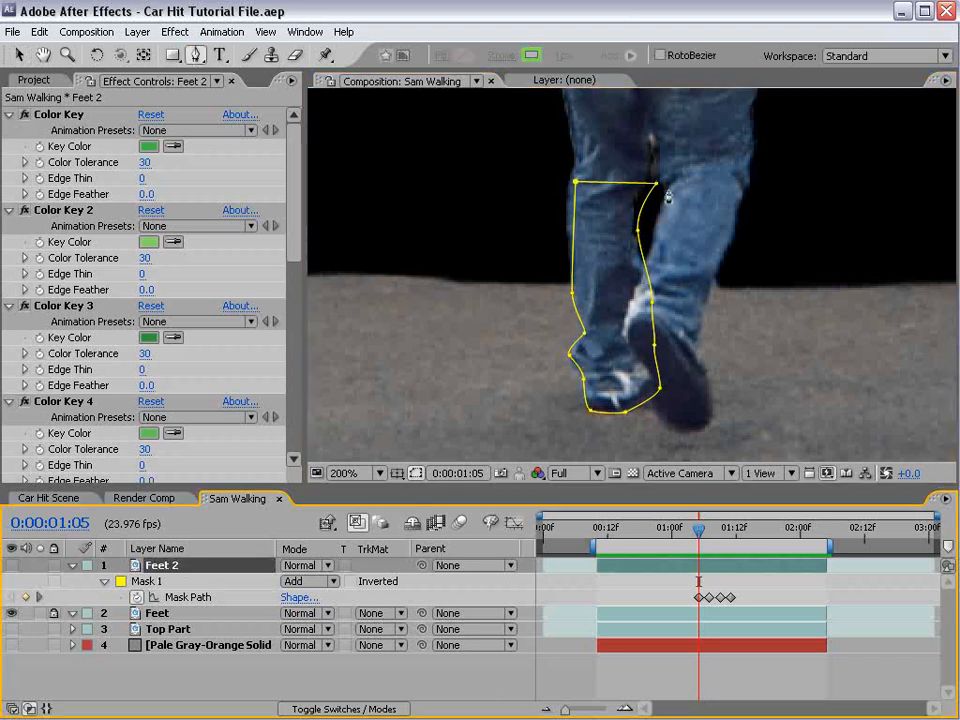
pyautogui.click(668, 189)
pyautogui.click(646, 245)
pyautogui.click(625, 310)
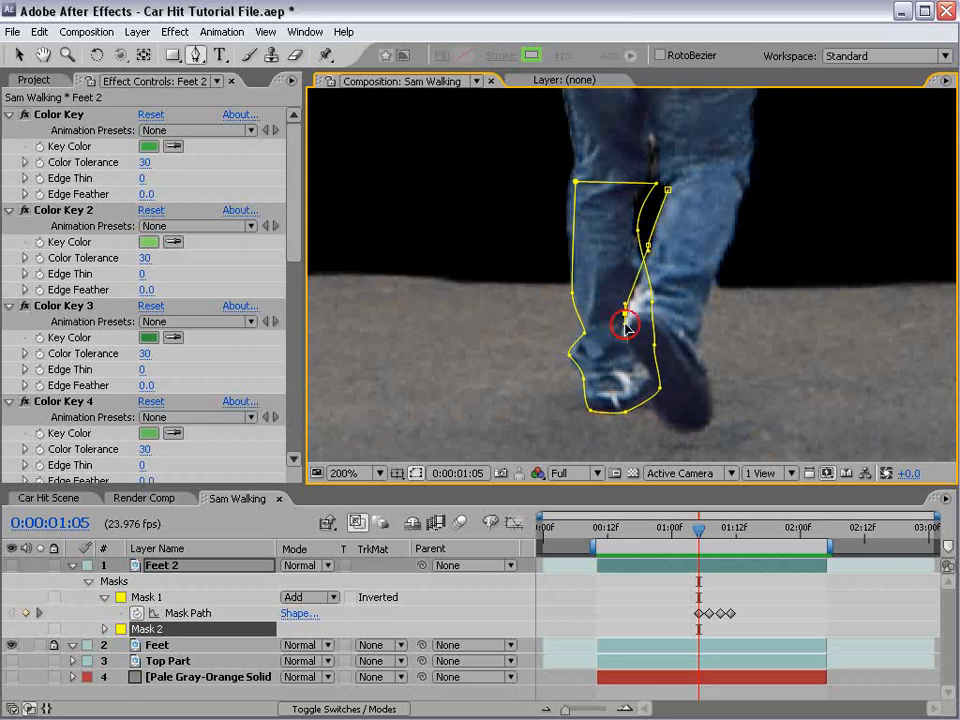
pyautogui.moveTo(638, 360); pyautogui.dragTo(643, 369)
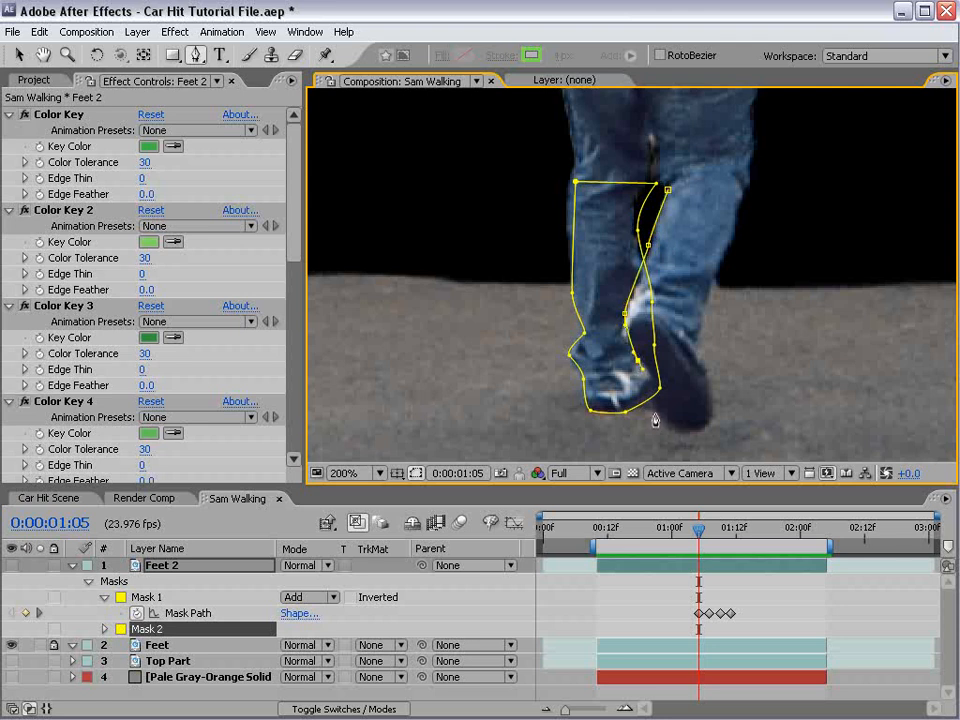
pyautogui.moveTo(655, 413); pyautogui.dragTo(711, 390)
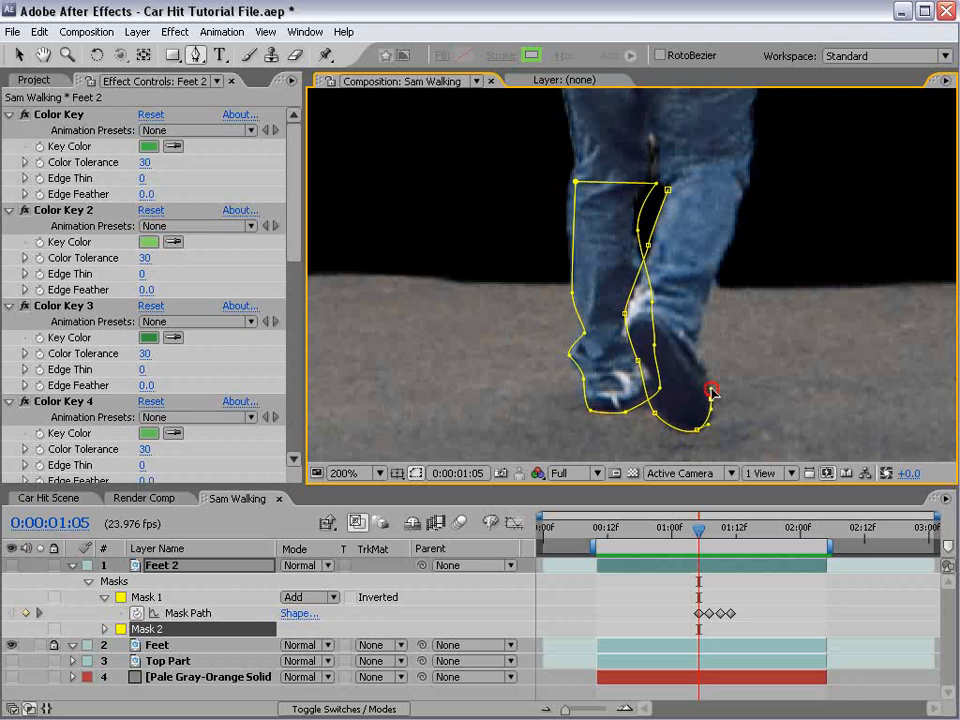
# Step: Continue the second Feet 2 mask up the right leg's outer edge and close it across the leg below the knee
pyautogui.click(697, 344)
pyautogui.click(708, 289)
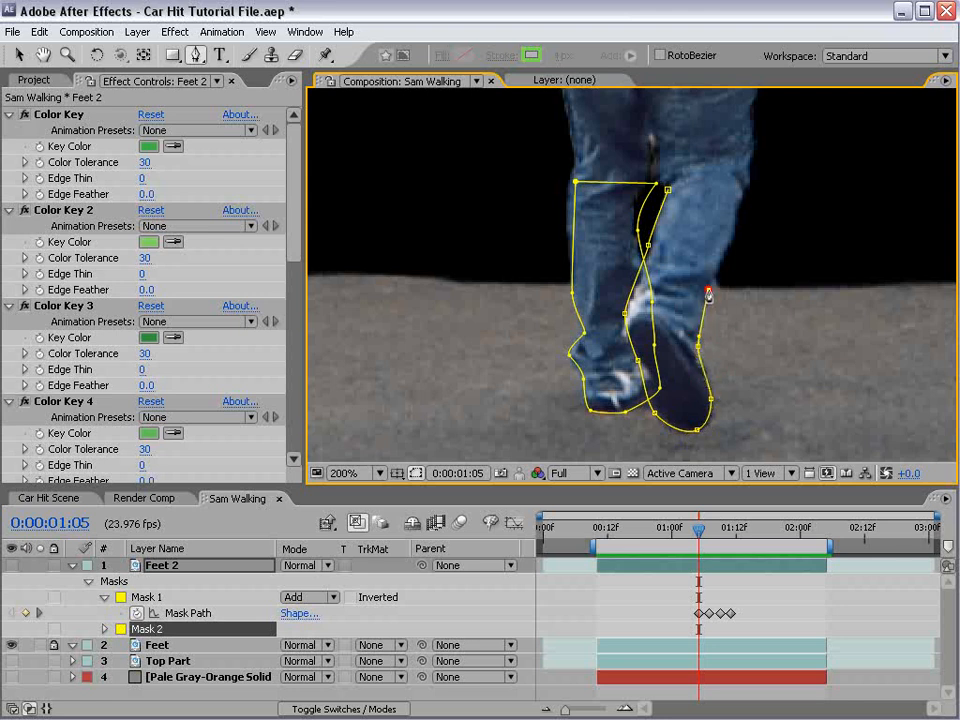
pyautogui.click(728, 242)
pyautogui.click(742, 200)
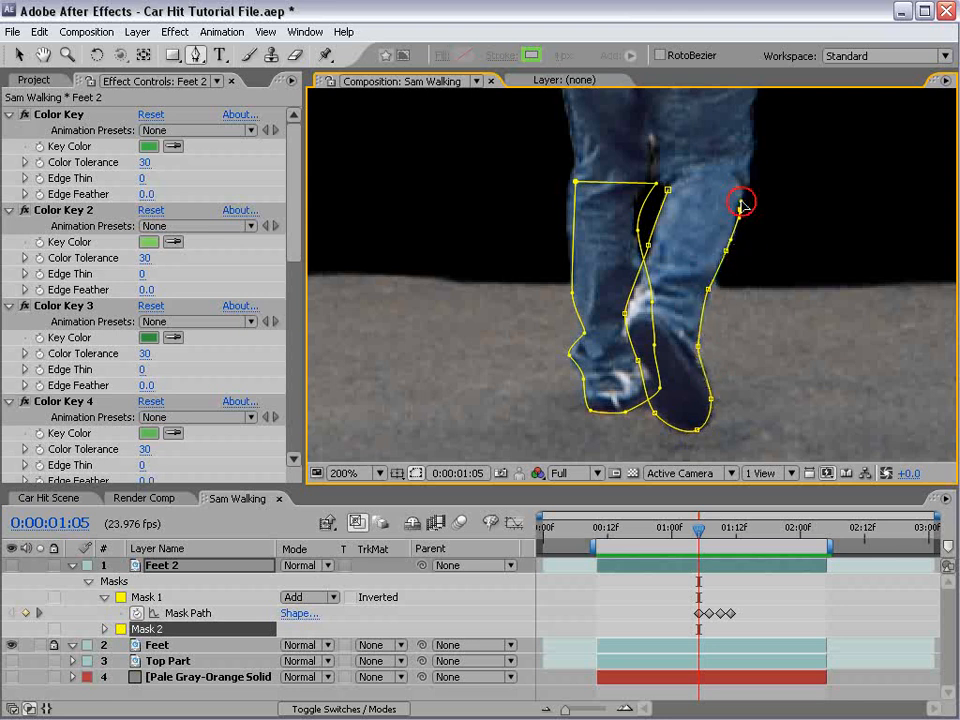
pyautogui.click(668, 190)
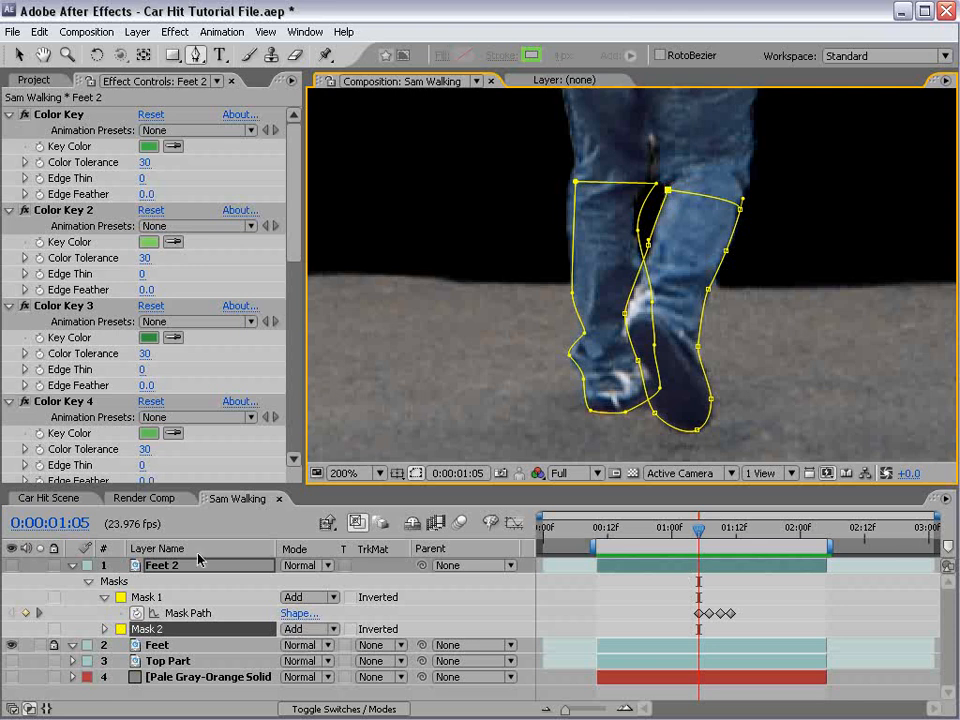
# Step: Turn on Mask Path keyframing for Mask 2 on Feet 2 at 0:00:01:05
pyautogui.press('m')
pyautogui.press('m')
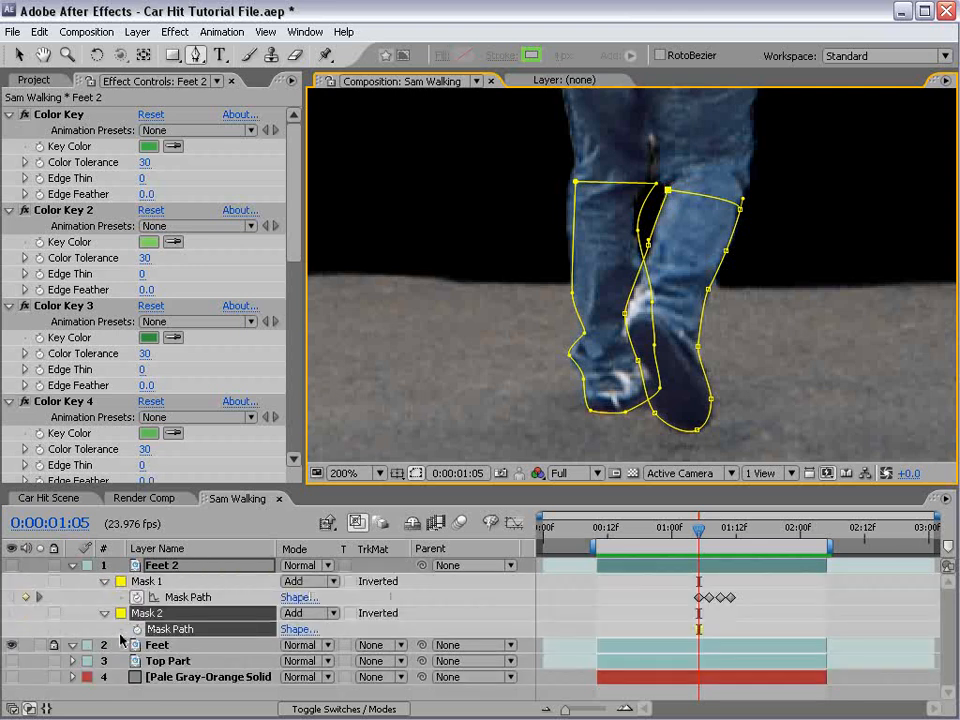
pyautogui.click(137, 629)
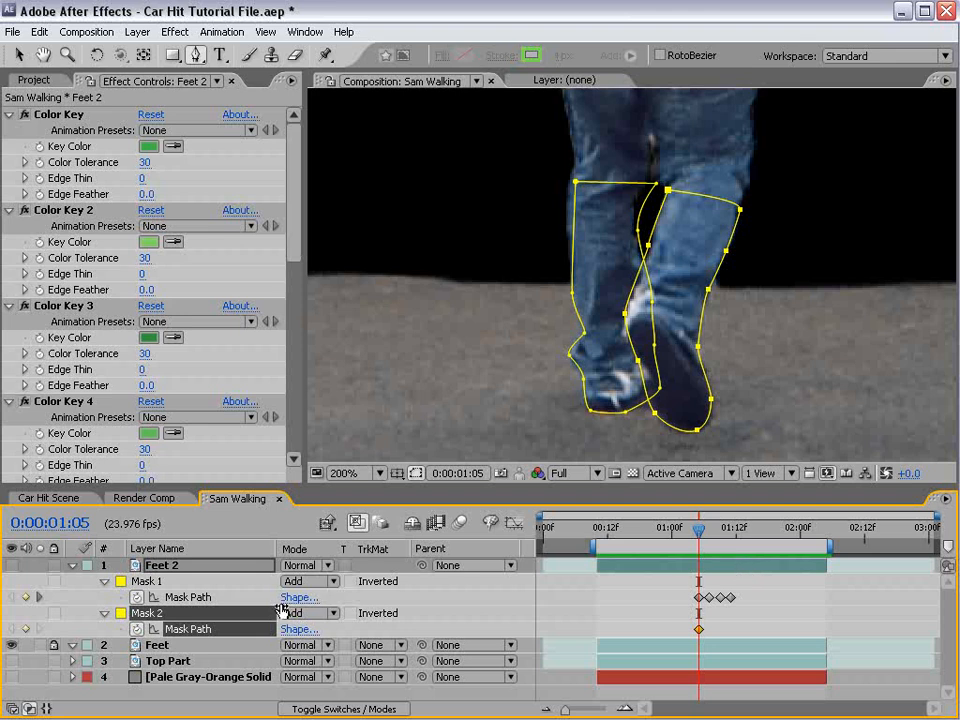
# Step: At 0:00:01:07, move Mask 2's outer-edge points to follow the right leg from below the knee down to the shoe
pyautogui.press('pagedown')
pyautogui.press('pagedown')
pyautogui.press('v')
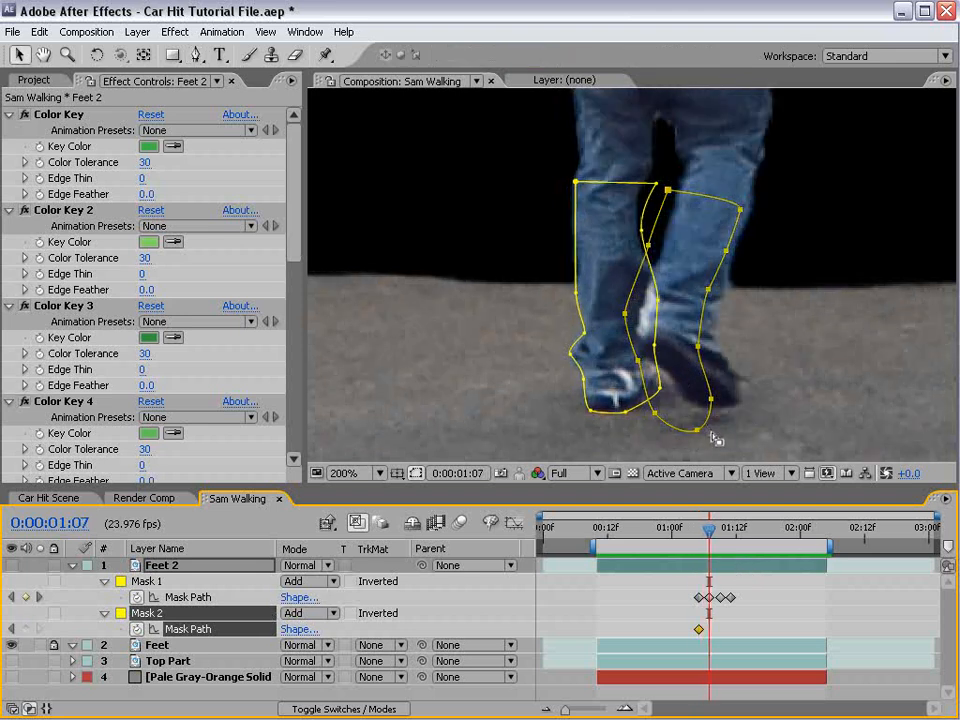
pyautogui.click(697, 434)
pyautogui.moveTo(711, 399); pyautogui.dragTo(733, 244)
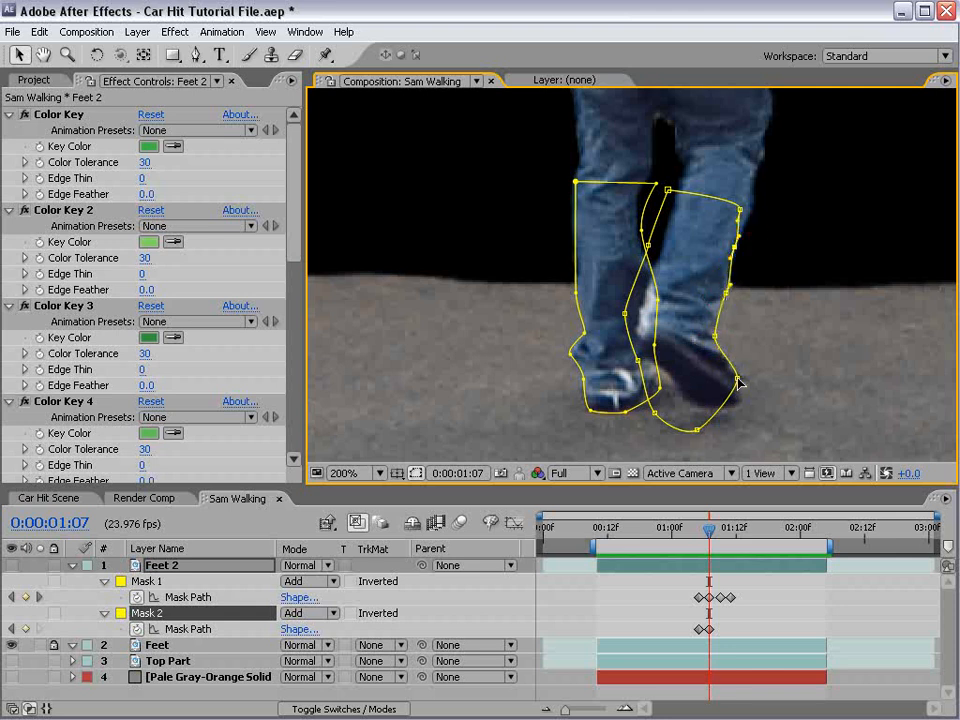
# Step: Fit Mask 2's sole and inner-edge points to the right shoe and calf at 0:00:01:07
pyautogui.moveTo(698, 430); pyautogui.dragTo(734, 404)
pyautogui.moveTo(651, 414); pyautogui.dragTo(664, 376)
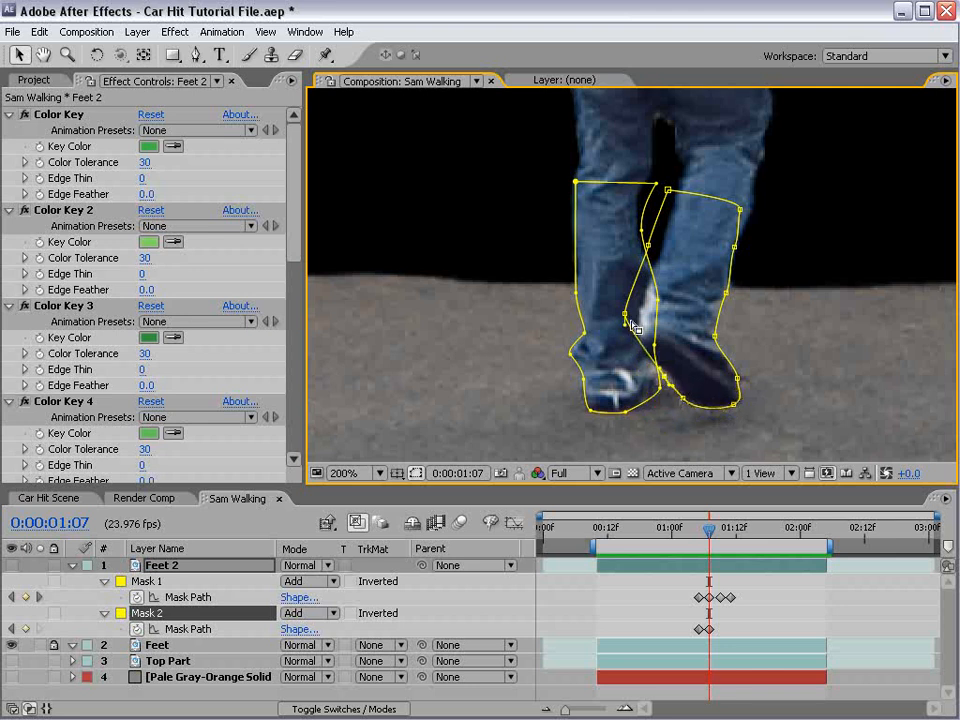
pyautogui.moveTo(624, 314); pyautogui.dragTo(637, 336)
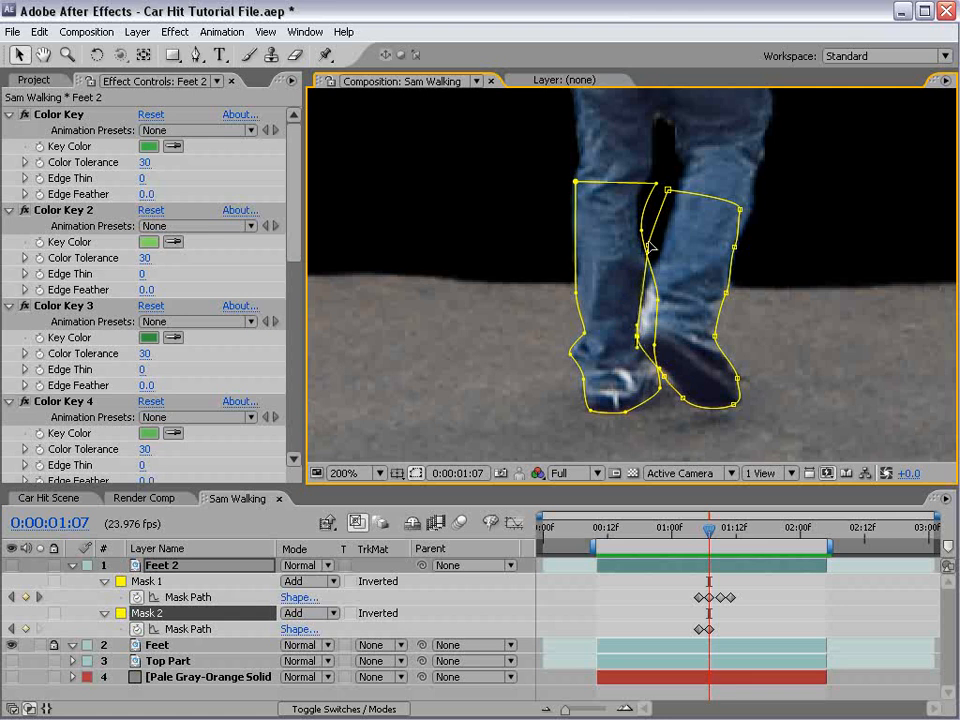
pyautogui.moveTo(648, 245); pyautogui.dragTo(654, 255)
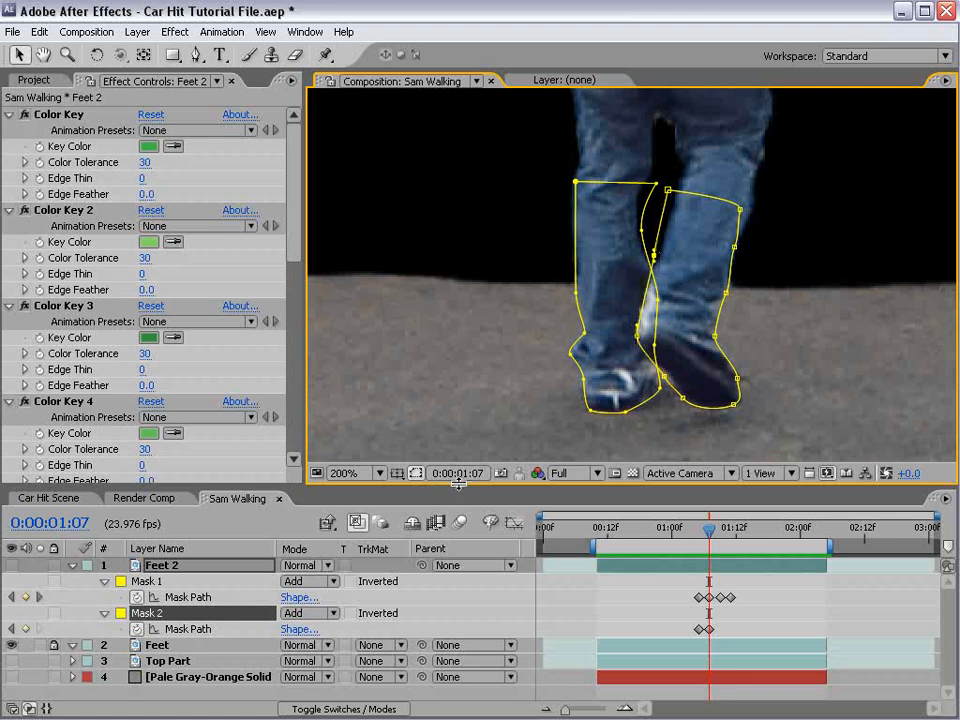
# Step: Change Mask 2's outline color on Feet 2 to red
pyautogui.click(122, 613)
pyautogui.moveTo(336, 542); pyautogui.dragTo(362, 375)
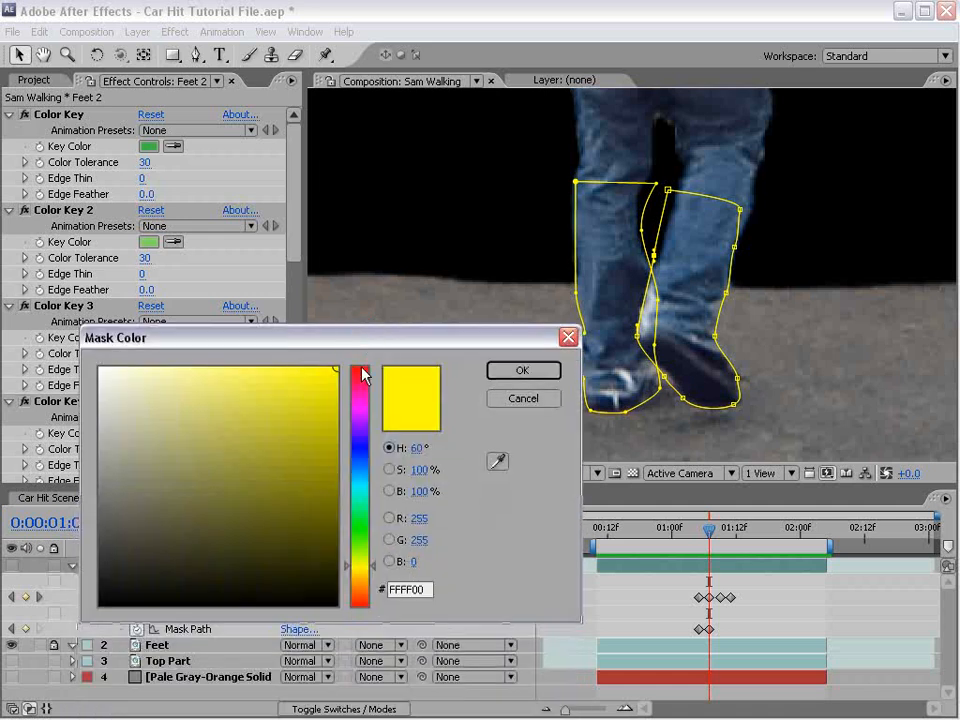
pyautogui.click(358, 368)
pyautogui.click(527, 370)
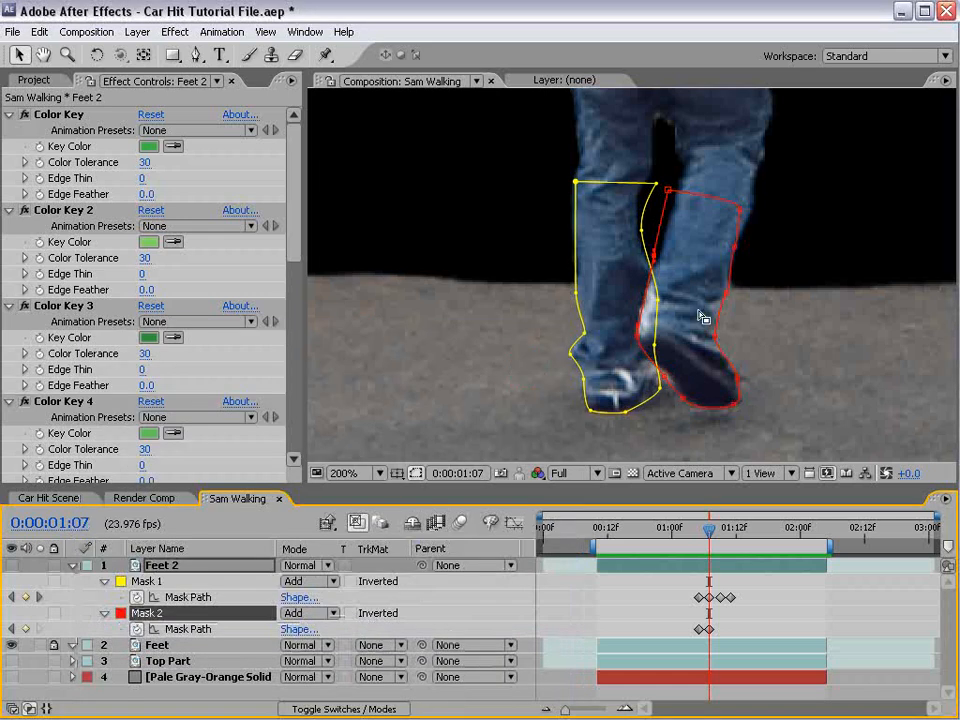
# Step: Lock Mask 1 on Feet 2 and hide the layer's locked masks
pyautogui.click(636, 581)
pyautogui.click(655, 568)
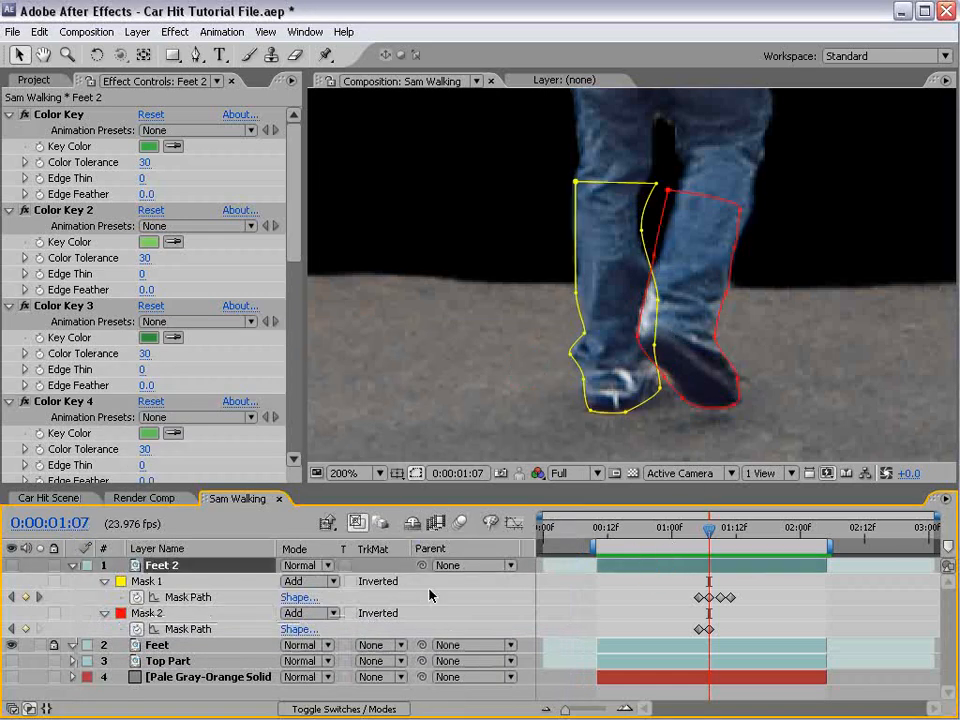
pyautogui.click(54, 582)
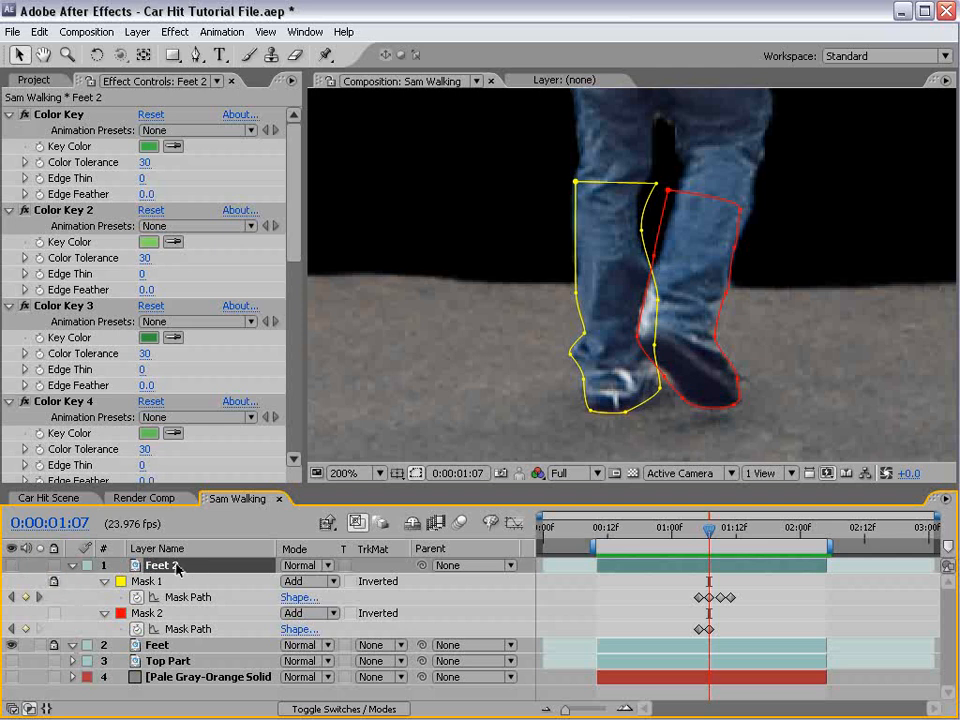
pyautogui.click(137, 31)
pyautogui.moveTo(167, 133)
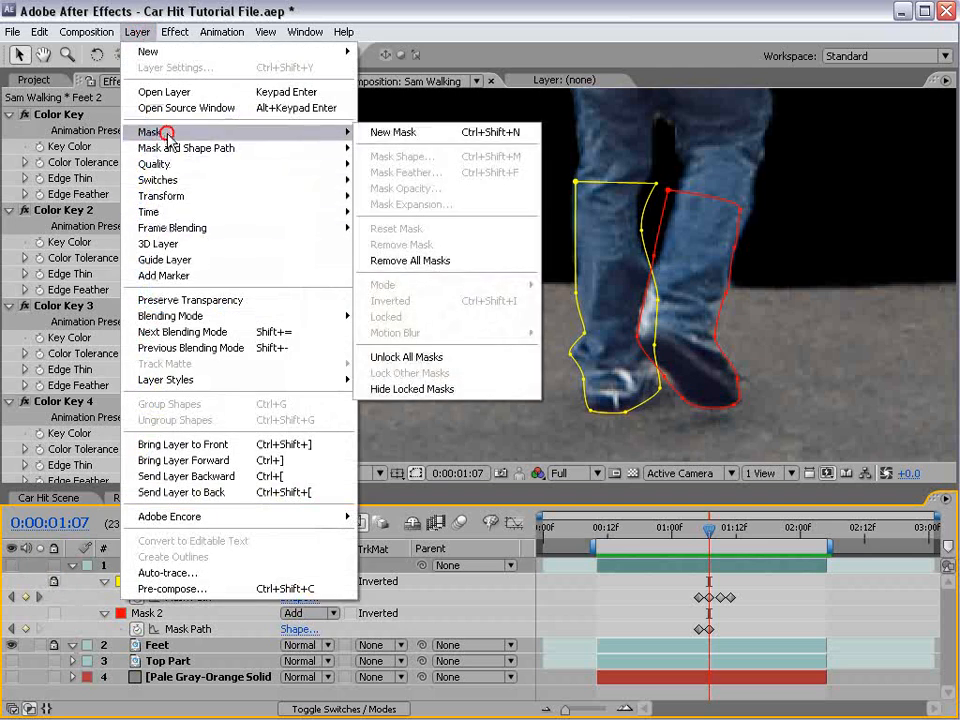
pyautogui.click(415, 389)
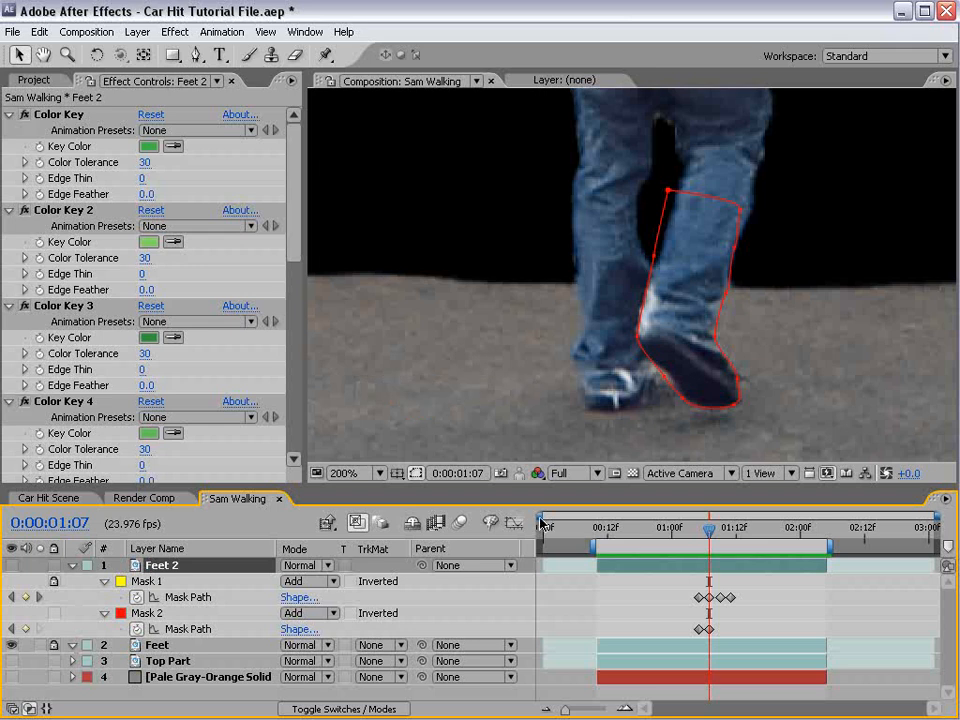
# Step: Select Mask 2 on Feet 2, then unlock Mask 1 and lock Mask 2 instead
pyautogui.click(648, 578)
pyautogui.click(147, 613)
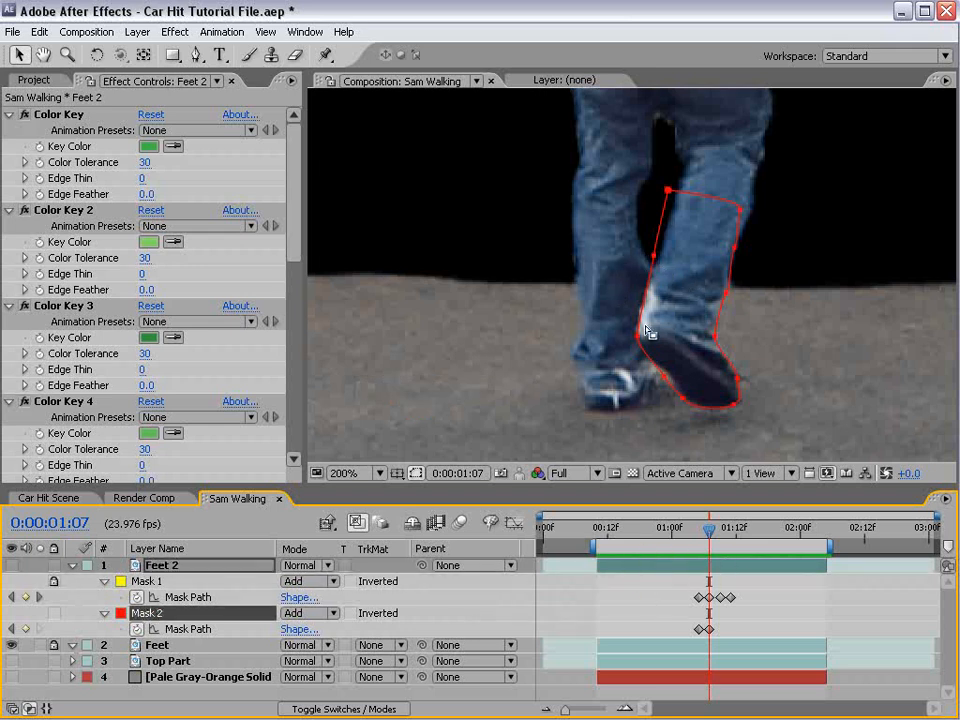
pyautogui.click(54, 583)
pyautogui.click(55, 613)
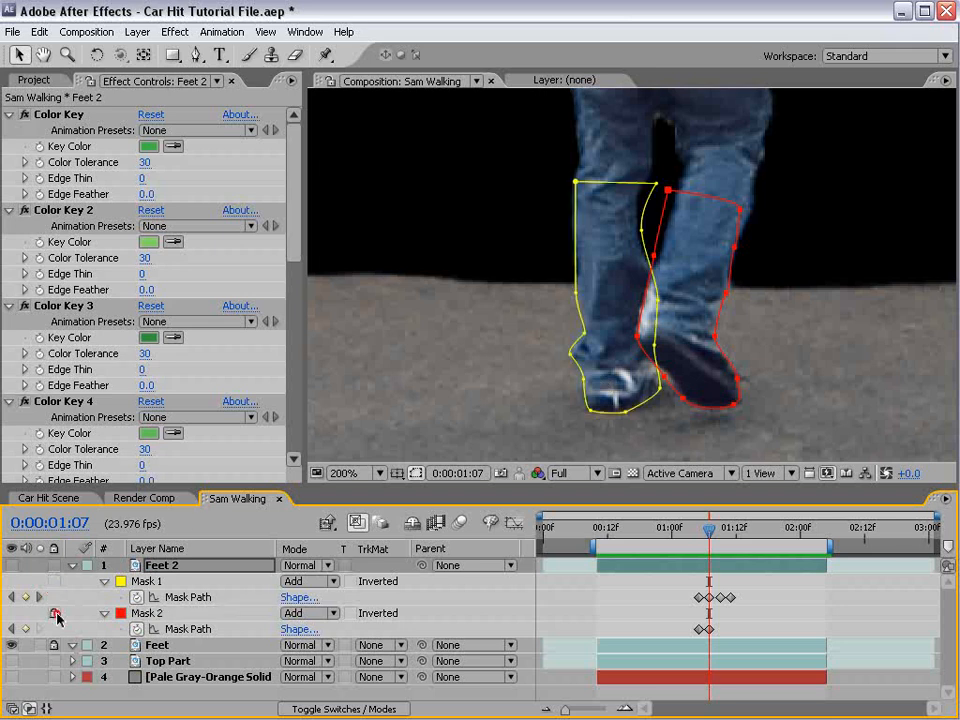
# Step: Toggle the locks of the two masks on Feet 2, and scrub through the animated foot masks up to 0:00:01:09
pyautogui.click(55, 613)
pyautogui.click(55, 582)
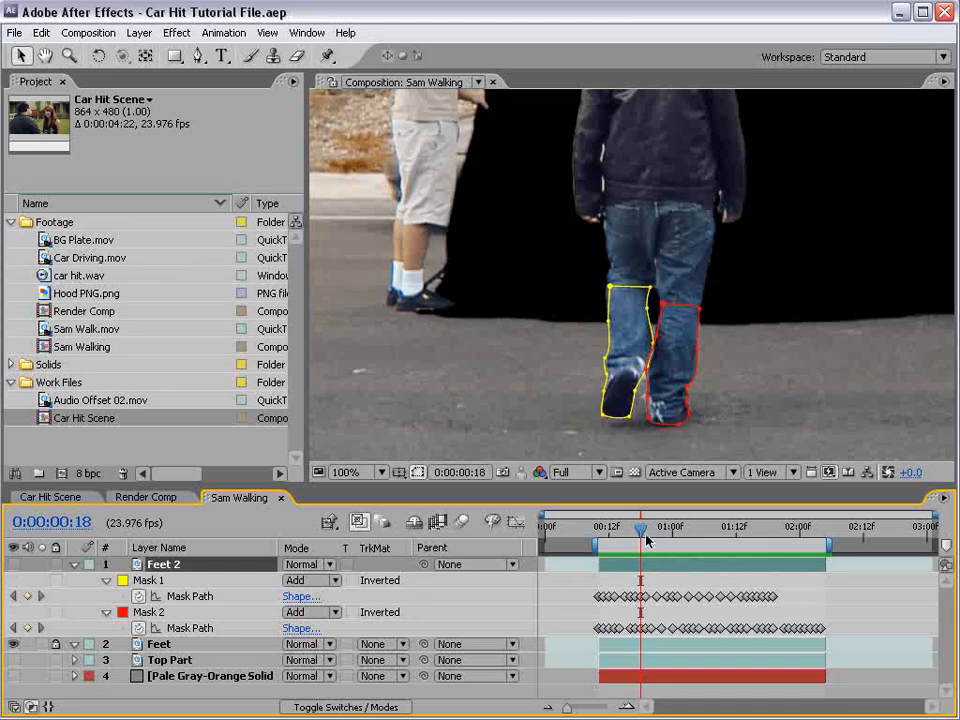
pyautogui.moveTo(640, 530); pyautogui.dragTo(718, 535)
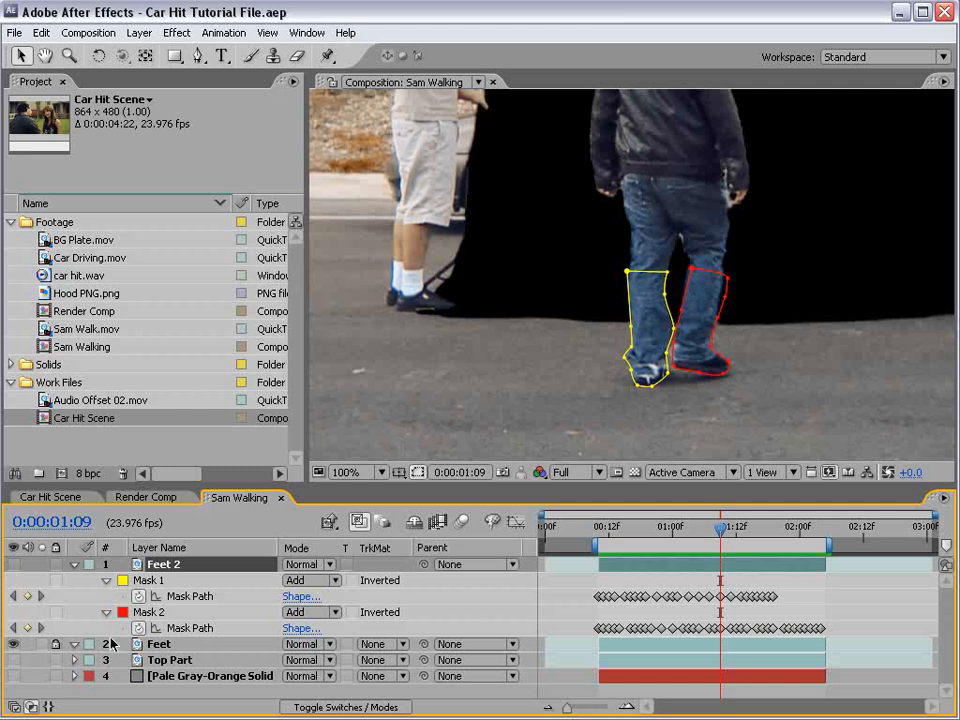
# Step: Delete the old Feet layer and turn on the visibility of Feet 2
pyautogui.click(160, 646)
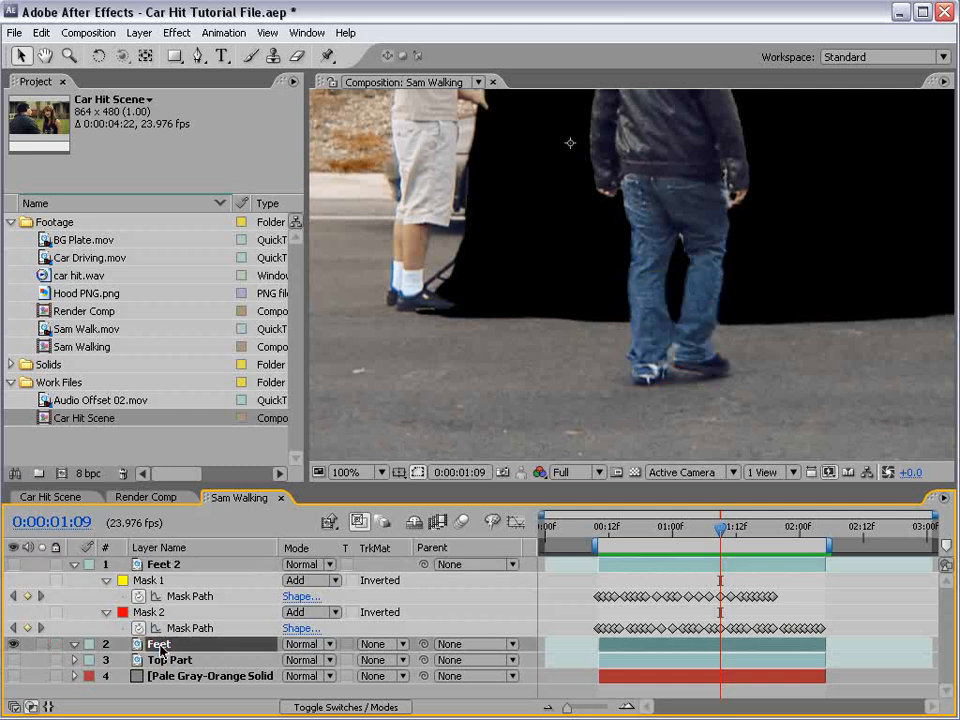
pyautogui.press('Delete')
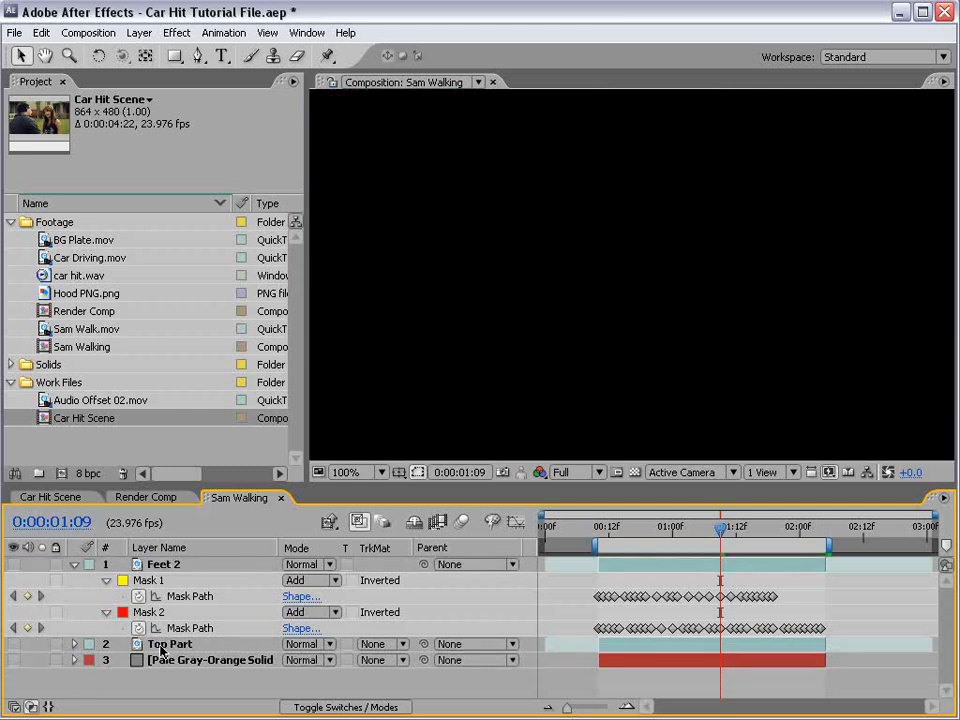
pyautogui.click(13, 564)
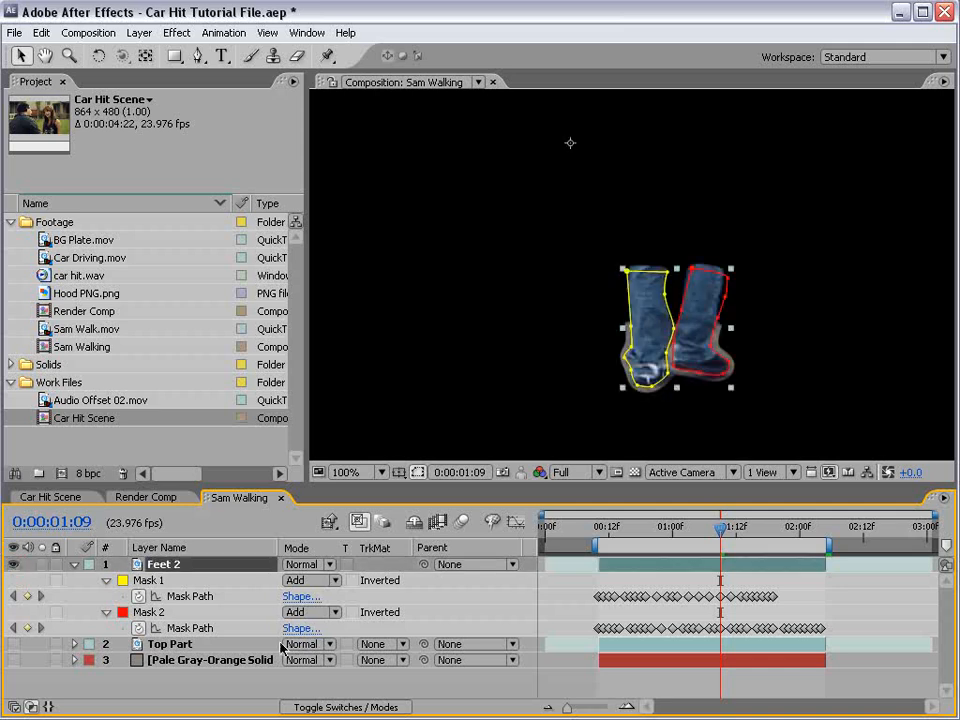
# Step: Turn off the Simple Choker effect on Feet 2
pyautogui.press('F3')
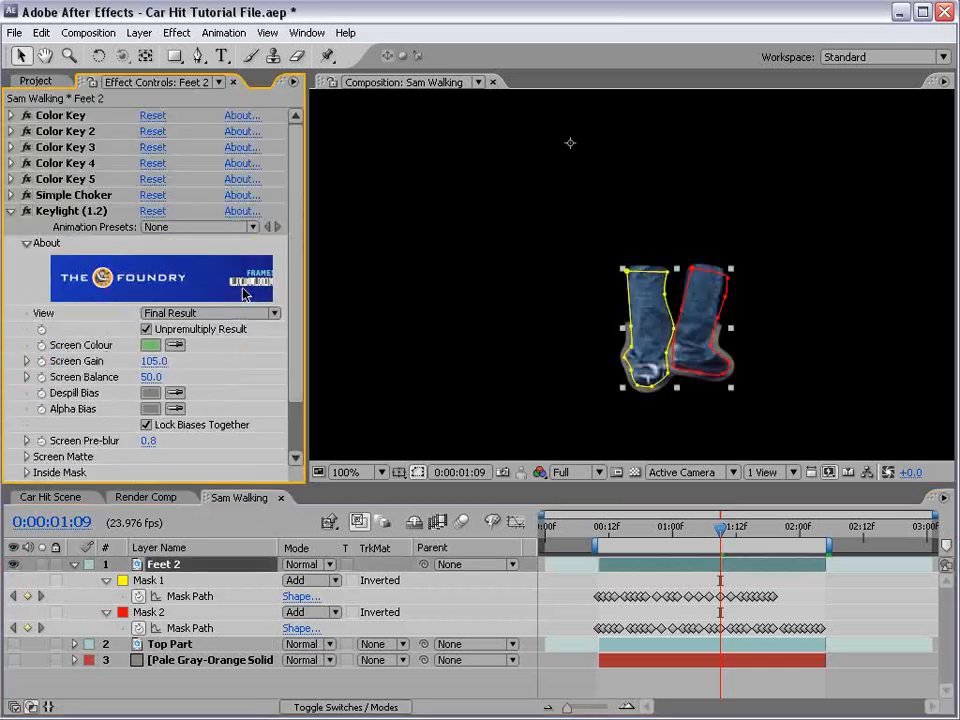
pyautogui.click(24, 195)
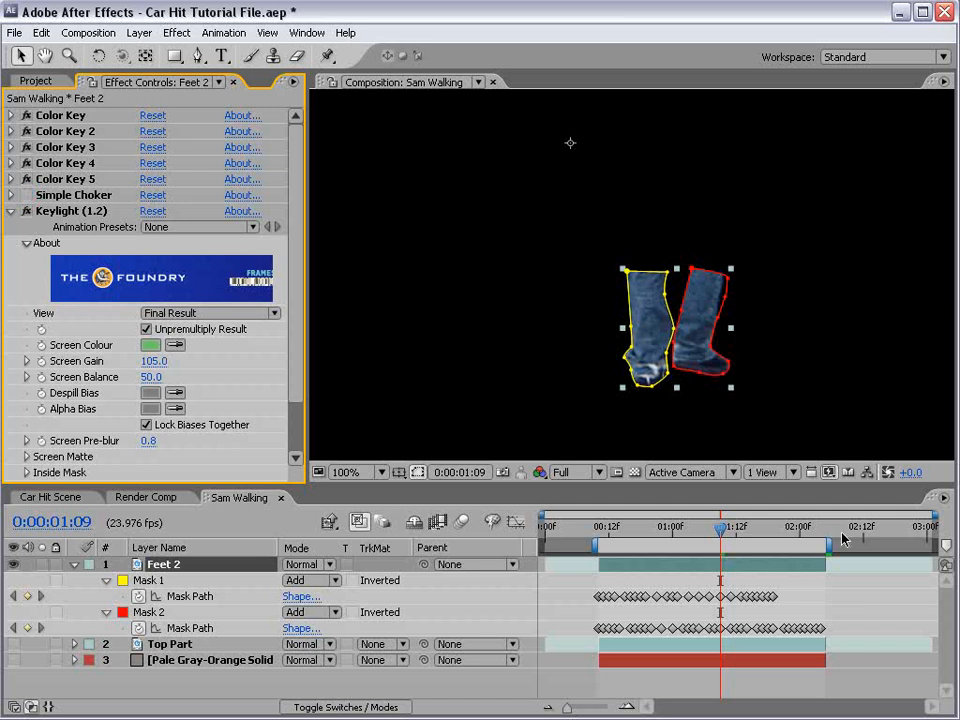
pyautogui.click(775, 486)
pyautogui.press('space')
pyautogui.moveTo(704, 402); pyautogui.dragTo(693, 376)
pyautogui.scroll(1, 693, 376)
pyautogui.moveTo(716, 420); pyautogui.dragTo(680, 342)
# Step: Set the feather of Mask 1 and Mask 2 on Feet 2 to 0.5 pixels each
pyautogui.click(178, 573)
pyautogui.press('f')
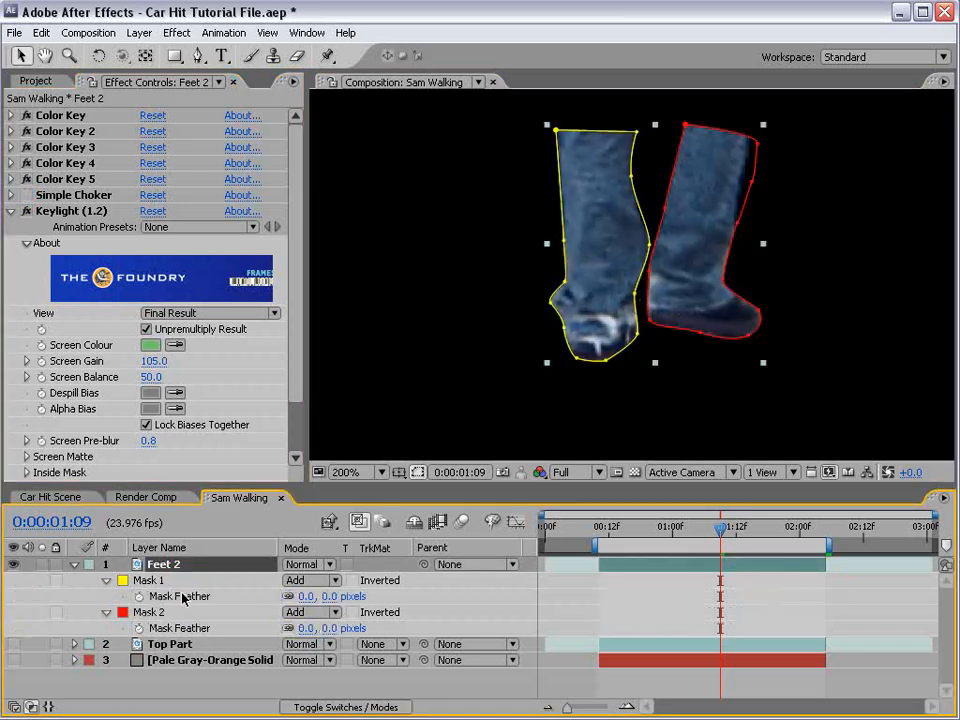
pyautogui.click(331, 597)
pyautogui.write('.')
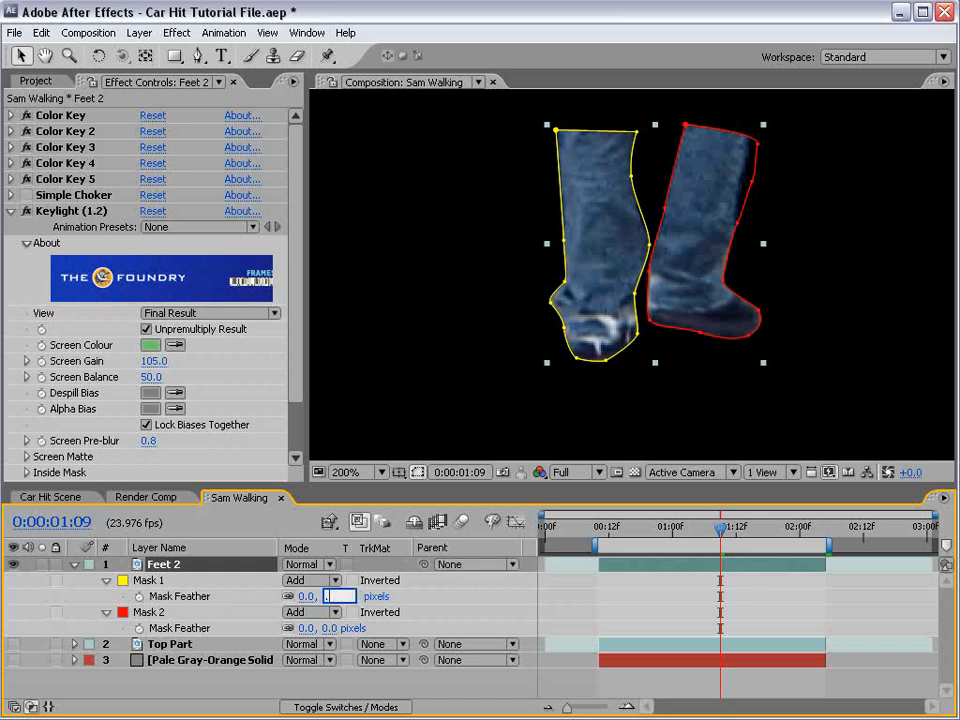
pyautogui.write('5')
pyautogui.press('Return')
pyautogui.click(371, 622)
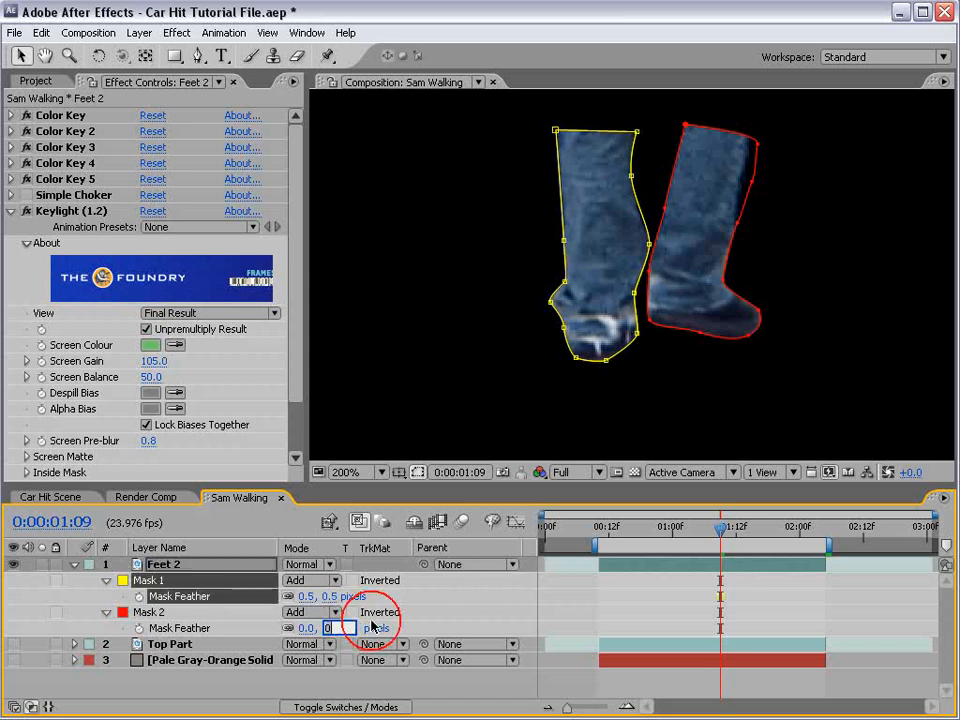
pyautogui.press('Return')
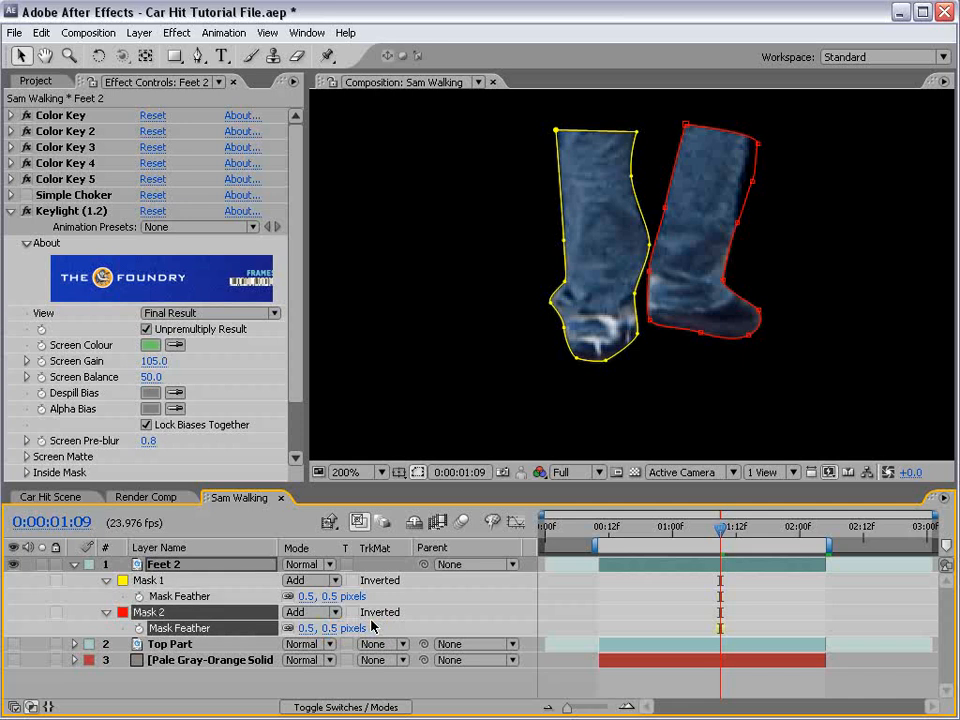
pyautogui.click(591, 612)
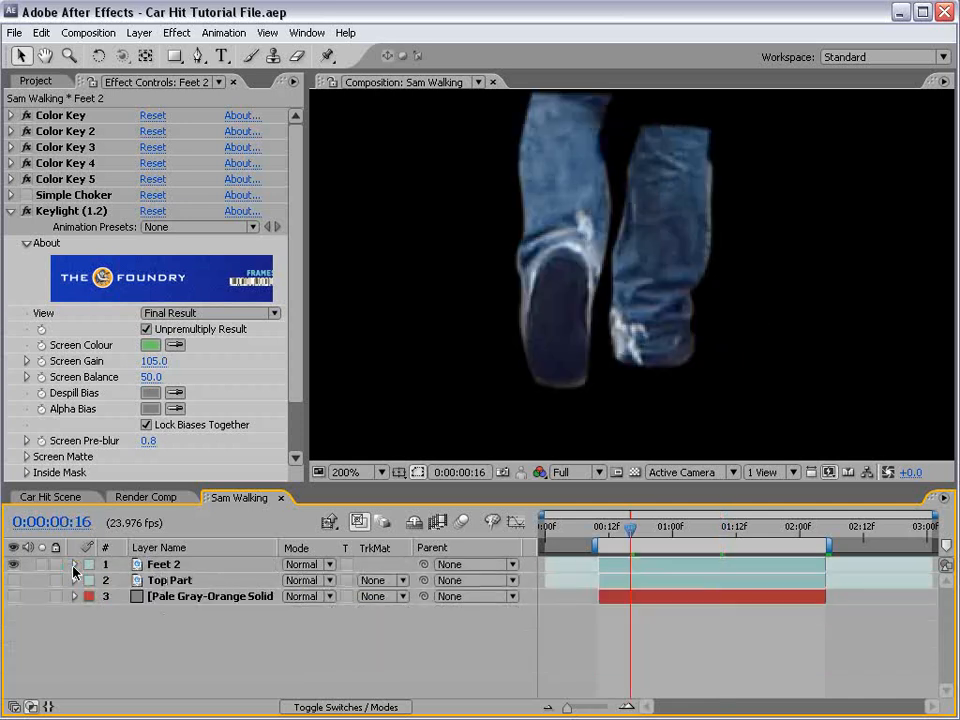
# Step: Make the Top Part layer visible and review how the upper body joins the feet at several times
pyautogui.click(174, 579)
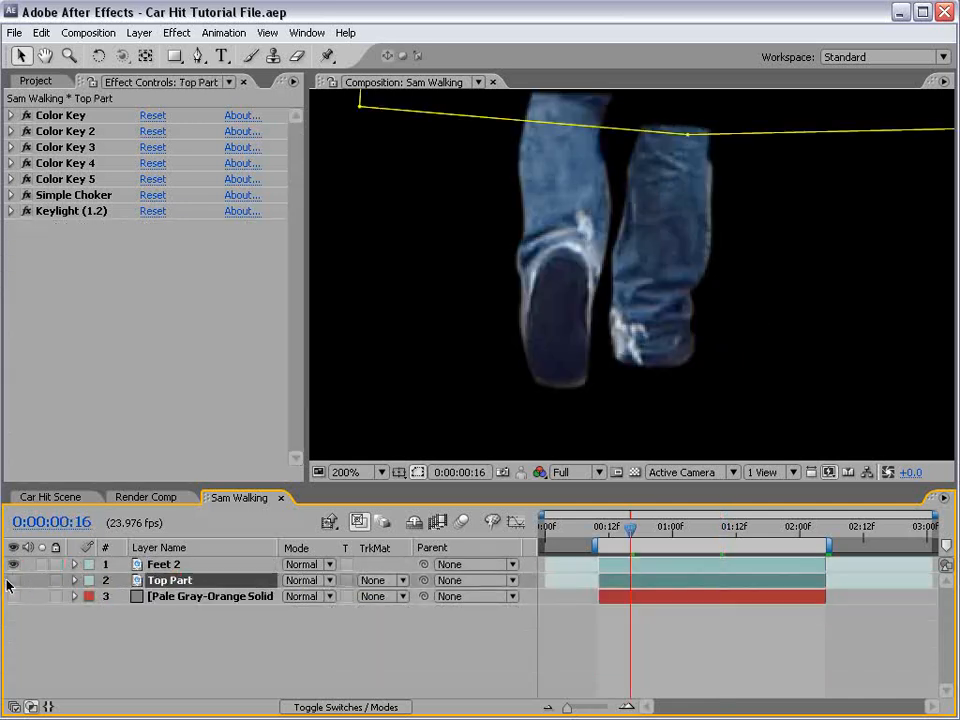
pyautogui.press('h')
pyautogui.moveTo(631, 187); pyautogui.dragTo(628, 324)
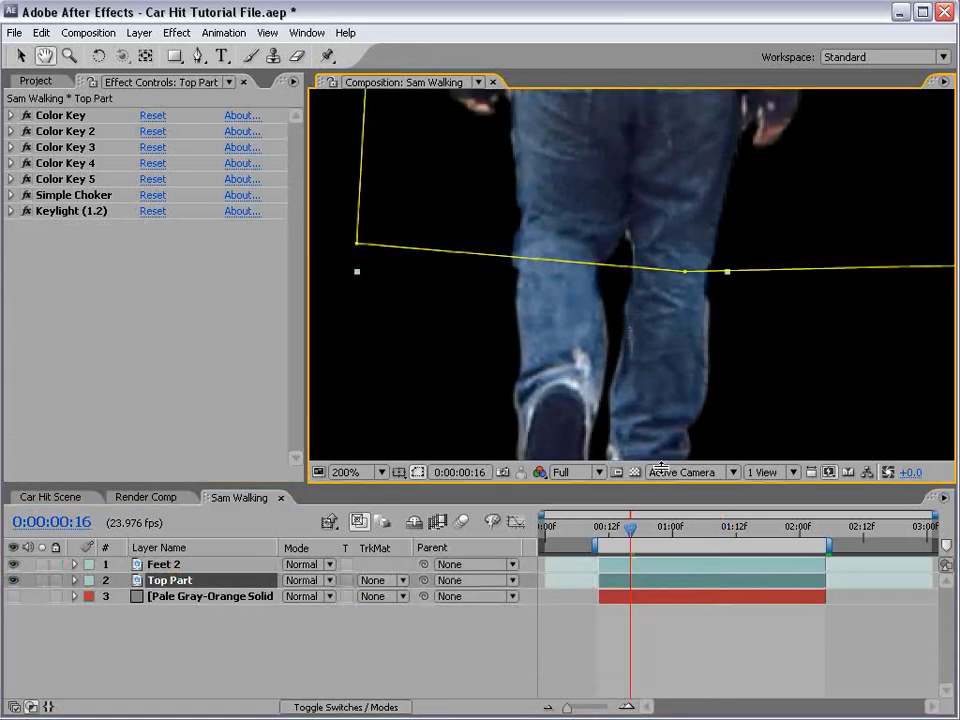
pyautogui.press('v')
pyautogui.moveTo(630, 527); pyautogui.dragTo(683, 531)
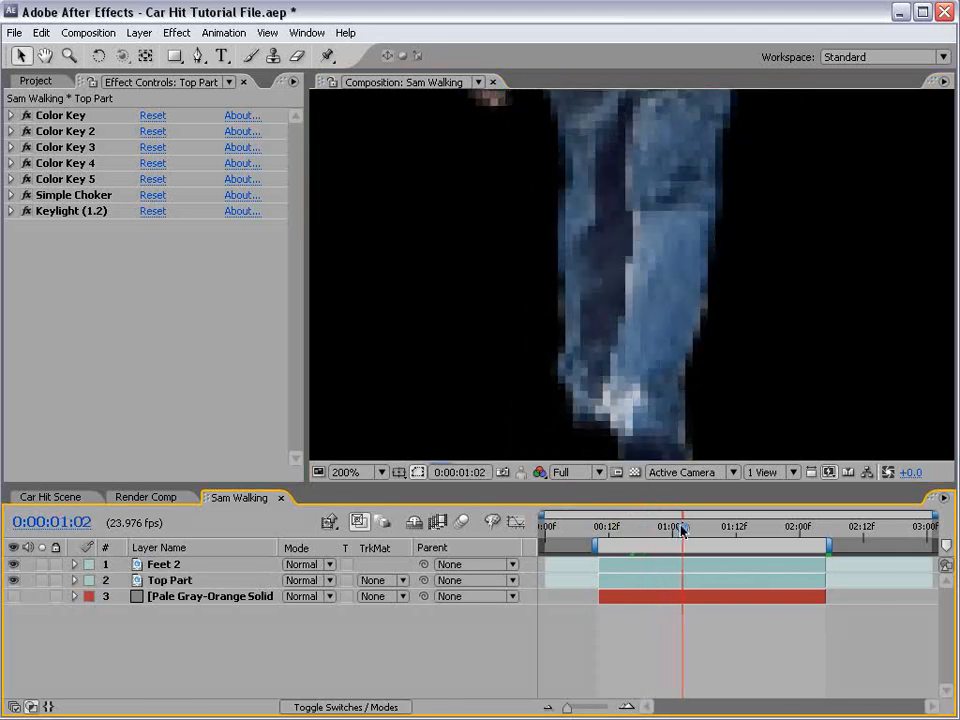
pyautogui.press('h')
pyautogui.scroll(-1, 686, 227)
pyautogui.moveTo(683, 227); pyautogui.dragTo(677, 276)
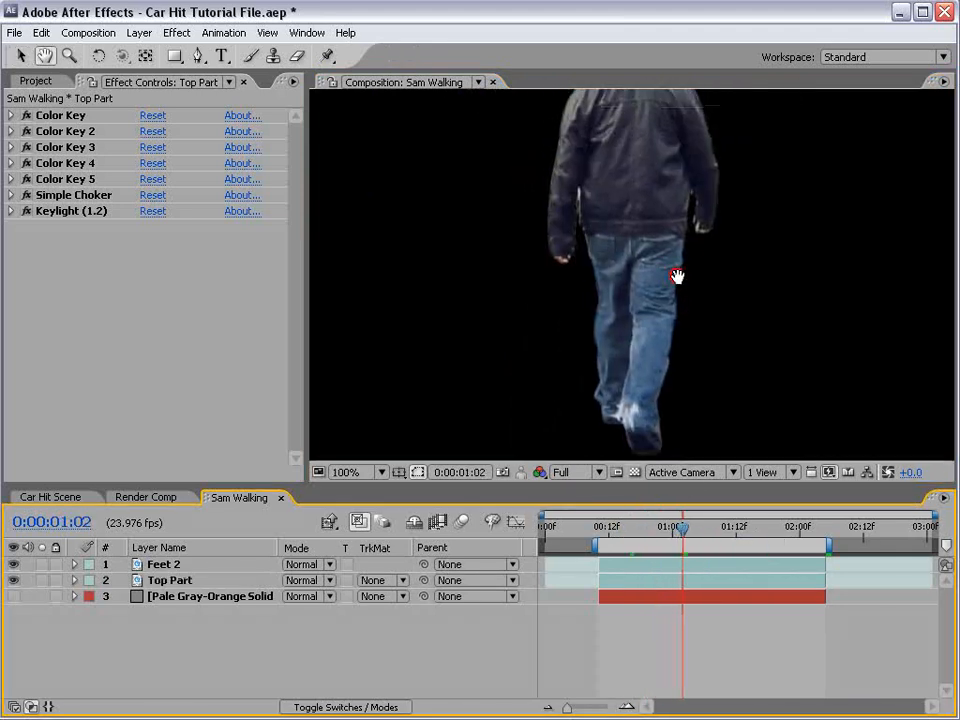
pyautogui.press('v')
pyautogui.moveTo(681, 527); pyautogui.dragTo(627, 548)
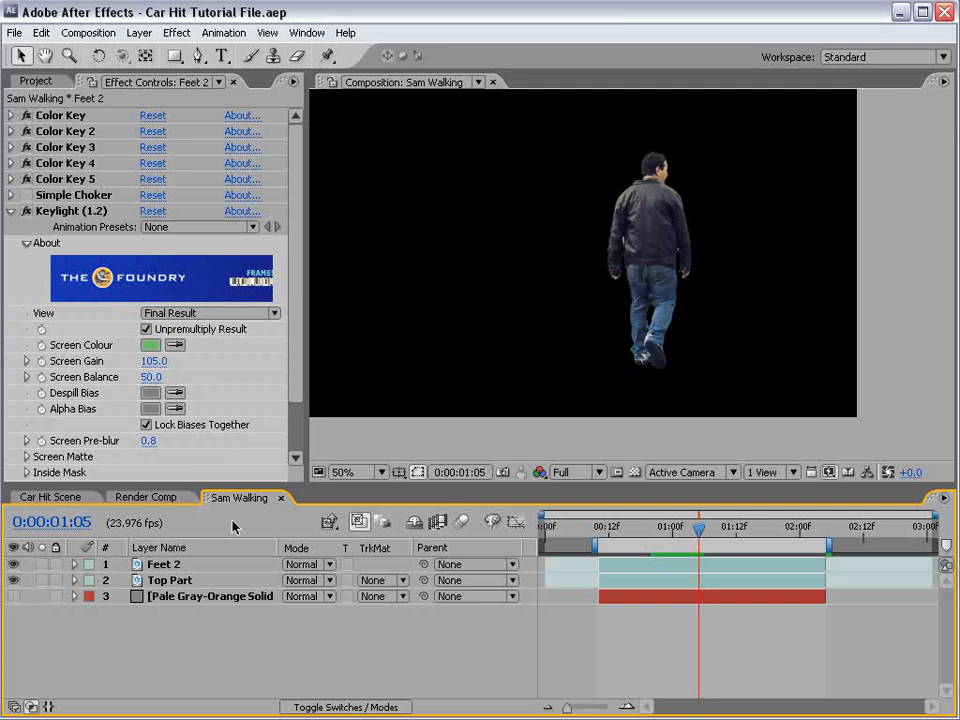
# Step: Turn on the Pale Gray-Orange Solid background and duplicate the Feet 2 layer
pyautogui.click(14, 597)
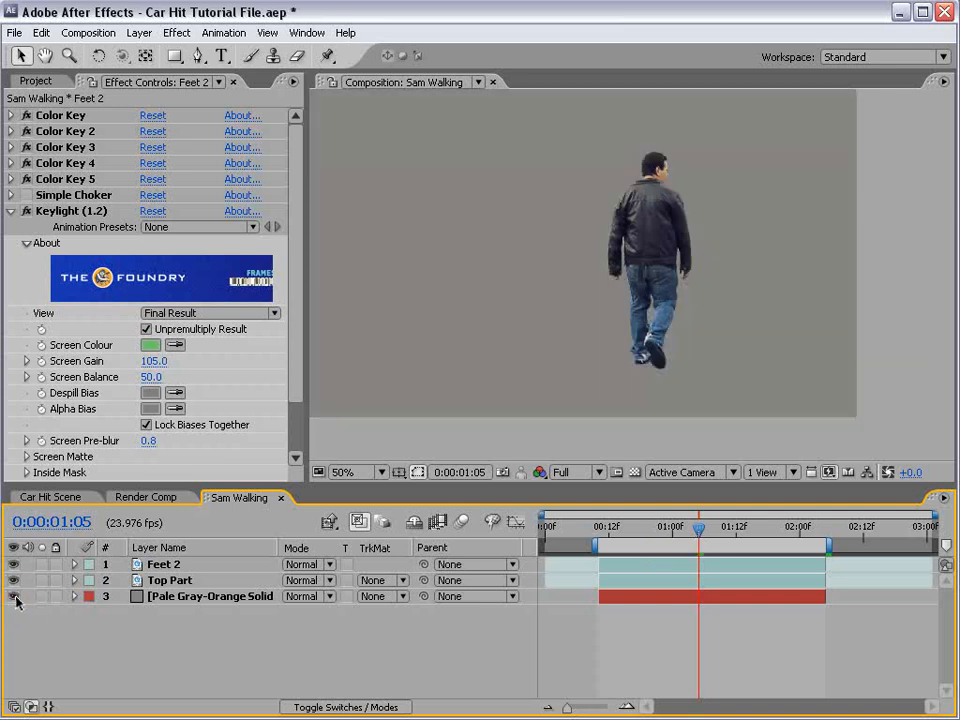
pyautogui.click(176, 564)
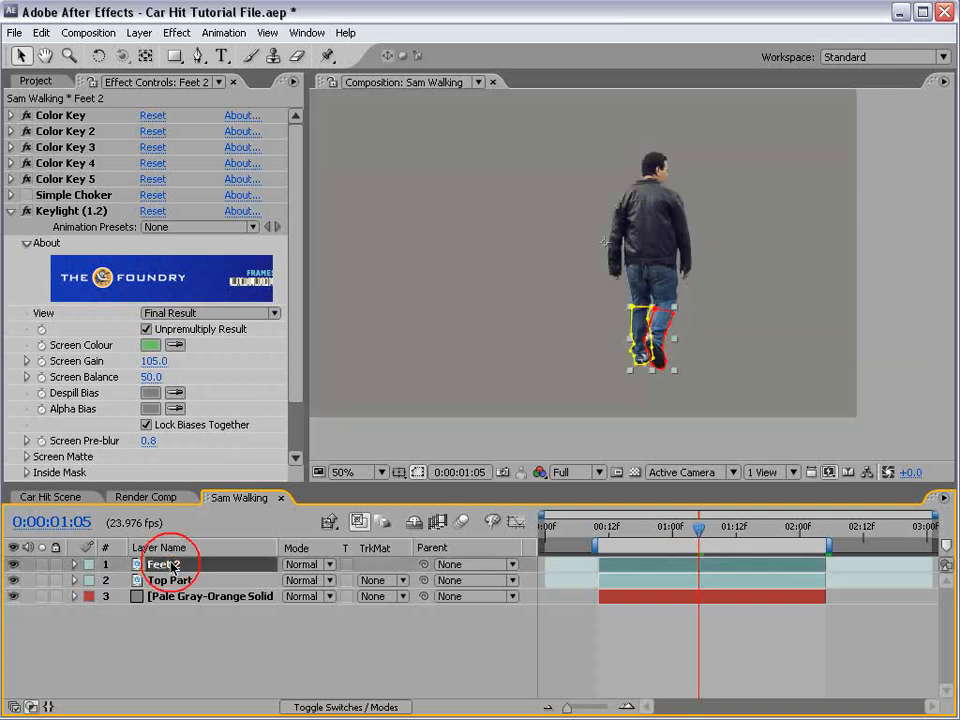
pyautogui.click(41, 32)
pyautogui.click(63, 195)
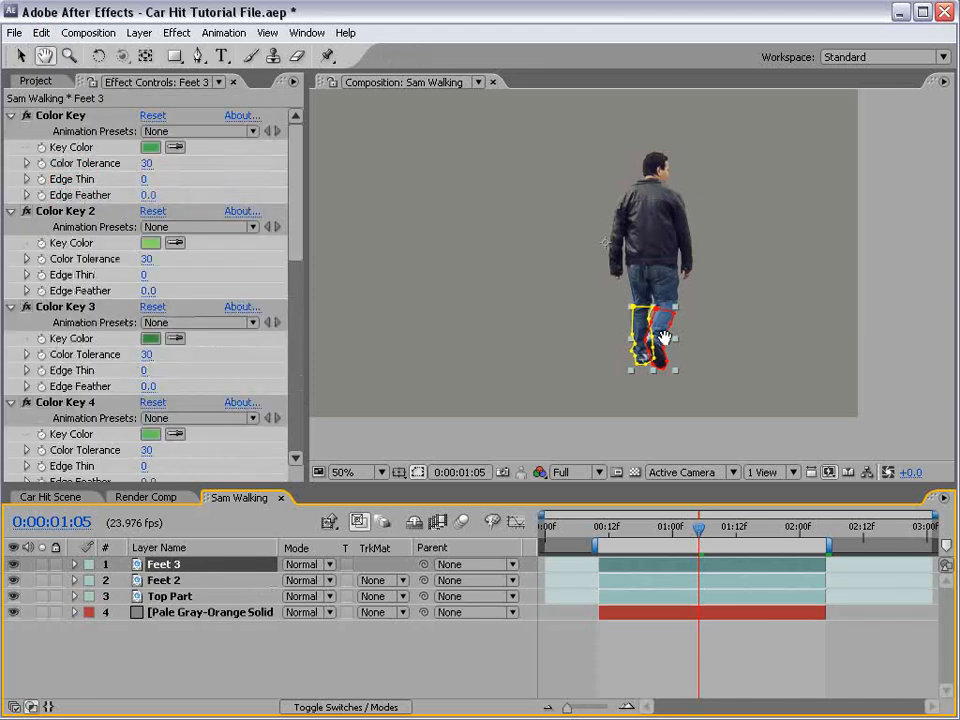
# Step: Reveal the mask path and mask feather properties on Feet 3 and enlarge the timeline area to fit them
pyautogui.scroll(2, 664, 330)
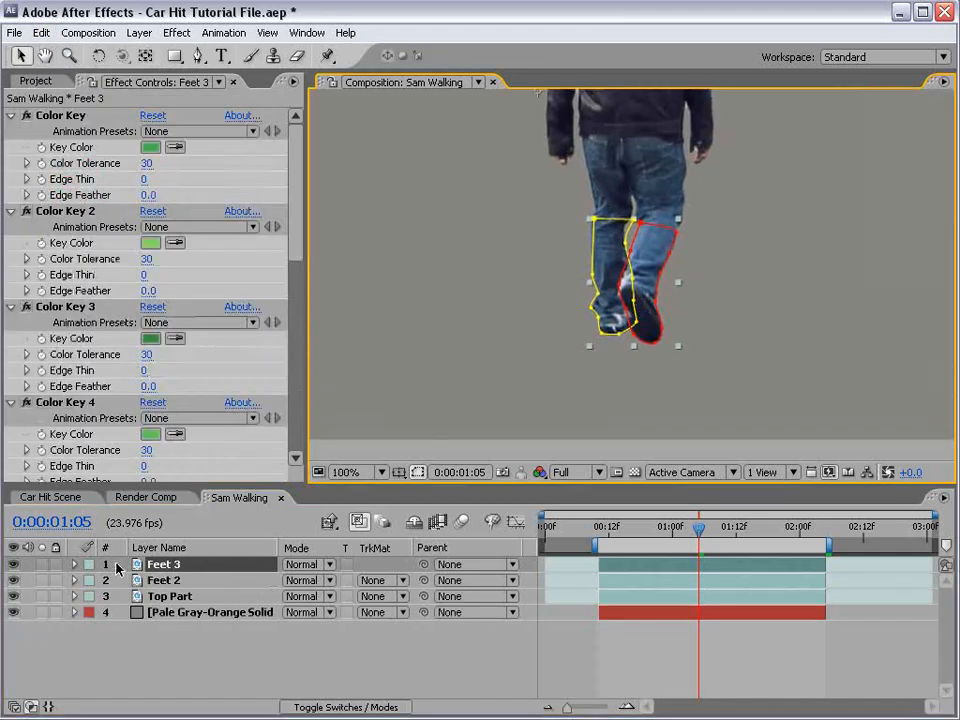
pyautogui.press('m')
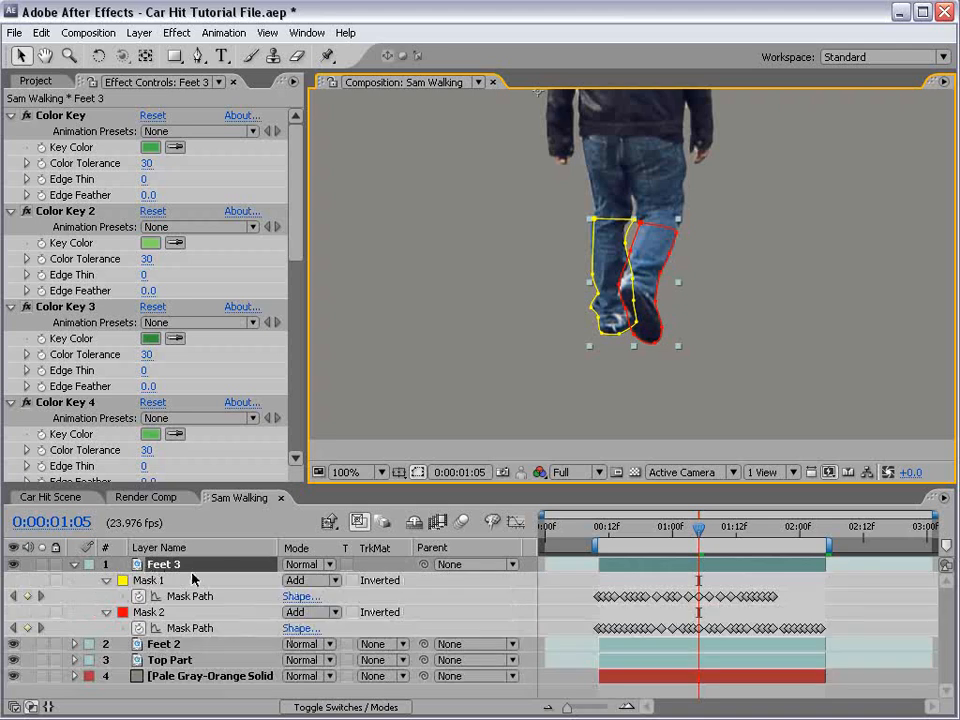
pyautogui.hotkey('shift', 'f')
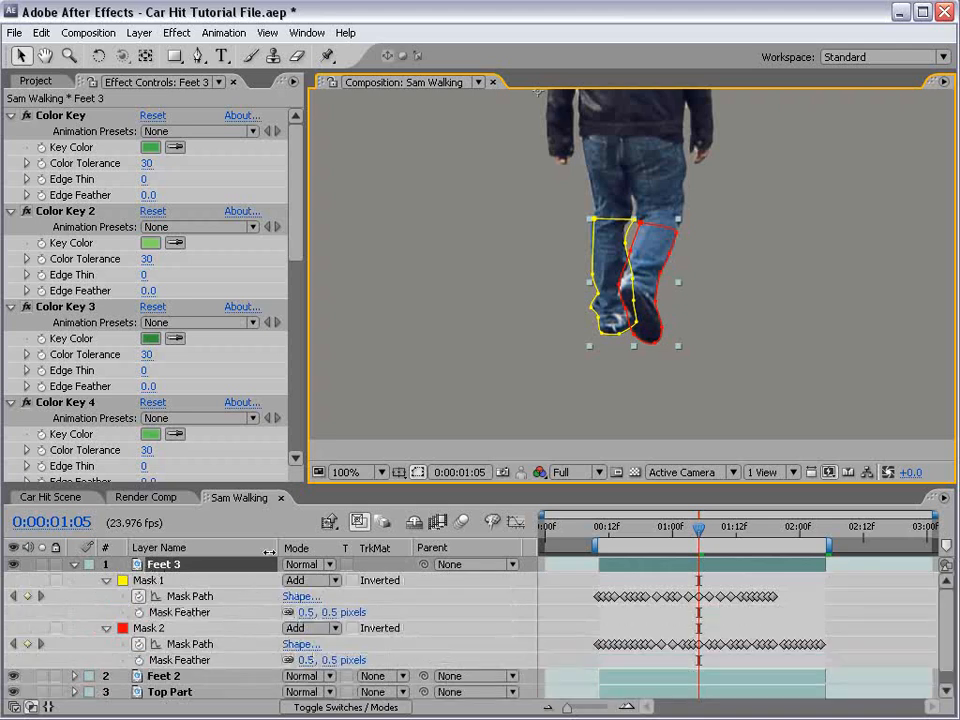
pyautogui.moveTo(323, 485); pyautogui.dragTo(315, 442)
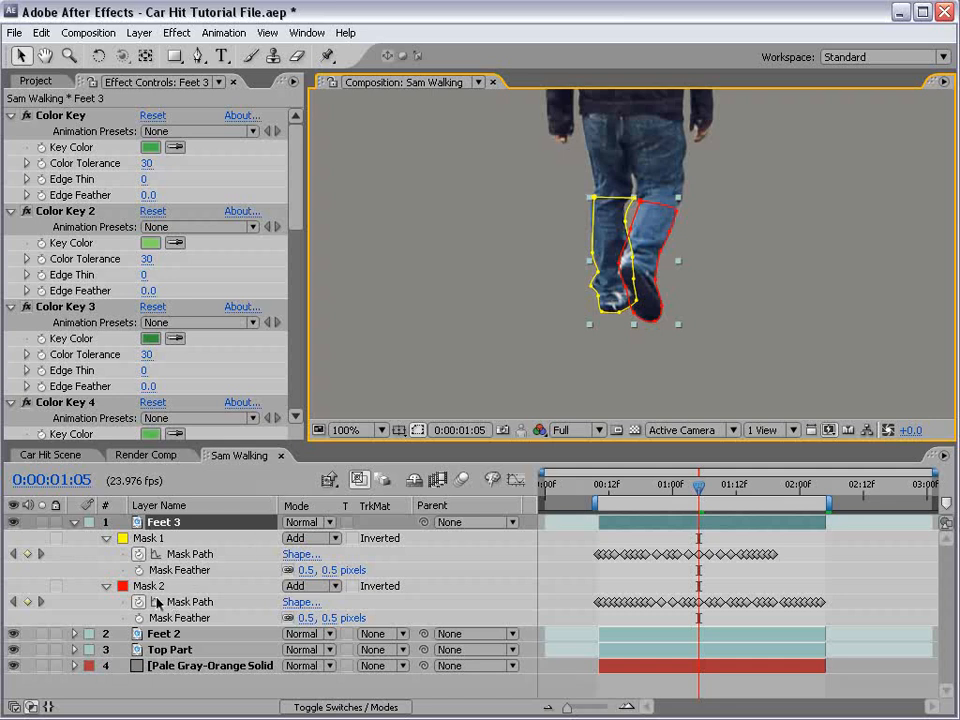
# Step: Try a 70-pixel feather on Mask 1 of Feet 3 to bring in ground shadow around the shoe
pyautogui.moveTo(321, 571); pyautogui.dragTo(334, 542)
pyautogui.press('space')
pyautogui.scroll(1, 634, 341)
pyautogui.moveTo(630, 380); pyautogui.dragTo(649, 313)
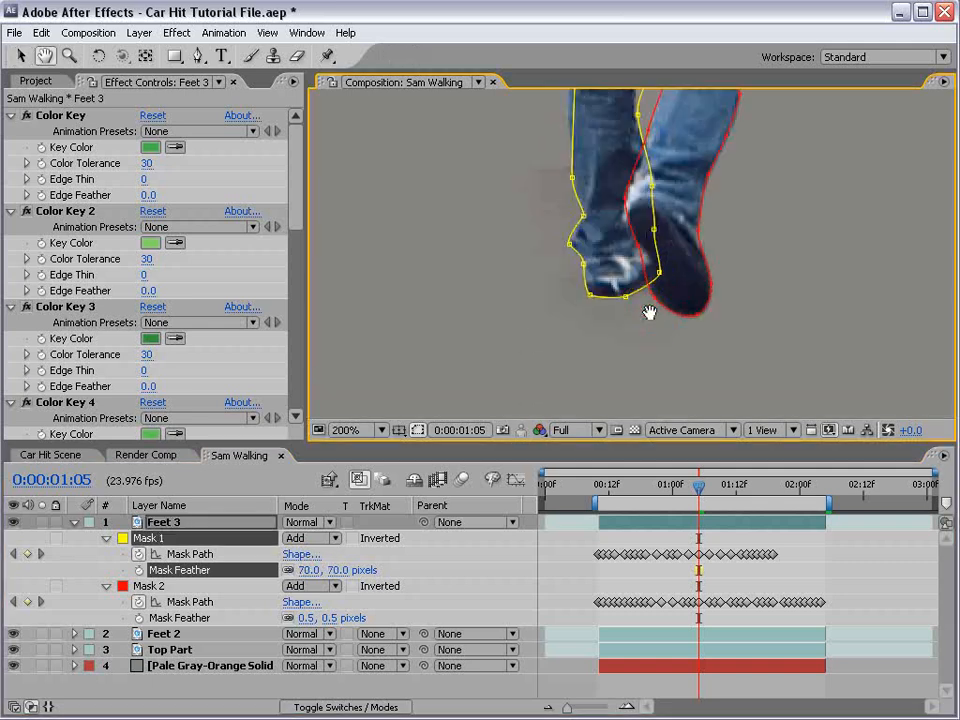
pyautogui.moveTo(550, 220); pyautogui.dragTo(572, 268)
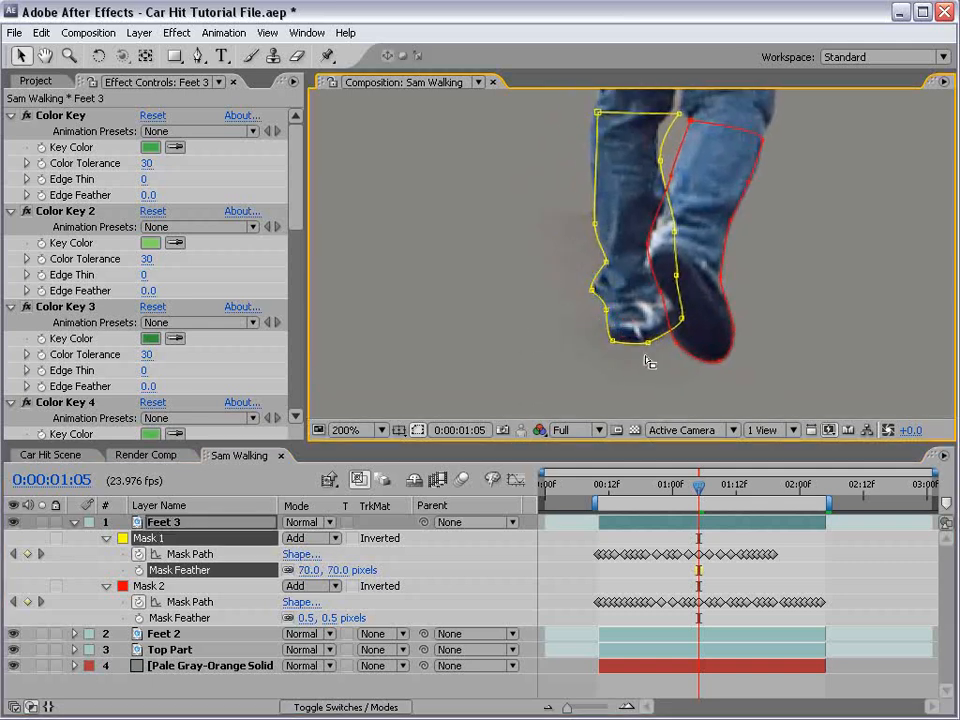
# Step: Set Mask 1 on Feet 3 to a 24-pixel feather and an 11-pixel expansion
pyautogui.press('m')
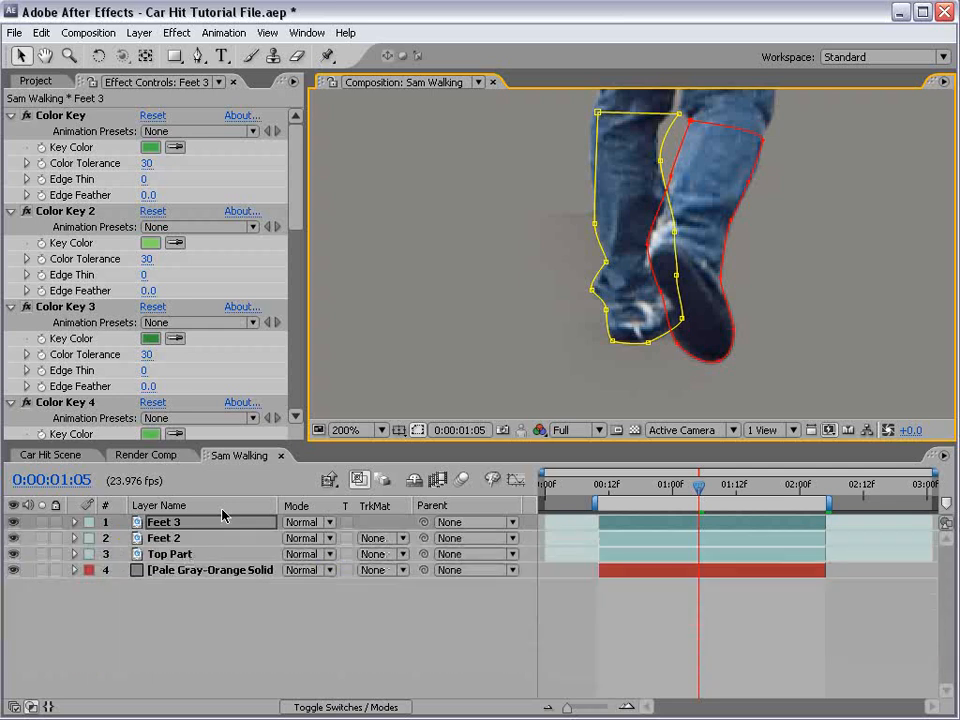
pyautogui.press('m')
pyautogui.press('m')
pyautogui.moveTo(290, 603); pyautogui.dragTo(186, 556)
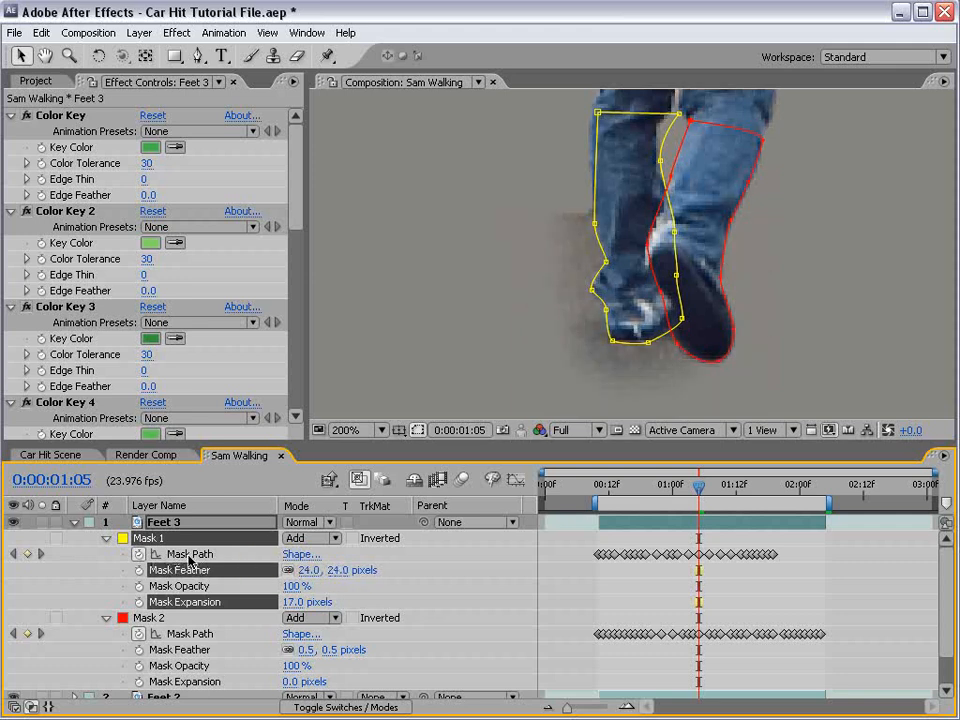
pyautogui.moveTo(288, 602)
pyautogui.mouseDown()
pyautogui.moveTo(250, 602)
pyautogui.moveTo(282, 586)
pyautogui.moveTo(274, 586)
pyautogui.mouseUp()
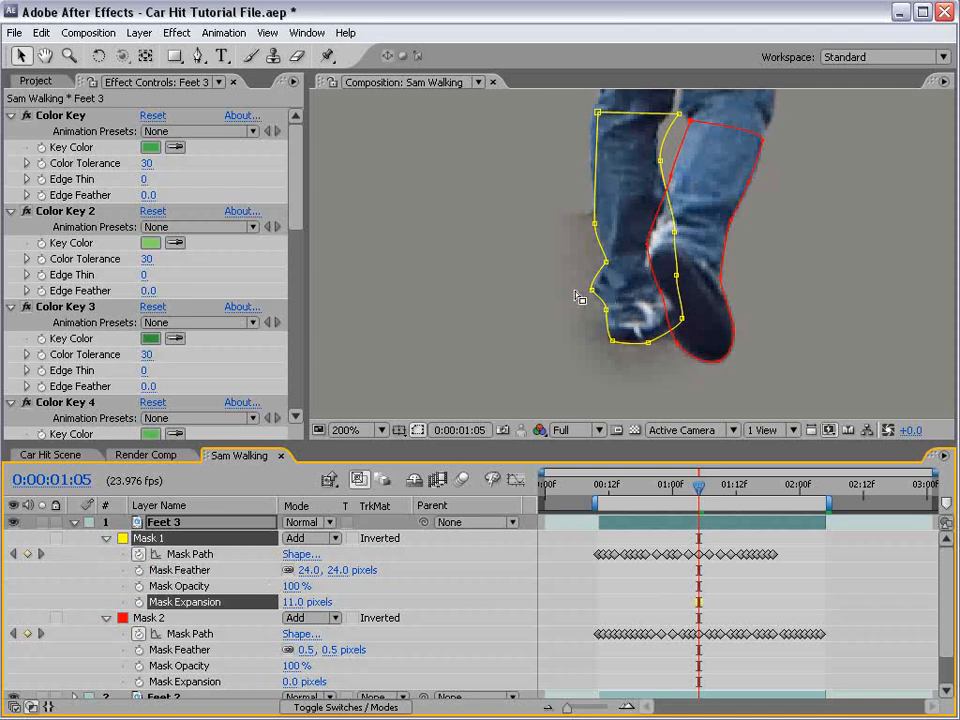
pyautogui.click(595, 587)
pyautogui.click(632, 522)
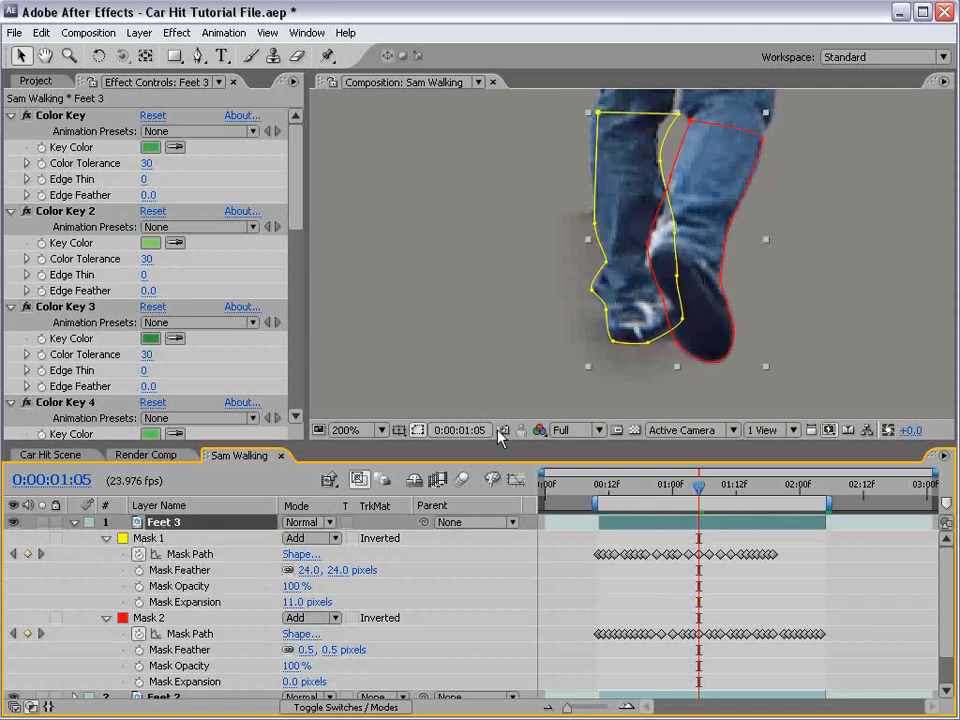
# Step: Set Mask 2 on Feet 3 to a 25-pixel feather and a 16-pixel expansion, and collapse the layer
pyautogui.click(331, 650)
pyautogui.write('25')
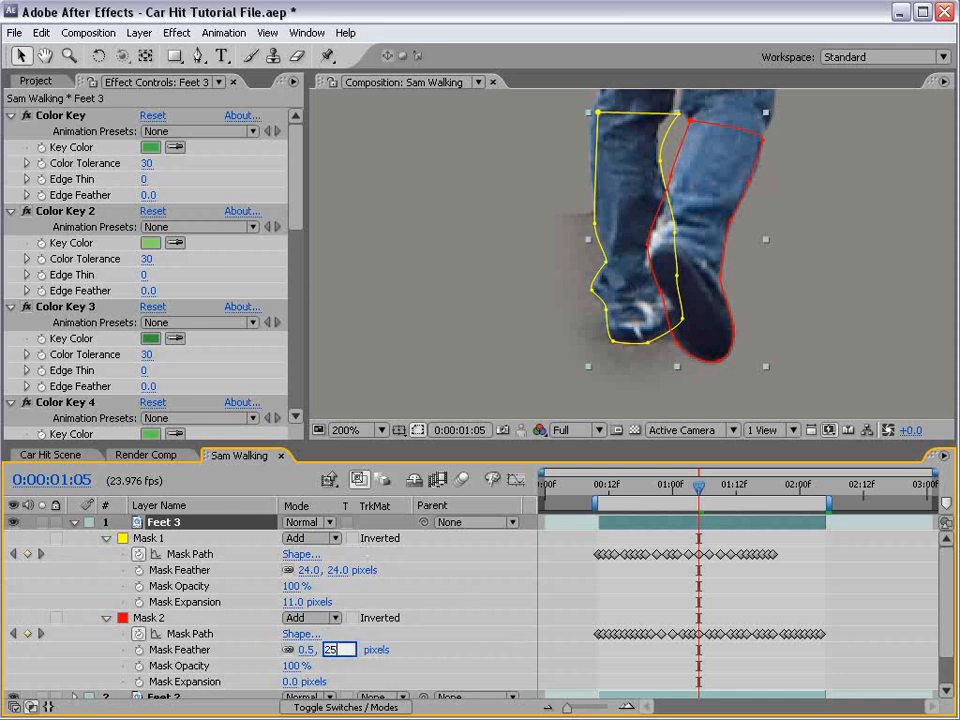
pyautogui.press('Return')
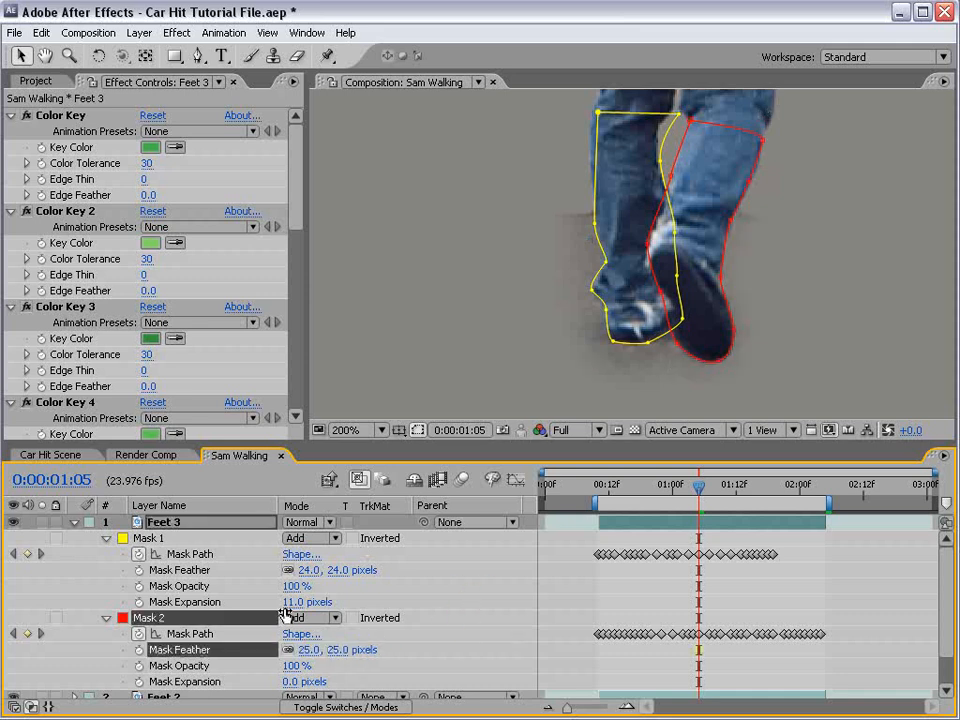
pyautogui.click(293, 681)
pyautogui.write('15')
pyautogui.press('Return')
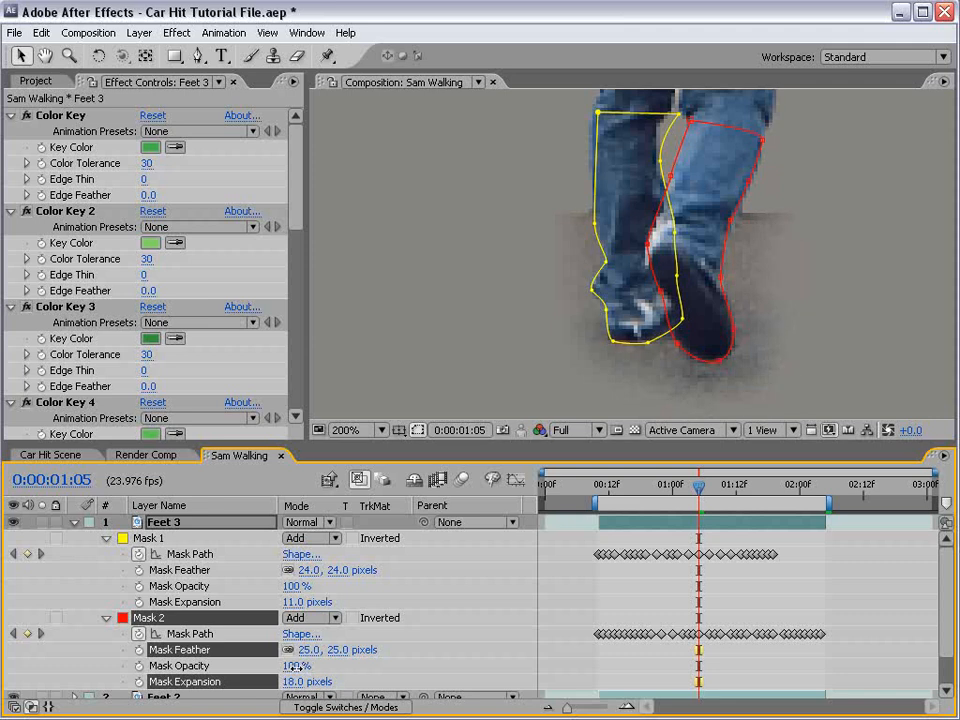
pyautogui.moveTo(294, 668); pyautogui.dragTo(294, 670)
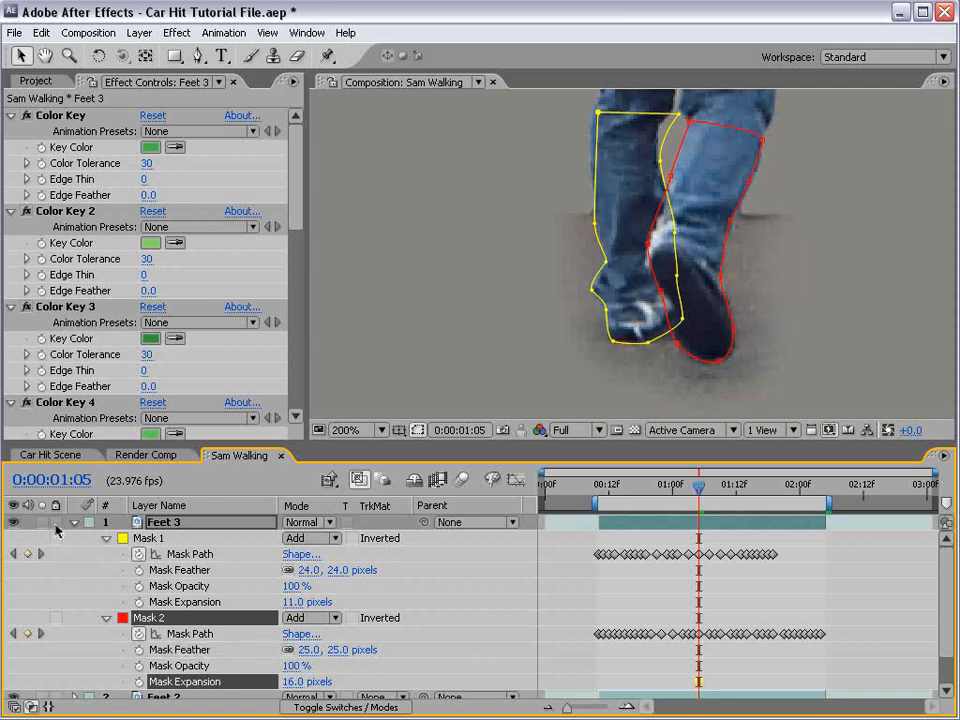
pyautogui.click(74, 522)
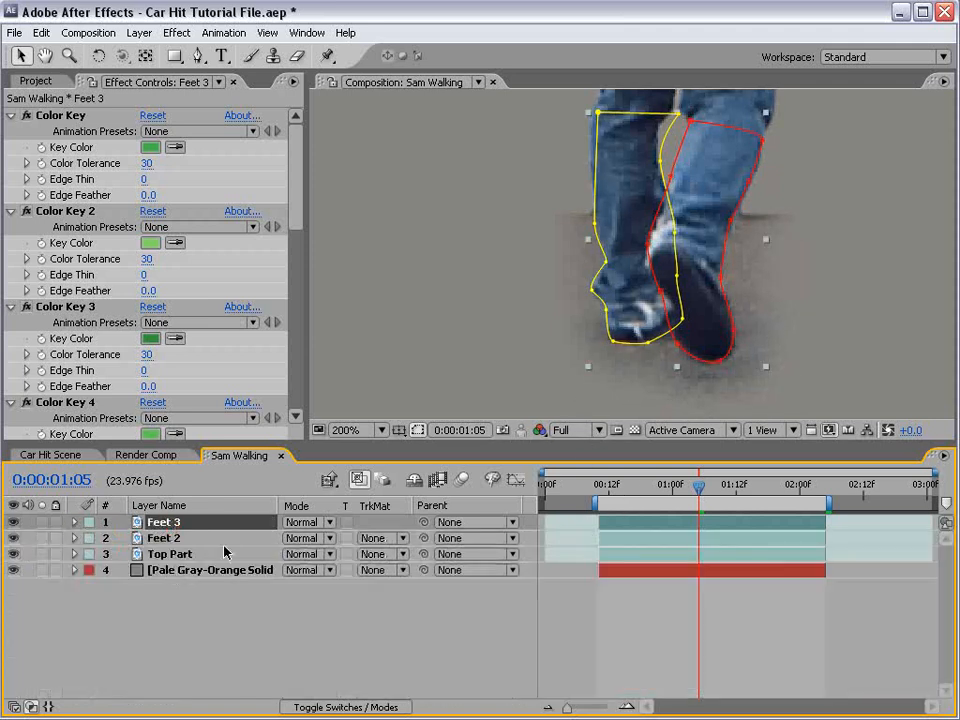
# Step: Isolate the Feet 3 layer in the composition view and rename it Shadow
pyautogui.click(160, 538)
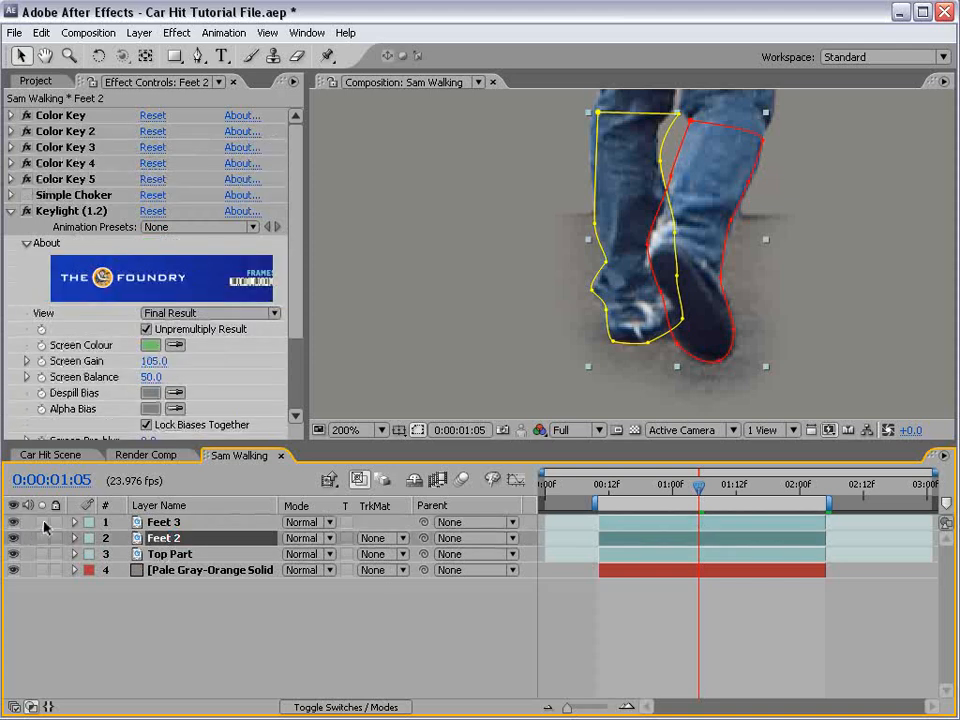
pyautogui.click(41, 522)
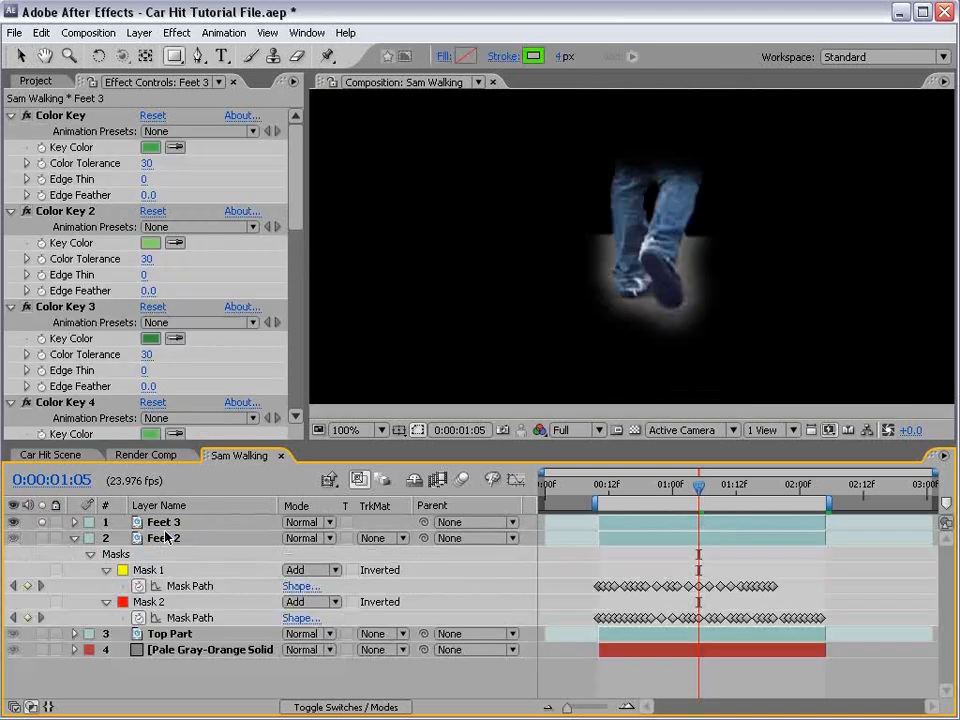
pyautogui.press('Return')
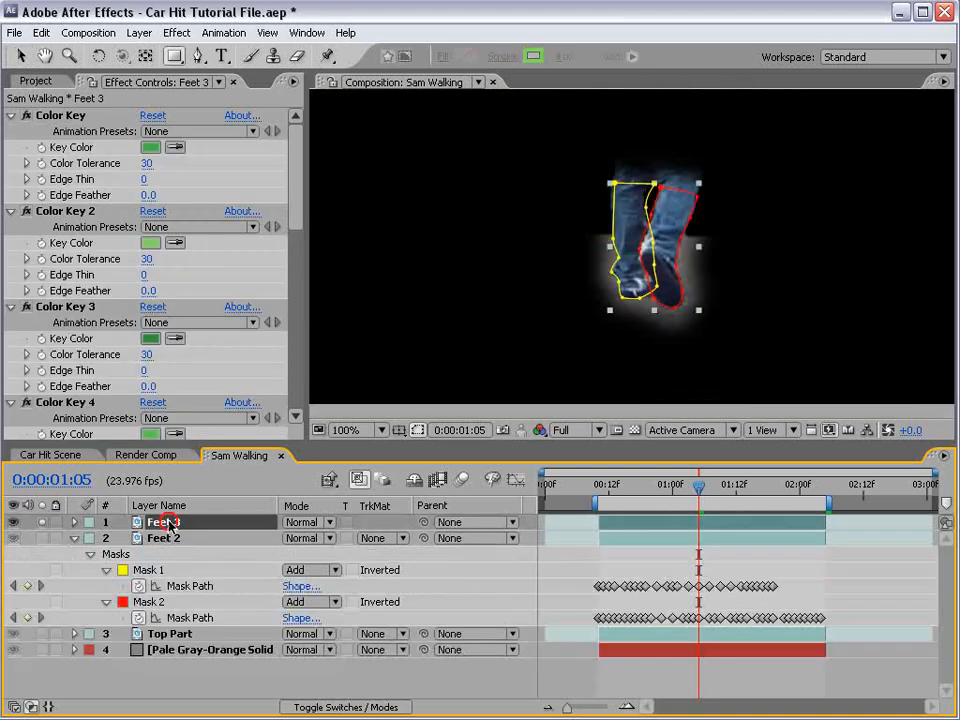
pyautogui.write('Shadow')
pyautogui.press('Return')
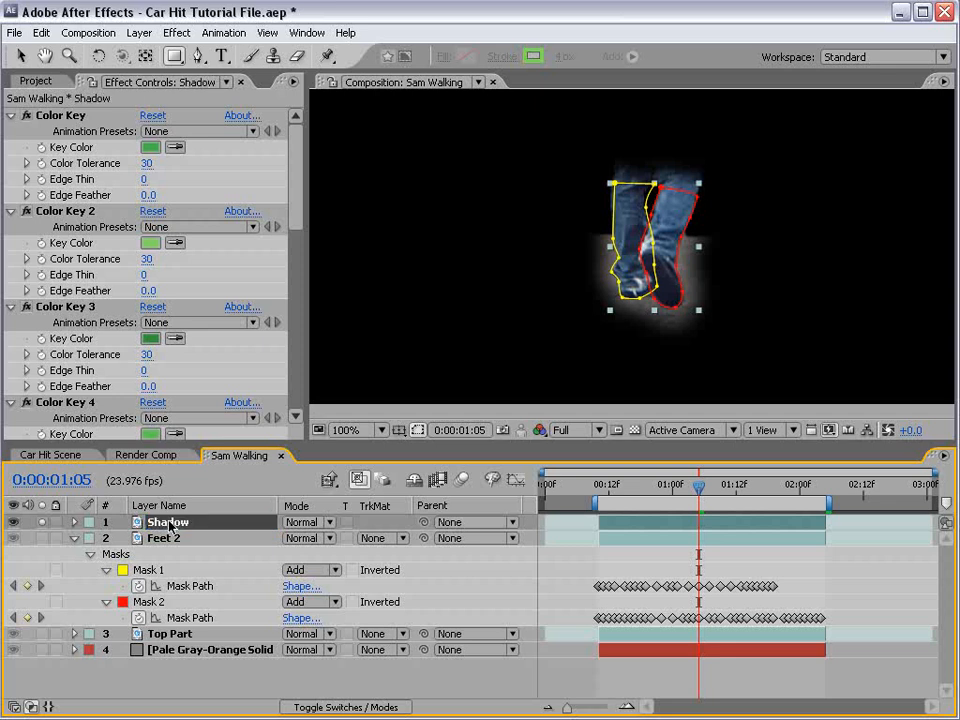
# Step: Draw a wide rectangular mask over the legs above the shoes on Shadow and set its mode to Subtract
pyautogui.moveTo(173, 56); pyautogui.dragTo(241, 58)
pyautogui.moveTo(417, 119); pyautogui.dragTo(827, 247)
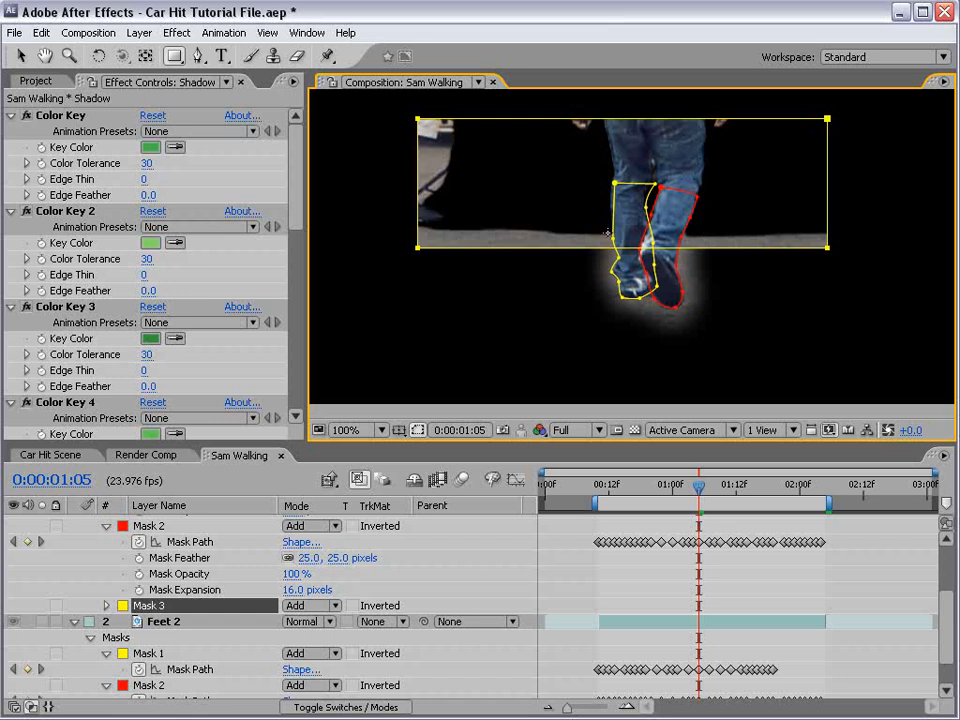
pyautogui.click(311, 605)
pyautogui.click(313, 621)
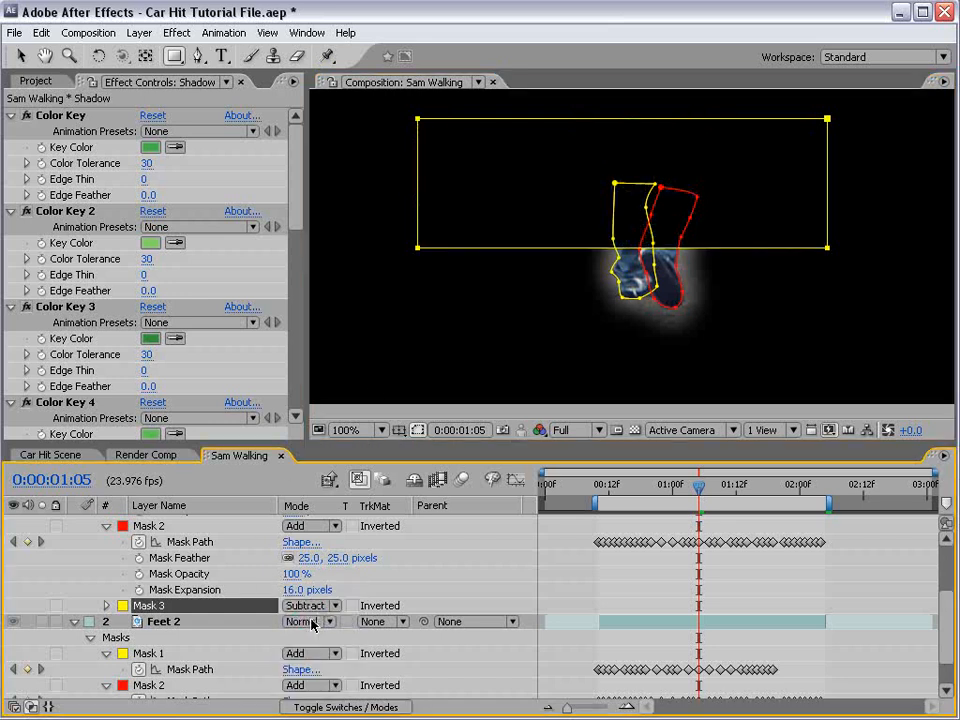
# Step: Set Mask 3 on Shadow to a 38-pixel feather and pull its lower-right corner down to slope the bottom edge
pyautogui.press('u')
pyautogui.press('f')
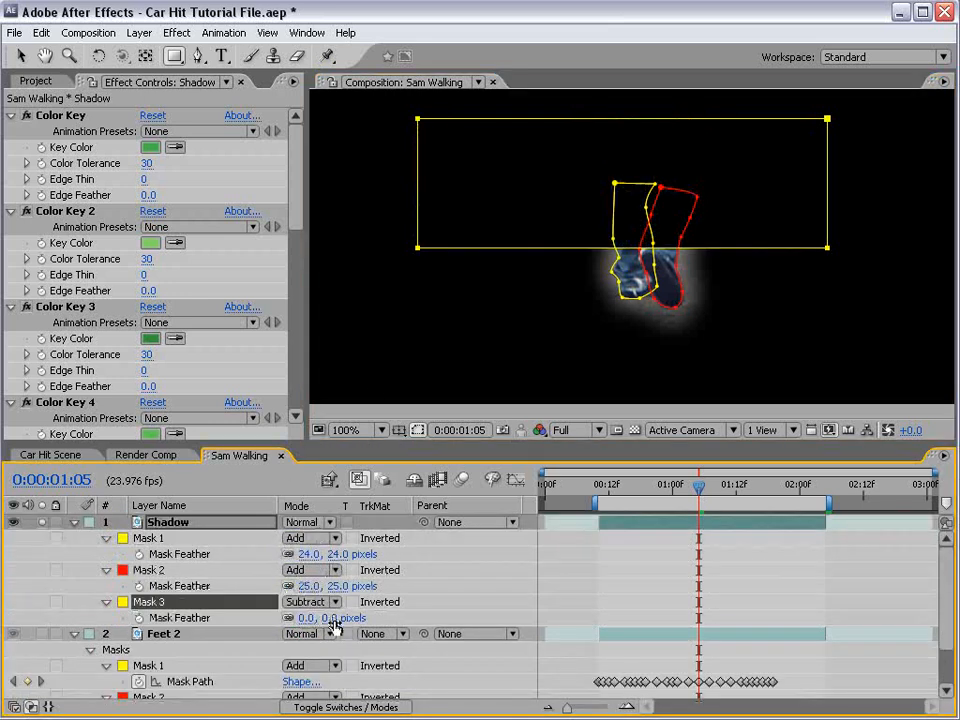
pyautogui.moveTo(304, 618); pyautogui.dragTo(343, 607)
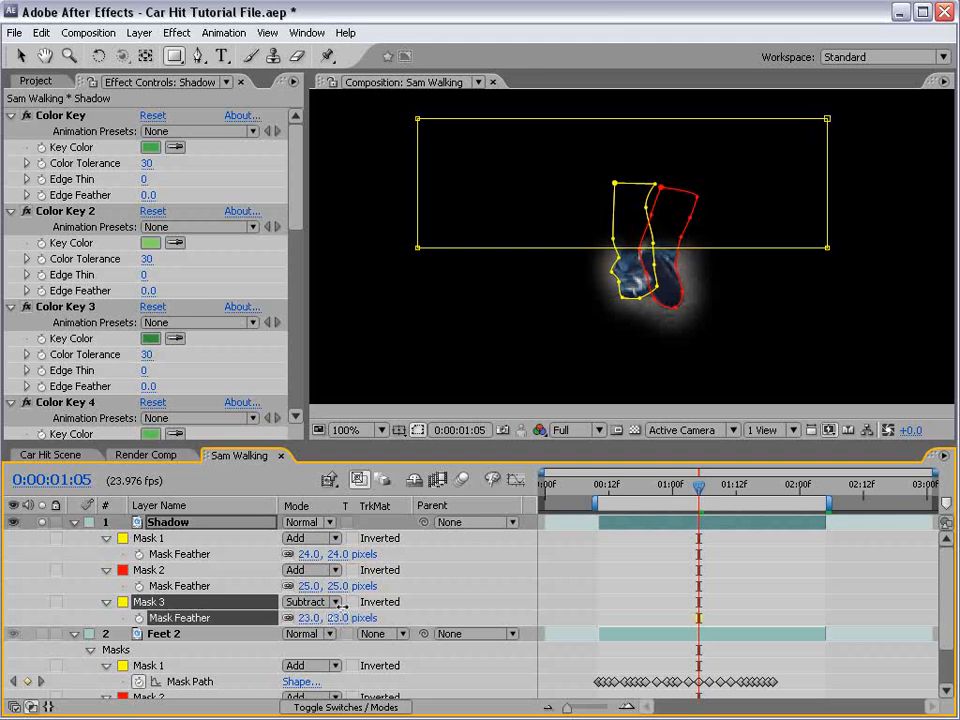
pyautogui.press('v')
pyautogui.moveTo(827, 248); pyautogui.dragTo(840, 272)
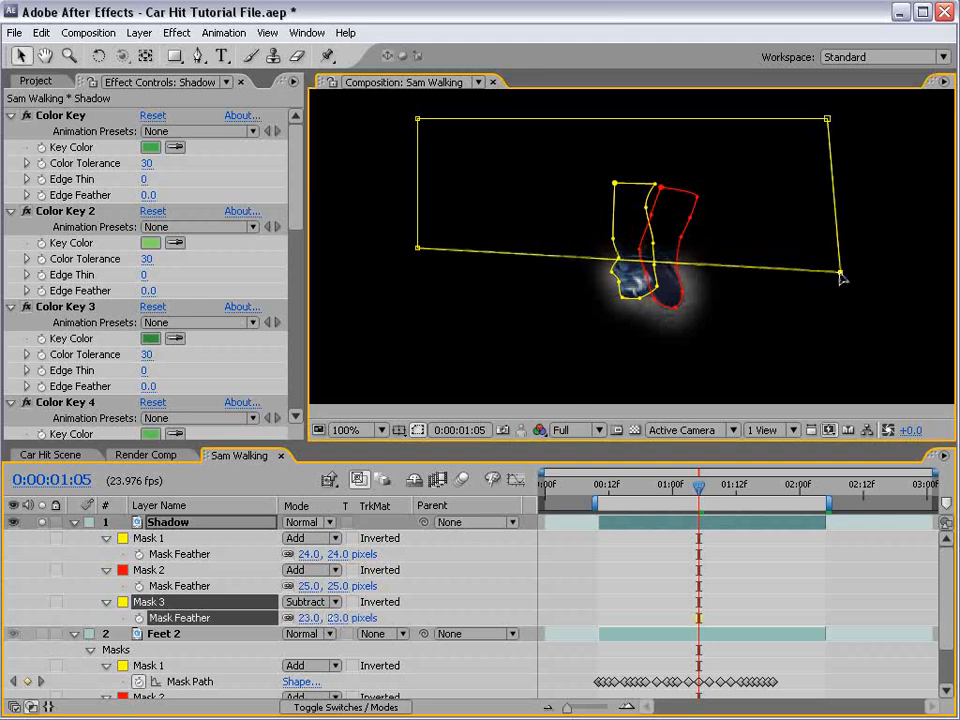
pyautogui.moveTo(343, 612); pyautogui.dragTo(369, 606)
pyautogui.click(667, 546)
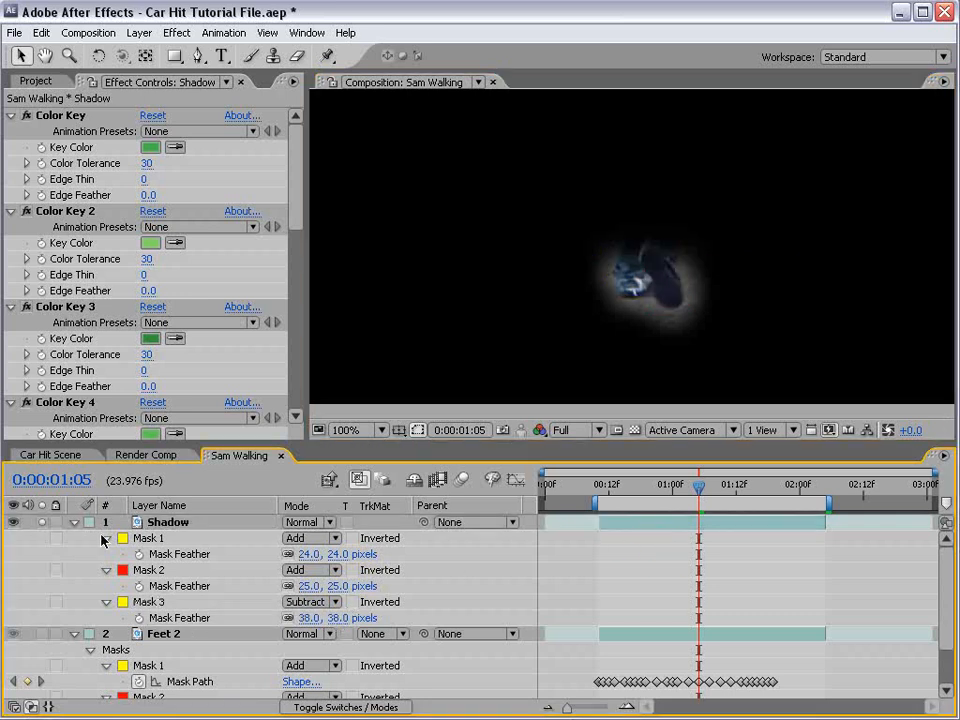
# Step: Stop isolating Shadow and move the layer directly beneath Feet 2
pyautogui.click(74, 522)
pyautogui.click(41, 522)
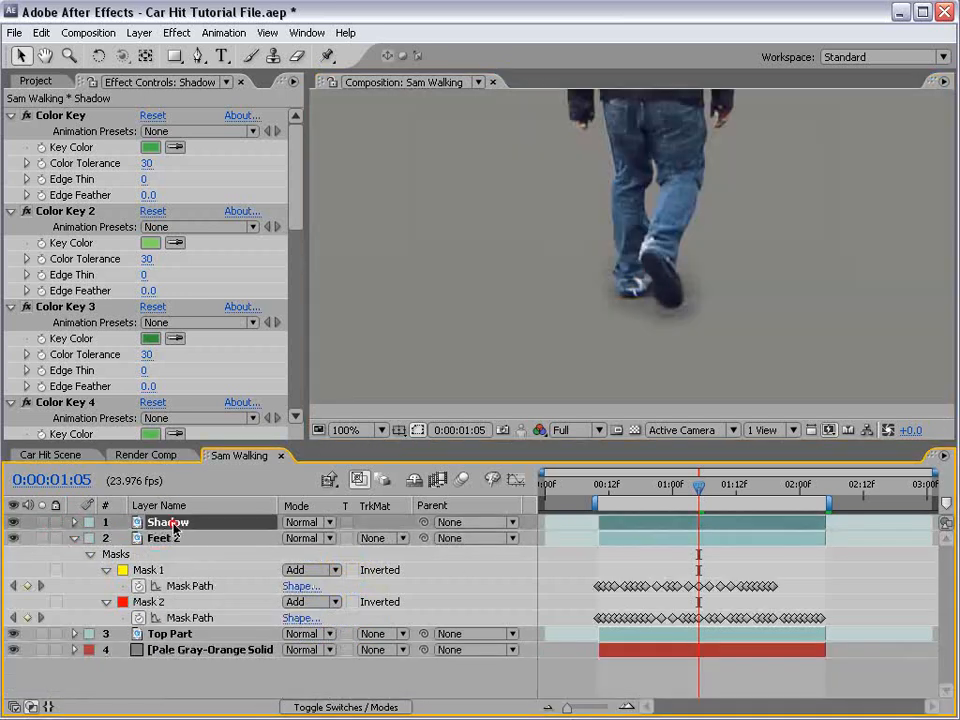
pyautogui.moveTo(190, 586); pyautogui.dragTo(178, 592)
pyautogui.click(227, 678)
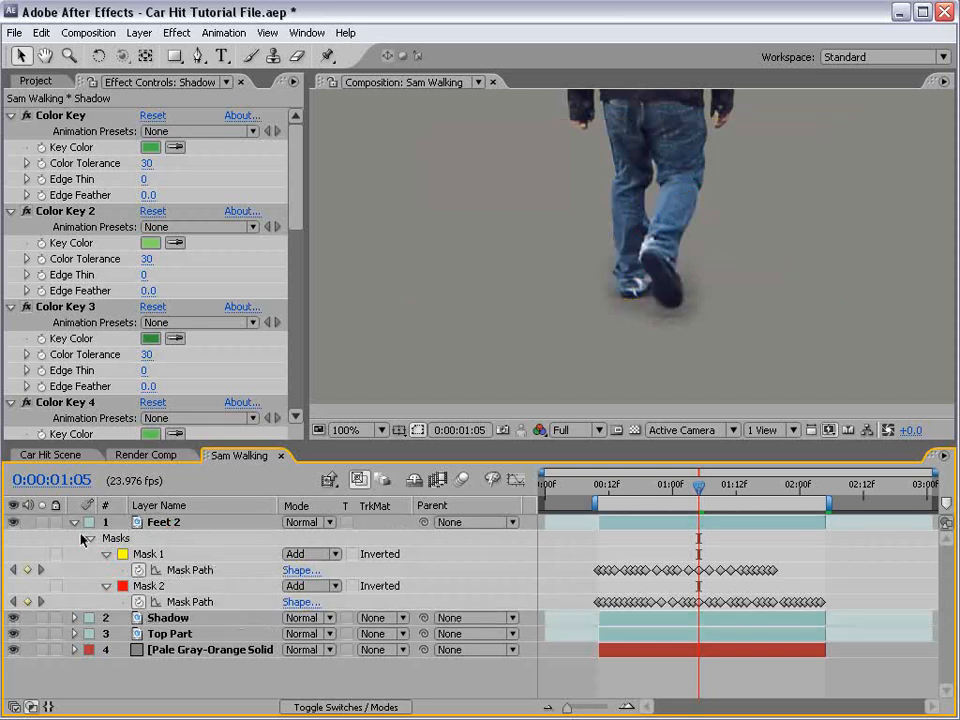
# Step: Set Mask 1 and Mask 2 on Shadow to a 40-pixel feather and duplicate the layer to strengthen the ground shadow
pyautogui.click(79, 524)
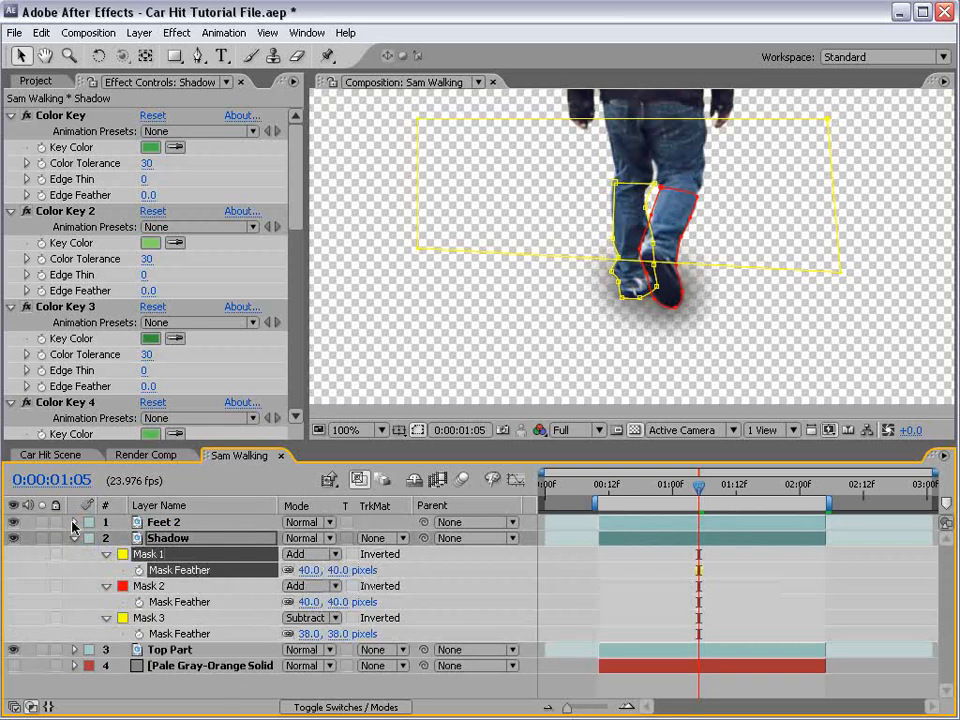
pyautogui.click(74, 538)
pyautogui.click(163, 538)
pyautogui.hotkey('ctrl', 'd')
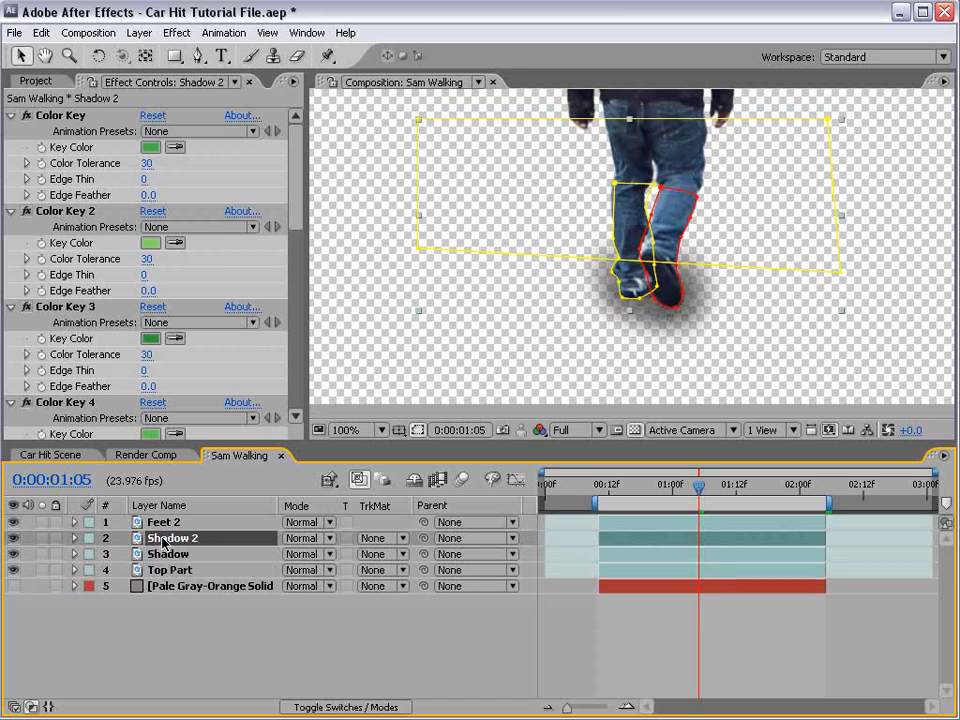
pyautogui.click(507, 653)
pyautogui.moveTo(688, 488)
pyautogui.mouseDown()
pyautogui.moveTo(634, 497)
pyautogui.moveTo(714, 517)
pyautogui.moveTo(746, 505)
pyautogui.moveTo(692, 505)
pyautogui.mouseUp()
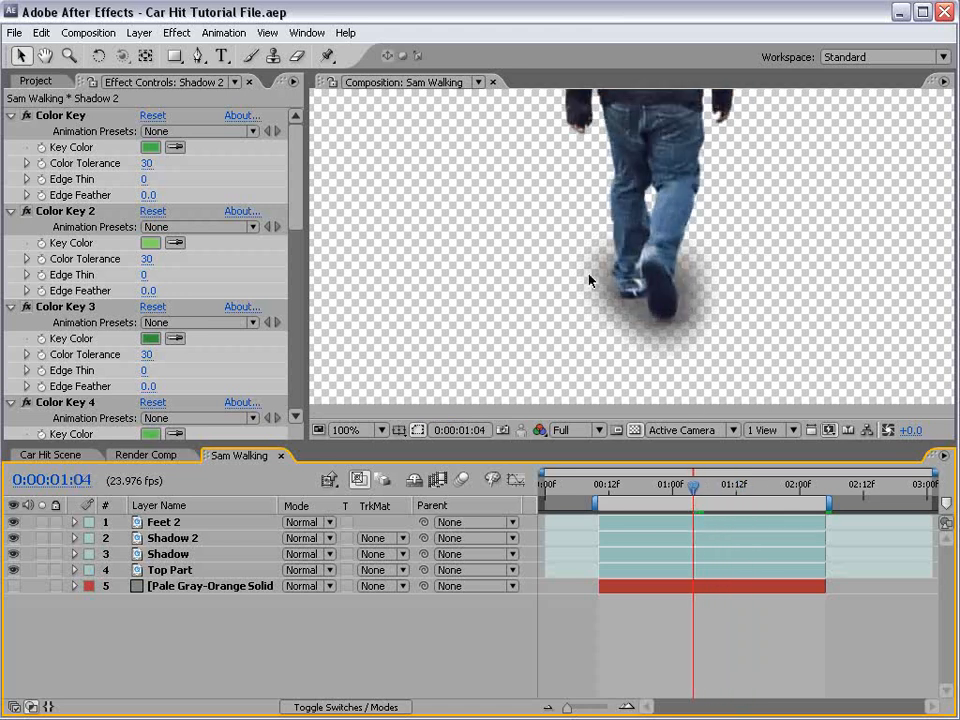
# Step: In Render Comp, set the Sam Walking layer's opacity to 100% and check how the feet blend with the road
pyautogui.click(150, 456)
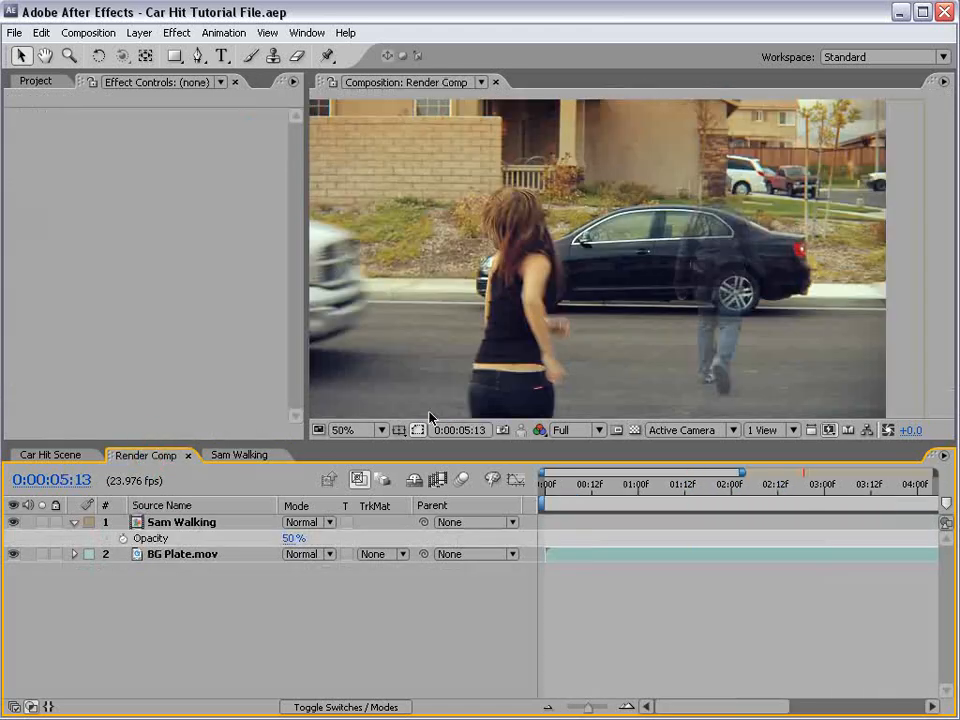
pyautogui.moveTo(762, 300); pyautogui.dragTo(707, 304)
pyautogui.moveTo(776, 590); pyautogui.dragTo(656, 634)
pyautogui.press('-')
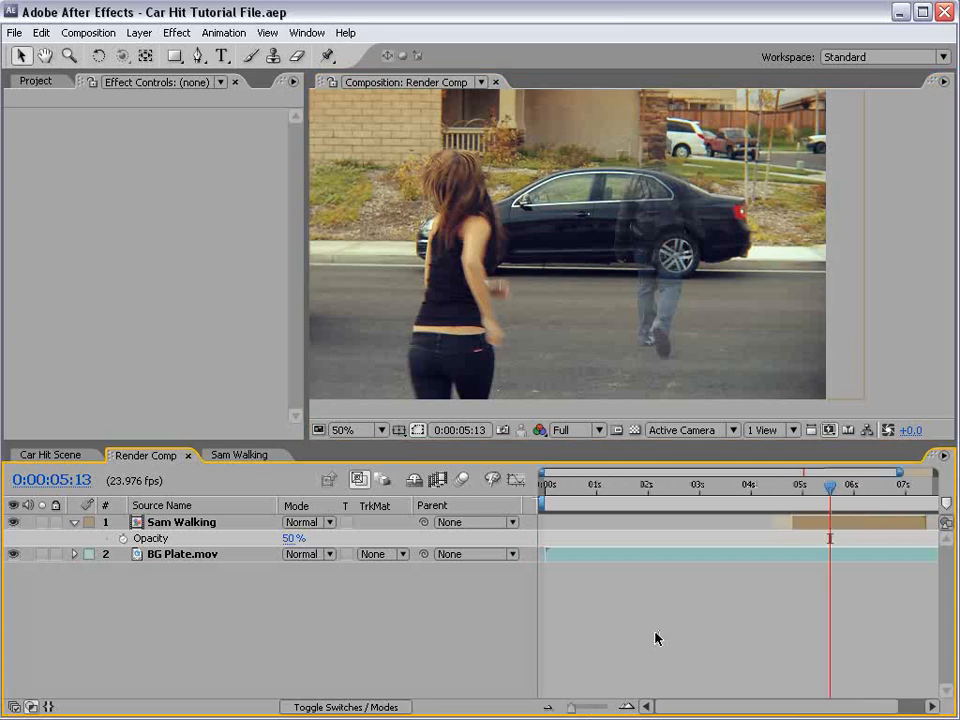
pyautogui.moveTo(769, 597); pyautogui.dragTo(729, 597)
pyautogui.moveTo(284, 543); pyautogui.dragTo(377, 553)
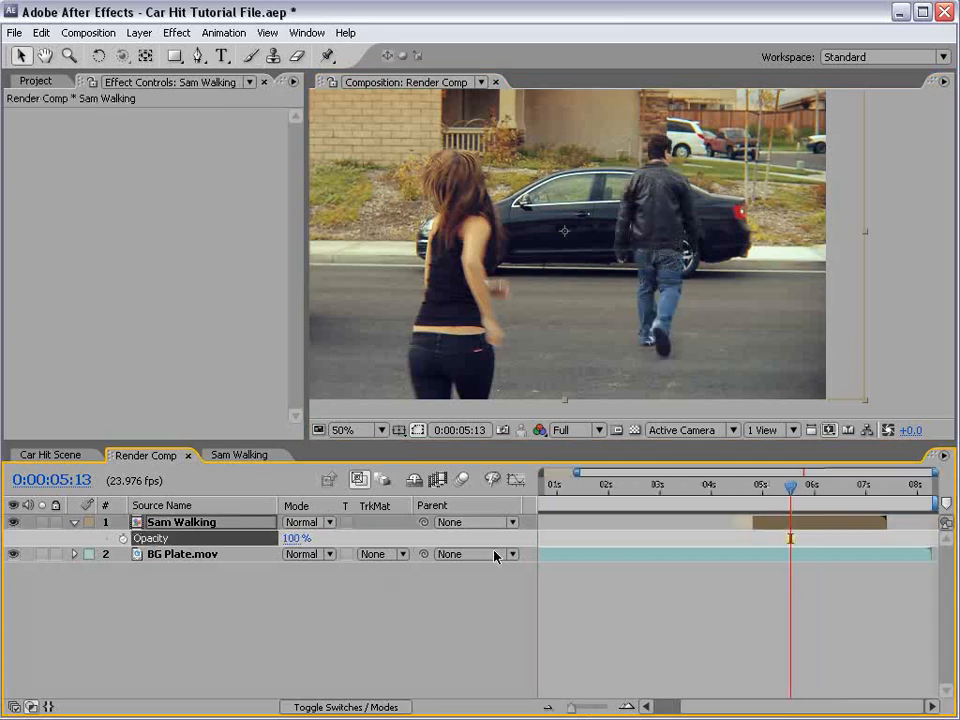
pyautogui.click(726, 630)
pyautogui.scroll(2, 657, 348)
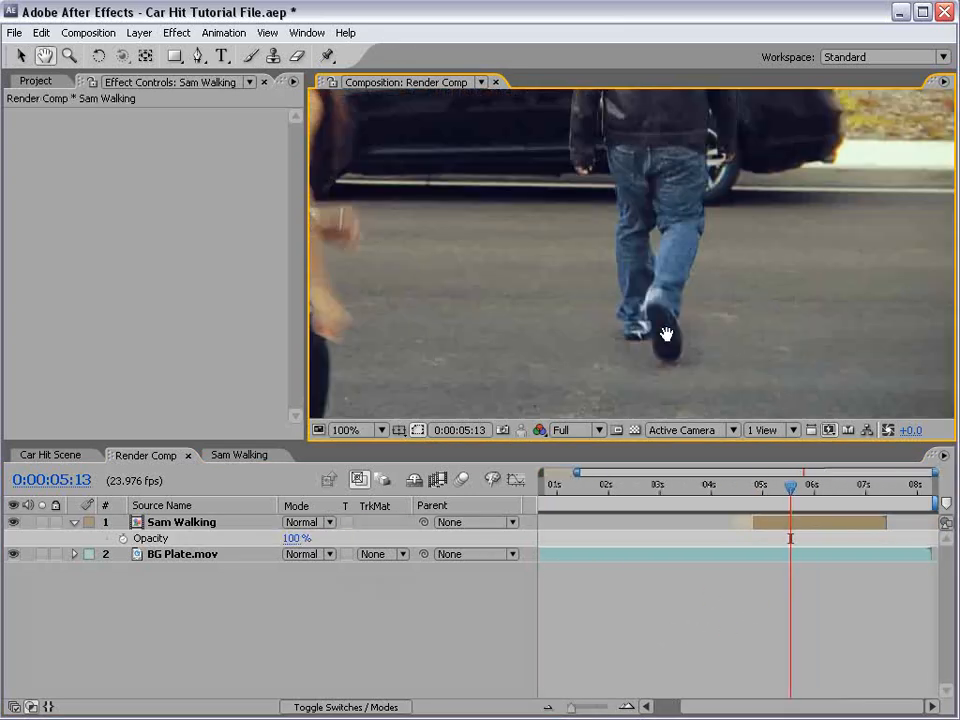
pyautogui.moveTo(791, 487); pyautogui.dragTo(767, 488)
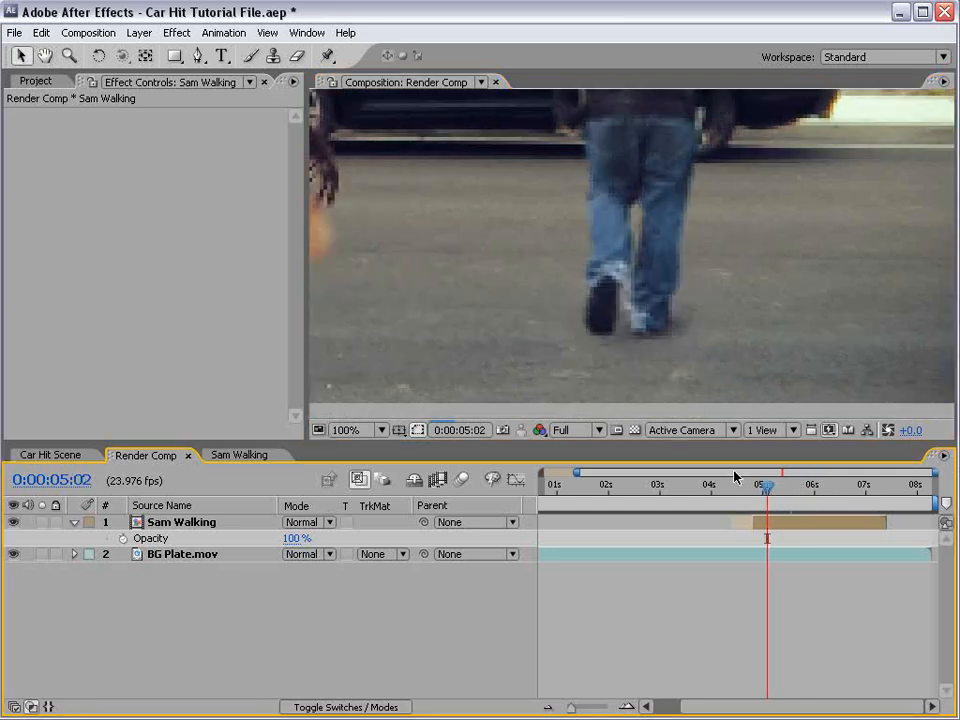
pyautogui.scroll(-2, 643, 345)
pyautogui.click(728, 291)
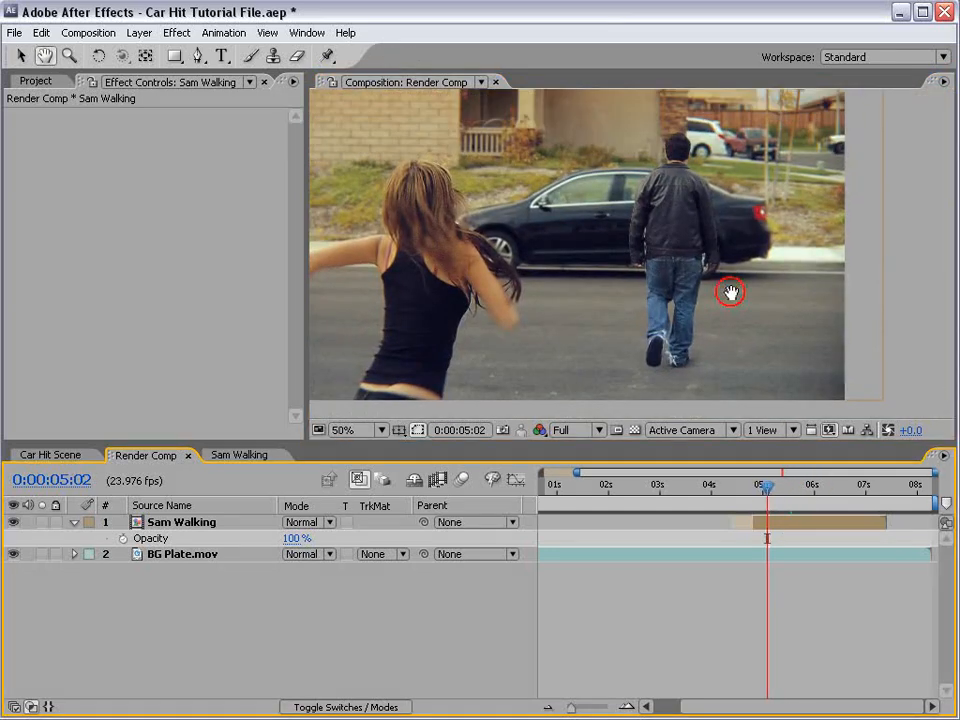
# Step: Pre-compose the Sam Walking layer as Sam Composite, moving all attributes into the new composition
pyautogui.moveTo(767, 492); pyautogui.dragTo(812, 487)
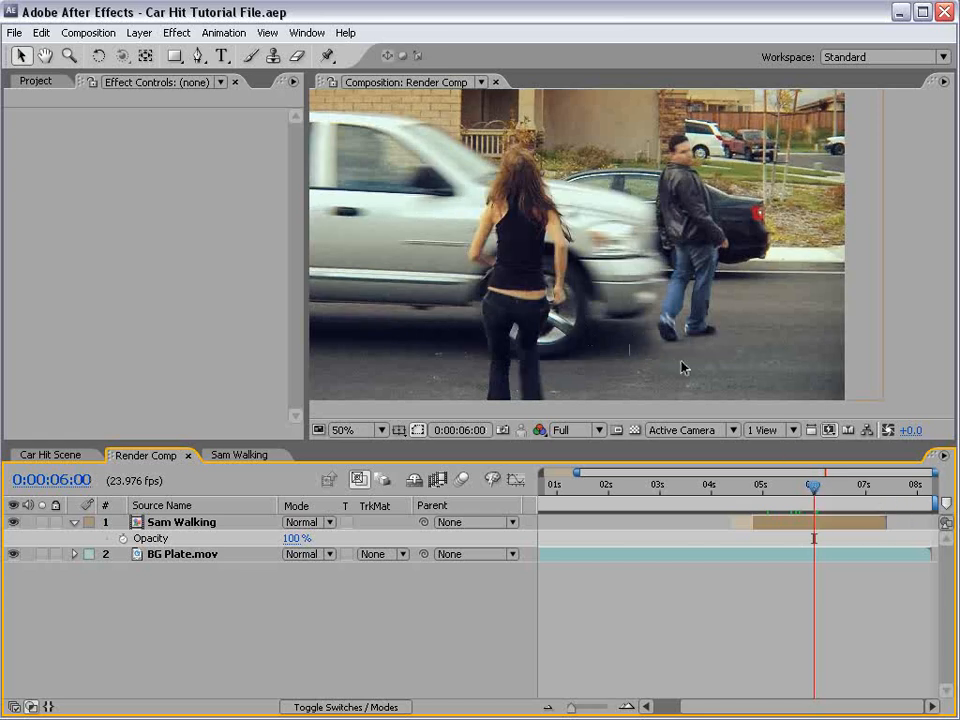
pyautogui.press('pagedown')
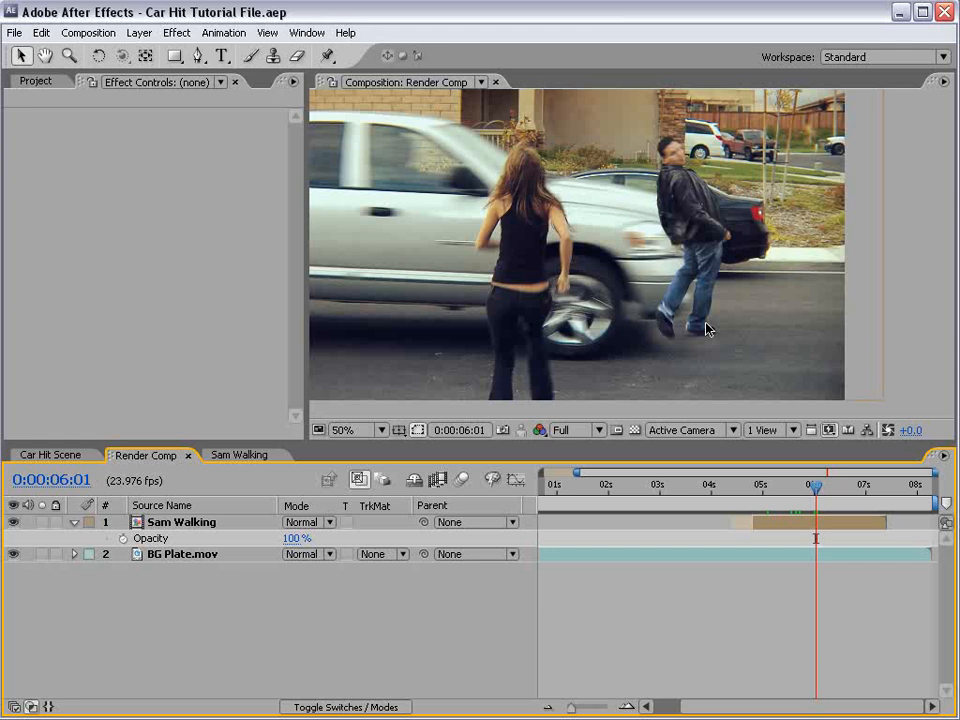
pyautogui.click(756, 524)
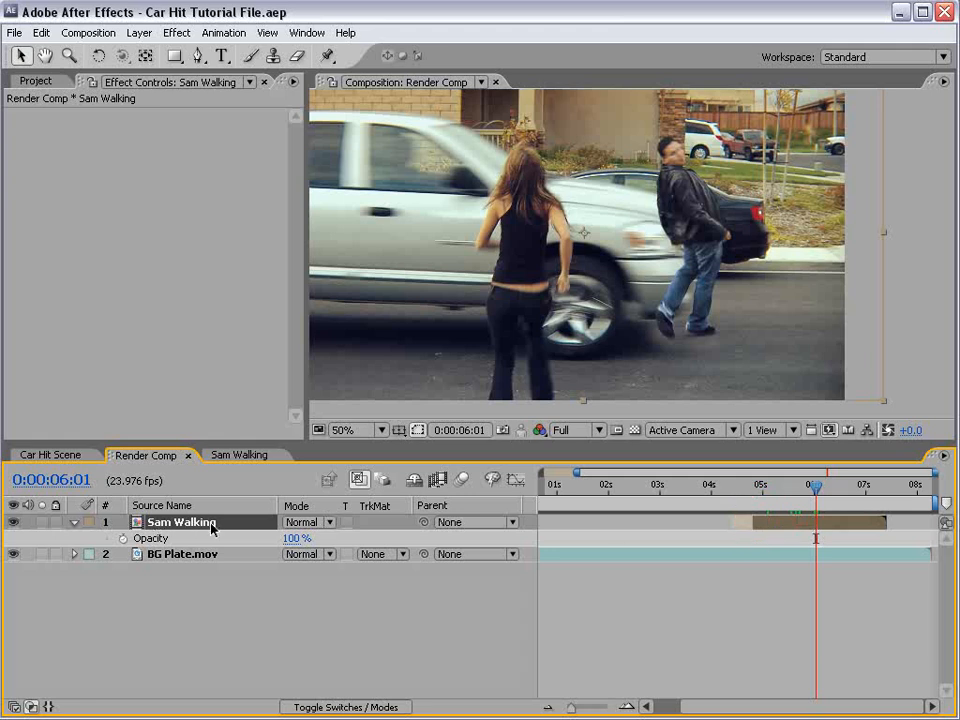
pyautogui.click(139, 32)
pyautogui.click(190, 590)
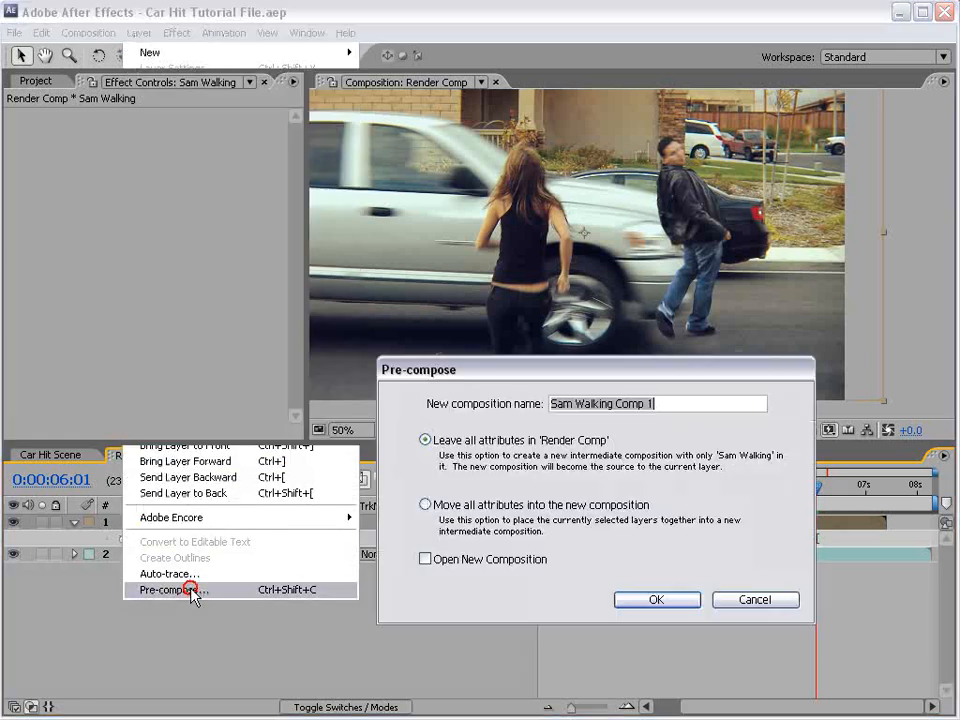
pyautogui.click(424, 505)
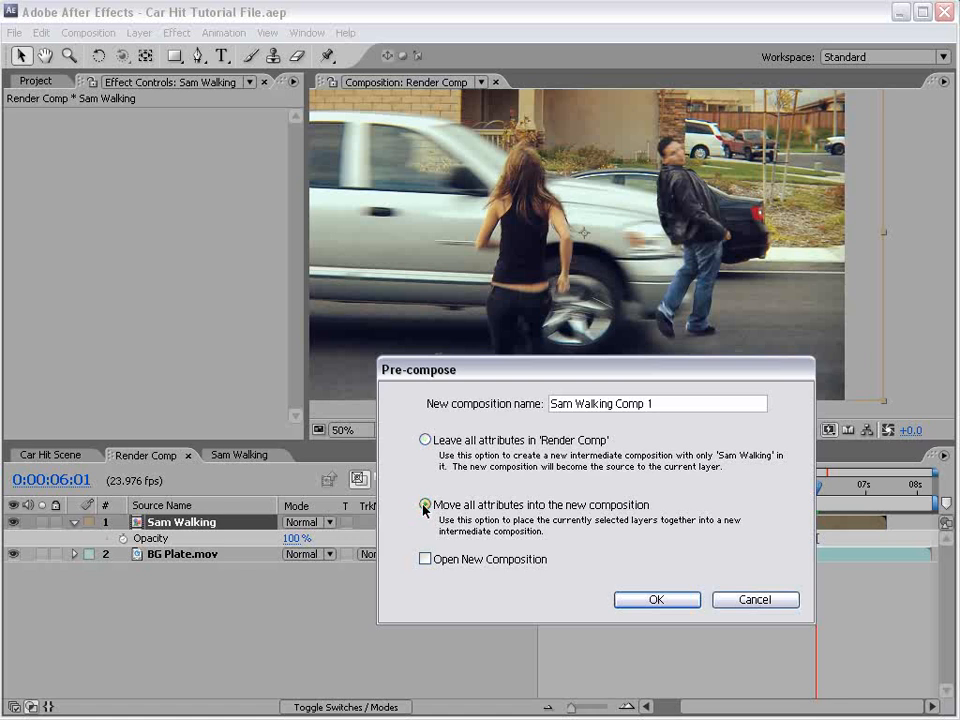
pyautogui.moveTo(579, 372); pyautogui.dragTo(428, 441)
pyautogui.write('Sam Composite')
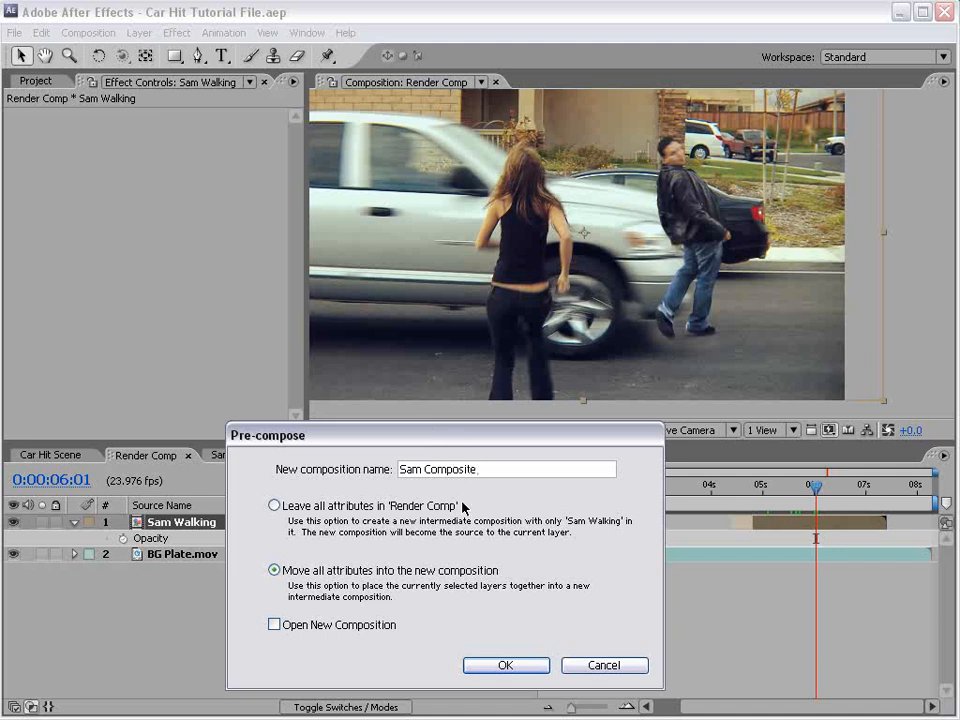
pyautogui.press('Return')
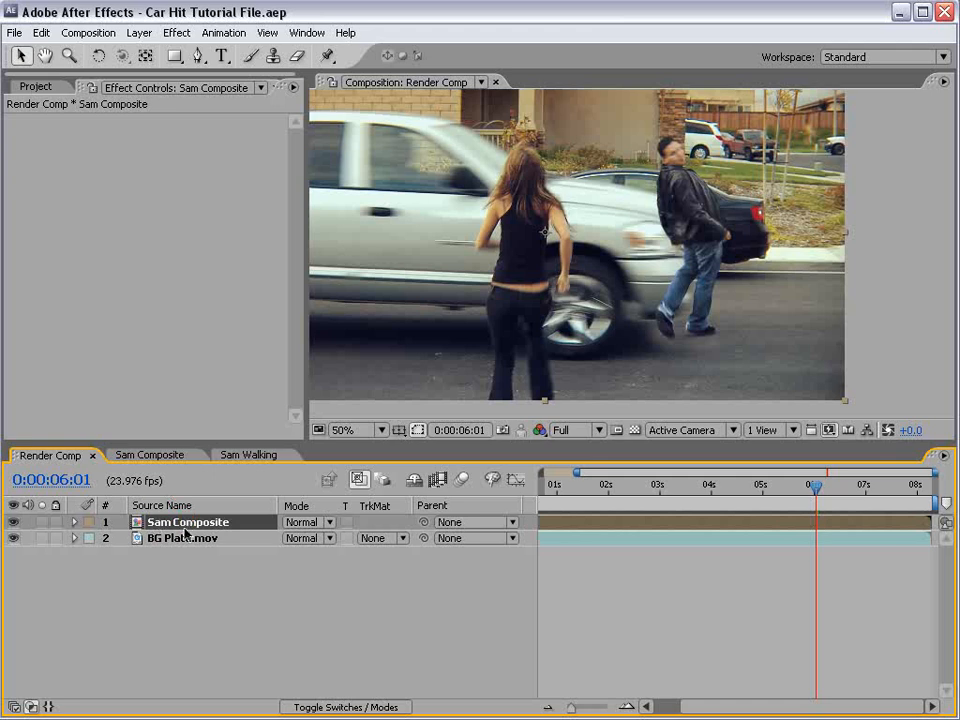
# Step: Compare the timing of the man's walk in the Sam Composite and Sam Walking compositions
pyautogui.click(150, 455)
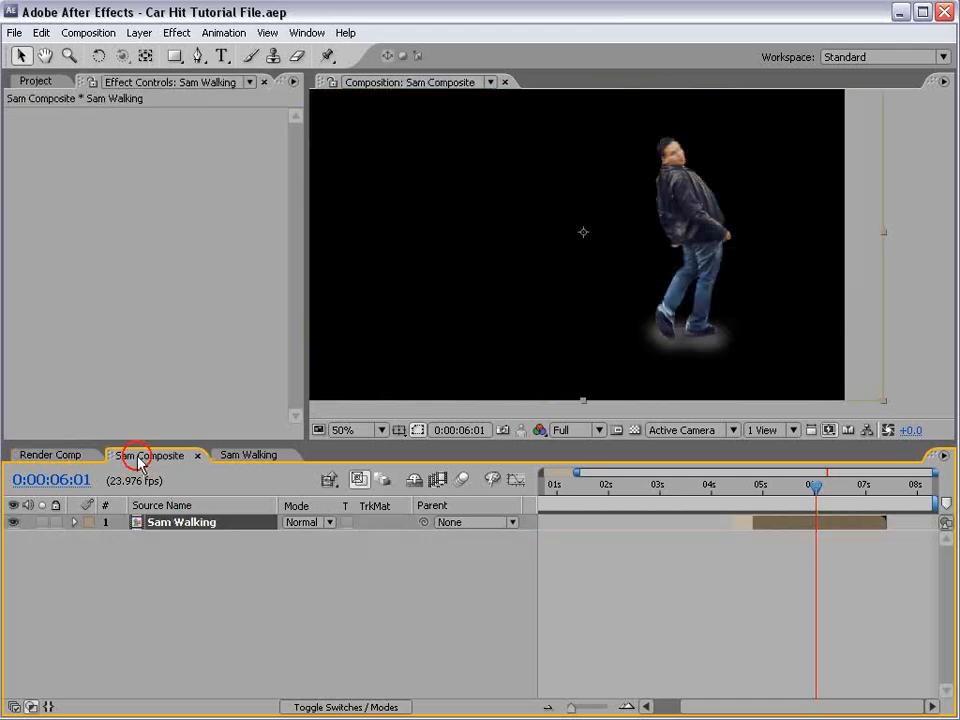
pyautogui.moveTo(785, 491); pyautogui.dragTo(813, 498)
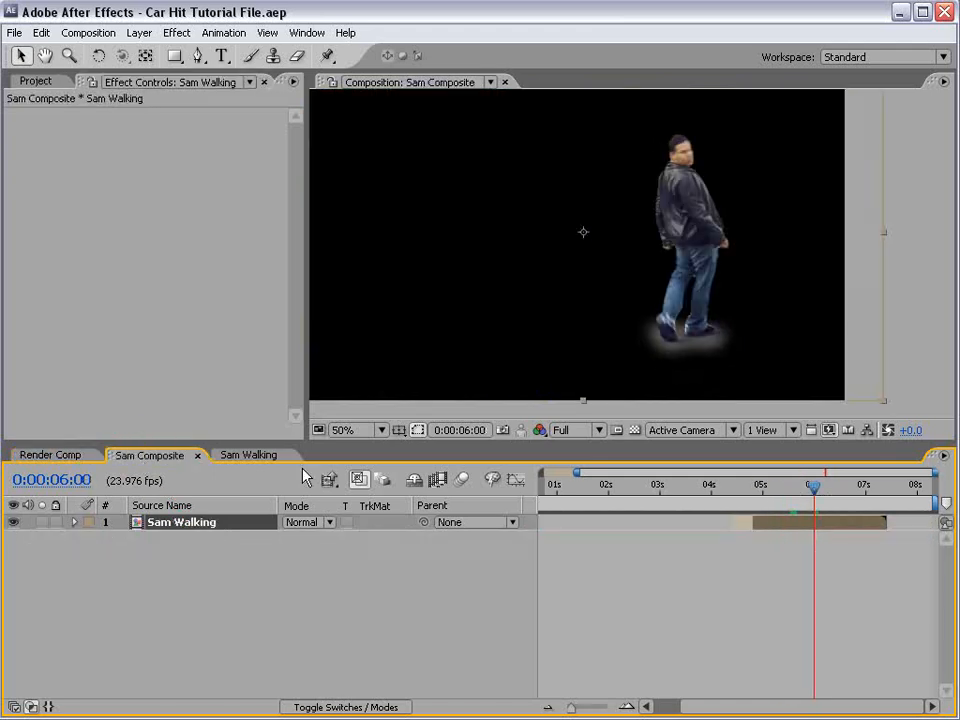
pyautogui.click(247, 456)
pyautogui.moveTo(715, 490); pyautogui.dragTo(659, 490)
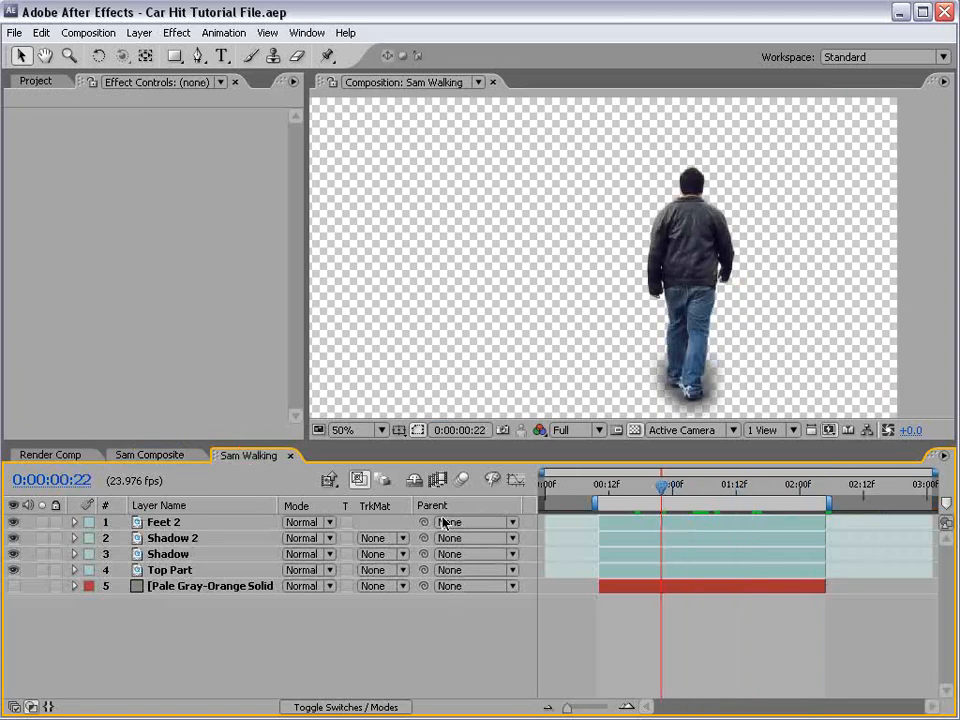
# Step: In Sam Composite, find the moment of impact and split the Sam Walking layer at 0:00:05:23
pyautogui.click(150, 456)
pyautogui.moveTo(762, 500); pyautogui.dragTo(812, 479)
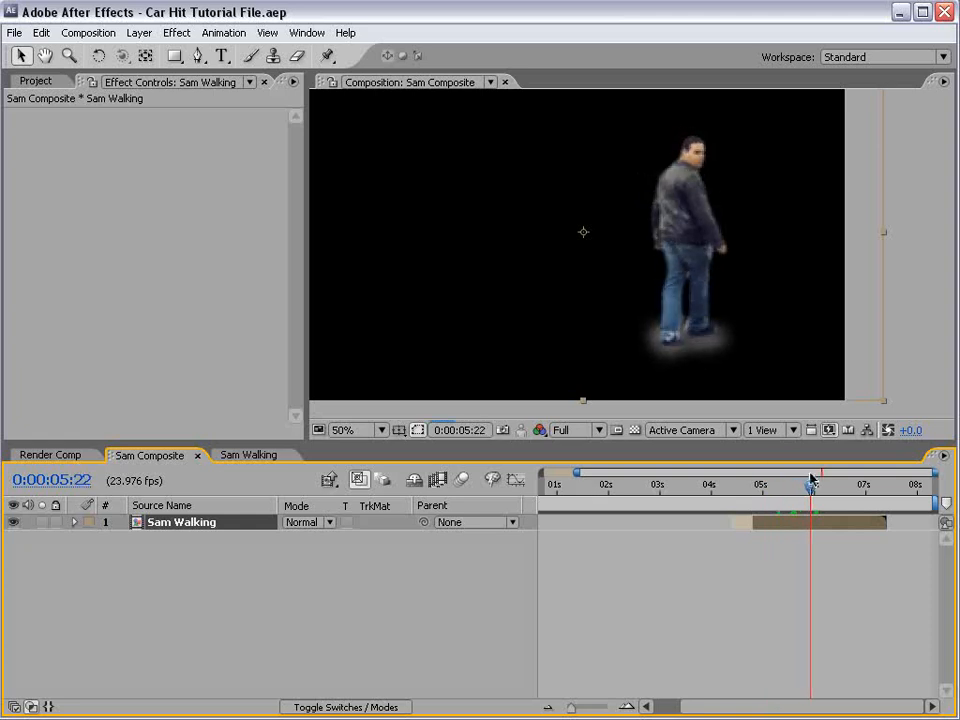
pyautogui.press('pagedown')
pyautogui.press('pageup')
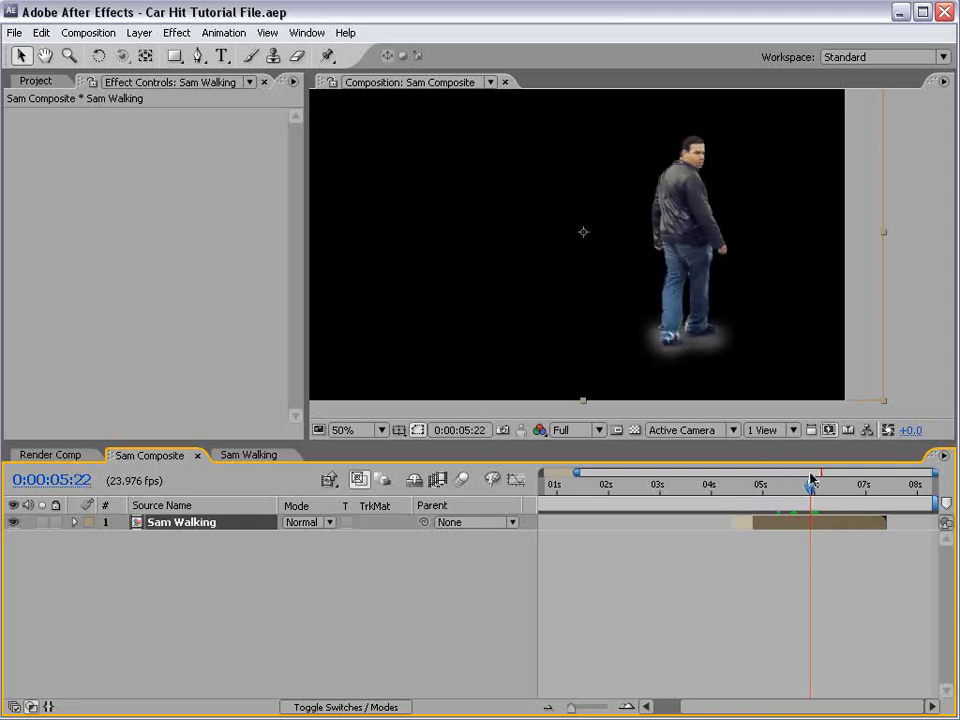
pyautogui.press('pagedown')
pyautogui.press('pagedown')
pyautogui.press('pageup')
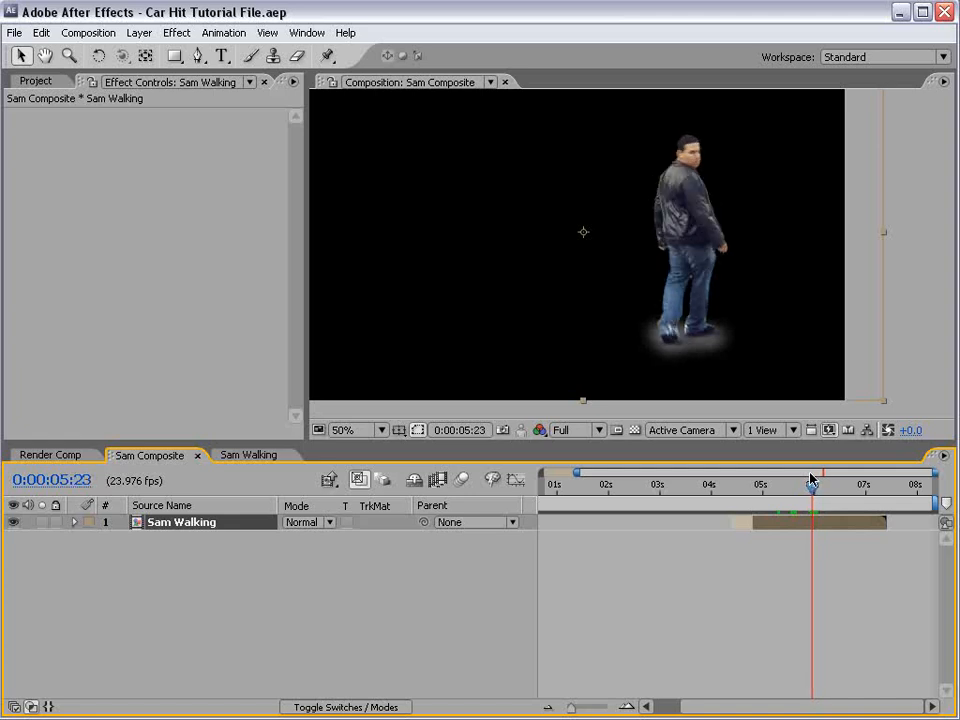
pyautogui.press('=')
pyautogui.press('space')
pyautogui.press('v')
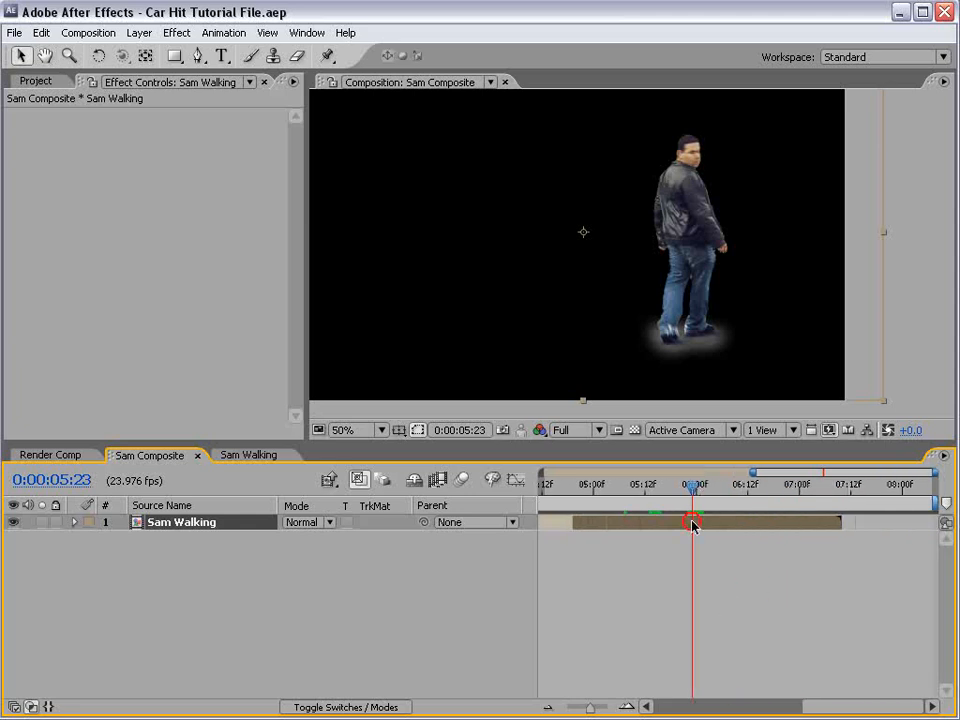
pyautogui.hotkey('ctrl', 'shift', 'd')
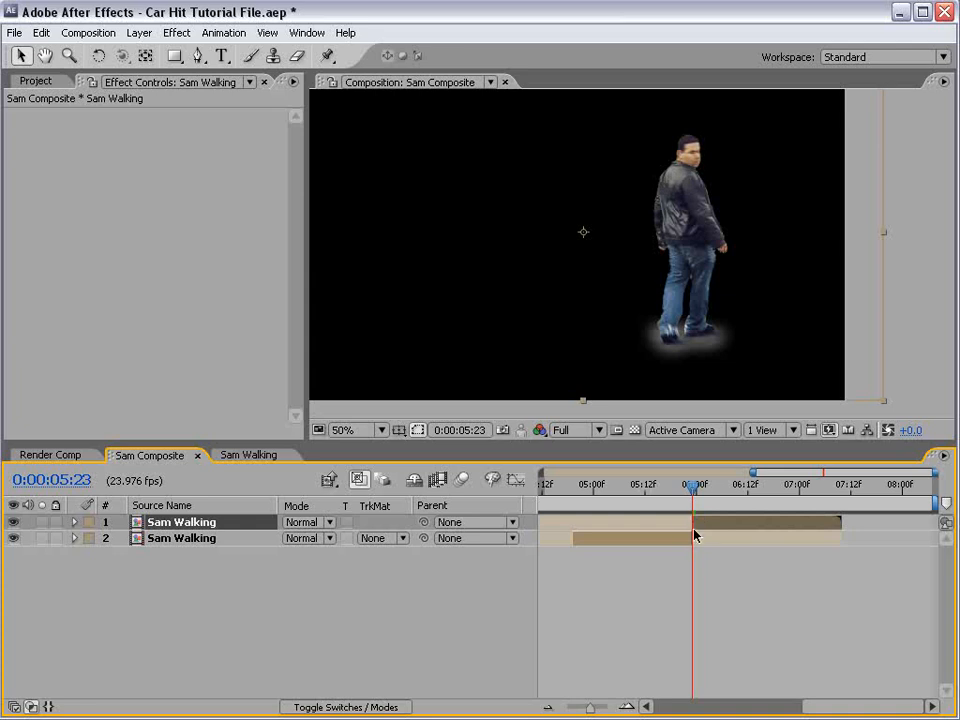
# Step: Examine the frames of the man's walk on both sides of the split in Sam Composite
pyautogui.press('=')
pyautogui.press('=')
pyautogui.press('=')
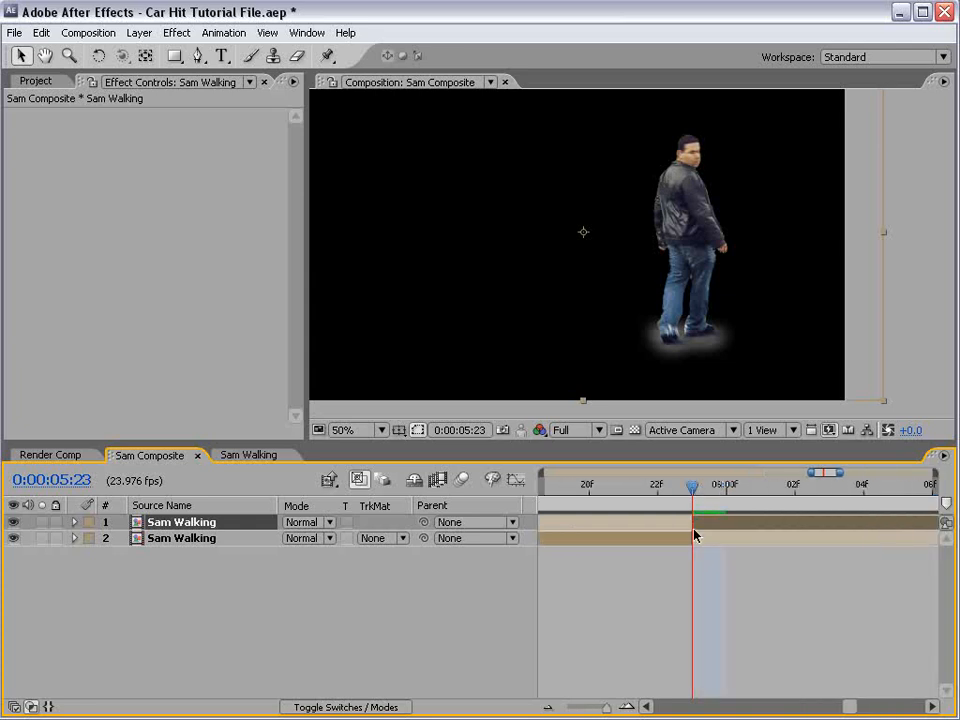
pyautogui.moveTo(692, 525); pyautogui.dragTo(690, 490)
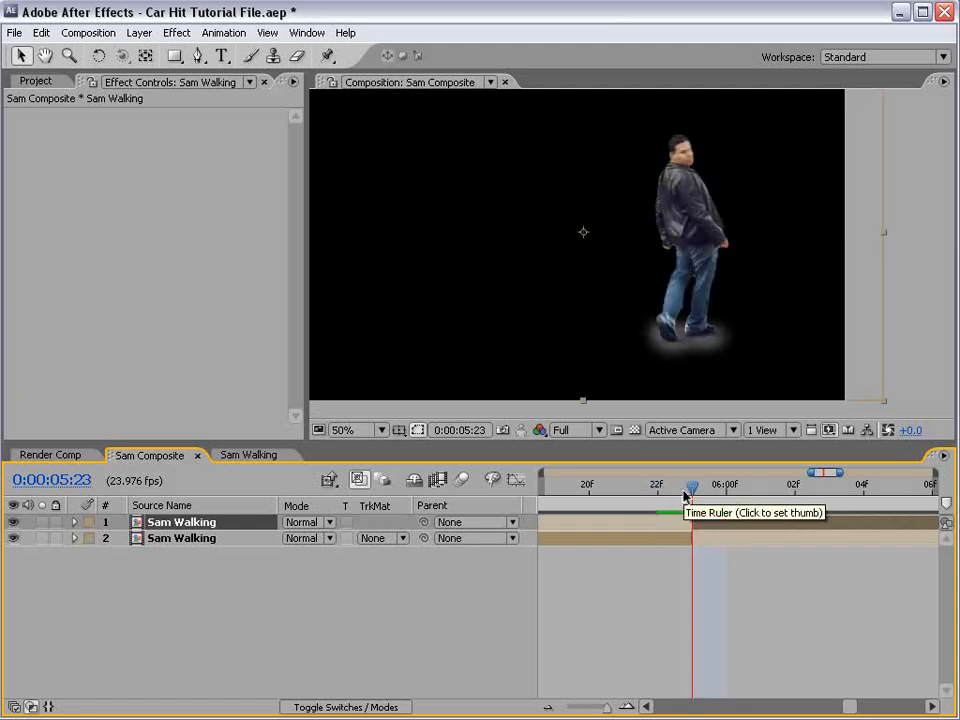
pyautogui.press('-')
pyautogui.press('-')
pyautogui.press('-')
pyautogui.press('-')
pyautogui.moveTo(762, 494)
pyautogui.mouseDown()
pyautogui.moveTo(729, 501)
pyautogui.moveTo(757, 500)
pyautogui.mouseUp()
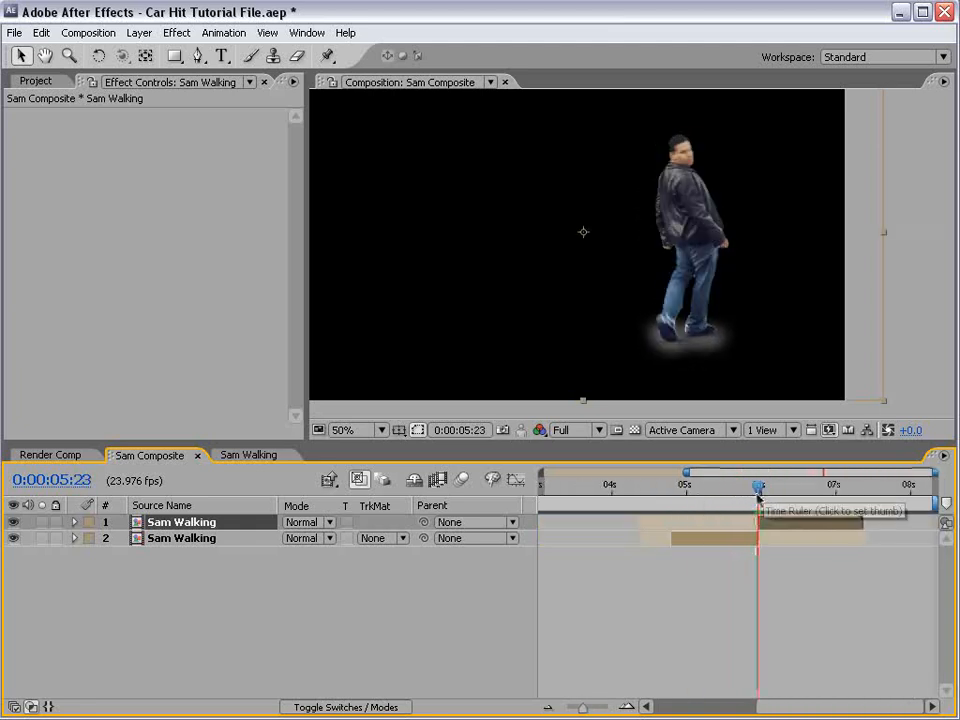
# Step: In Render Comp, check the man's feet and shadow against the truck around 0:00:06:00
pyautogui.click(45, 458)
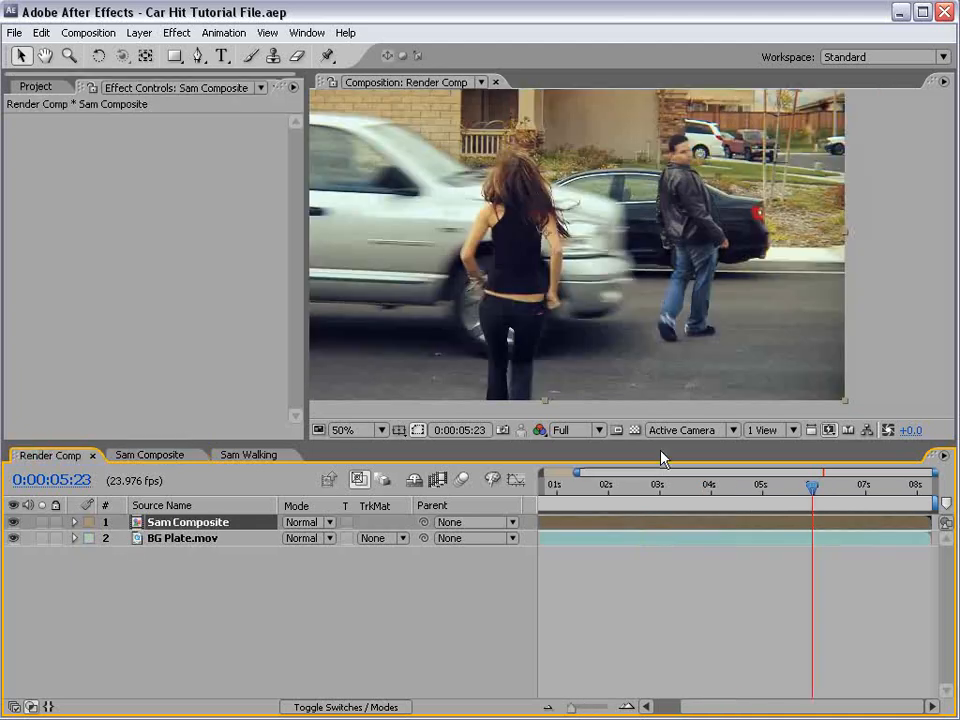
pyautogui.moveTo(819, 492)
pyautogui.mouseDown()
pyautogui.moveTo(765, 499)
pyautogui.moveTo(814, 484)
pyautogui.mouseUp()
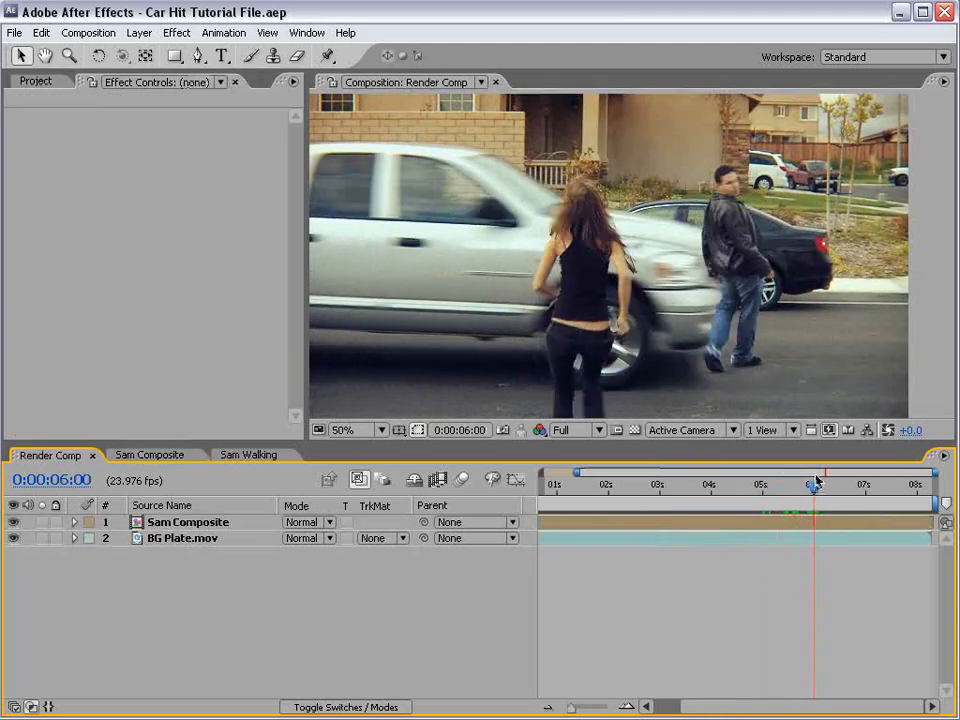
pyautogui.moveTo(697, 372); pyautogui.dragTo(700, 322)
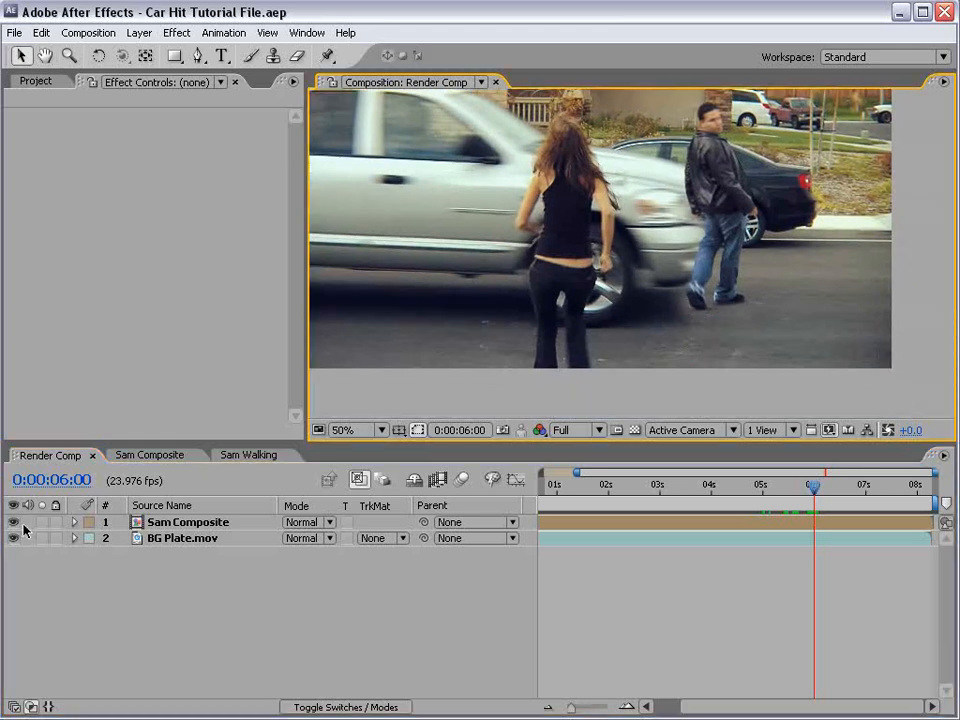
# Step: In the Sam Walking composition, create a 1280 x 720 bright blue solid above the other layers
pyautogui.click(241, 455)
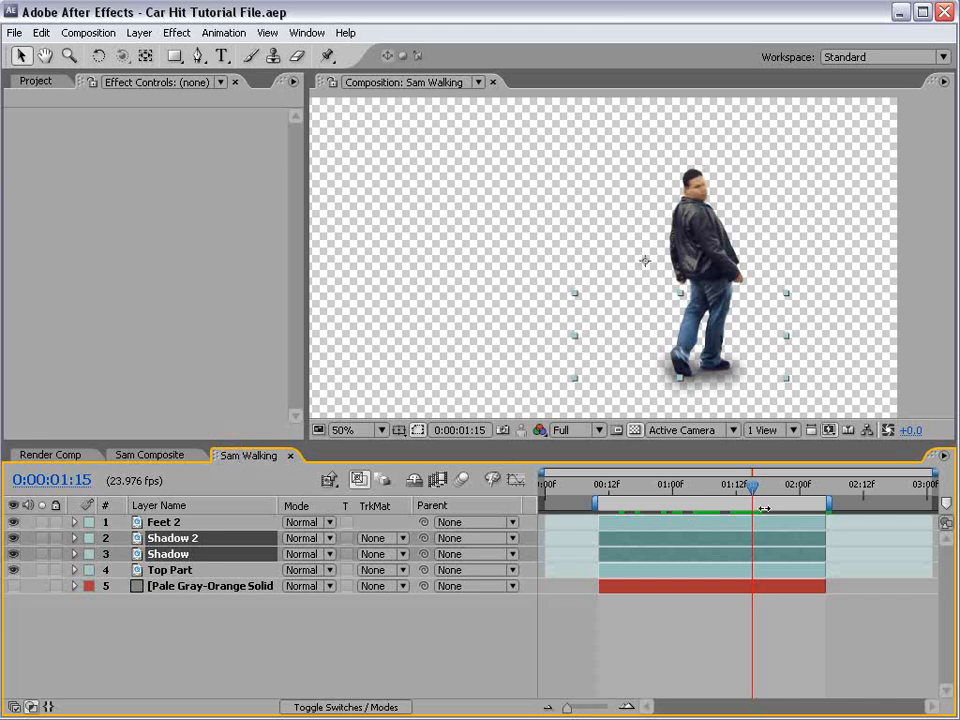
pyautogui.press('space')
pyautogui.moveTo(709, 378); pyautogui.dragTo(673, 311)
pyautogui.scroll(1, 673, 311)
pyautogui.moveTo(707, 355); pyautogui.dragTo(658, 308)
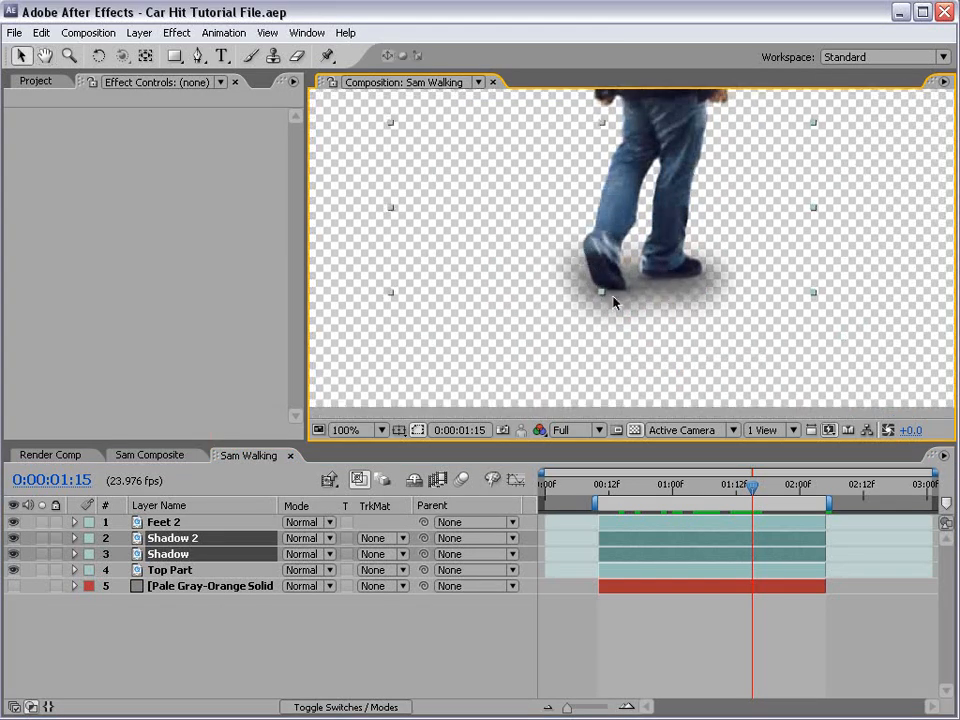
pyautogui.click(665, 630)
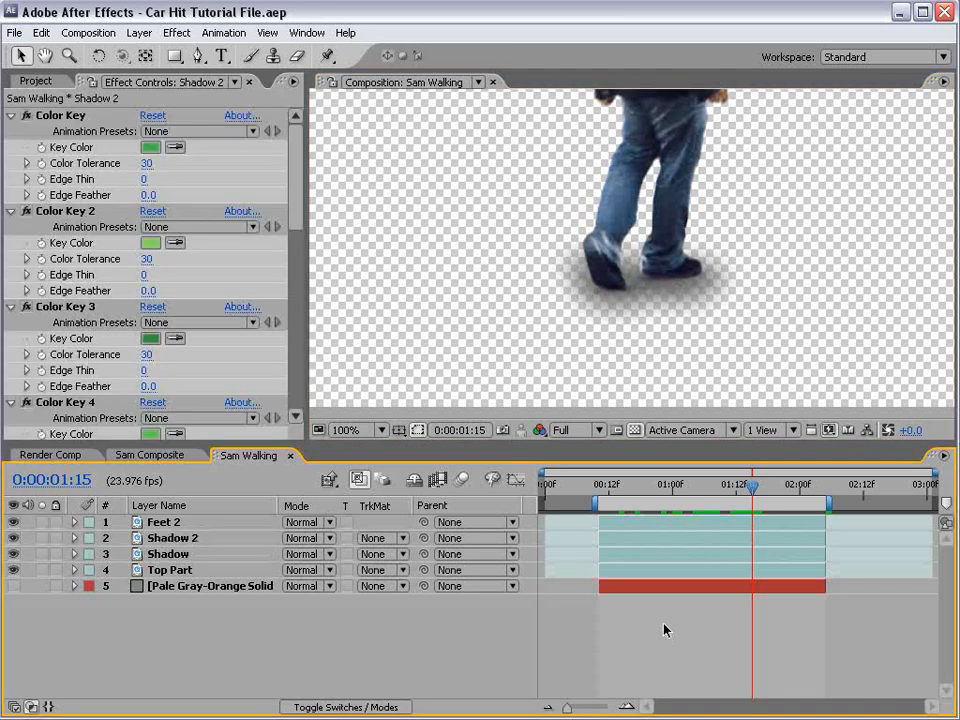
pyautogui.click(139, 32)
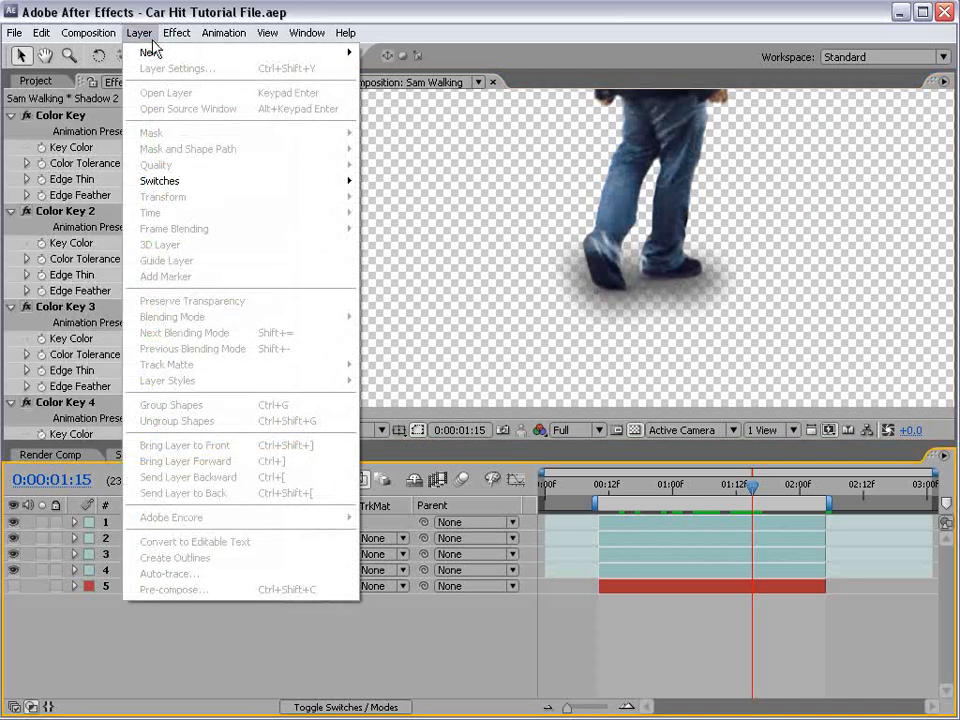
pyautogui.moveTo(152, 52)
pyautogui.click(390, 67)
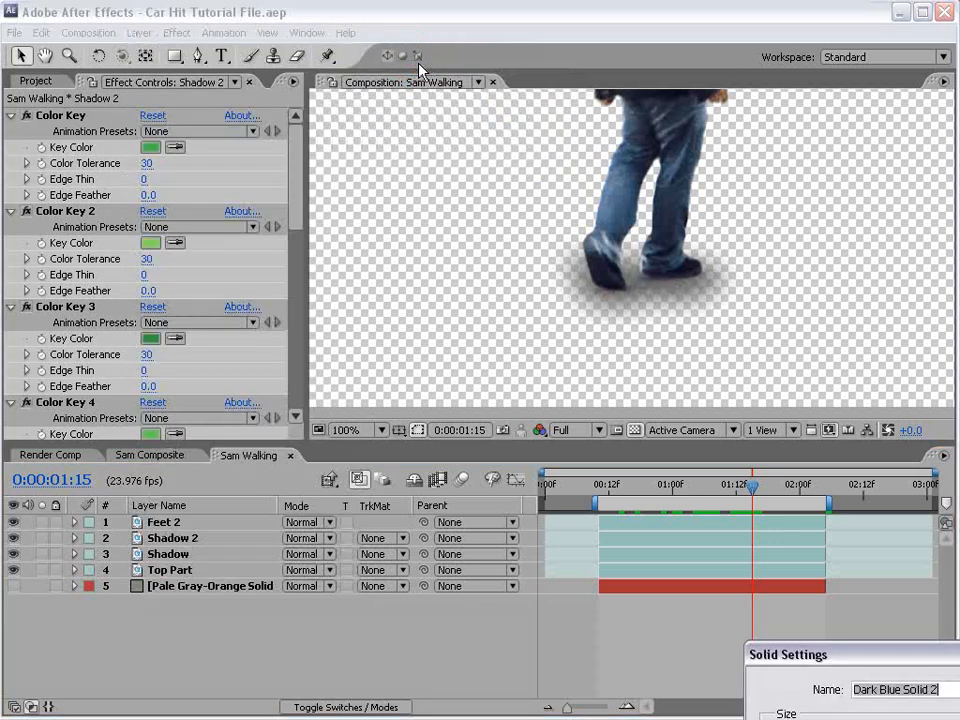
pyautogui.moveTo(856, 657); pyautogui.dragTo(527, 175)
pyautogui.click(505, 476)
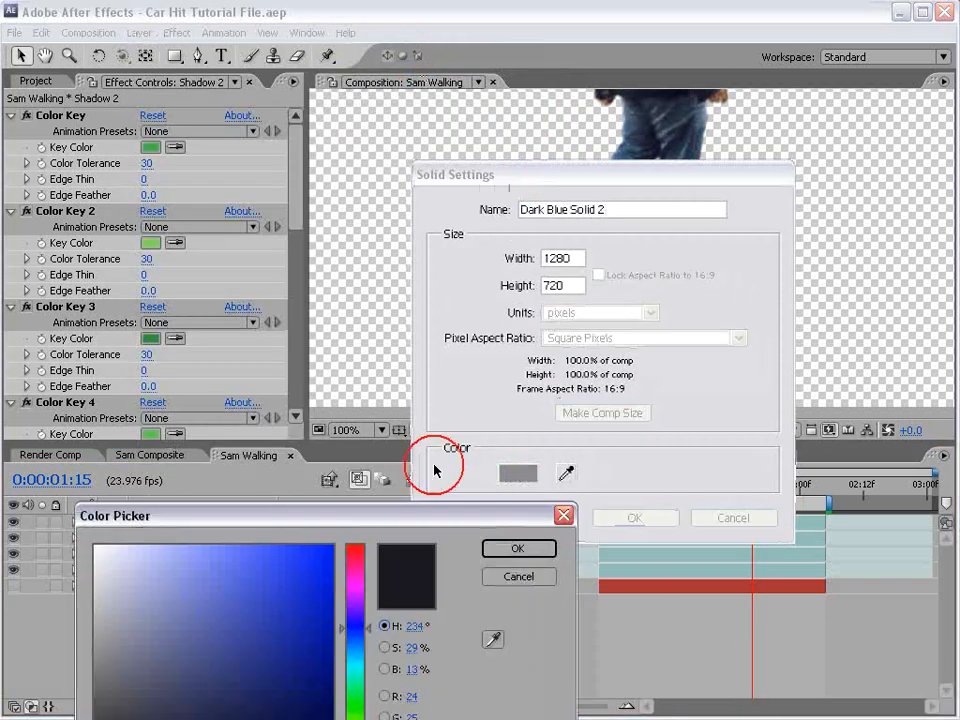
pyautogui.moveTo(326, 562); pyautogui.dragTo(336, 548)
pyautogui.click(532, 549)
pyautogui.click(630, 518)
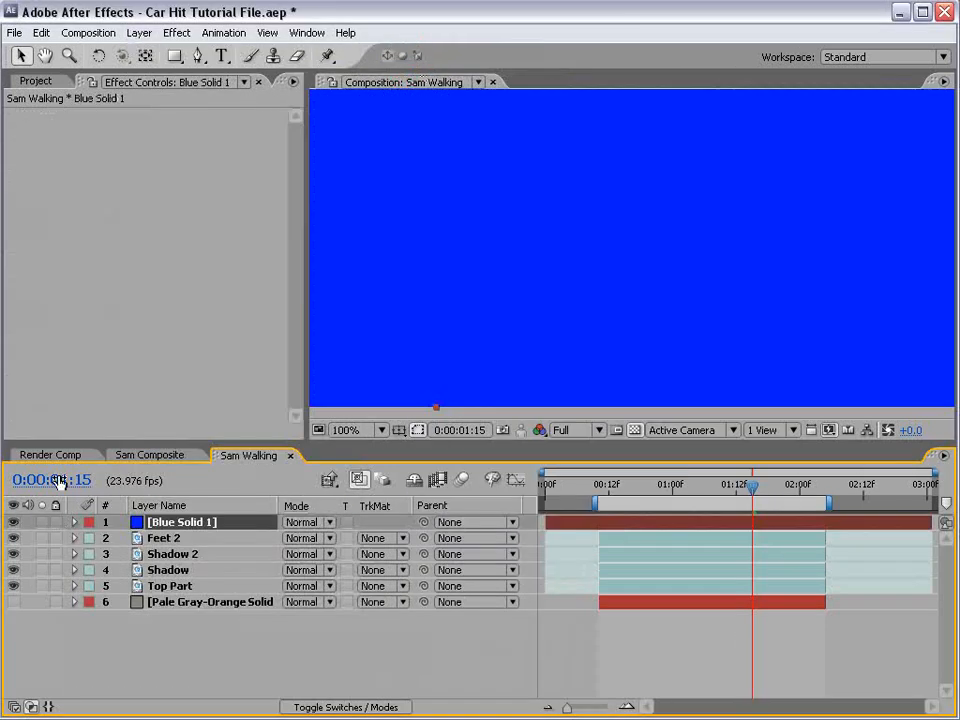
# Step: Hide the blue solid, draw a closed Pen mask on it curving along the man's raised back foot, and show it again
pyautogui.click(13, 522)
pyautogui.click(199, 56)
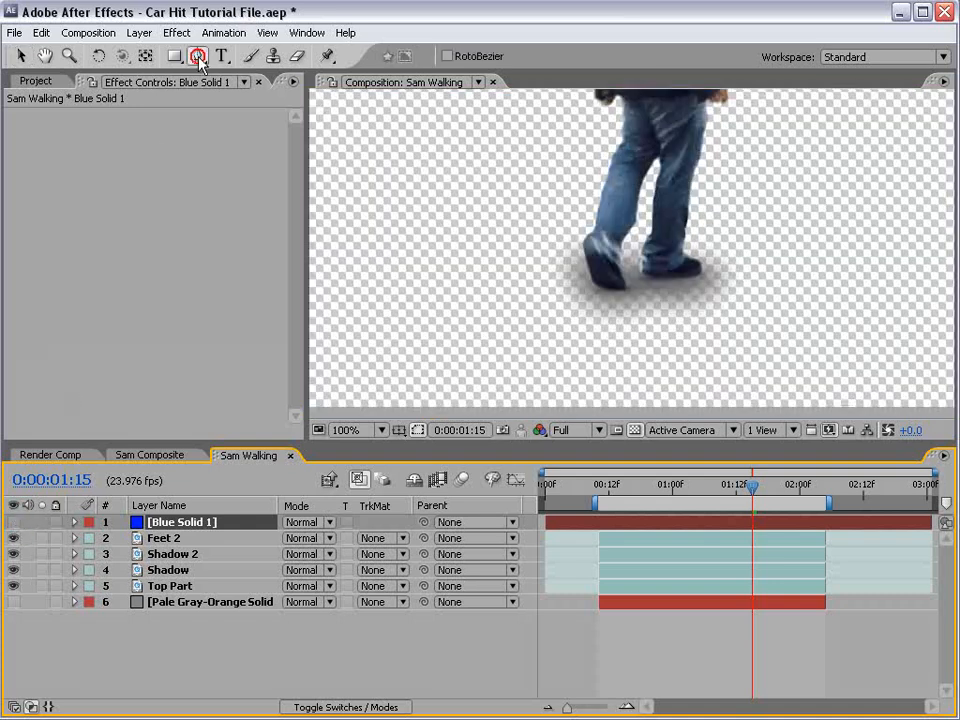
pyautogui.click(549, 135)
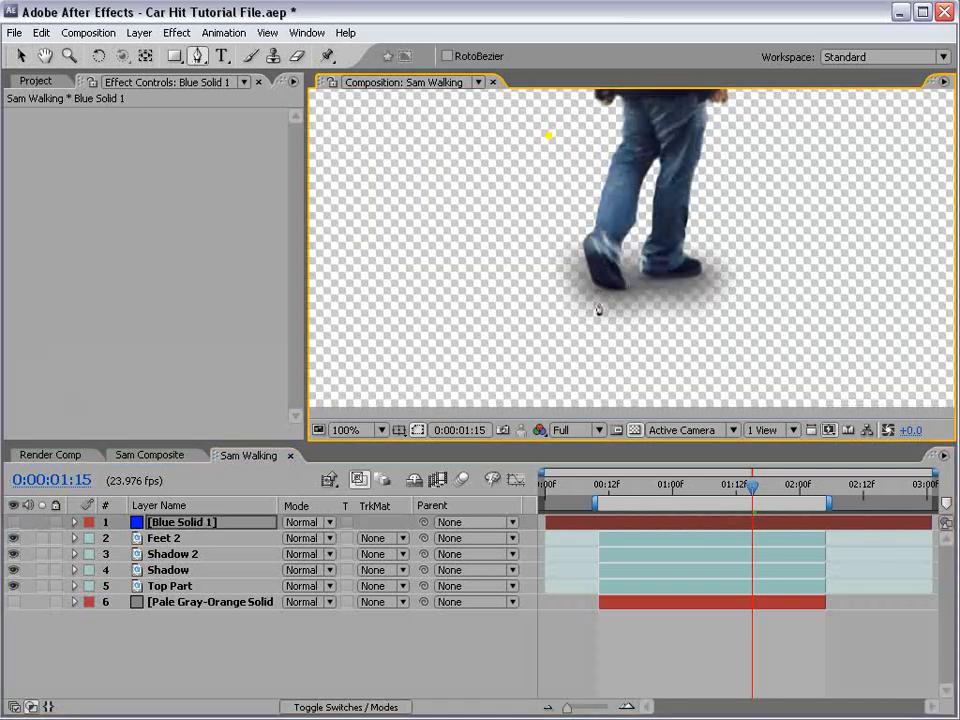
pyautogui.moveTo(605, 302); pyautogui.dragTo(645, 370)
pyautogui.click(579, 387)
pyautogui.click(449, 359)
pyautogui.click(416, 293)
pyautogui.click(431, 178)
pyautogui.click(549, 135)
pyautogui.click(13, 521)
# Step: Feather the blue solid's mask by 8 pixels and set the layer's blending mode to Silhouette
pyautogui.press('f')
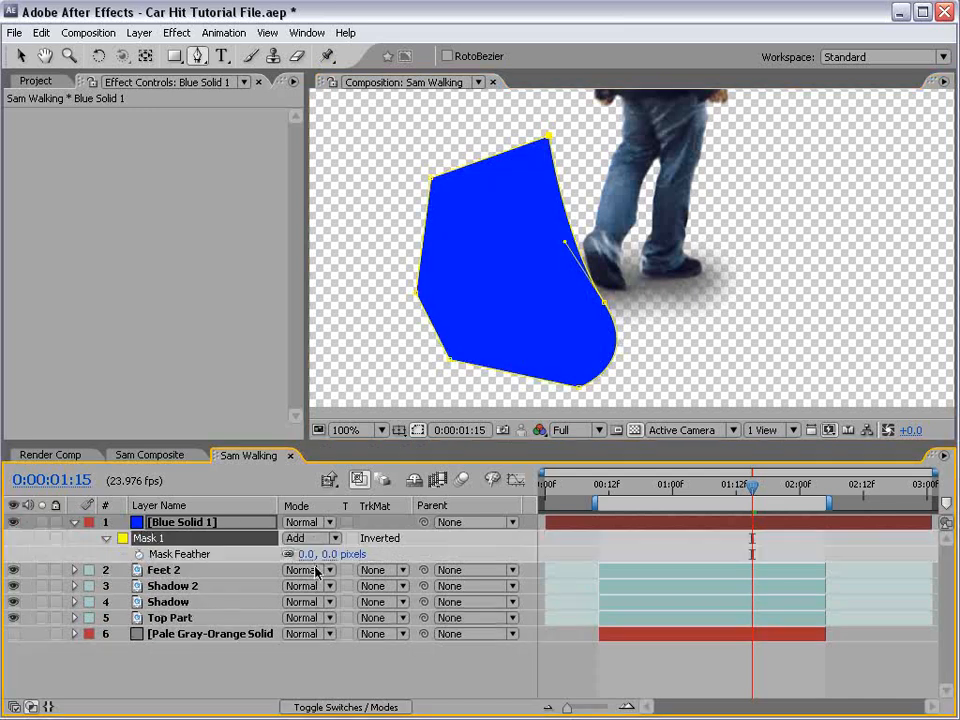
pyautogui.moveTo(330, 563); pyautogui.dragTo(346, 563)
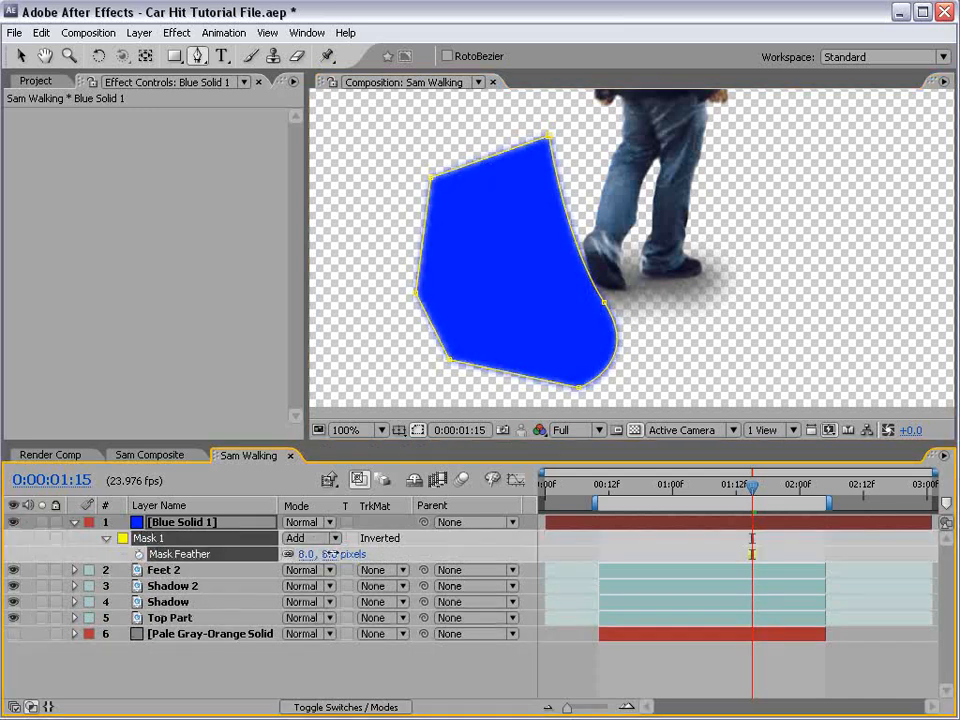
pyautogui.click(302, 520)
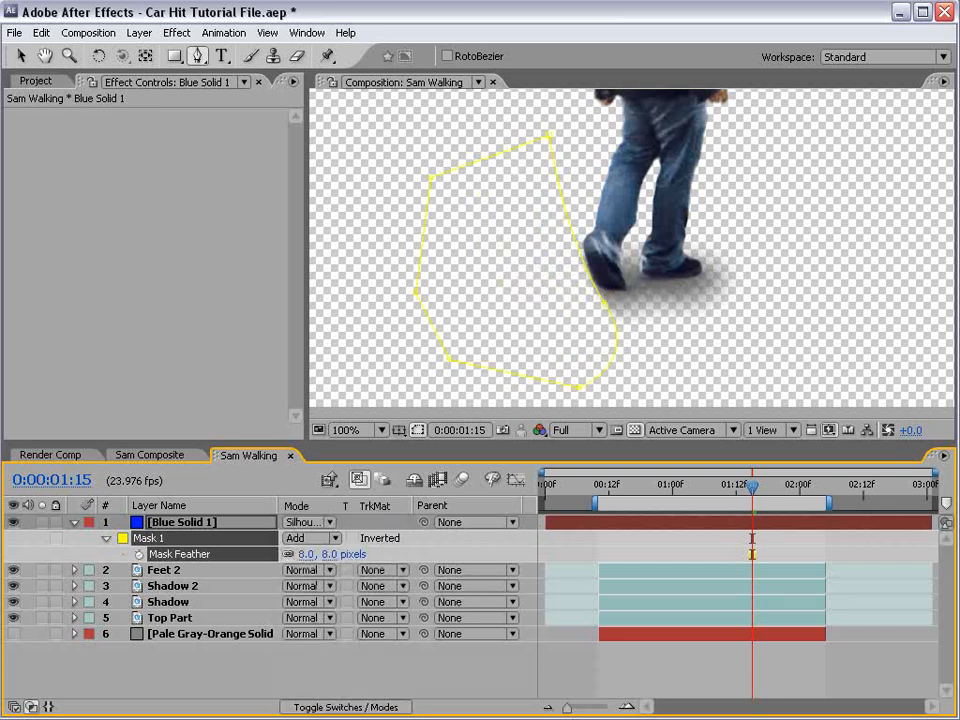
pyautogui.click(643, 546)
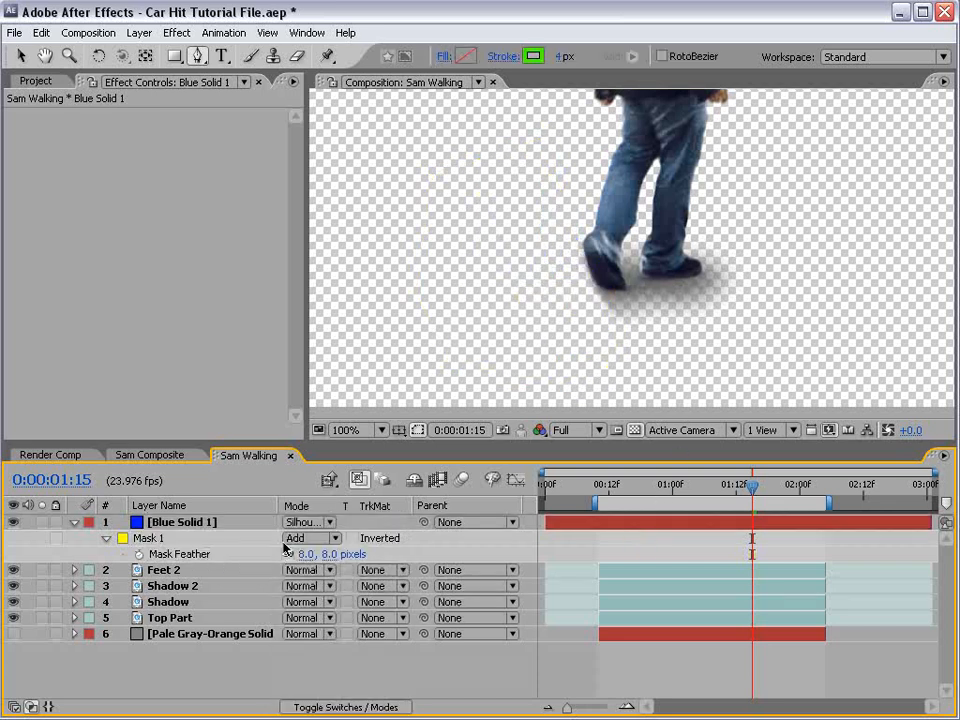
# Step: Switch the blue solid to Normal blending and back to Silhouette to compare the cut-out shadow
pyautogui.click(309, 521)
pyautogui.click(365, 572)
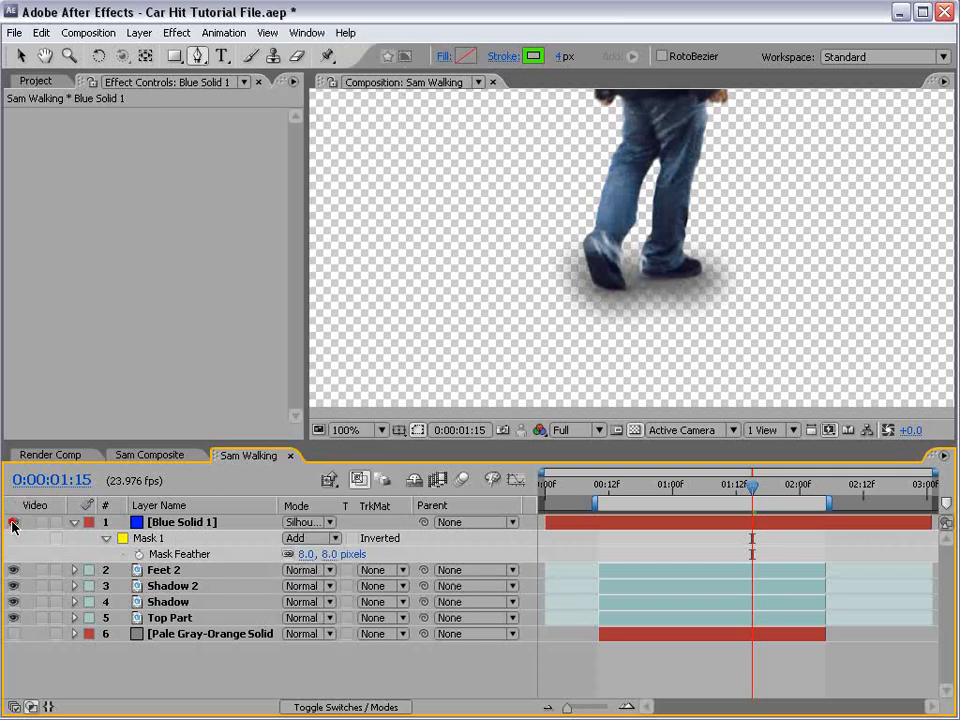
pyautogui.click(172, 524)
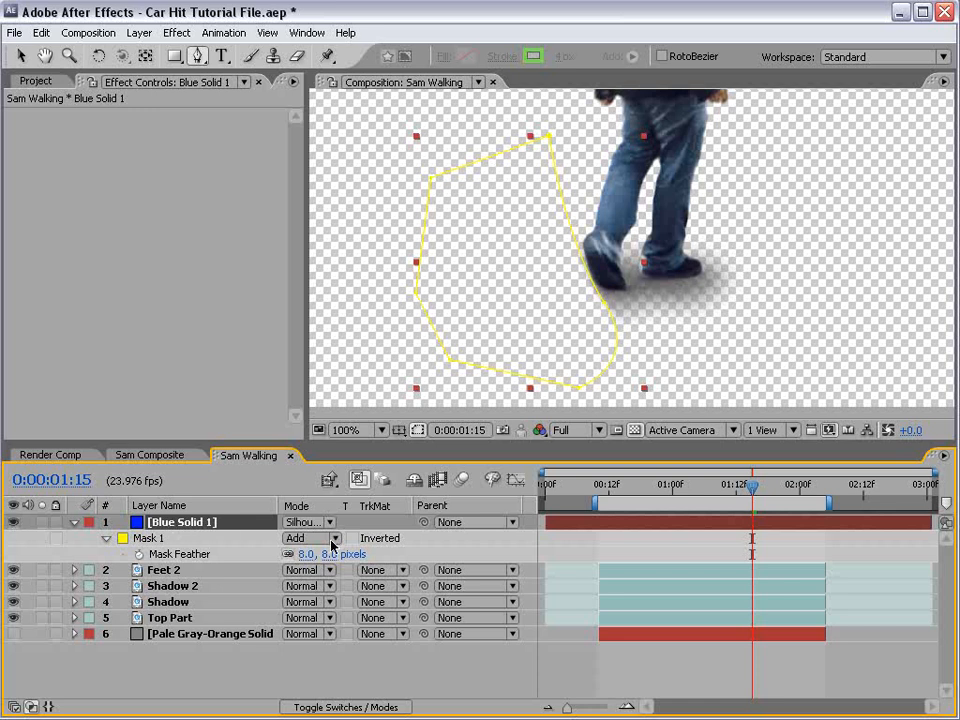
pyautogui.click(310, 522)
pyautogui.click(320, 9)
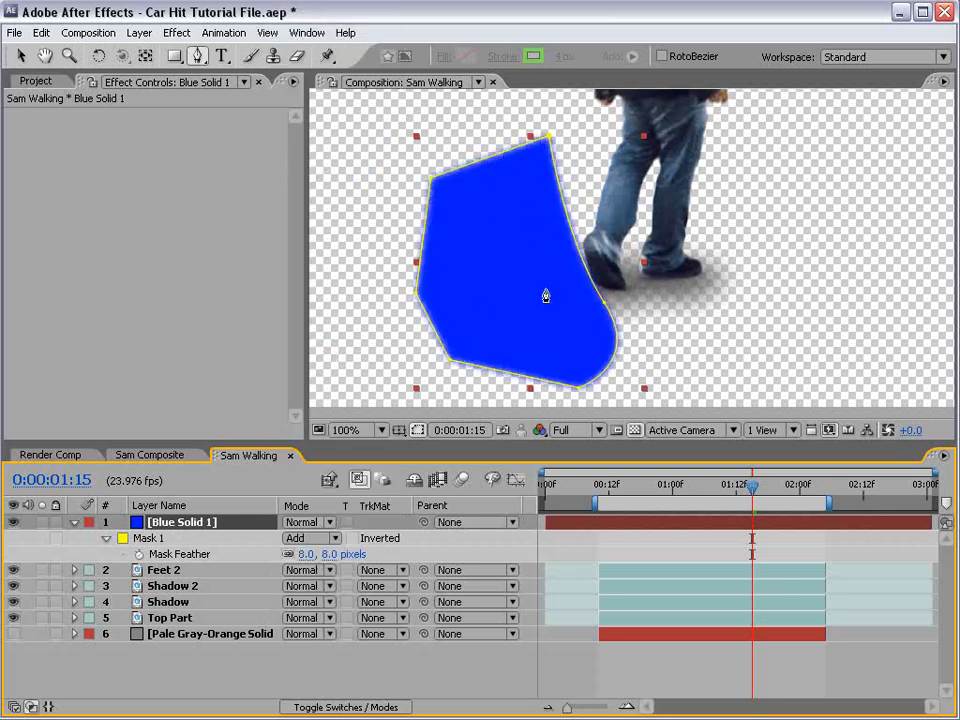
pyautogui.click(298, 525)
pyautogui.click(320, 716)
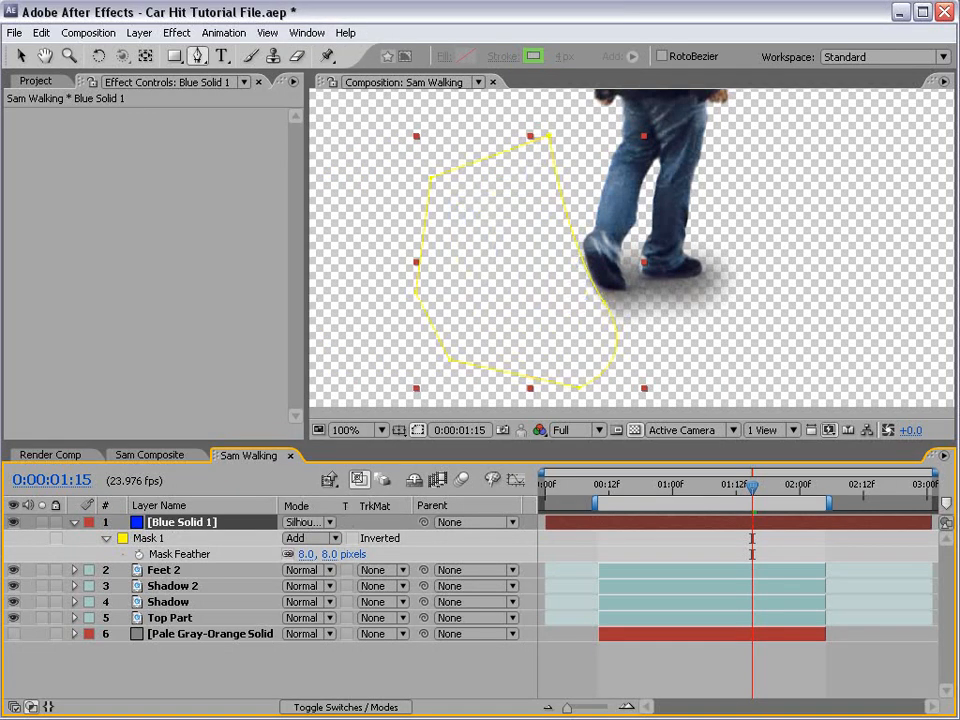
# Step: Show all of Mask 1's properties on the blue solid and keyframe its Mask Path at 0:00:01:15
pyautogui.click(596, 302)
pyautogui.moveTo(596, 302); pyautogui.dragTo(604, 310)
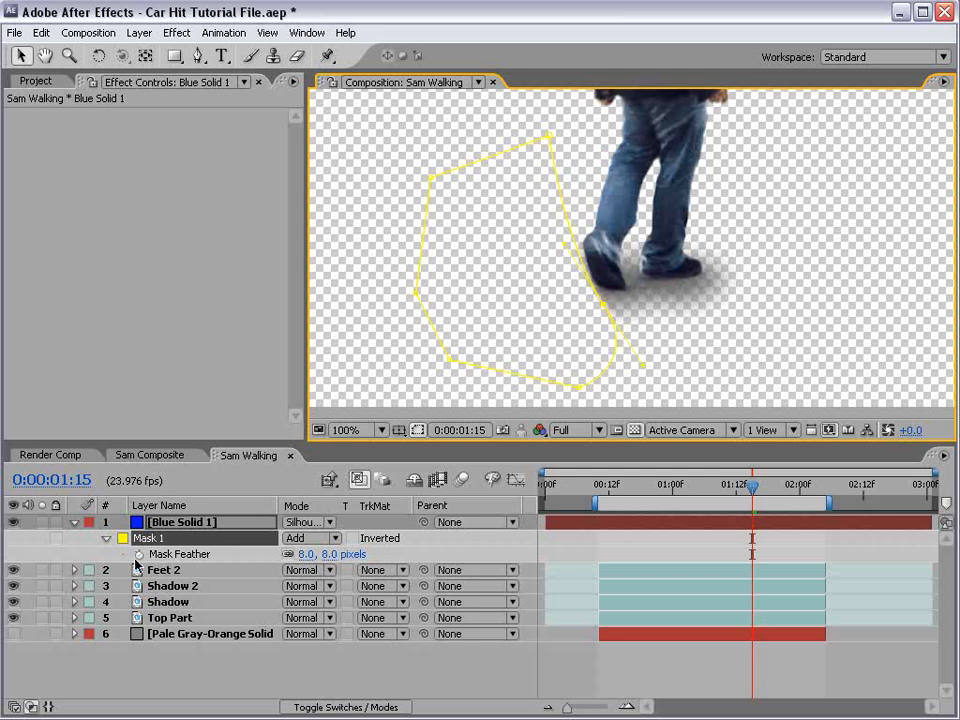
pyautogui.press('m')
pyautogui.press('m')
pyautogui.press('m')
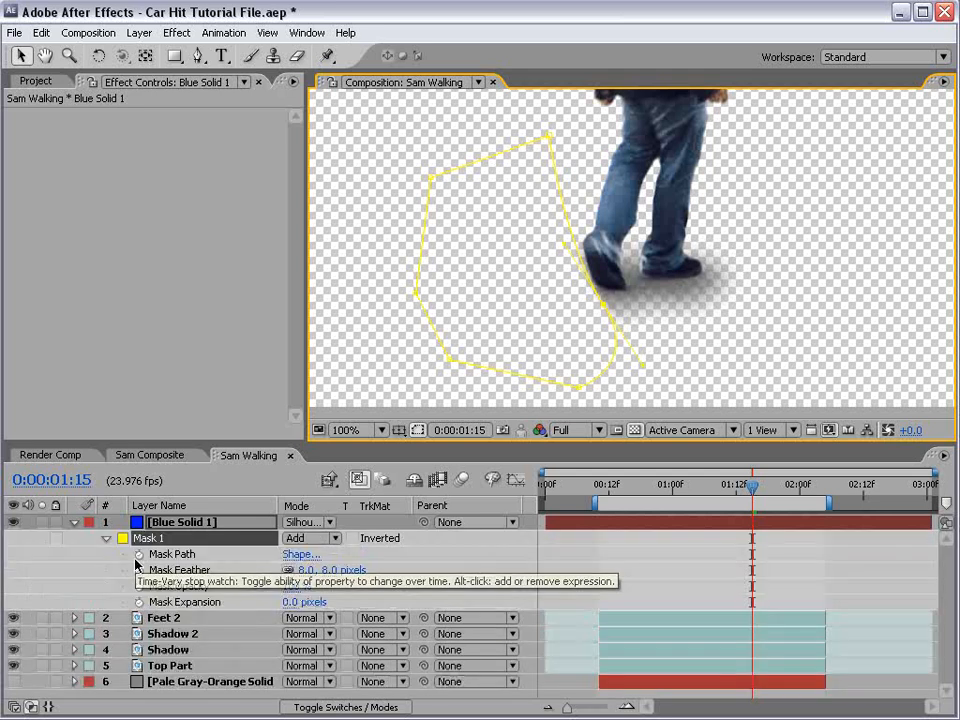
pyautogui.click(139, 554)
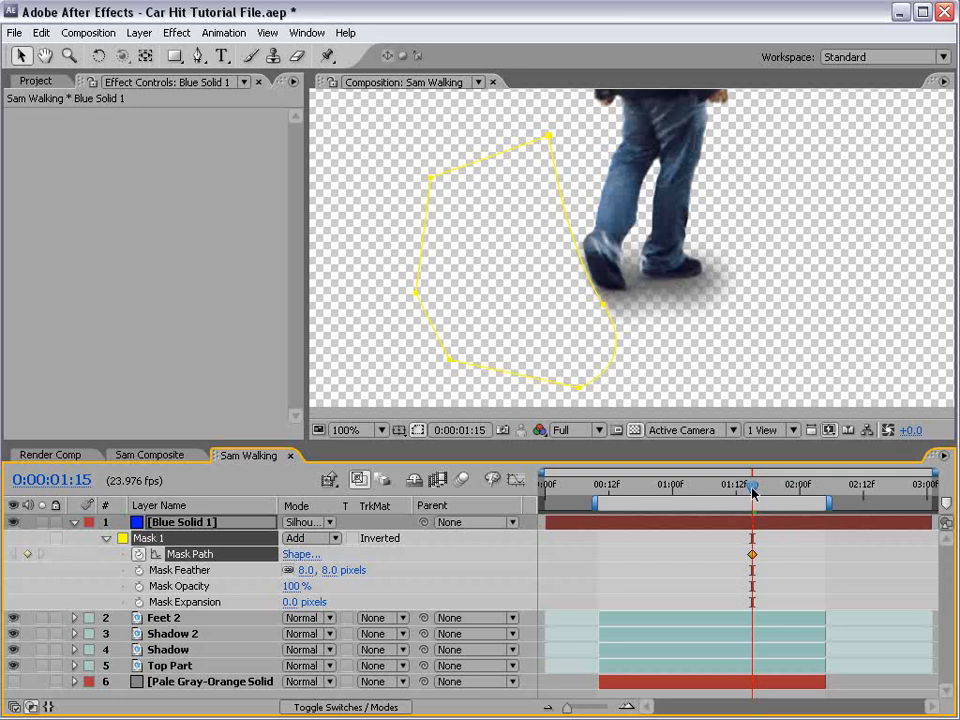
# Step: At 0:00:01:14, move Mask 1 away from the foot and shadow, and compare that frame with the next one
pyautogui.moveTo(752, 488); pyautogui.dragTo(746, 488)
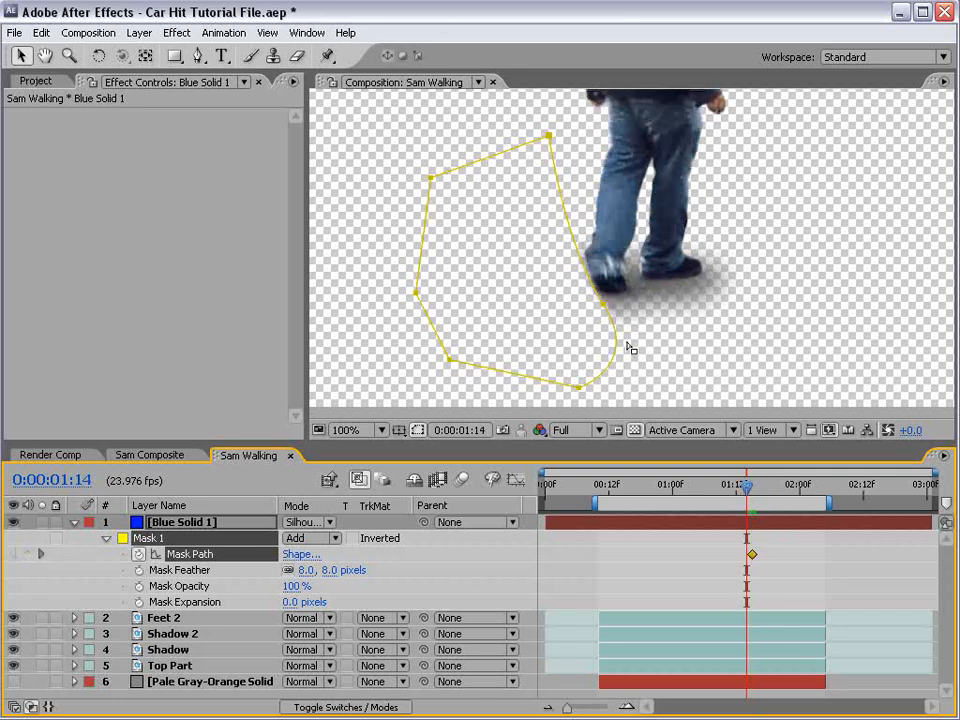
pyautogui.moveTo(603, 310); pyautogui.dragTo(555, 324)
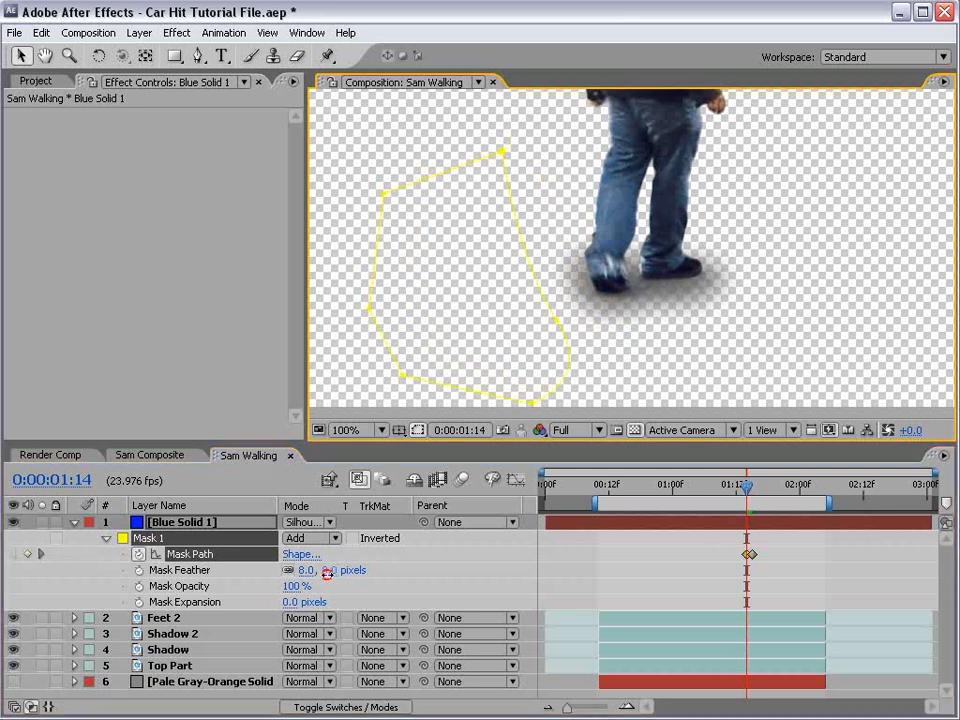
pyautogui.click(328, 570)
pyautogui.press('Return')
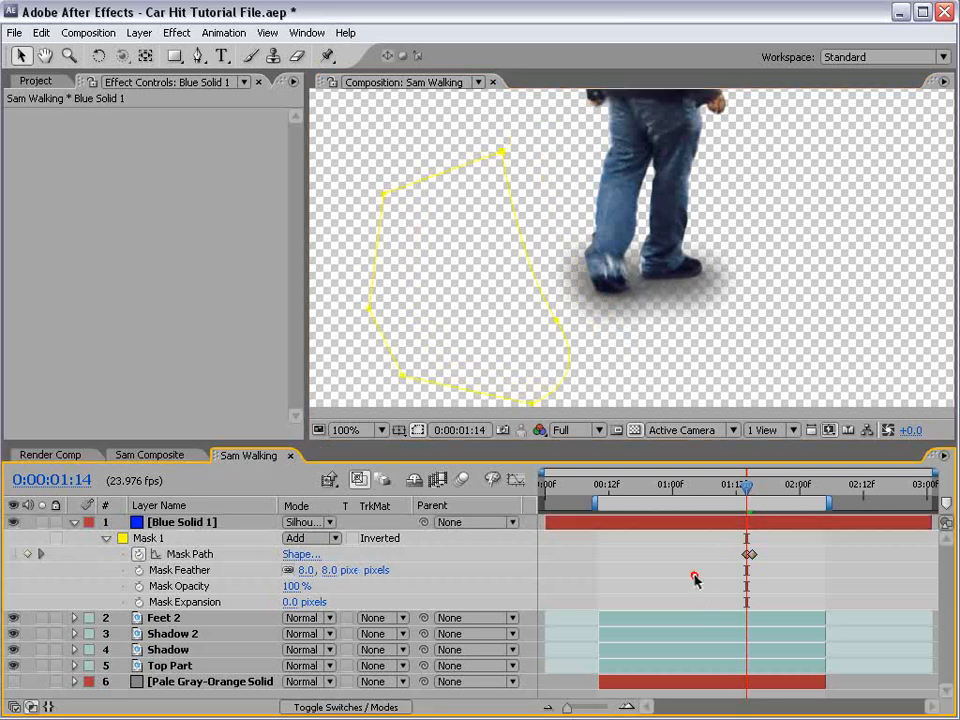
pyautogui.press('pagedown')
pyautogui.press('pageup')
pyautogui.press('pagedown')
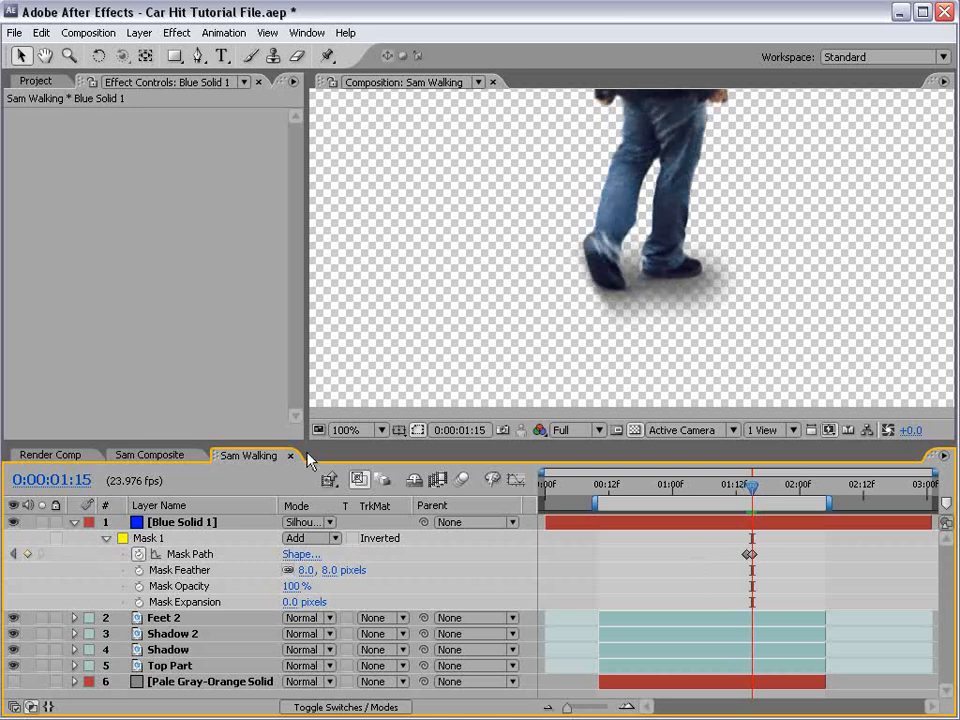
# Step: Examine the man's feet and shadow in Render Comp frame by frame around 0:00:06:00
pyautogui.click(93, 458)
pyautogui.press('pageup')
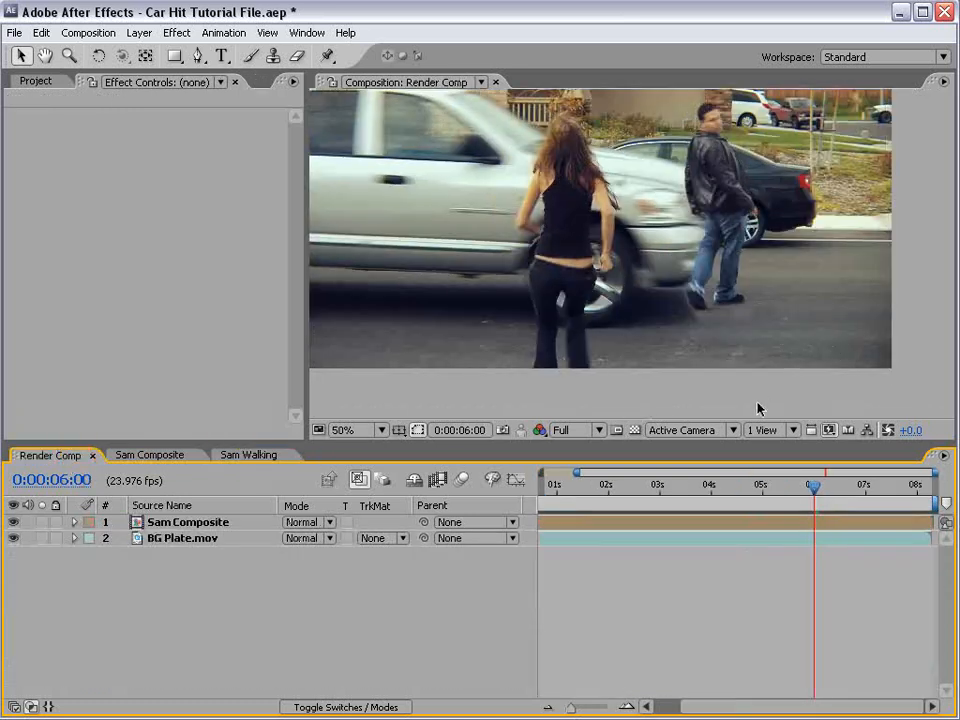
pyautogui.press('pagedown')
pyautogui.press('pageup')
pyautogui.press('pageup')
pyautogui.press('pagedown')
pyautogui.press('pageup')
pyautogui.press('pagedown')
pyautogui.press('space')
pyautogui.scroll(1, 699, 335)
pyautogui.moveTo(699, 335); pyautogui.dragTo(643, 336)
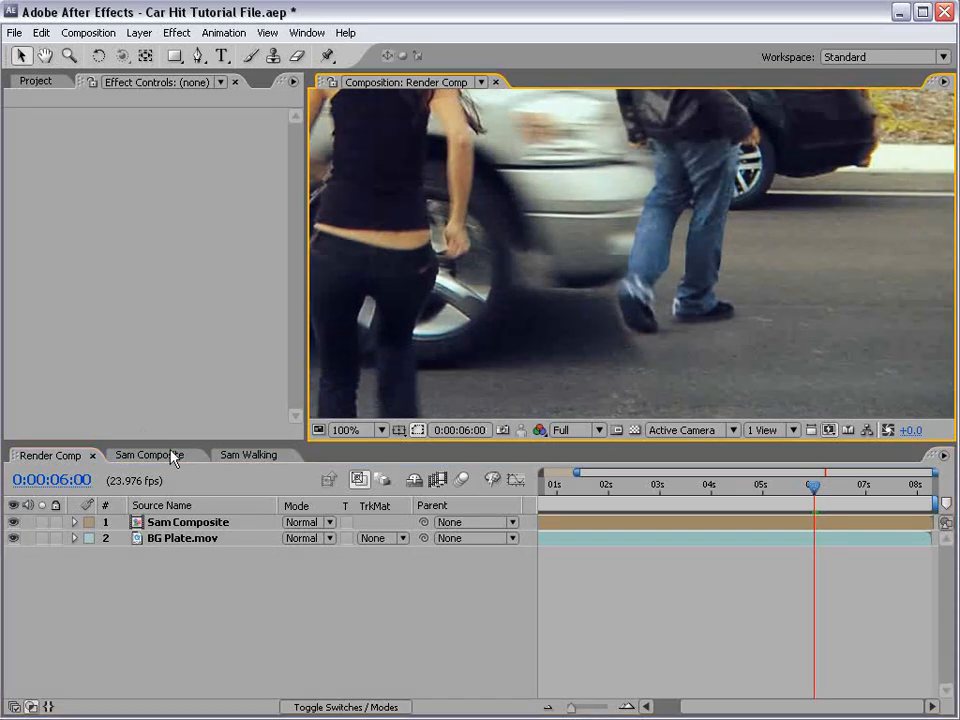
pyautogui.click(240, 456)
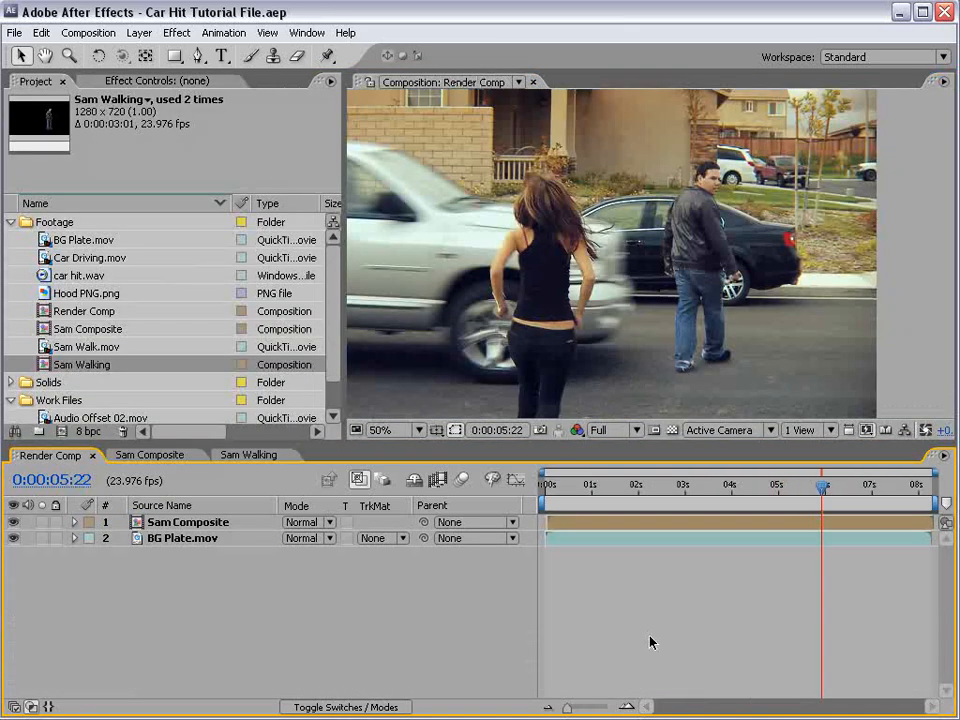
# Step: Move the Sam Composite layer's anchor point onto the man's torso in Render Comp
pyautogui.click(190, 522)
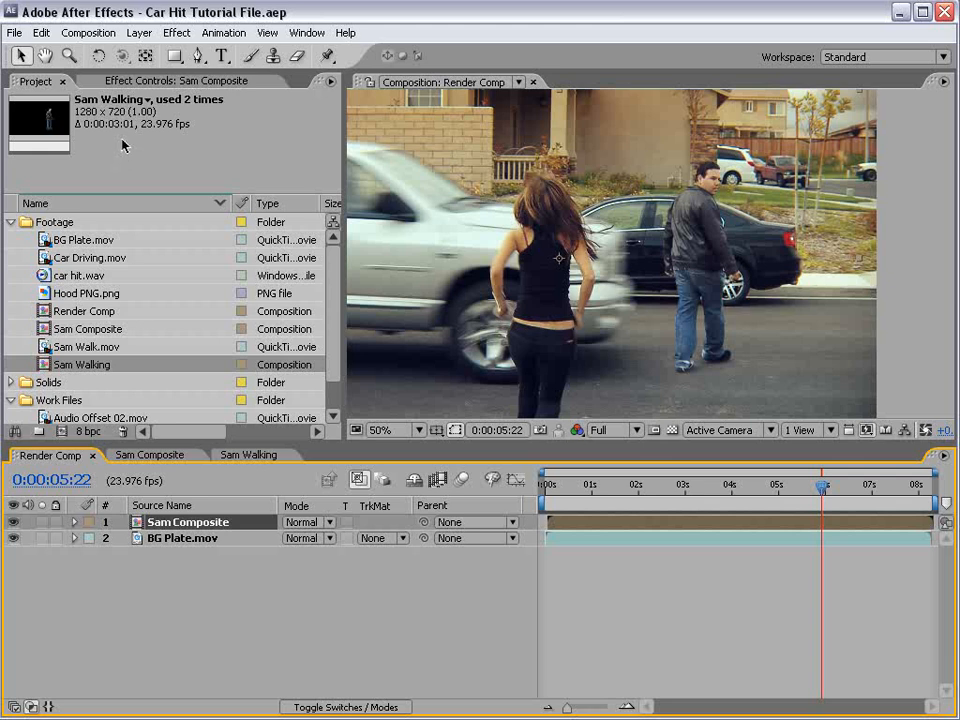
pyautogui.click(145, 56)
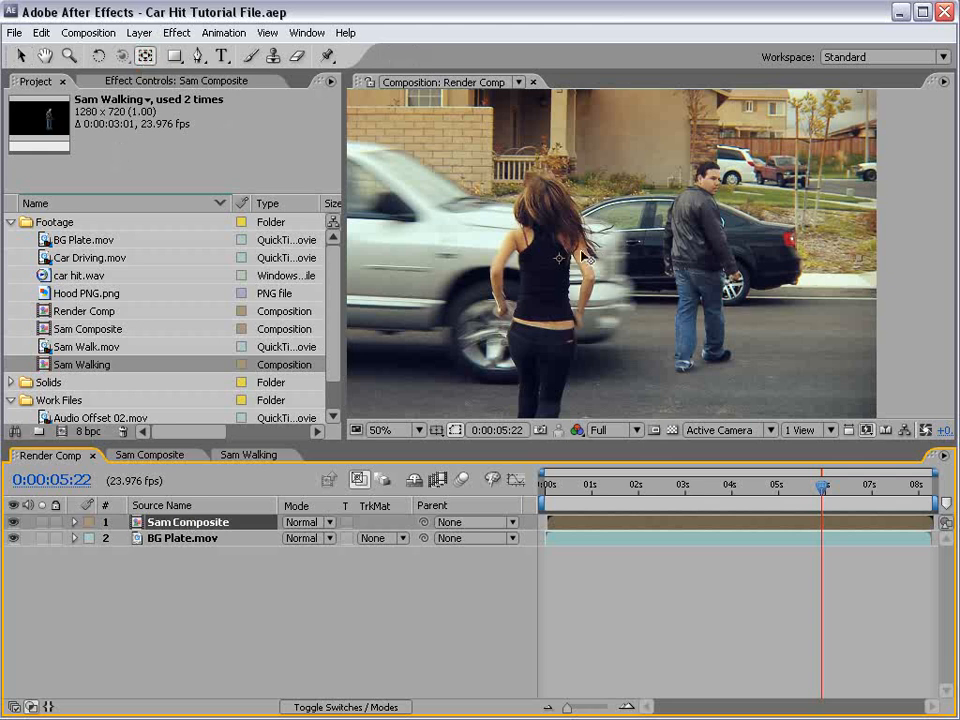
pyautogui.moveTo(559, 258)
pyautogui.mouseDown()
pyautogui.moveTo(589, 245)
pyautogui.moveTo(693, 245)
pyautogui.moveTo(700, 255)
pyautogui.moveTo(692, 243)
pyautogui.mouseUp()
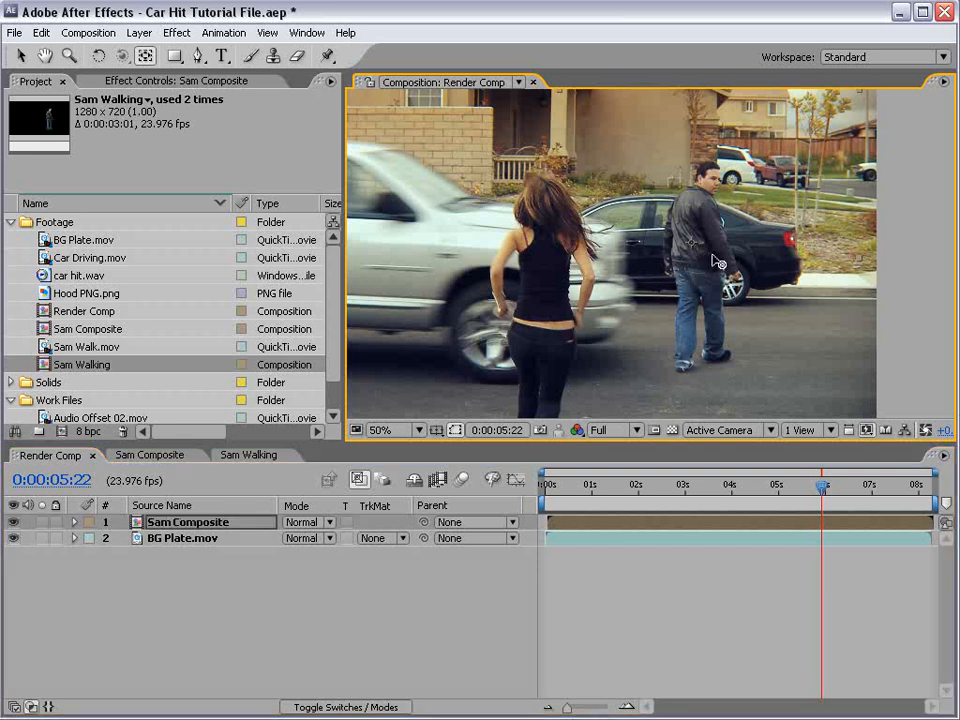
pyautogui.press('v')
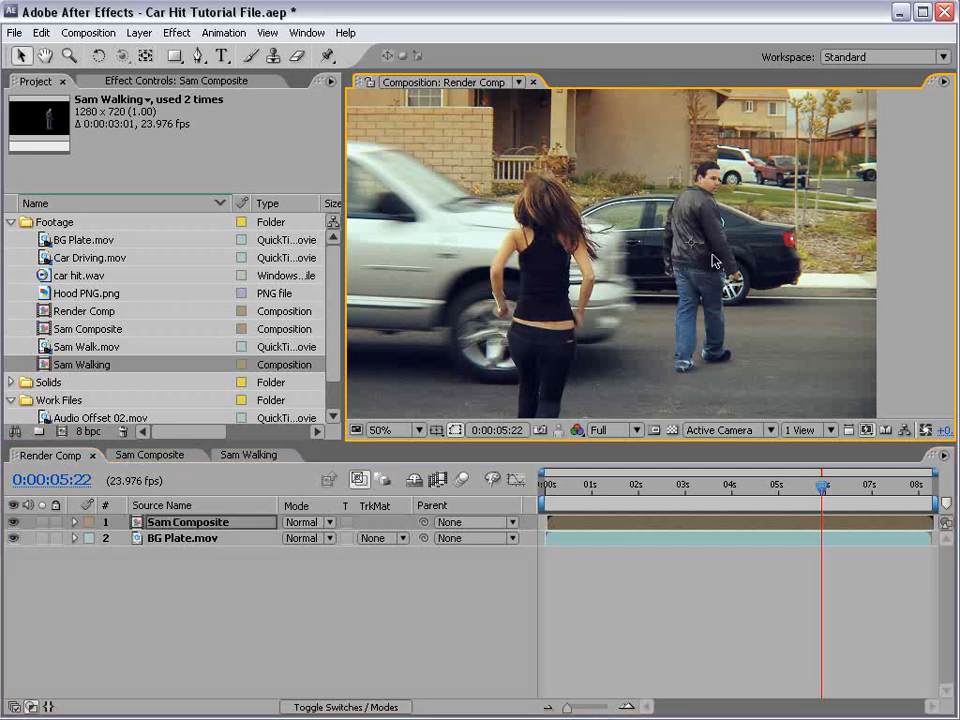
# Step: Add a null object and keyframe its Position at 0:00:05:22, placing it on the truck's front fender at about 378, 266
pyautogui.click(139, 32)
pyautogui.moveTo(150, 52)
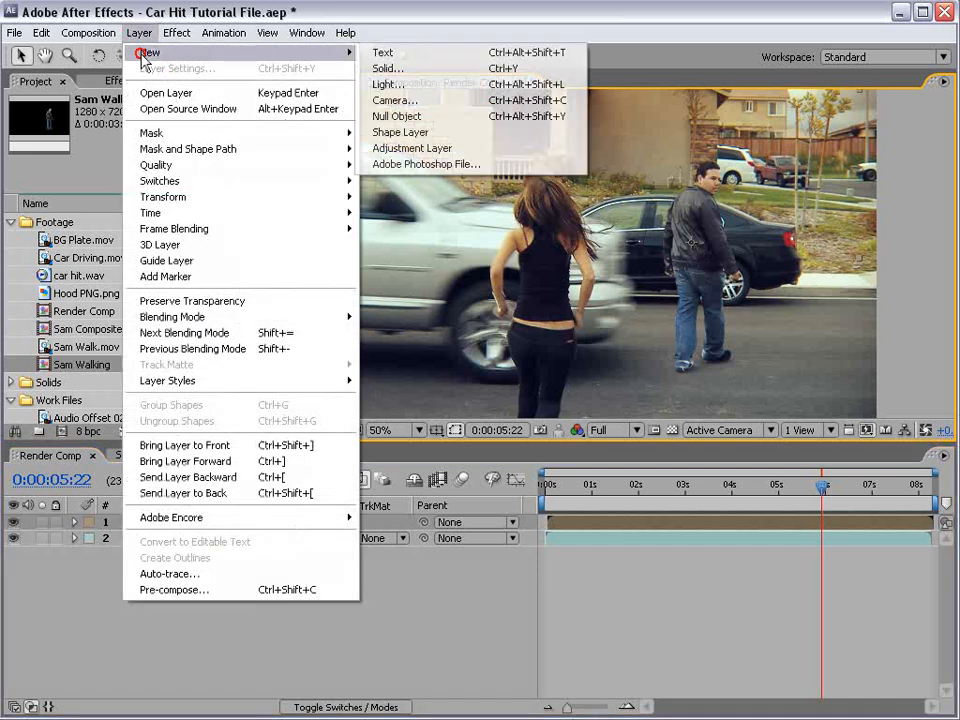
pyautogui.click(403, 117)
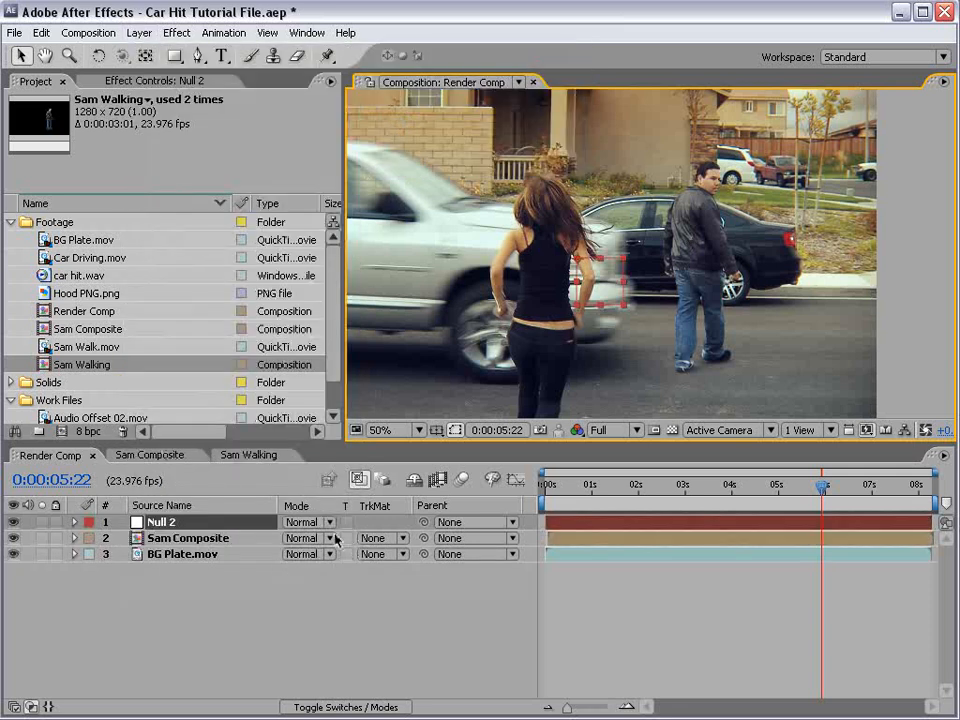
pyautogui.press('p')
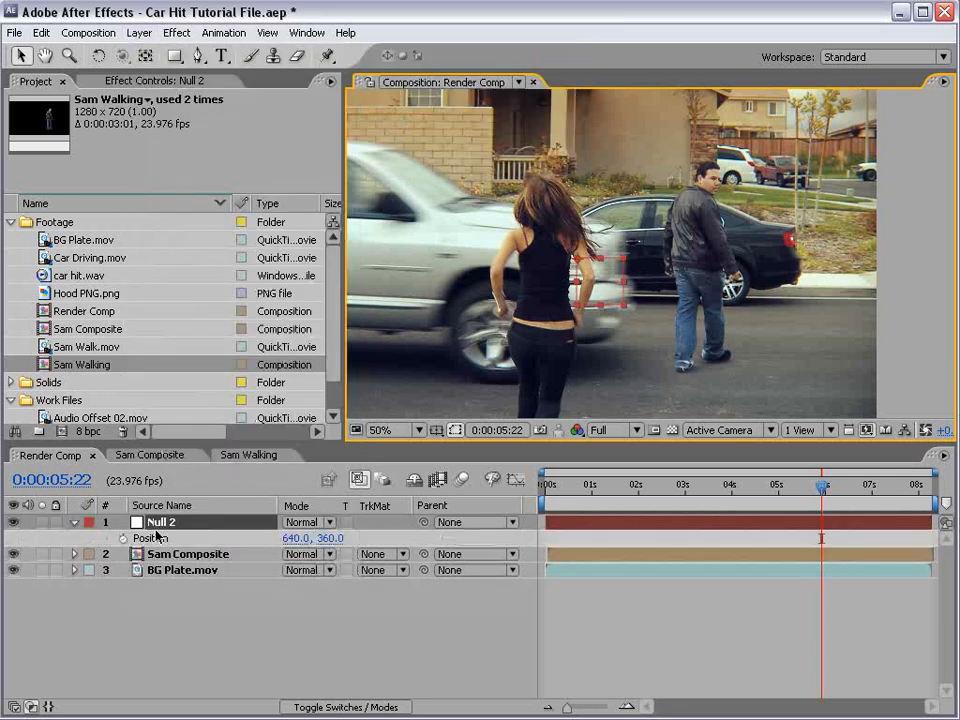
pyautogui.click(121, 539)
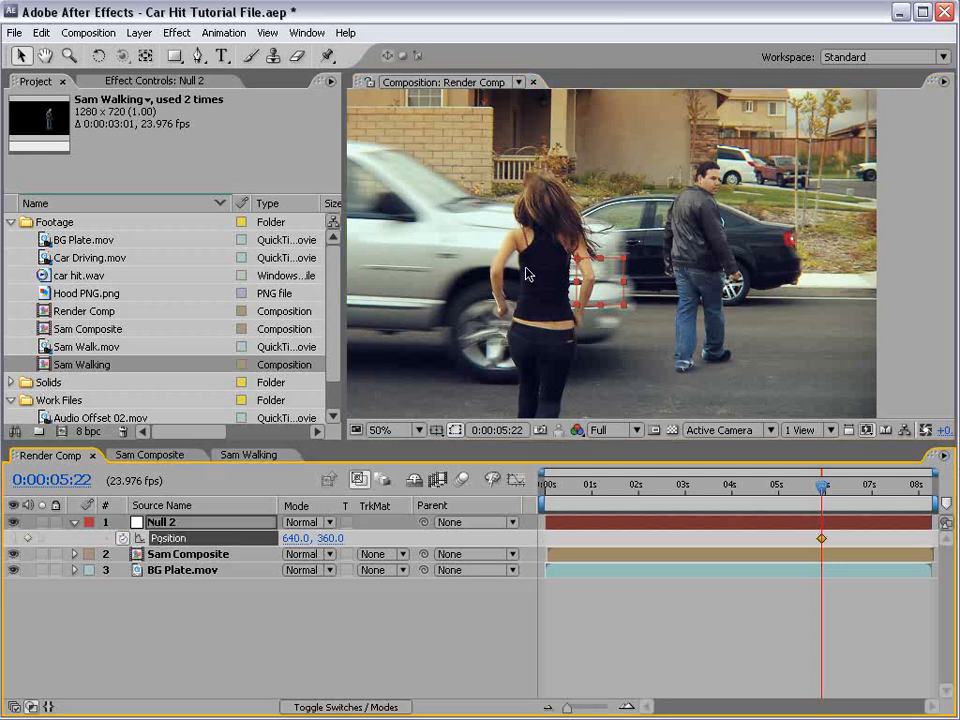
pyautogui.moveTo(600, 281); pyautogui.dragTo(473, 229)
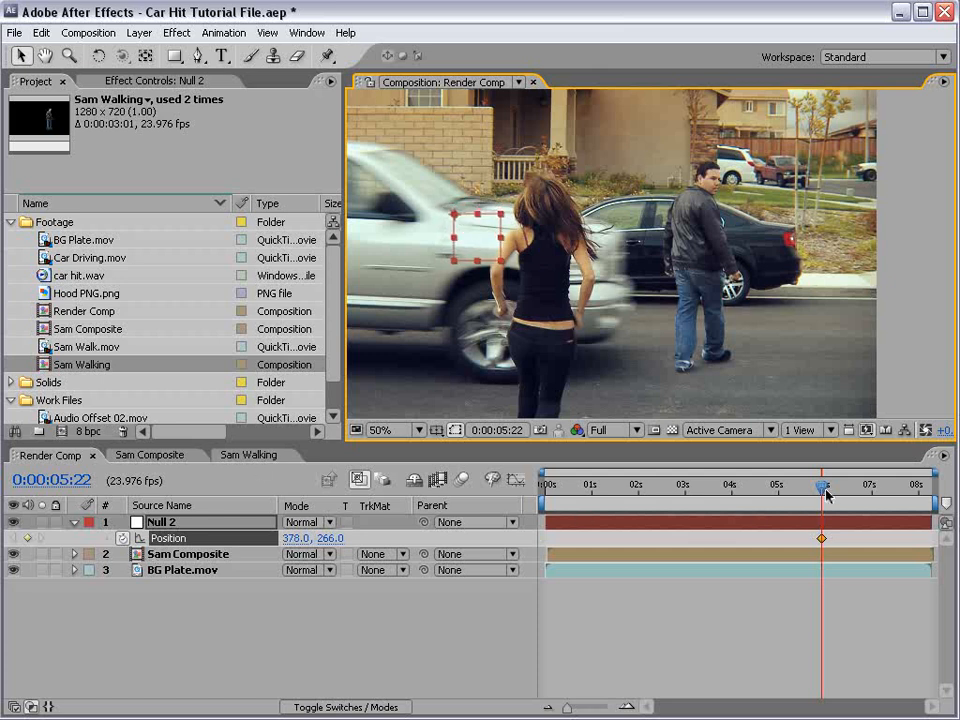
# Step: At 0:00:06:10, move the null past the frame edge to about 1288, 270 and check how it follows the truck
pyautogui.press('space')
pyautogui.click(776, 607)
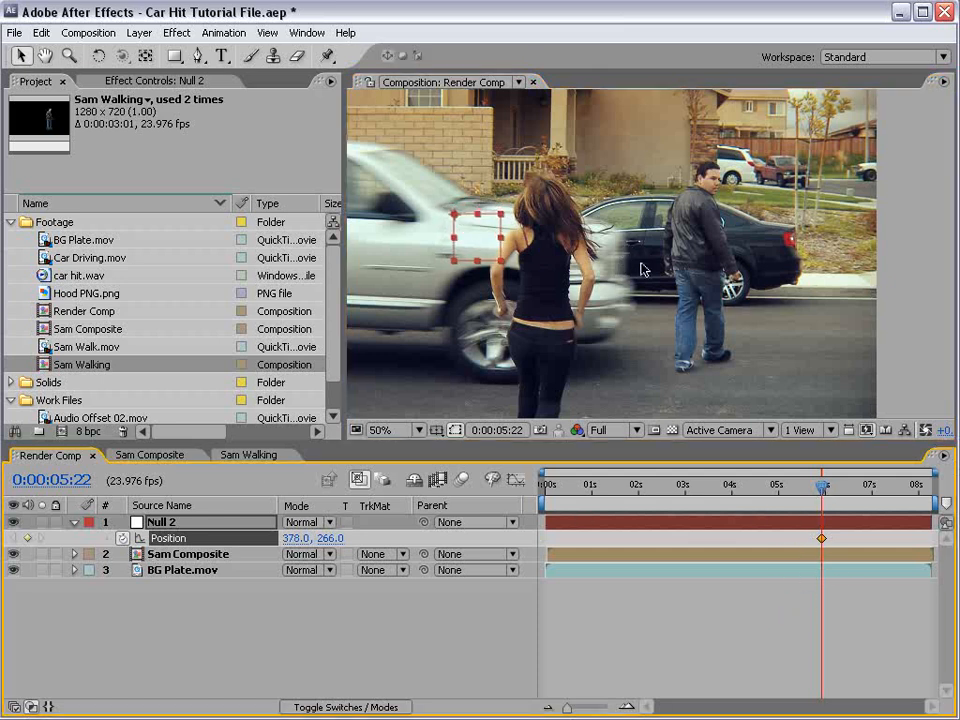
pyautogui.moveTo(819, 500); pyautogui.dragTo(845, 488)
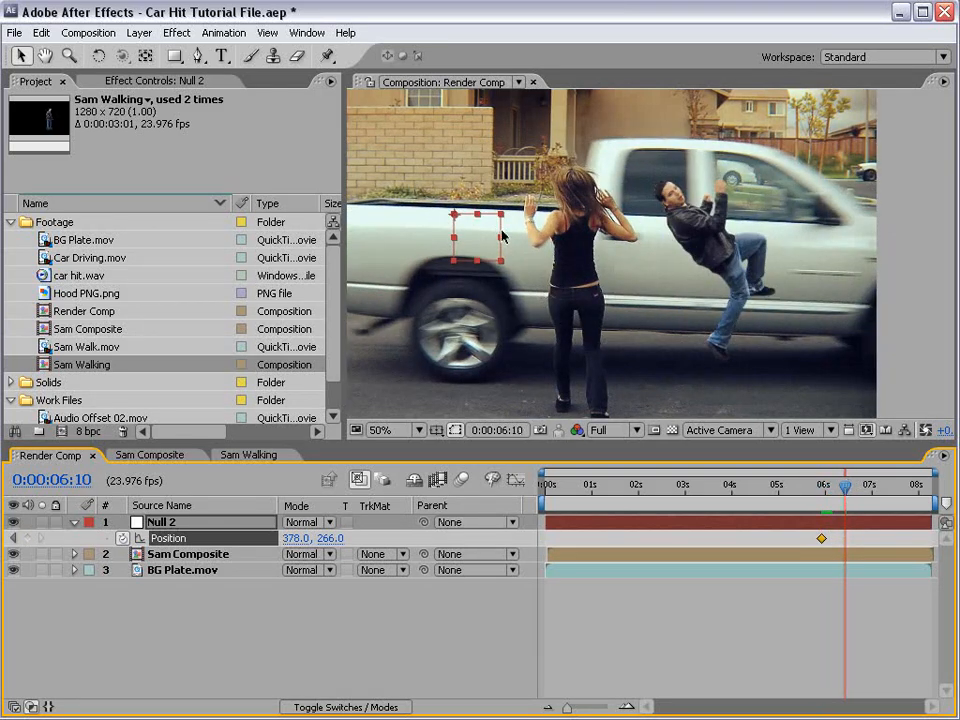
pyautogui.moveTo(464, 238); pyautogui.dragTo(886, 243)
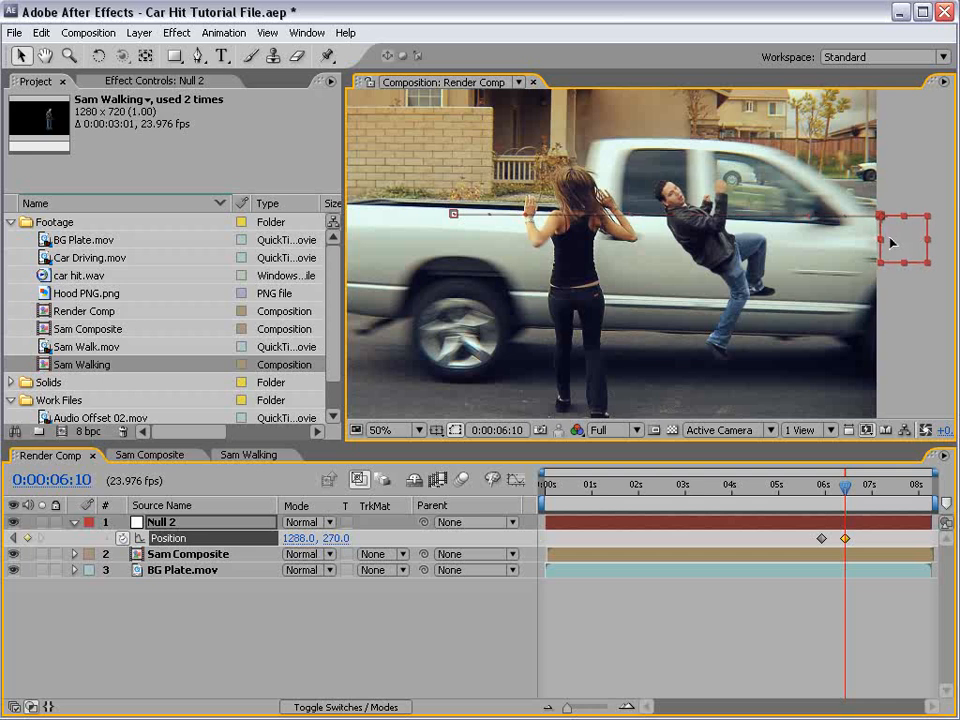
pyautogui.moveTo(846, 488)
pyautogui.mouseDown()
pyautogui.moveTo(830, 496)
pyautogui.moveTo(838, 496)
pyautogui.mouseUp()
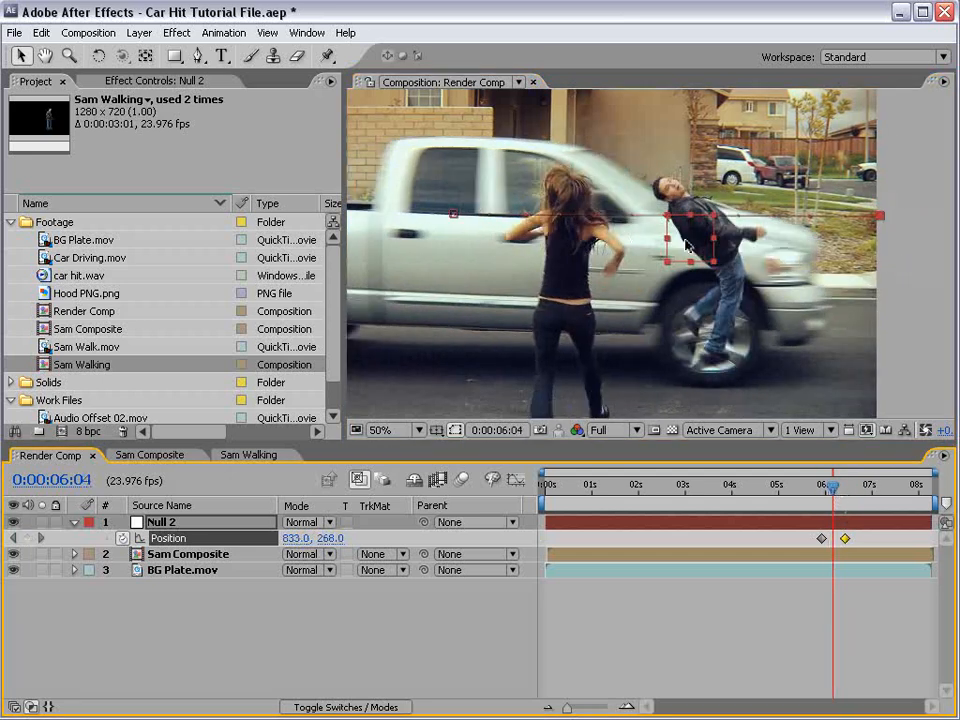
pyautogui.press('pagedown')
pyautogui.press('pagedown')
pyautogui.press('pagedown')
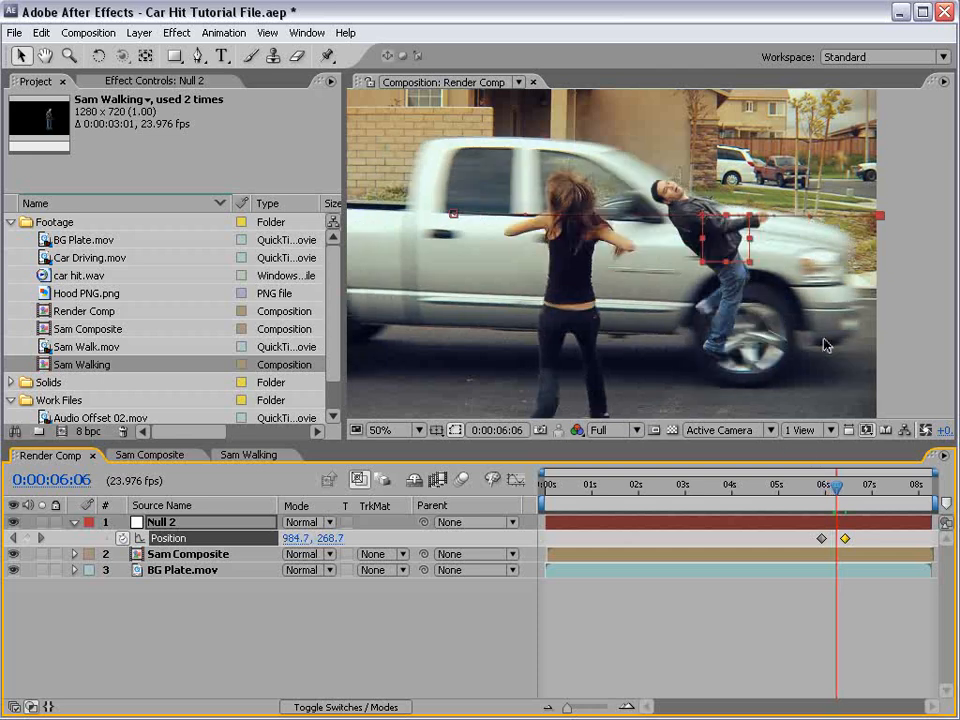
# Step: Hide the Sam Composite layer and refine the null's Position at 0:00:06:10 to about 1292, 270
pyautogui.click(13, 554)
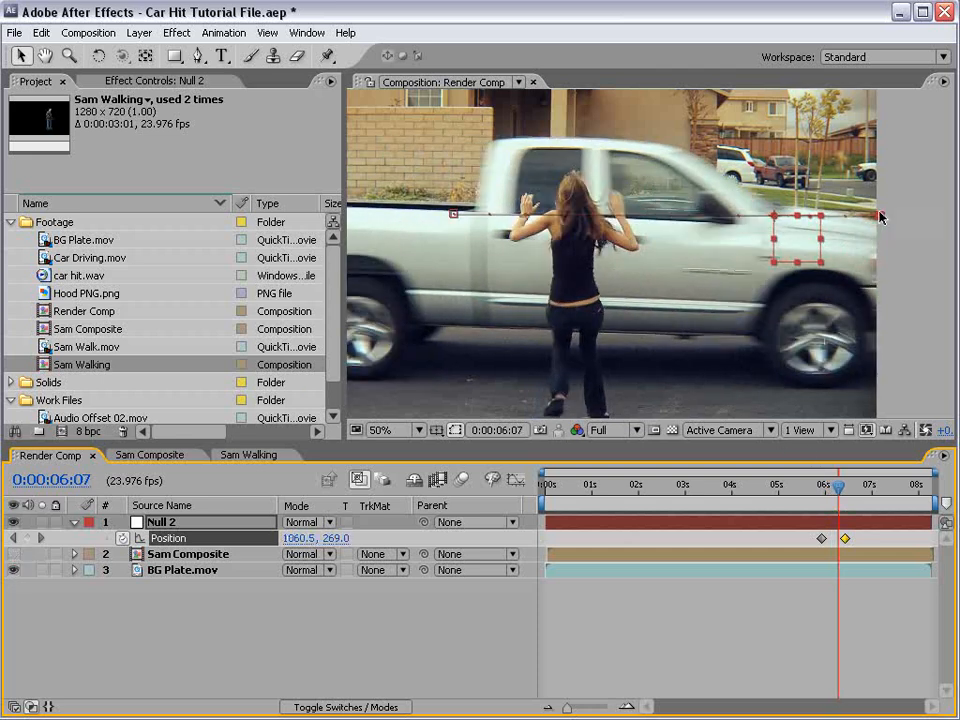
pyautogui.press('pagedown')
pyautogui.press('pagedown')
pyautogui.press('pagedown')
pyautogui.press('pagedown')
pyautogui.press('pageup')
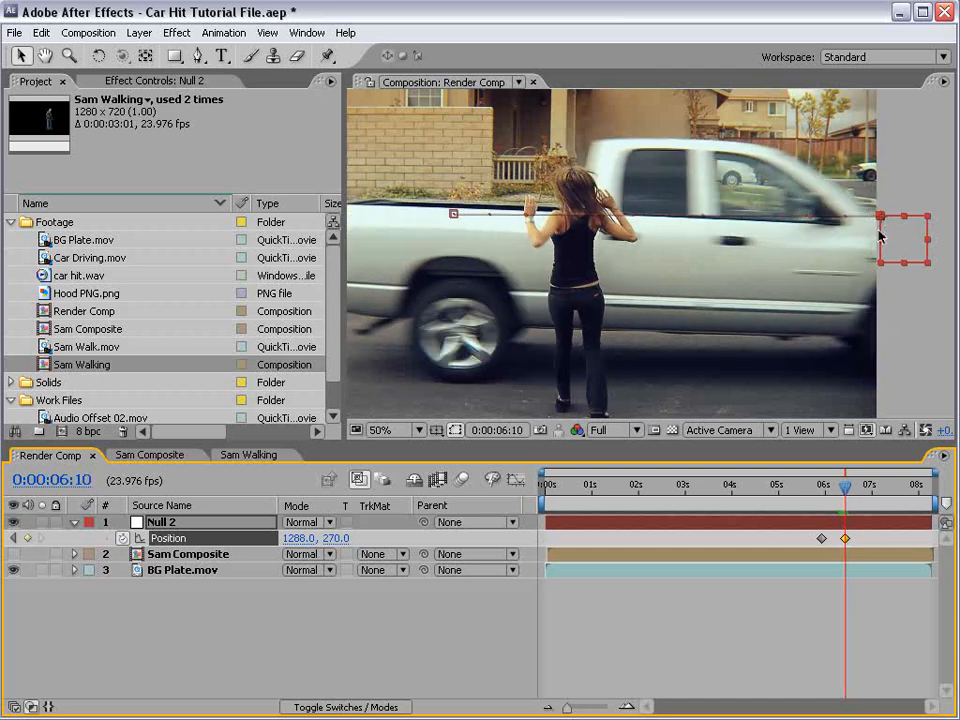
pyautogui.press('pageup')
pyautogui.press('pagedown')
pyautogui.moveTo(885, 236); pyautogui.dragTo(888, 236)
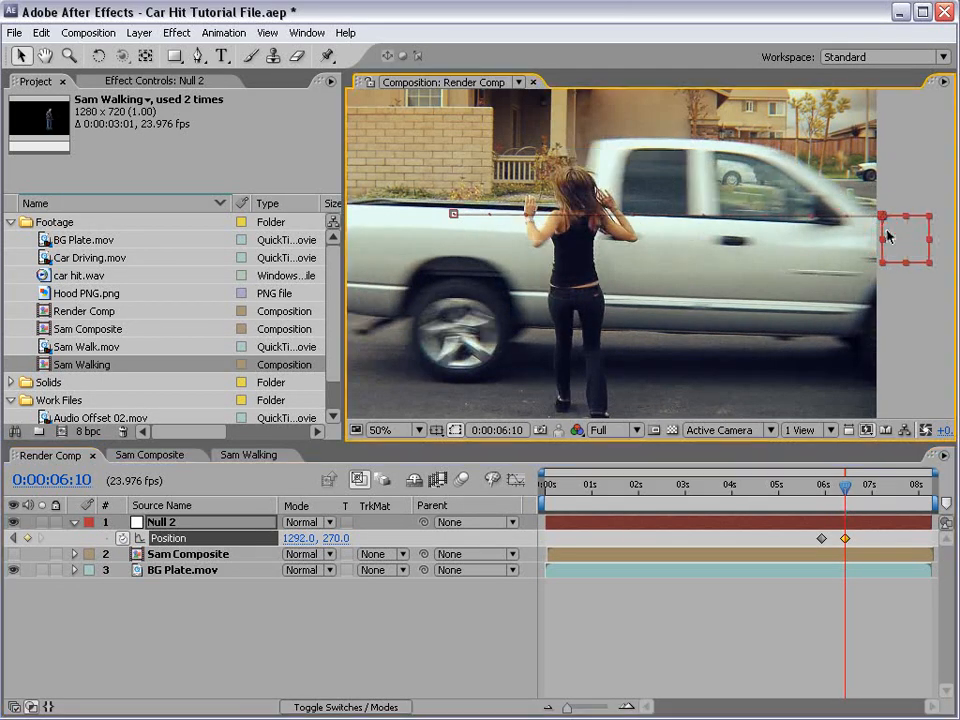
# Step: At 0:00:06:12, move the null farther along with the truck, and delete the Position keyframe at 0:00:06:10
pyautogui.press('pagedown')
pyautogui.press('pagedown')
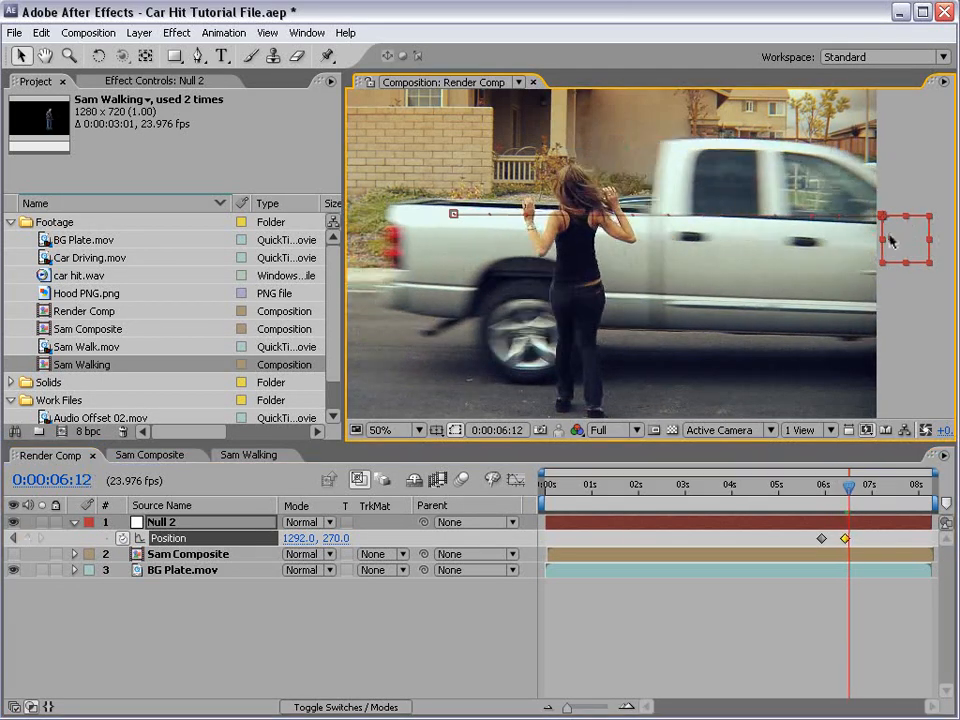
pyautogui.press('space')
pyautogui.moveTo(910, 263); pyautogui.dragTo(651, 337)
pyautogui.scroll(1, 898, 263)
pyautogui.moveTo(729, 315); pyautogui.dragTo(867, 318)
pyautogui.press(',')
pyautogui.moveTo(847, 488)
pyautogui.mouseDown()
pyautogui.moveTo(845, 535)
pyautogui.moveTo(833, 495)
pyautogui.moveTo(845, 496)
pyautogui.moveTo(835, 495)
pyautogui.mouseUp()
pyautogui.press('Delete')
pyautogui.click(733, 624)
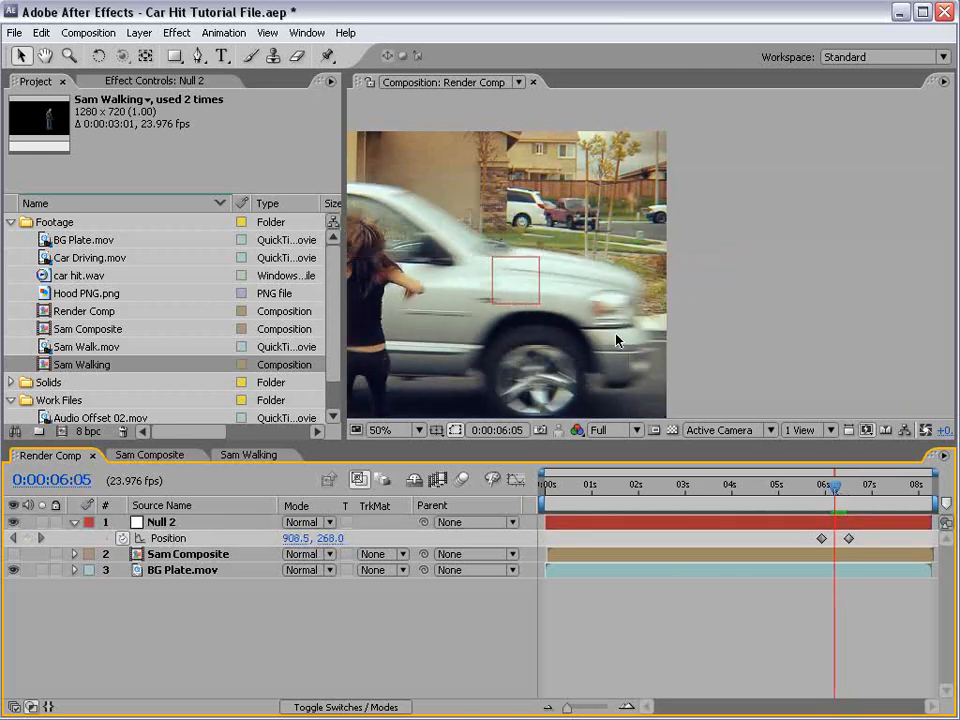
# Step: Check the null's tracking between 0:00:05:22 and 0:00:06:02, and create a 1280 x 720 orange solid
pyautogui.moveTo(835, 490); pyautogui.dragTo(822, 496)
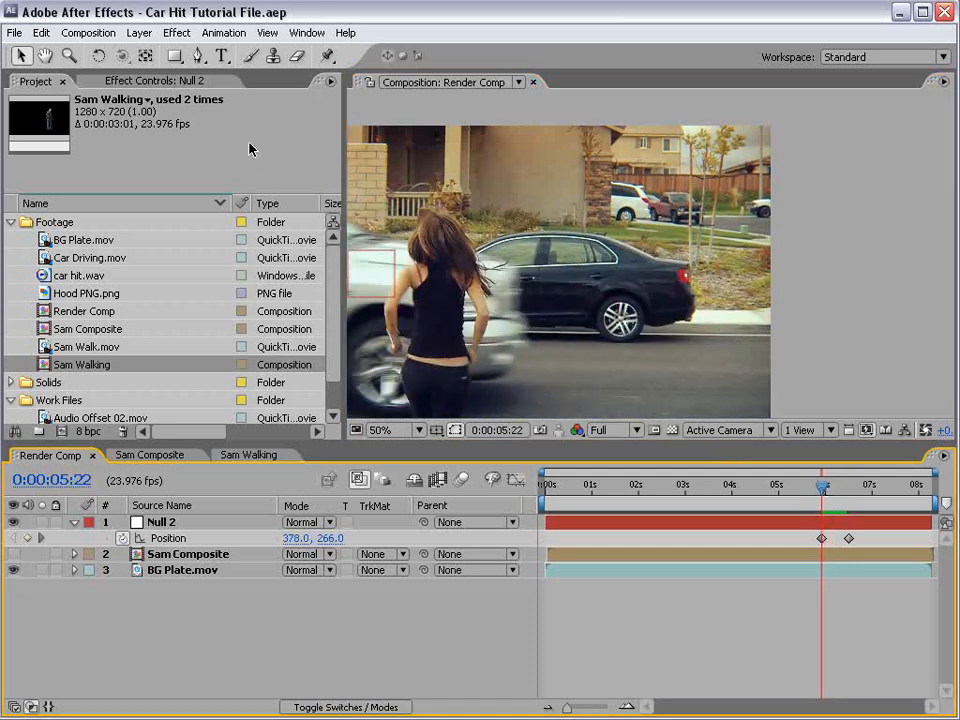
pyautogui.moveTo(482, 295); pyautogui.dragTo(621, 293)
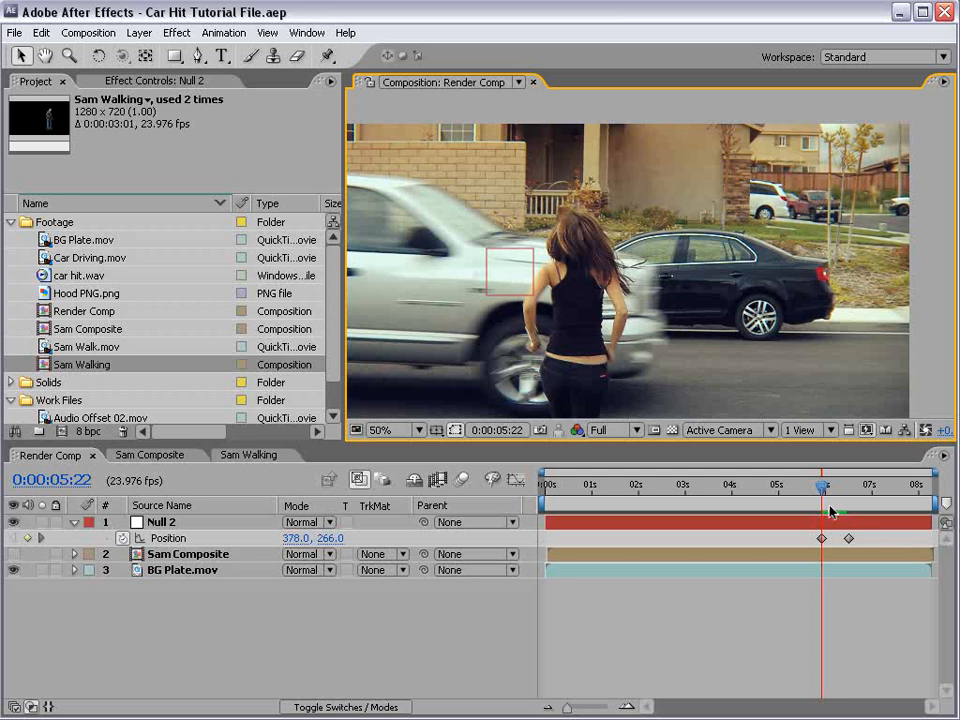
pyautogui.moveTo(822, 487); pyautogui.dragTo(829, 487)
pyautogui.click(139, 33)
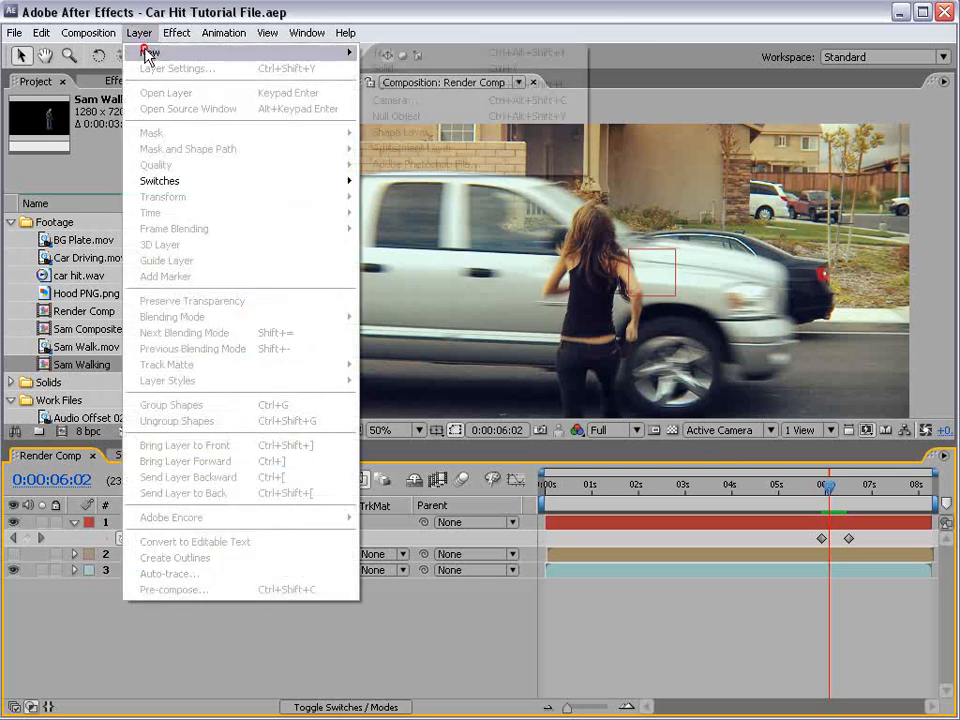
pyautogui.moveTo(146, 55)
pyautogui.click(412, 70)
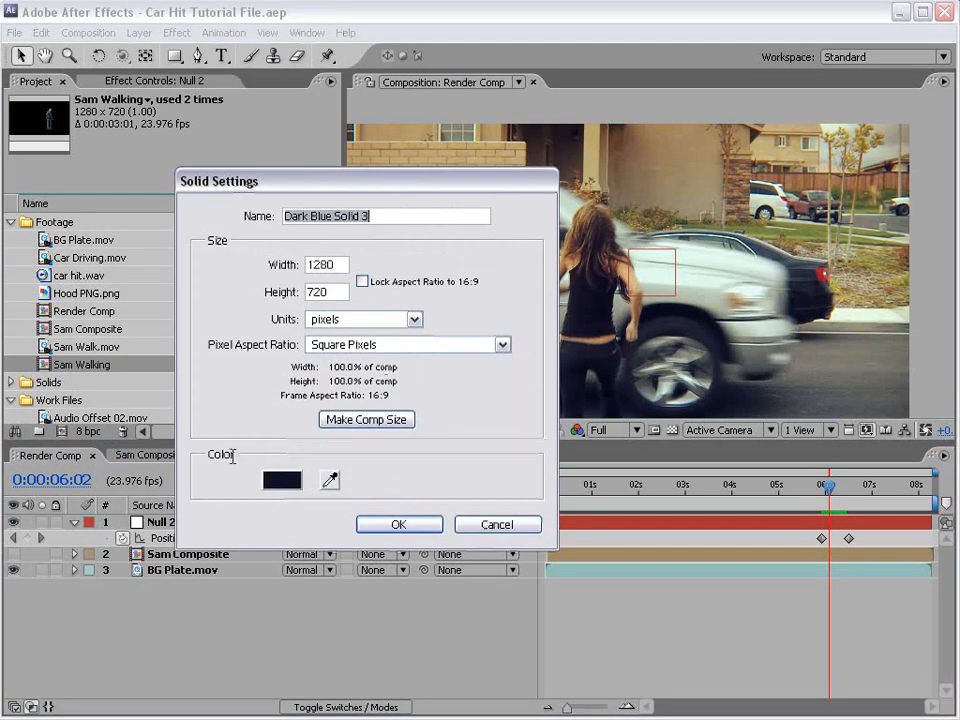
pyautogui.click(282, 480)
pyautogui.moveTo(323, 516); pyautogui.dragTo(396, 215)
pyautogui.moveTo(430, 468); pyautogui.dragTo(424, 471)
pyautogui.moveTo(386, 307); pyautogui.dragTo(405, 258)
pyautogui.click(591, 248)
pyautogui.click(397, 524)
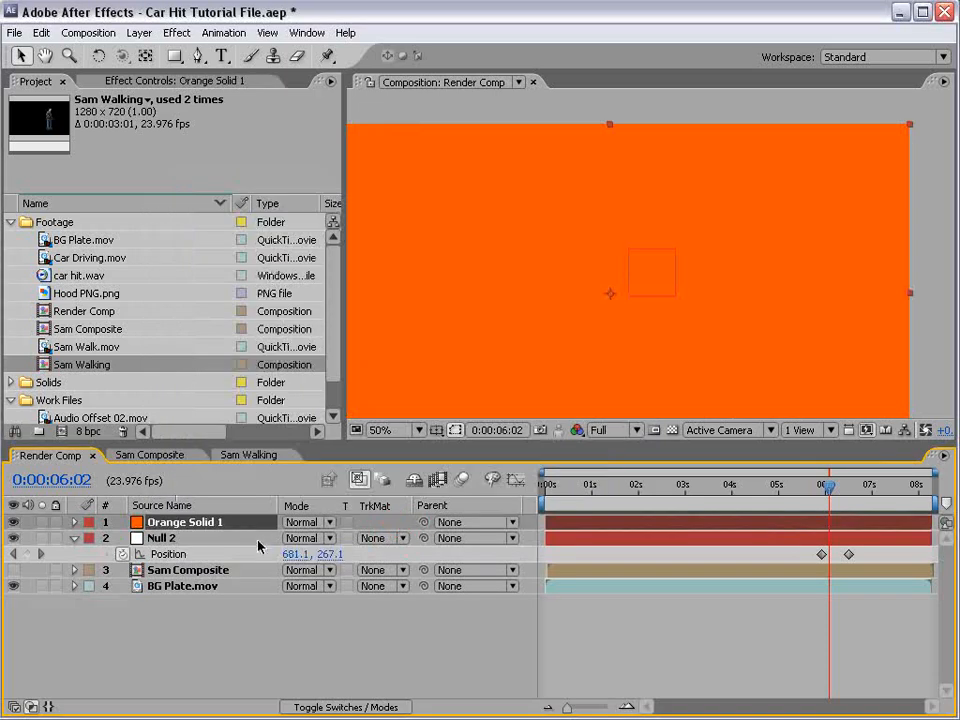
# Step: Hide the orange solid and prepare to mask the truck's front end with the Pen tool at 0:00:06:04
pyautogui.click(13, 522)
pyautogui.click(198, 56)
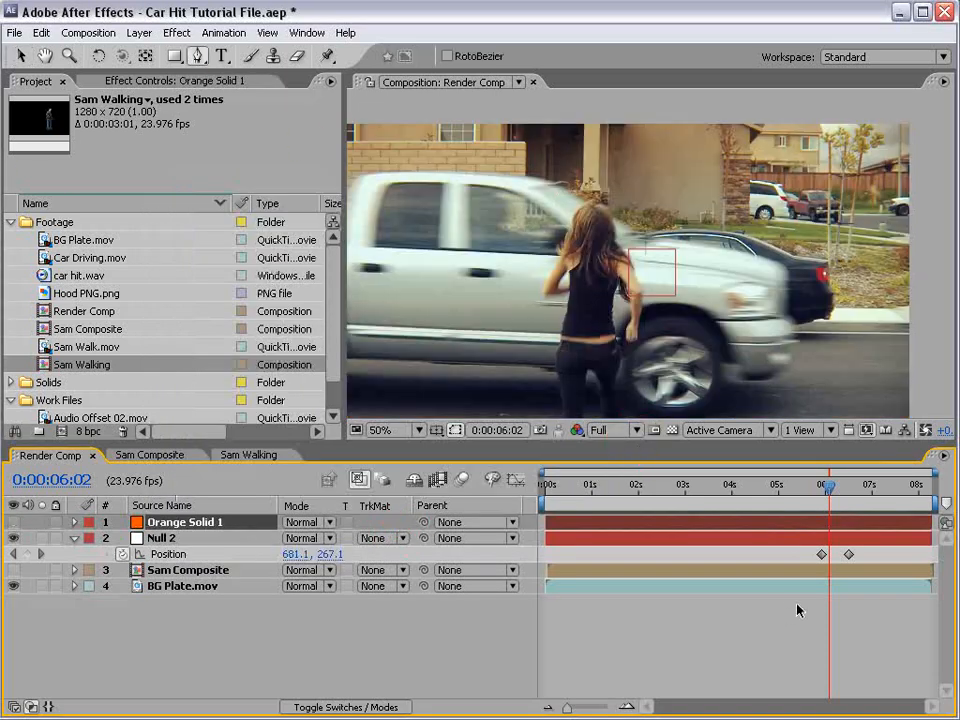
pyautogui.moveTo(832, 489); pyautogui.dragTo(836, 489)
pyautogui.press('h')
pyautogui.moveTo(782, 334); pyautogui.dragTo(647, 290)
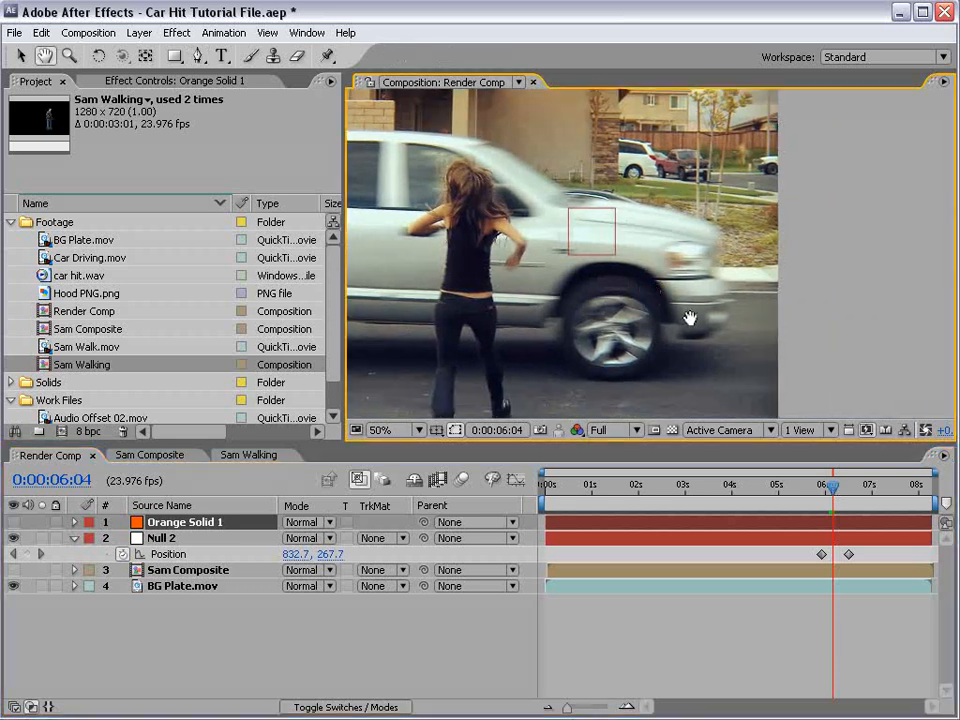
pyautogui.press('.')
pyautogui.moveTo(569, 237); pyautogui.dragTo(592, 278)
pyautogui.moveTo(585, 207); pyautogui.dragTo(514, 216)
pyautogui.moveTo(775, 384); pyautogui.dragTo(754, 314)
pyautogui.moveTo(494, 121); pyautogui.dragTo(531, 182)
pyautogui.press('g')
# Step: Start a mask on the orange solid, tracing the truck's hood edge and down the front beside the headlight
pyautogui.click(481, 176)
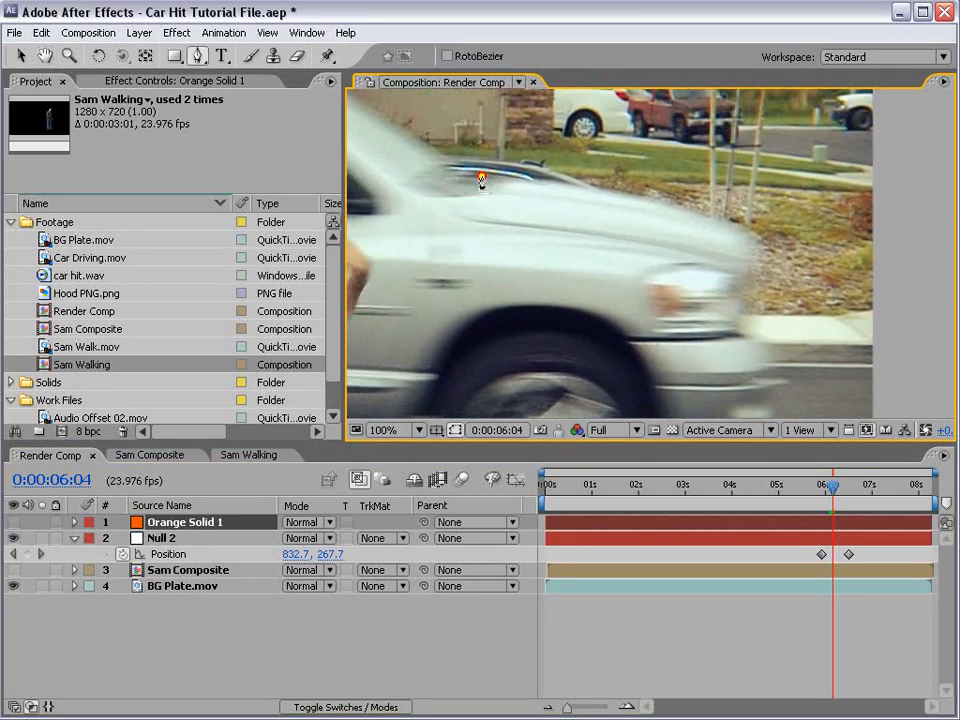
pyautogui.moveTo(654, 201); pyautogui.dragTo(696, 213)
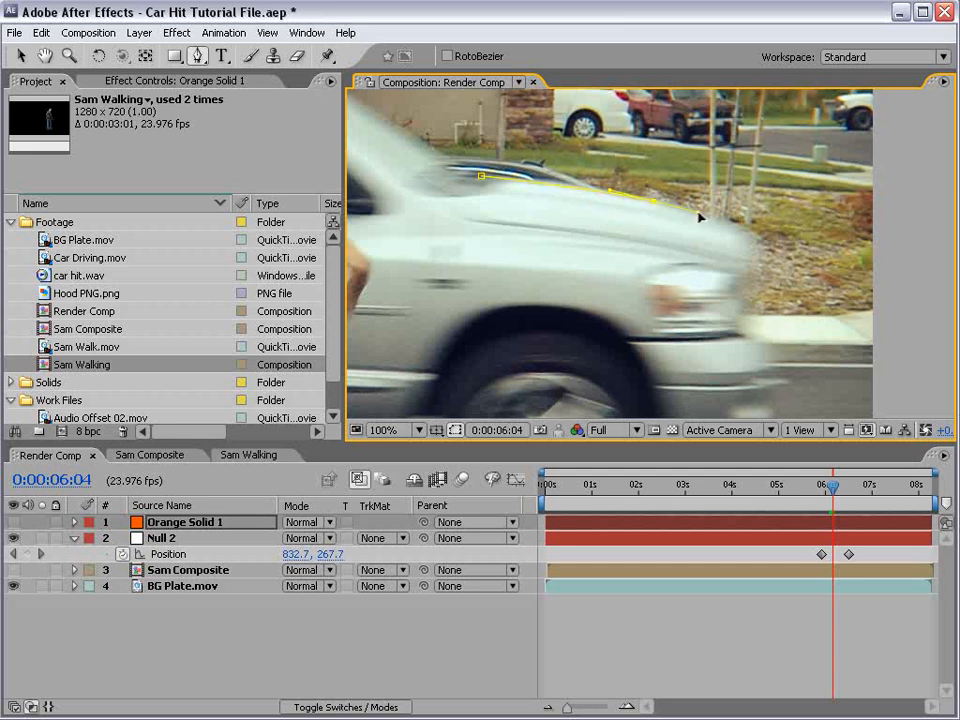
pyautogui.moveTo(745, 237); pyautogui.dragTo(757, 254)
pyautogui.click(755, 273)
pyautogui.click(739, 288)
# Step: Continue the orange solid's mask around the truck's front bumper to the underside ahead of the wheel
pyautogui.moveTo(747, 345); pyautogui.dragTo(716, 259)
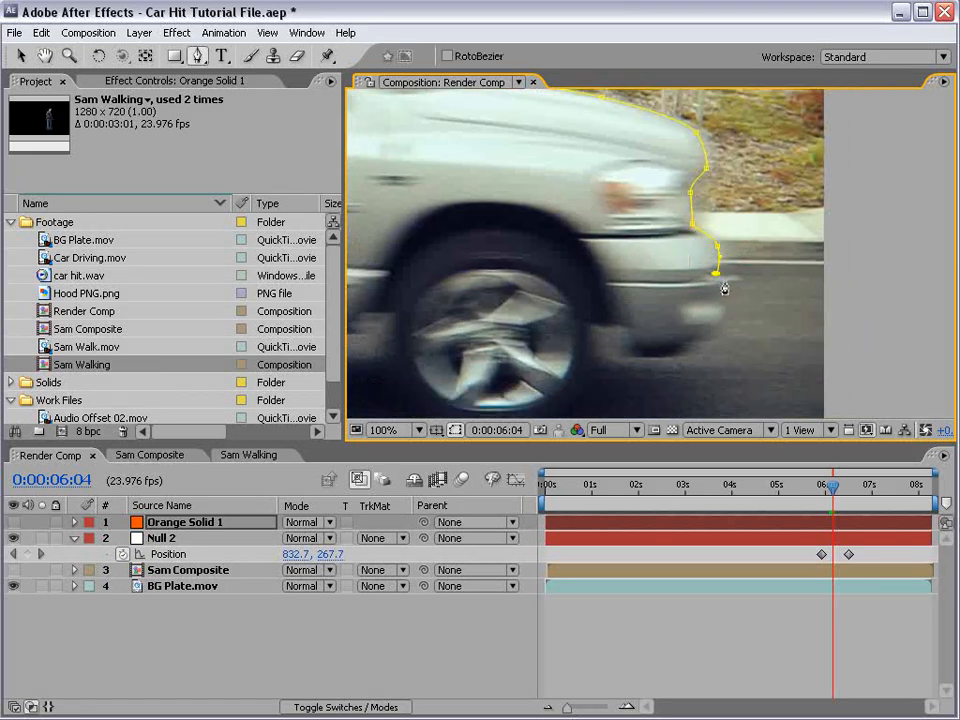
pyautogui.click(718, 319)
pyautogui.click(712, 336)
pyautogui.click(672, 357)
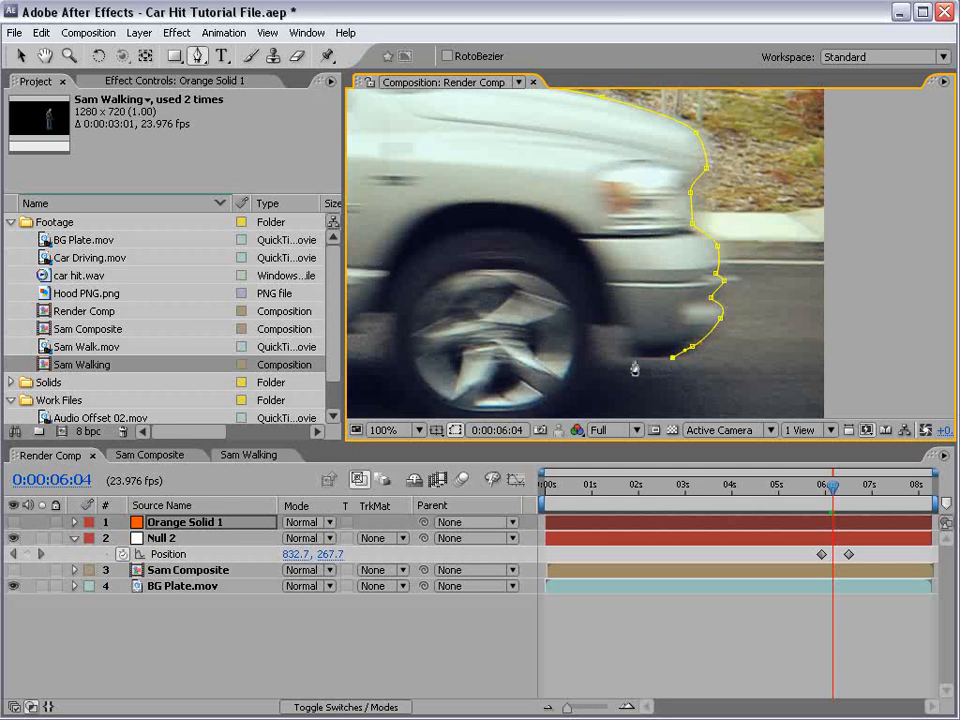
pyautogui.click(626, 354)
# Step: Trace the truck's front wheel arch and close the orange solid's mask across the fender to the hood
pyautogui.moveTo(563, 225); pyautogui.dragTo(673, 264)
pyautogui.press('space')
pyautogui.click(540, 277)
pyautogui.click(480, 280)
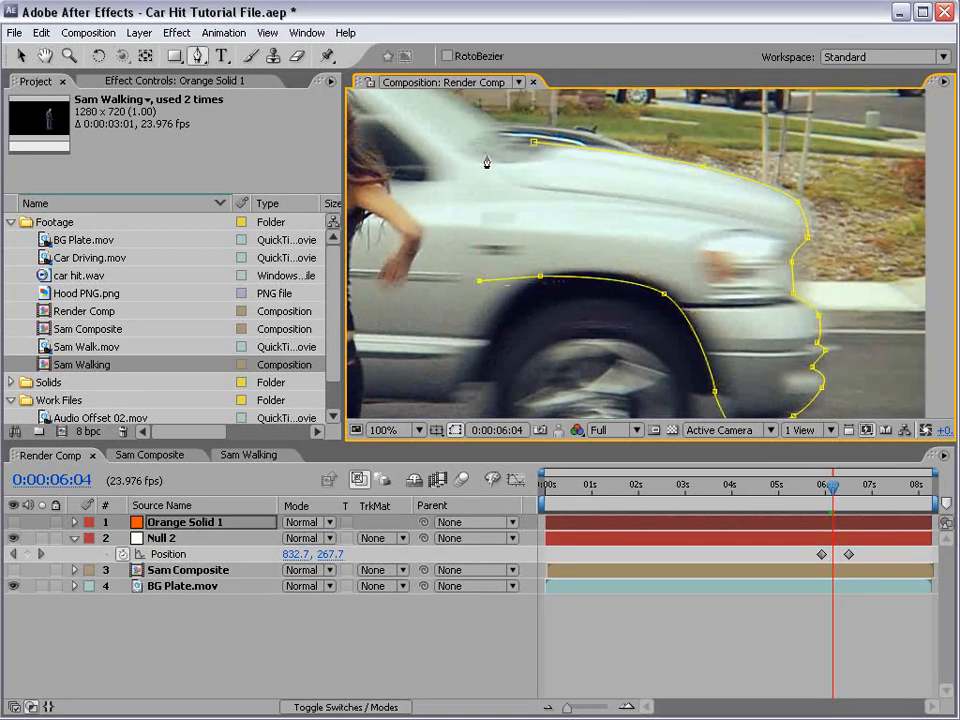
pyautogui.click(484, 158)
pyautogui.click(534, 143)
pyautogui.press('space')
pyautogui.click(664, 229)
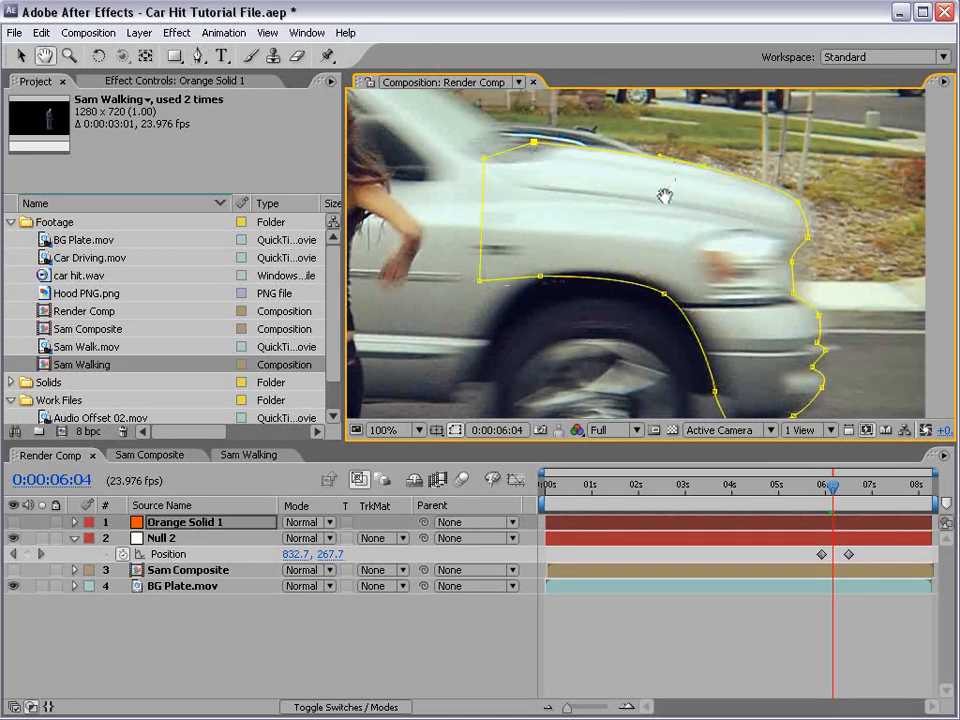
# Step: Make the masked orange solid visible again over the truck's front end
pyautogui.moveTo(818, 261); pyautogui.dragTo(724, 229)
pyautogui.scroll(-1, 724, 229)
pyautogui.moveTo(660, 195); pyautogui.dragTo(733, 258)
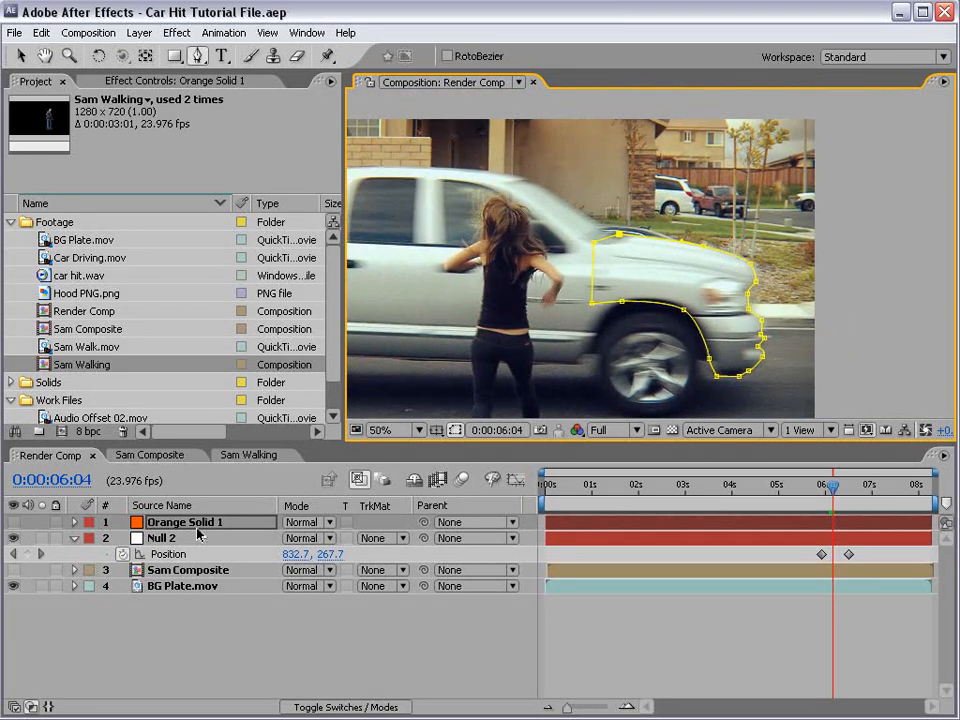
pyautogui.click(13, 522)
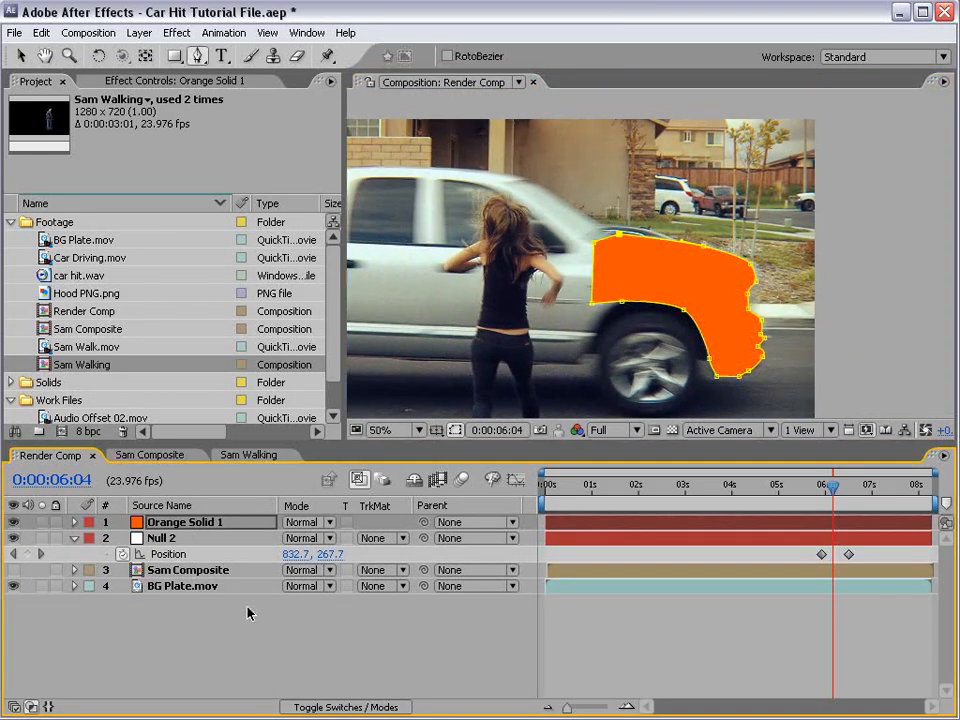
# Step: Duplicate the BG Plate.mov layer and move the copy directly beneath Orange Solid 1
pyautogui.click(170, 588)
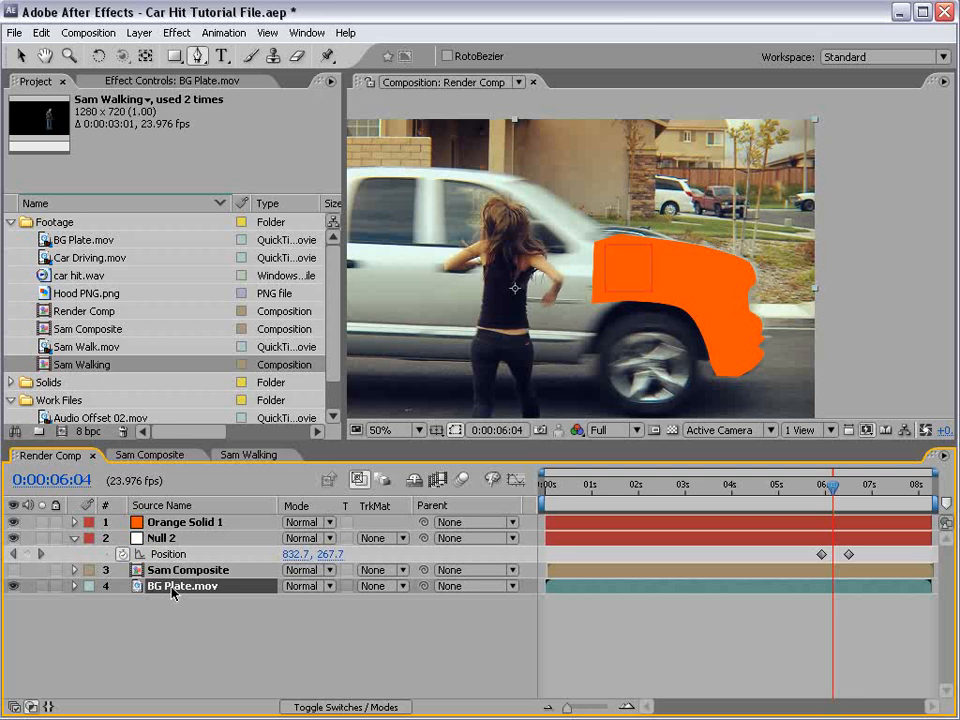
pyautogui.hotkey('ctrl', 'd')
pyautogui.press('v')
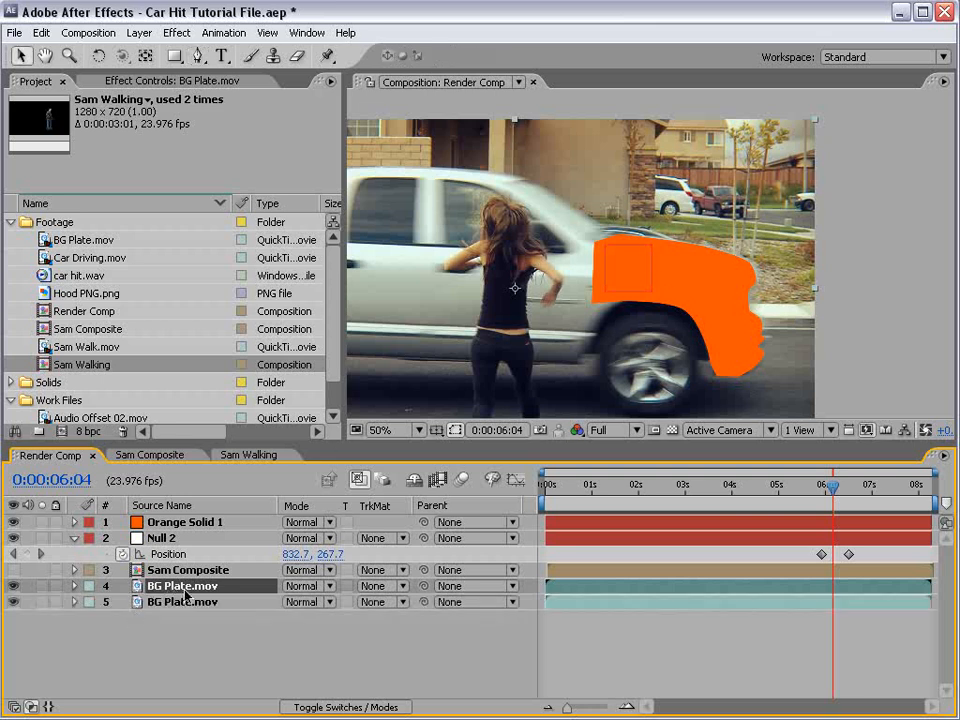
pyautogui.moveTo(182, 586); pyautogui.dragTo(193, 531)
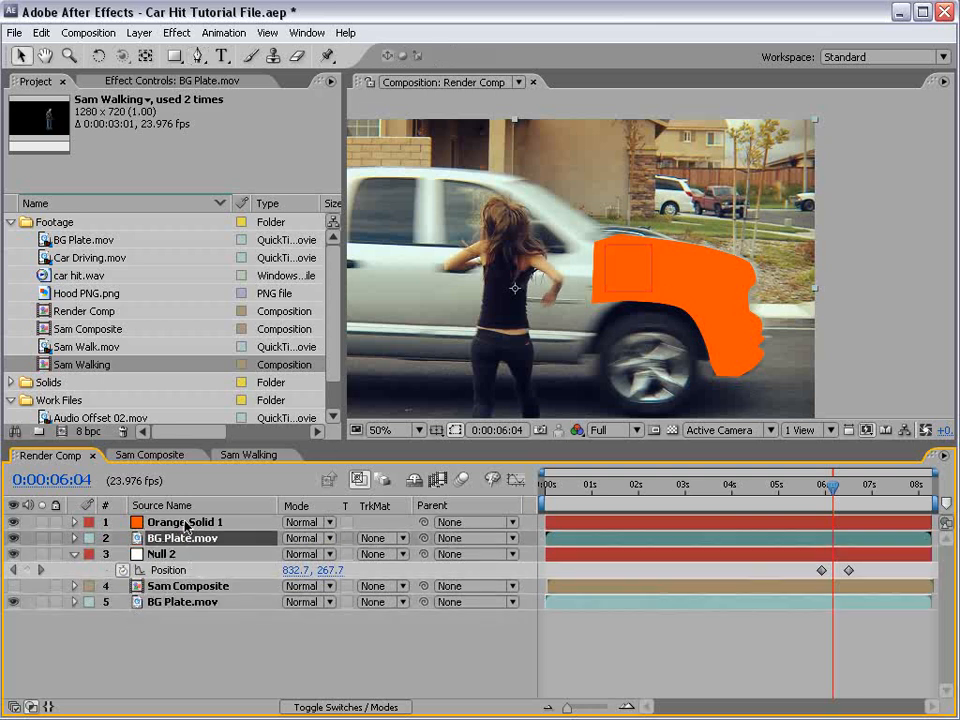
# Step: Set the upper BG plate's track matte to Alpha Matte "Orange Solid 1" and hide the original BG plate
pyautogui.click(186, 527)
pyautogui.click(192, 539)
pyautogui.click(380, 538)
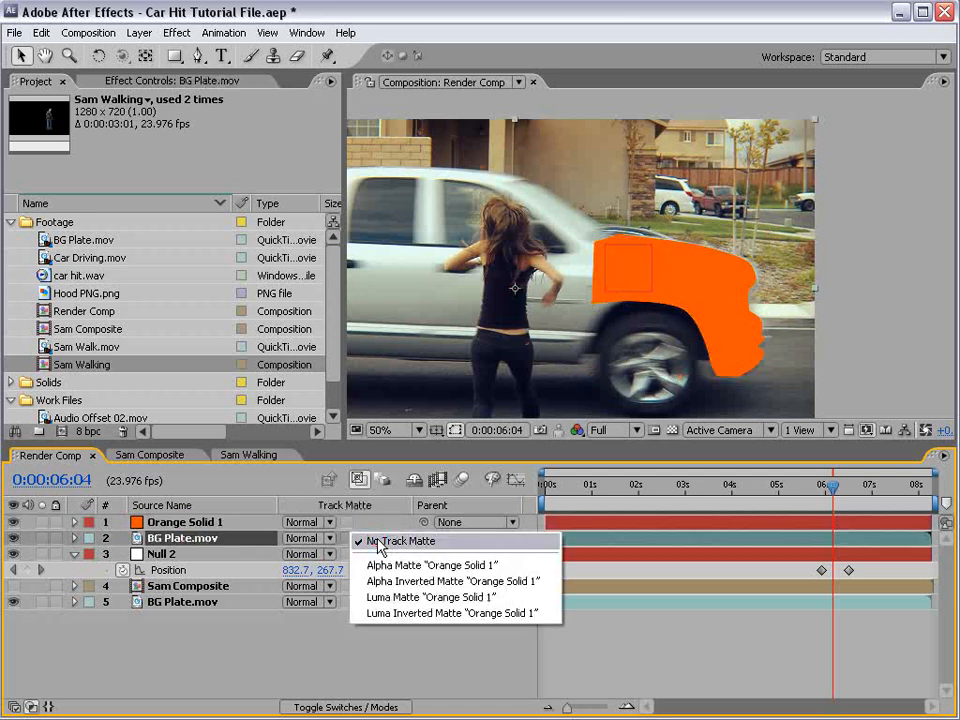
pyautogui.click(434, 566)
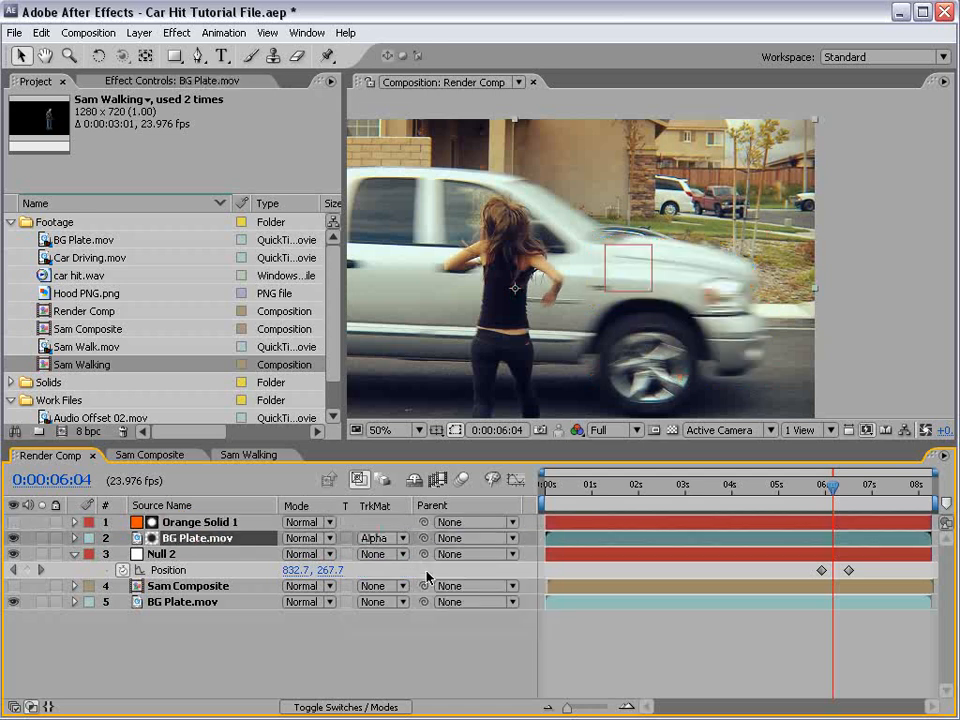
pyautogui.click(14, 602)
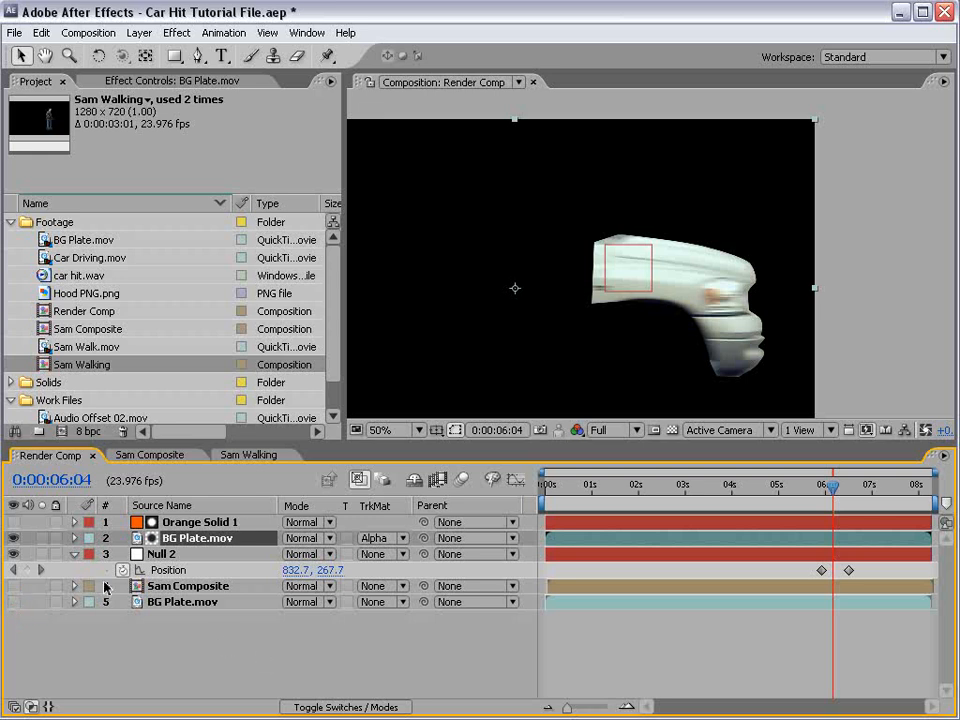
# Step: Set the orange solid's Mask Feather to 12.0 horizontally and 5.0 pixels vertically, and collapse its properties
pyautogui.click(195, 522)
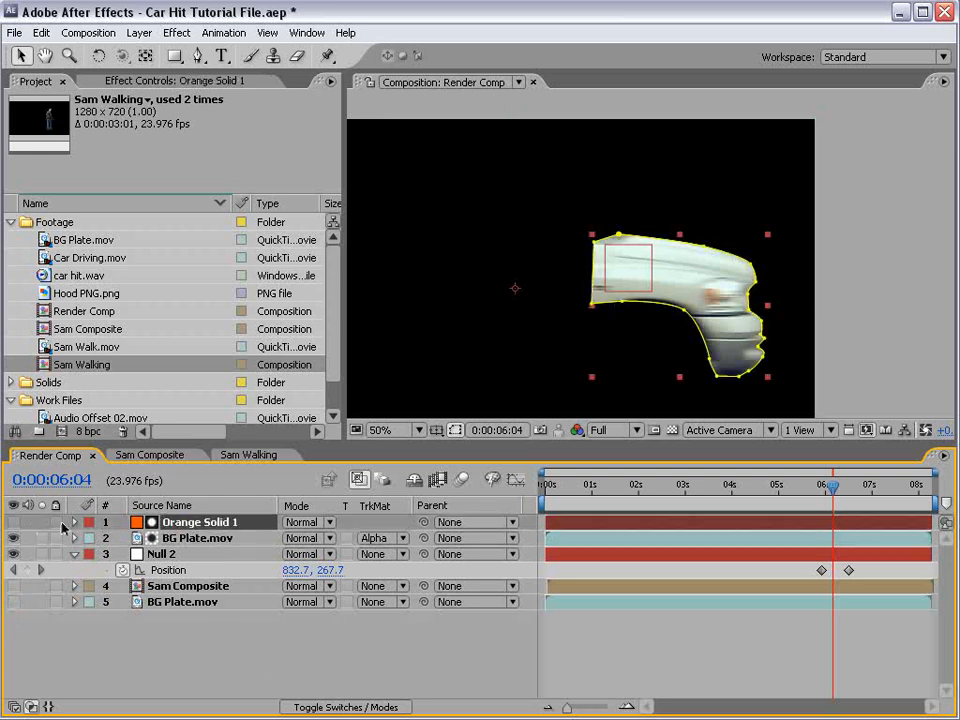
pyautogui.press('f')
pyautogui.click(329, 554)
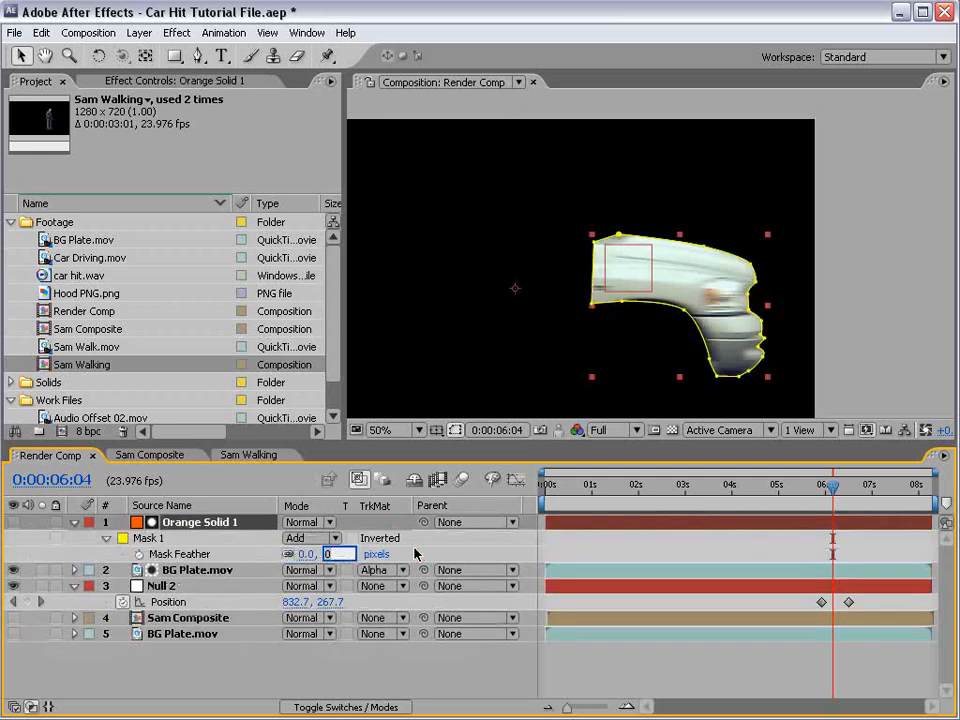
pyautogui.click(384, 650)
pyautogui.press('space')
pyautogui.moveTo(735, 329); pyautogui.dragTo(656, 315)
pyautogui.scroll(1, 656, 315)
pyautogui.moveTo(595, 325); pyautogui.dragTo(661, 300)
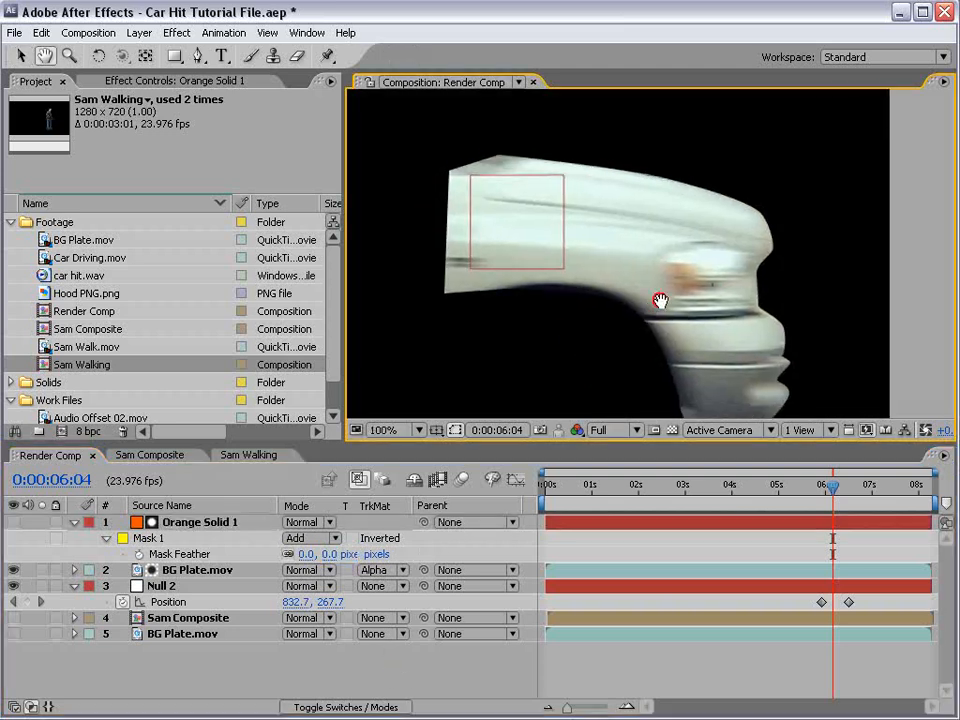
pyautogui.moveTo(302, 554)
pyautogui.mouseDown()
pyautogui.moveTo(313, 554)
pyautogui.moveTo(278, 558)
pyautogui.moveTo(310, 560)
pyautogui.moveTo(278, 563)
pyautogui.moveTo(288, 568)
pyautogui.mouseUp()
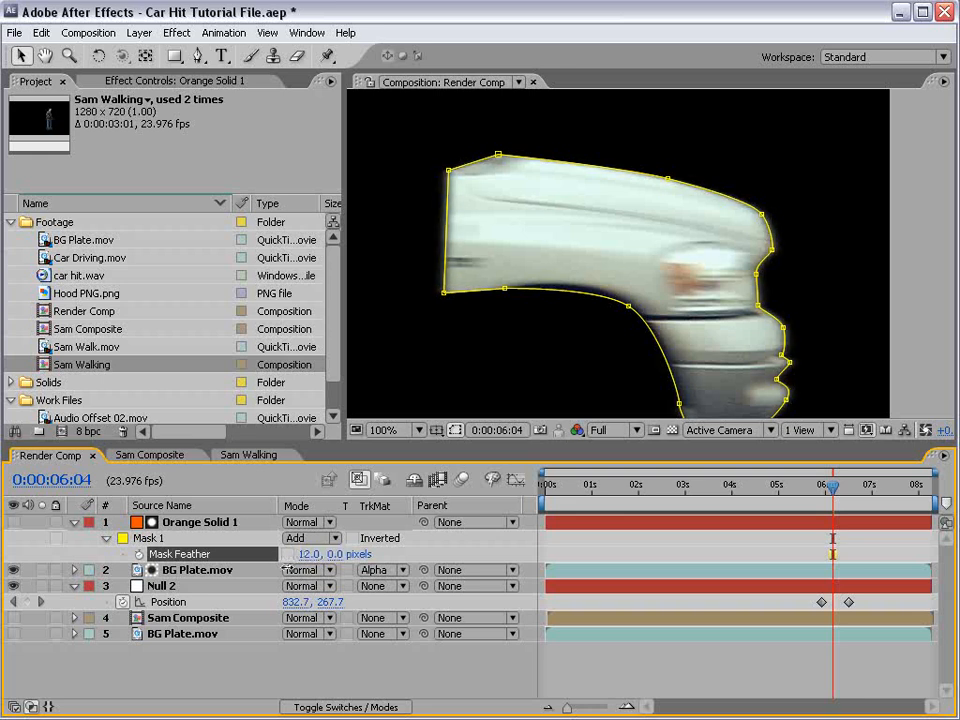
pyautogui.click(337, 554)
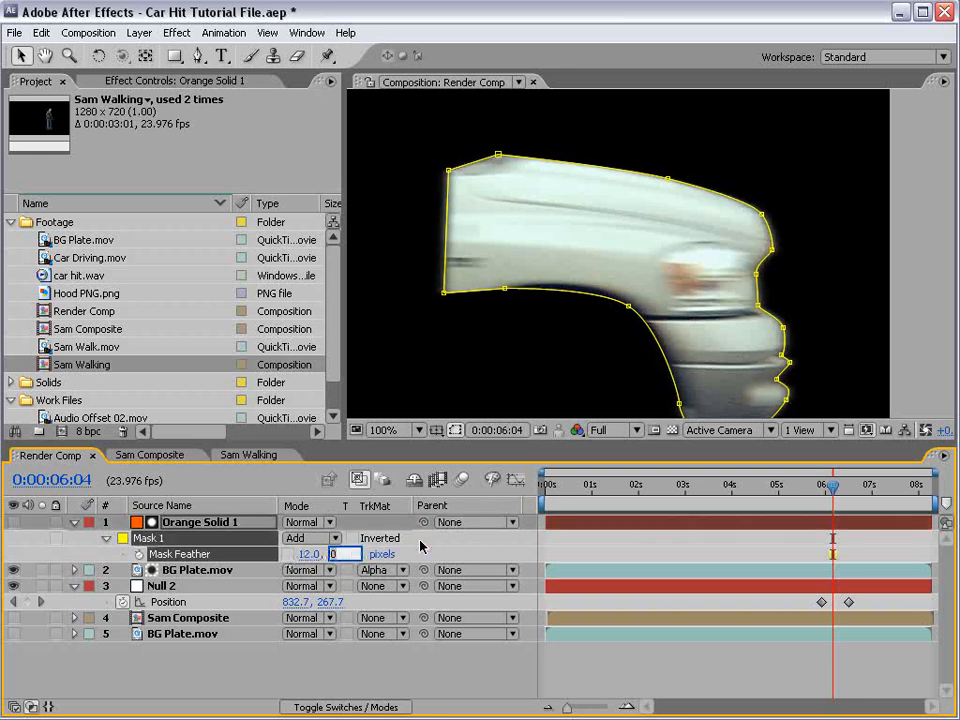
pyautogui.write('5')
pyautogui.press('Return')
pyautogui.click(595, 667)
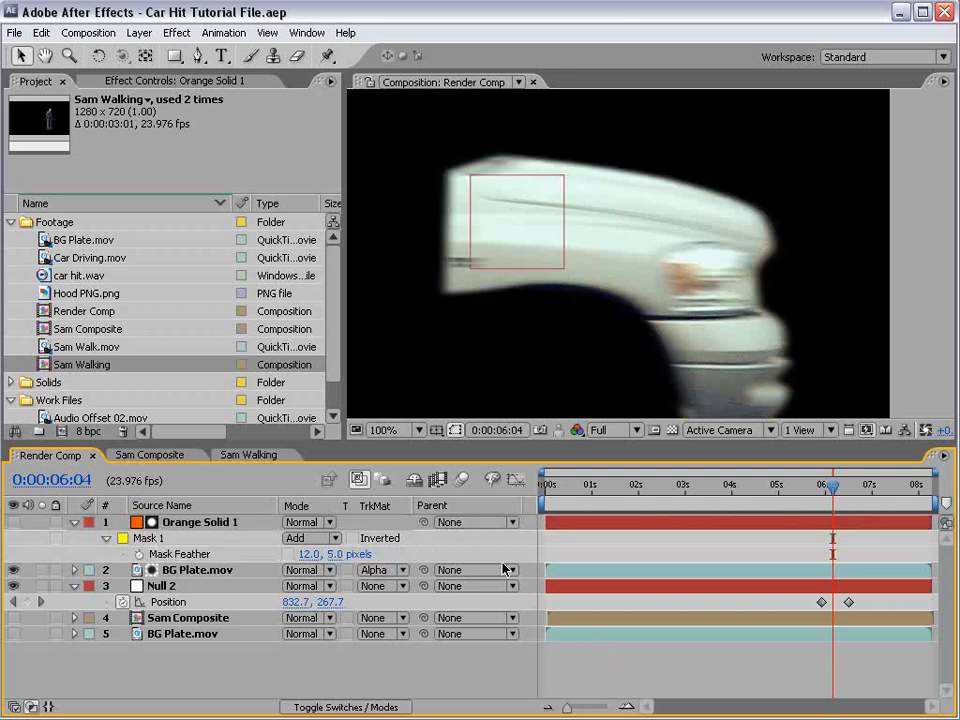
pyautogui.click(74, 522)
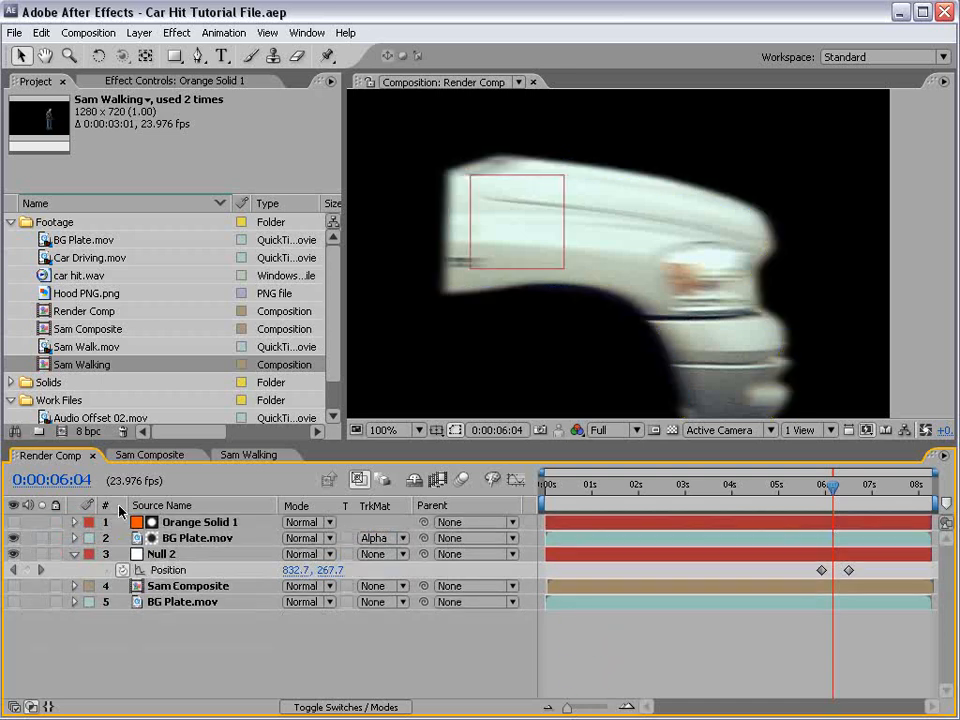
# Step: Show the original BG plate and parent Orange Solid 1 to Null 2
pyautogui.click(13, 602)
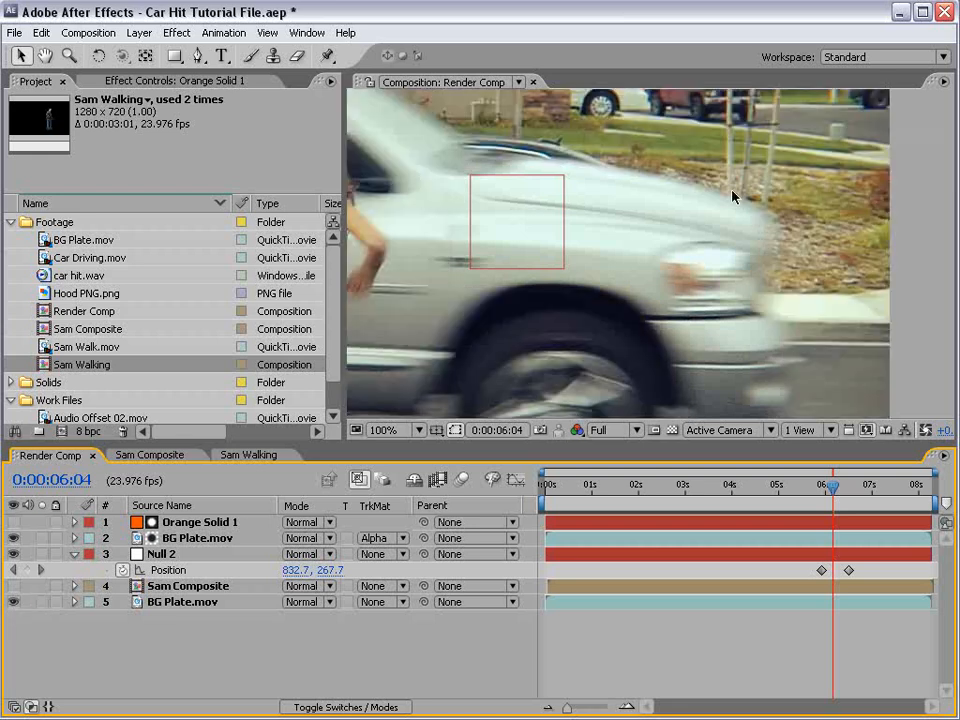
pyautogui.click(178, 524)
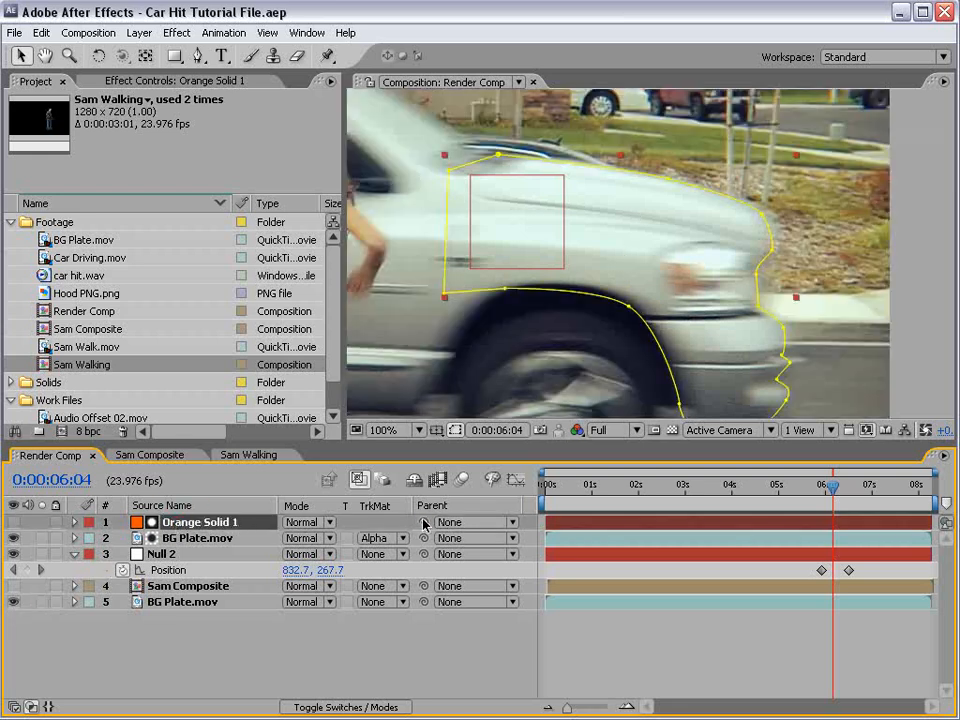
pyautogui.moveTo(423, 522); pyautogui.dragTo(167, 557)
# Step: Hide the original BG plate and move the time to 0:00:06:03 to check how the matte follows the truck
pyautogui.click(14, 602)
pyautogui.click(591, 622)
pyautogui.press('h')
pyautogui.scroll(-1, 590, 262)
pyautogui.moveTo(617, 236); pyautogui.dragTo(617, 251)
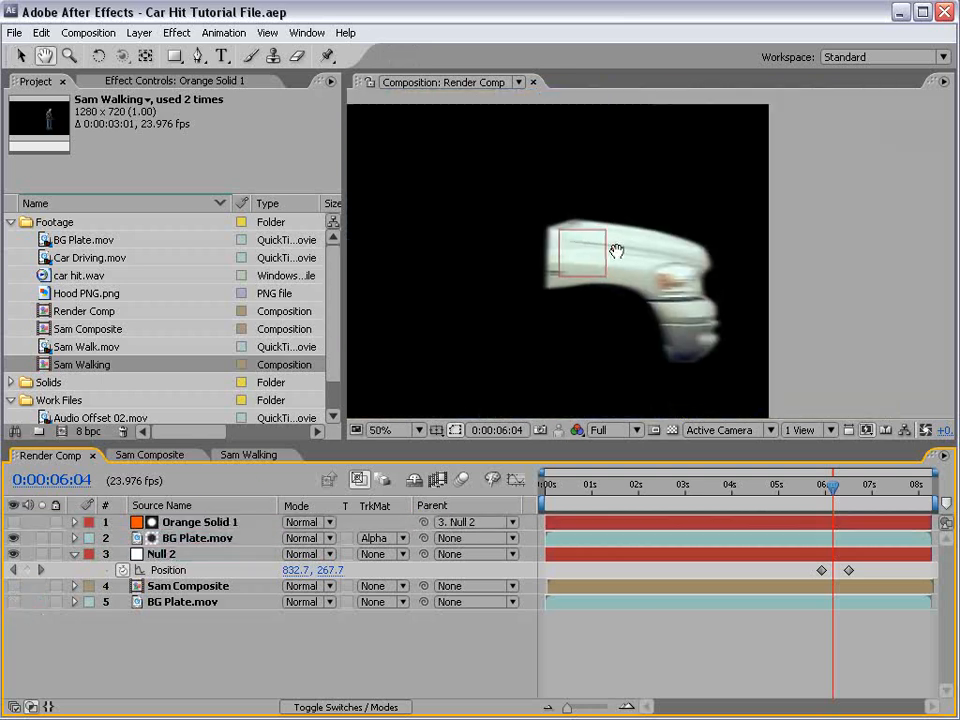
pyautogui.press('v')
pyautogui.moveTo(832, 489)
pyautogui.mouseDown()
pyautogui.moveTo(820, 489)
pyautogui.moveTo(829, 492)
pyautogui.mouseUp()
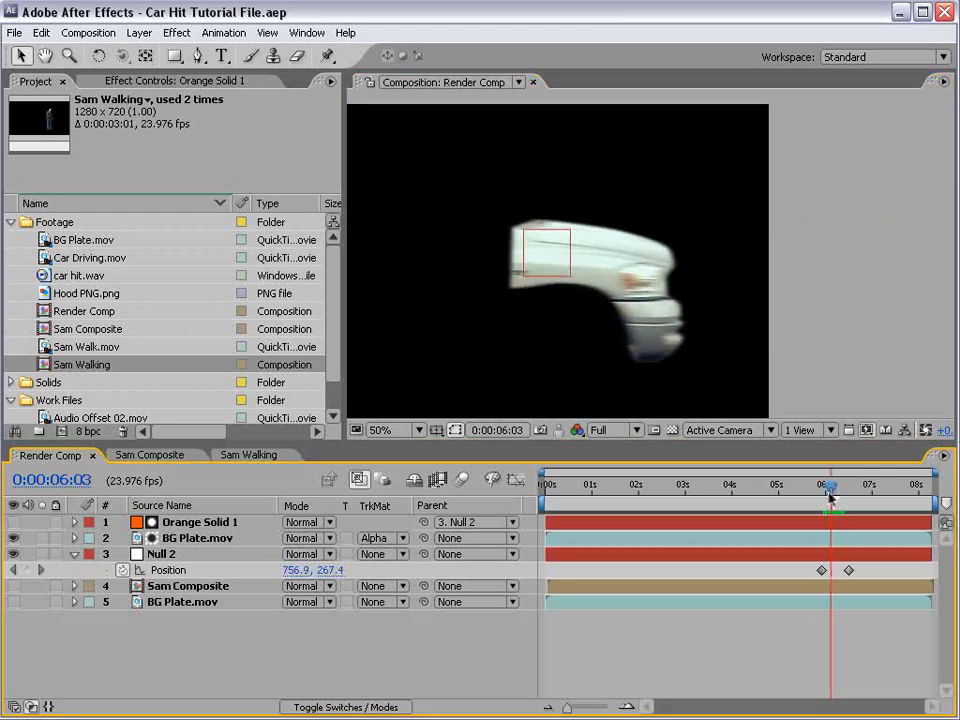
# Step: Show the original BG plate and lower its opacity to 63% to distinguish the matted truck front
pyautogui.click(14, 602)
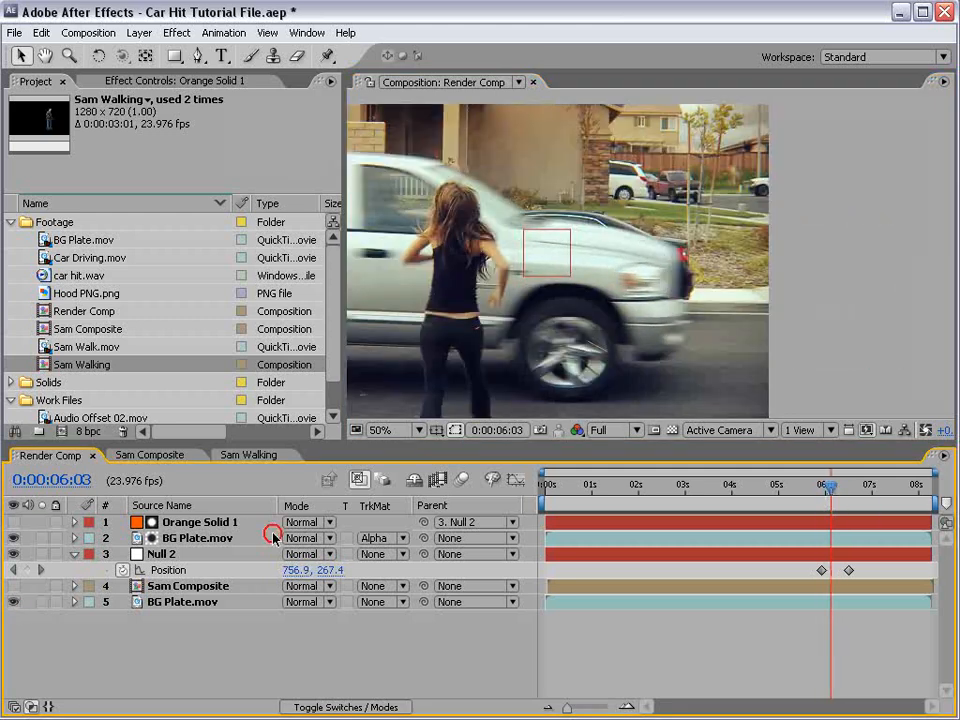
pyautogui.click(190, 602)
pyautogui.press('t')
pyautogui.moveTo(293, 618); pyautogui.dragTo(356, 627)
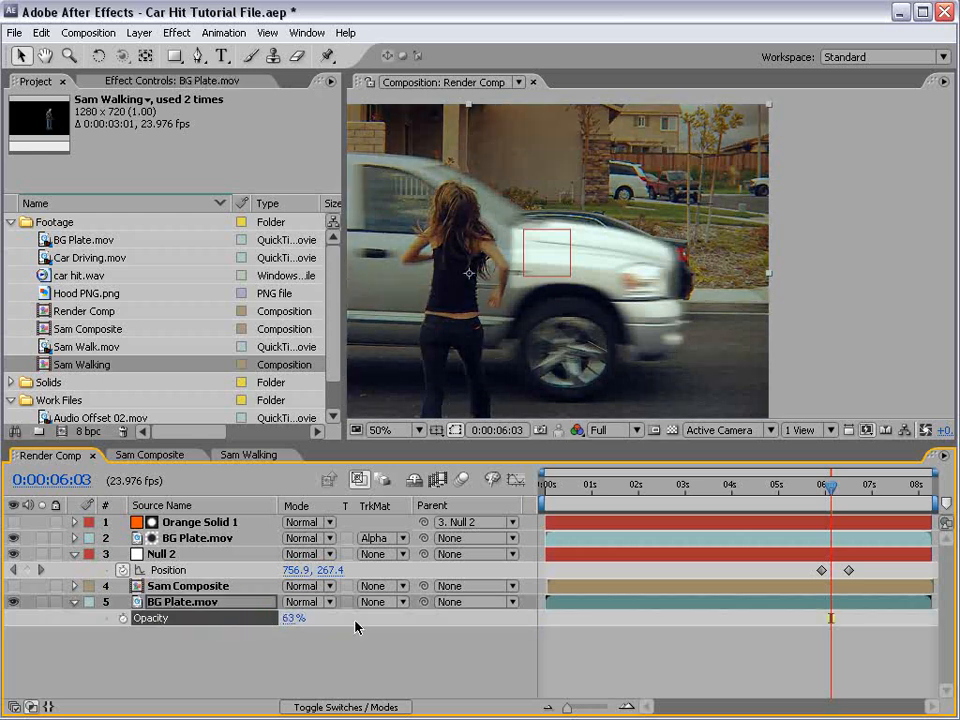
pyautogui.click(720, 651)
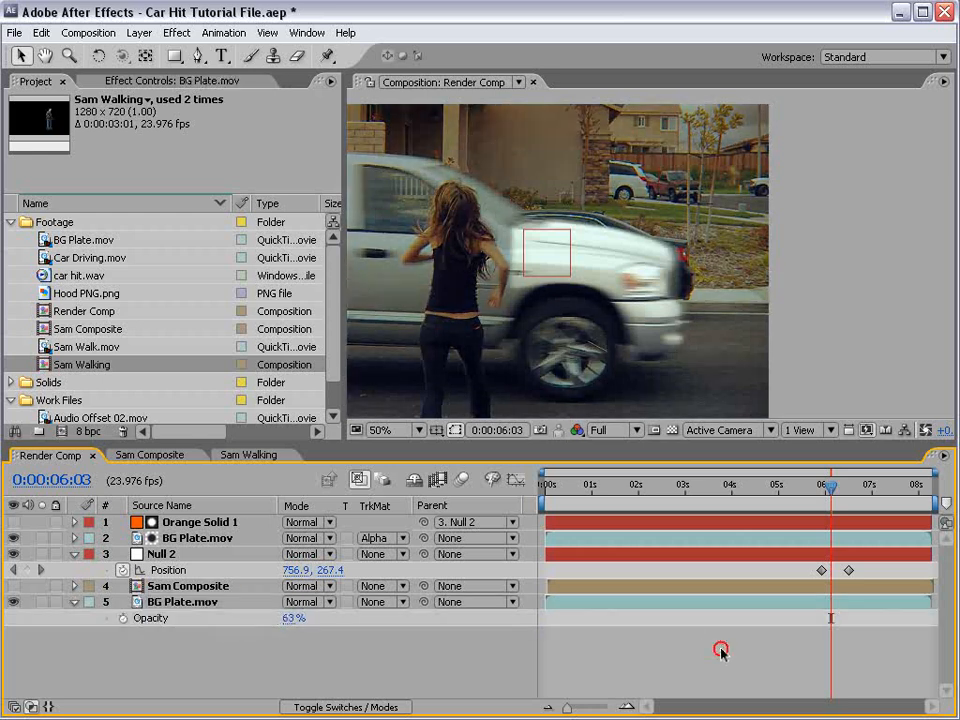
# Step: Add a Mask Path keyframe to the orange solid at 0:00:06:03 and set the original BG plate's opacity to 100%
pyautogui.click(176, 523)
pyautogui.press('h')
pyautogui.scroll(1, 718, 324)
pyautogui.moveTo(727, 326); pyautogui.dragTo(707, 240)
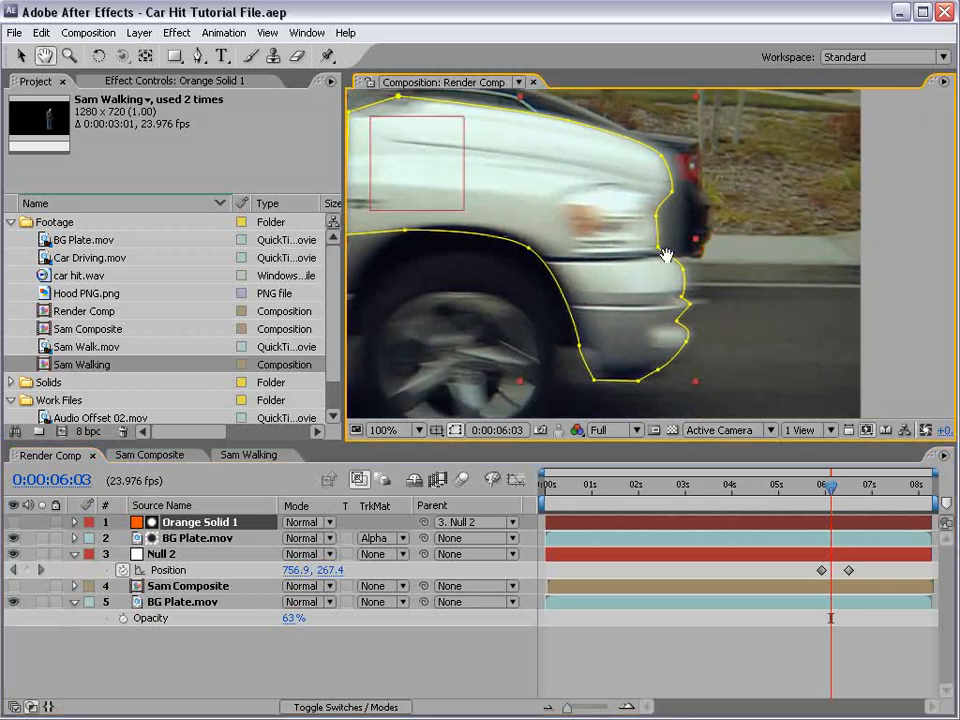
pyautogui.press('v')
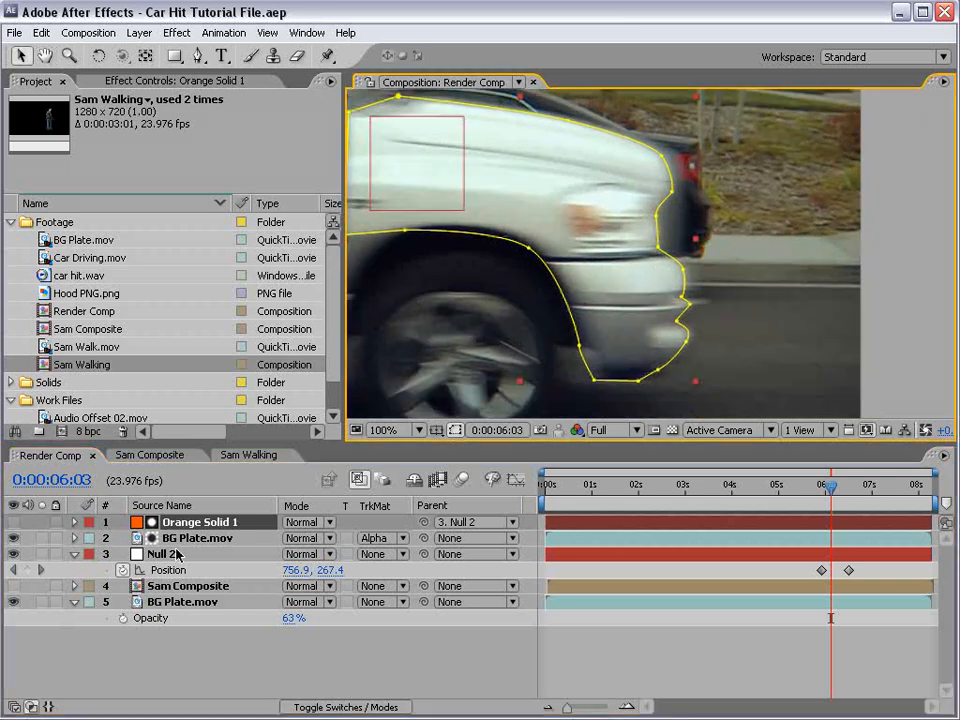
pyautogui.press('m')
pyautogui.click(139, 554)
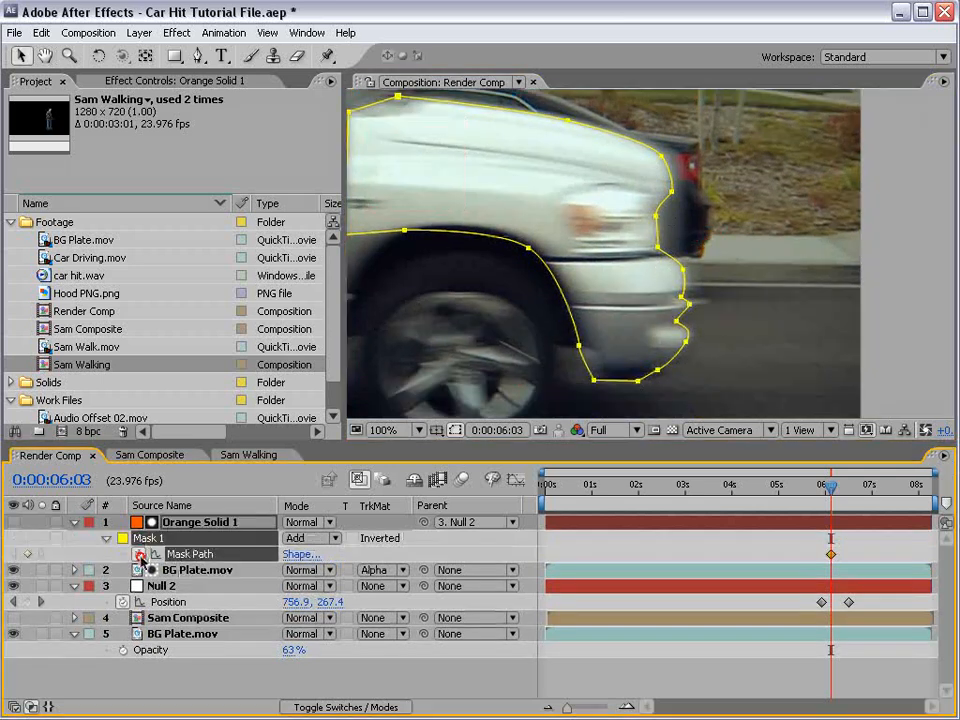
pyautogui.moveTo(293, 656); pyautogui.dragTo(422, 645)
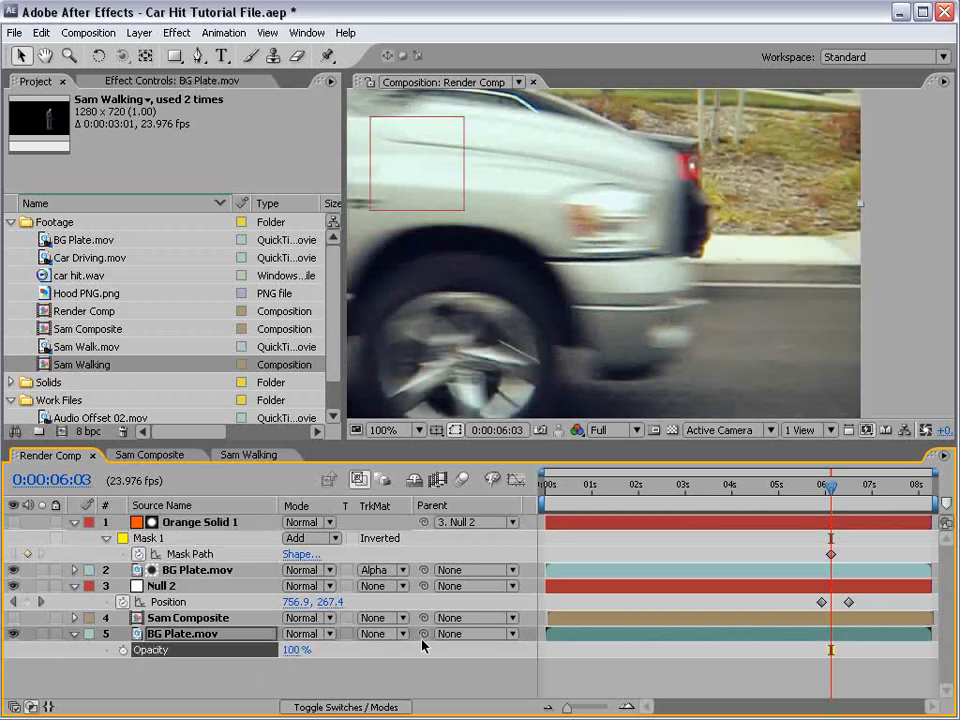
# Step: Adjust the orange solid's mask at the hood's front edge to fit the truck at 0:00:06:03
pyautogui.click(747, 522)
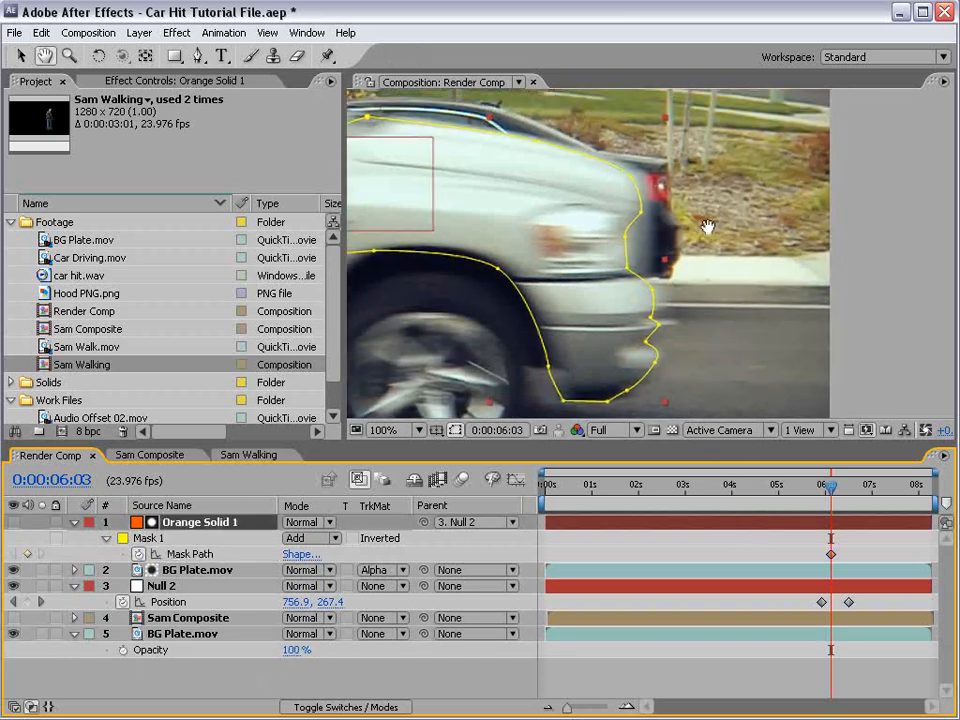
pyautogui.click(648, 204)
pyautogui.hotkey('ctrl', 'z')
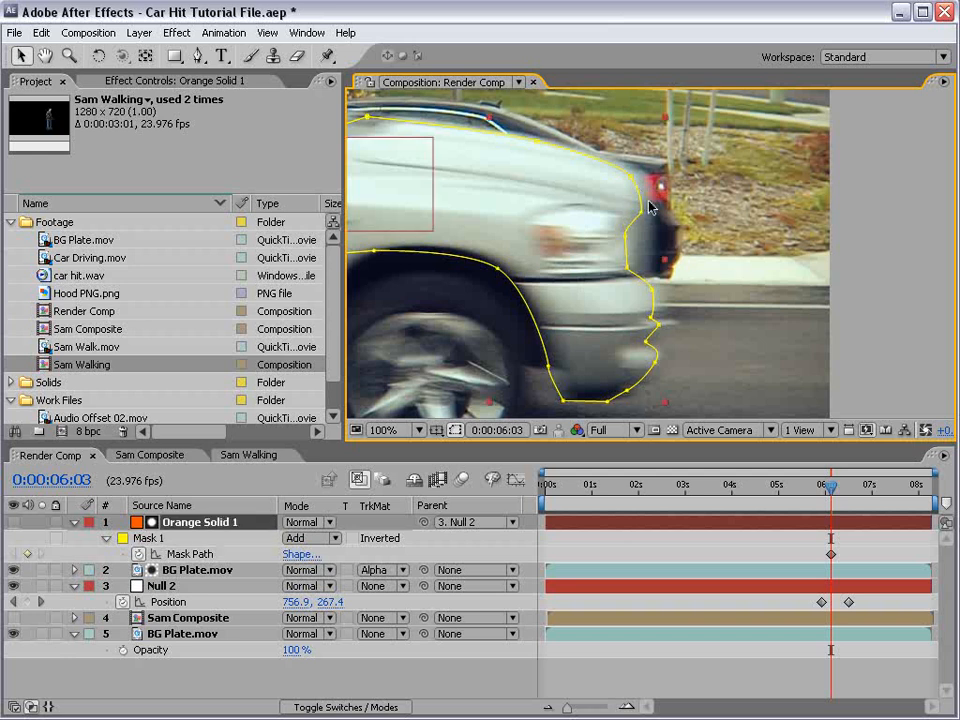
pyautogui.click(645, 208)
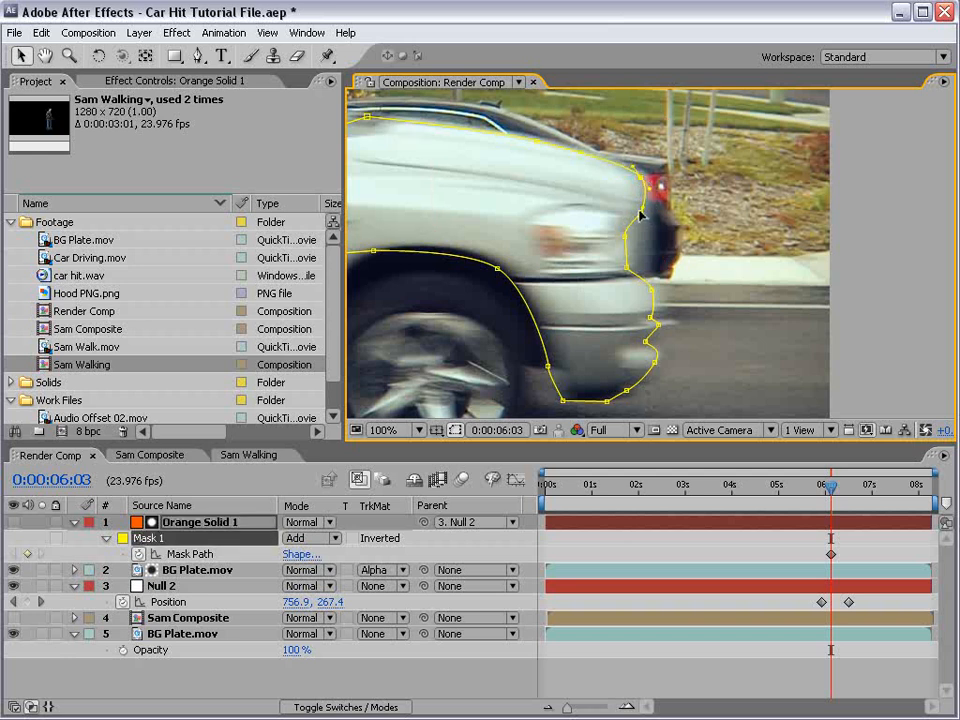
# Step: Refine the mask points along the truck's front at 0:00:06:03 and shift the whole mask onto the truck at 0:00:05:23
pyautogui.moveTo(640, 212); pyautogui.dragTo(646, 273)
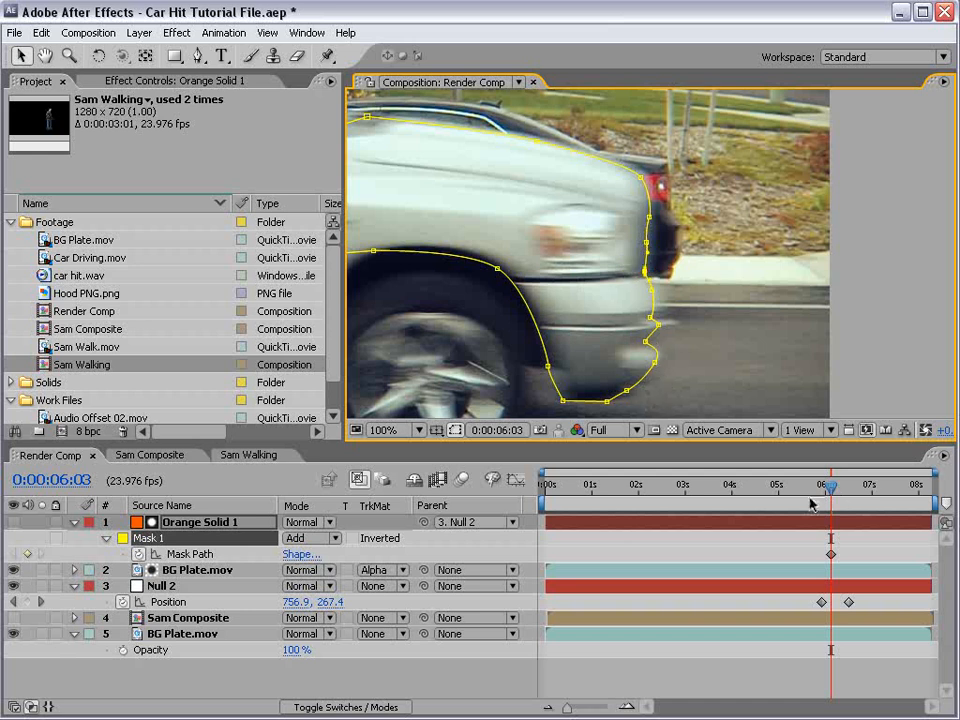
pyautogui.press('pageup')
pyautogui.press('pageup')
pyautogui.press('pageup')
pyautogui.press('pageup')
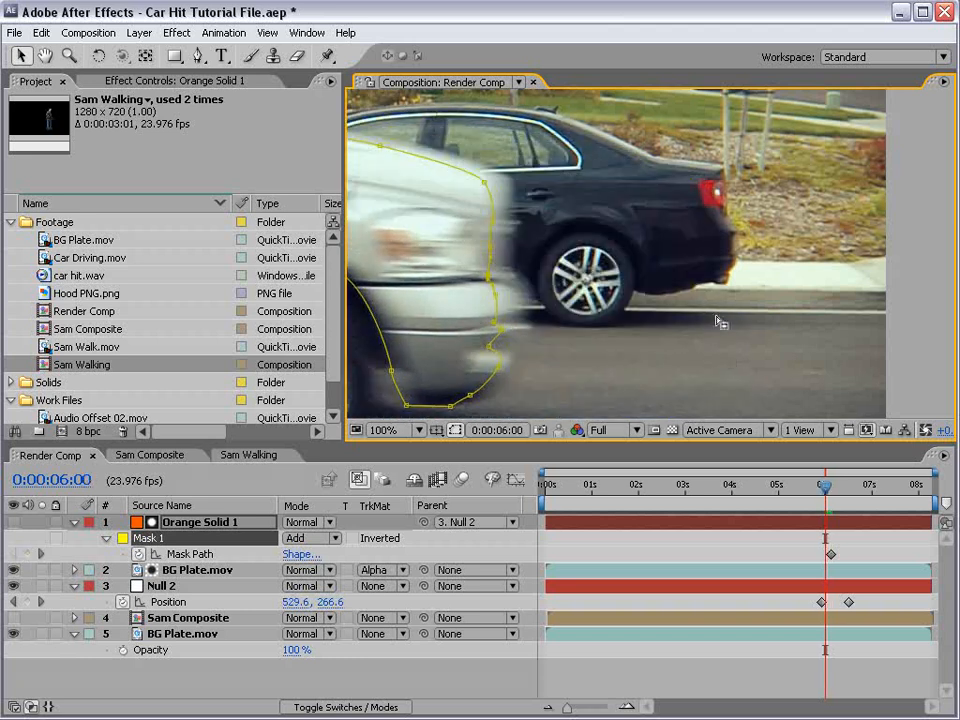
pyautogui.press('space')
pyautogui.moveTo(469, 197); pyautogui.dragTo(572, 197)
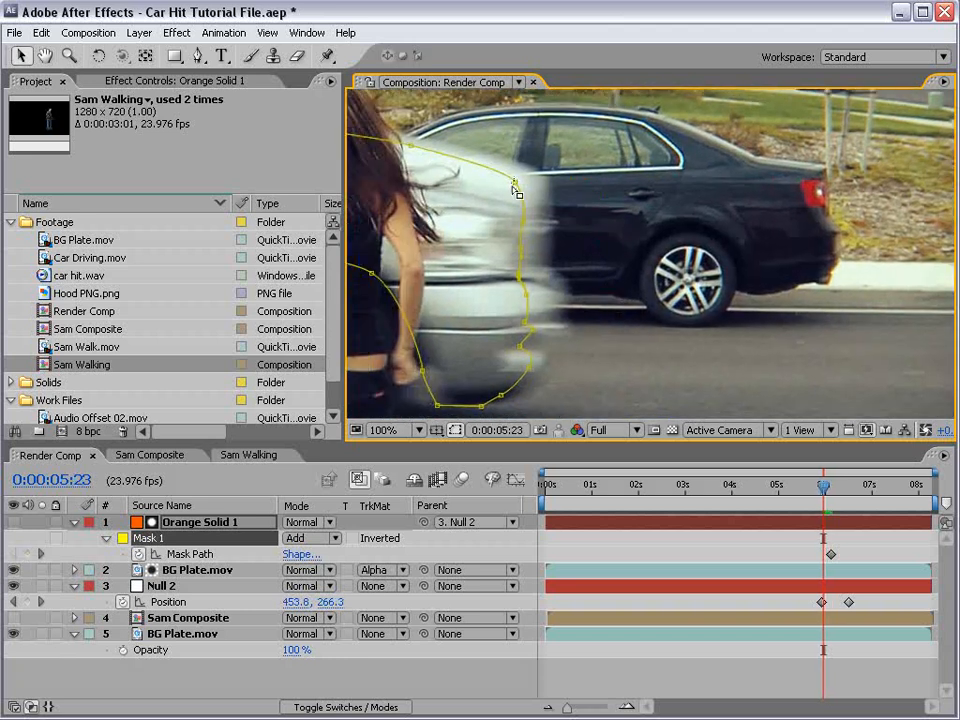
pyautogui.doubleClick(516, 183)
pyautogui.moveTo(516, 183); pyautogui.dragTo(539, 179)
pyautogui.click(688, 364)
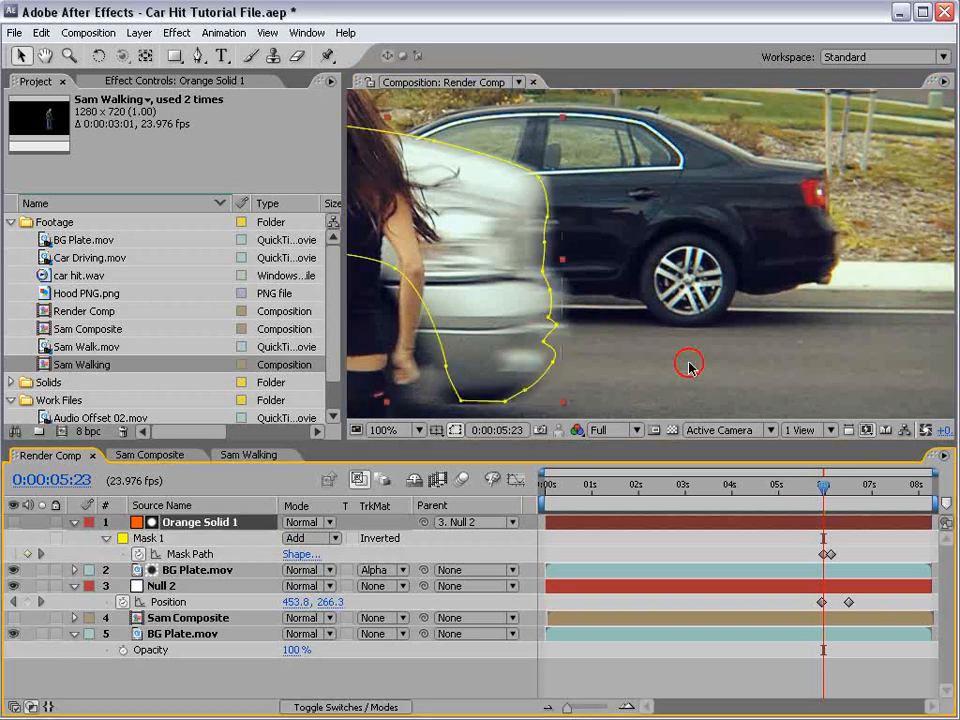
# Step: At 0:00:06:04, pull Mask 1's front points inward to follow the truck's hood tip and grille
pyautogui.press('pagedown')
pyautogui.press('pagedown')
pyautogui.press('pagedown')
pyautogui.press('pagedown')
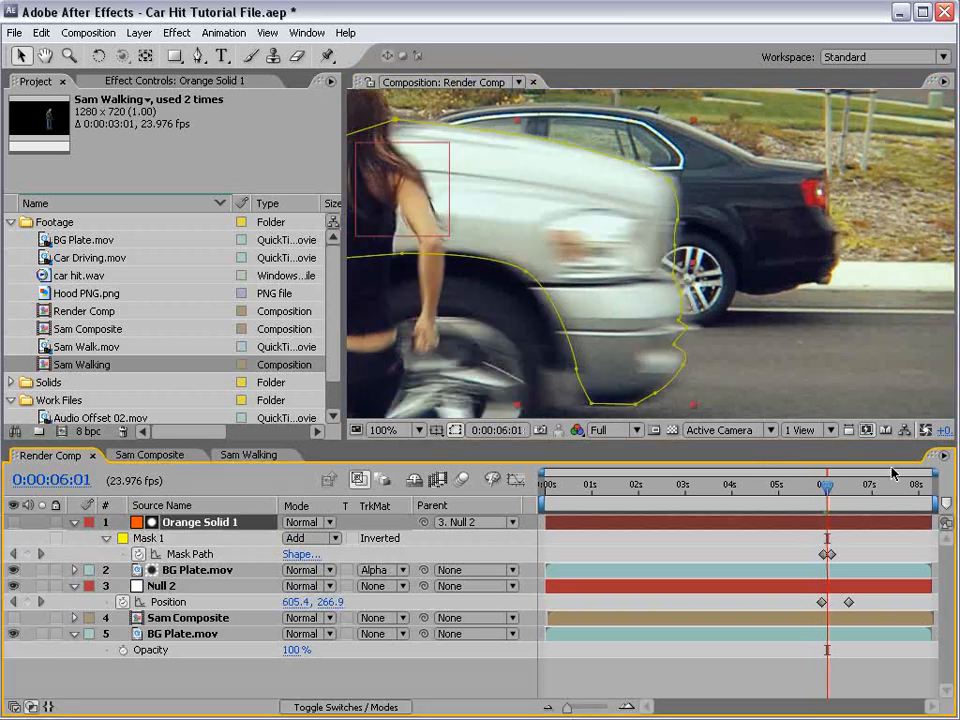
pyautogui.press('pagedown')
pyautogui.press('pagedown')
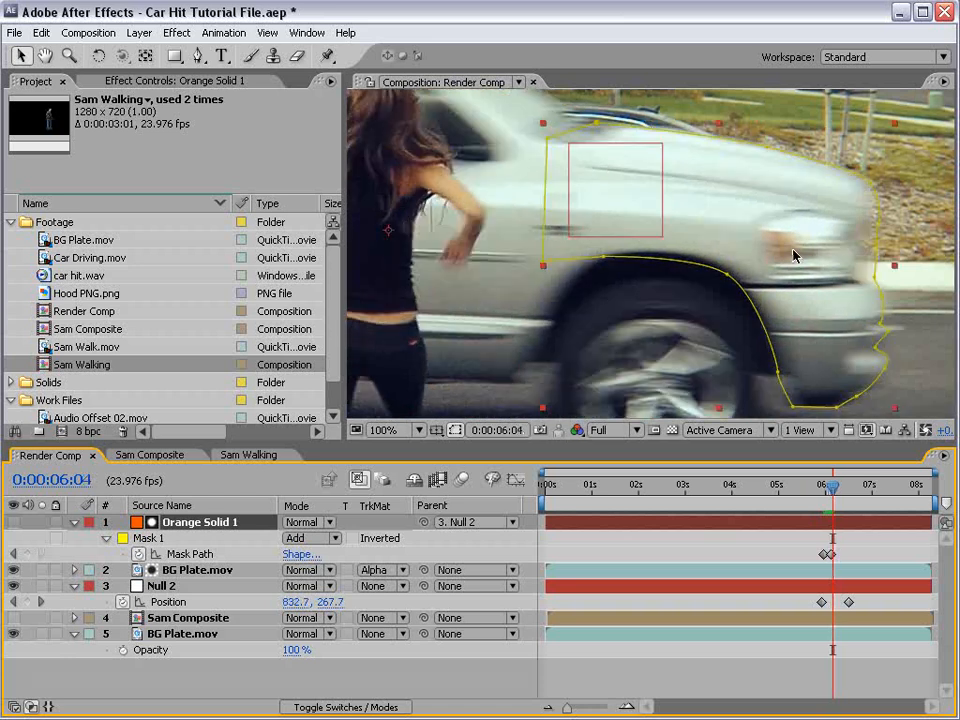
pyautogui.press('space')
pyautogui.moveTo(731, 279); pyautogui.dragTo(453, 281)
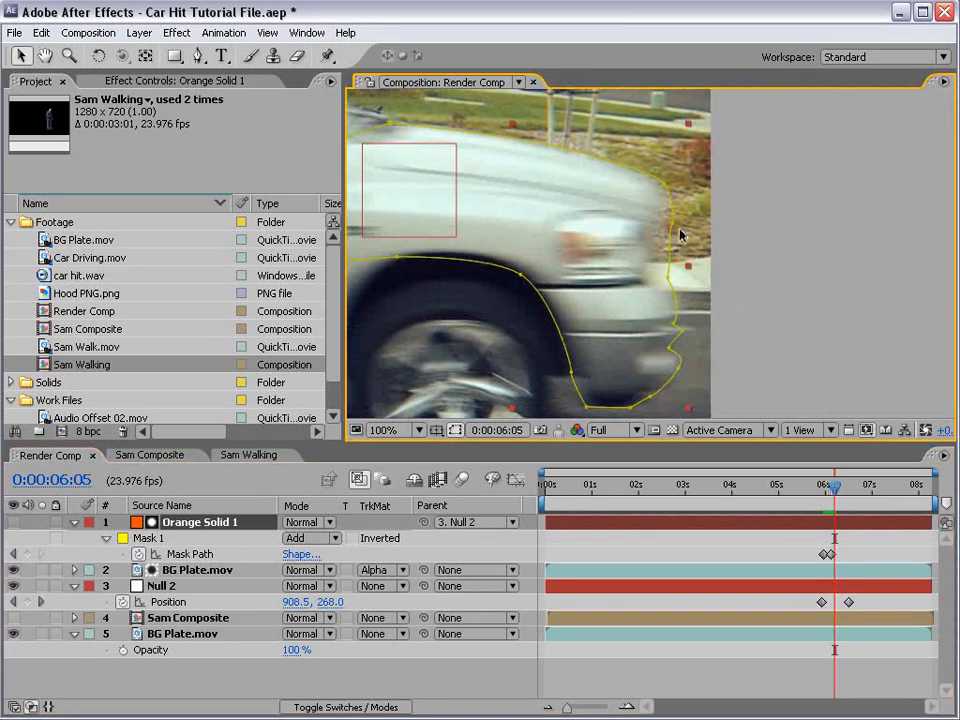
pyautogui.press('pageup')
pyautogui.press('pagedown')
pyautogui.press('pageup')
pyautogui.press('pageup')
pyautogui.press('pagedown')
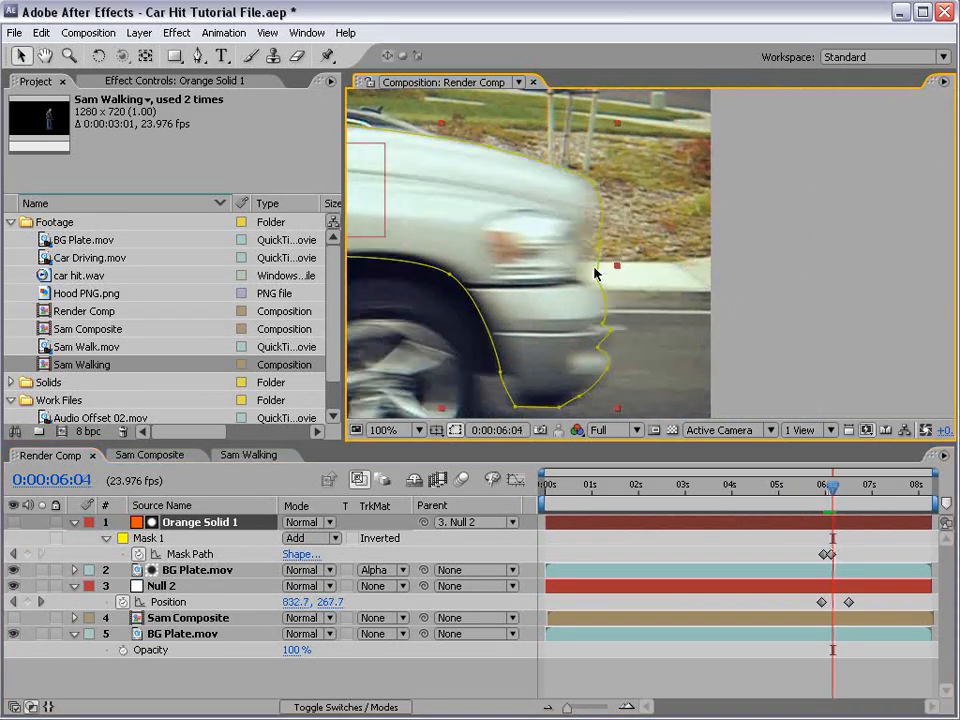
pyautogui.click(597, 278)
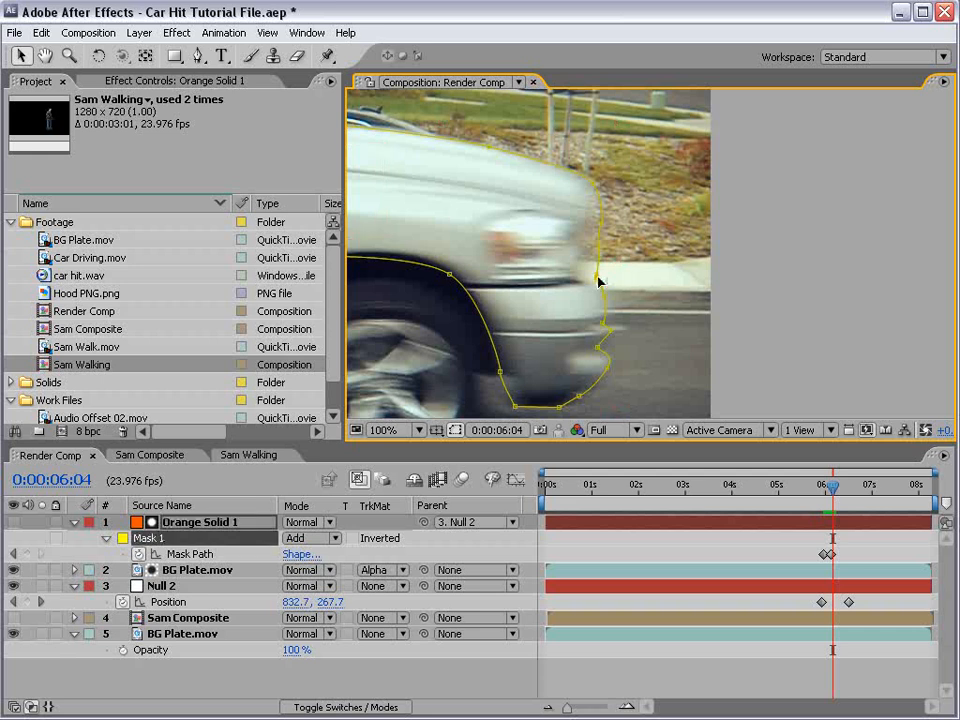
pyautogui.moveTo(598, 282); pyautogui.dragTo(586, 184)
pyautogui.moveTo(586, 279); pyautogui.dragTo(580, 239)
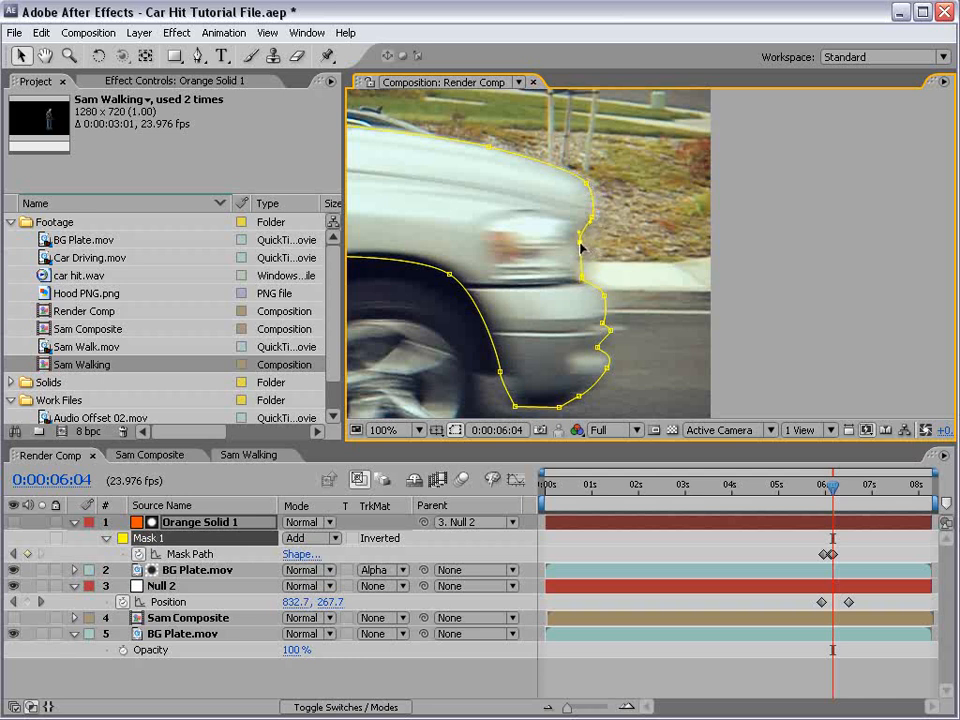
# Step: Step through the frames up to 0:00:06:09 to check how the mask follows the truck
pyautogui.press('pageup')
pyautogui.press('pagedown')
pyautogui.press('pagedown')
pyautogui.press('pagedown')
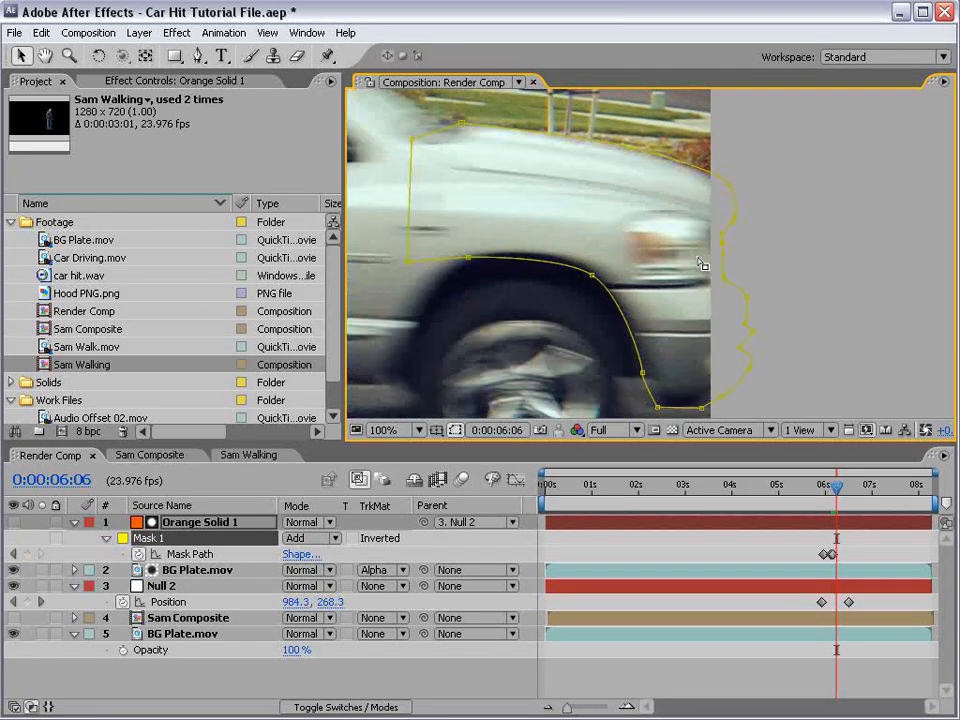
pyautogui.press('pagedown')
pyautogui.press('pagedown')
pyautogui.press('pagedown')
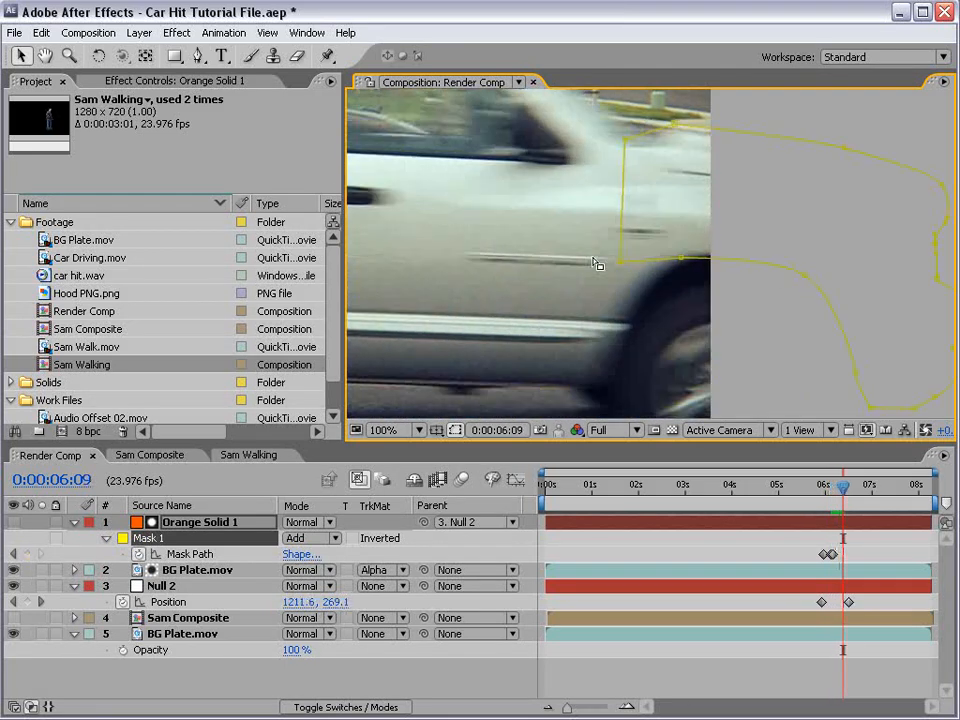
pyautogui.press(',')
pyautogui.moveTo(840, 489); pyautogui.dragTo(830, 489)
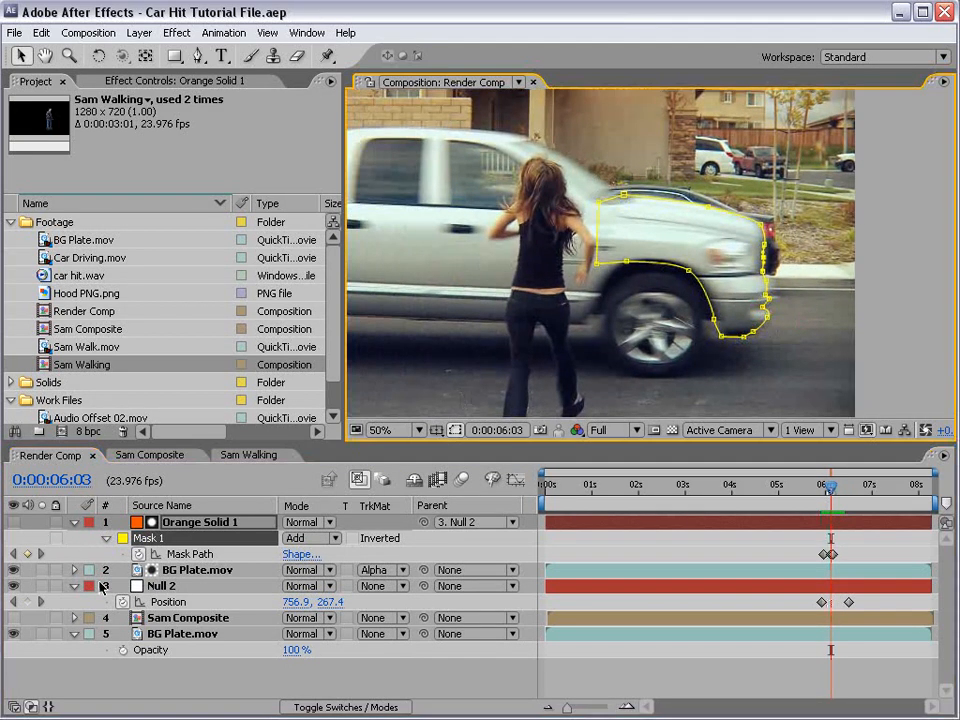
# Step: Collapse the Orange Solid 1 and Null 2 layers and make the Sam Composite layer visible
pyautogui.click(74, 523)
pyautogui.click(75, 555)
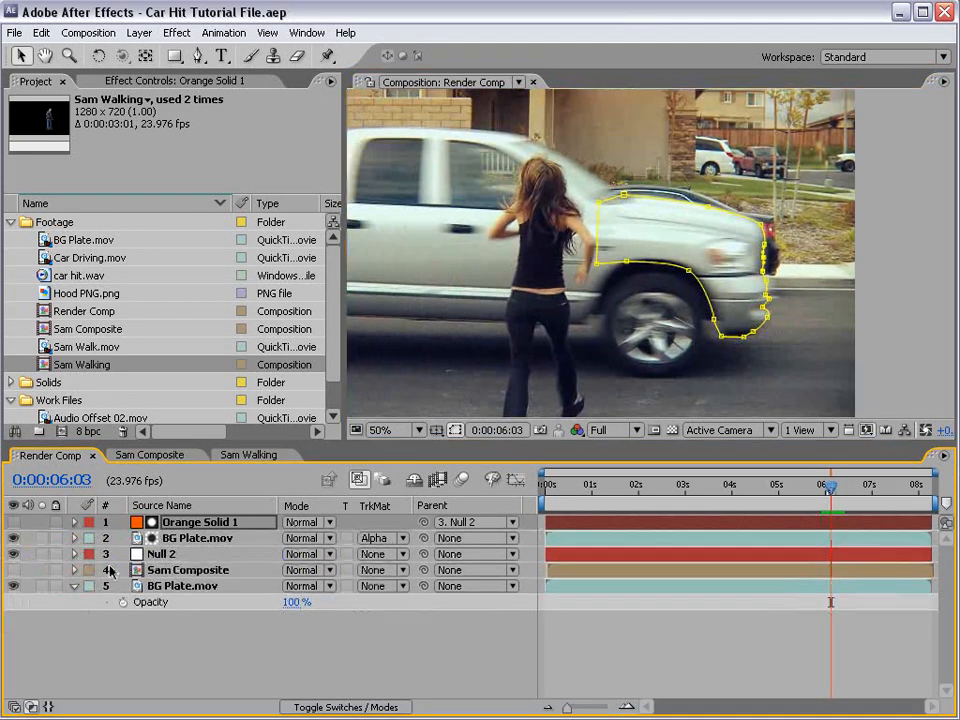
pyautogui.click(13, 570)
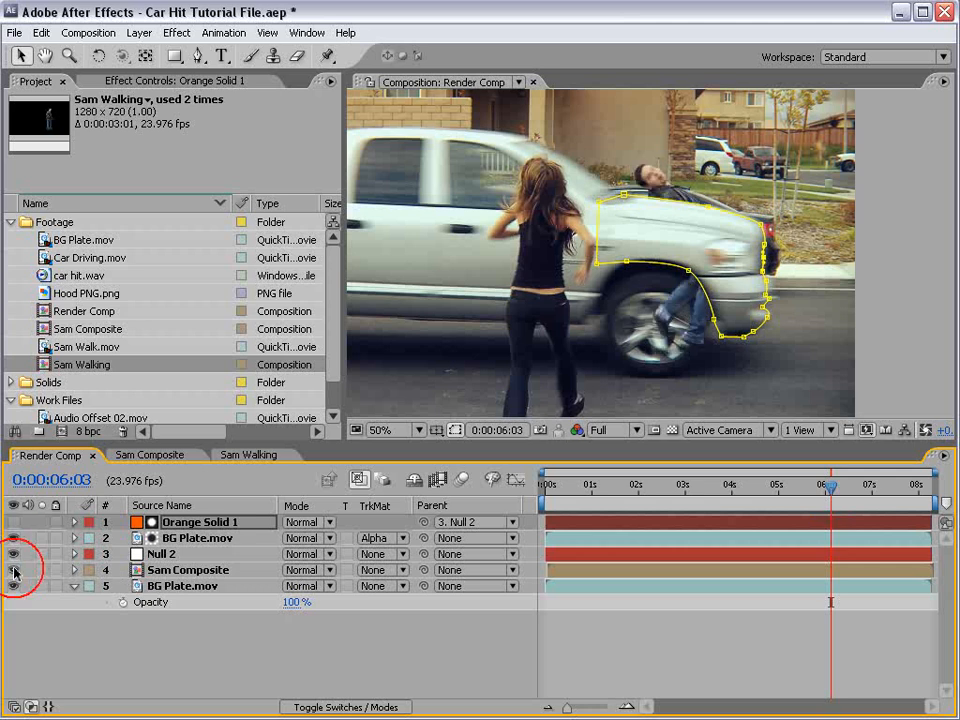
# Step: Split the Sam Composite layer at 0:00:06:00, the moment the truck reaches the man
pyautogui.click(150, 570)
pyautogui.moveTo(830, 485)
pyautogui.mouseDown()
pyautogui.moveTo(809, 485)
pyautogui.moveTo(825, 489)
pyautogui.mouseUp()
pyautogui.click(791, 615)
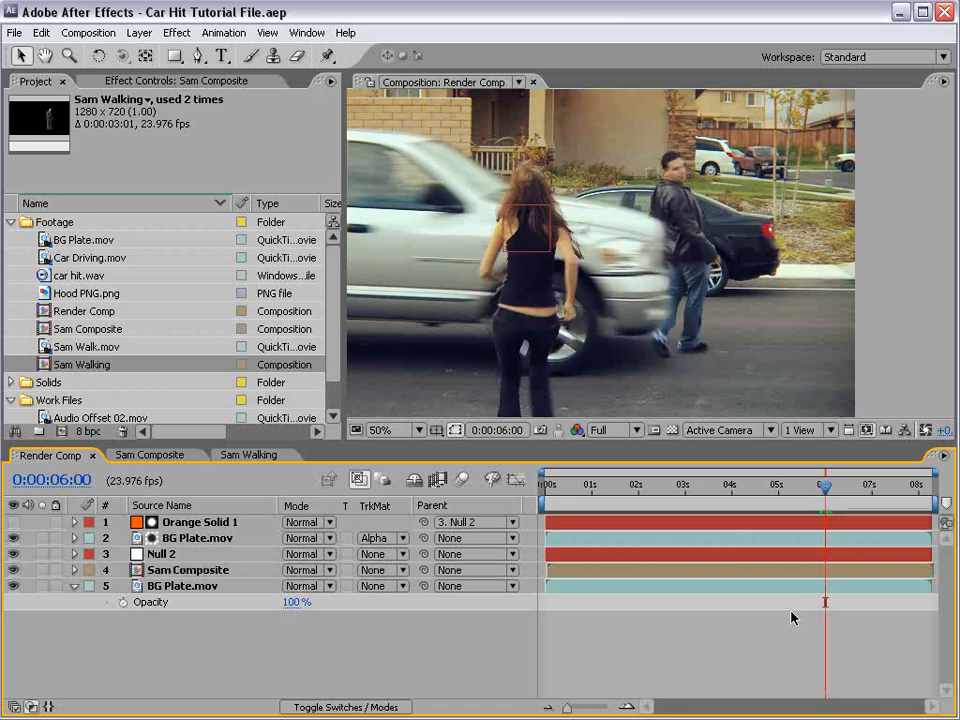
pyautogui.press('pagedown')
pyautogui.press('pageup')
pyautogui.press('=')
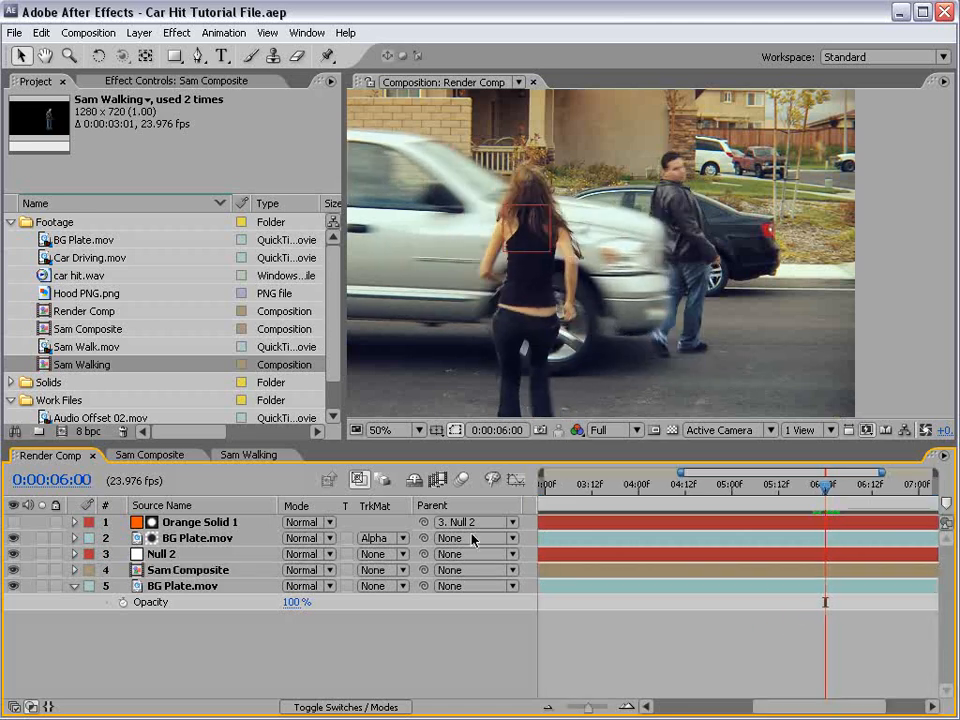
pyautogui.click(204, 571)
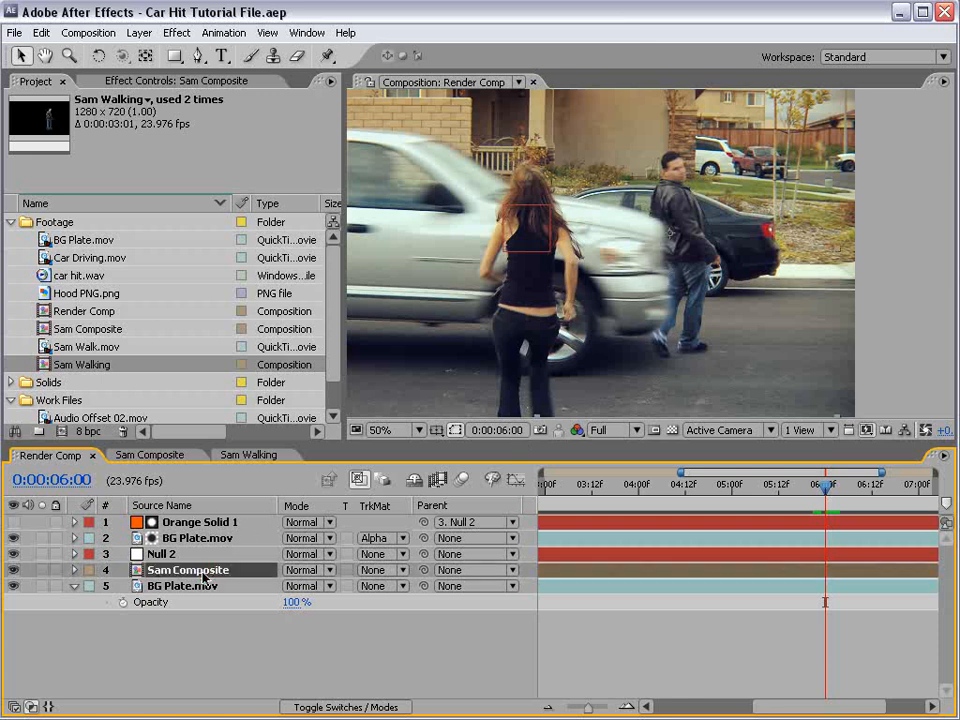
pyautogui.press('pageup')
pyautogui.press('pagedown')
pyautogui.hotkey('ctrl', 'shift', 'd')
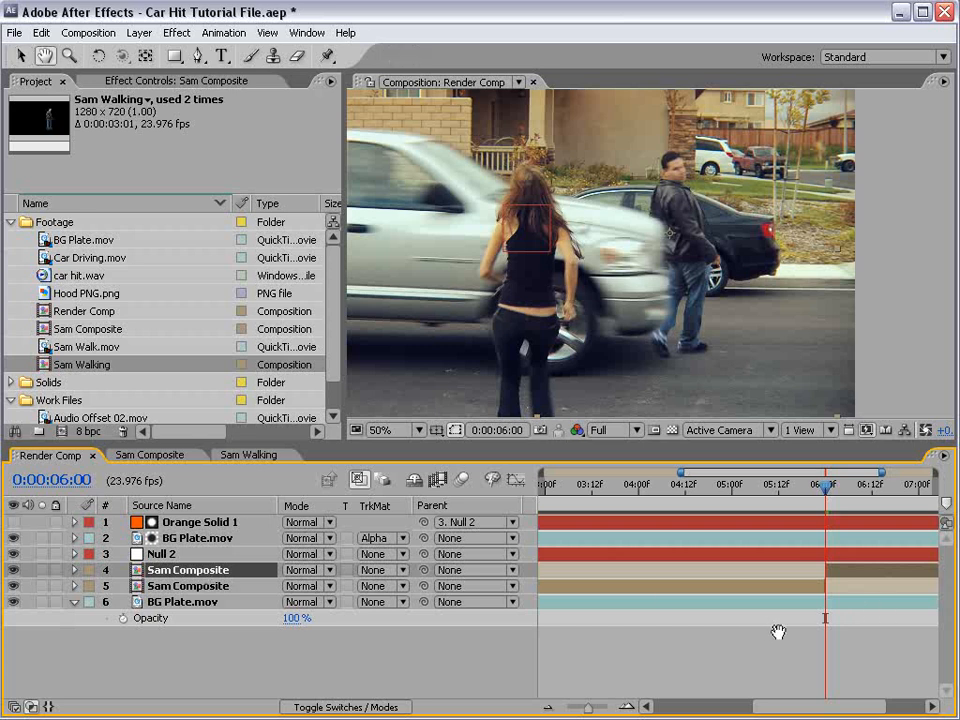
pyautogui.hscroll(3, 776, 628)
pyautogui.press('-')
pyautogui.press('space')
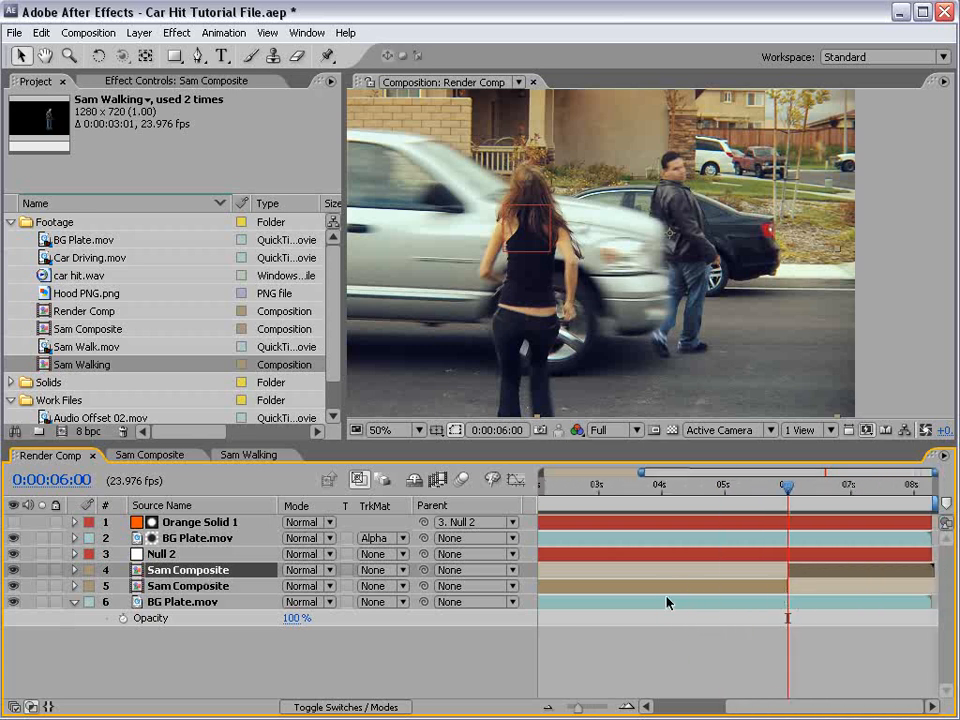
# Step: Save the project and parent the Sam Composite segment starting at 0:00:06:00 to Null 2
pyautogui.hotkey('ctrl', 's')
pyautogui.moveTo(423, 573); pyautogui.dragTo(166, 561)
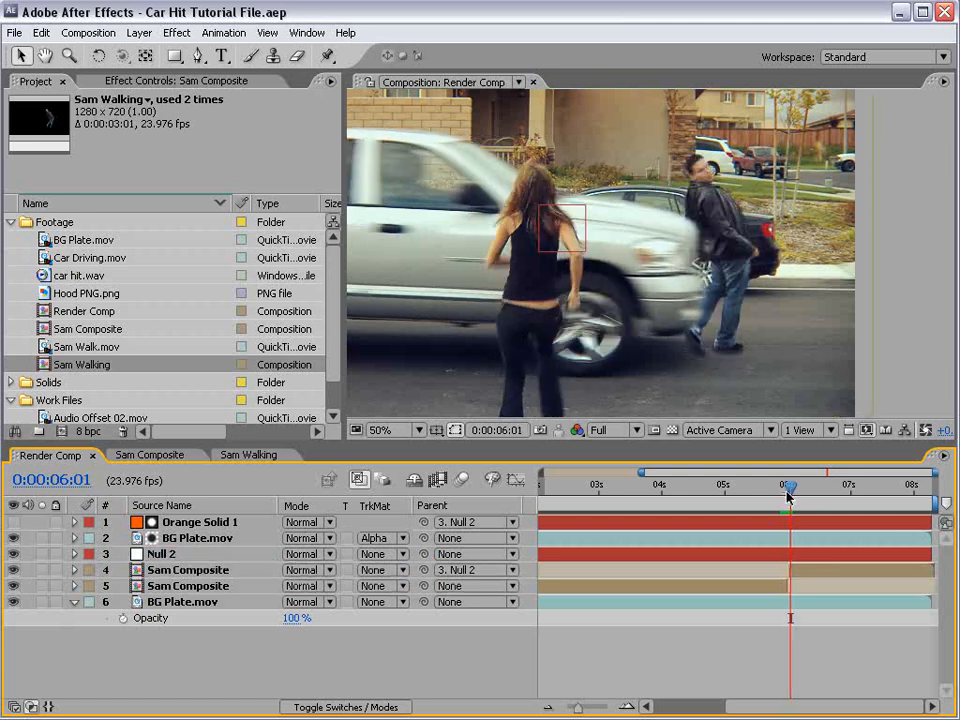
pyautogui.moveTo(788, 493)
pyautogui.mouseDown()
pyautogui.moveTo(806, 493)
pyautogui.moveTo(783, 498)
pyautogui.mouseUp()
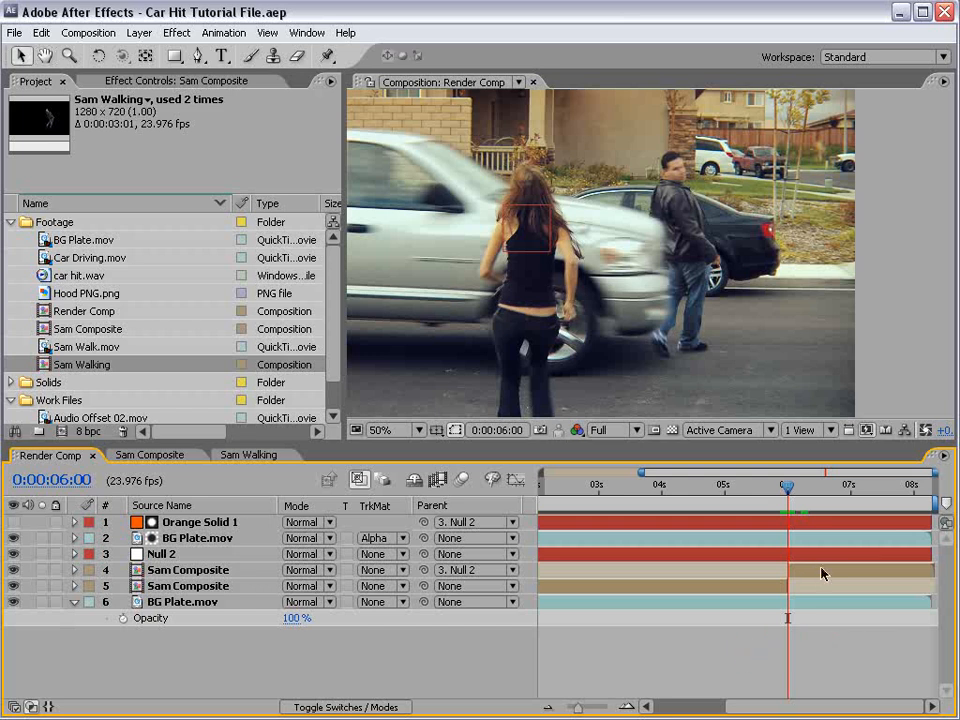
# Step: Add Position and Rotation keyframes at 0:00:06:00 on the second Sam Composite segment
pyautogui.press('=')
pyautogui.press('space')
pyautogui.moveTo(864, 579); pyautogui.dragTo(656, 636)
pyautogui.click(666, 573)
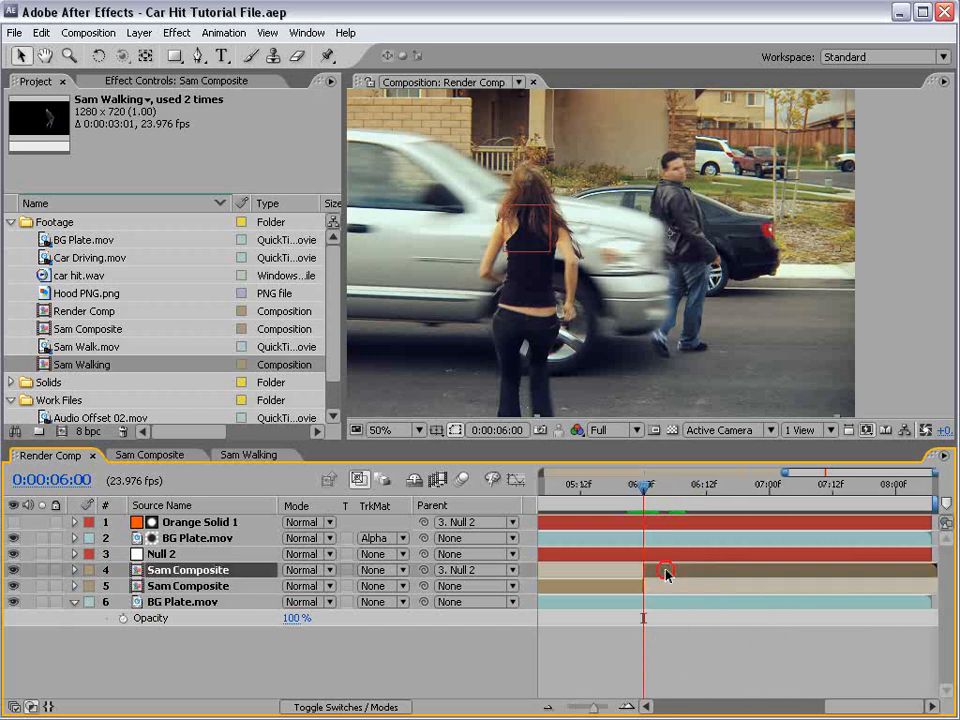
pyautogui.press('p')
pyautogui.hotkey('shift', 'r')
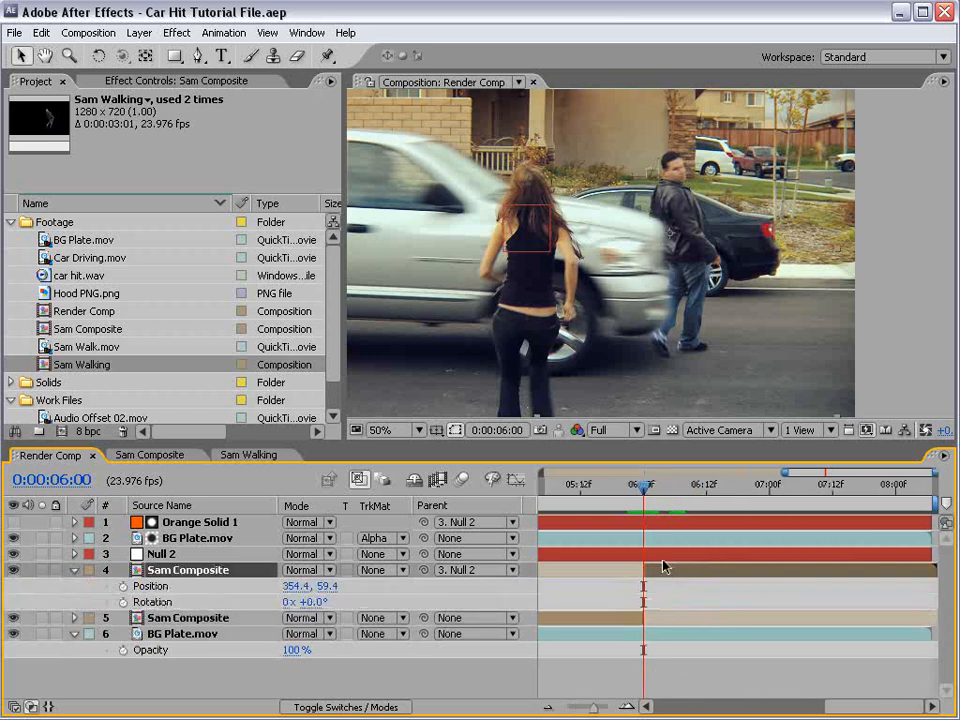
pyautogui.click(123, 586)
pyautogui.click(123, 602)
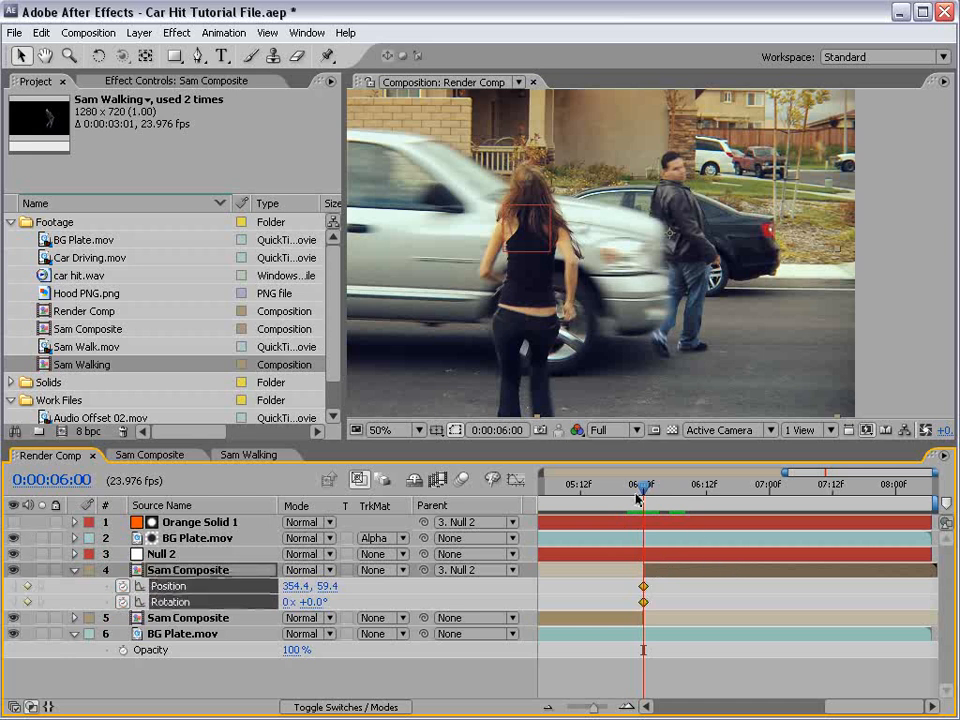
# Step: At 0:00:06:09, move the second Sam Composite segment back toward the truck's hood, to about 190.4, 67.4
pyautogui.moveTo(643, 484); pyautogui.dragTo(689, 486)
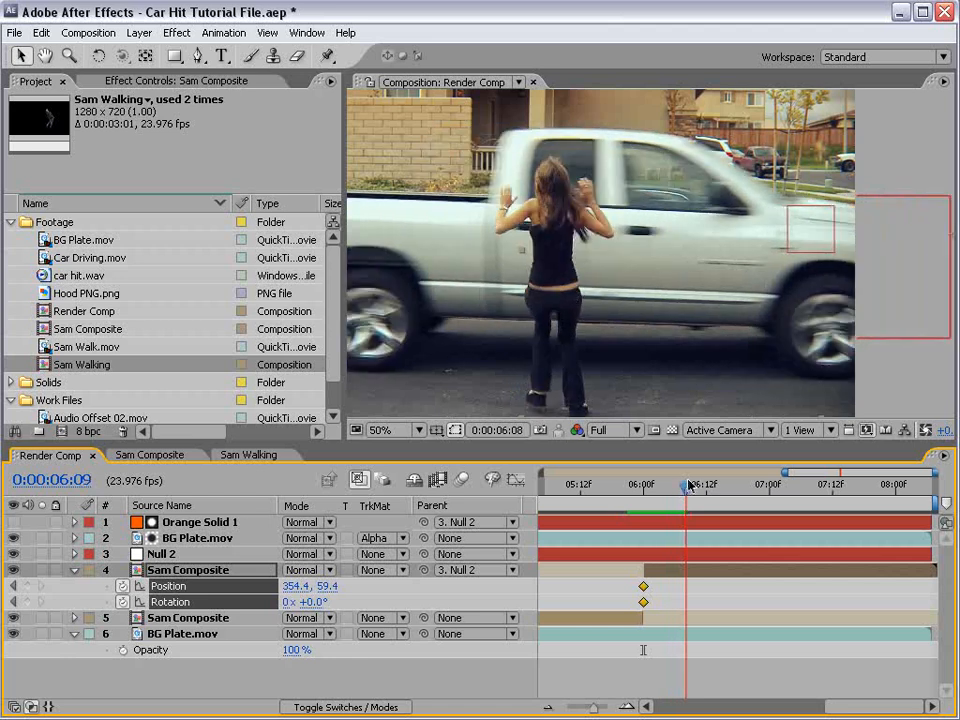
pyautogui.moveTo(795, 296); pyautogui.dragTo(517, 291)
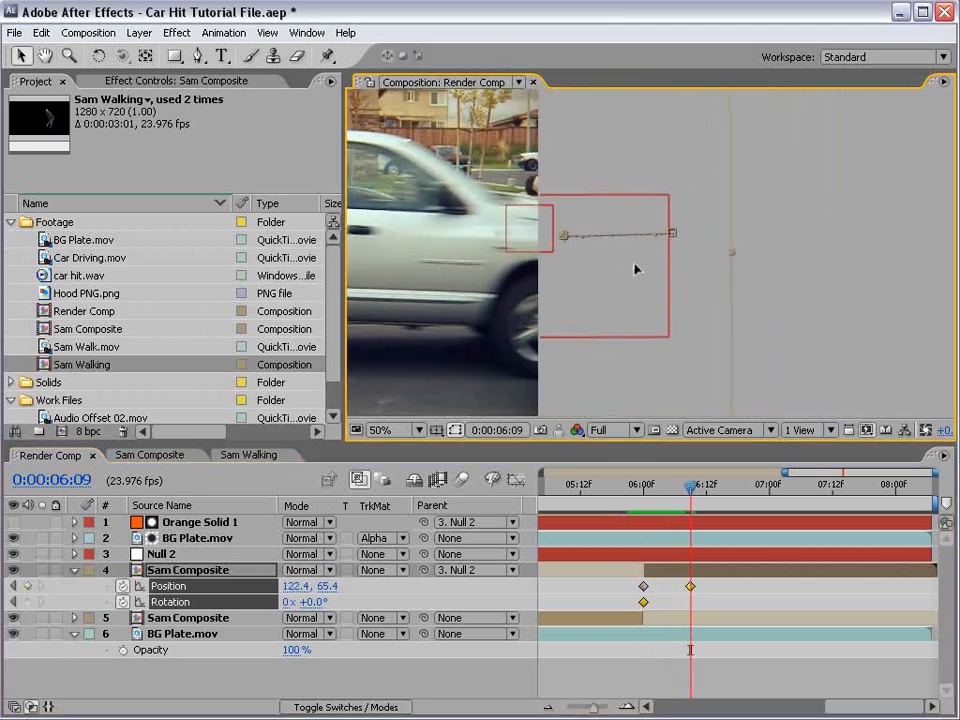
pyautogui.moveTo(636, 268); pyautogui.dragTo(656, 273)
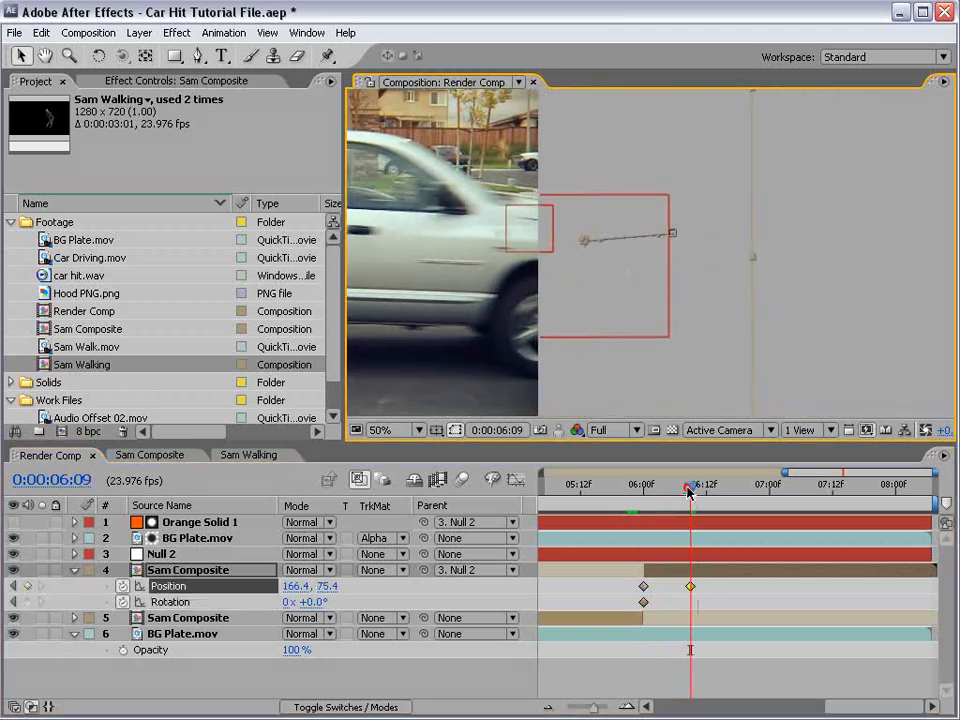
pyautogui.moveTo(688, 491)
pyautogui.mouseDown()
pyautogui.moveTo(647, 490)
pyautogui.moveTo(689, 490)
pyautogui.mouseUp()
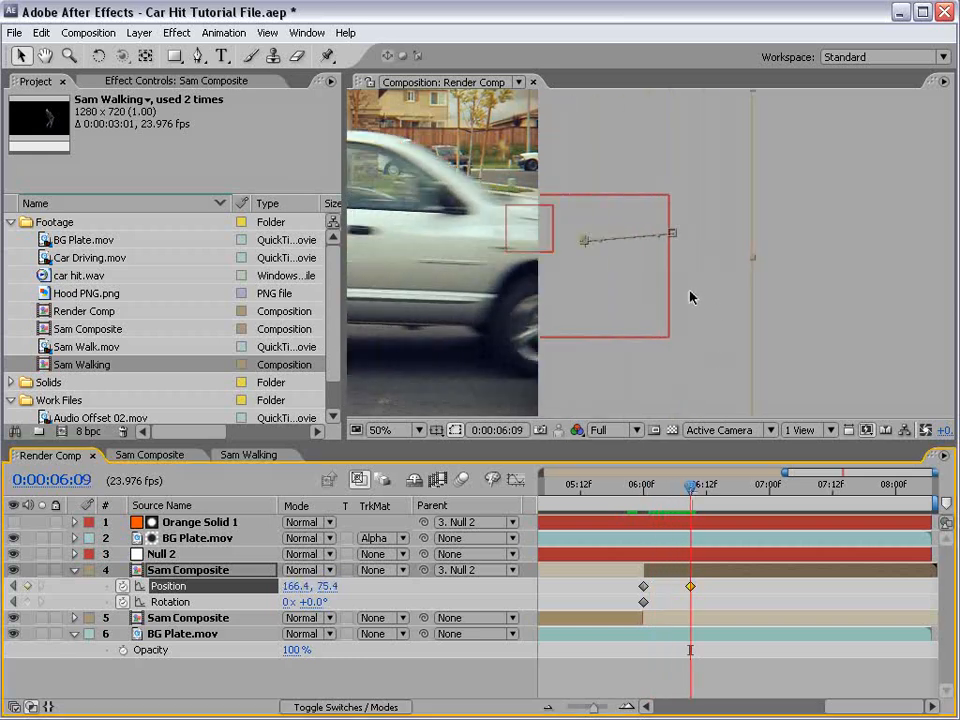
pyautogui.moveTo(692, 302); pyautogui.dragTo(704, 298)
pyautogui.press('space')
pyautogui.moveTo(550, 339); pyautogui.dragTo(630, 336)
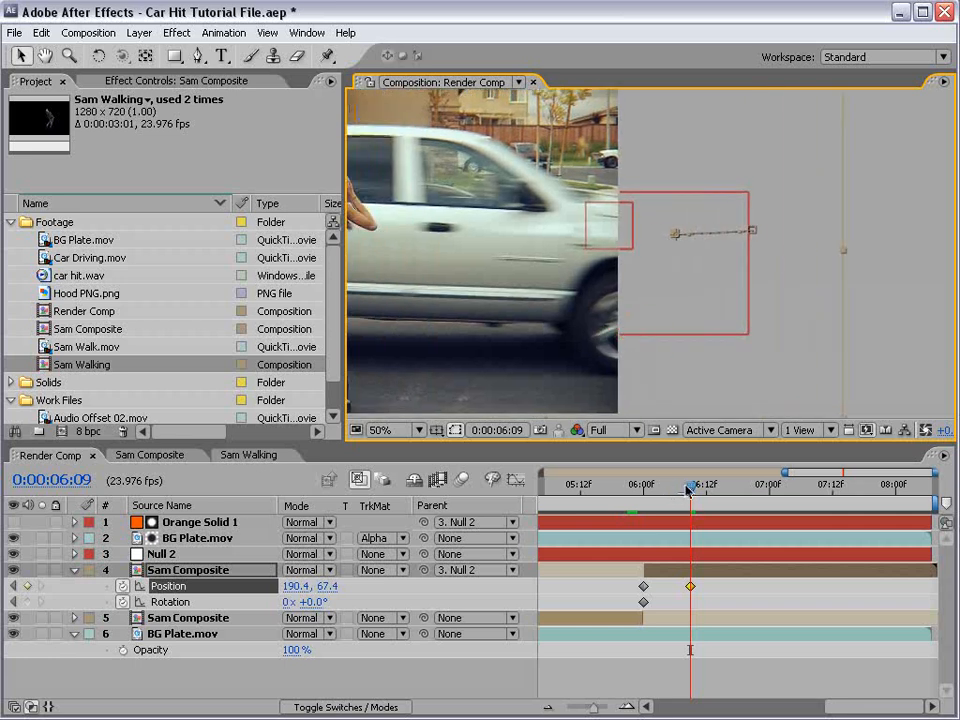
# Step: At 0:00:06:03, rotate the second Sam Composite segment to about -20.6° so the man leans back over the hood
pyautogui.moveTo(688, 490); pyautogui.dragTo(660, 490)
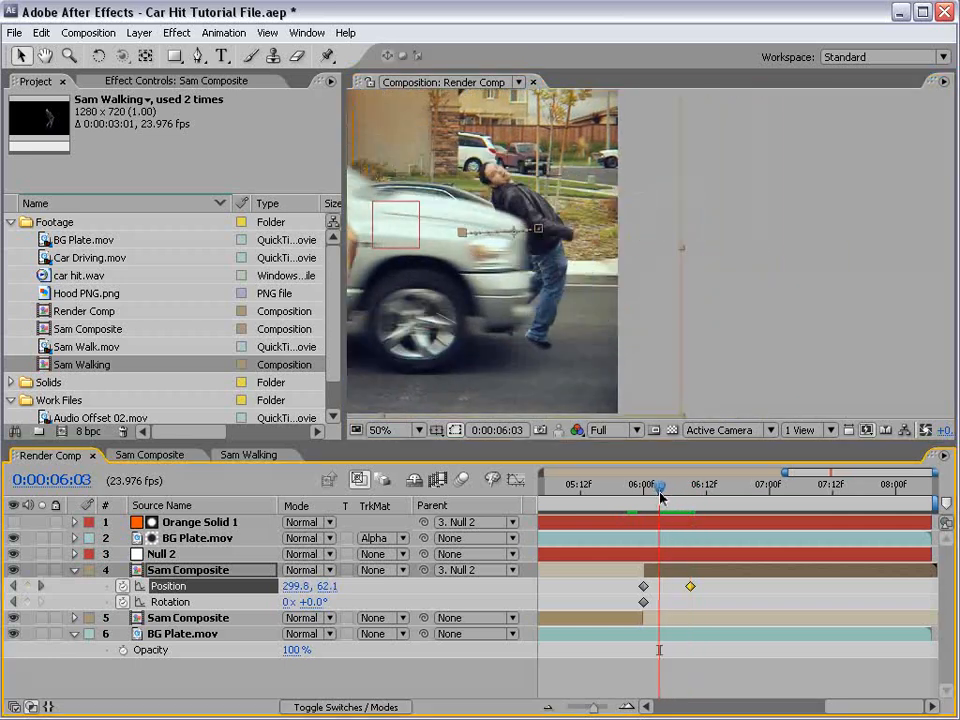
pyautogui.click(99, 56)
pyautogui.moveTo(617, 348); pyautogui.dragTo(618, 311)
# Step: Nudge the rotated Sam Composite segment slightly back and up at its 0:00:06:09 position keyframe
pyautogui.moveTo(681, 488); pyautogui.dragTo(690, 488)
pyautogui.press('v')
pyautogui.moveTo(787, 338); pyautogui.dragTo(778, 335)
# Step: At 0:00:06:04, move the man further onto the hood, to about 237.1, 51.2, and review the motion back to 0:00:06:00
pyautogui.moveTo(692, 500); pyautogui.dragTo(664, 490)
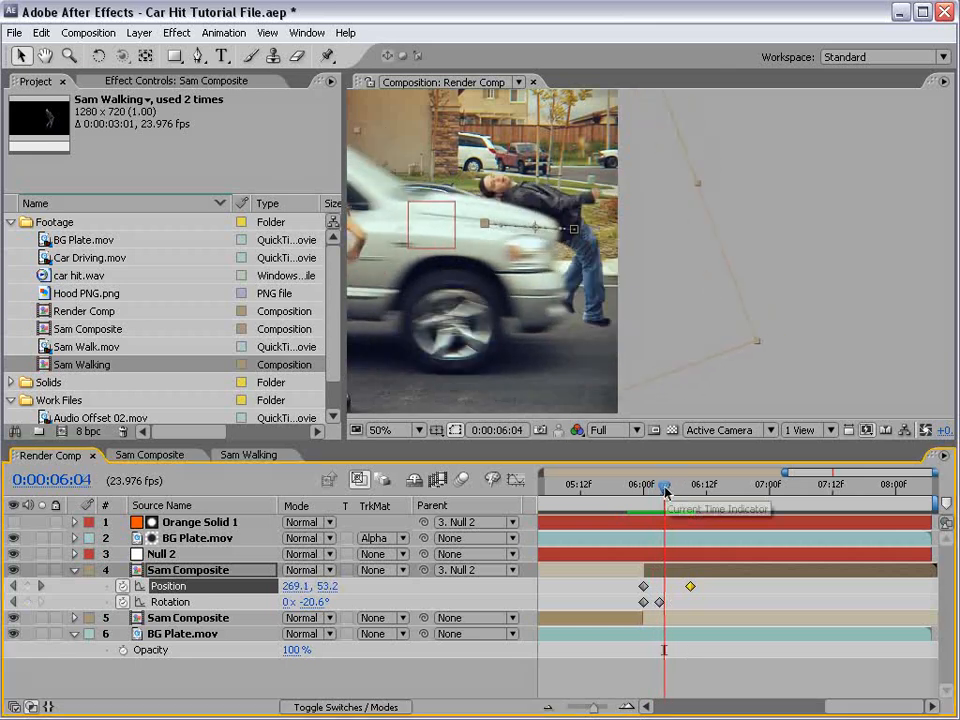
pyautogui.moveTo(658, 287); pyautogui.dragTo(645, 291)
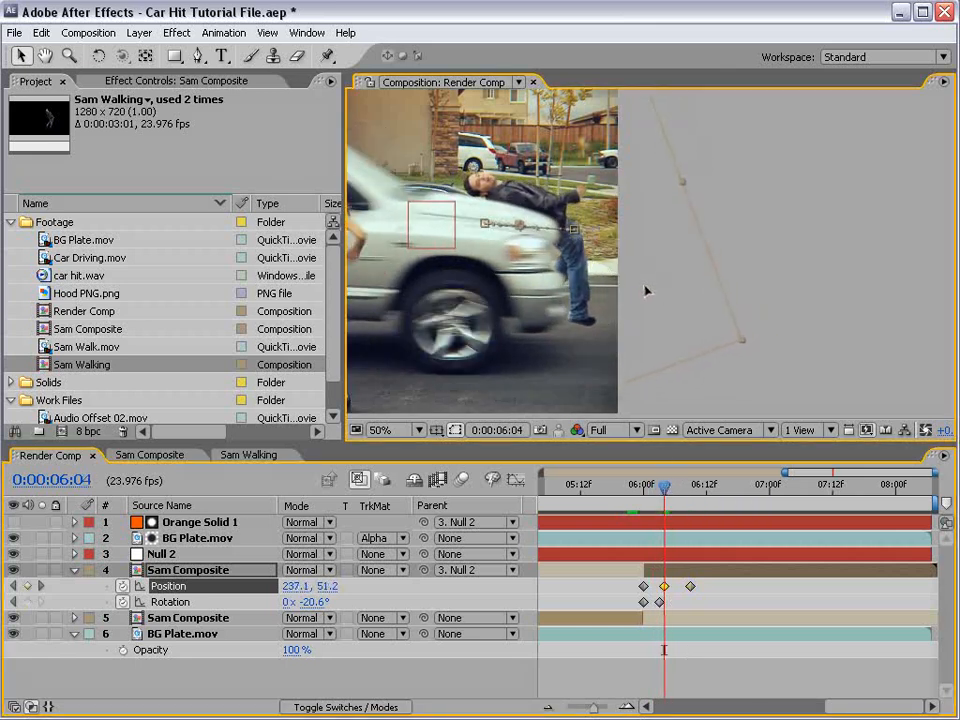
pyautogui.scroll(2, 630, 287)
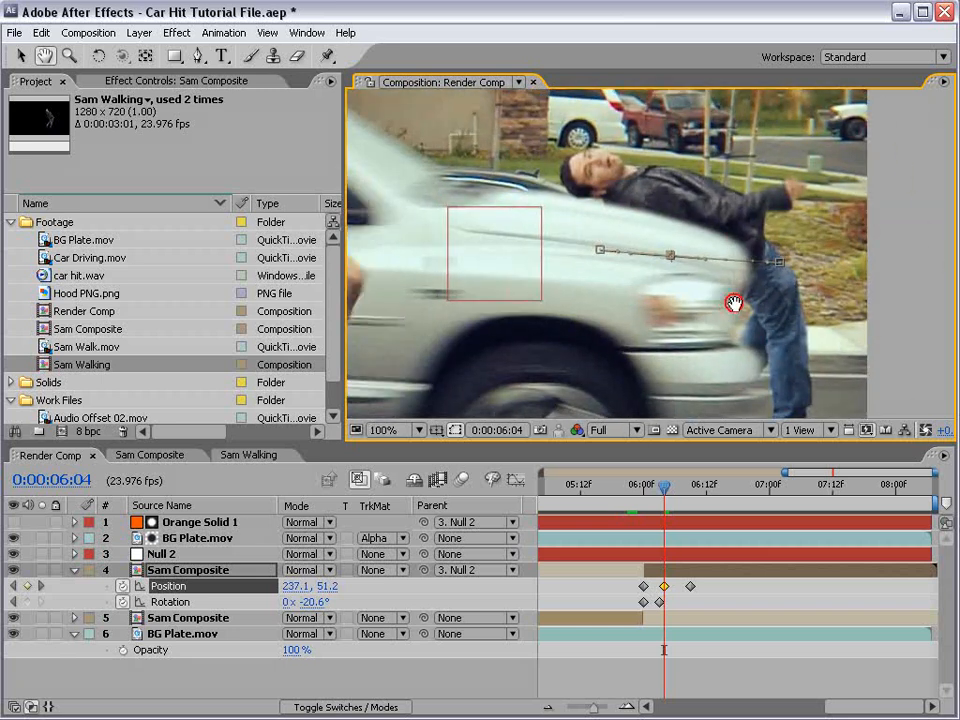
pyautogui.moveTo(660, 489); pyautogui.dragTo(643, 496)
pyautogui.press(',')
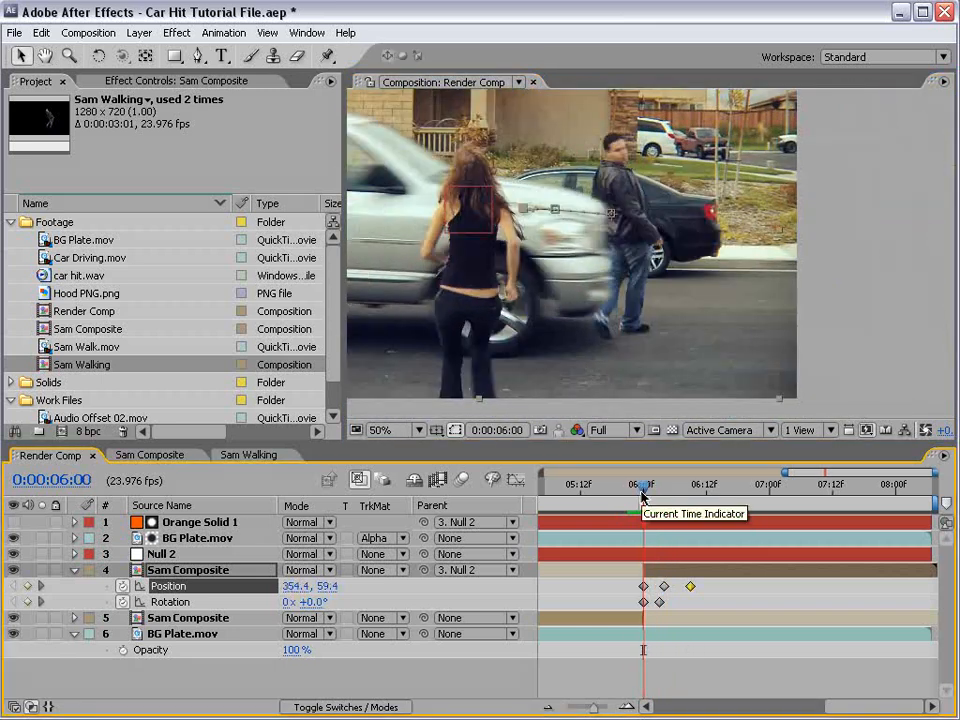
# Step: Turn on motion blur for the second Sam Composite segment and enable motion blur for the composition
pyautogui.press('=')
pyautogui.press('F4')
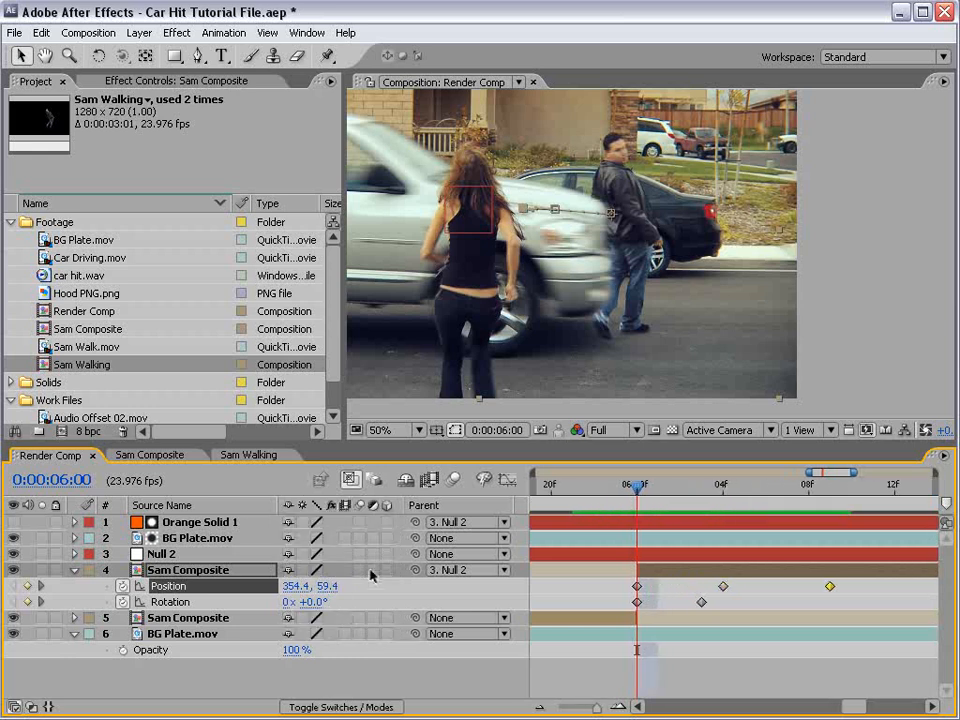
pyautogui.click(451, 479)
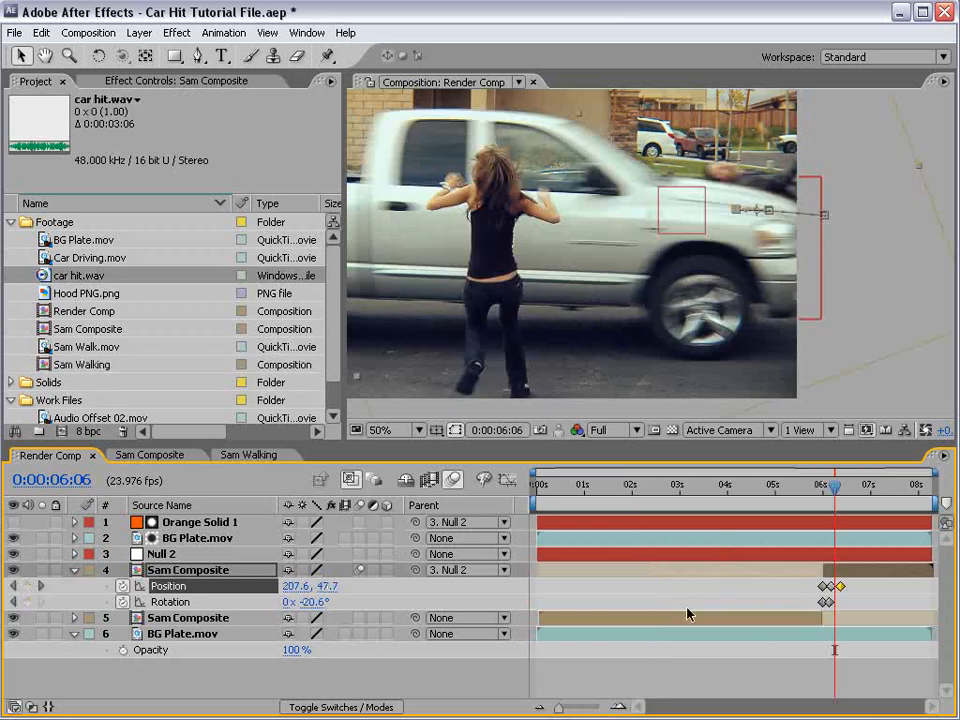
# Step: Add car hit.wav to Render Comp beneath BG Plate.mov and reveal its audio waveform
pyautogui.moveTo(60, 280); pyautogui.dragTo(761, 628)
pyautogui.press('l')
pyautogui.press('l')
pyautogui.press('=')
pyautogui.press('=')
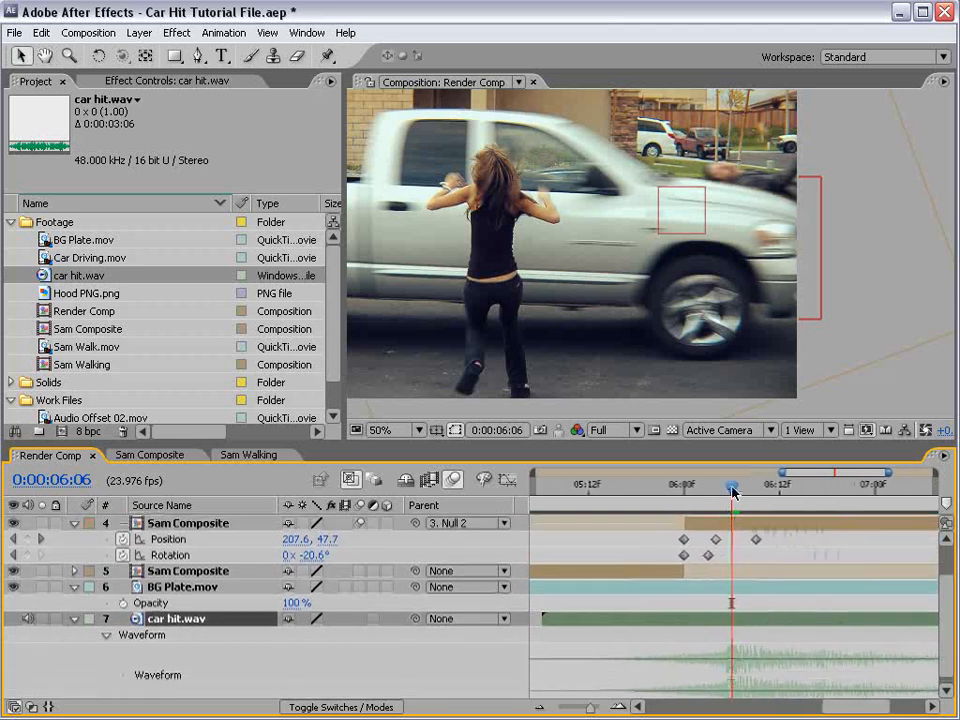
# Step: Slide car hit.wav earlier so the loud impact in its waveform lines up with 0:00:06:00
pyautogui.moveTo(734, 492); pyautogui.dragTo(684, 509)
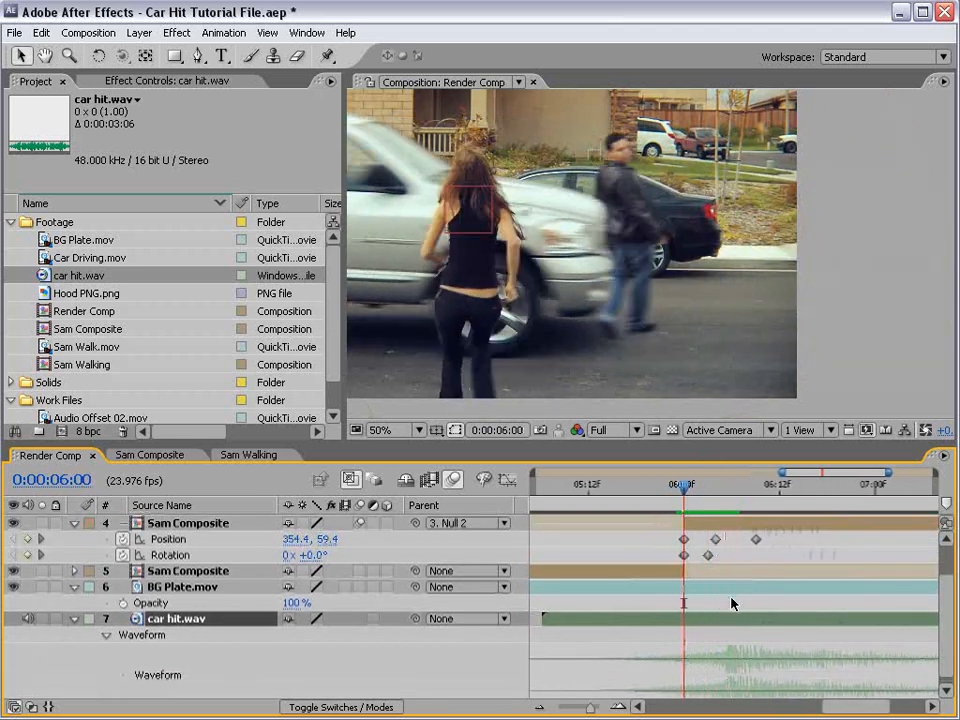
pyautogui.moveTo(741, 620); pyautogui.dragTo(707, 620)
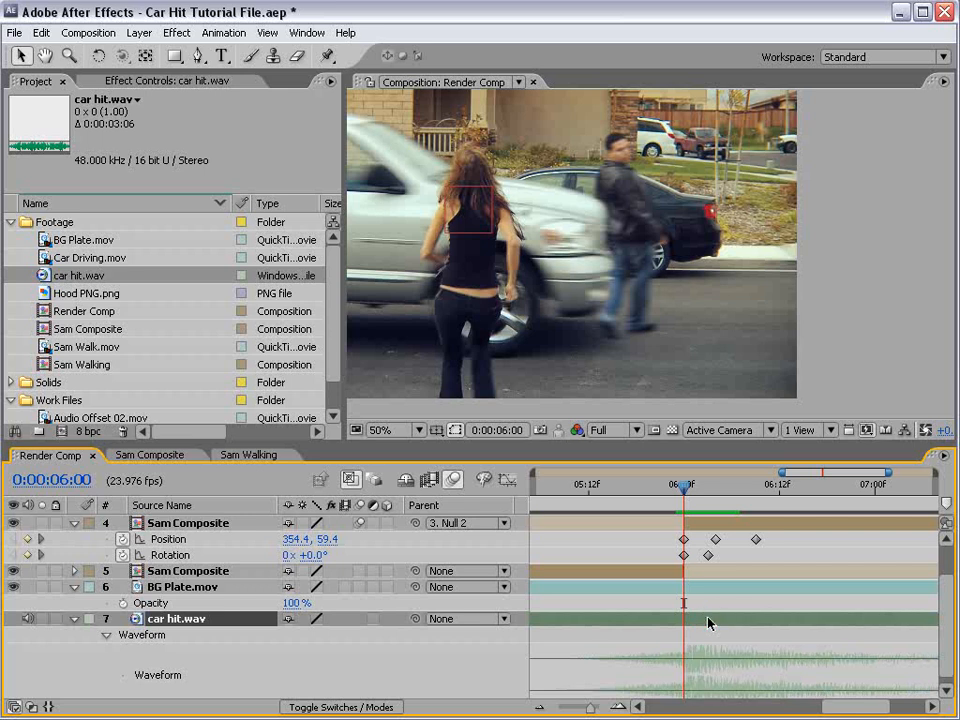
pyautogui.press('-')
pyautogui.press('-')
# Step: Set the work area from 0:00:05:00 to about 7.5 seconds and save the project
pyautogui.click(771, 489)
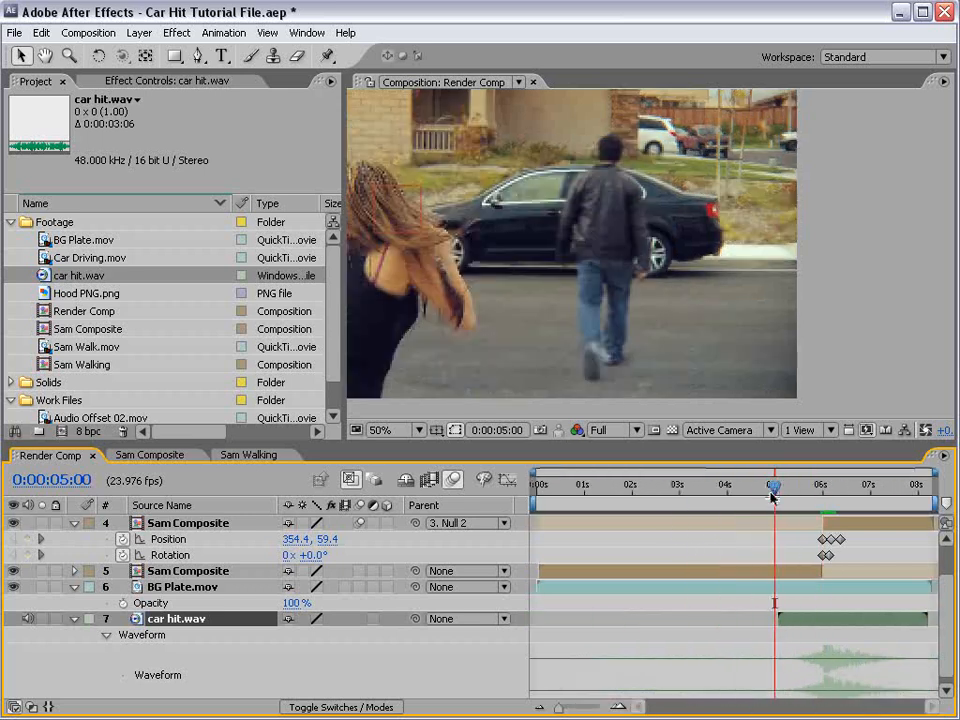
pyautogui.click(890, 484)
pyautogui.hotkey('ctrl', 's')
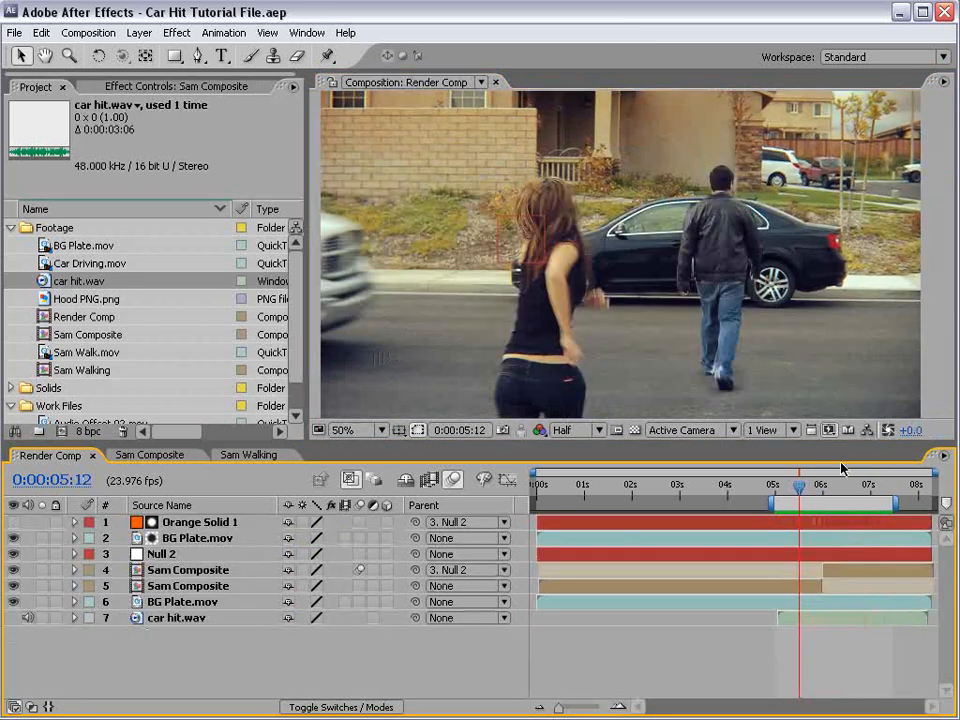
# Step: Create a green 1280 × 720 solid named Glass above the other layers
pyautogui.moveTo(801, 490)
pyautogui.mouseDown()
pyautogui.moveTo(846, 476)
pyautogui.moveTo(806, 480)
pyautogui.moveTo(803, 490)
pyautogui.mouseUp()
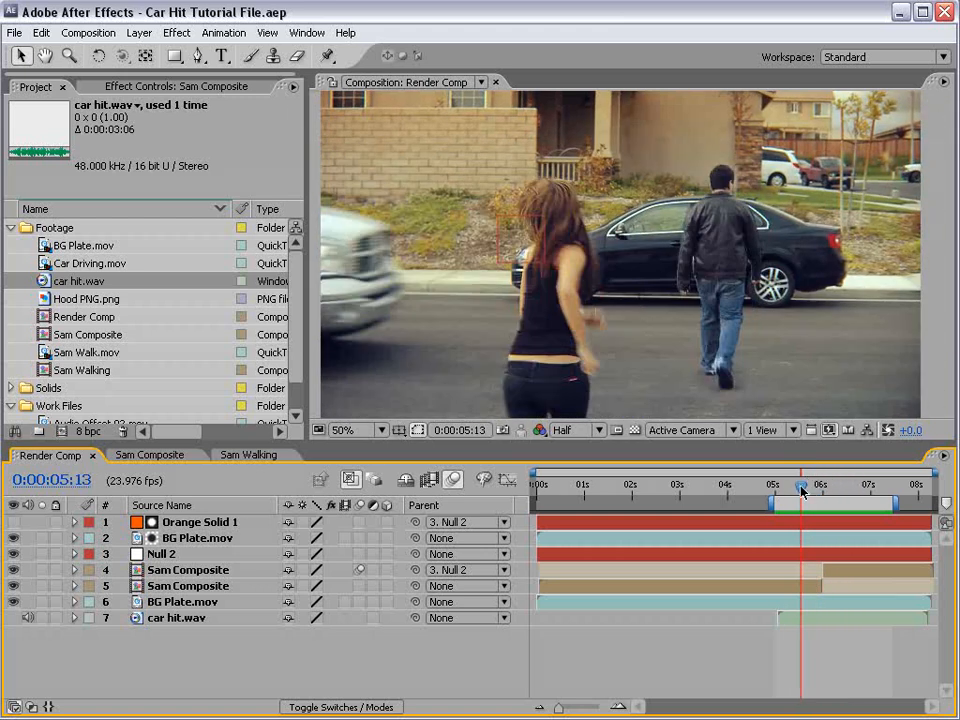
pyautogui.click(139, 33)
pyautogui.moveTo(146, 53)
pyautogui.click(405, 68)
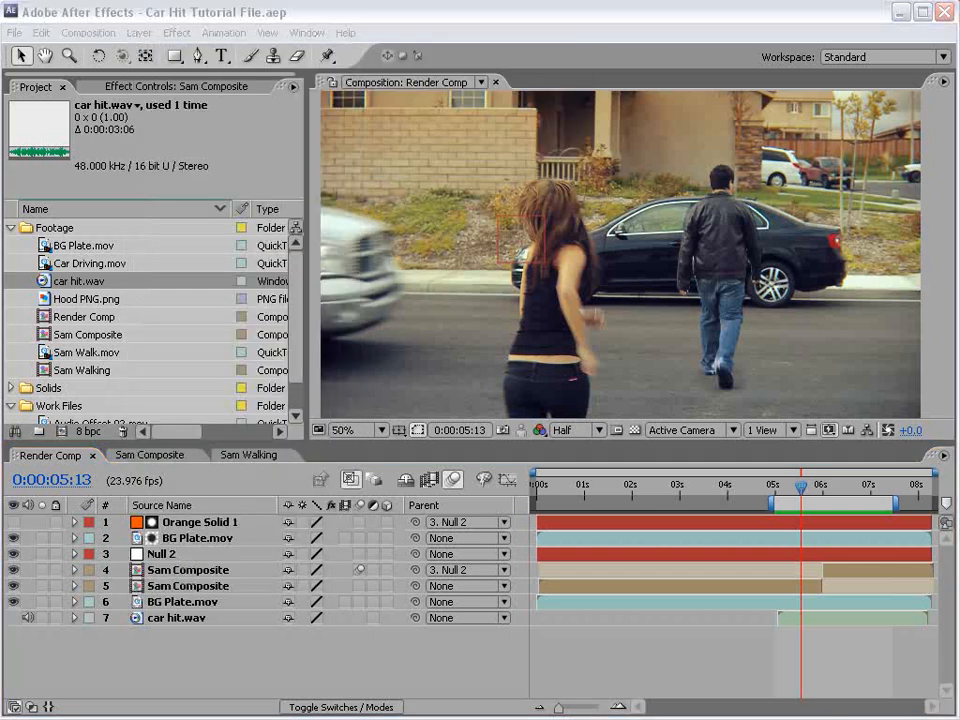
pyautogui.write('G')
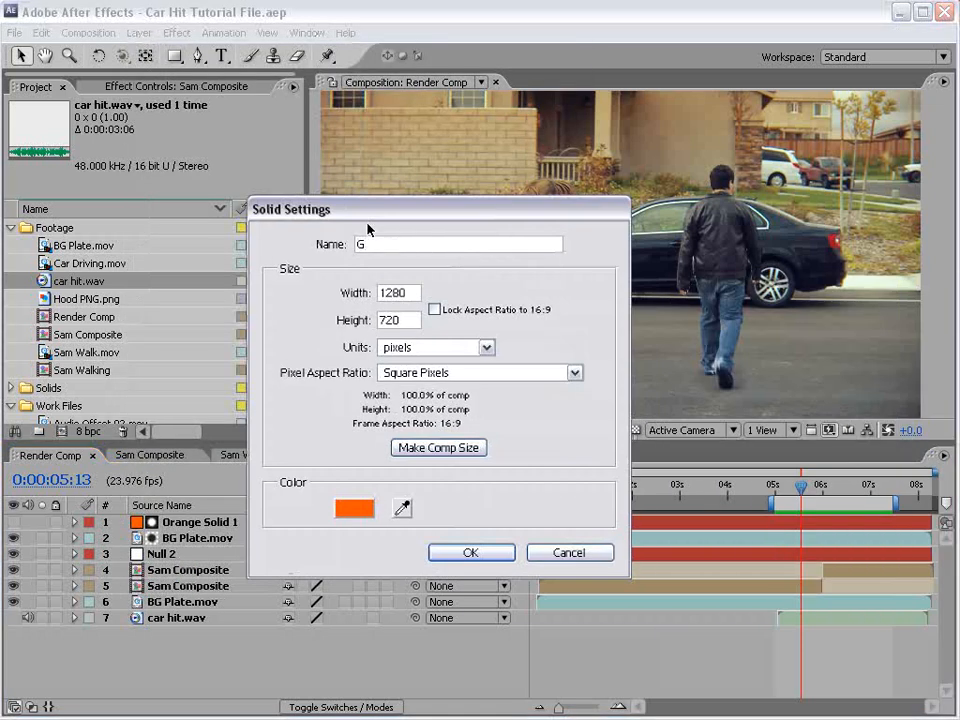
pyautogui.write('lass')
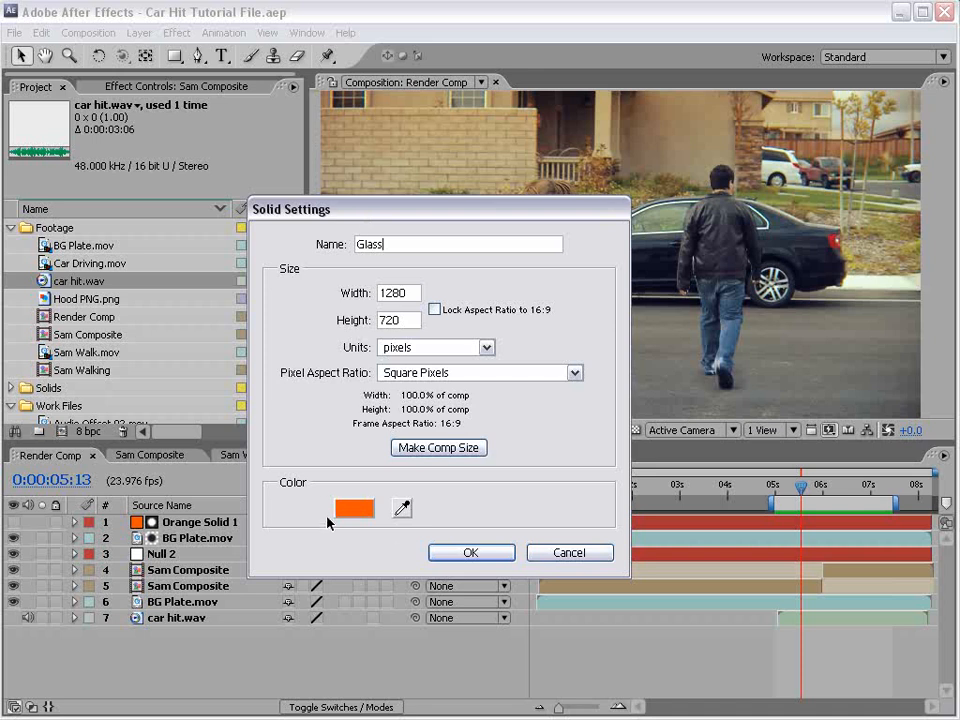
pyautogui.click(366, 508)
pyautogui.moveTo(429, 465); pyautogui.dragTo(431, 399)
pyautogui.click(613, 245)
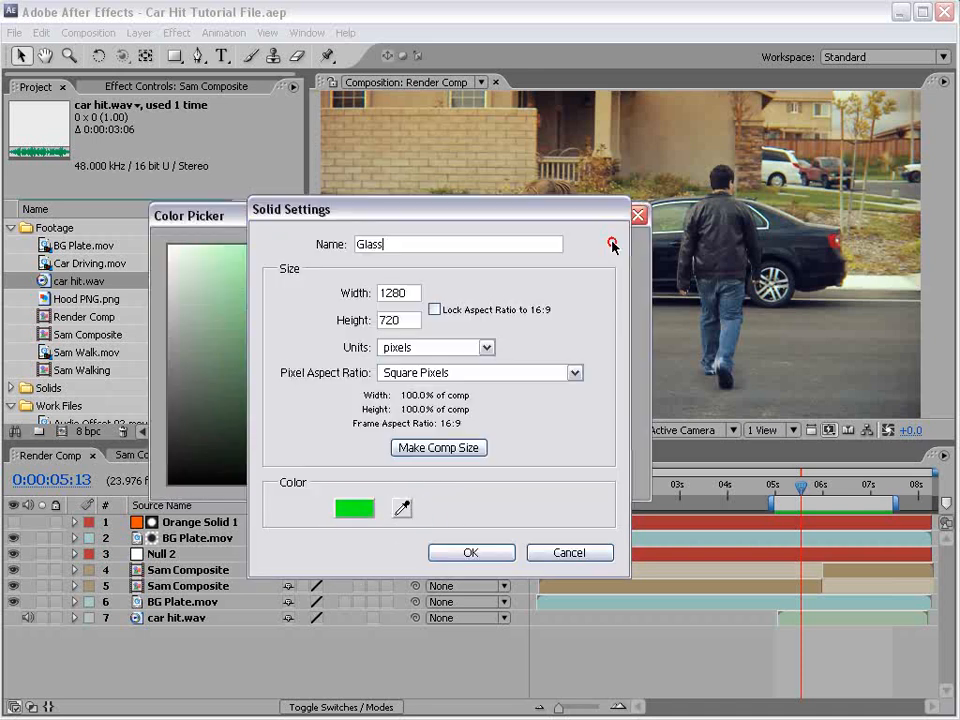
pyautogui.click(495, 551)
# Step: Apply the CC Particle World effect to the Glass solid and set its Grid to Off
pyautogui.click(177, 33)
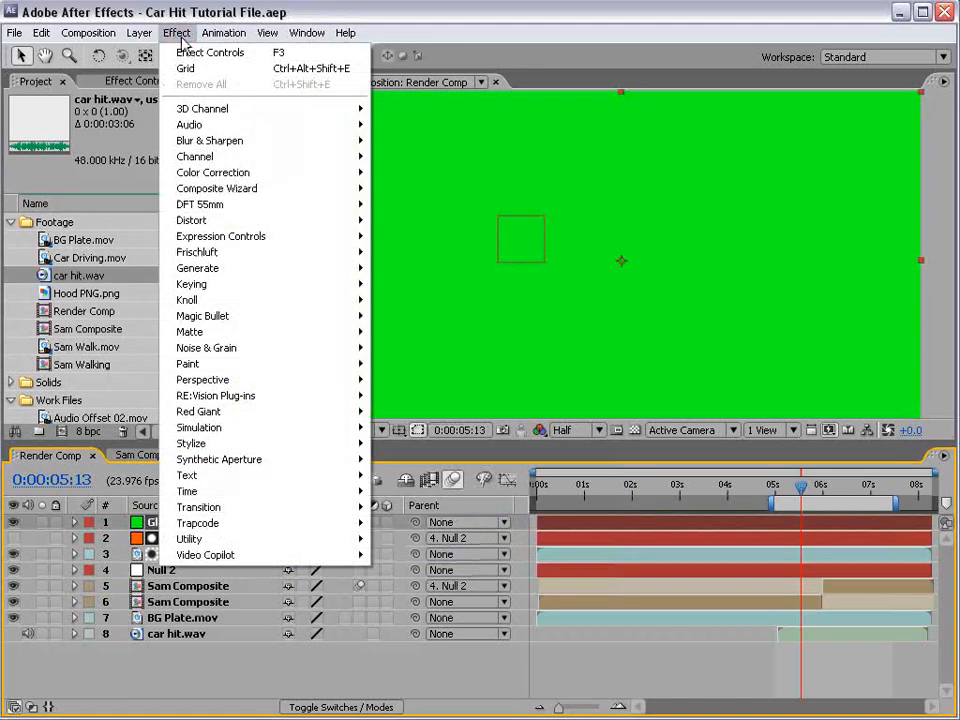
pyautogui.moveTo(268, 428)
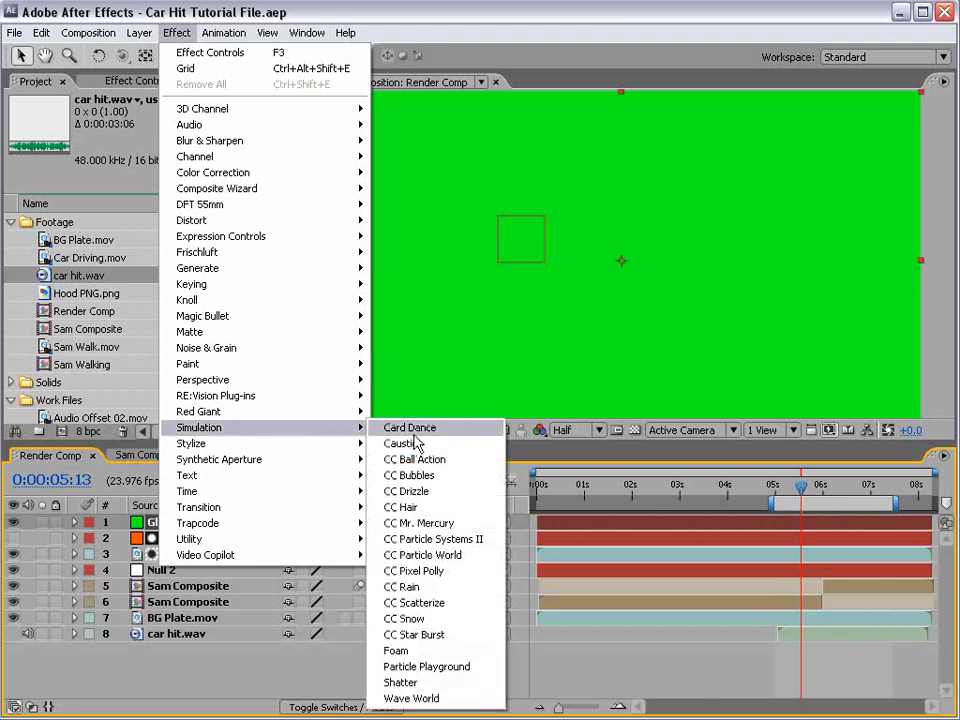
pyautogui.click(459, 555)
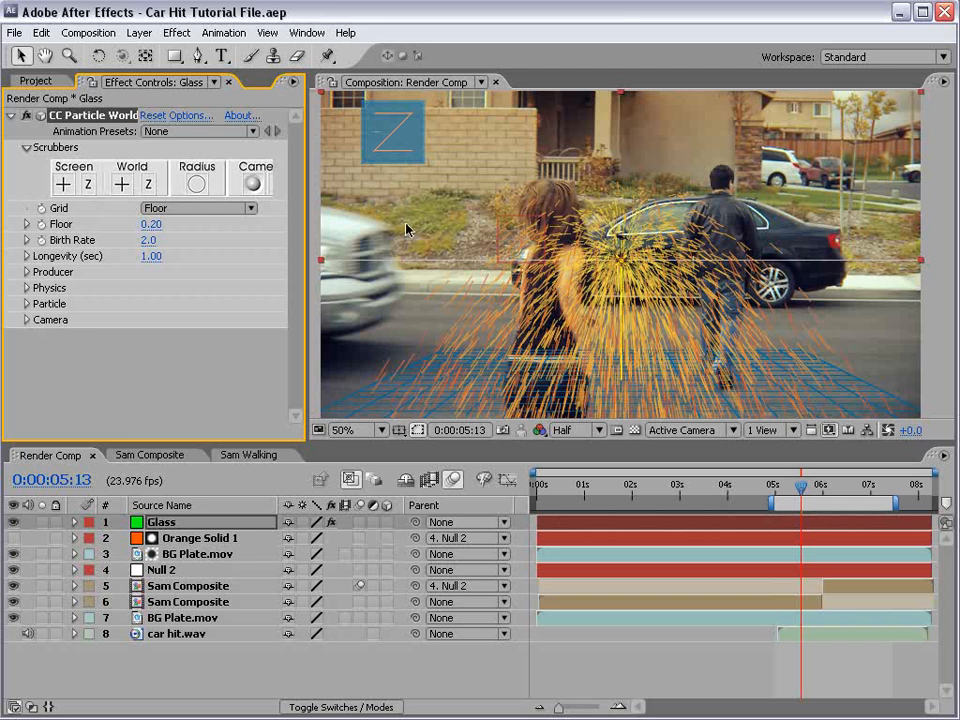
pyautogui.click(180, 208)
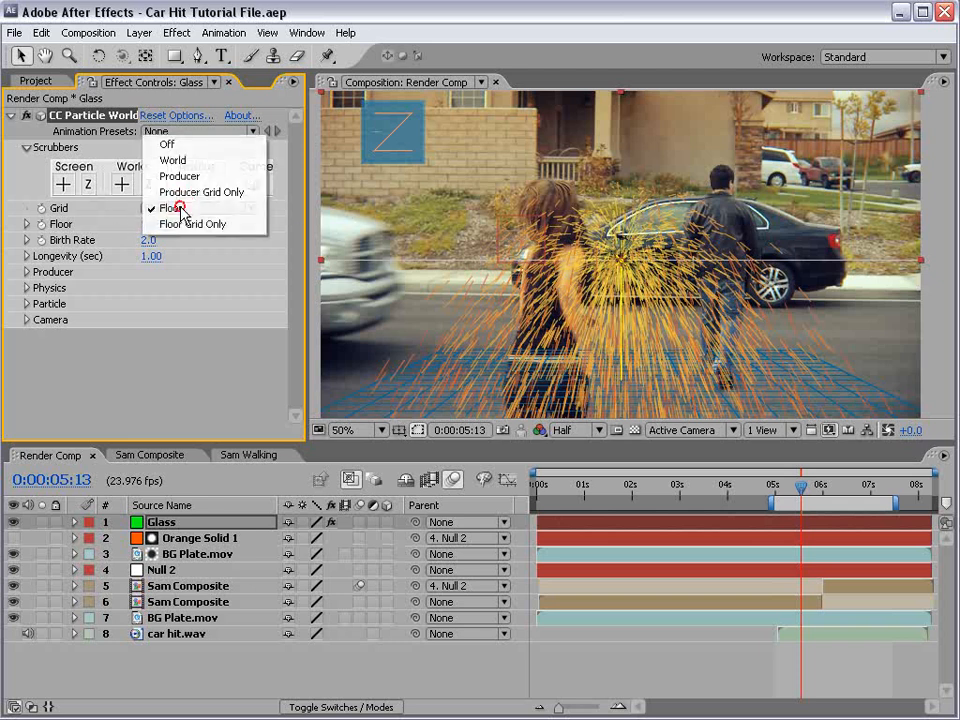
pyautogui.click(188, 142)
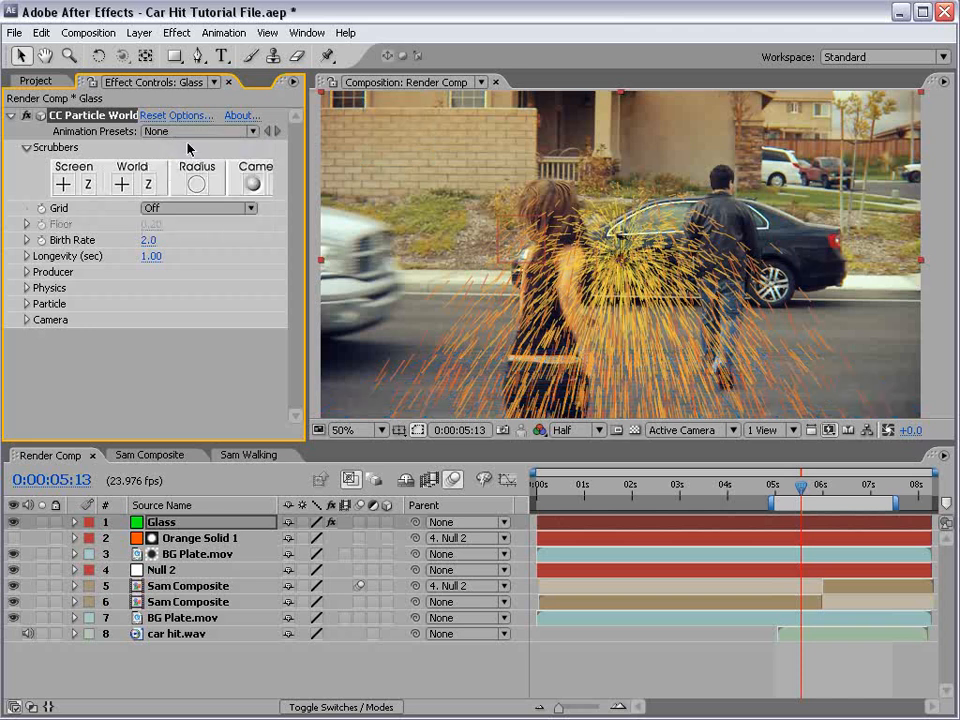
# Step: In CC Particle World's Rendering options, set the floor to Bounce with 20% Random and about 15% Spread
pyautogui.click(182, 116)
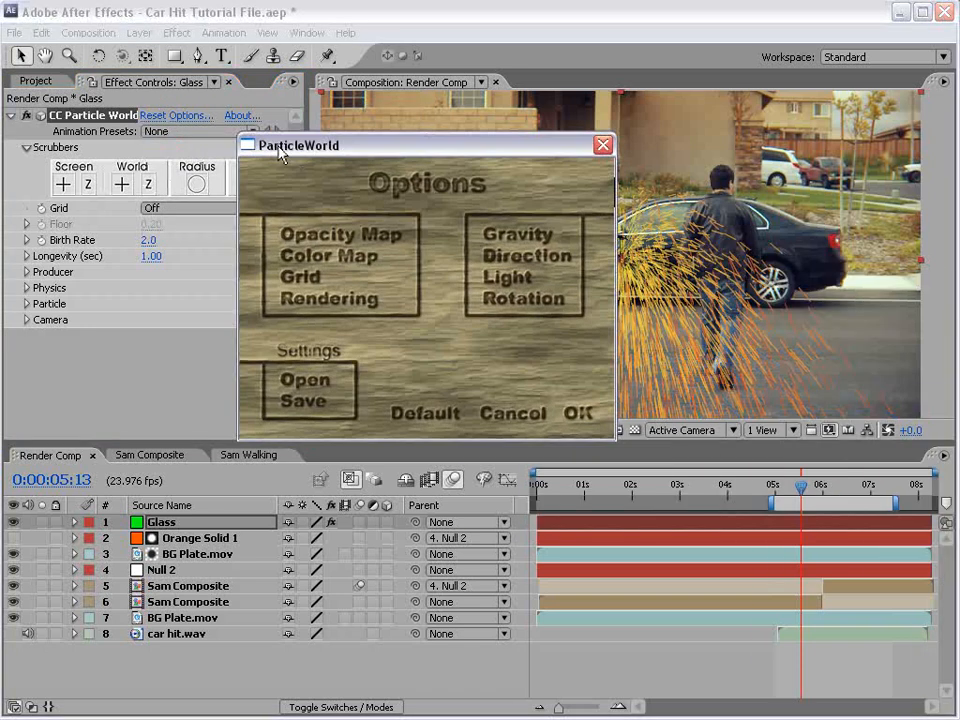
pyautogui.click(330, 299)
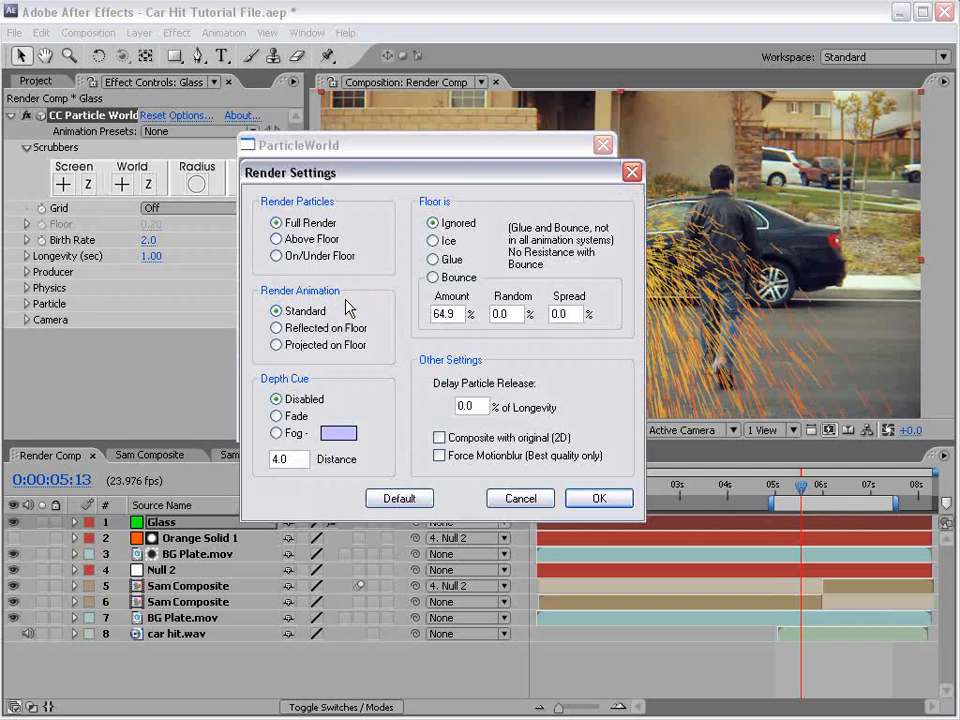
pyautogui.click(435, 278)
pyautogui.doubleClick(507, 313)
pyautogui.write('20')
pyautogui.doubleClick(578, 314)
pyautogui.click(597, 497)
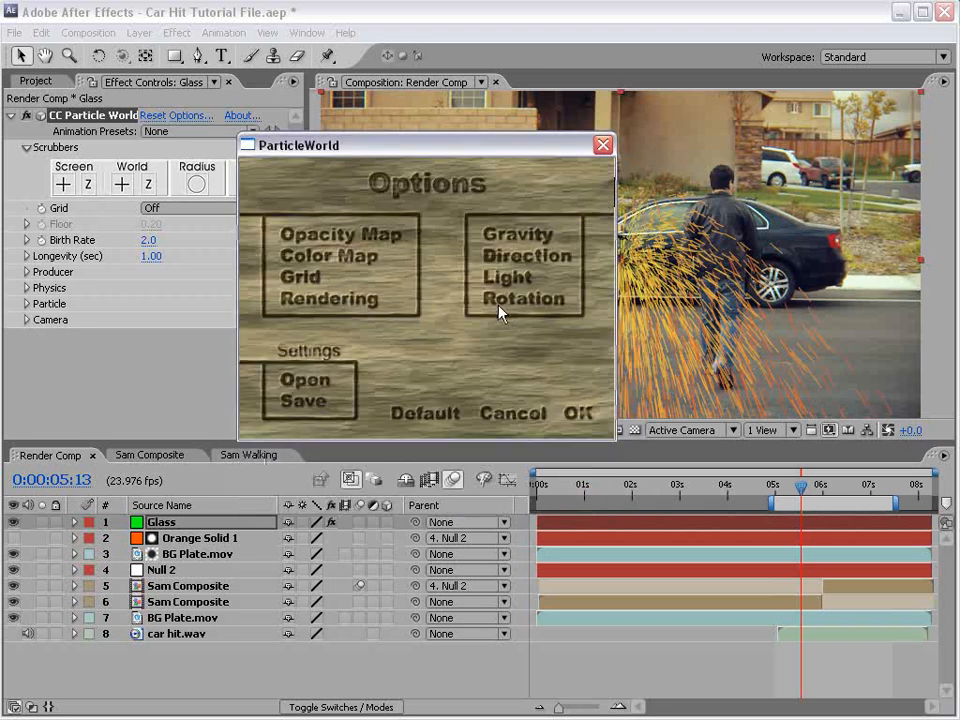
pyautogui.click(582, 413)
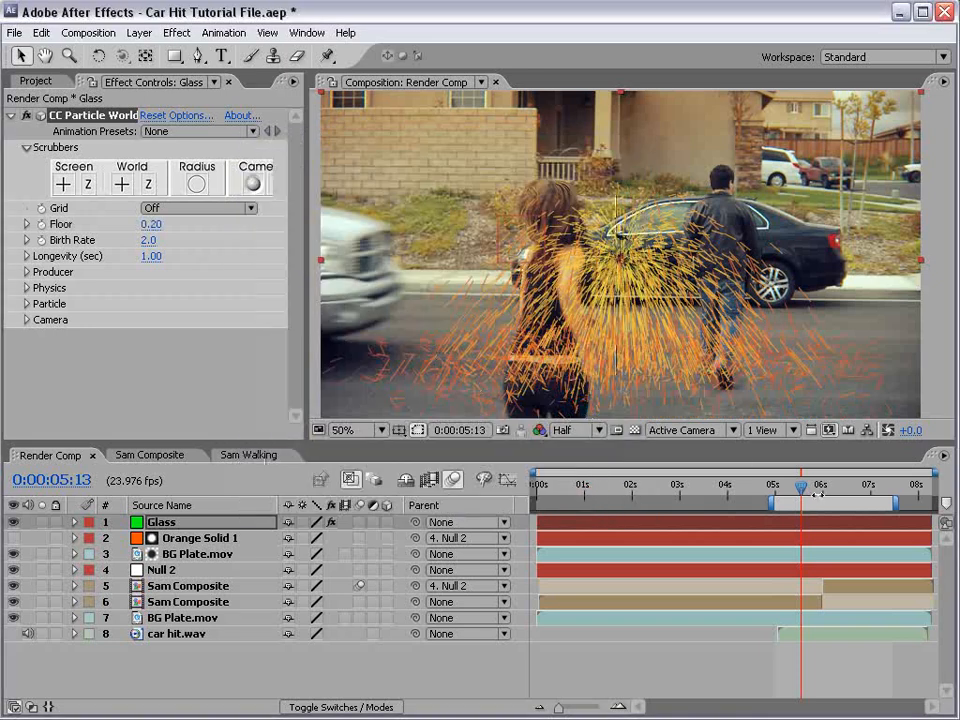
# Step: At 0:00:05:20, set the particle type to TriPolygon with Birth Size 0.009 and Death Size 0.019
pyautogui.moveTo(817, 490); pyautogui.dragTo(815, 490)
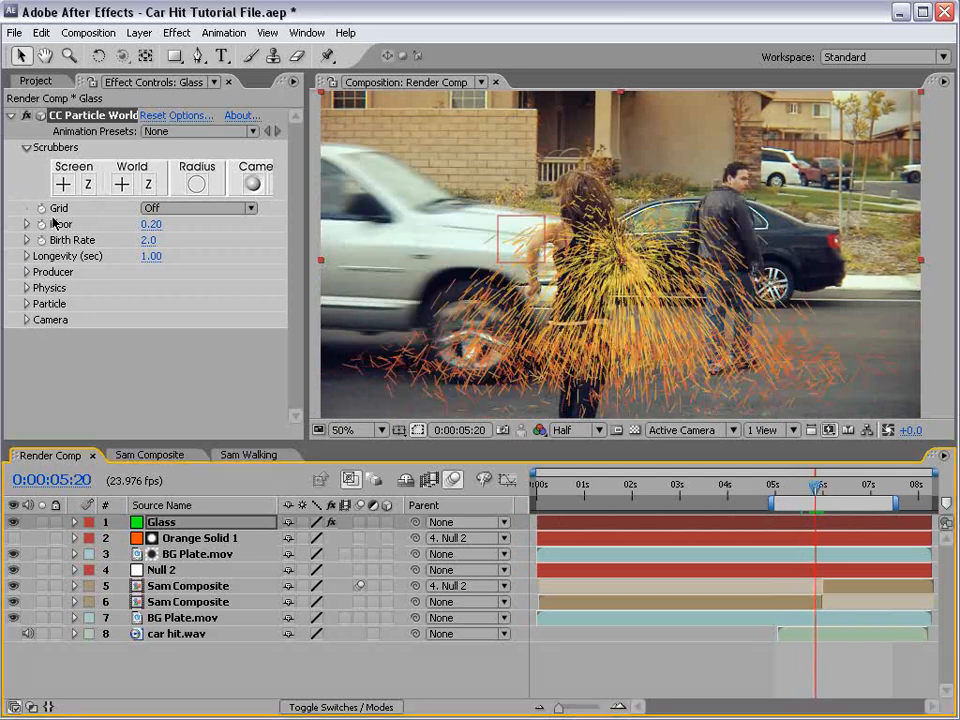
pyautogui.click(27, 272)
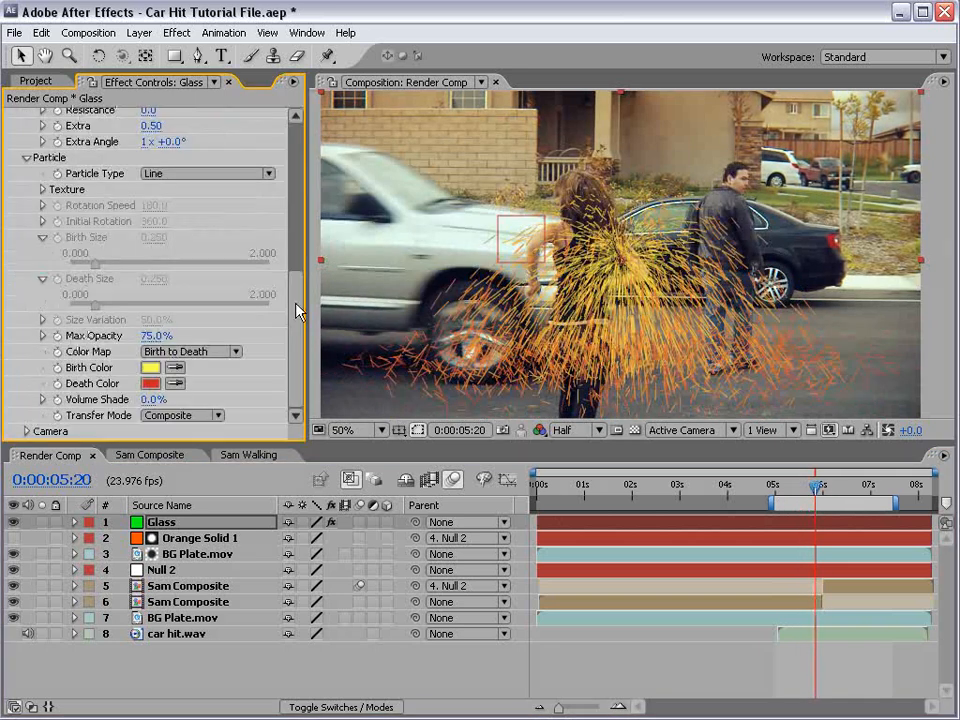
pyautogui.click(175, 175)
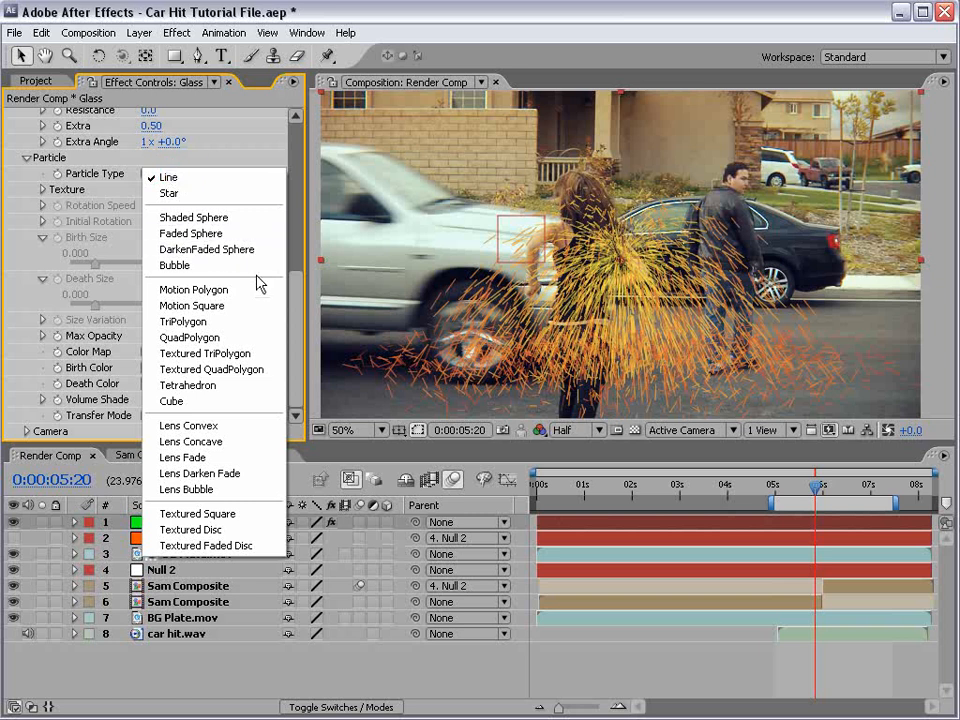
pyautogui.click(213, 323)
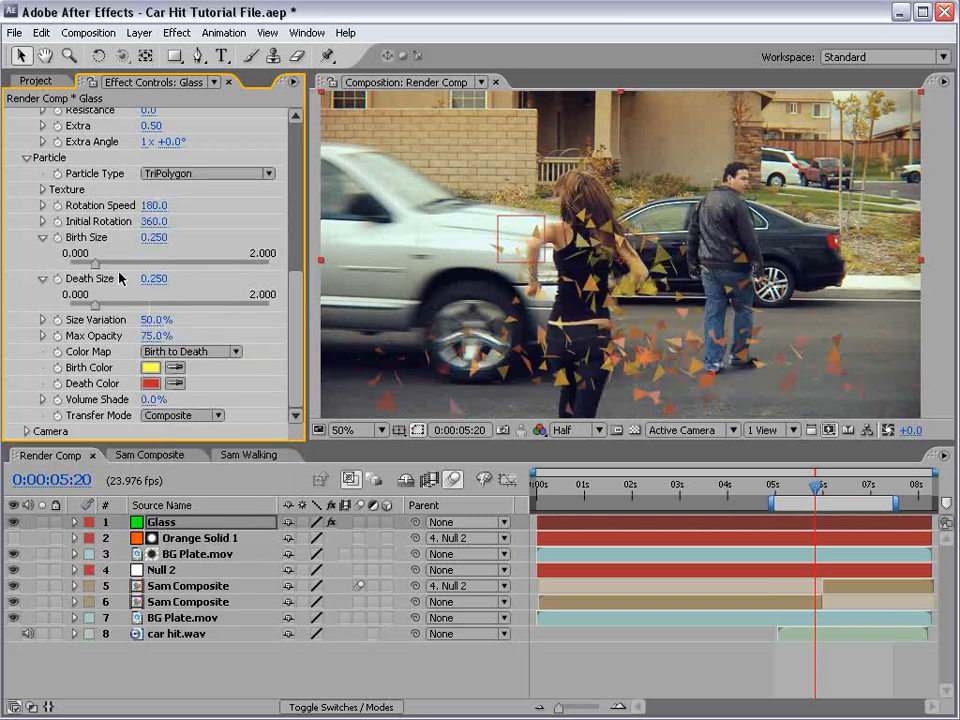
pyautogui.moveTo(96, 266); pyautogui.dragTo(73, 268)
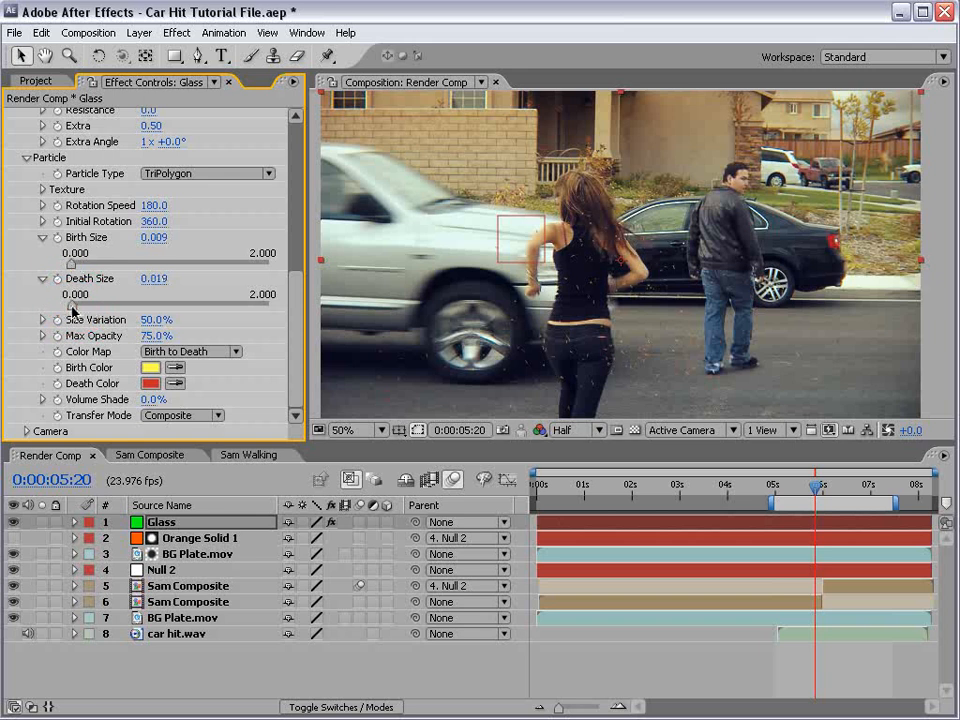
# Step: Change the particles' Birth Color to a muted blue-grey
pyautogui.click(151, 367)
pyautogui.click(223, 317)
pyautogui.click(195, 311)
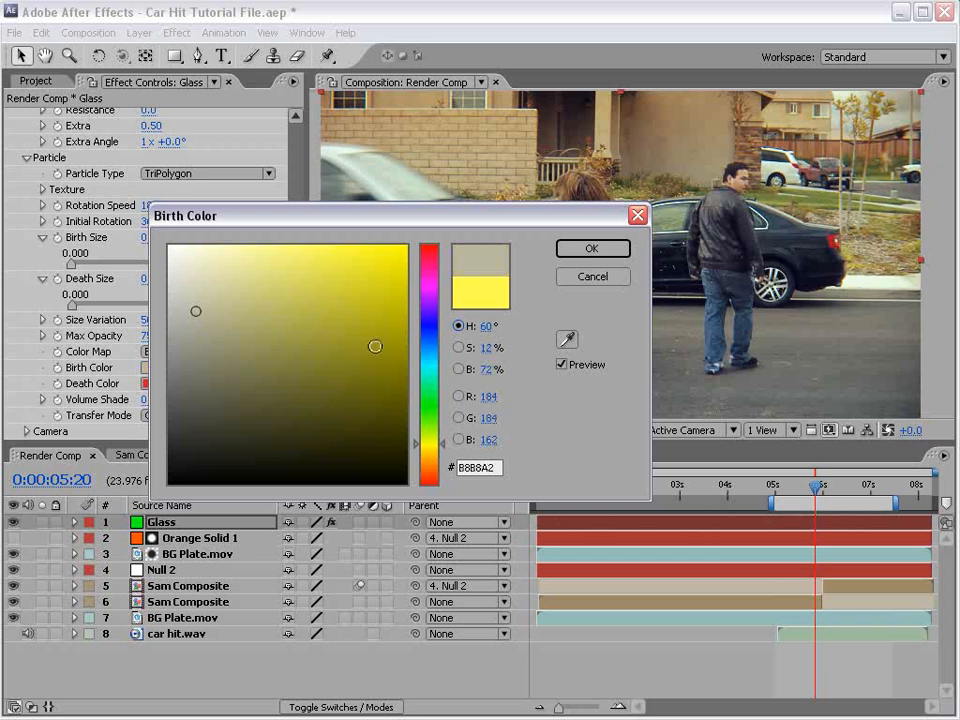
pyautogui.click(430, 355)
pyautogui.press('Return')
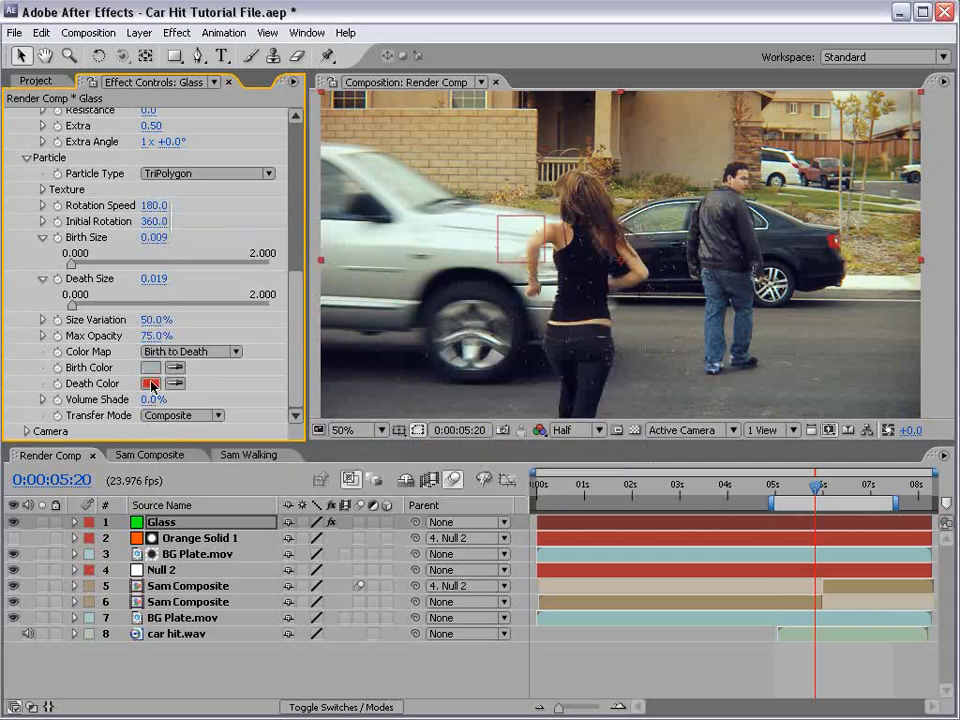
# Step: Change the particles' Death Color to the pale grey D3DDDD
pyautogui.click(151, 385)
pyautogui.click(178, 276)
pyautogui.click(430, 365)
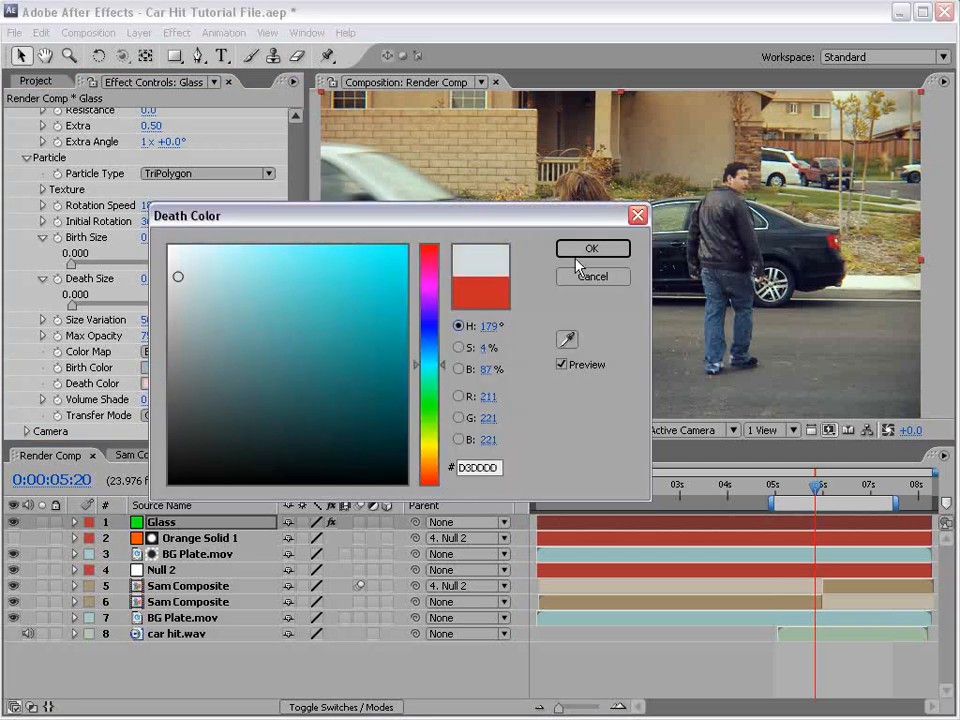
pyautogui.click(592, 249)
# Step: View the composition at 100% in Full resolution and examine the small glass particles around the woman
pyautogui.press('.')
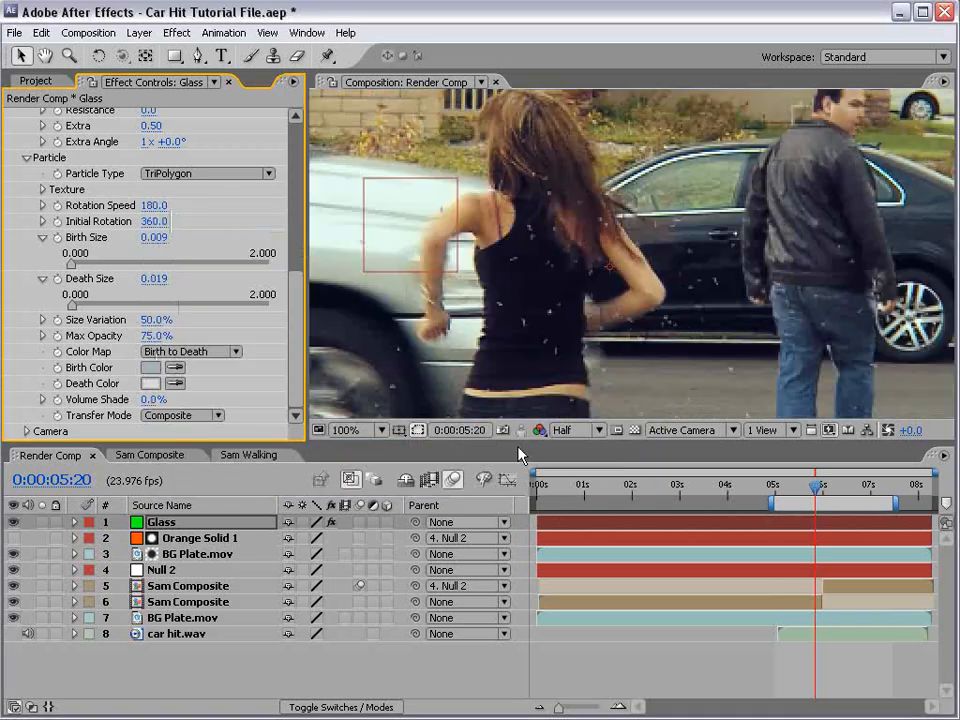
pyautogui.click(569, 430)
pyautogui.click(574, 444)
pyautogui.press('h')
pyautogui.moveTo(540, 370); pyautogui.dragTo(598, 250)
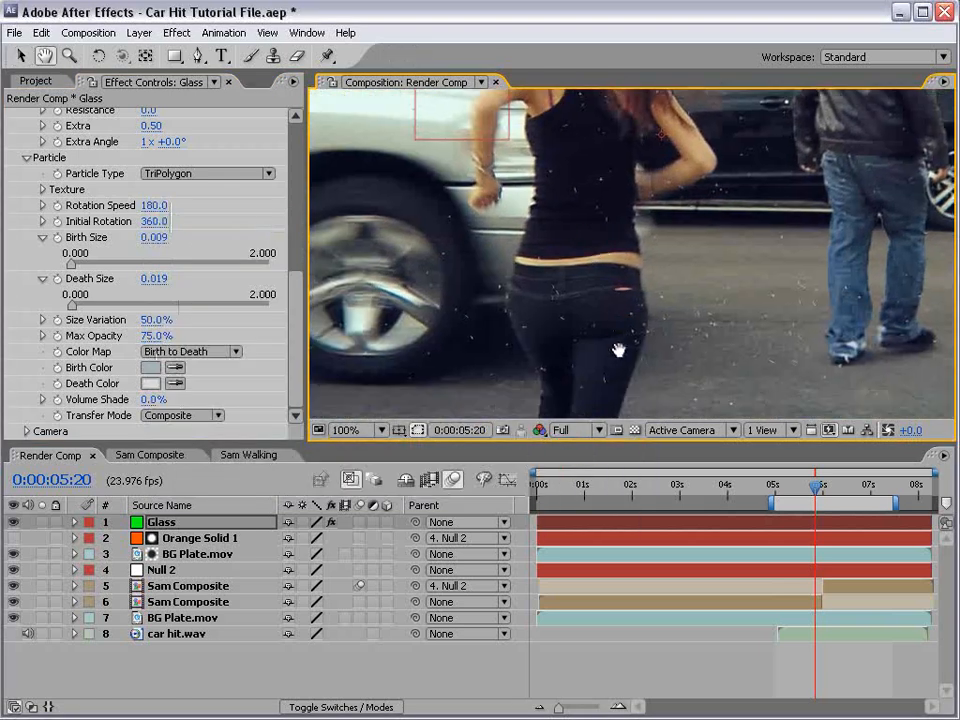
pyautogui.moveTo(712, 283); pyautogui.dragTo(636, 404)
pyautogui.click(21, 56)
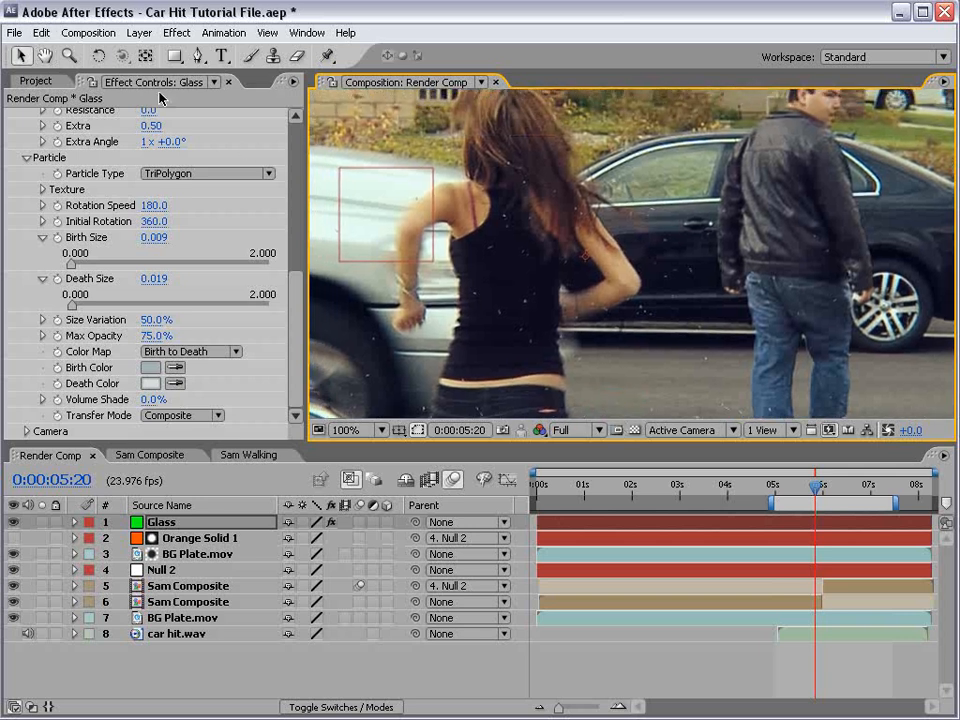
# Step: Enable Force Motionblur in the Rendering options of the Glass layer's CC Particle World effect
pyautogui.moveTo(298, 268); pyautogui.dragTo(286, 98)
pyautogui.click(191, 113)
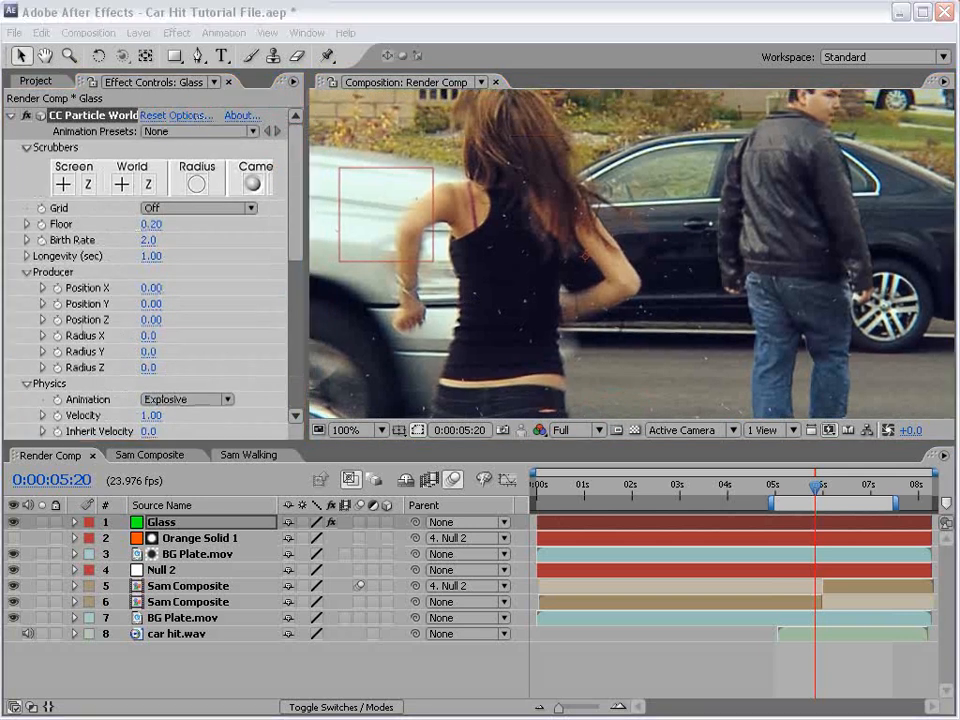
pyautogui.moveTo(955, 455); pyautogui.dragTo(315, 204)
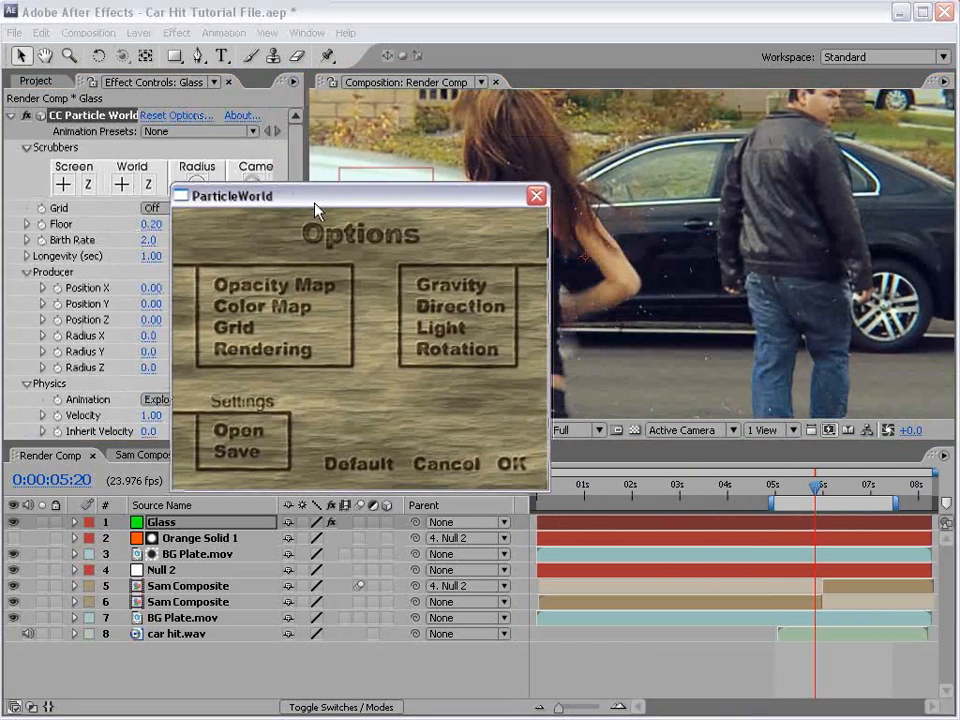
pyautogui.click(274, 348)
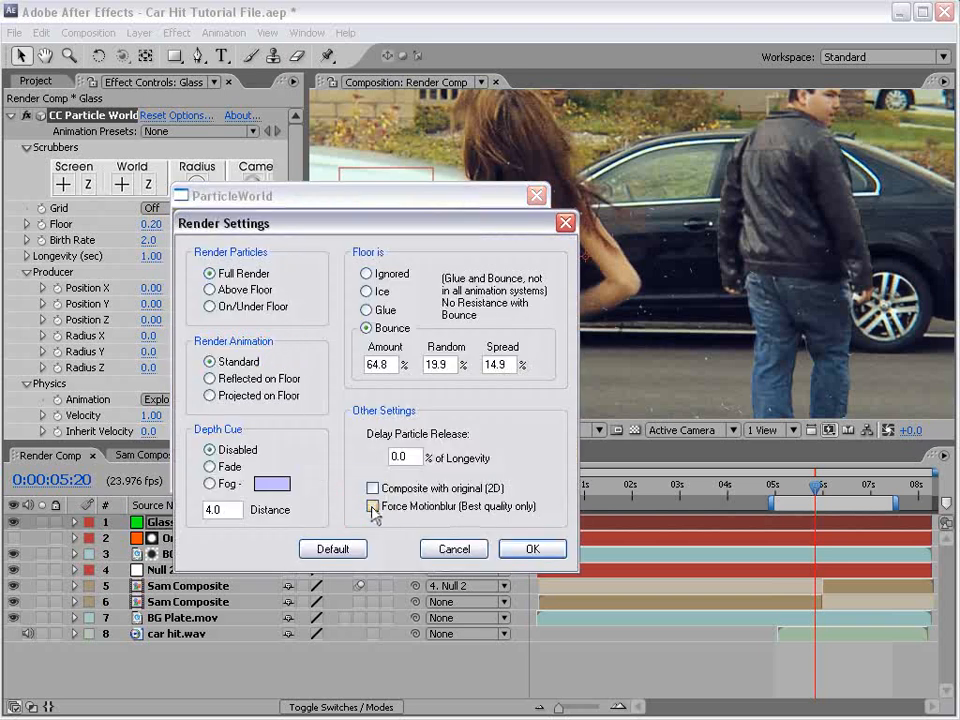
pyautogui.click(373, 507)
pyautogui.click(520, 550)
pyautogui.click(511, 464)
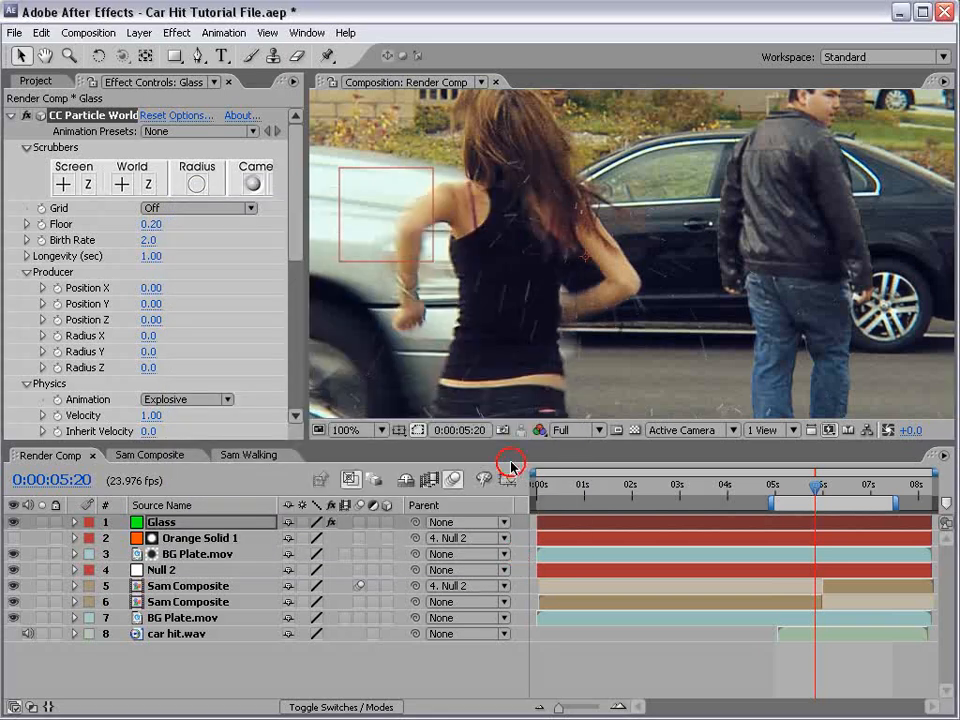
# Step: Examine the motion-blurred glass particles around the woman from 0:00:05:20 to 0:00:05:23 at 100% magnification
pyautogui.press('h')
pyautogui.moveTo(580, 290); pyautogui.dragTo(607, 227)
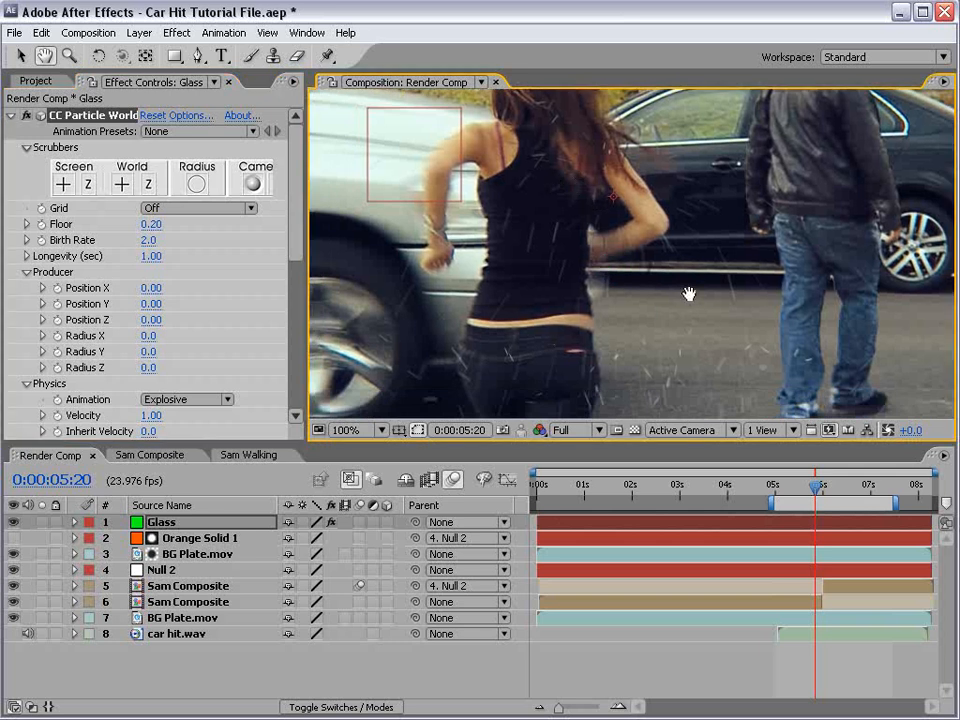
pyautogui.press(',')
pyautogui.moveTo(662, 341); pyautogui.dragTo(662, 336)
pyautogui.press('.')
pyautogui.moveTo(638, 296); pyautogui.dragTo(640, 318)
pyautogui.press('v')
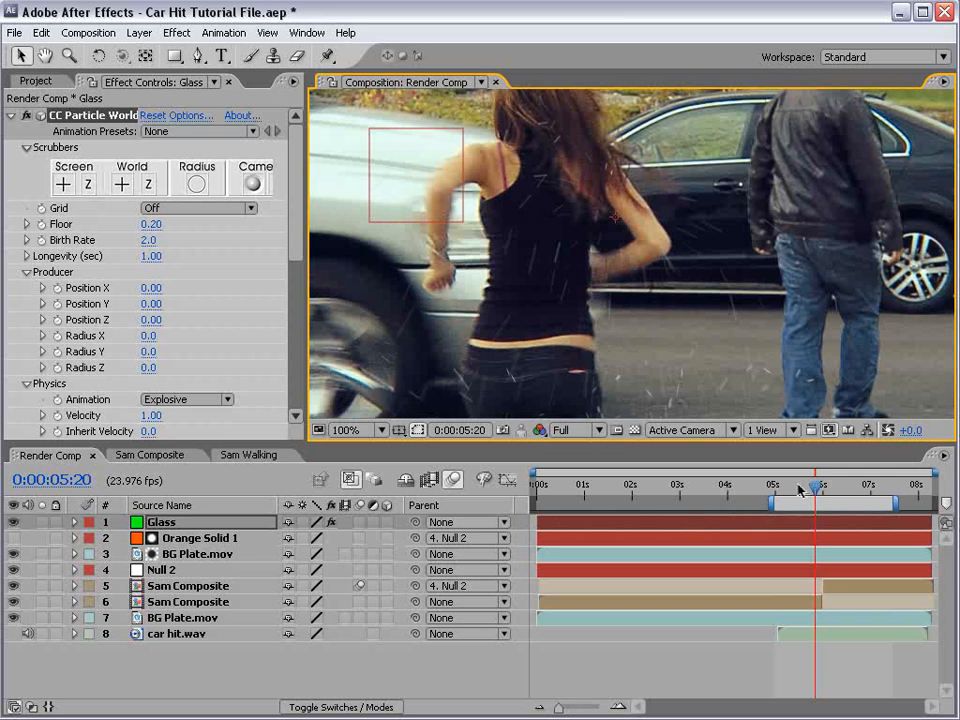
pyautogui.moveTo(816, 490)
pyautogui.mouseDown()
pyautogui.moveTo(831, 490)
pyautogui.moveTo(822, 492)
pyautogui.mouseUp()
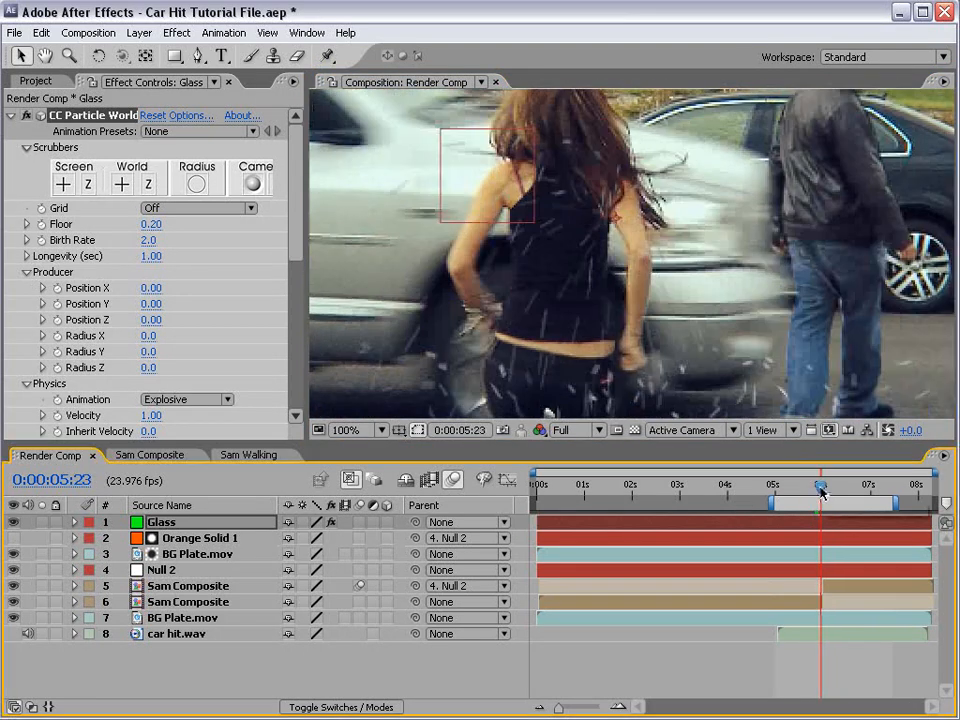
pyautogui.press('pageup')
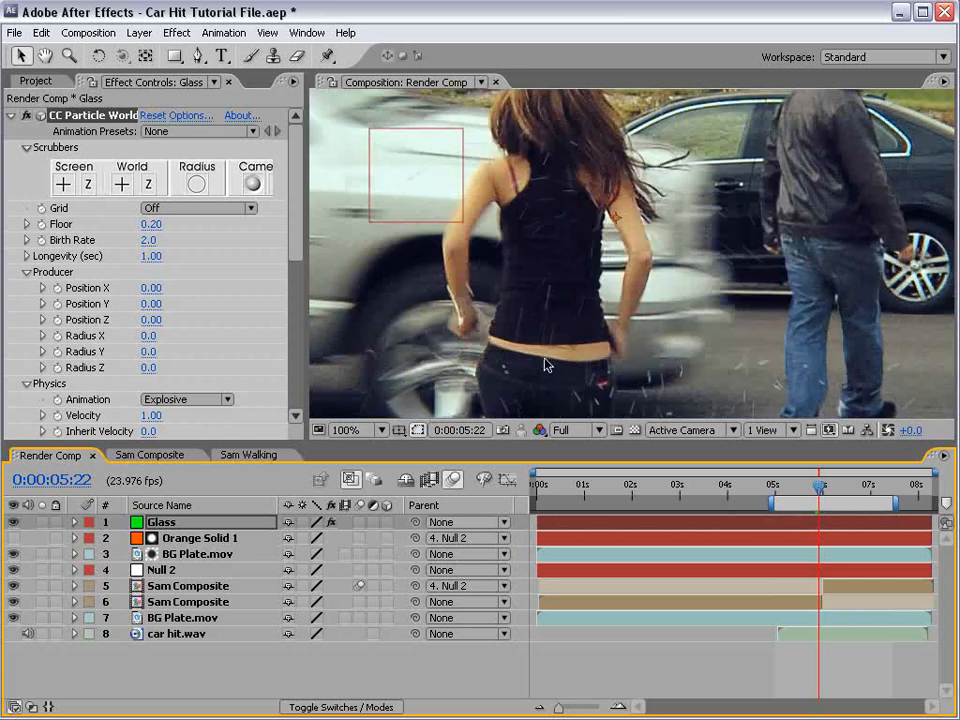
# Step: Return the composition view to 50% magnification with Half resolution, keeping the woman and the man in view
pyautogui.click(576, 430)
pyautogui.click(575, 458)
pyautogui.press(',')
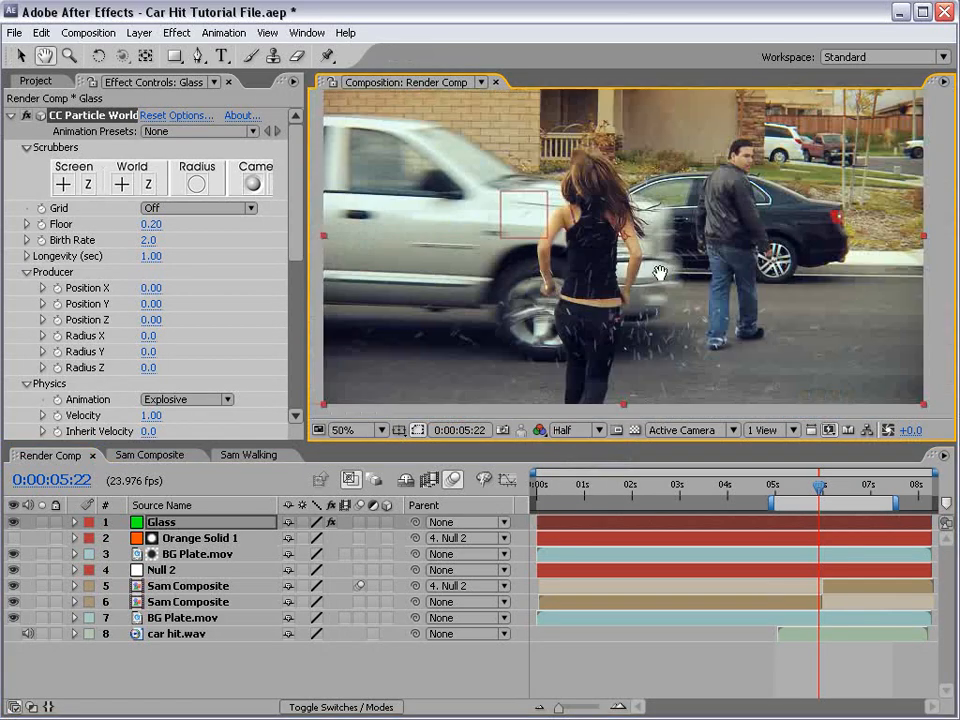
pyautogui.moveTo(673, 266); pyautogui.dragTo(631, 272)
pyautogui.press('v')
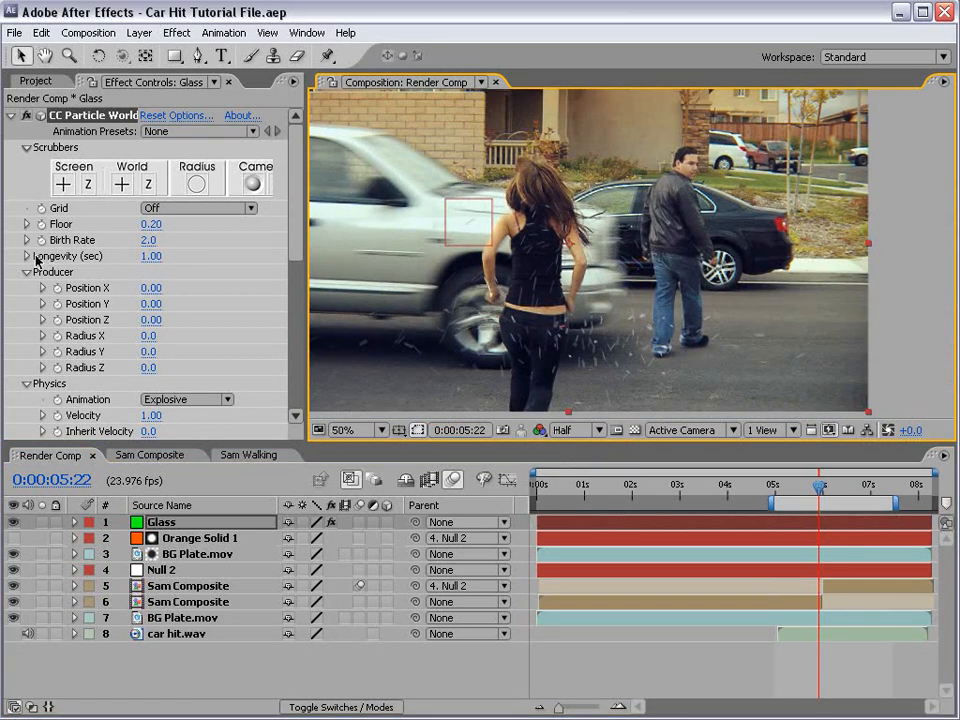
# Step: At 0:00:05:22, set the Birth Rate to 0 and start keyframing Birth Rate and the producer's Position X, Y and Z
pyautogui.click(148, 240)
pyautogui.write('0')
pyautogui.press('Return')
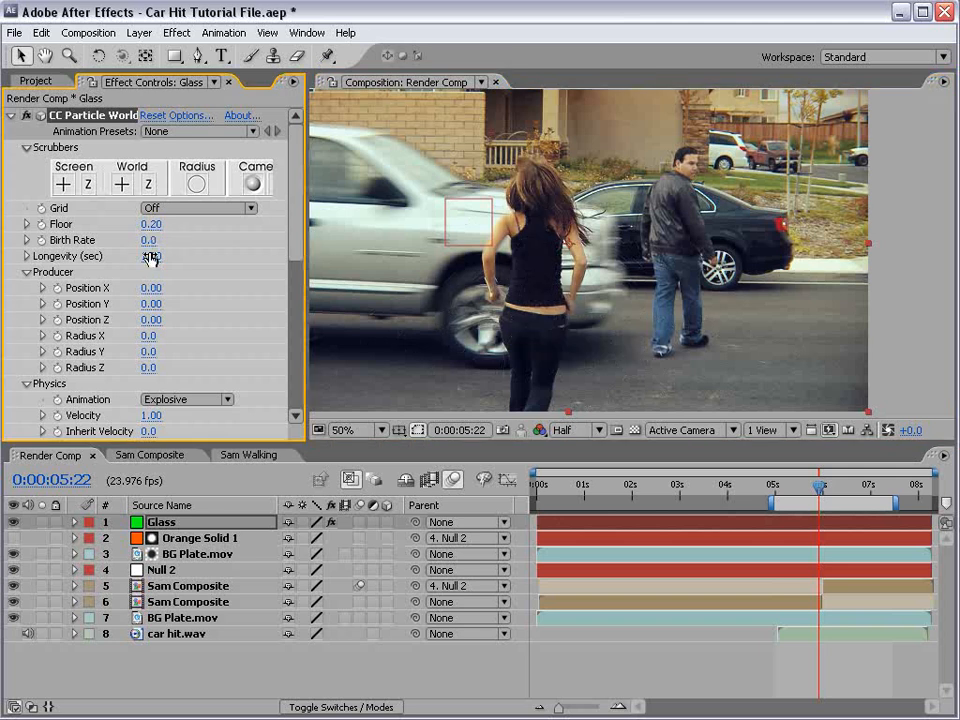
pyautogui.click(42, 240)
pyautogui.click(57, 288)
pyautogui.click(57, 304)
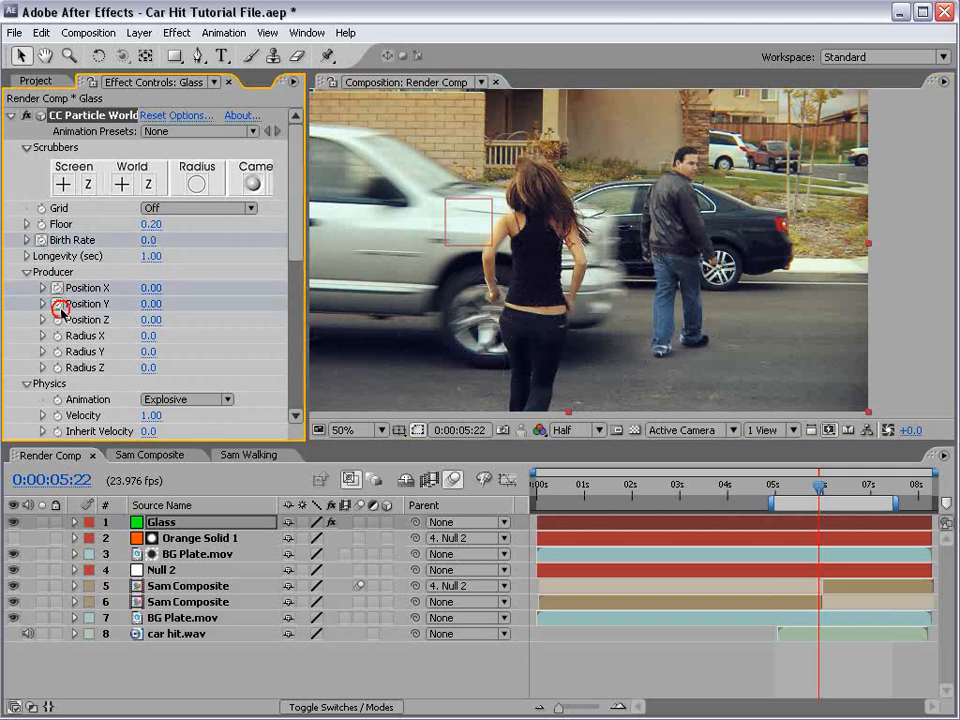
pyautogui.click(57, 320)
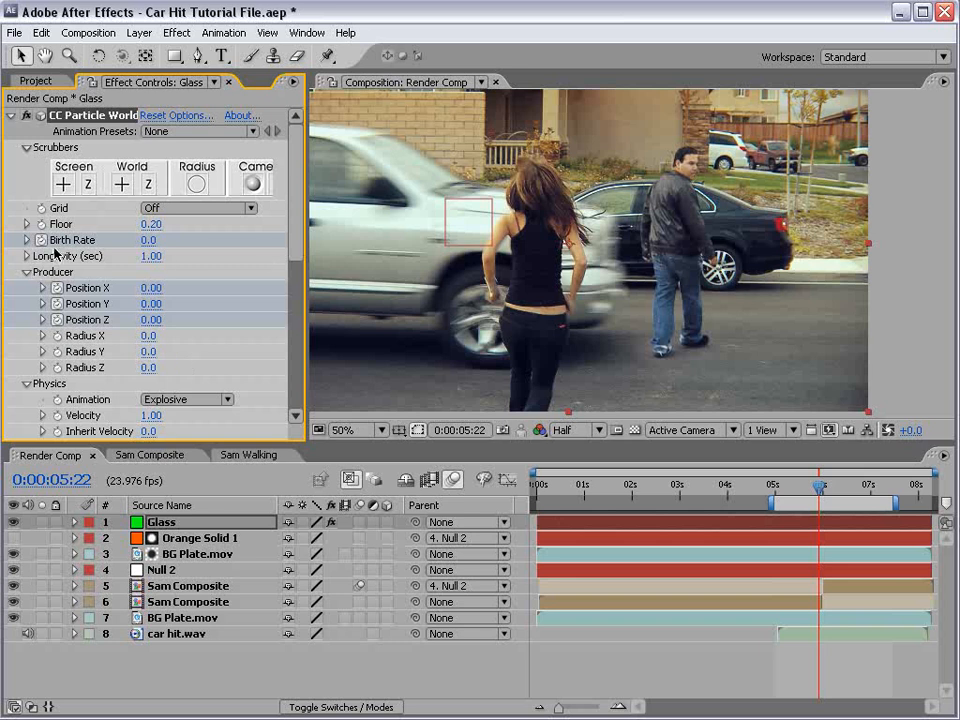
# Step: Keyframe the Birth Rate at 5 at 0:00:05:23 and at 0 at 0:00:06:01
pyautogui.press('pagedown')
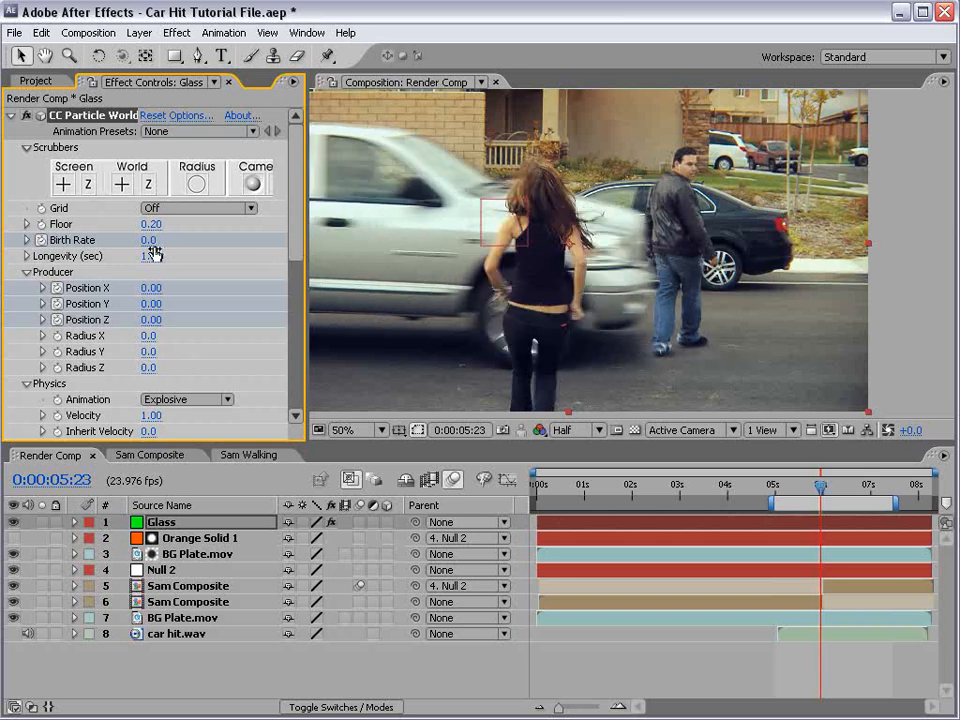
pyautogui.click(156, 240)
pyautogui.press('pagedown')
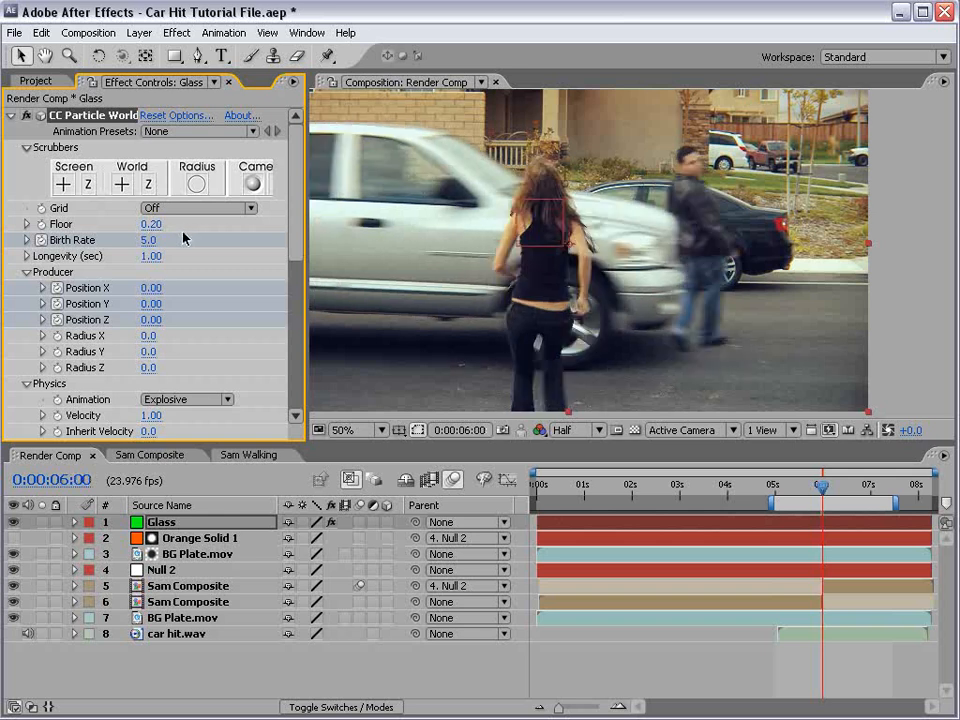
pyautogui.press('pagedown')
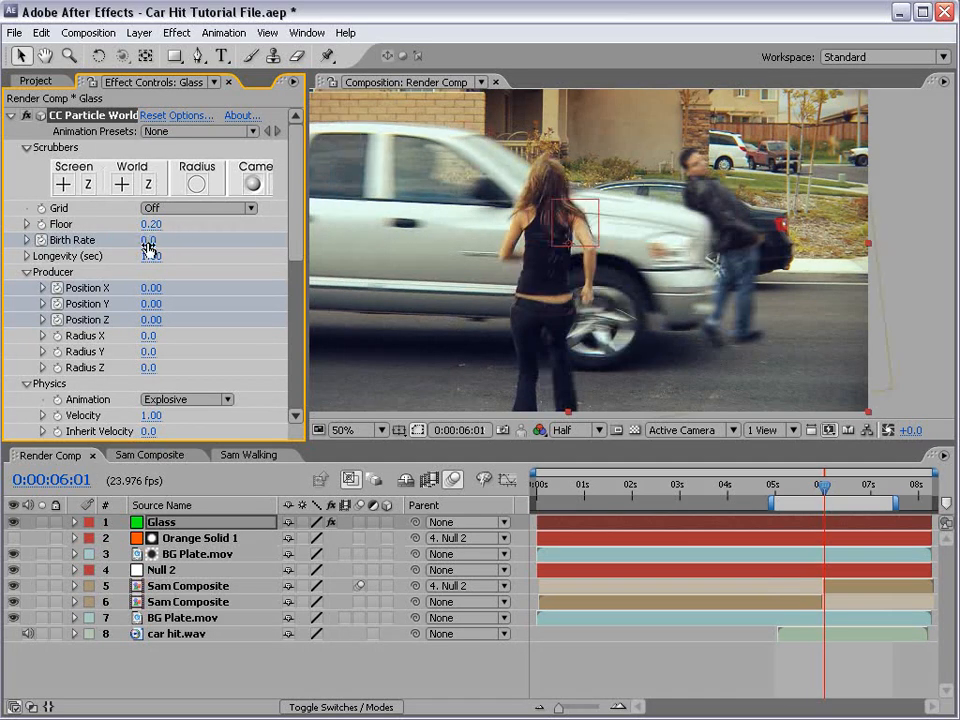
# Step: Reveal the Glass layer's keyframes in the timeline and set the Birth Rate at 0:00:05:23 to 20
pyautogui.press('u')
pyautogui.press('space')
pyautogui.click(705, 598)
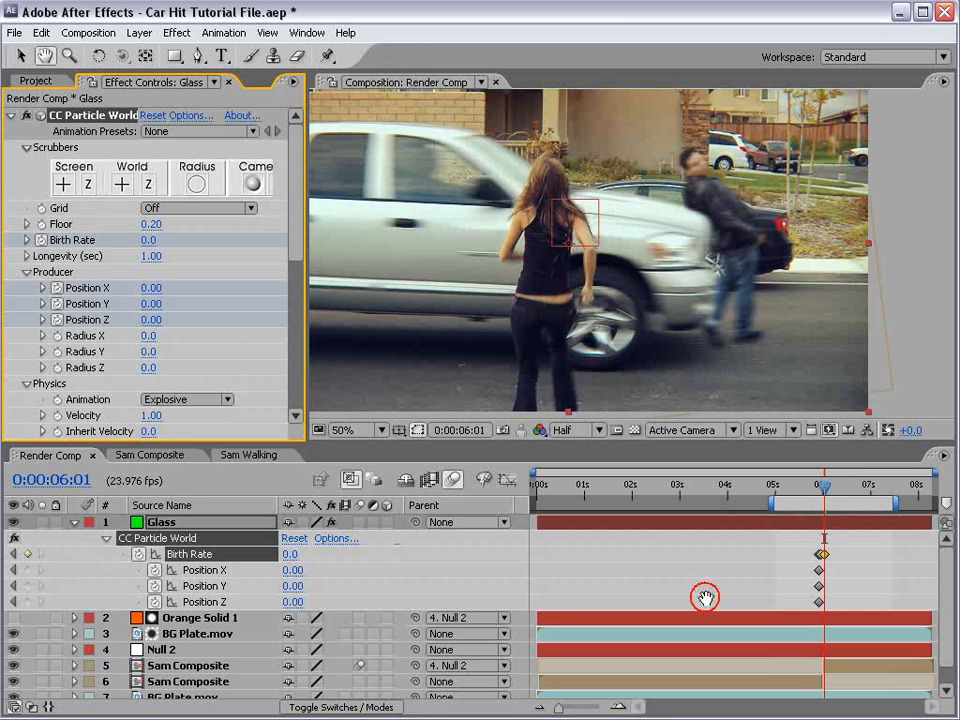
pyautogui.press('=')
pyautogui.press('=')
pyautogui.press('space')
pyautogui.moveTo(787, 585); pyautogui.dragTo(621, 588)
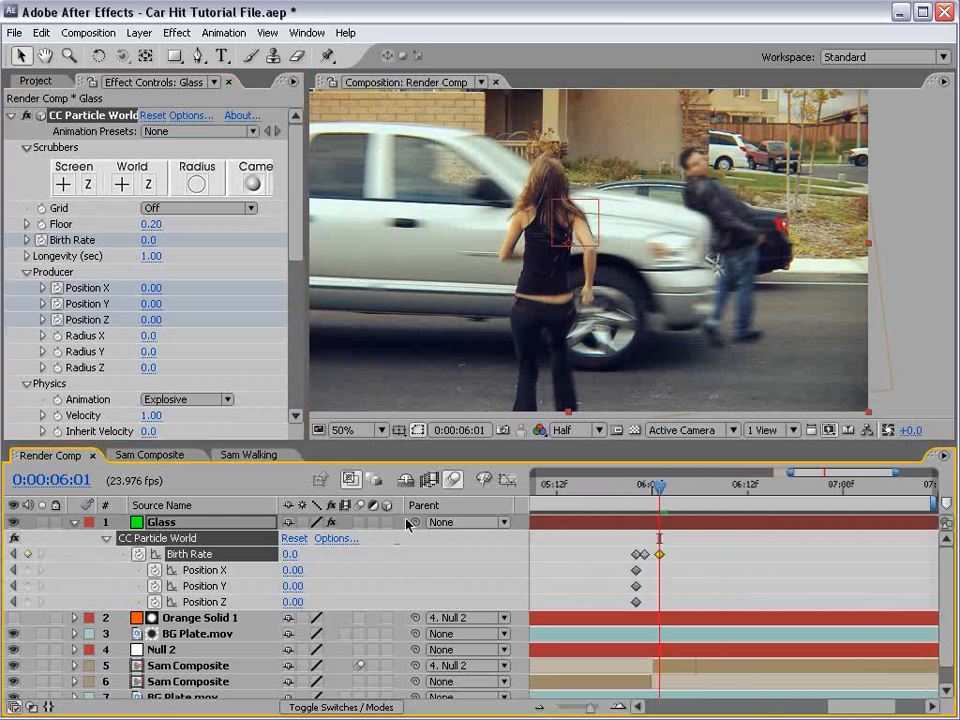
pyautogui.moveTo(619, 490); pyautogui.dragTo(647, 525)
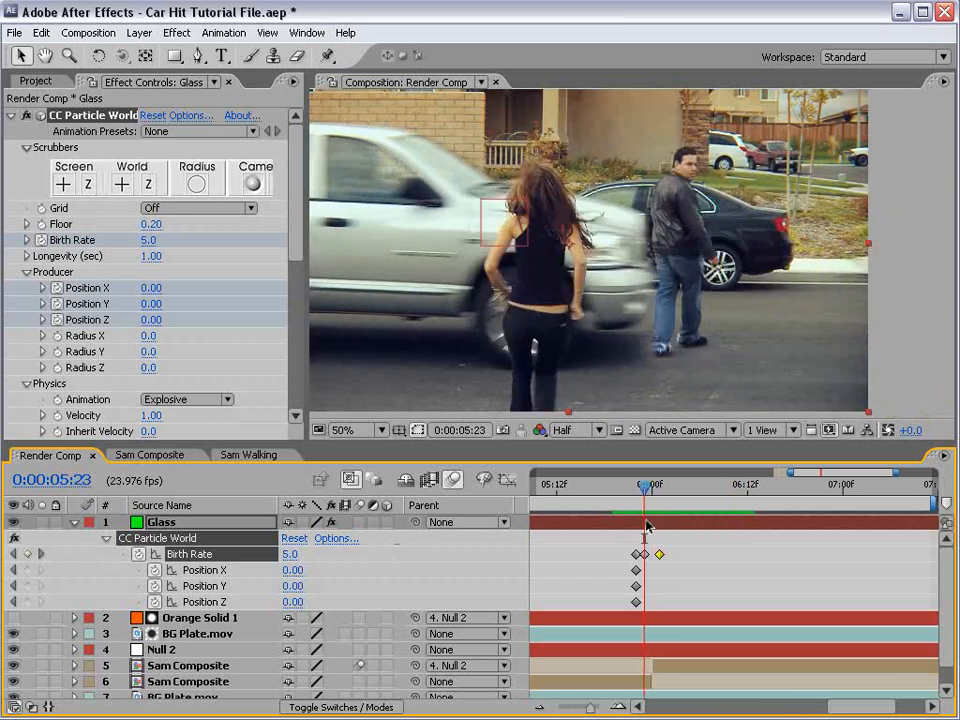
pyautogui.click(147, 239)
pyautogui.write('5')
pyautogui.press('Return')
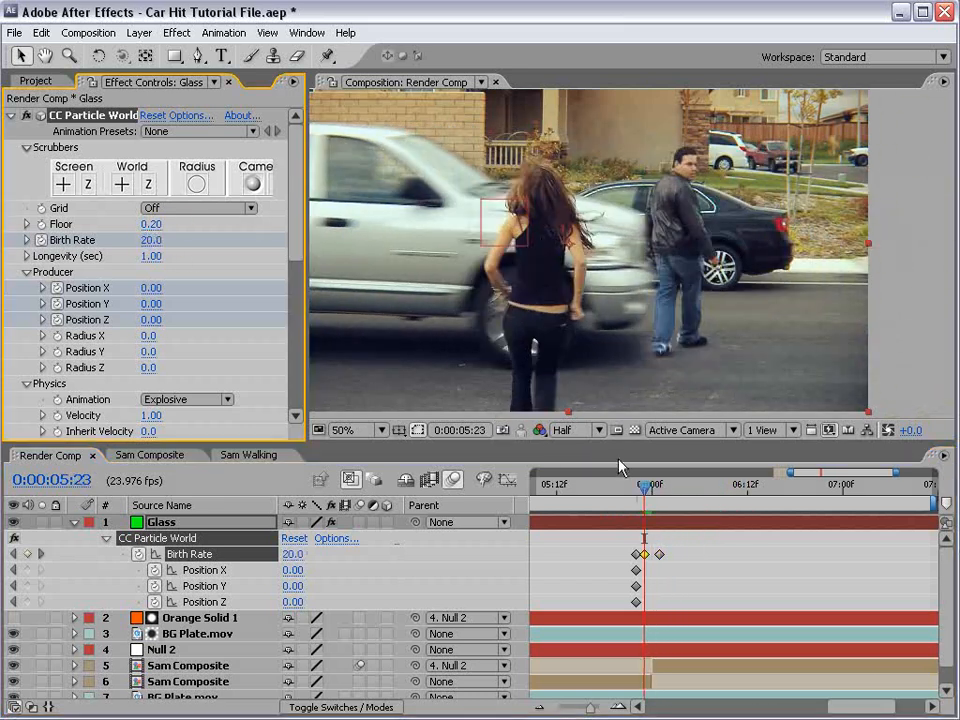
# Step: Preview the glass burst with the work area starting around 0:00:05:16, and check the particles at 0:00:06:10
pyautogui.moveTo(621, 488); pyautogui.dragTo(588, 516)
pyautogui.press('KP_0')
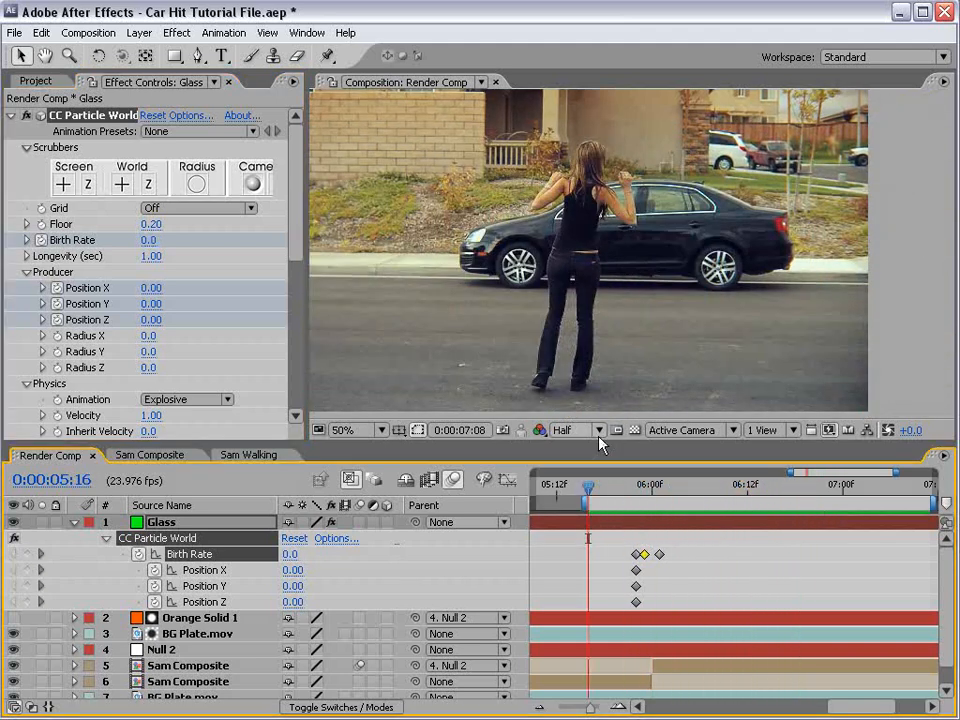
pyautogui.moveTo(686, 490); pyautogui.dragTo(731, 491)
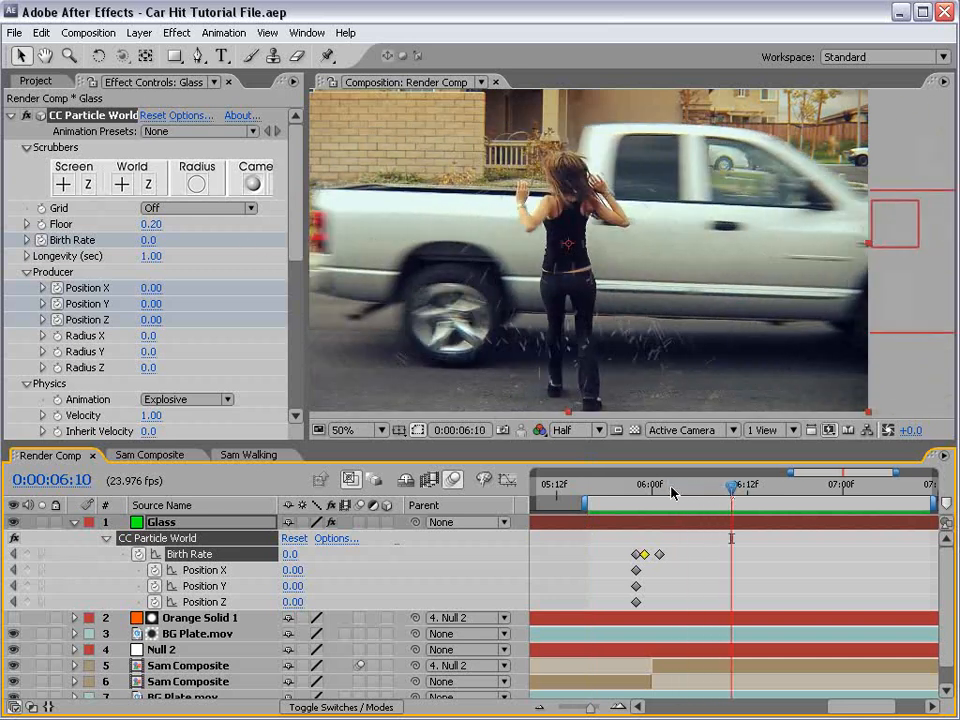
pyautogui.moveTo(671, 491); pyautogui.dragTo(636, 495)
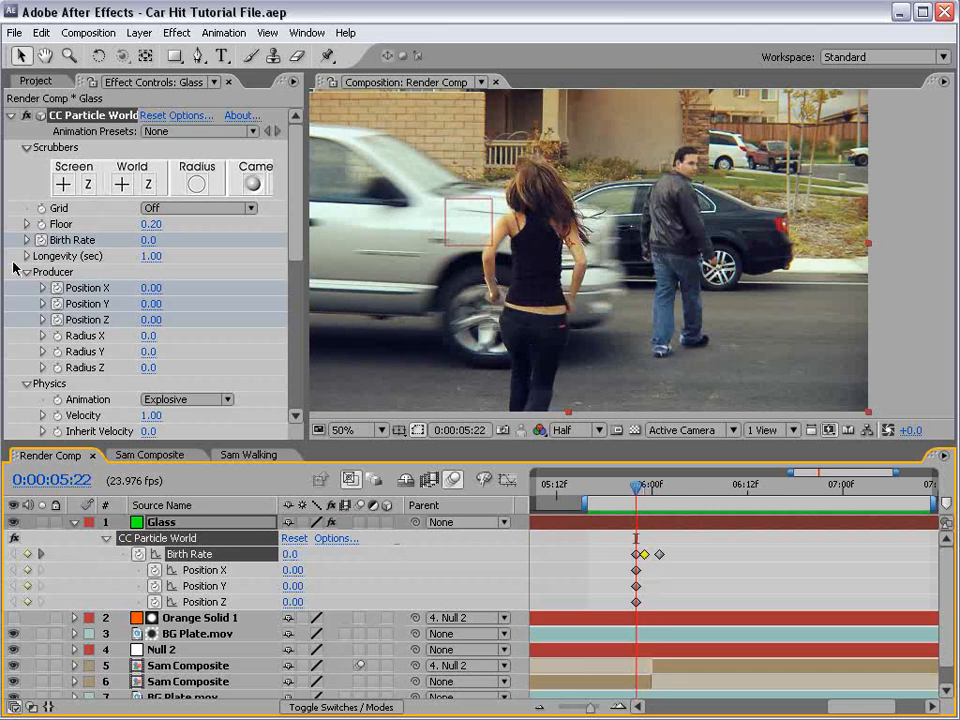
pyautogui.moveTo(150, 287)
pyautogui.mouseDown()
pyautogui.moveTo(178, 279)
pyautogui.moveTo(155, 281)
pyautogui.mouseUp()
pyautogui.hotkey('ctrl', 'z')
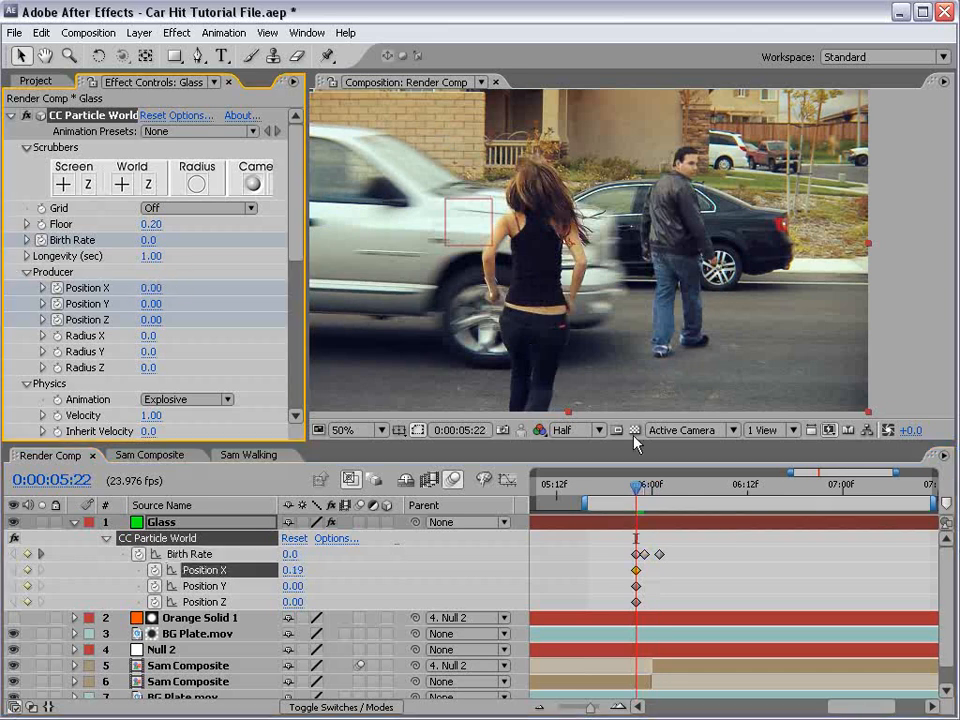
# Step: Keyframe the producer's Position X at 0.40 at 0:00:06:01 and replace its 0:00:05:22 keyframe with 0.14
pyautogui.moveTo(636, 491); pyautogui.dragTo(659, 489)
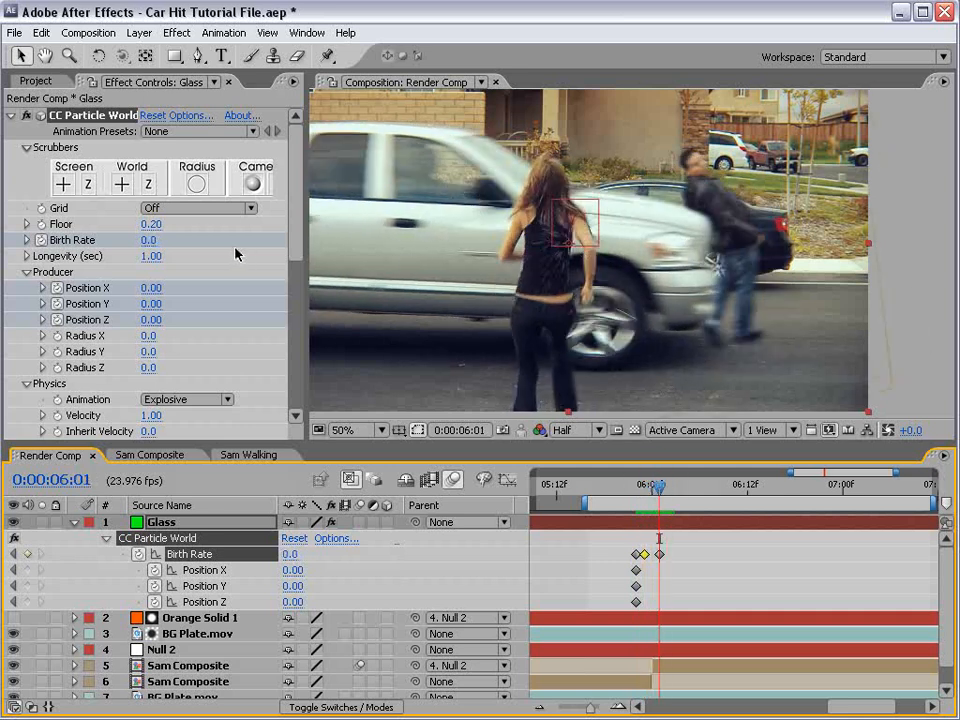
pyautogui.moveTo(150, 290); pyautogui.dragTo(183, 284)
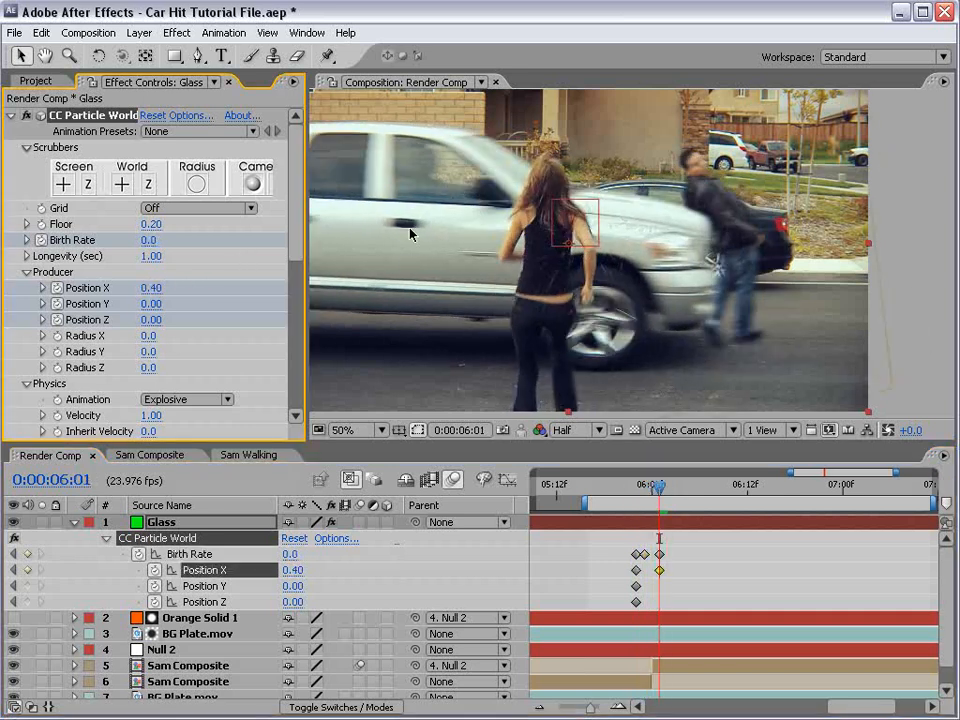
pyautogui.click(637, 571)
pyautogui.press('Delete')
pyautogui.moveTo(665, 490); pyautogui.dragTo(645, 494)
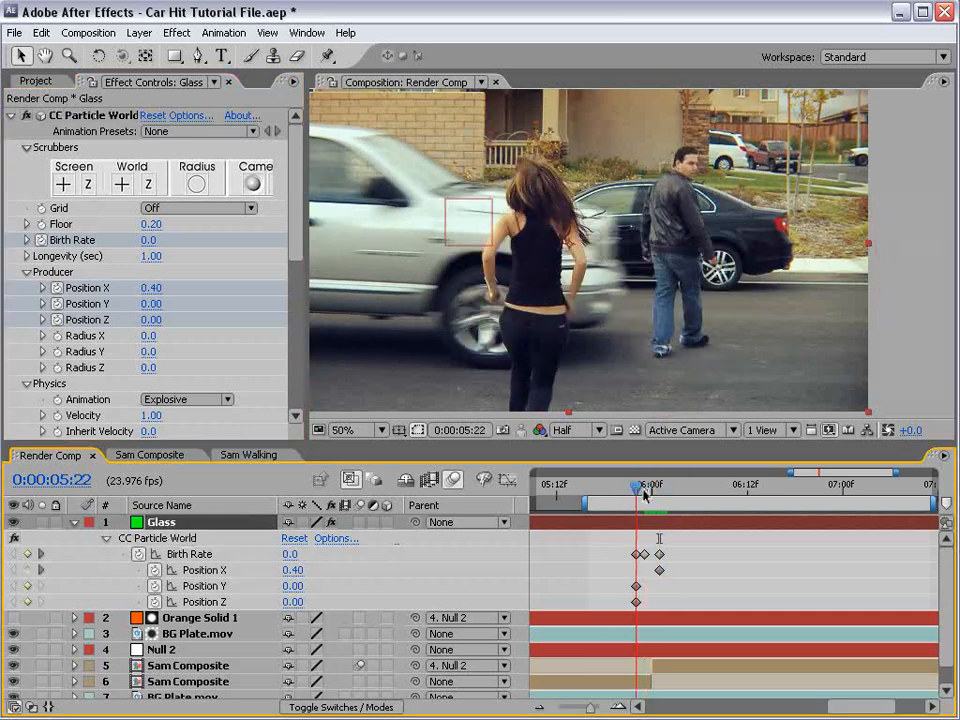
pyautogui.moveTo(153, 291); pyautogui.dragTo(132, 291)
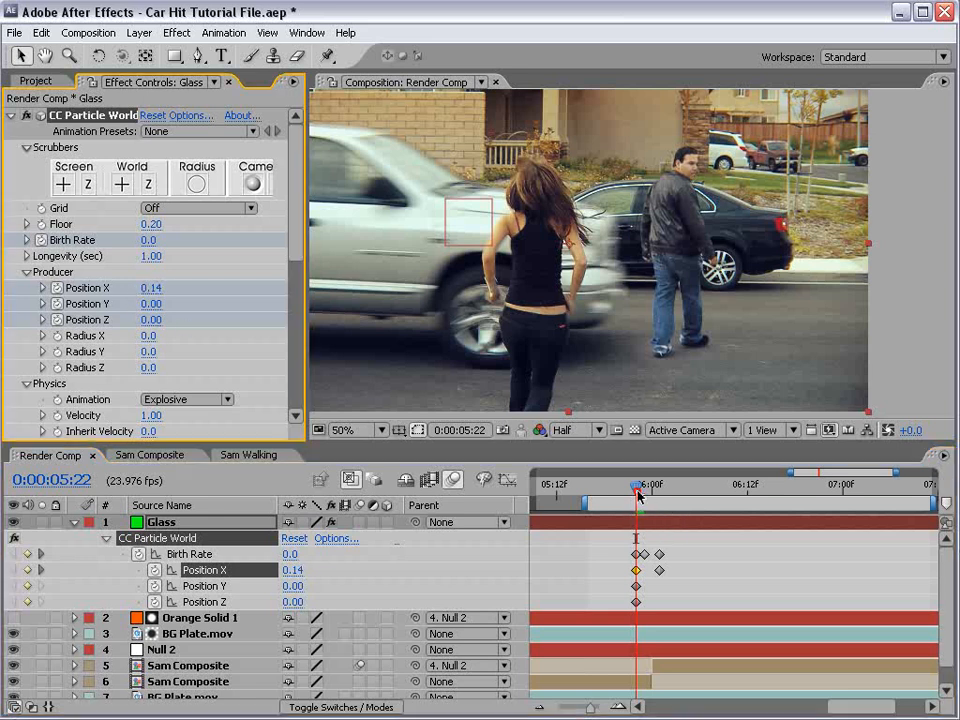
# Step: At 0:00:06:01, set the particle effect's Grid display to Producer
pyautogui.moveTo(638, 490); pyautogui.dragTo(659, 490)
pyautogui.click(185, 209)
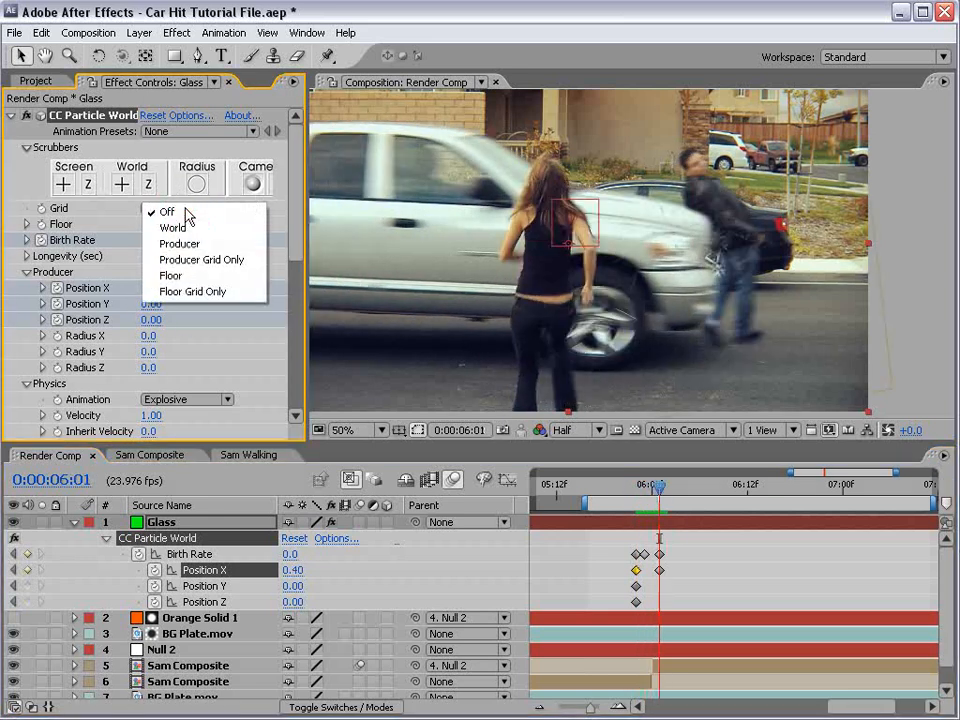
pyautogui.click(183, 244)
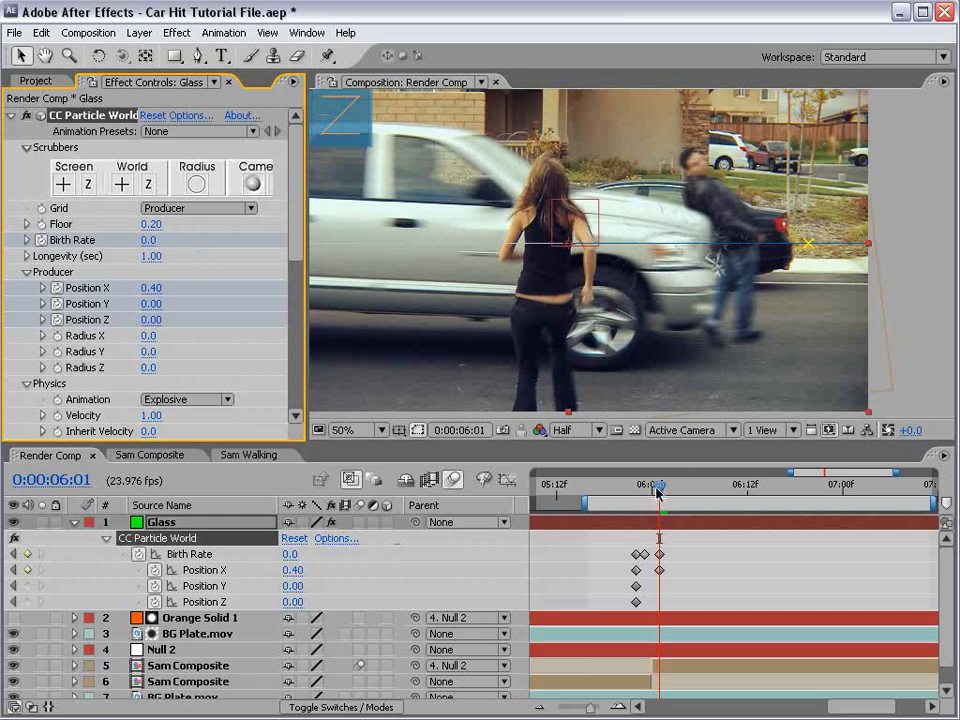
# Step: Align the producer with the truck's front by setting Position X to 0.04 at 0:00:05:22 and 0.34 at 0:00:06:01
pyautogui.moveTo(657, 490); pyautogui.dragTo(636, 490)
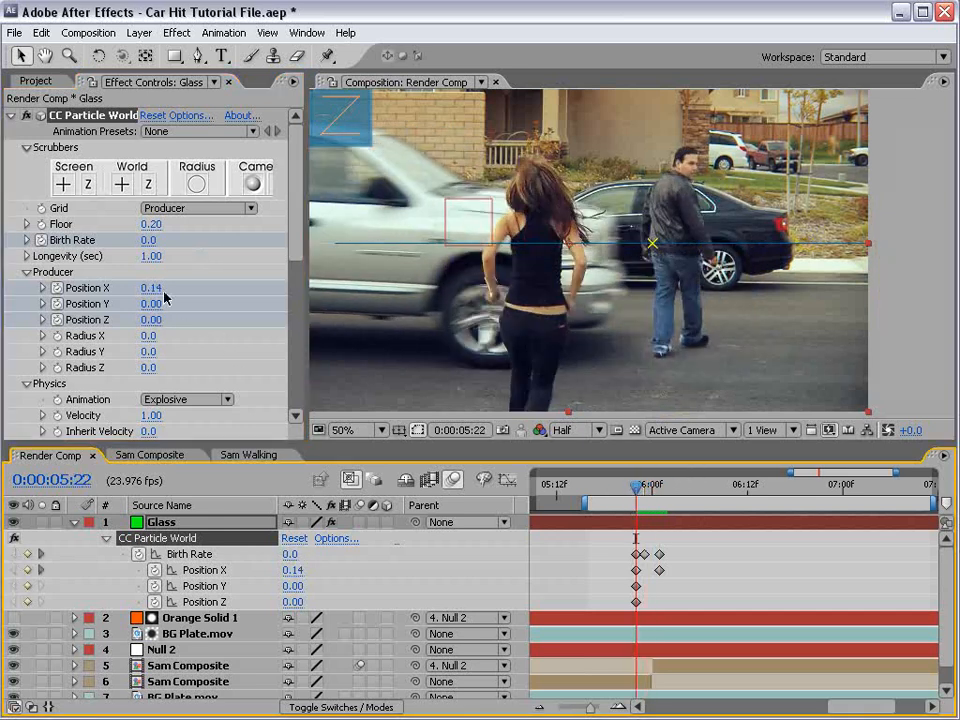
pyautogui.moveTo(159, 288); pyautogui.dragTo(149, 287)
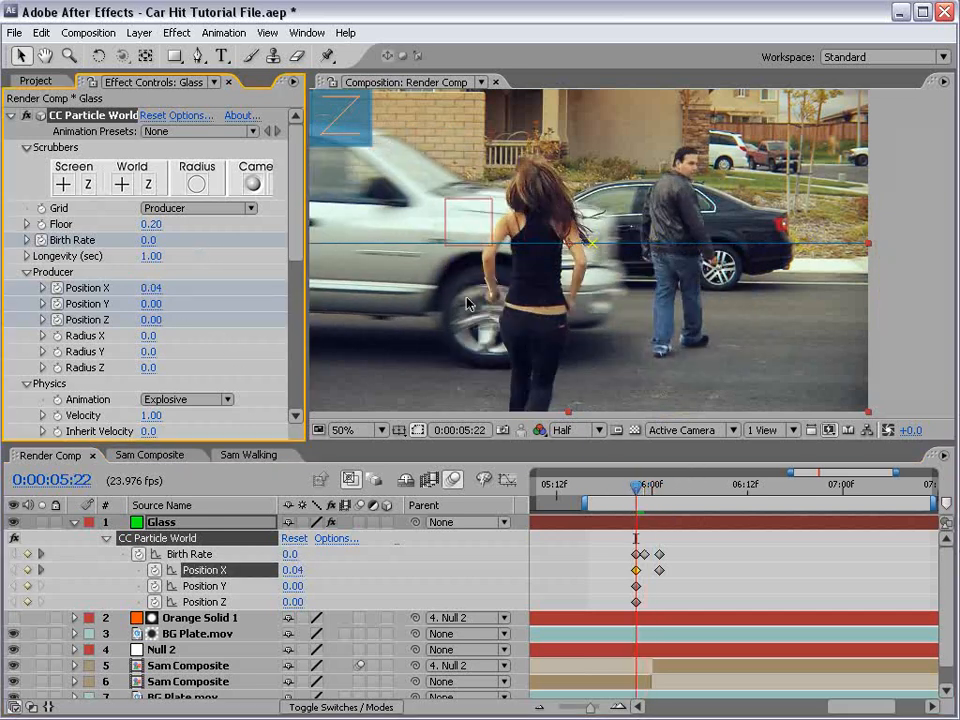
pyautogui.moveTo(643, 490); pyautogui.dragTo(658, 488)
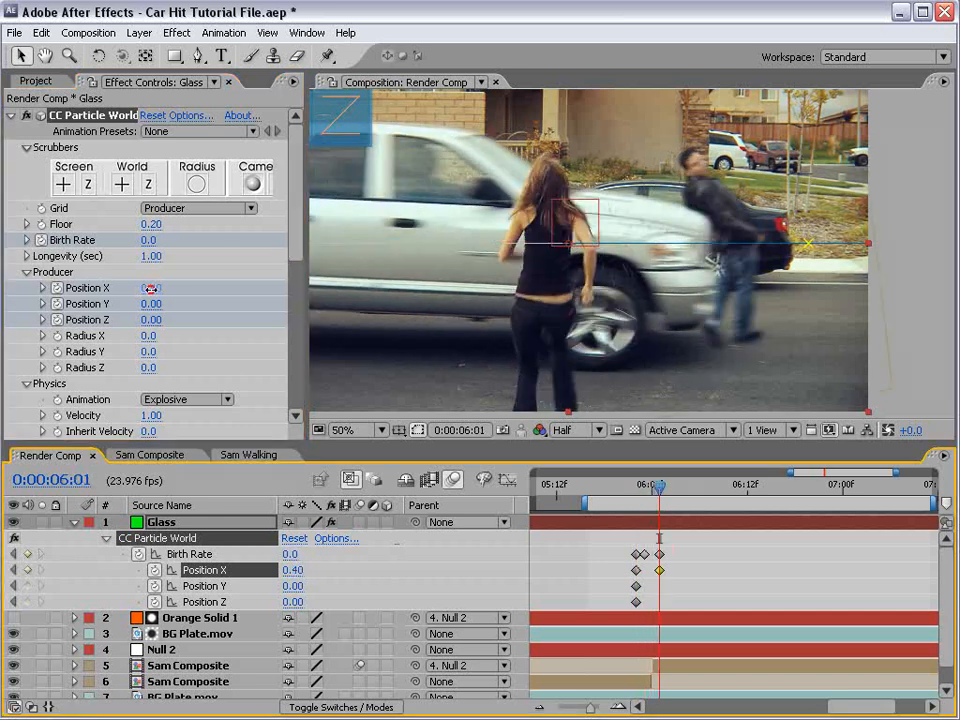
pyautogui.moveTo(150, 288); pyautogui.dragTo(154, 300)
# Step: Set the glass particles' Inherit Velocity to 60 and check the burst around 0:00:06:02
pyautogui.moveTo(664, 488); pyautogui.dragTo(683, 488)
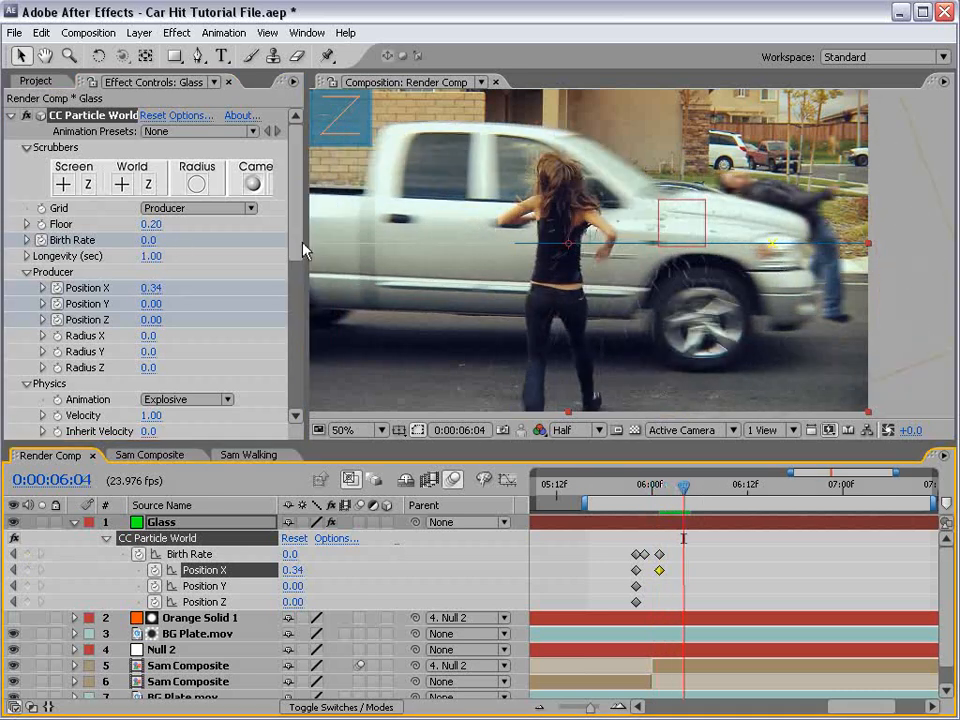
pyautogui.moveTo(294, 230); pyautogui.dragTo(279, 287)
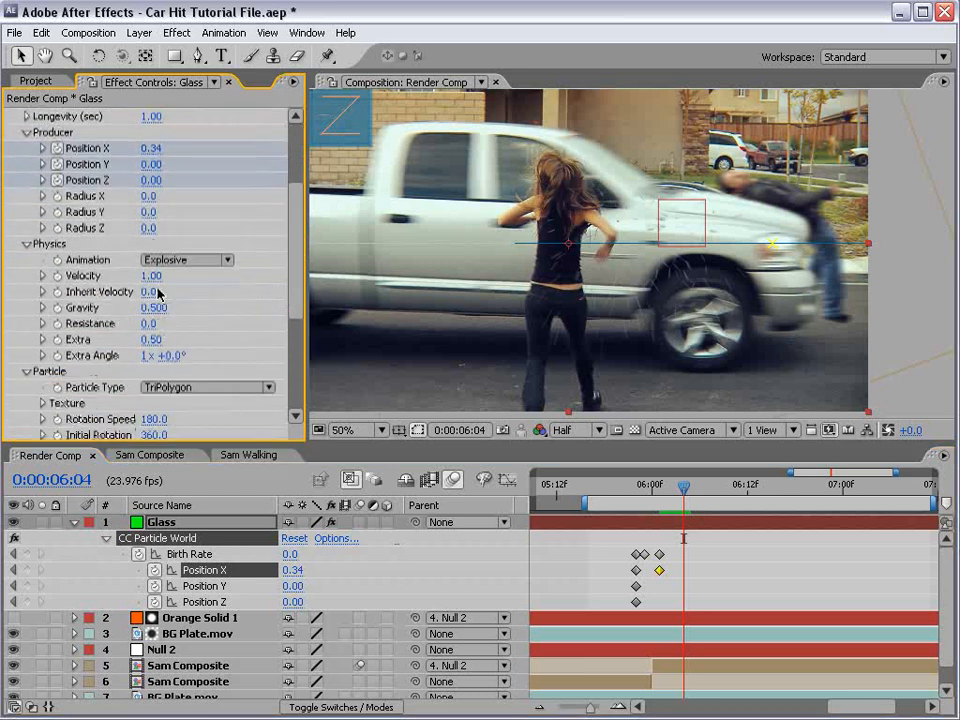
pyautogui.moveTo(152, 291); pyautogui.dragTo(196, 279)
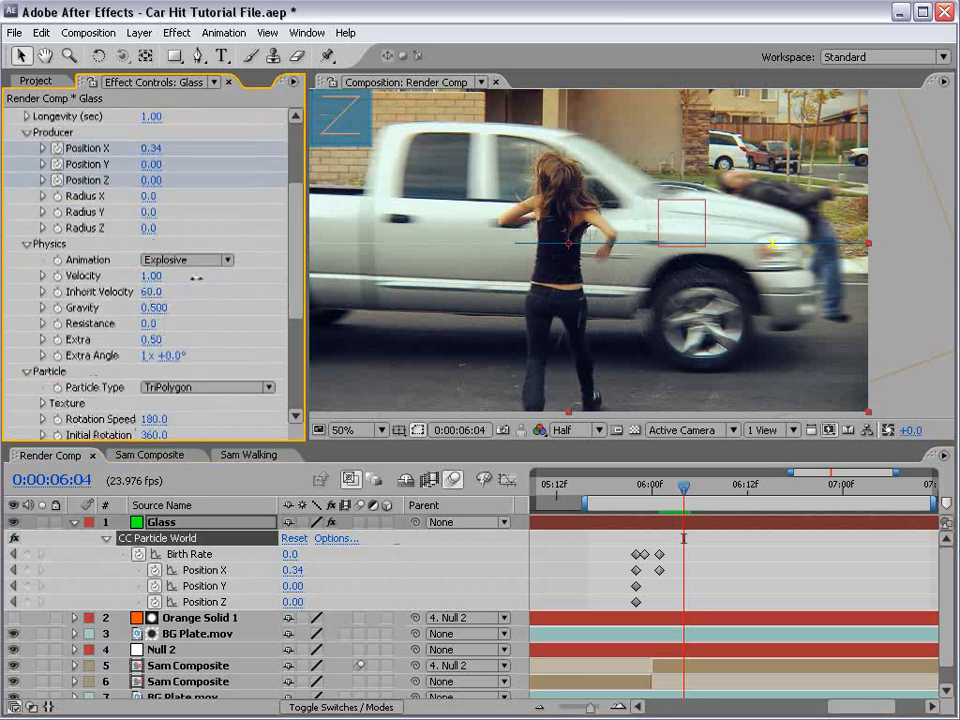
pyautogui.moveTo(647, 487)
pyautogui.mouseDown()
pyautogui.moveTo(627, 488)
pyautogui.moveTo(667, 492)
pyautogui.moveTo(634, 490)
pyautogui.mouseUp()
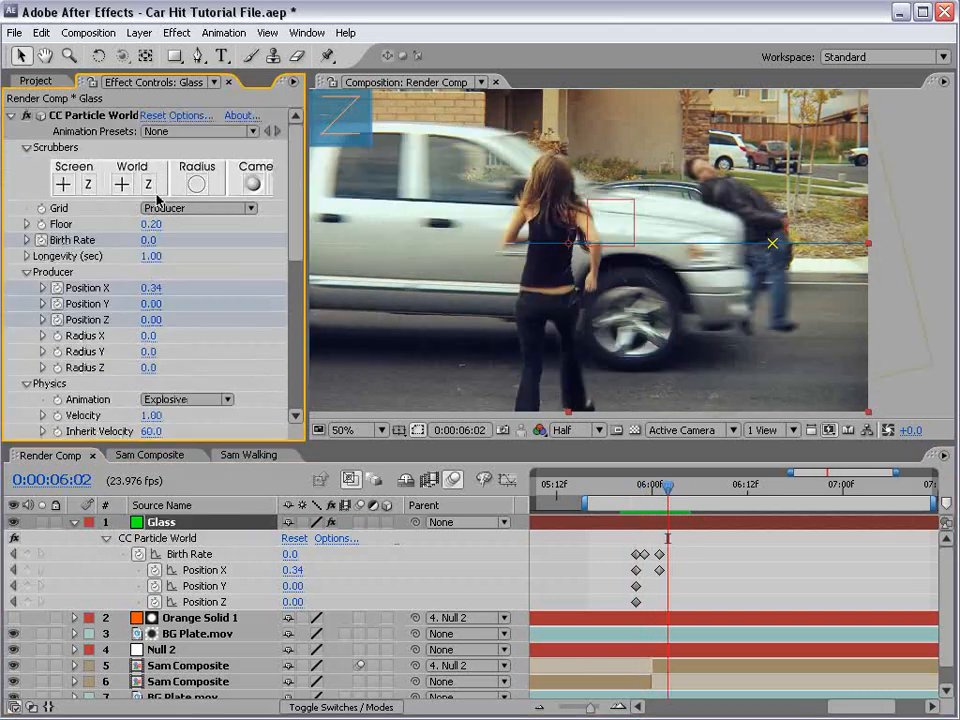
# Step: Turn off the particle effect's Grid display and set the composition preview resolution to Full
pyautogui.click(172, 208)
pyautogui.click(167, 176)
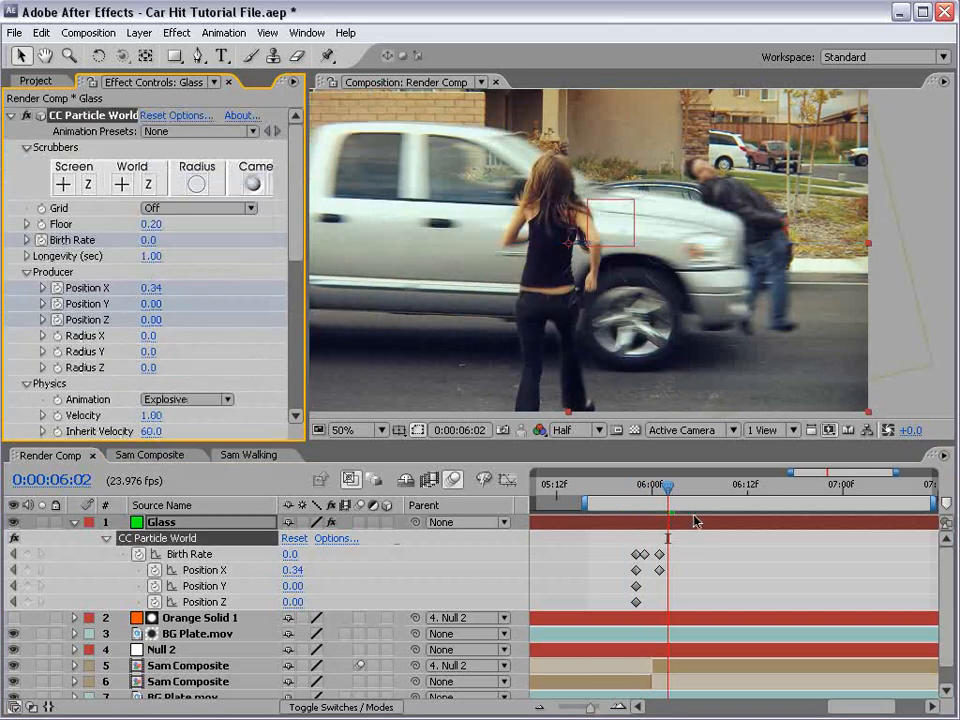
pyautogui.click(583, 430)
pyautogui.click(575, 442)
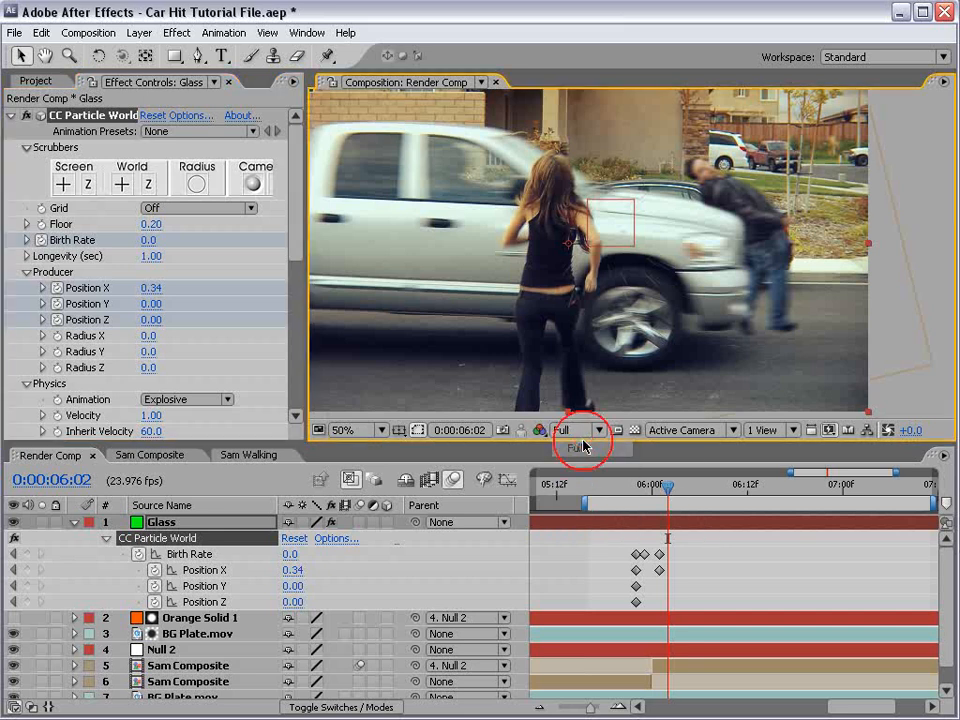
# Step: Check the glass burst against the truck between 0:00:05:23 and 0:00:06:12
pyautogui.moveTo(678, 496); pyautogui.dragTo(776, 500)
pyautogui.moveTo(812, 505); pyautogui.dragTo(645, 528)
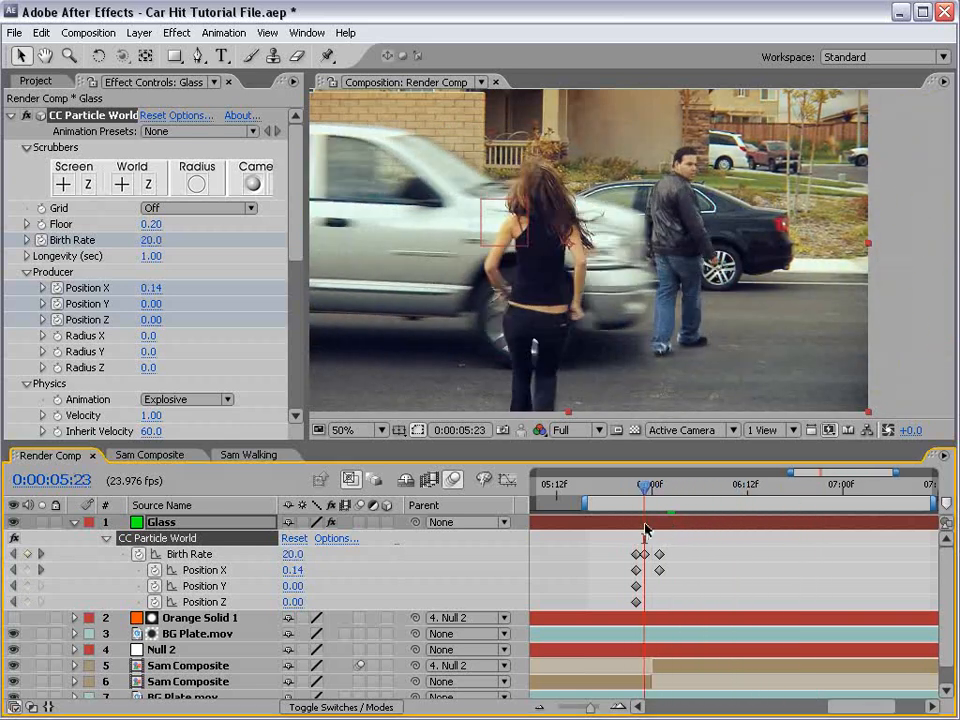
pyautogui.moveTo(650, 484); pyautogui.dragTo(744, 484)
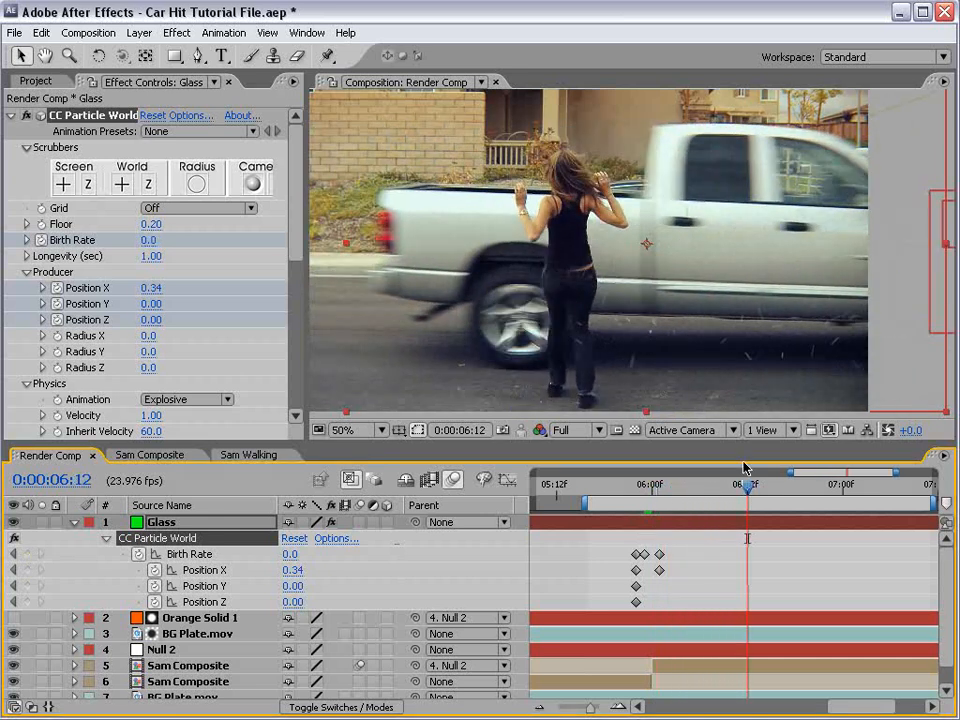
pyautogui.scroll(-2, 658, 259)
pyautogui.hotkey('shift', 'pageup')
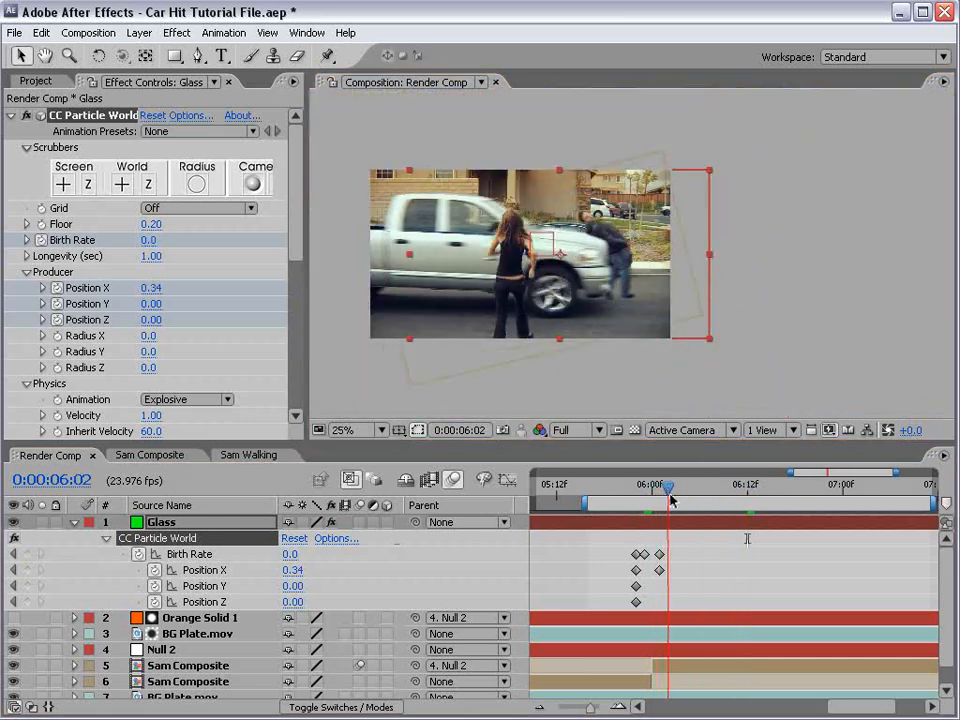
pyautogui.scroll(1, 497, 372)
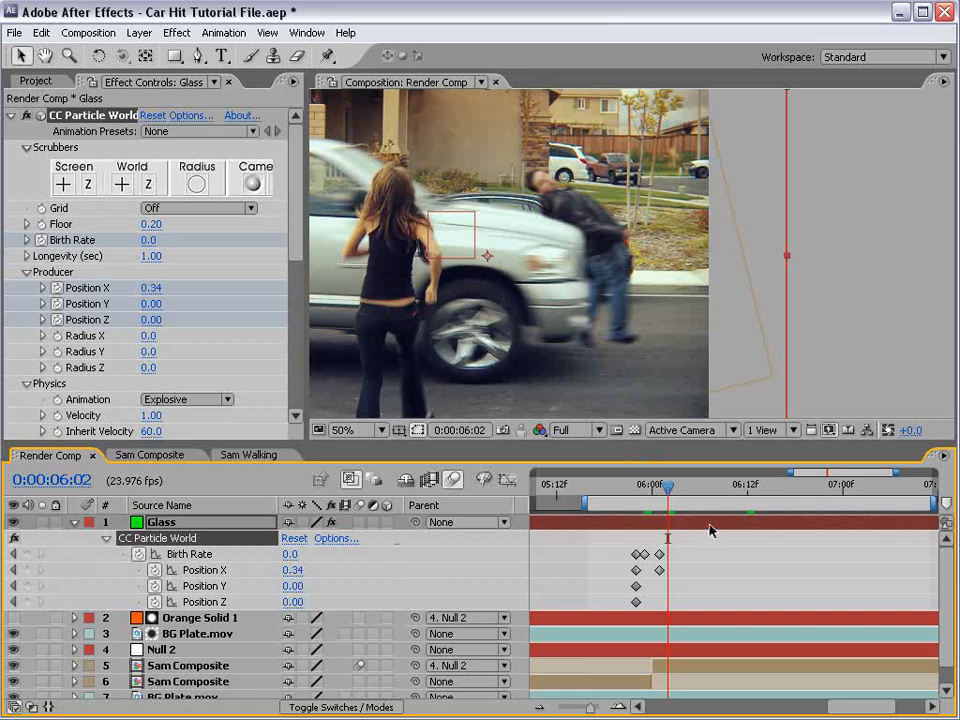
# Step: Set the glass particles' Birth Rate keyframe at 0:00:05:23 to 50
pyautogui.moveTo(636, 484); pyautogui.dragTo(643, 484)
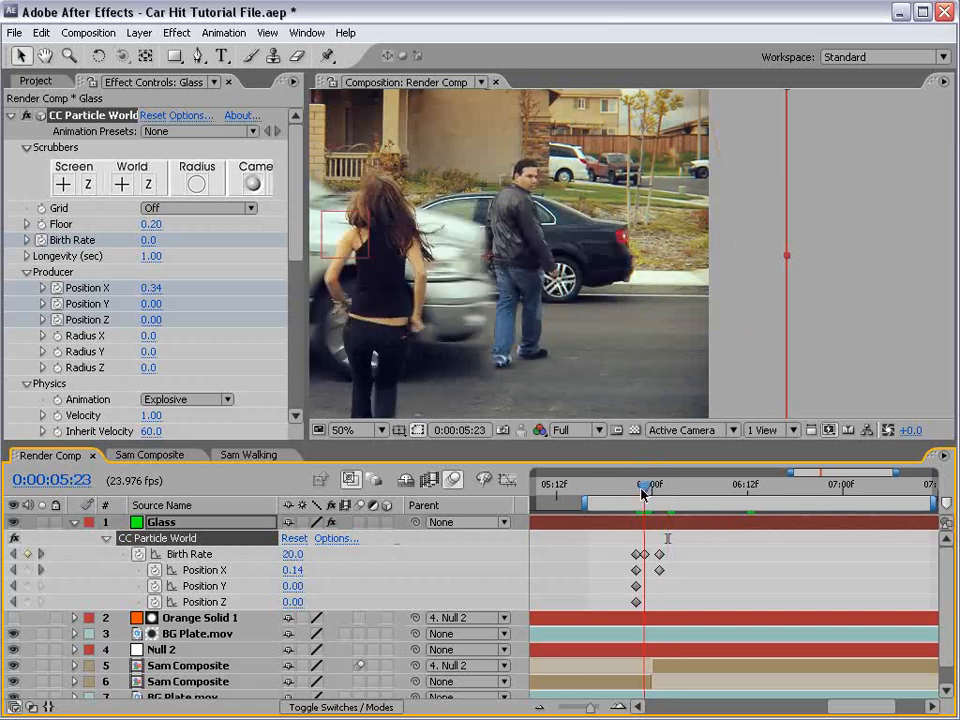
pyautogui.click(148, 240)
pyautogui.write('50')
pyautogui.press('Return')
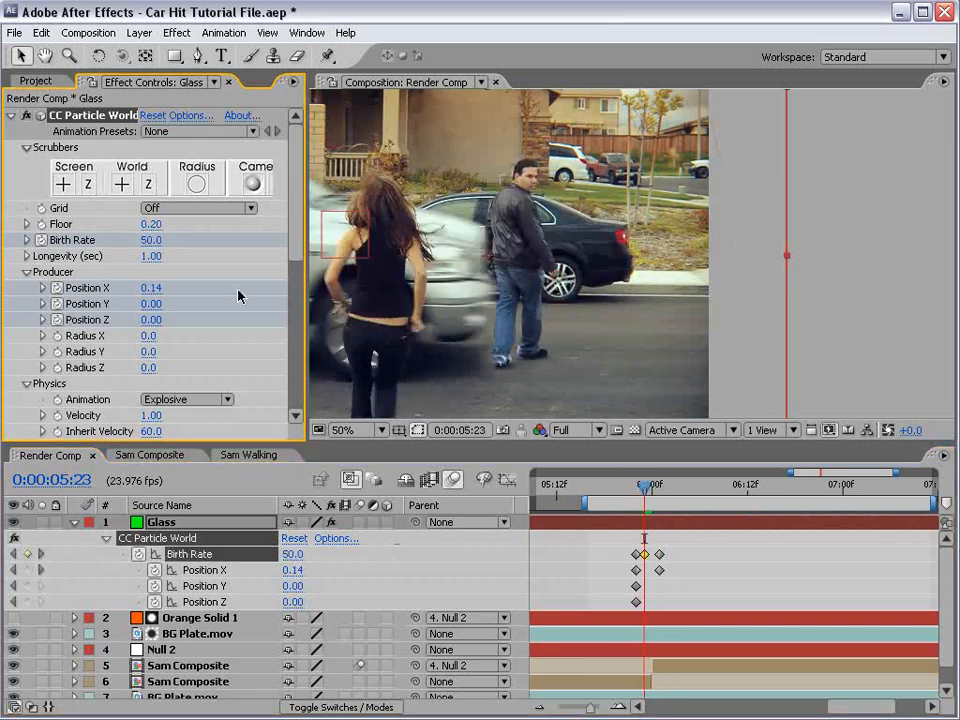
# Step: Inspect the glass near the truck's front wheel at 0:00:06:09 and set the particles' Birth Size to 0.049
pyautogui.moveTo(664, 489); pyautogui.dragTo(733, 487)
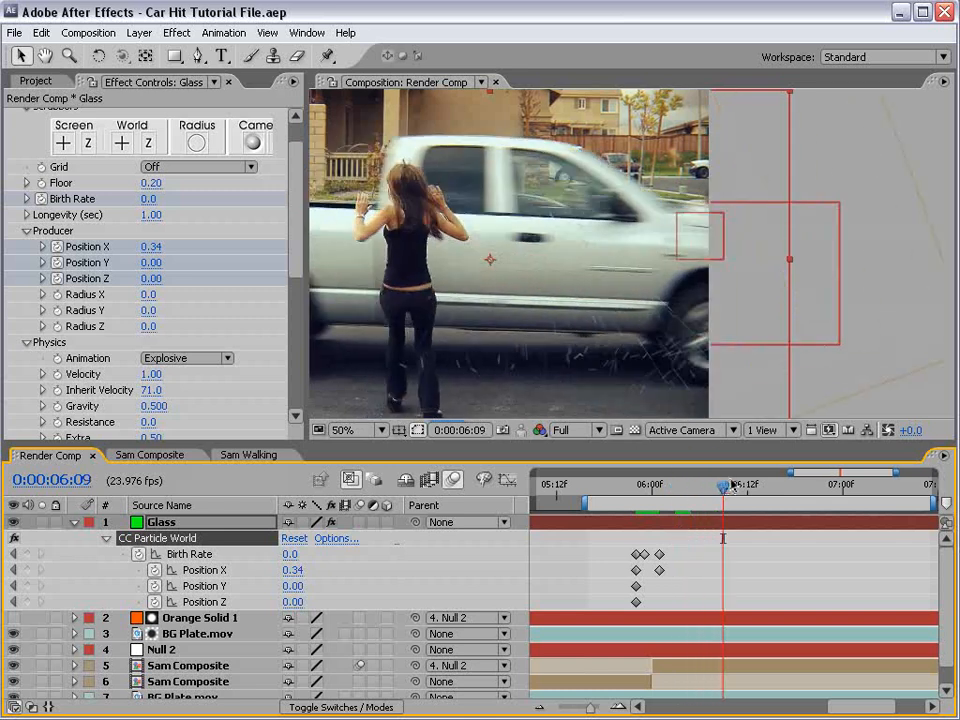
pyautogui.scroll(-2, 626, 388)
pyautogui.scroll(2, 604, 386)
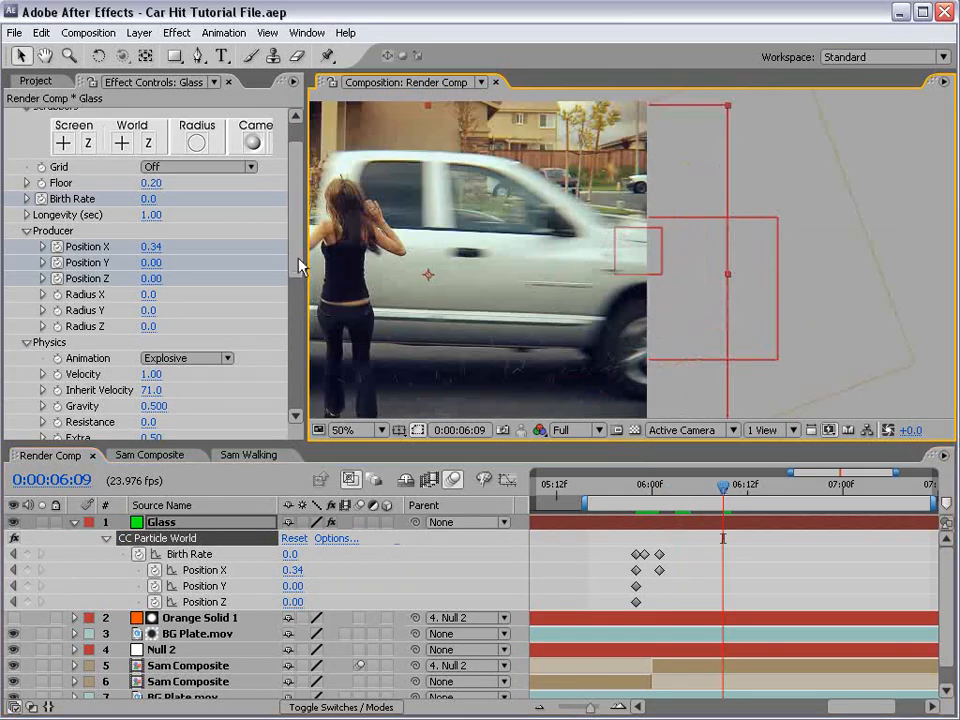
pyautogui.scroll(-5, 298, 265)
pyautogui.moveTo(147, 277); pyautogui.dragTo(153, 277)
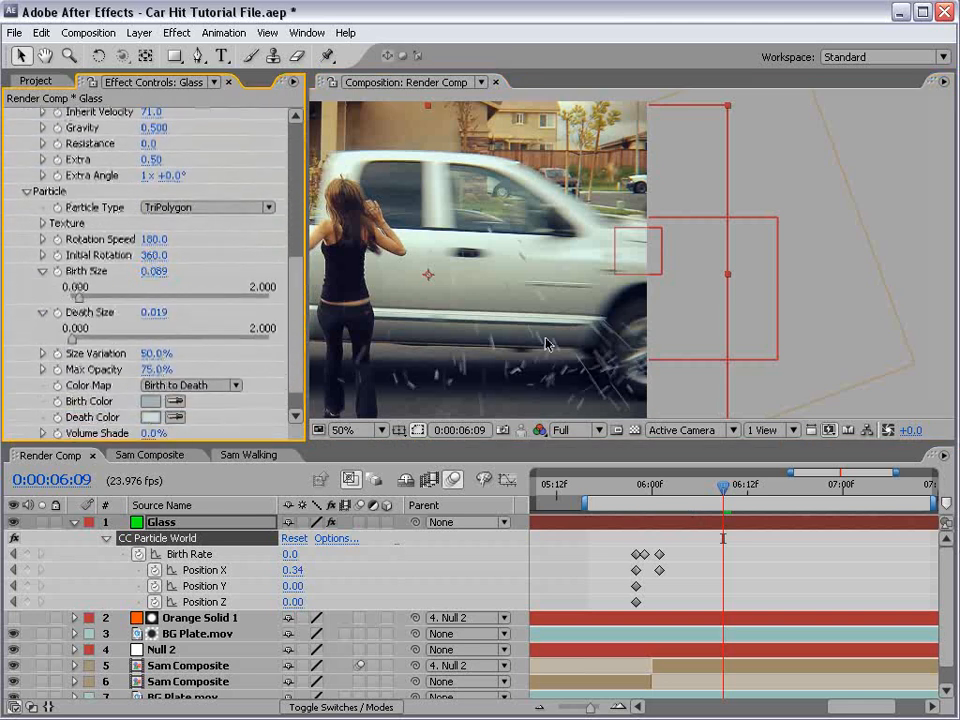
pyautogui.press('space')
pyautogui.moveTo(510, 404); pyautogui.dragTo(637, 325)
pyautogui.click(161, 274)
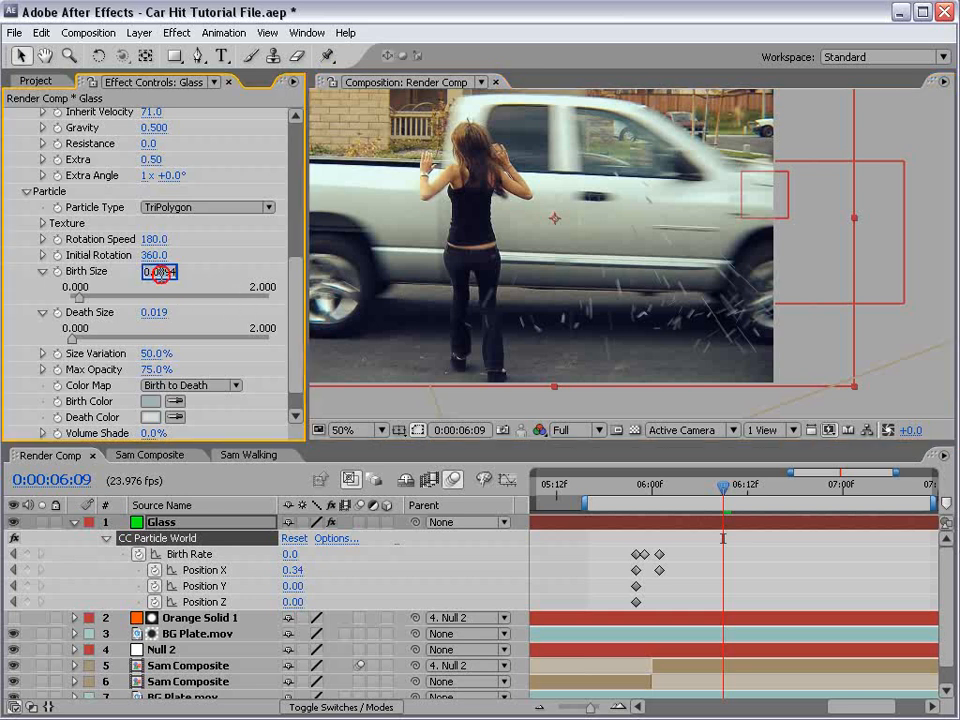
pyautogui.click(137, 282)
pyautogui.moveTo(157, 274); pyautogui.dragTo(153, 273)
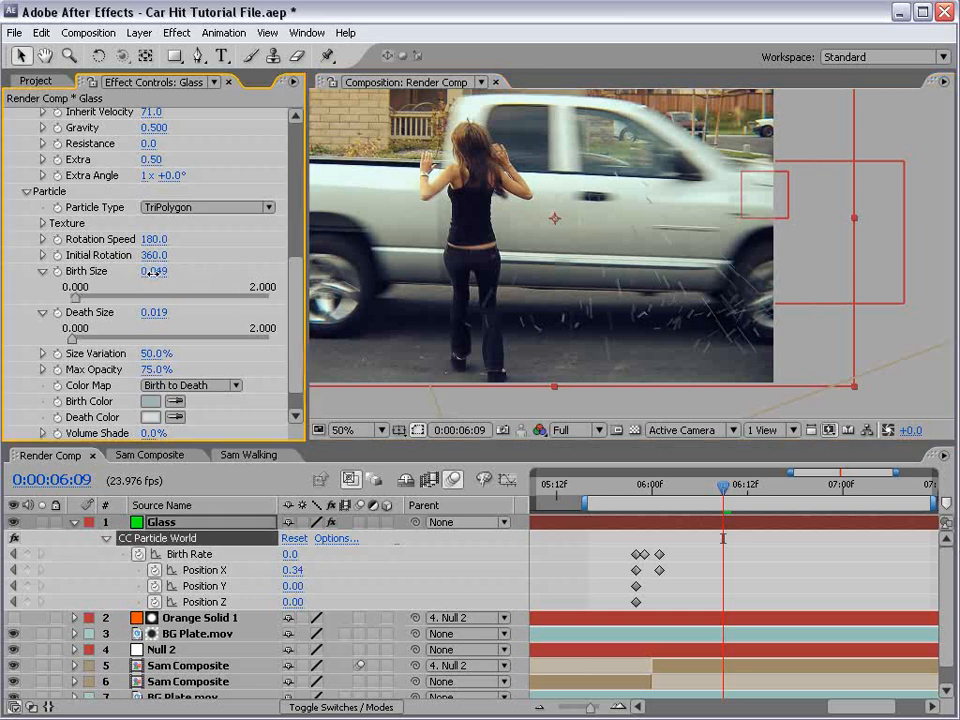
# Step: Check the particles at 0:00:06:12 and raise their Gravity to 0.740
pyautogui.moveTo(727, 491)
pyautogui.mouseDown()
pyautogui.moveTo(626, 488)
pyautogui.moveTo(745, 488)
pyautogui.mouseUp()
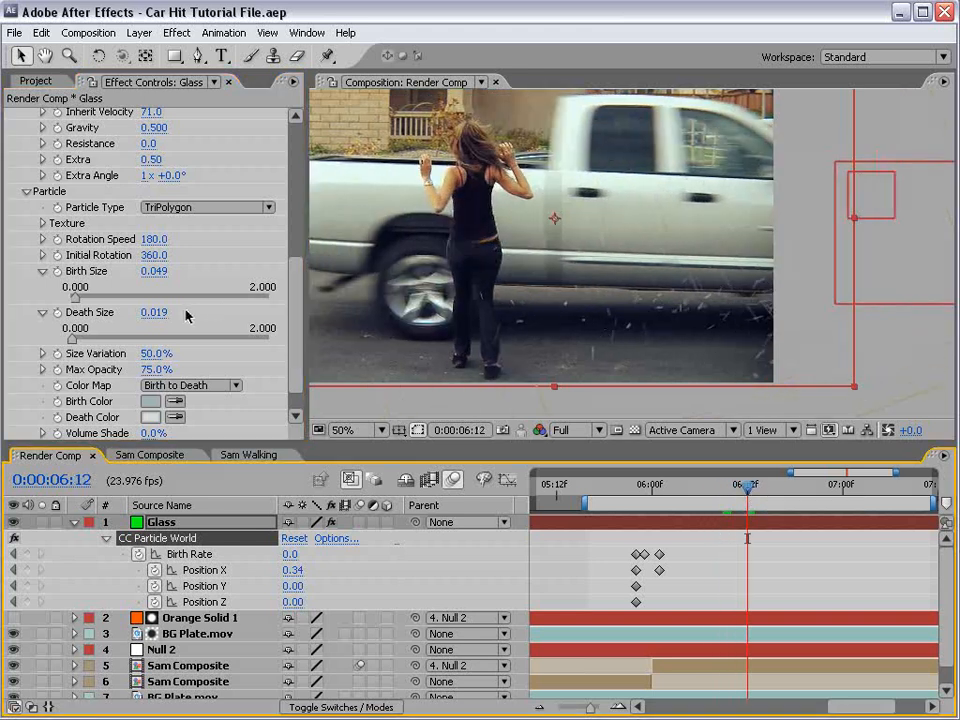
pyautogui.scroll(3, 193, 189)
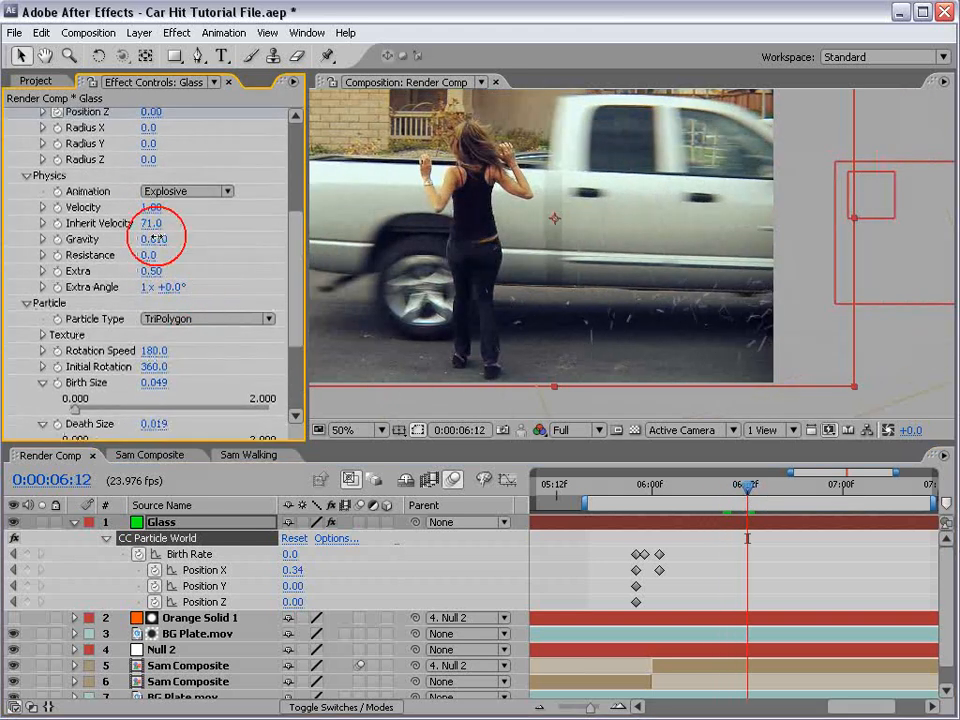
pyautogui.moveTo(157, 238); pyautogui.dragTo(165, 236)
# Step: Set the glass particles' Birth Rate keyframe at 0:00:05:23 to 40
pyautogui.moveTo(625, 483)
pyautogui.mouseDown()
pyautogui.moveTo(712, 487)
pyautogui.moveTo(644, 484)
pyautogui.mouseUp()
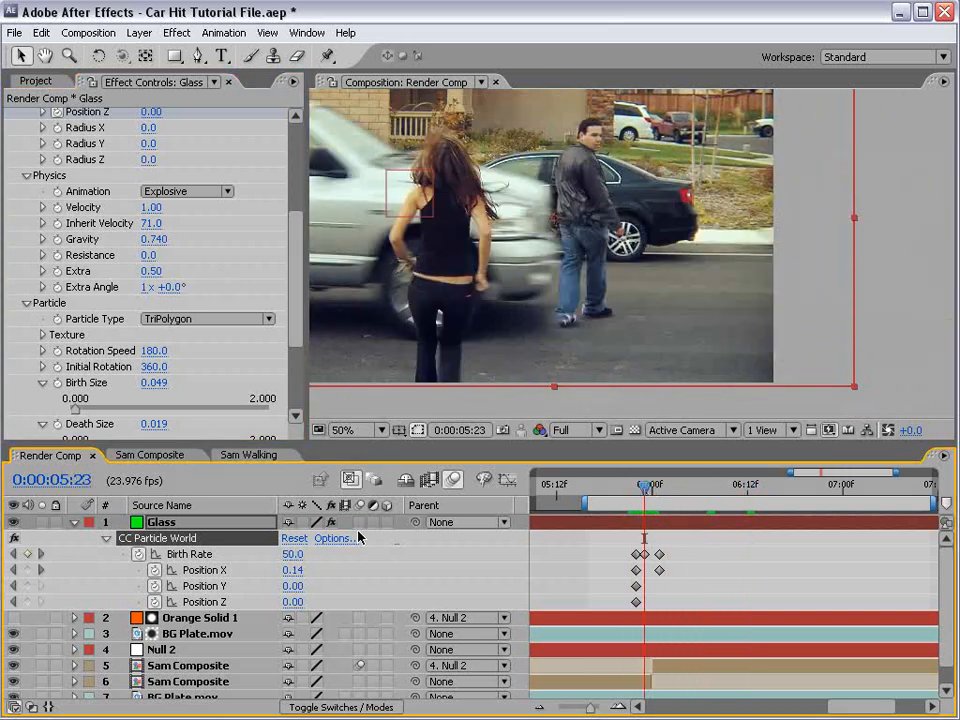
pyautogui.click(291, 554)
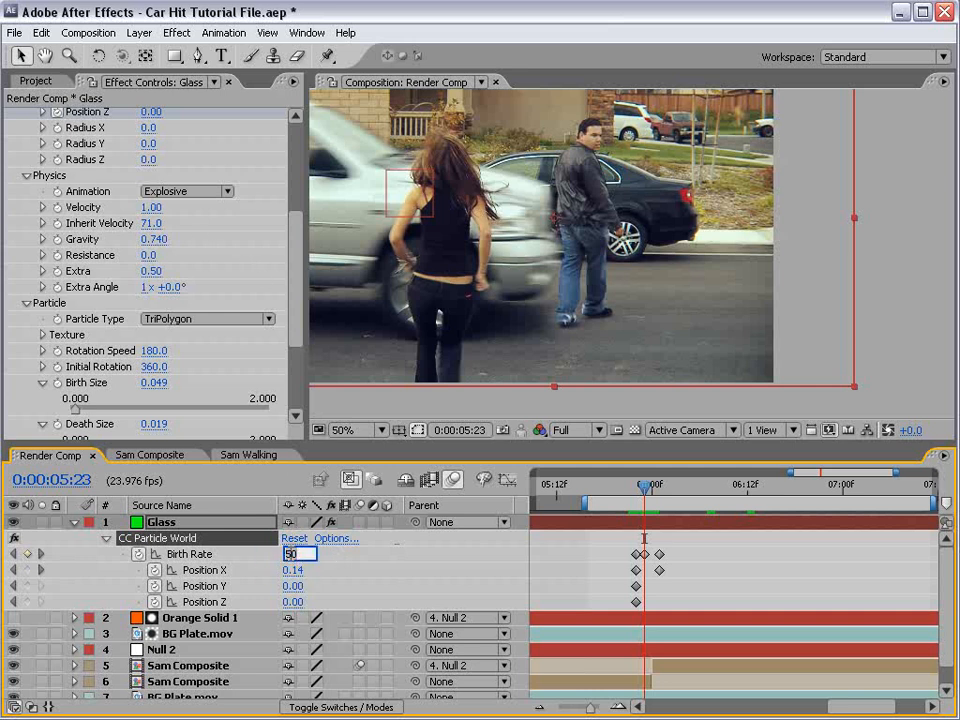
pyautogui.write('40')
pyautogui.press('Return')
# Step: Check the particles at 0:00:06:08, return to 0:00:05:23, and collapse the Glass layer's properties and particle effect settings
pyautogui.press('-')
pyautogui.press('-')
pyautogui.press('-')
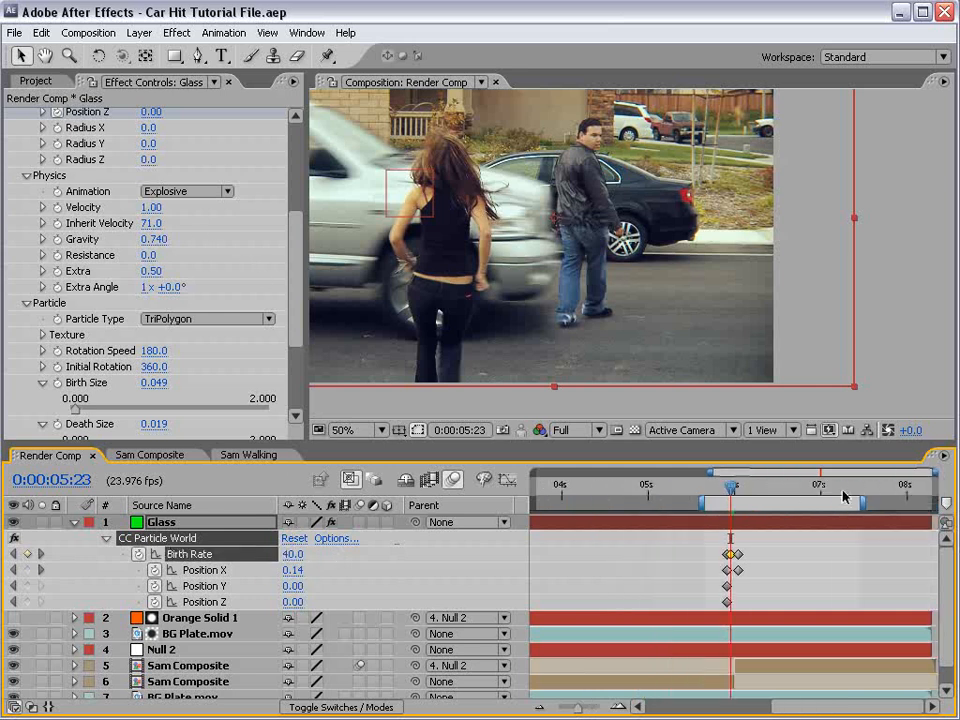
pyautogui.moveTo(801, 487); pyautogui.dragTo(824, 485)
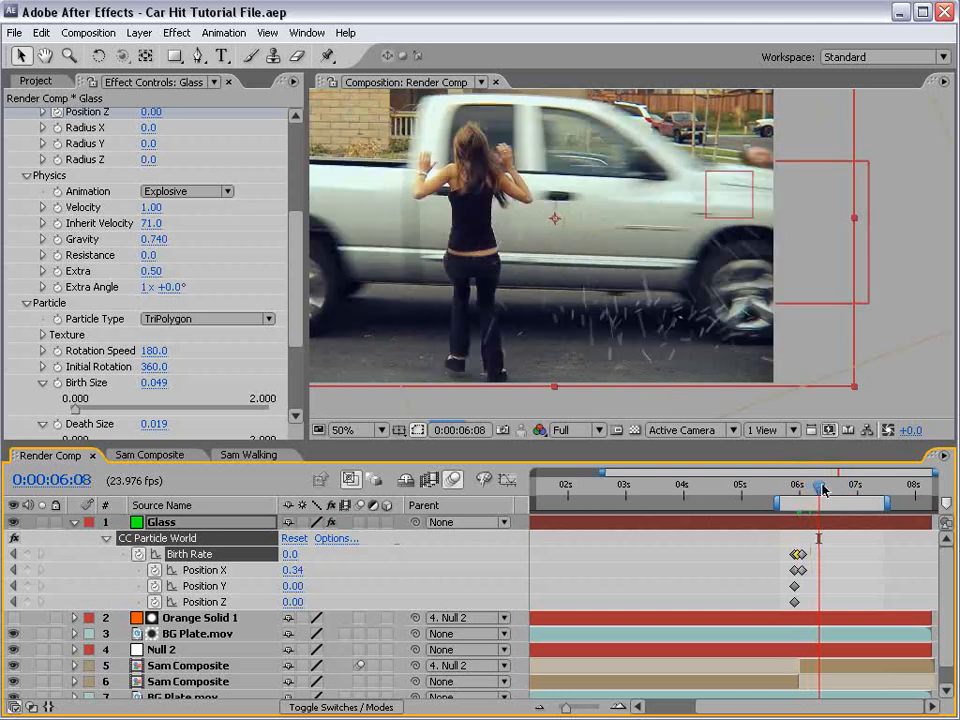
pyautogui.moveTo(232, 548); pyautogui.dragTo(223, 596)
pyautogui.click(74, 522)
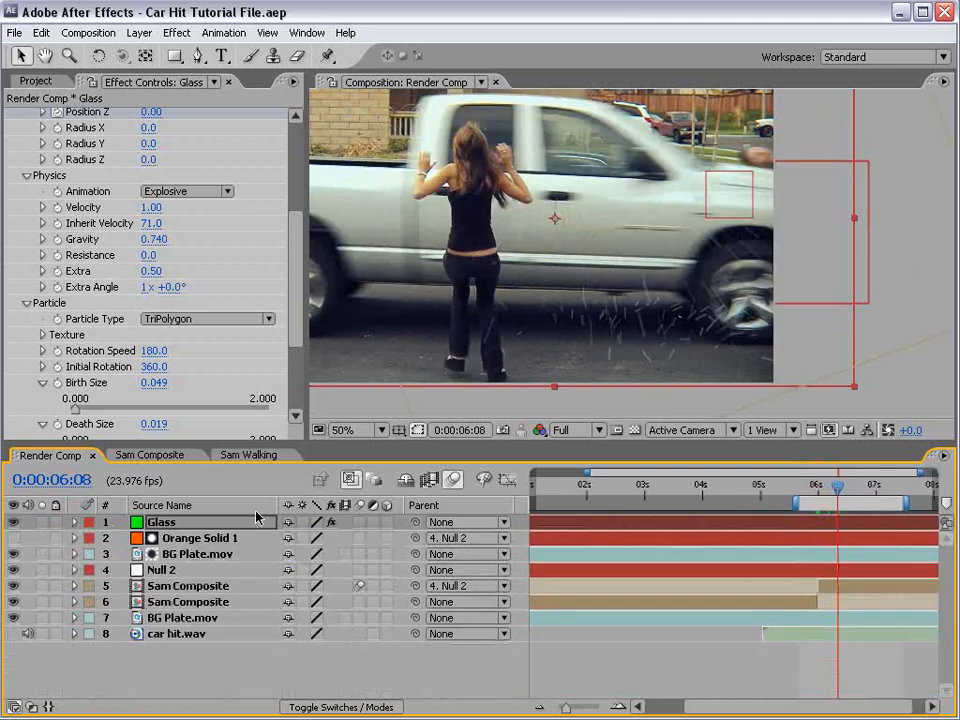
pyautogui.moveTo(832, 497)
pyautogui.mouseDown()
pyautogui.moveTo(803, 488)
pyautogui.moveTo(818, 497)
pyautogui.mouseUp()
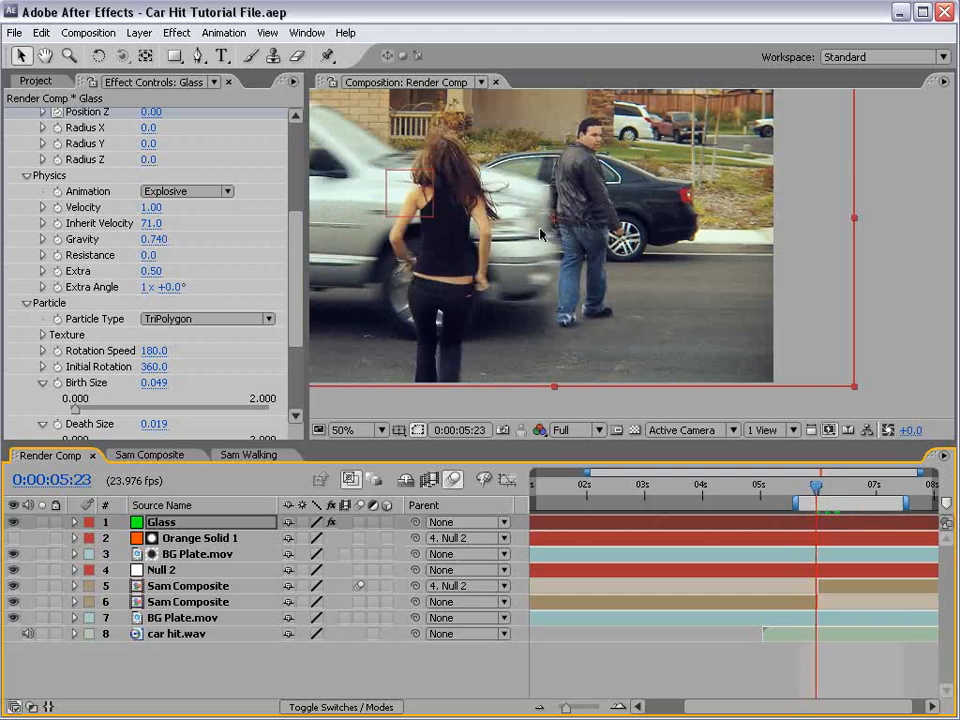
pyautogui.scroll(10, 238, 276)
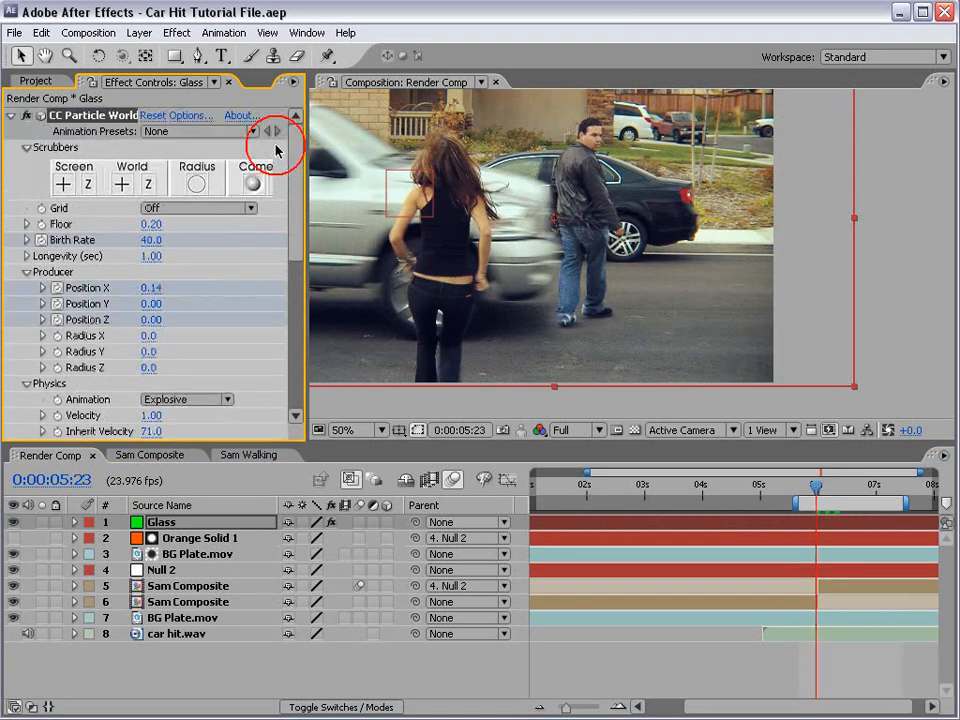
pyautogui.click(9, 117)
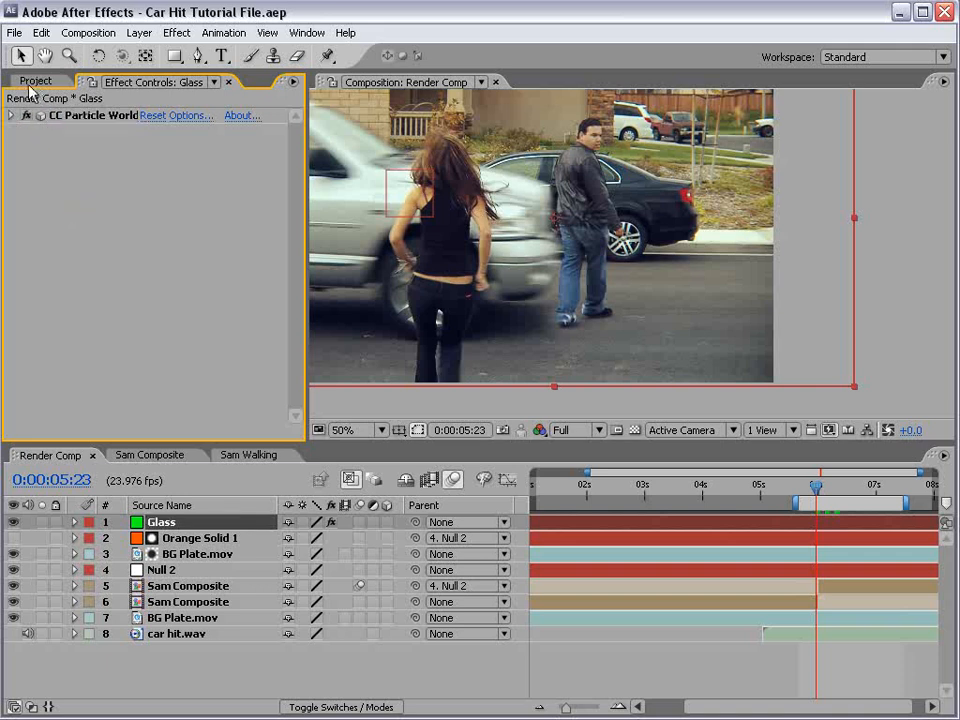
# Step: Open Hood PNG.png from the Footage folder and examine the smashed hood and its transparent areas
pyautogui.click(30, 82)
pyautogui.doubleClick(40, 295)
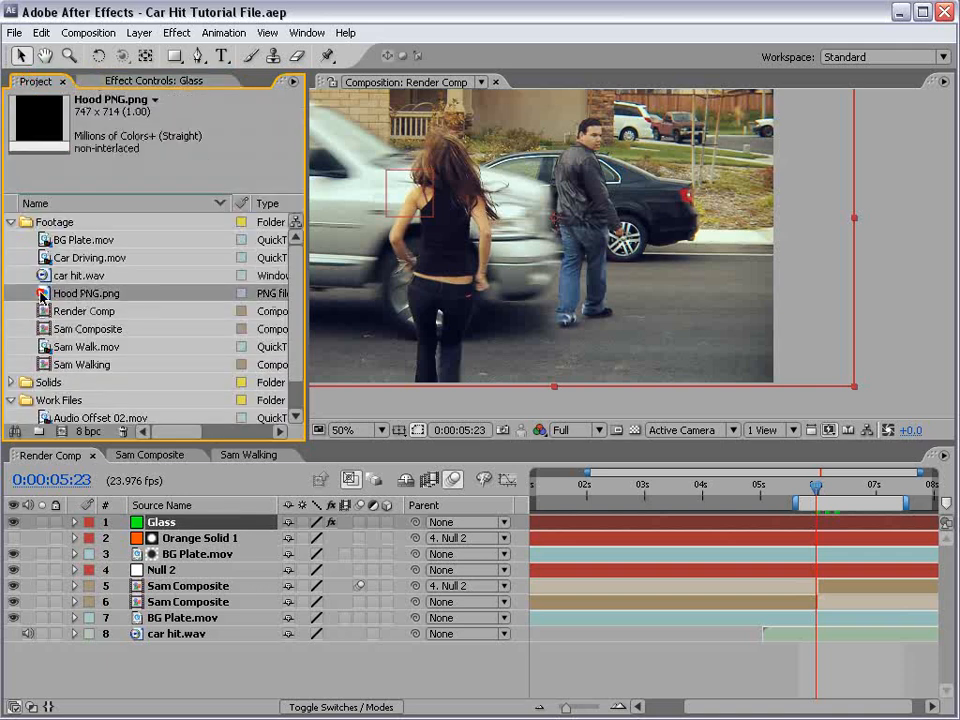
pyautogui.moveTo(775, 92); pyautogui.dragTo(536, 88)
pyautogui.scroll(-1, 579, 193)
pyautogui.press('space')
pyautogui.moveTo(655, 210); pyautogui.dragTo(647, 251)
pyautogui.scroll(-1, 602, 281)
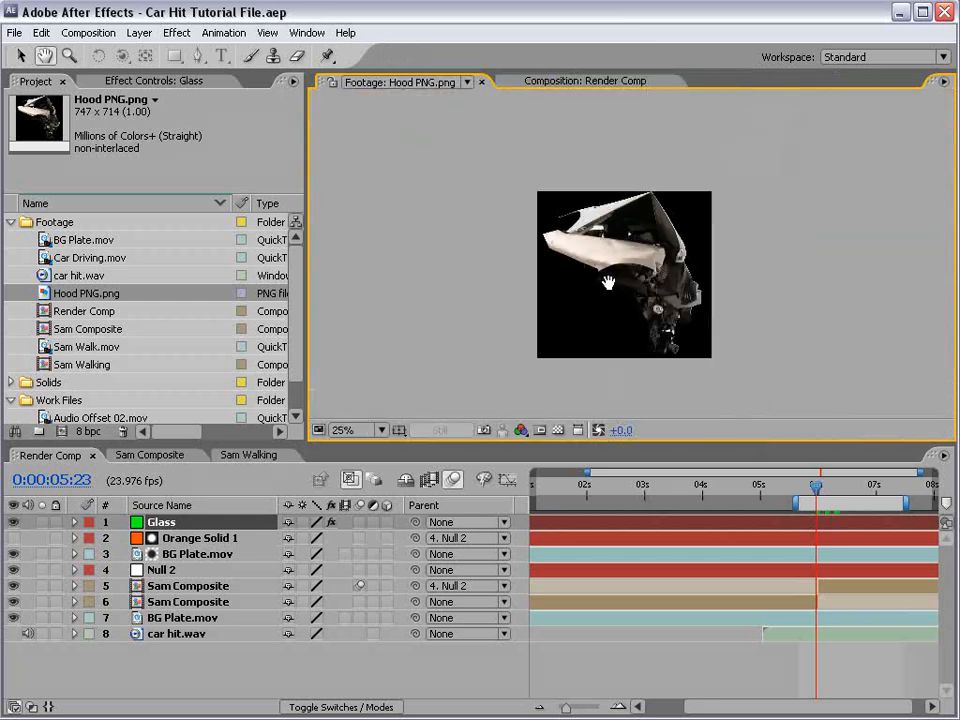
pyautogui.scroll(1, 602, 285)
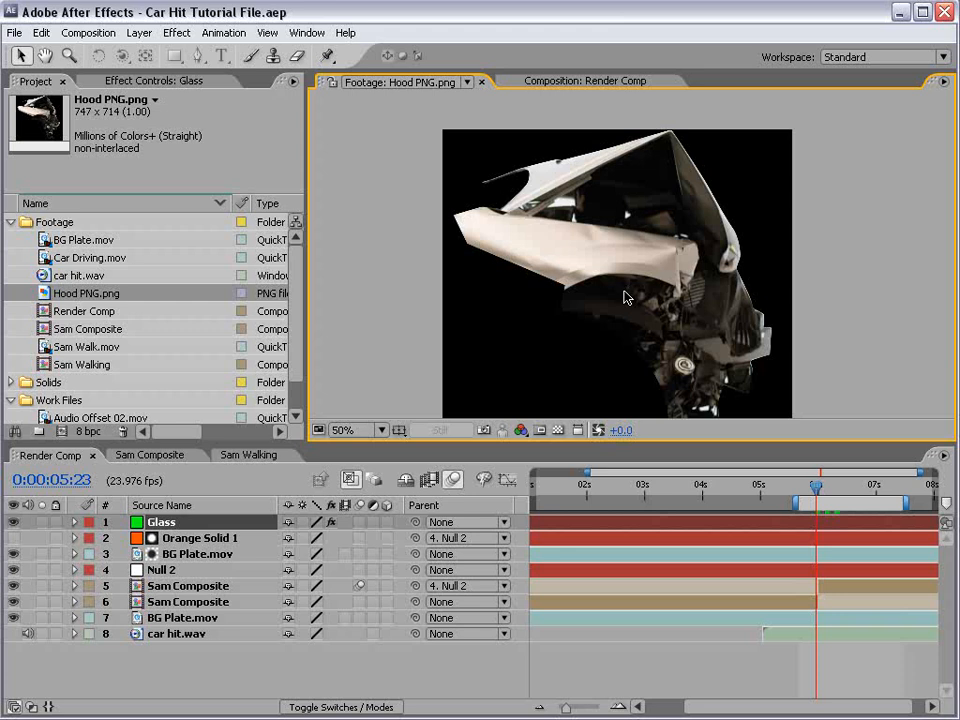
pyautogui.press('space')
pyautogui.moveTo(481, 234); pyautogui.dragTo(443, 210)
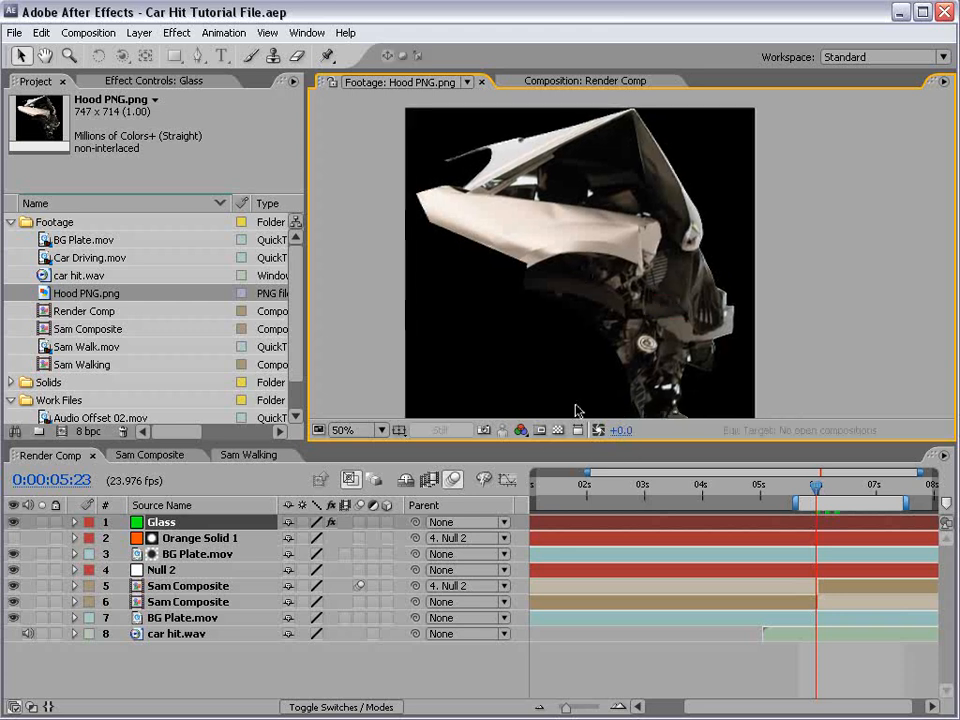
pyautogui.click(558, 431)
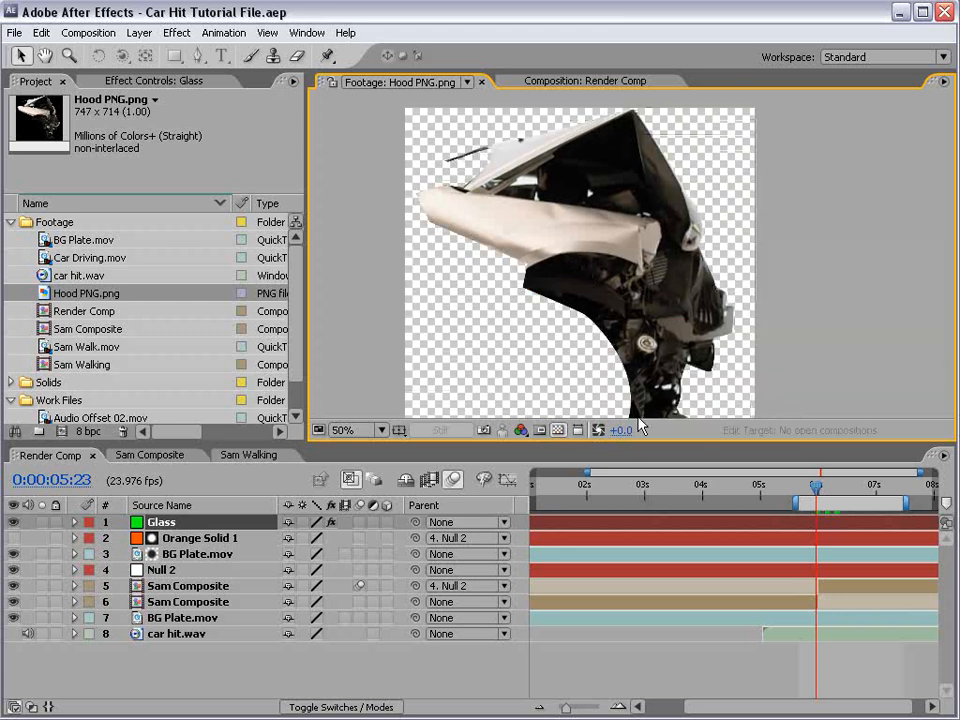
pyautogui.click(558, 430)
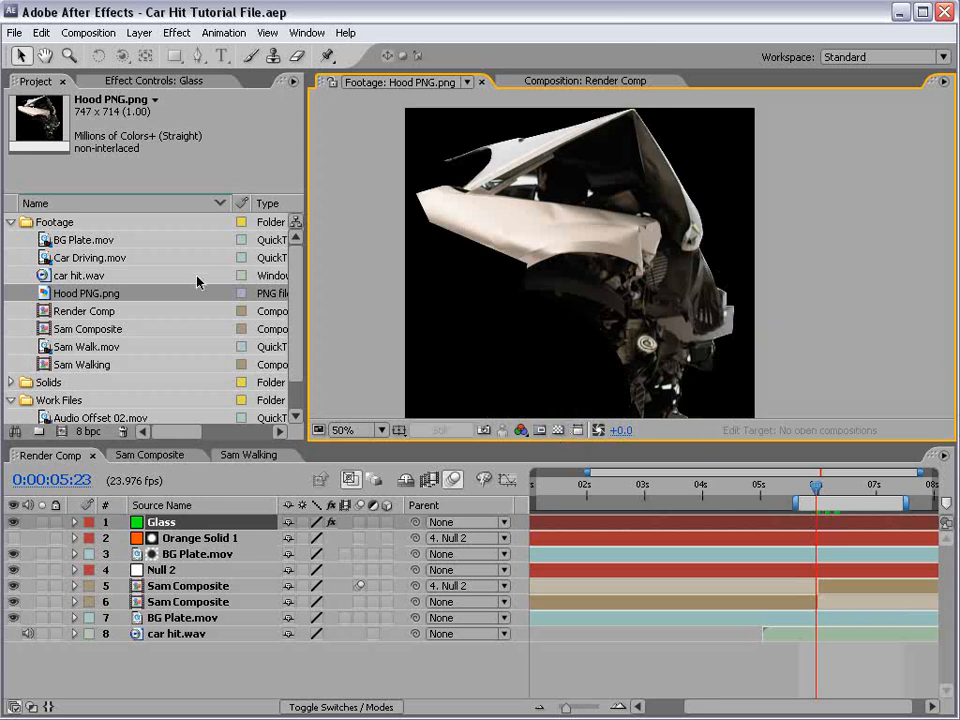
# Step: Create a new composition from Hood PNG.png and bring the whole hood image into view
pyautogui.moveTo(99, 292); pyautogui.dragTo(62, 429)
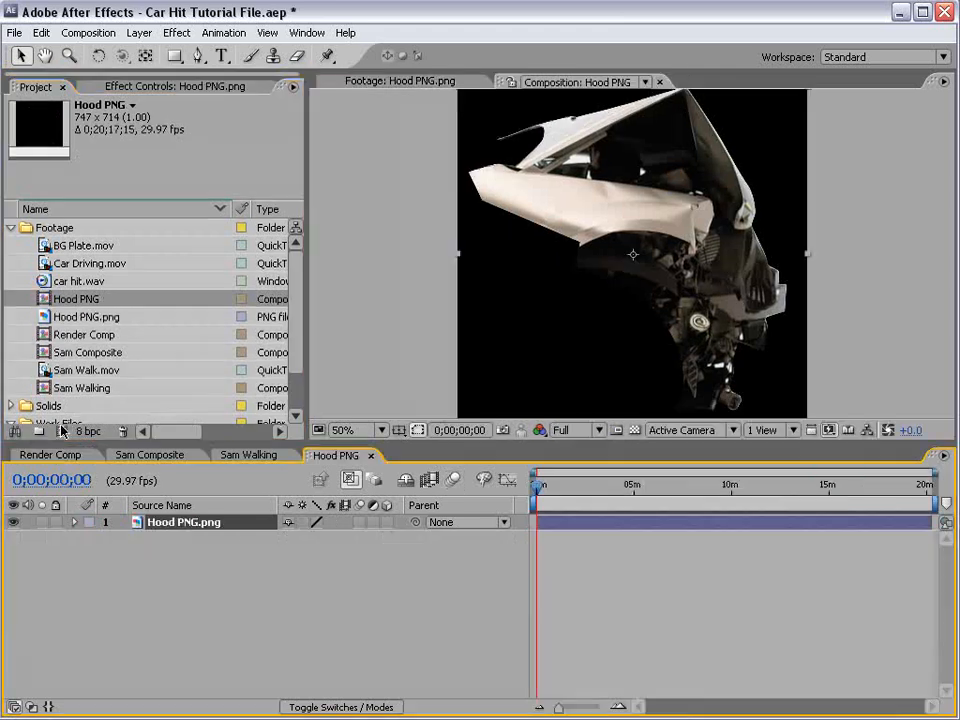
pyautogui.press('space')
pyautogui.moveTo(654, 205); pyautogui.dragTo(591, 264)
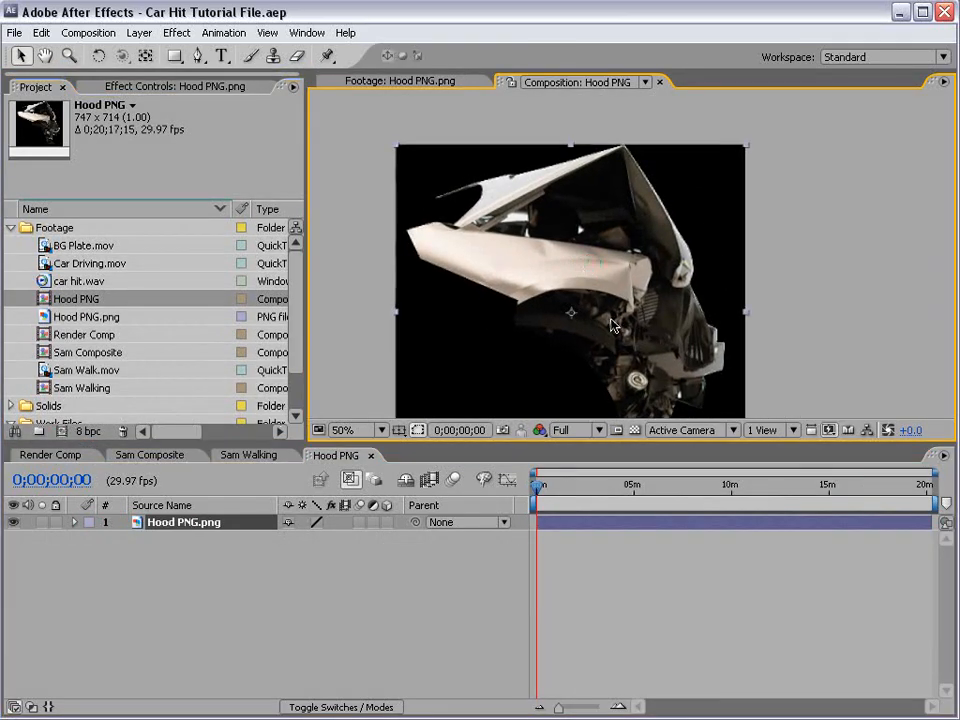
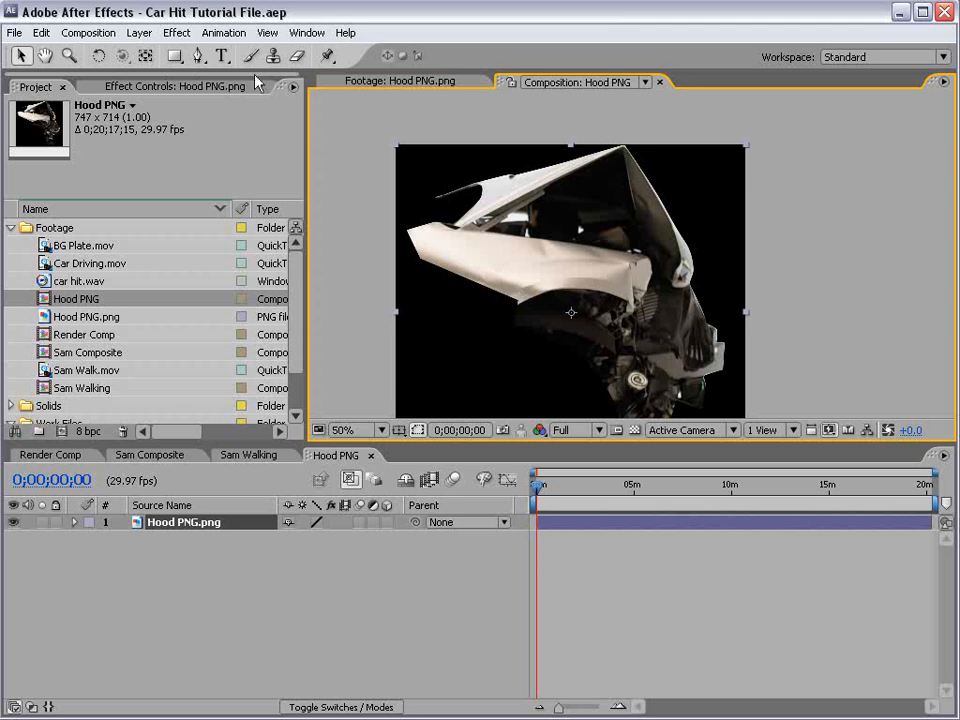
# Step: Draw a closed Pen mask around the upper-left bent hood panel of the Hood PNG.png layer
pyautogui.click(200, 56)
pyautogui.moveTo(523, 212); pyautogui.dragTo(566, 256)
pyautogui.click(464, 227)
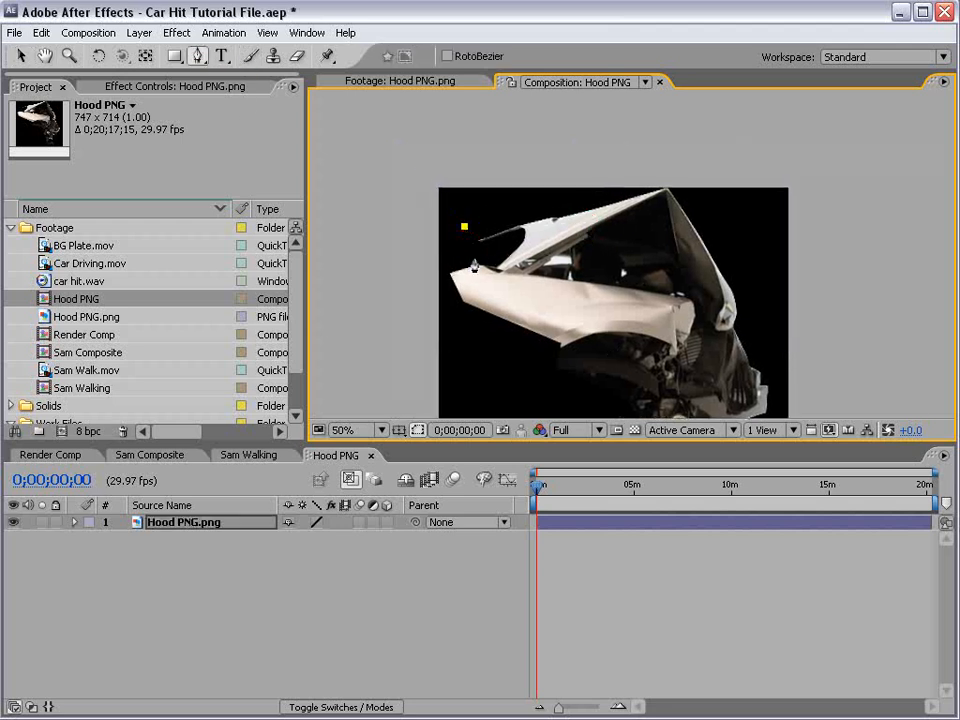
pyautogui.click(477, 262)
pyautogui.click(666, 189)
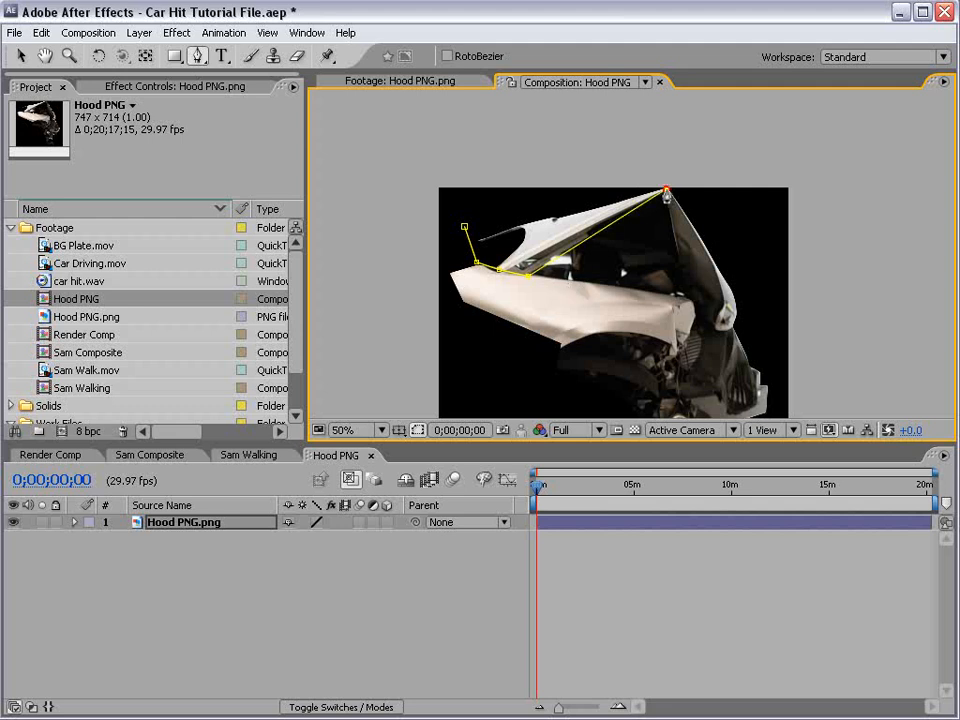
pyautogui.click(464, 228)
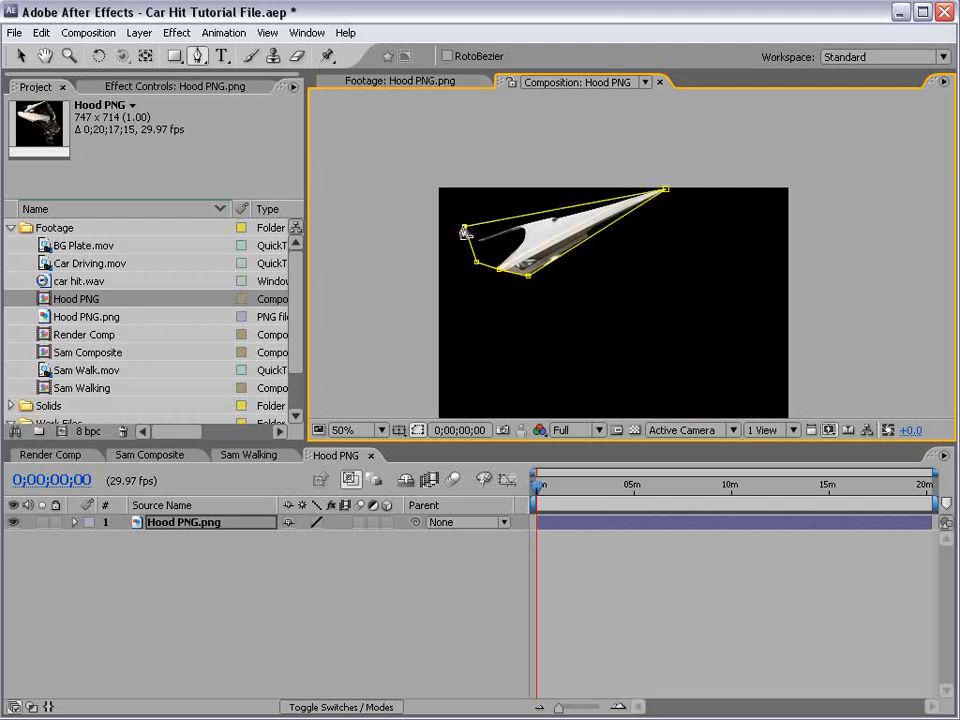
# Step: Move the masked hood panel's anchor point to its lower-left corner, where it meets the fender
pyautogui.click(145, 56)
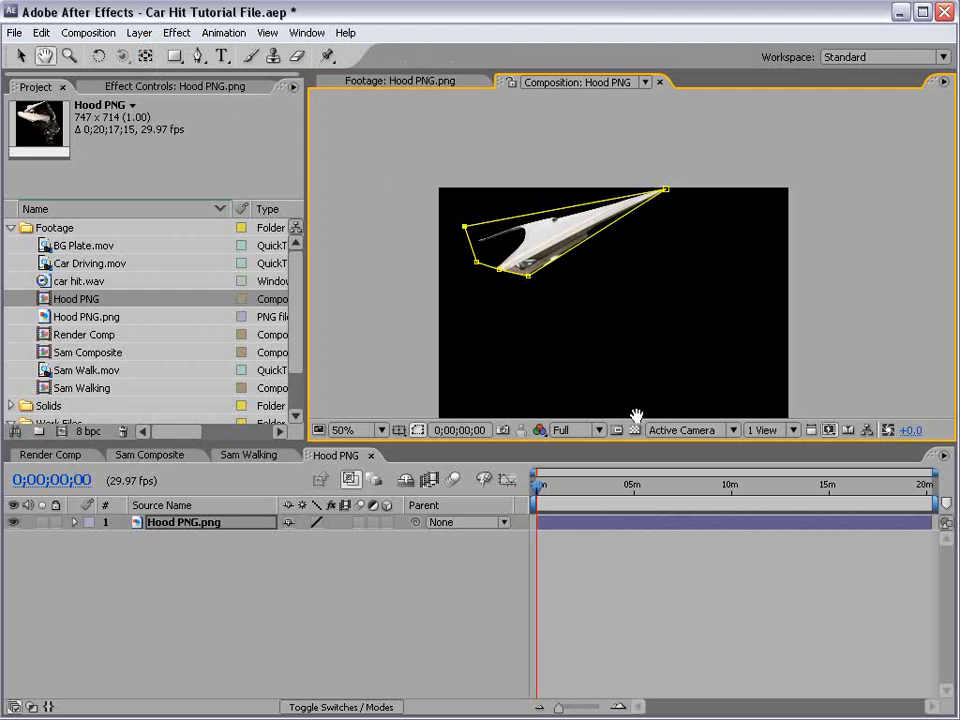
pyautogui.click(603, 515)
pyautogui.click(585, 536)
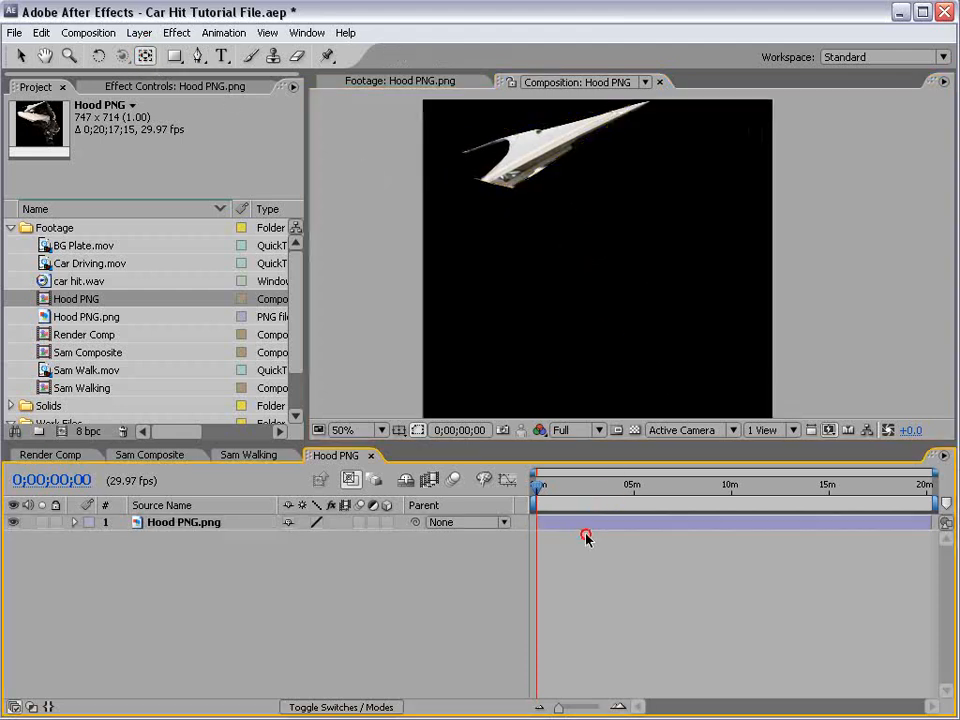
pyautogui.click(584, 522)
pyautogui.moveTo(600, 270); pyautogui.dragTo(497, 187)
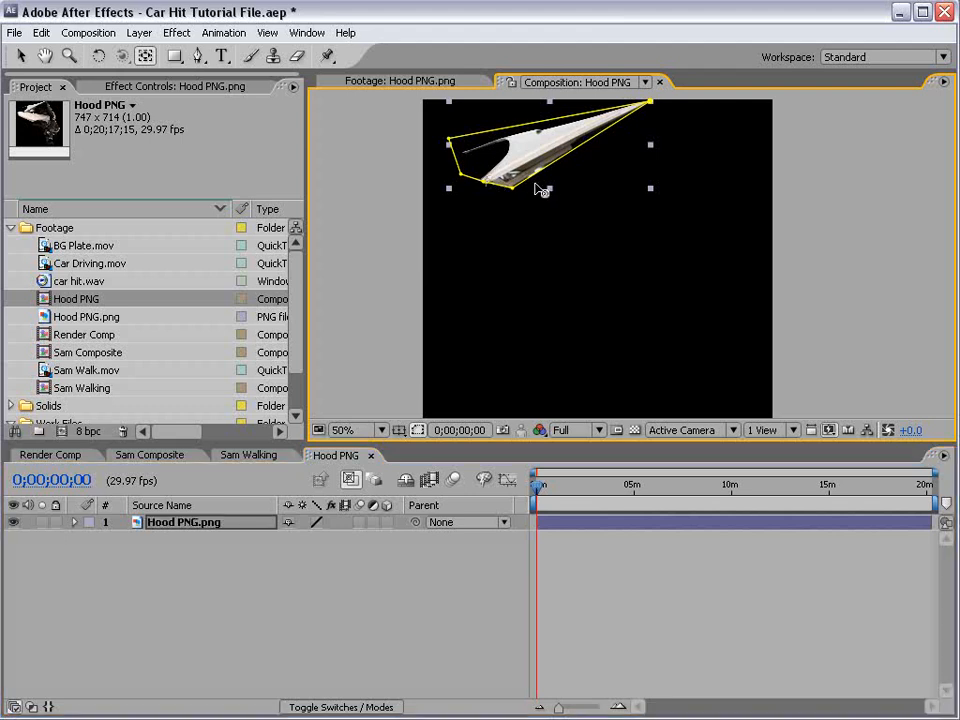
# Step: Duplicate the masked Hood PNG.png layer and delete the mask from the upper copy
pyautogui.hotkey('ctrl', 'd')
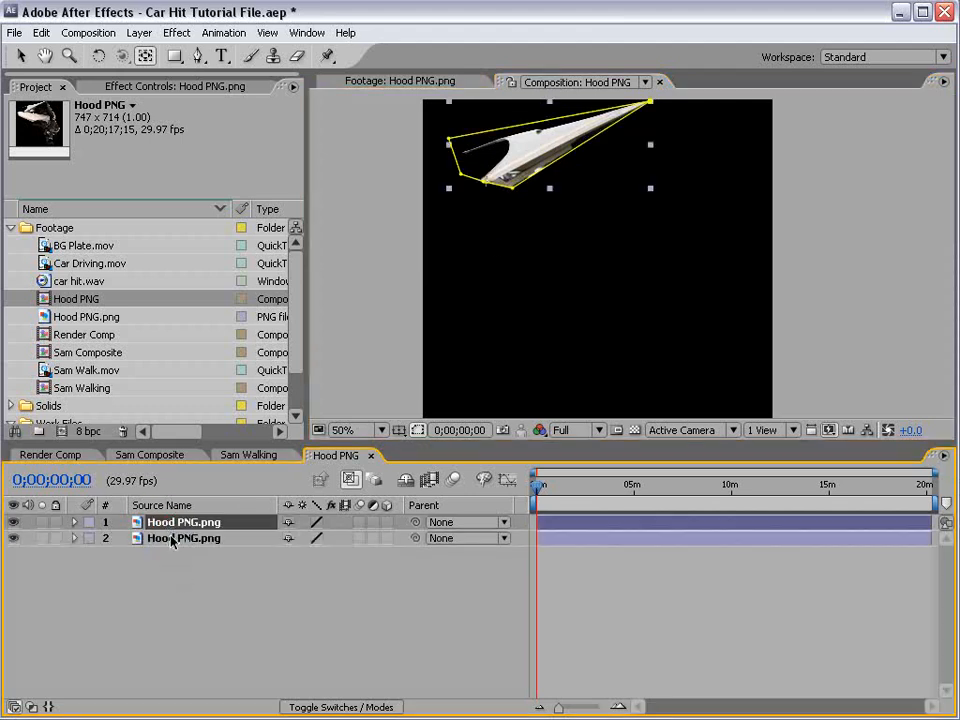
pyautogui.press('v')
pyautogui.doubleClick(511, 187)
pyautogui.press('Delete')
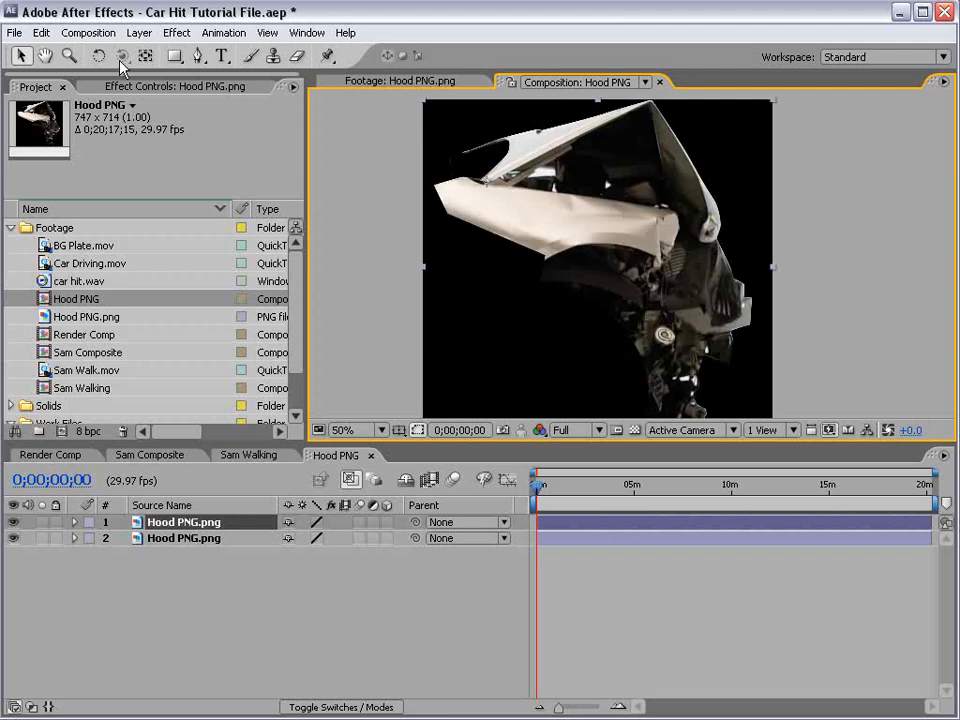
# Step: Hide the lower hood layer and mask the folded right-hand hood panel on the top copy, from its peak to its base
pyautogui.click(199, 57)
pyautogui.click(10, 539)
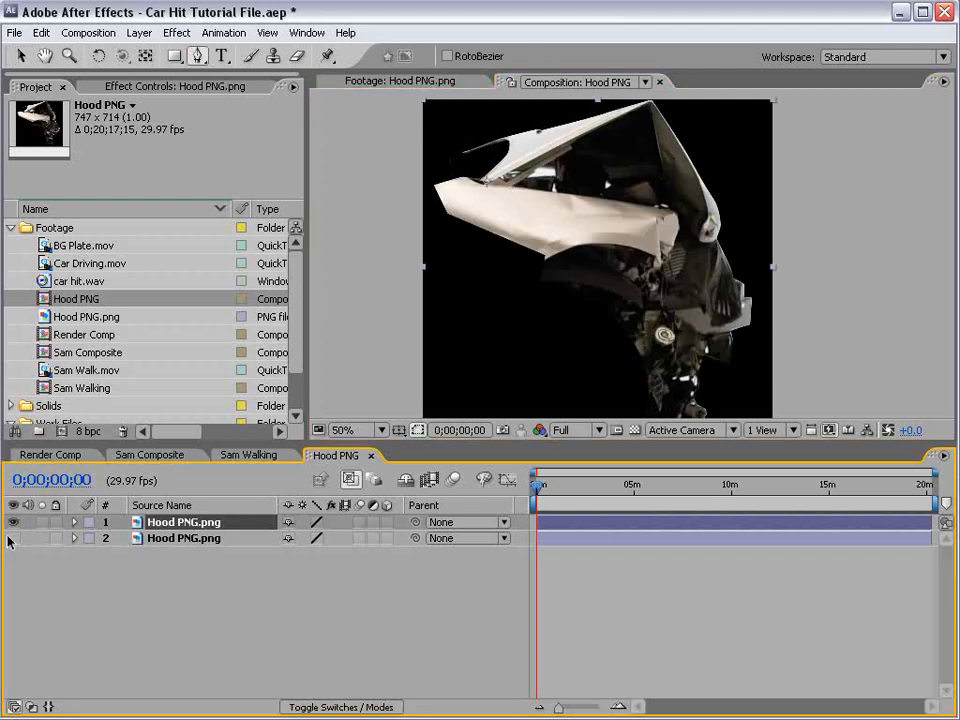
pyautogui.press('space')
pyautogui.moveTo(702, 189); pyautogui.dragTo(657, 286)
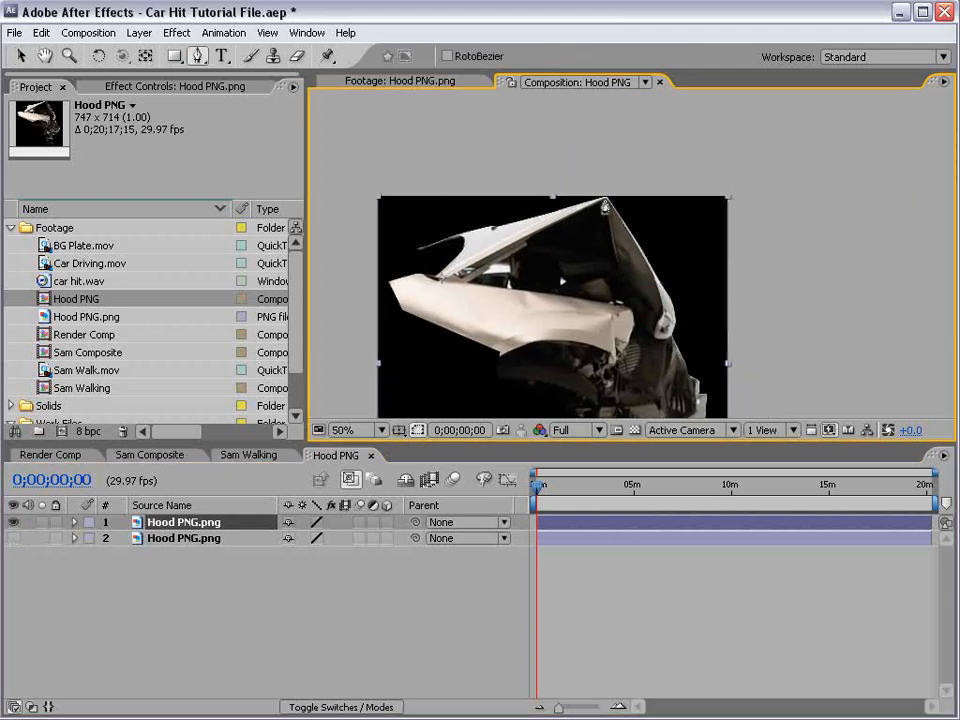
pyautogui.click(605, 199)
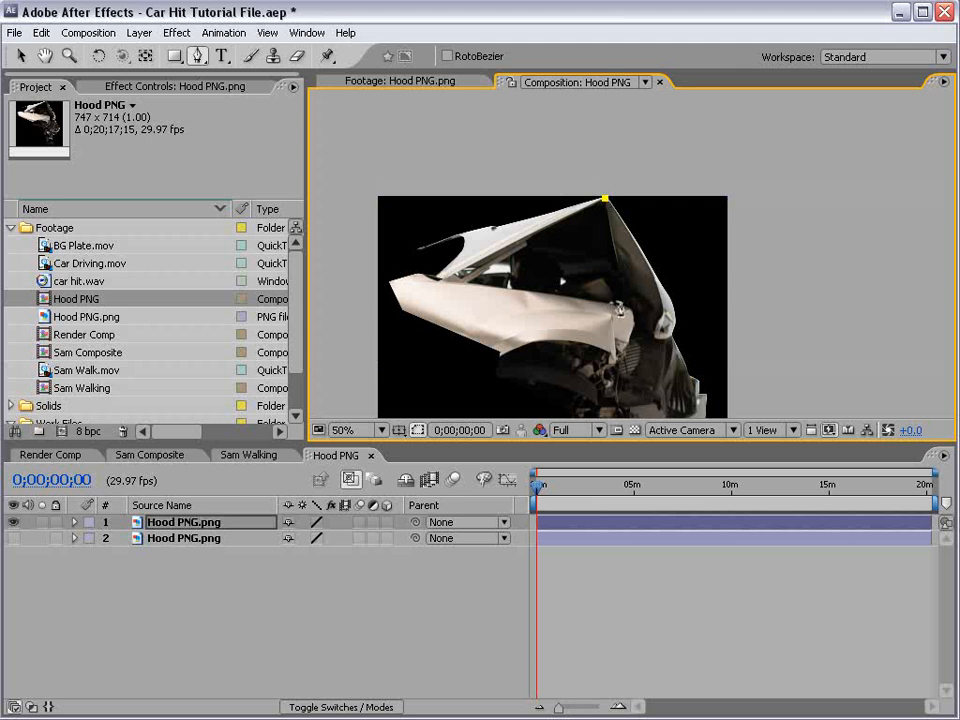
pyautogui.click(621, 305)
pyautogui.click(669, 341)
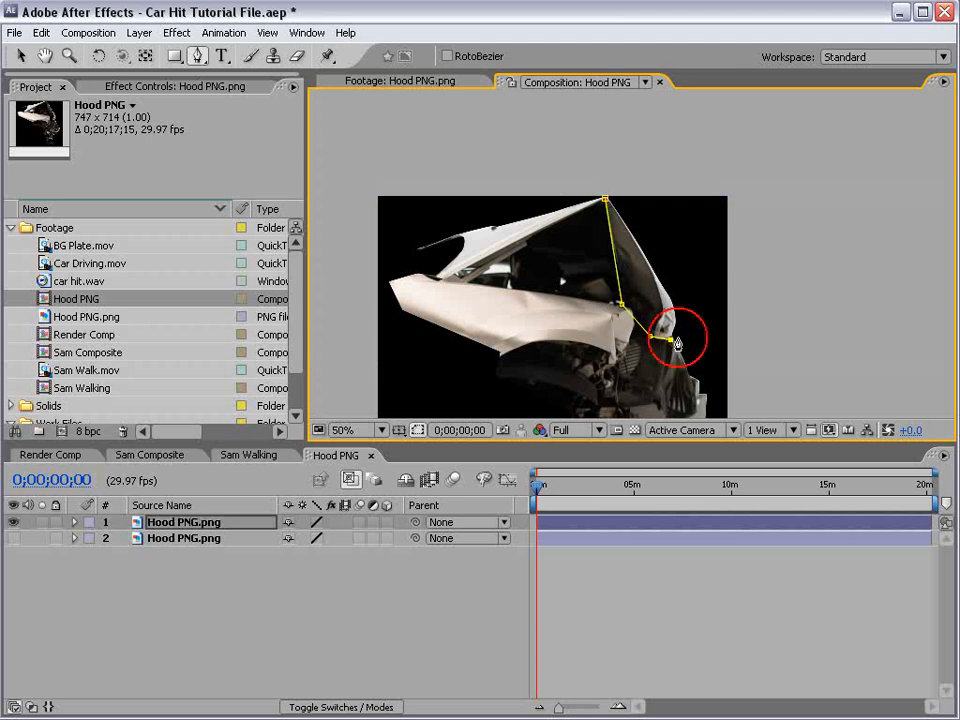
pyautogui.click(682, 310)
pyautogui.click(615, 198)
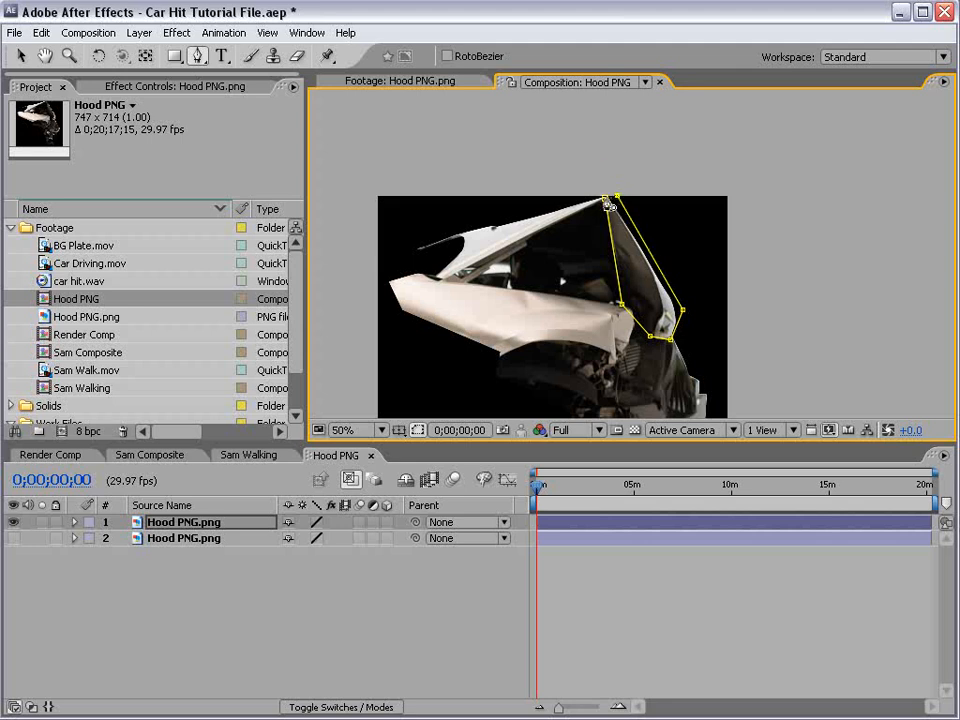
# Step: Move the right-hand panel layer's anchor point to the peak where the two hood panels meet
pyautogui.press('v')
pyautogui.click(180, 525)
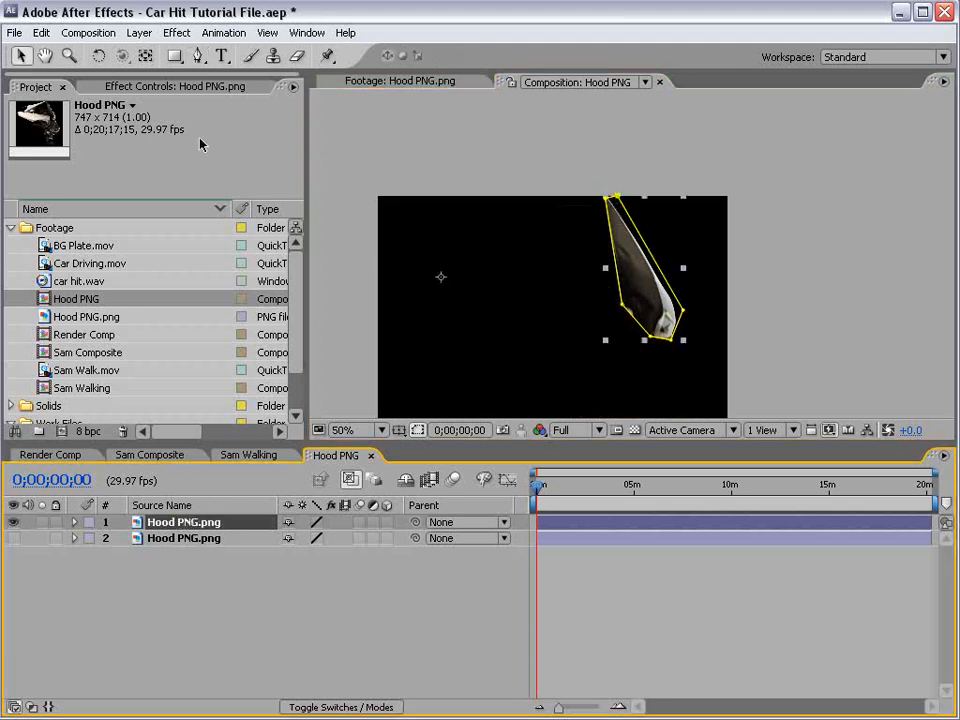
pyautogui.click(146, 56)
pyautogui.moveTo(441, 277); pyautogui.dragTo(613, 201)
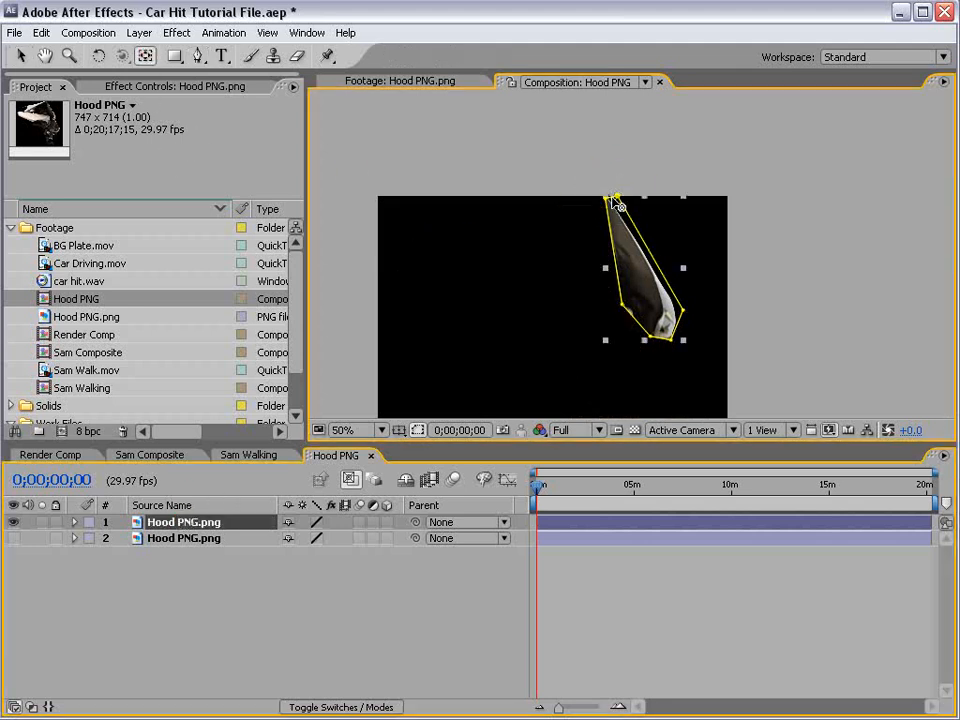
# Step: Turn the lower hood layer's visibility back on and save the project
pyautogui.click(15, 538)
pyautogui.click(229, 564)
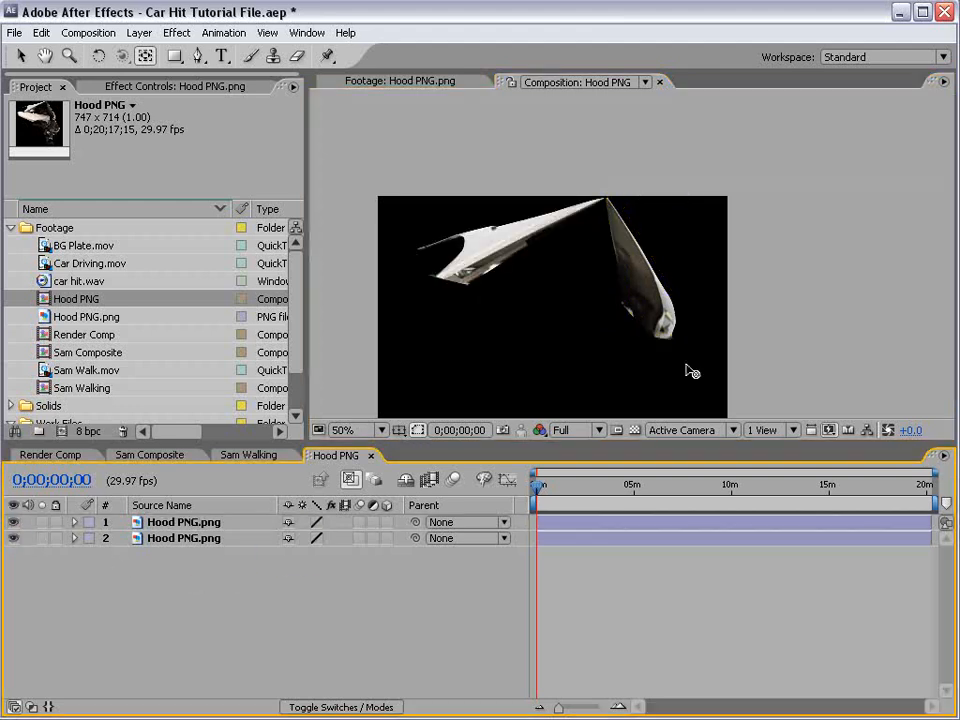
pyautogui.hotkey('ctrl', 's')
# Step: Duplicate the right-hand panel layer, delete Mask 1 from the new copy, and solo that copy
pyautogui.click(181, 526)
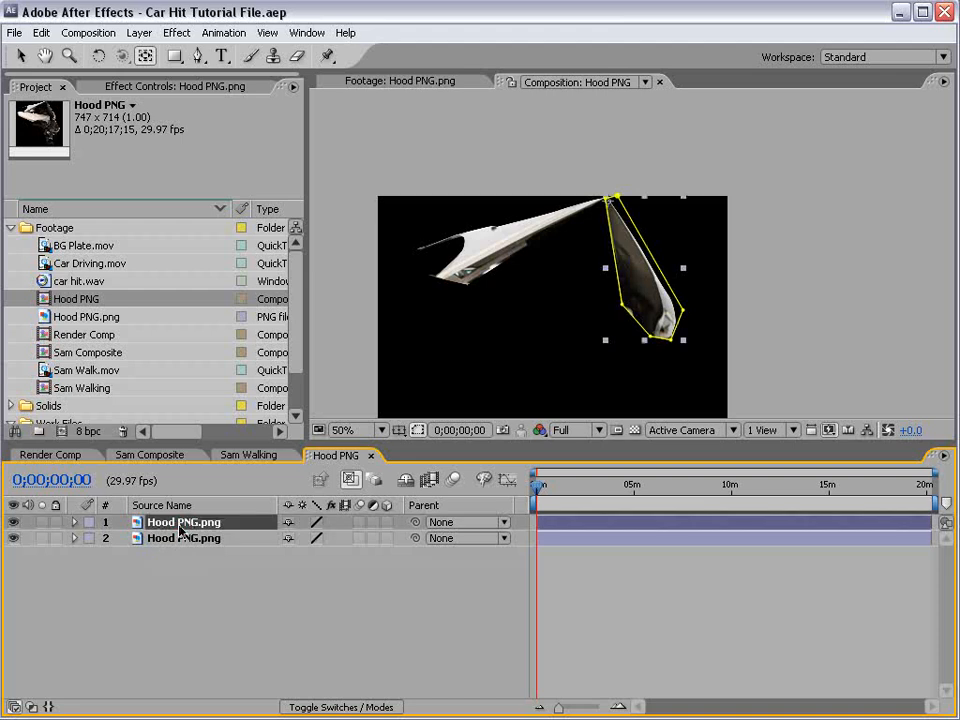
pyautogui.hotkey('ctrl', 'd')
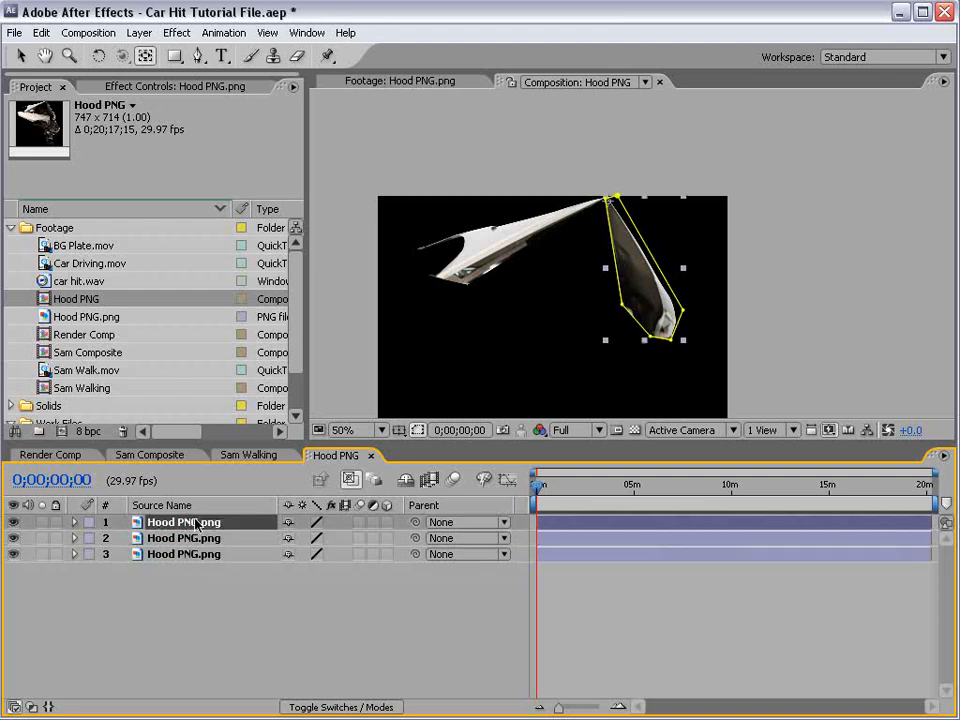
pyautogui.press('m')
pyautogui.click(152, 539)
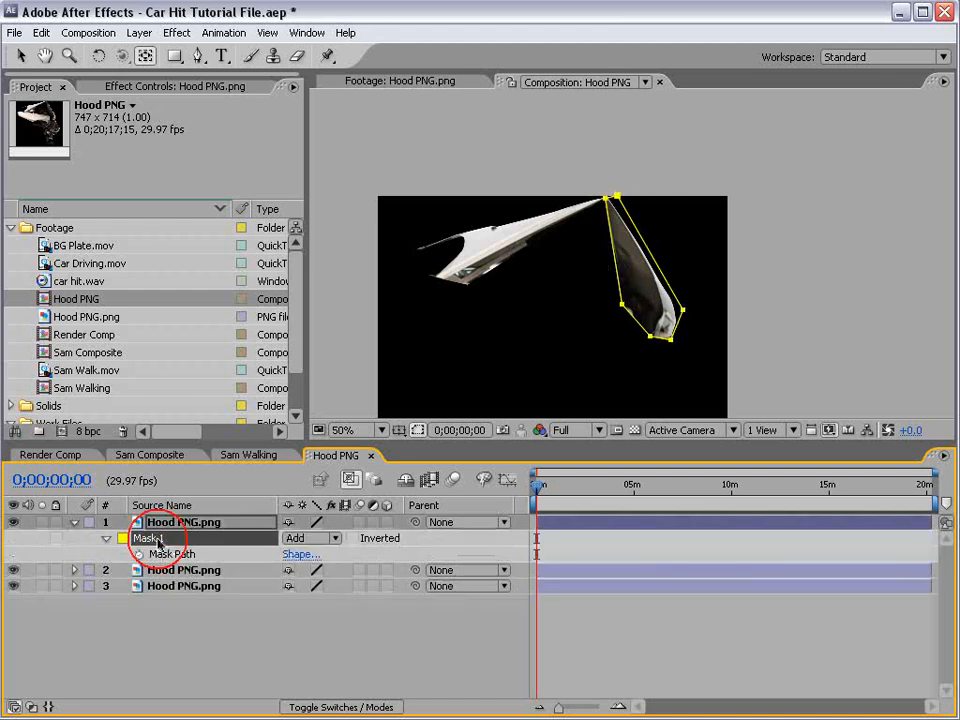
pyautogui.press('Delete')
pyautogui.click(41, 522)
# Step: Draw a closed Pen mask around the fender and engine area on the soloed layer, excluding both raised hood panels
pyautogui.press('g')
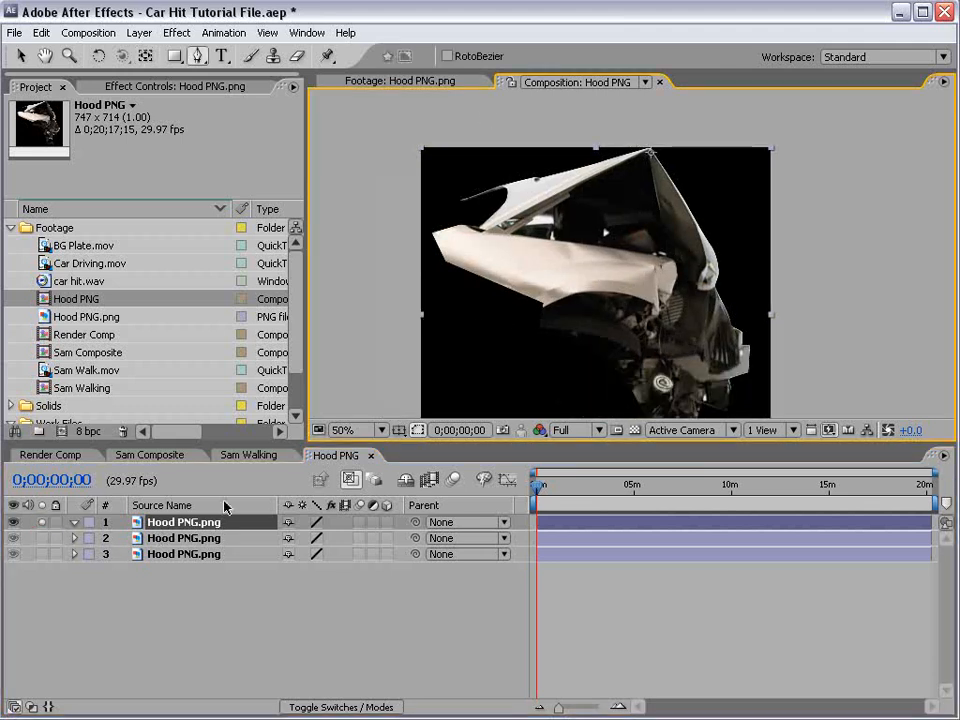
pyautogui.click(432, 217)
pyautogui.click(495, 233)
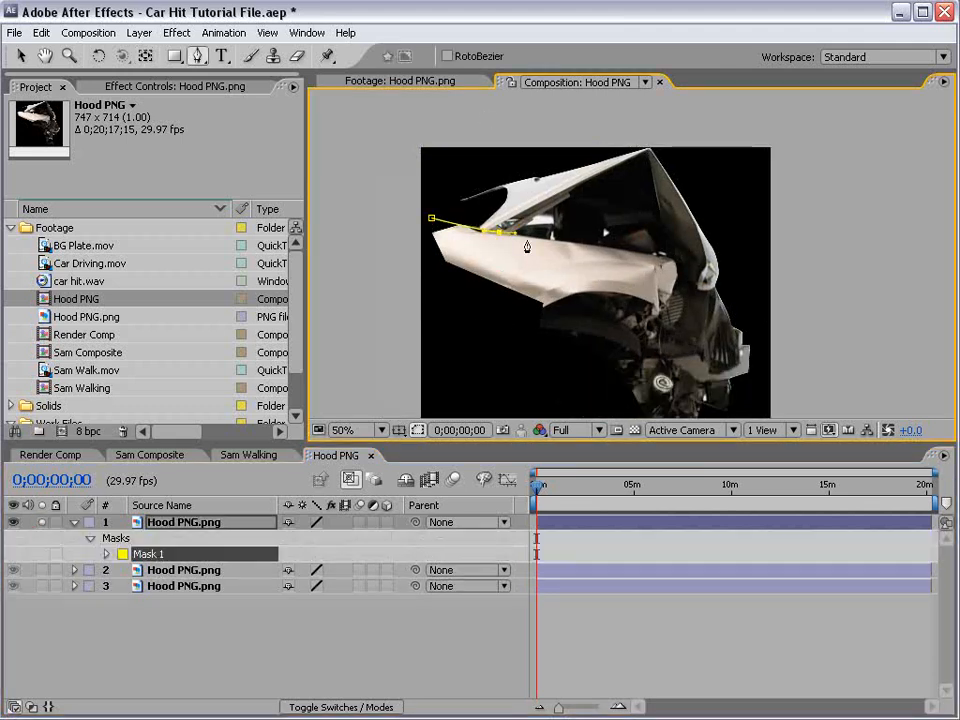
pyautogui.click(657, 258)
pyautogui.click(681, 263)
pyautogui.click(689, 294)
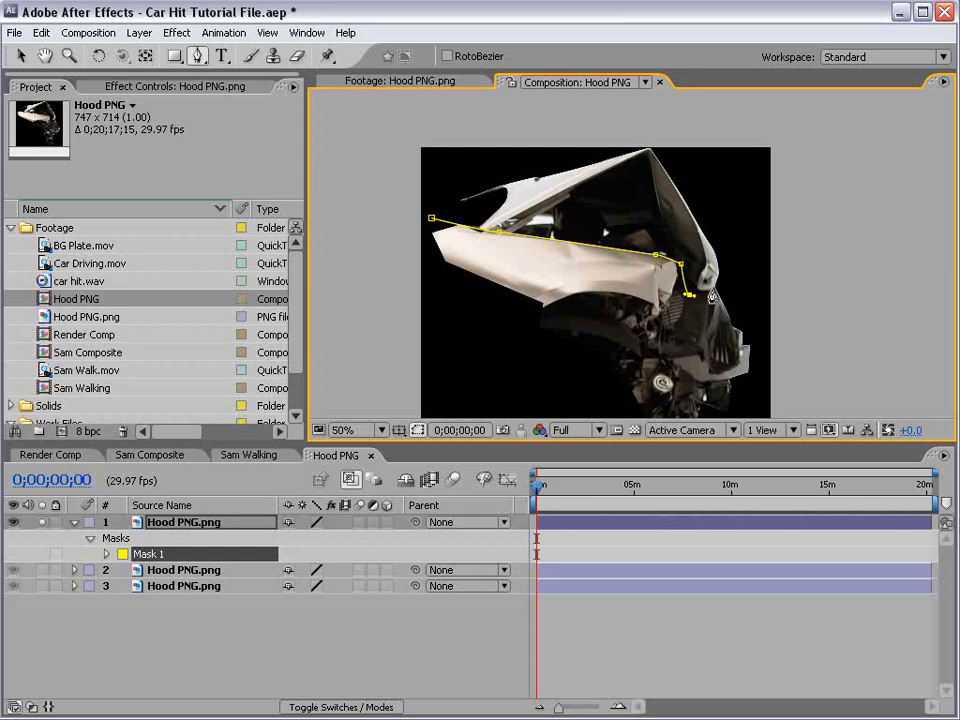
pyautogui.moveTo(714, 300); pyautogui.dragTo(718, 293)
pyautogui.press('space')
pyautogui.moveTo(761, 342); pyautogui.dragTo(750, 302)
pyautogui.click(756, 319)
pyautogui.click(754, 390)
pyautogui.click(715, 399)
pyautogui.press('space')
pyautogui.moveTo(718, 404); pyautogui.dragTo(719, 307)
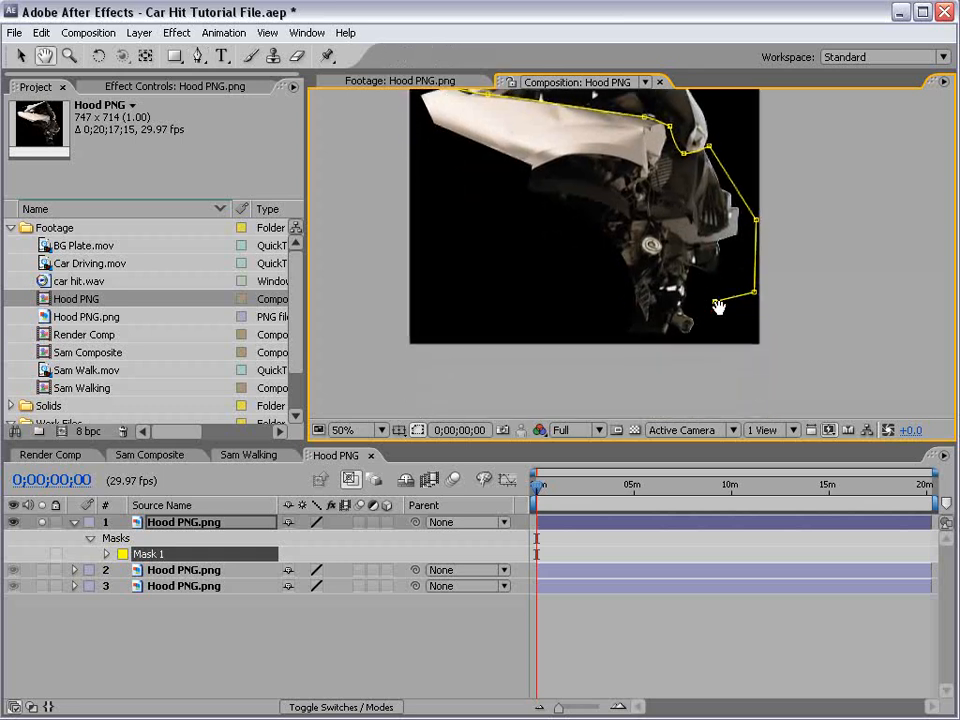
pyautogui.click(713, 349)
pyautogui.click(583, 356)
pyautogui.click(480, 249)
pyautogui.press('space')
pyautogui.moveTo(437, 193); pyautogui.dragTo(501, 311)
pyautogui.click(433, 225)
pyautogui.click(484, 198)
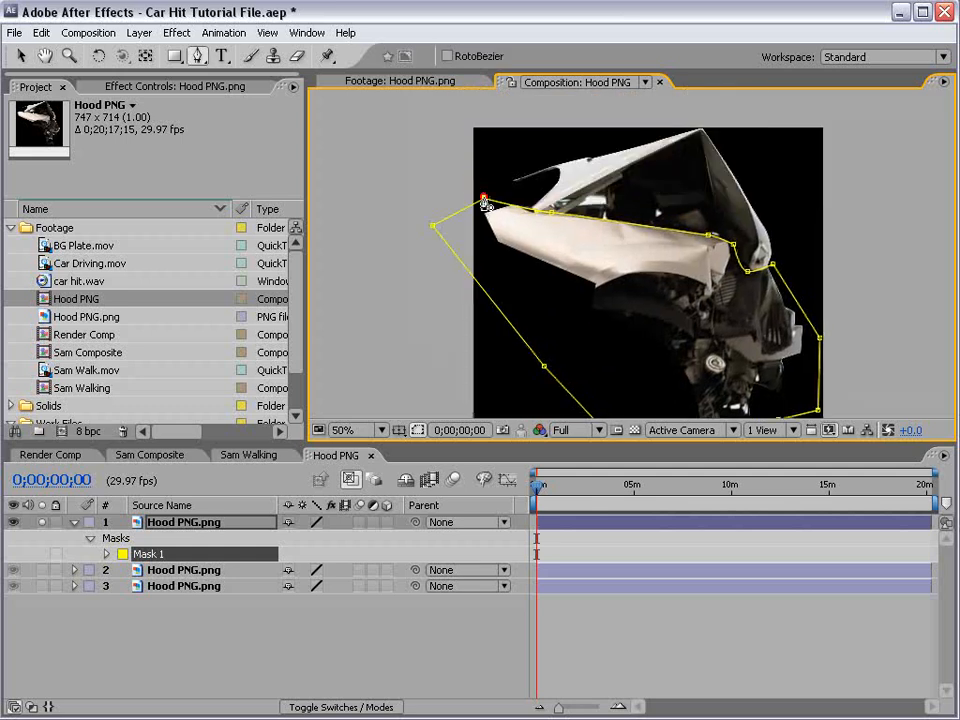
# Step: Collapse the fender layer's mask properties and turn off its solo so all three hood pieces show
pyautogui.press('space')
pyautogui.moveTo(812, 371); pyautogui.dragTo(643, 293)
pyautogui.click(90, 538)
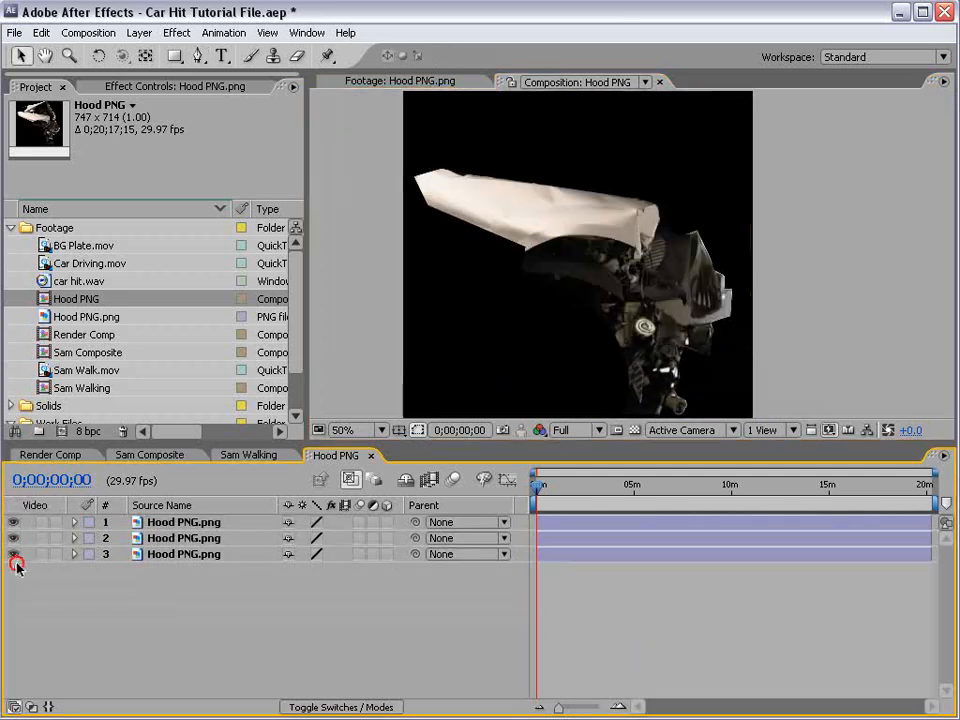
# Step: Rename the fender and engine layer Main and move it beneath the other two layers
pyautogui.click(161, 521)
pyautogui.press('Return')
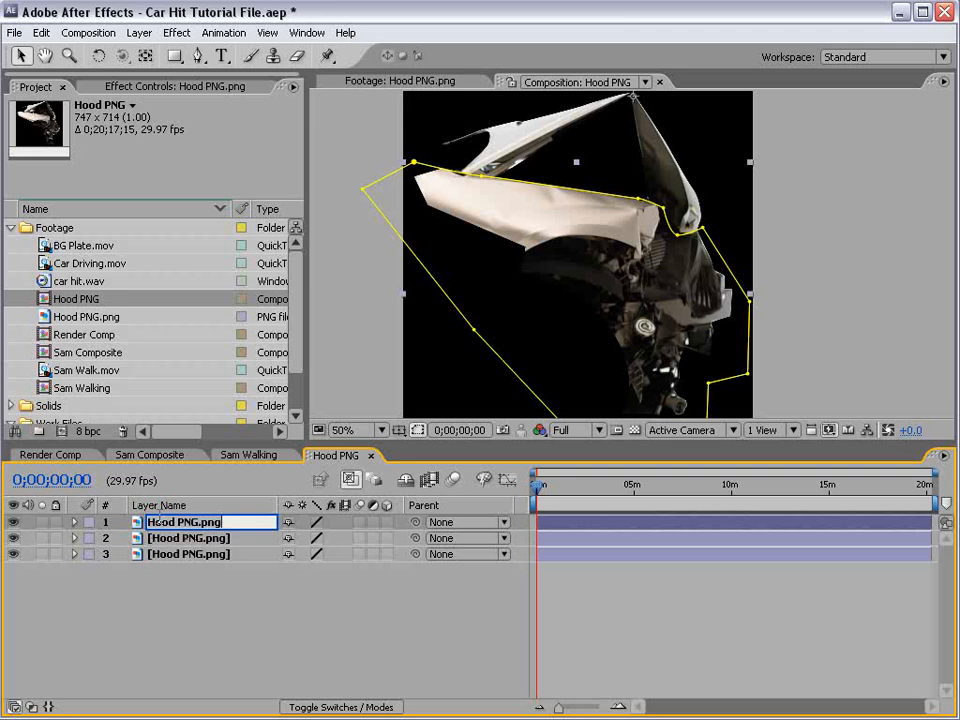
pyautogui.write('Main')
pyautogui.press('Return')
pyautogui.moveTo(158, 521); pyautogui.dragTo(170, 565)
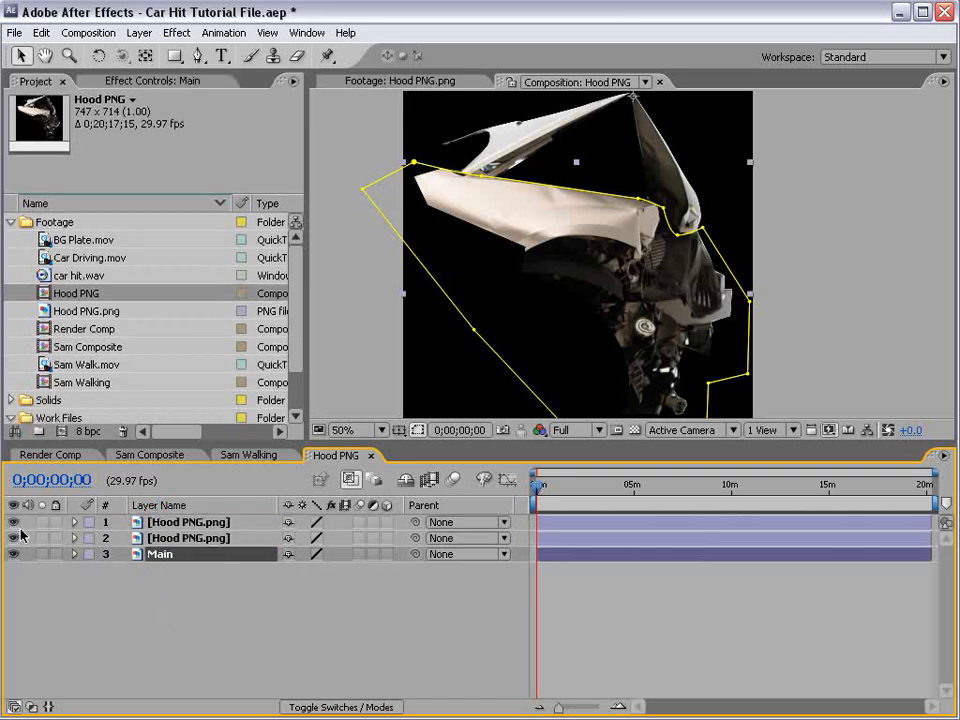
# Step: Rename the upper-left hood panel's layer Top Left
pyautogui.click(160, 538)
pyautogui.press('Return')
pyautogui.write('T')
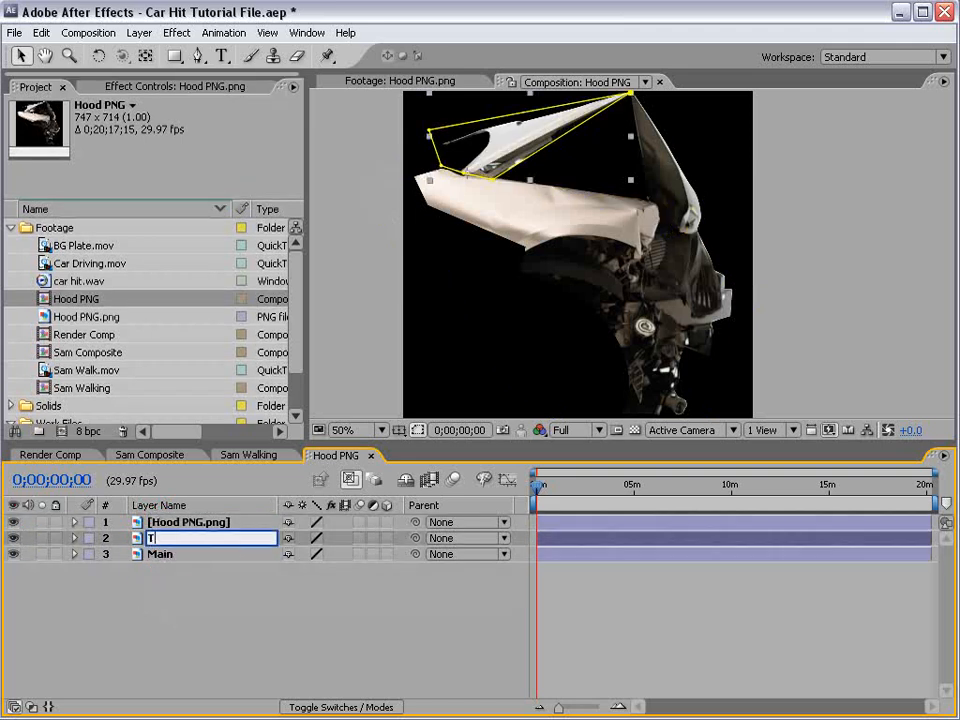
pyautogui.write('op Left')
pyautogui.press('Return')
# Step: Rename the right-hand hood panel's layer Right and save the project
pyautogui.click(178, 522)
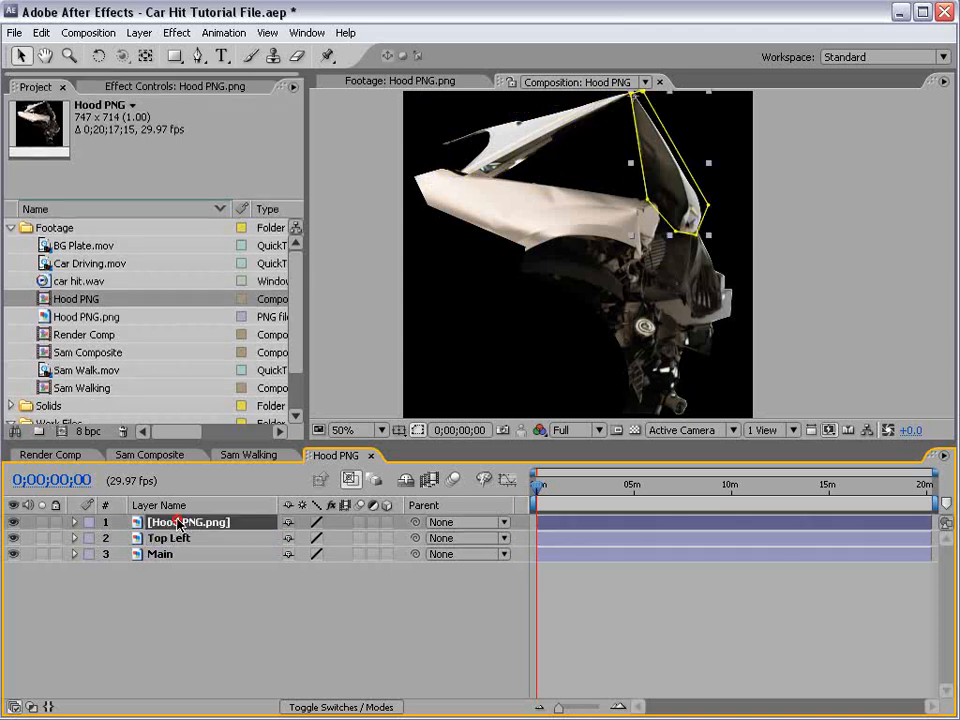
pyautogui.press('Return')
pyautogui.write('Right')
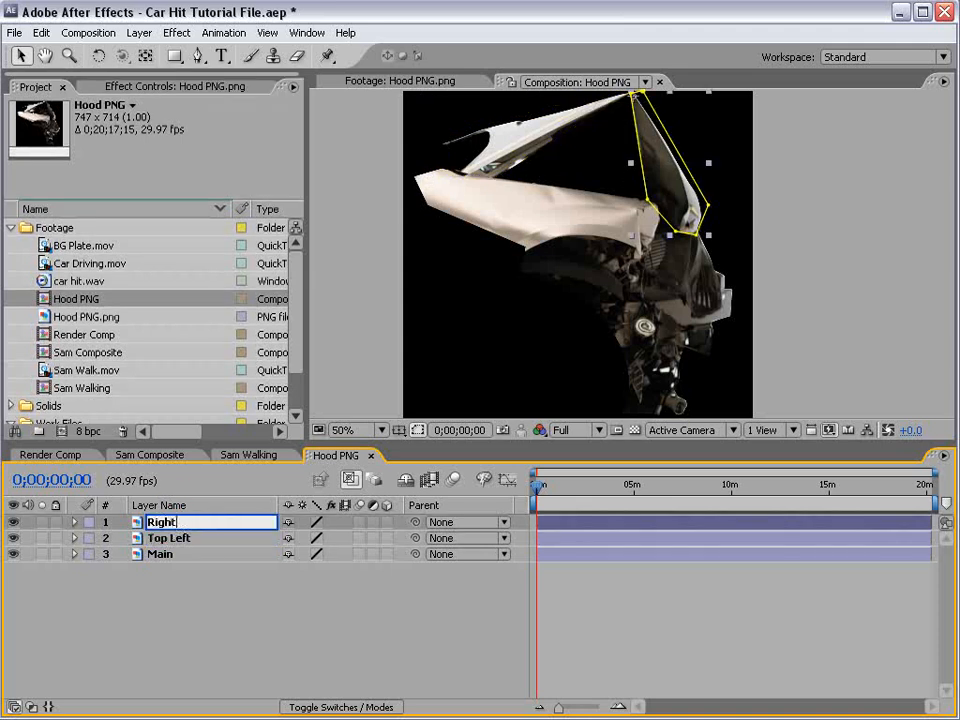
pyautogui.press('Return')
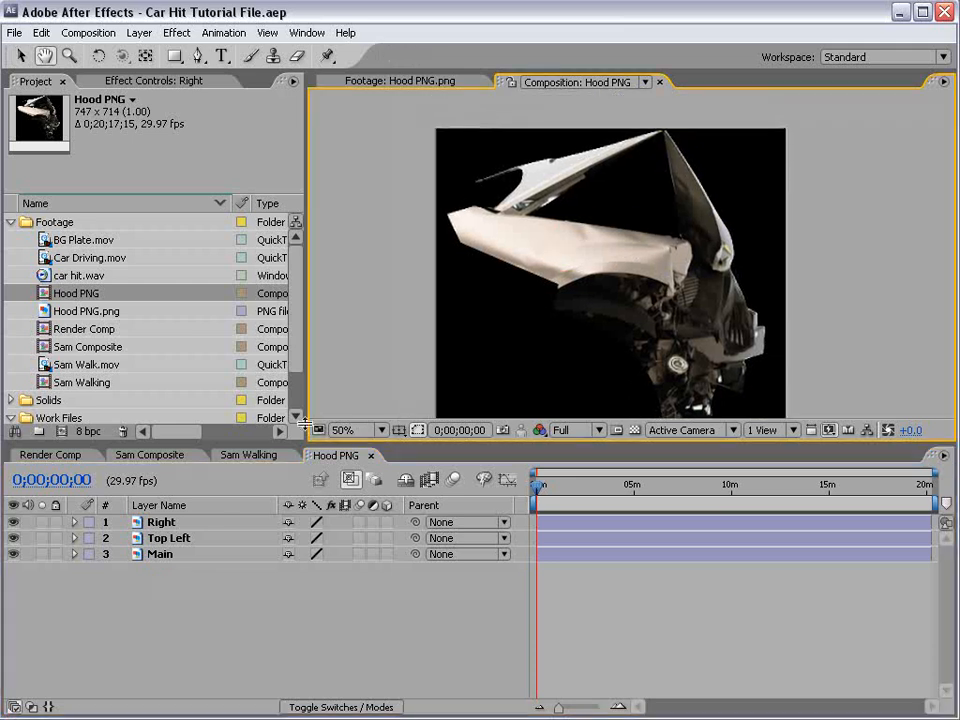
# Step: Parent the Right layer to Top Left and reveal the Top Left layer's Rotation property
pyautogui.click(168, 543)
pyautogui.click(168, 523)
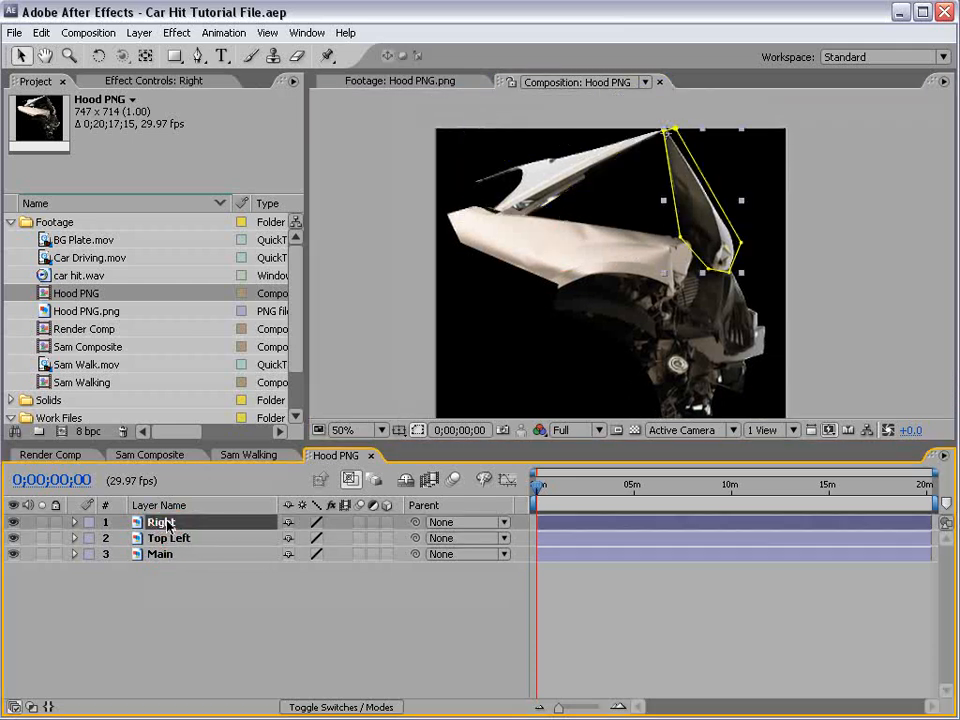
pyautogui.moveTo(415, 522); pyautogui.dragTo(184, 542)
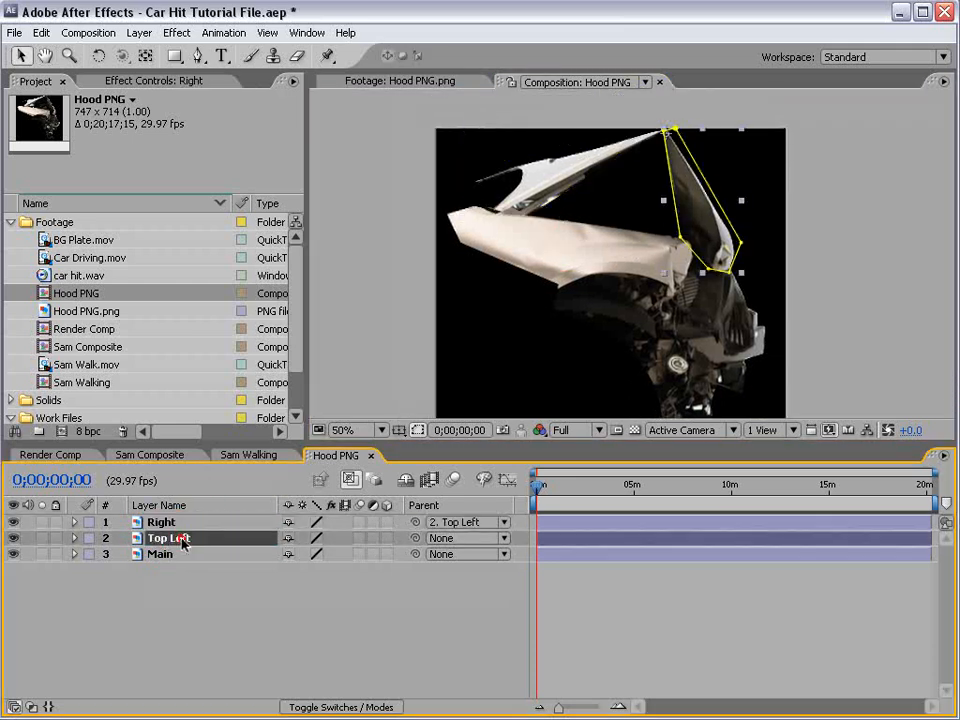
pyautogui.press('r')
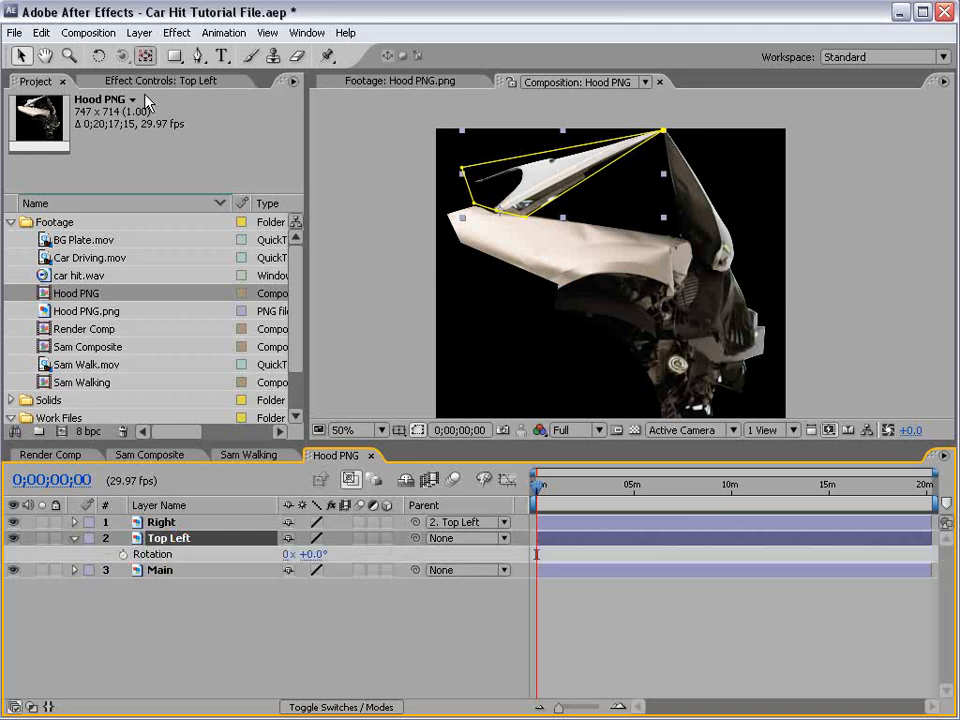
# Step: Rotate the Top Left hood panel down to about 36° and move the Main layer above the other two layers
pyautogui.press('w')
pyautogui.moveTo(615, 170); pyautogui.dragTo(624, 226)
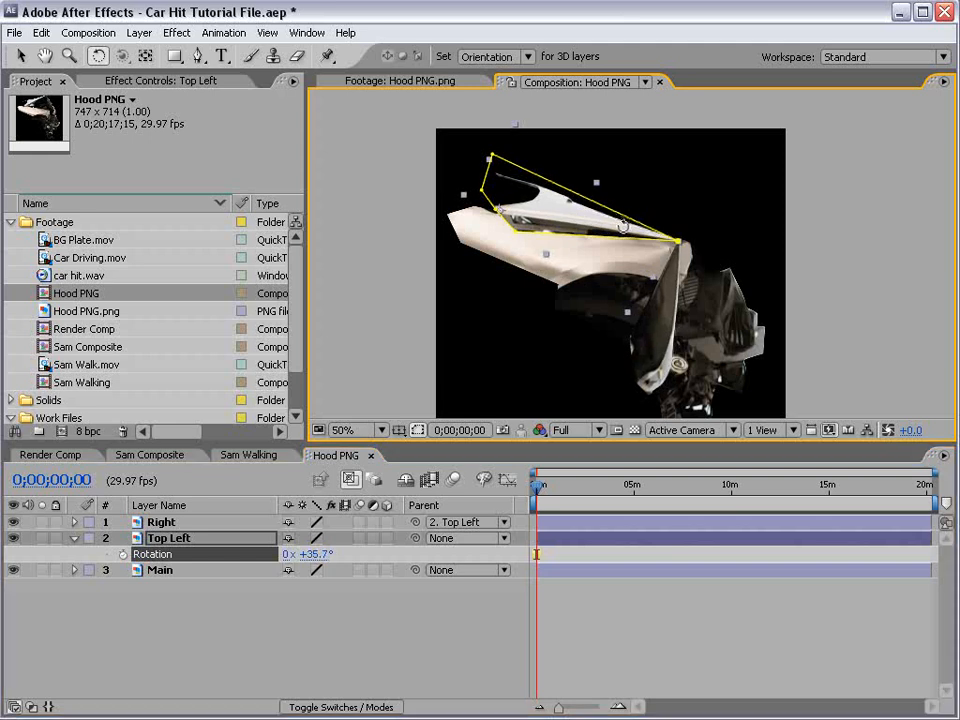
pyautogui.moveTo(171, 575); pyautogui.dragTo(165, 521)
pyautogui.click(603, 618)
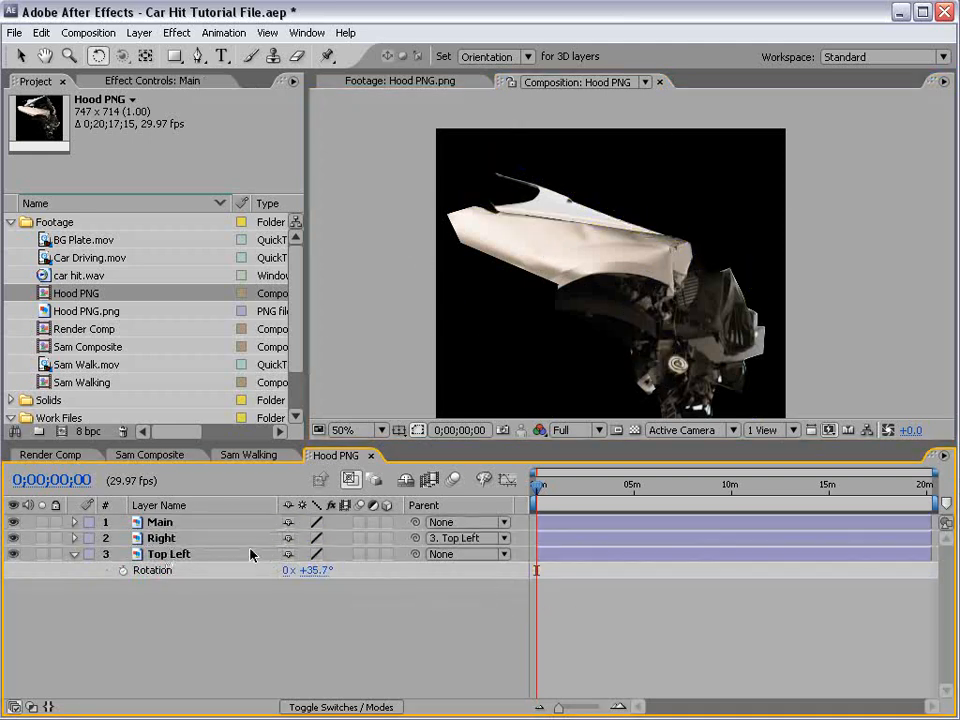
# Step: Adjust the Top Left panel's rotation to about 33.8° and set a Rotation keyframe at the start of the composition
pyautogui.click(166, 537)
pyautogui.click(184, 552)
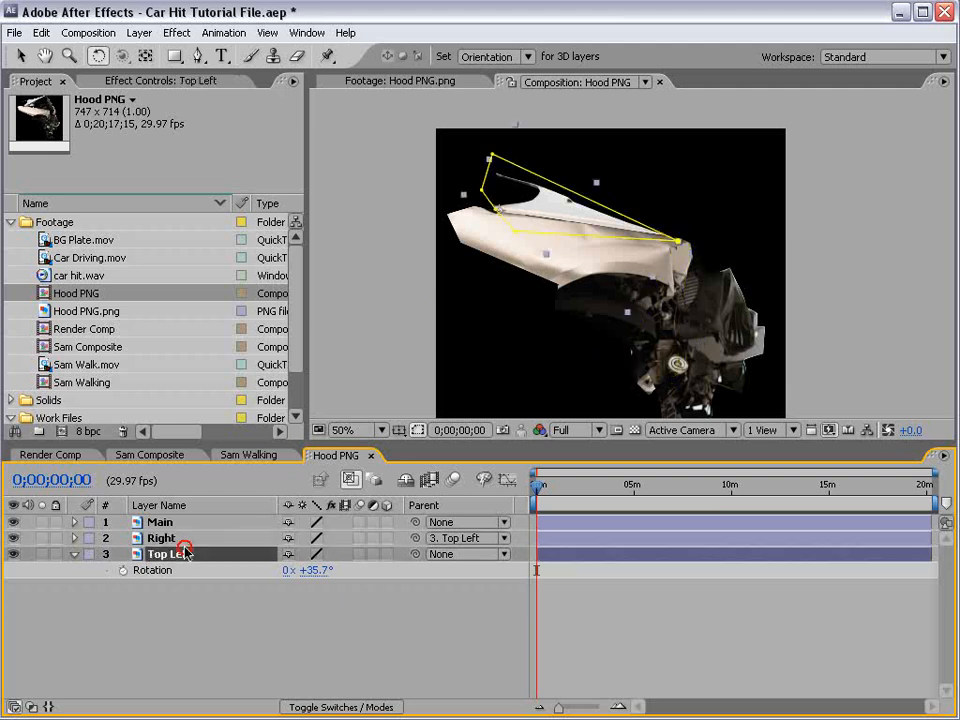
pyautogui.moveTo(621, 226); pyautogui.dragTo(608, 231)
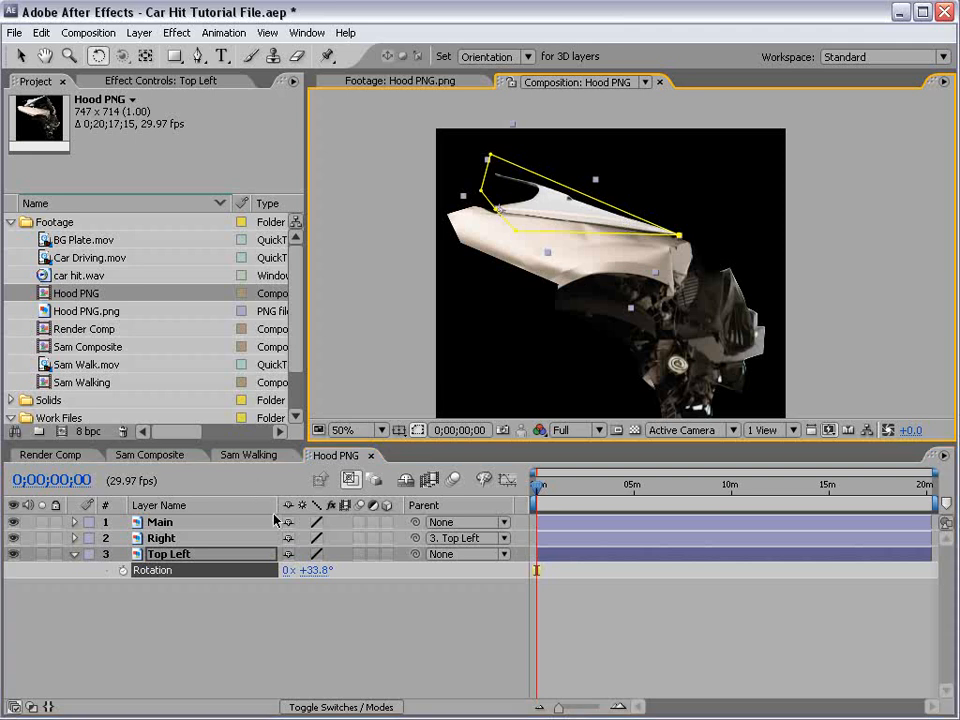
pyautogui.click(163, 561)
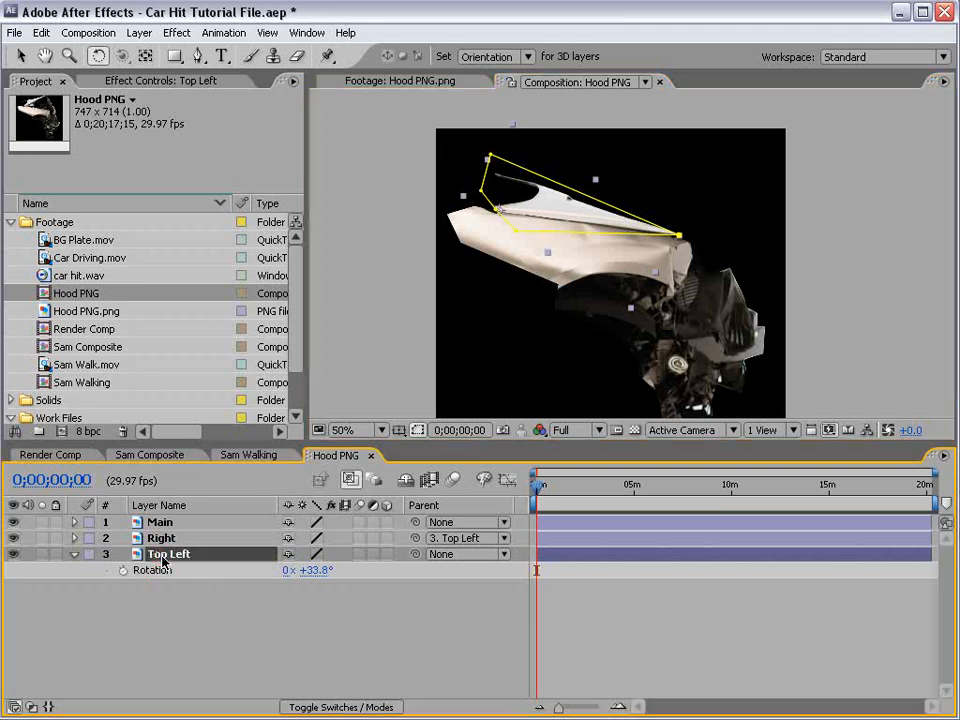
pyautogui.click(123, 570)
# Step: Reveal the Right layer's Rotation property and set a keyframe for it at the start
pyautogui.click(160, 537)
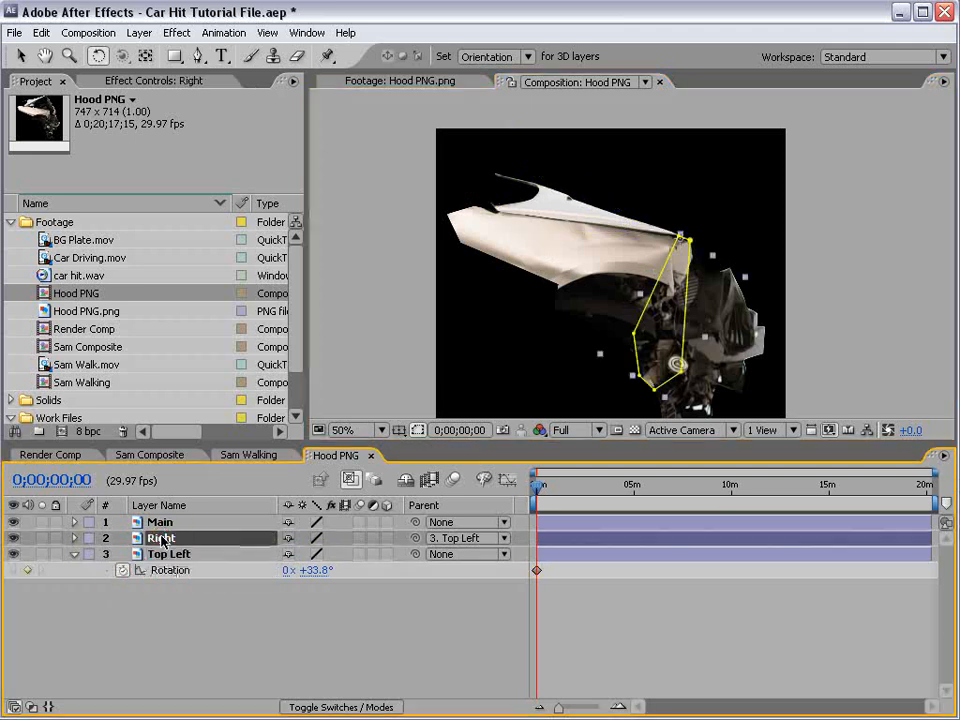
pyautogui.press('r')
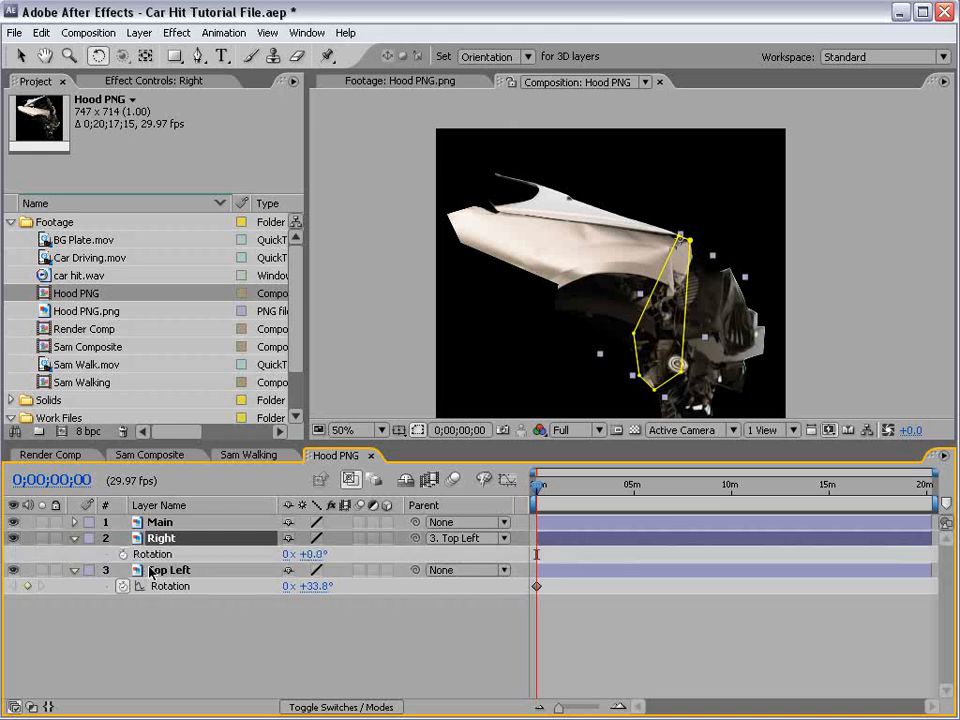
pyautogui.click(122, 554)
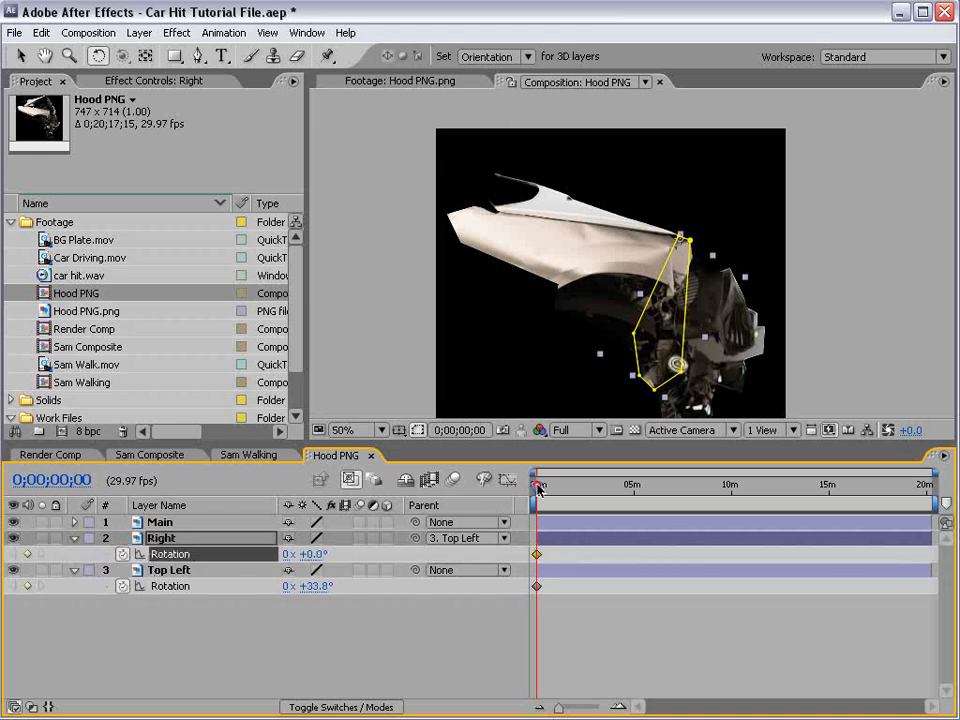
# Step: Set the Top Left layer's Rotation to +17.8° at 0;00;49;00 and scrub back to the start
pyautogui.moveTo(538, 488); pyautogui.dragTo(552, 488)
pyautogui.moveTo(322, 586); pyautogui.dragTo(296, 586)
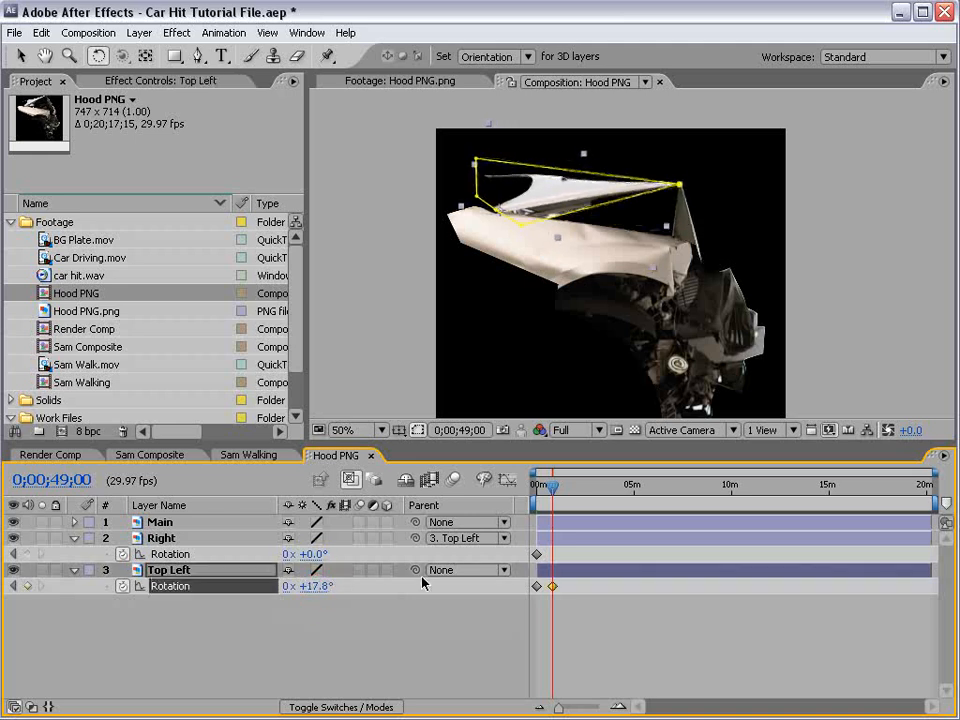
pyautogui.moveTo(567, 494); pyautogui.dragTo(538, 490)
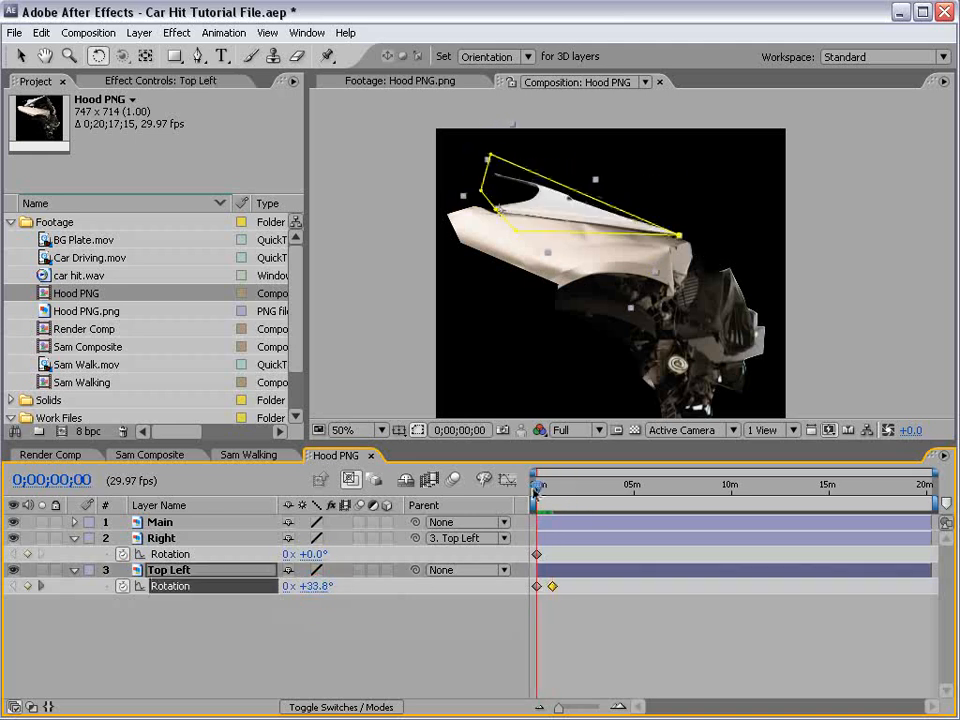
# Step: Rotate the Right hood panel to about -75.2° at the first frame and about -30.9° at 0;00;43;07
pyautogui.click(745, 290)
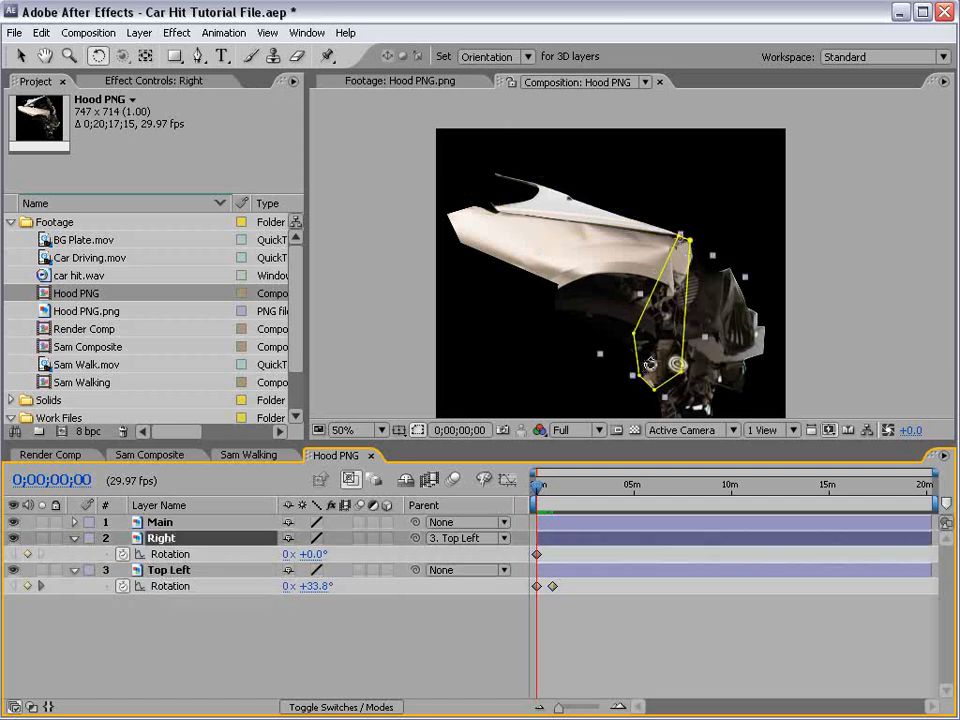
pyautogui.moveTo(650, 363); pyautogui.dragTo(792, 295)
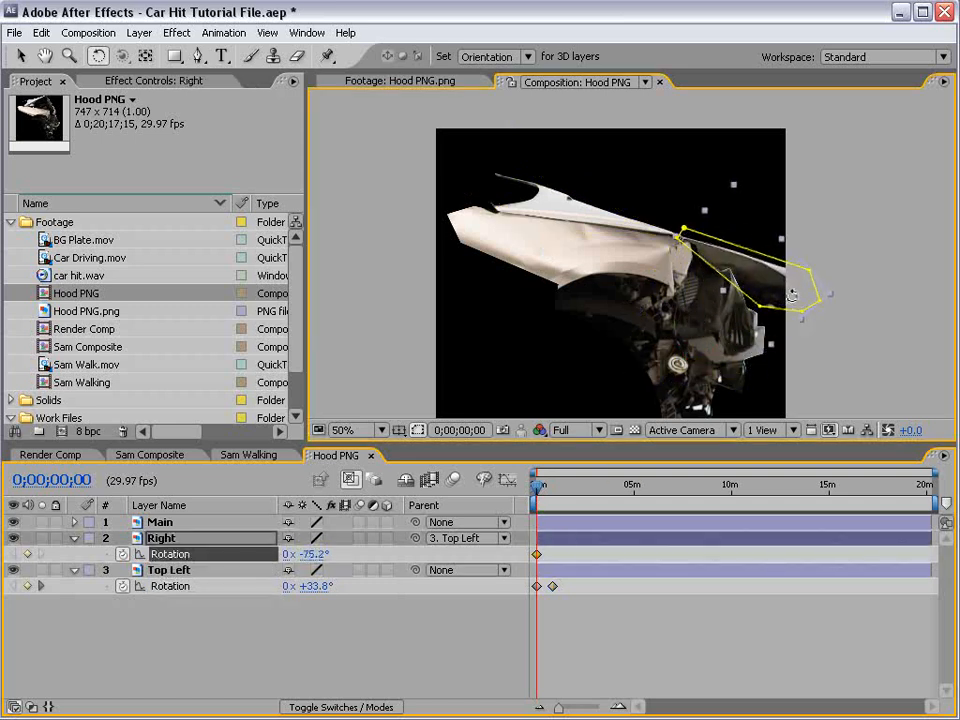
pyautogui.moveTo(543, 489); pyautogui.dragTo(550, 489)
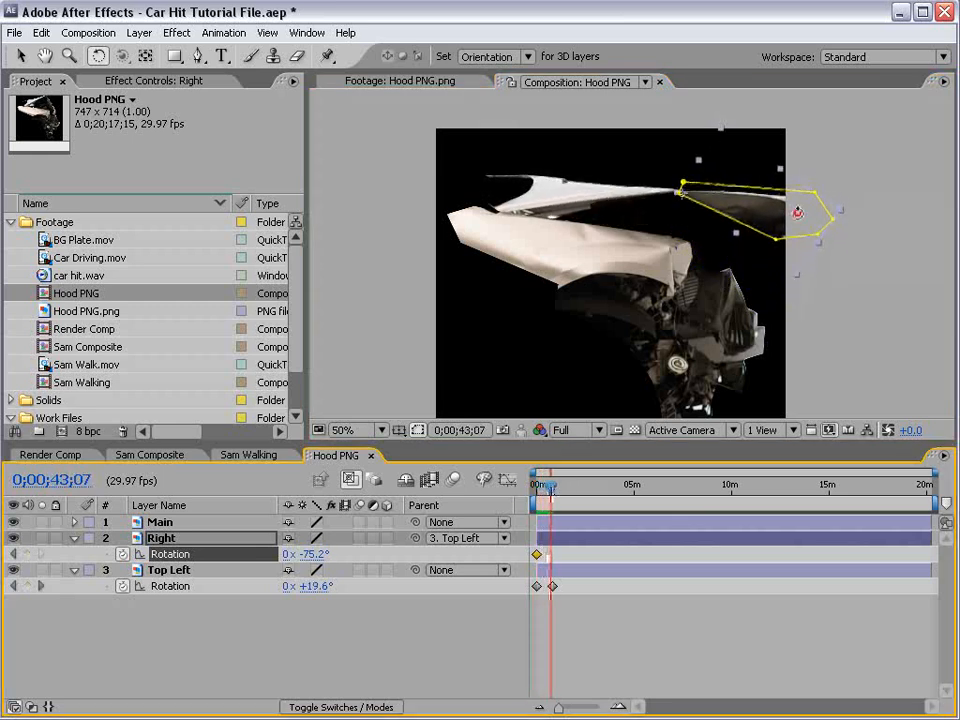
pyautogui.moveTo(798, 213); pyautogui.dragTo(749, 286)
# Step: Align the Top Left layer's second Rotation keyframe in time with the Right layer's second keyframe
pyautogui.press('=')
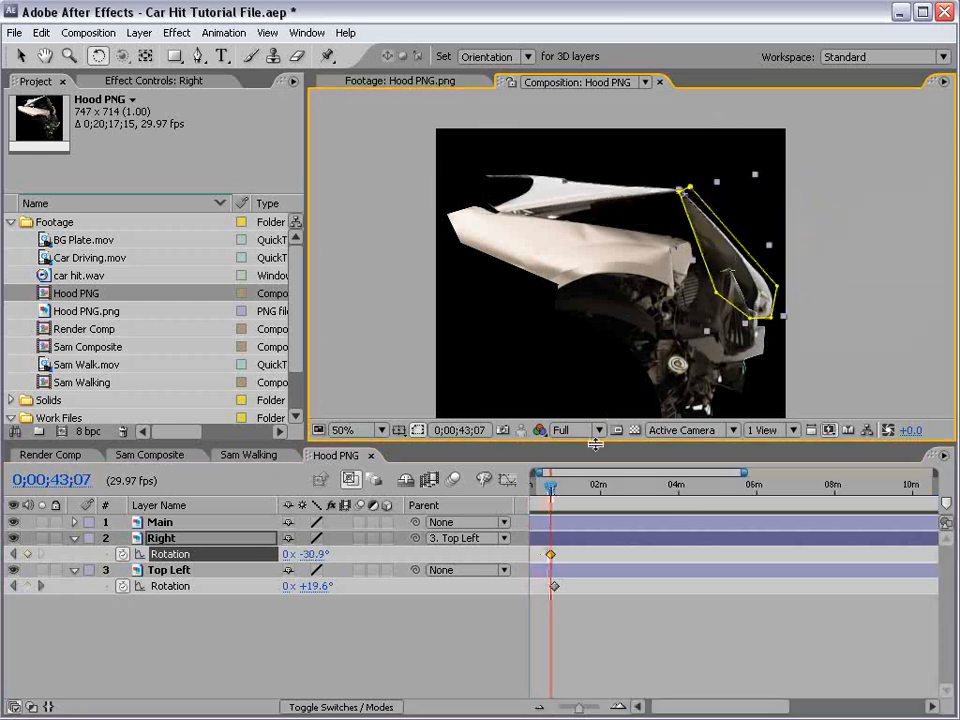
pyautogui.press('=')
pyautogui.moveTo(594, 489)
pyautogui.mouseDown()
pyautogui.moveTo(547, 493)
pyautogui.moveTo(586, 503)
pyautogui.moveTo(540, 490)
pyautogui.moveTo(590, 492)
pyautogui.mouseUp()
pyautogui.click(600, 586)
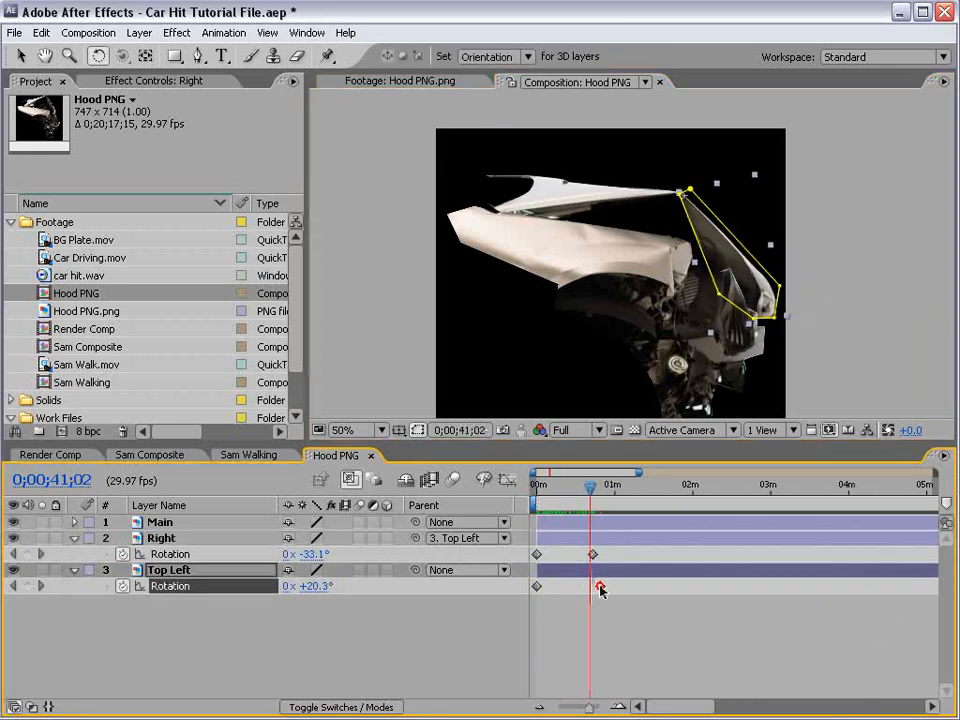
pyautogui.moveTo(600, 586); pyautogui.dragTo(590, 588)
# Step: Preview the hood motion and move both layers' second Rotation keyframes to 0;00;00;04
pyautogui.moveTo(554, 491); pyautogui.dragTo(529, 491)
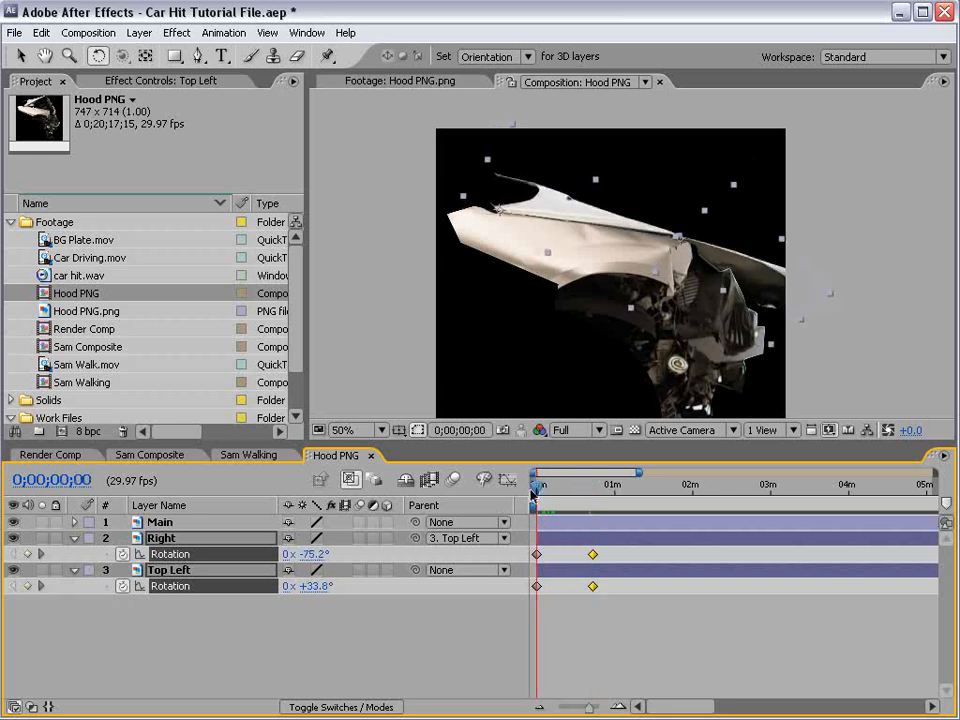
pyautogui.press('space')
pyautogui.press('=')
pyautogui.press('=')
pyautogui.press('space')
pyautogui.moveTo(791, 552); pyautogui.dragTo(540, 602)
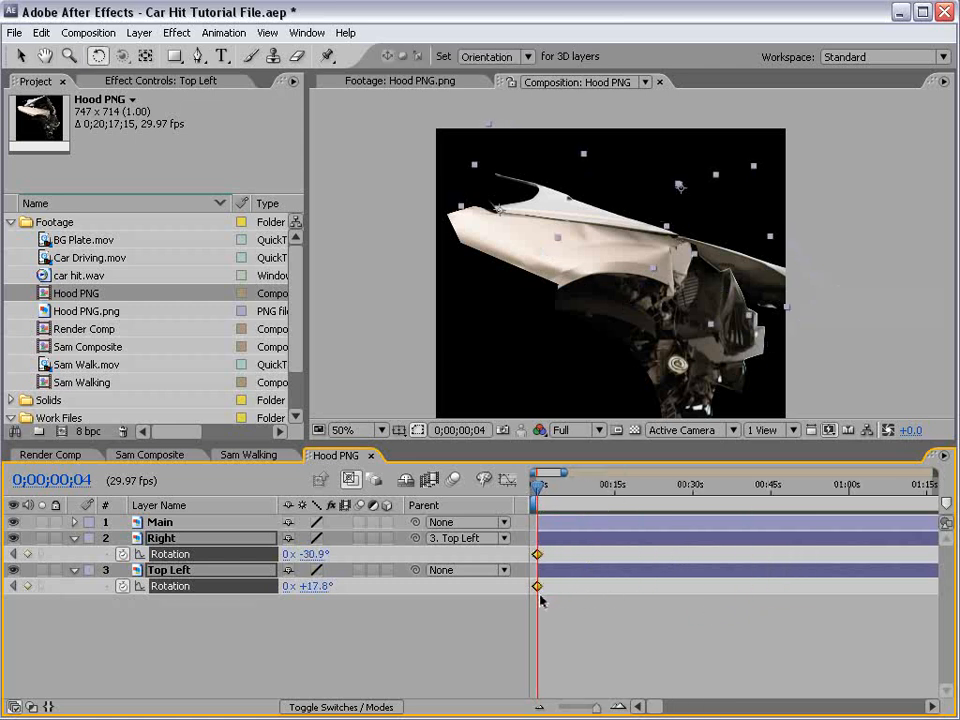
pyautogui.press('=')
pyautogui.press('=')
pyautogui.press('=')
pyautogui.press('=')
pyautogui.press('space')
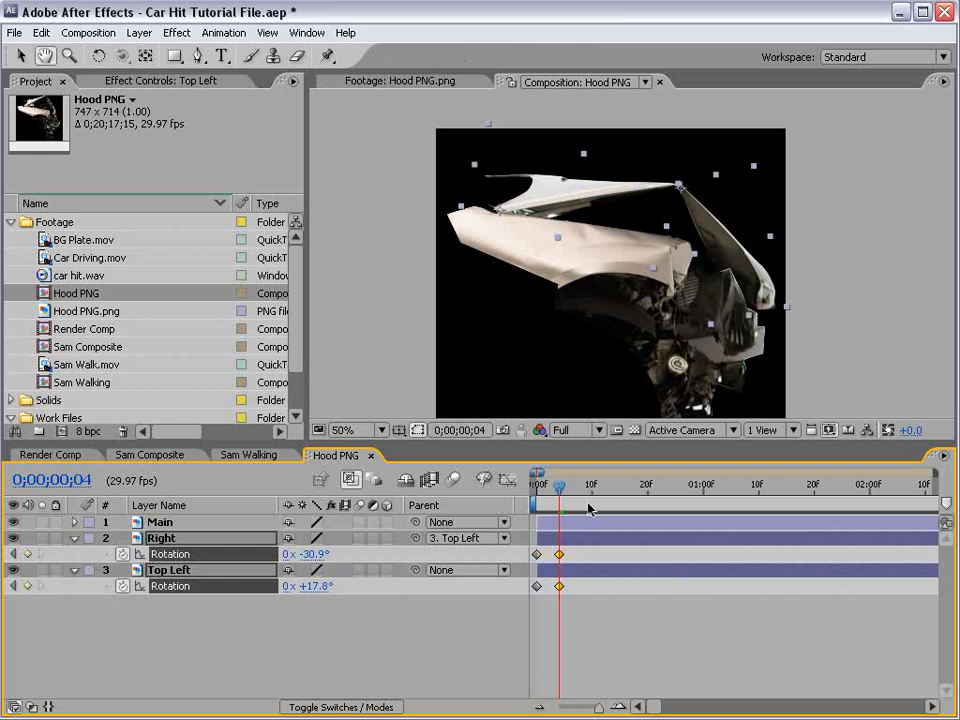
# Step: Shift both panels' Rotation keyframes about 14 frames later, and at 0;00;00;18 set Right to -11.9° and Top Left to +9.8°
pyautogui.moveTo(559, 486)
pyautogui.mouseDown()
pyautogui.moveTo(538, 488)
pyautogui.moveTo(553, 488)
pyautogui.mouseUp()
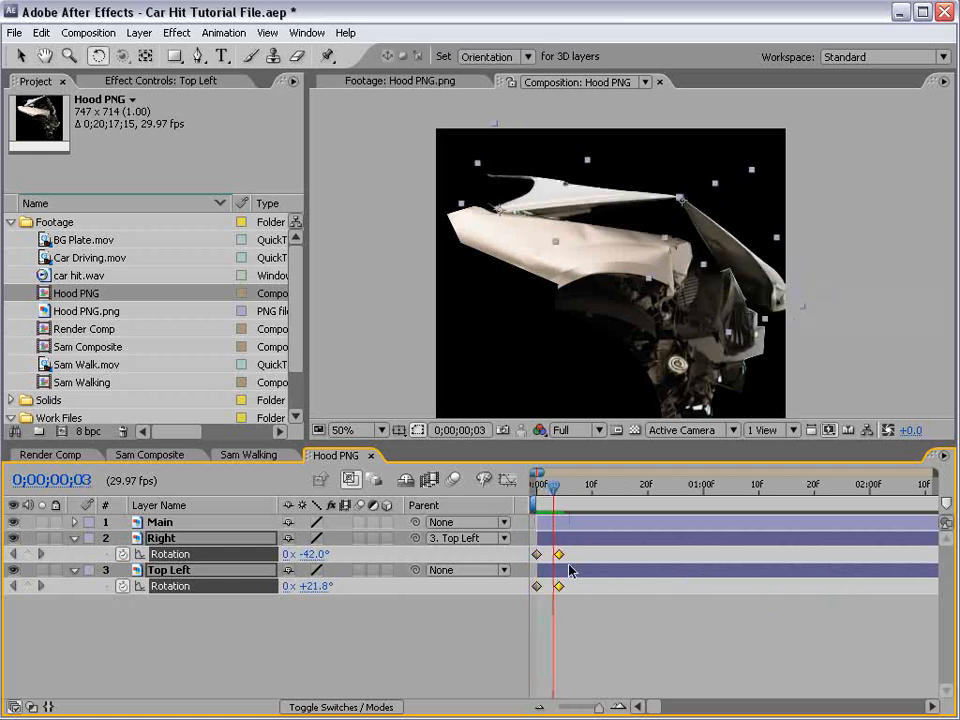
pyautogui.moveTo(582, 560); pyautogui.dragTo(619, 585)
pyautogui.moveTo(592, 488); pyautogui.dragTo(637, 510)
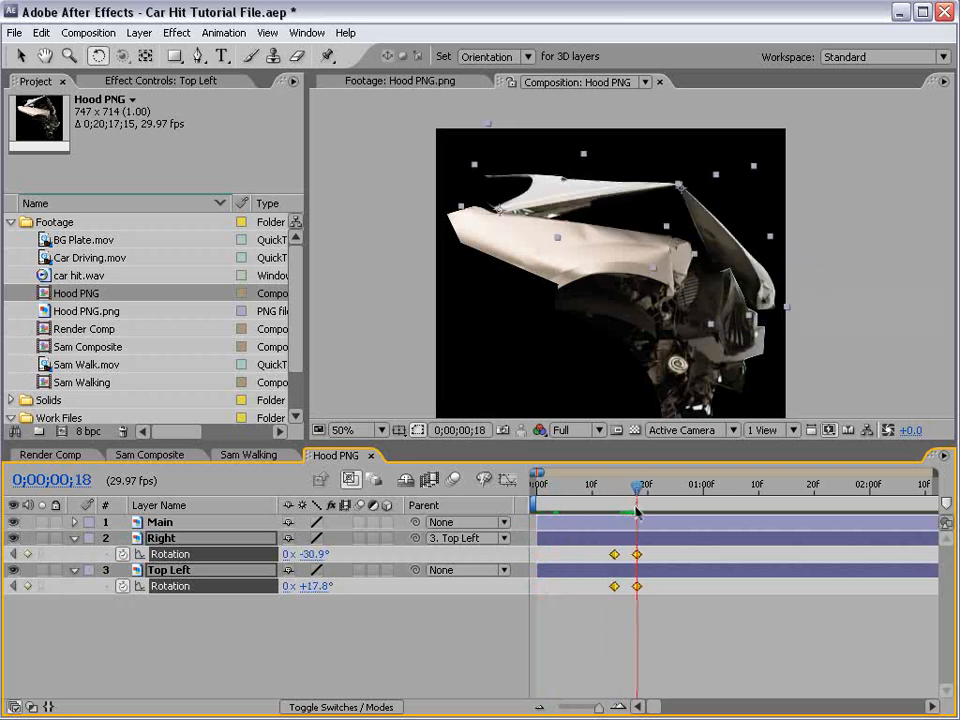
pyautogui.moveTo(316, 586)
pyautogui.mouseDown()
pyautogui.moveTo(308, 587)
pyautogui.moveTo(322, 553)
pyautogui.moveTo(341, 554)
pyautogui.moveTo(340, 588)
pyautogui.moveTo(326, 588)
pyautogui.mouseUp()
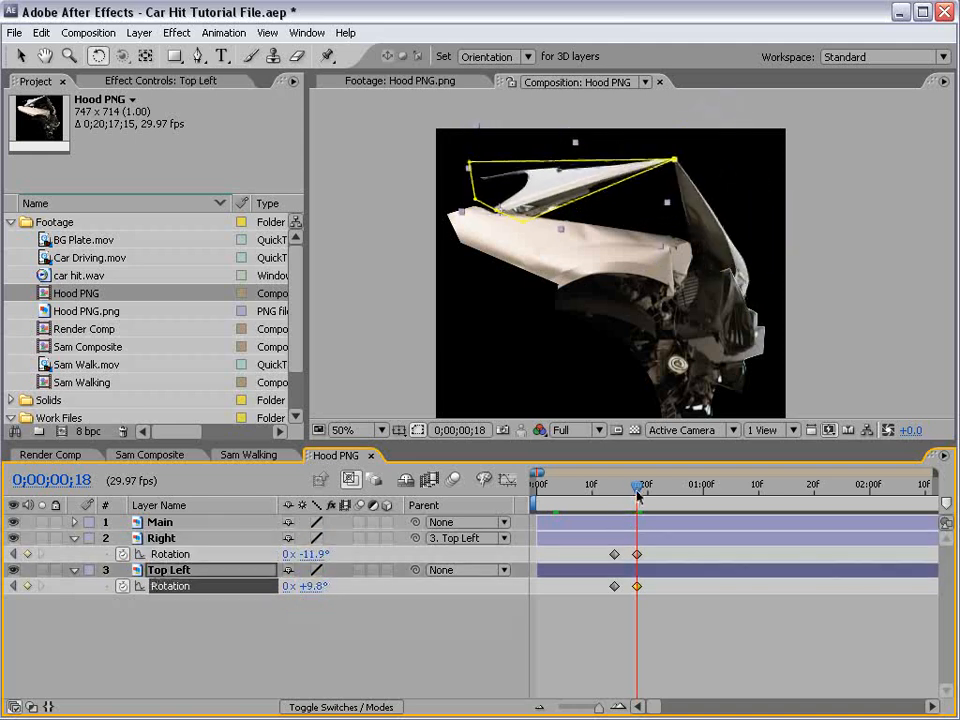
pyautogui.moveTo(638, 494)
pyautogui.mouseDown()
pyautogui.moveTo(613, 494)
pyautogui.moveTo(627, 500)
pyautogui.mouseUp()
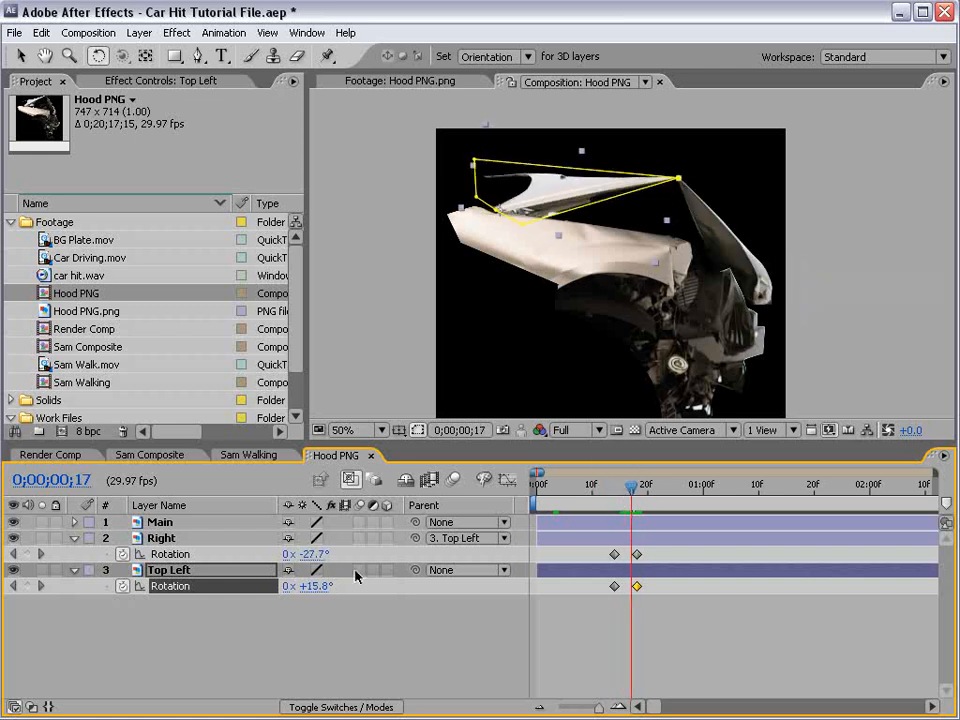
# Step: Enable motion blur for the Main, Right and Top Left layers and for the composition
pyautogui.moveTo(359, 570); pyautogui.dragTo(359, 522)
pyautogui.click(453, 479)
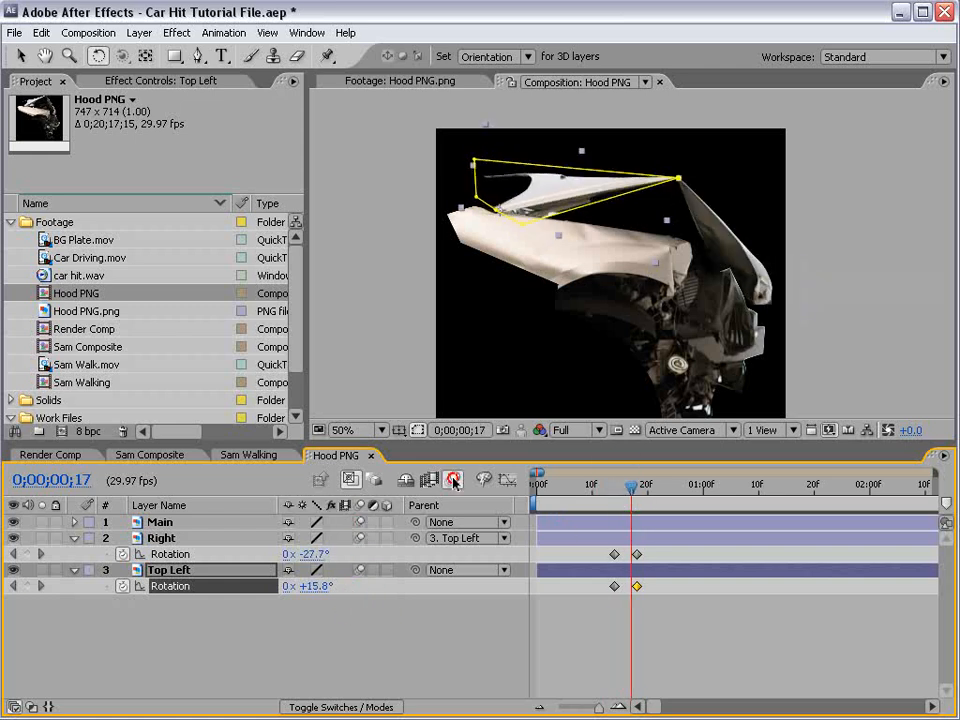
pyautogui.click(615, 621)
# Step: Move both layers' last Rotation keyframes to 0;00;00;17, show the transparency grid and save the project
pyautogui.moveTo(630, 487)
pyautogui.mouseDown()
pyautogui.moveTo(611, 487)
pyautogui.moveTo(636, 487)
pyautogui.moveTo(617, 490)
pyautogui.moveTo(627, 495)
pyautogui.mouseUp()
pyautogui.moveTo(656, 550); pyautogui.dragTo(631, 587)
pyautogui.moveTo(629, 489)
pyautogui.mouseDown()
pyautogui.moveTo(617, 489)
pyautogui.moveTo(631, 489)
pyautogui.mouseUp()
pyautogui.click(632, 430)
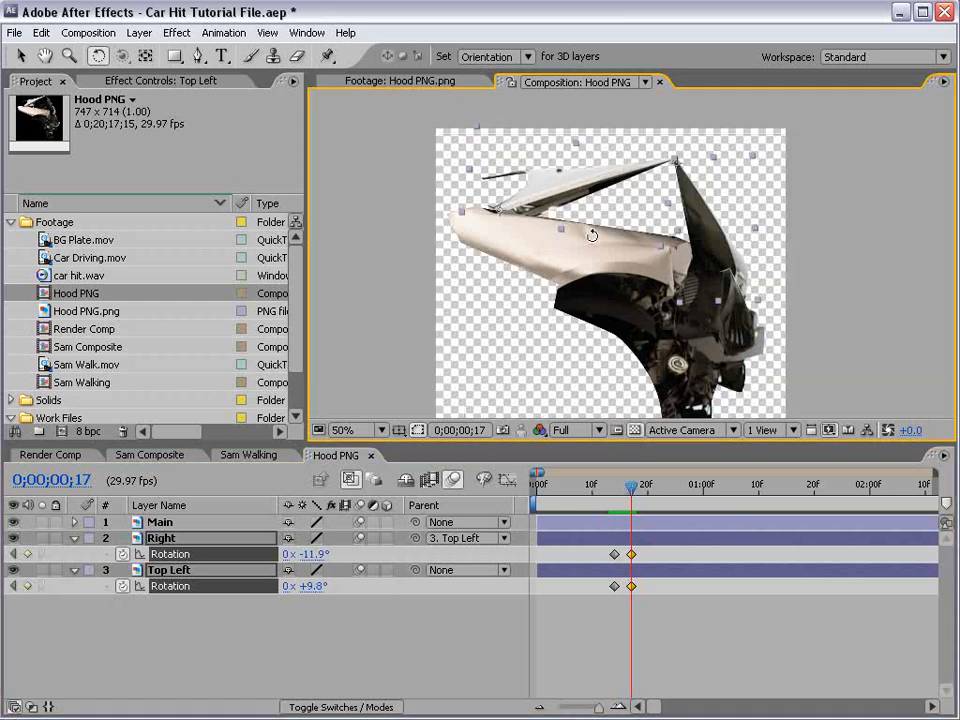
pyautogui.press('v')
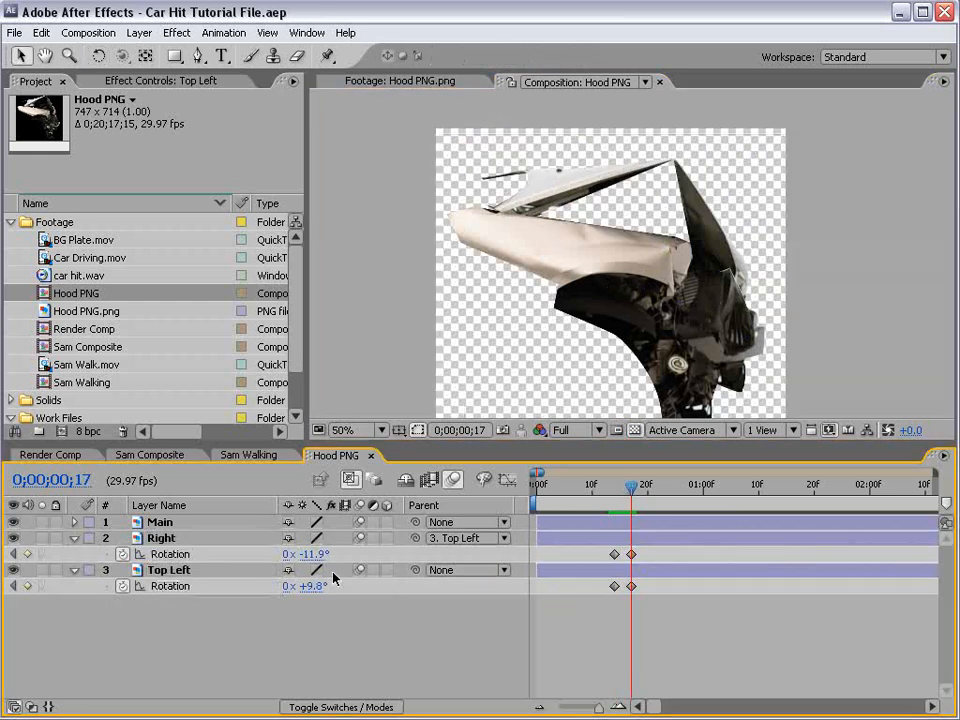
pyautogui.click(189, 574)
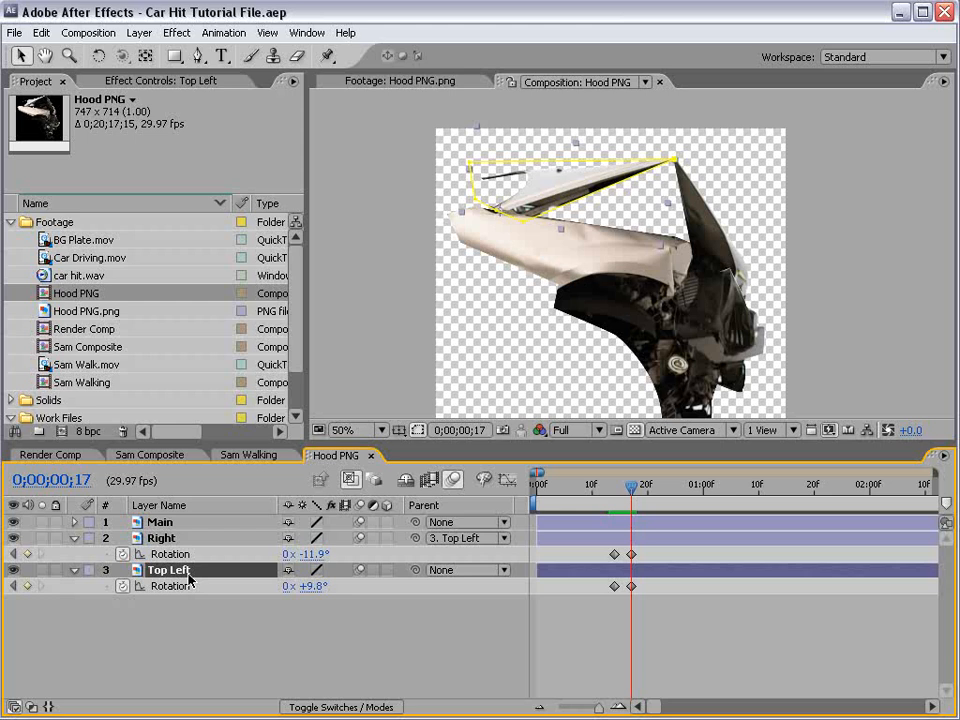
pyautogui.hotkey('ctrl', 'd')
pyautogui.hotkey('ctrl', 'z')
# Step: Duplicate the Main layer, delete the duplicate's mask and solo the duplicate
pyautogui.click(175, 522)
pyautogui.hotkey('ctrl', 'd')
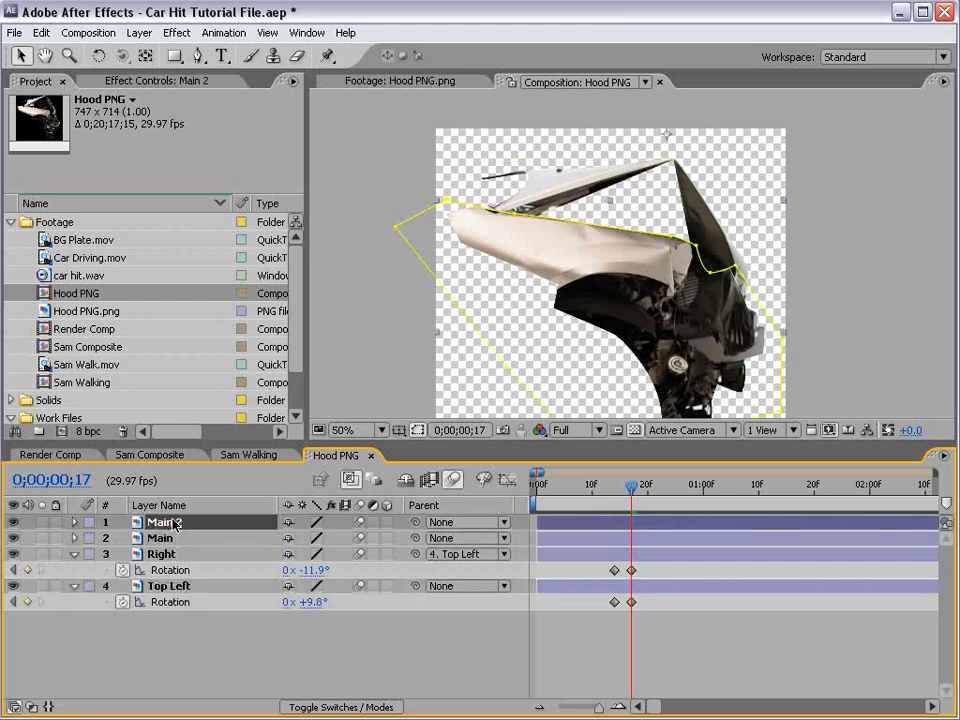
pyautogui.press('m')
pyautogui.click(148, 538)
pyautogui.press('Delete')
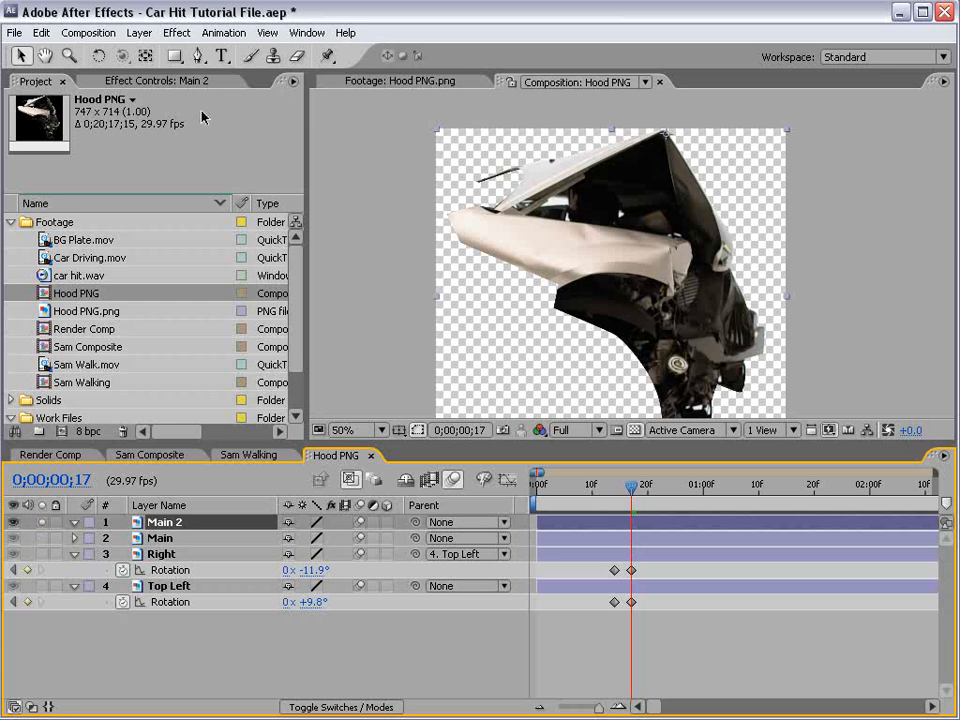
# Step: Draw a closed mask on Main 2 around the dark engine interior between the raised hood panels and the fender
pyautogui.click(199, 56)
pyautogui.click(501, 218)
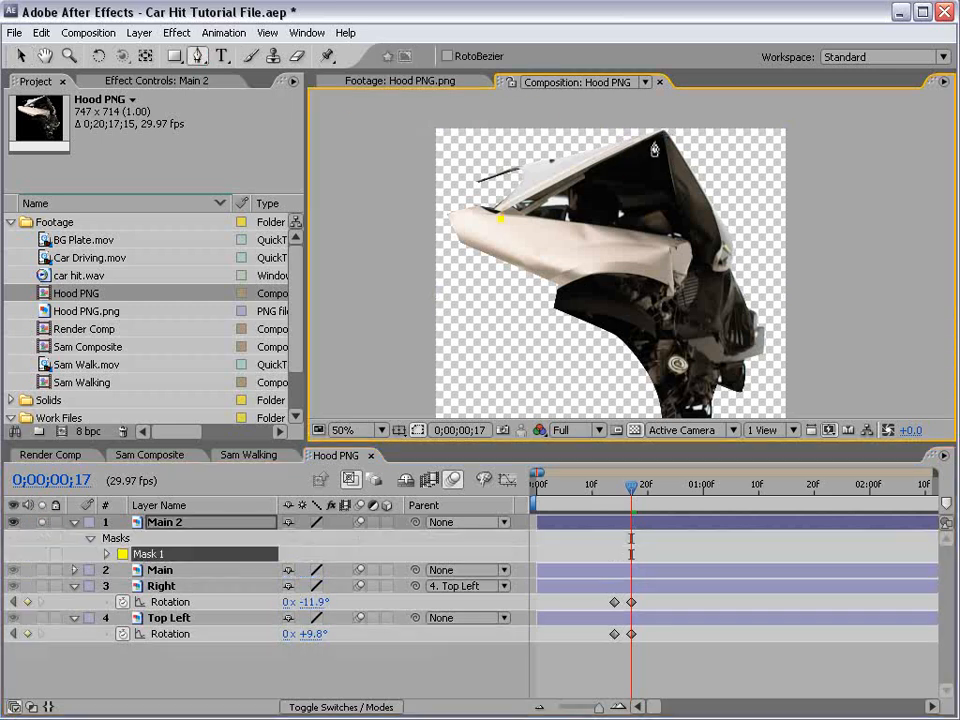
pyautogui.click(663, 132)
pyautogui.click(710, 244)
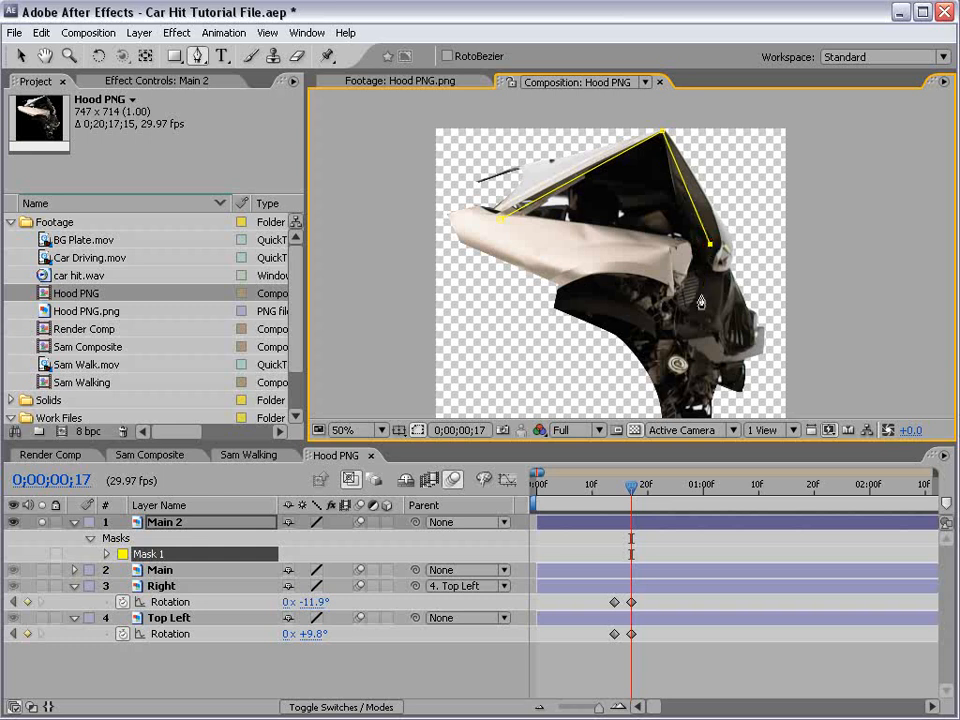
pyautogui.click(500, 220)
pyautogui.press('v')
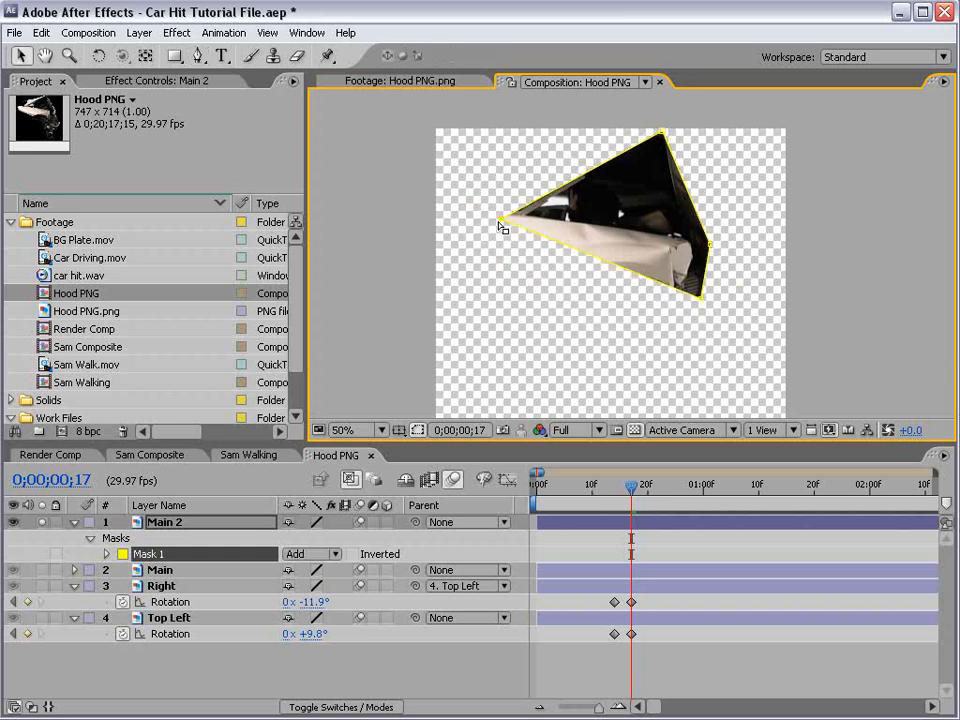
# Step: Unsolo Main 2 and save the project, and move Main 2 beneath all the other layers
pyautogui.click(74, 522)
pyautogui.click(42, 522)
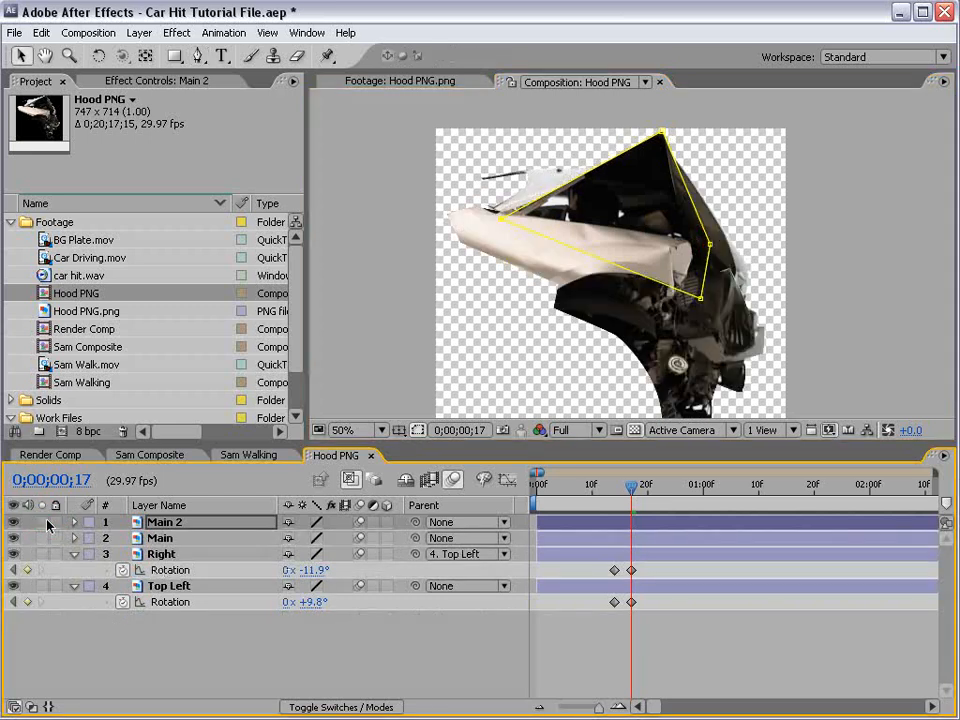
pyautogui.click(165, 523)
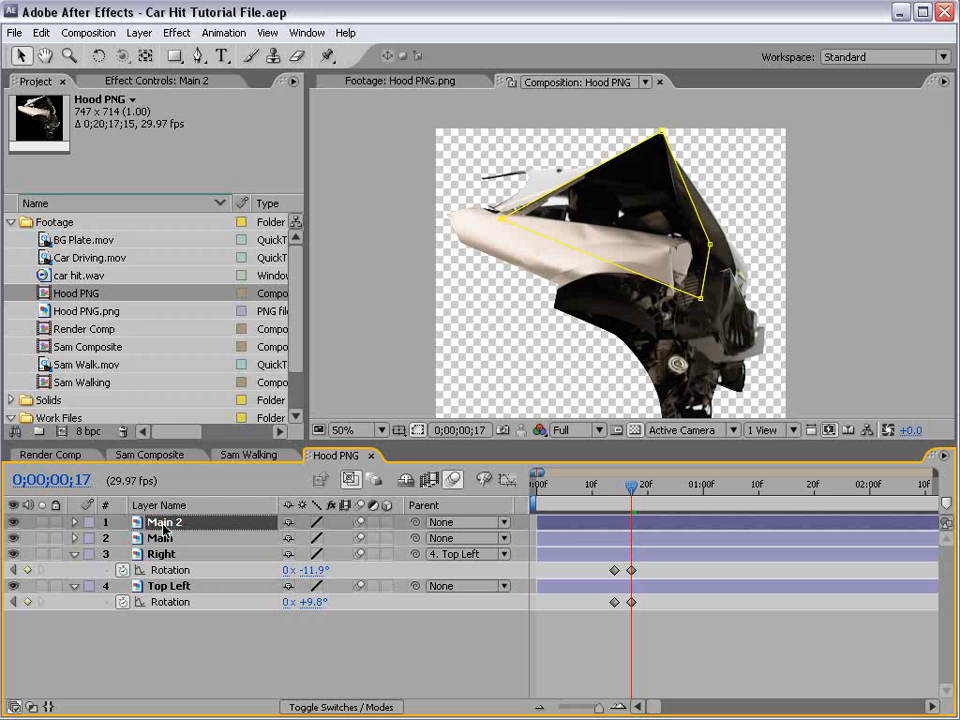
pyautogui.moveTo(165, 523); pyautogui.dragTo(175, 614)
# Step: Parent the Main 2 layer to Top Left
pyautogui.click(180, 572)
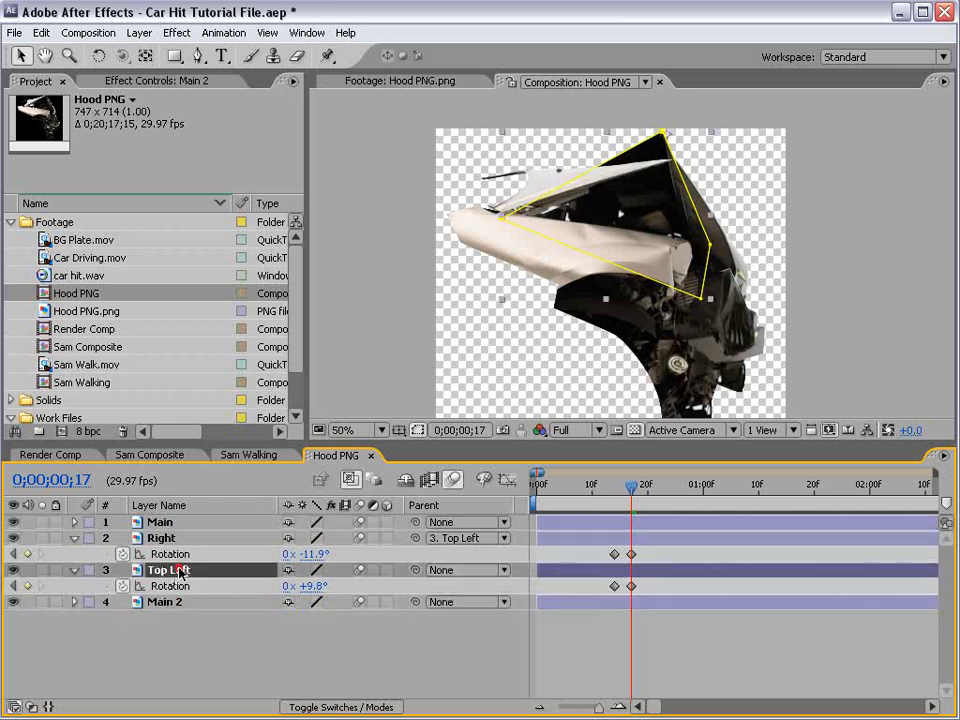
pyautogui.click(171, 602)
pyautogui.moveTo(416, 602); pyautogui.dragTo(248, 578)
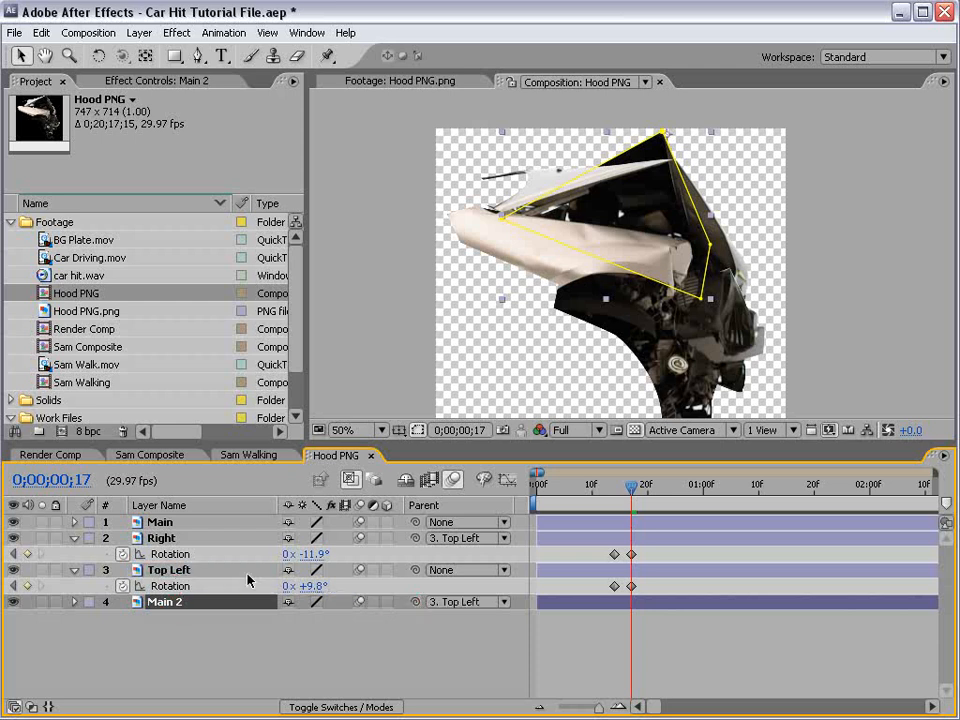
# Step: At 0;00;00;14, rotate the Main 2 layer slightly clockwise so the dark interior tucks beneath the closed hood panels
pyautogui.click(573, 651)
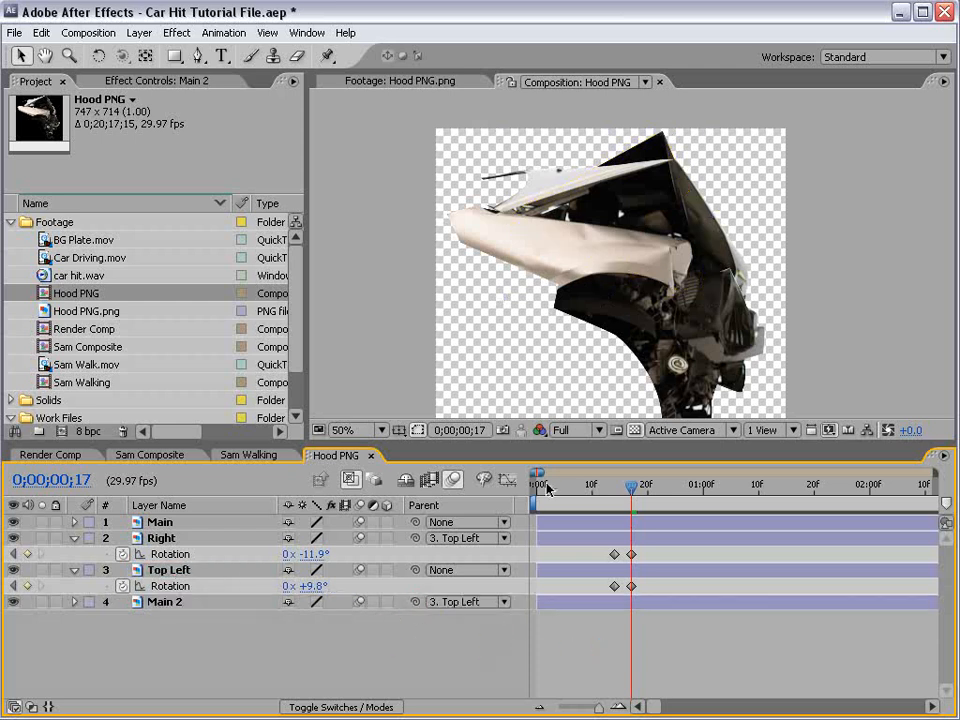
pyautogui.moveTo(632, 489); pyautogui.dragTo(614, 492)
pyautogui.click(626, 604)
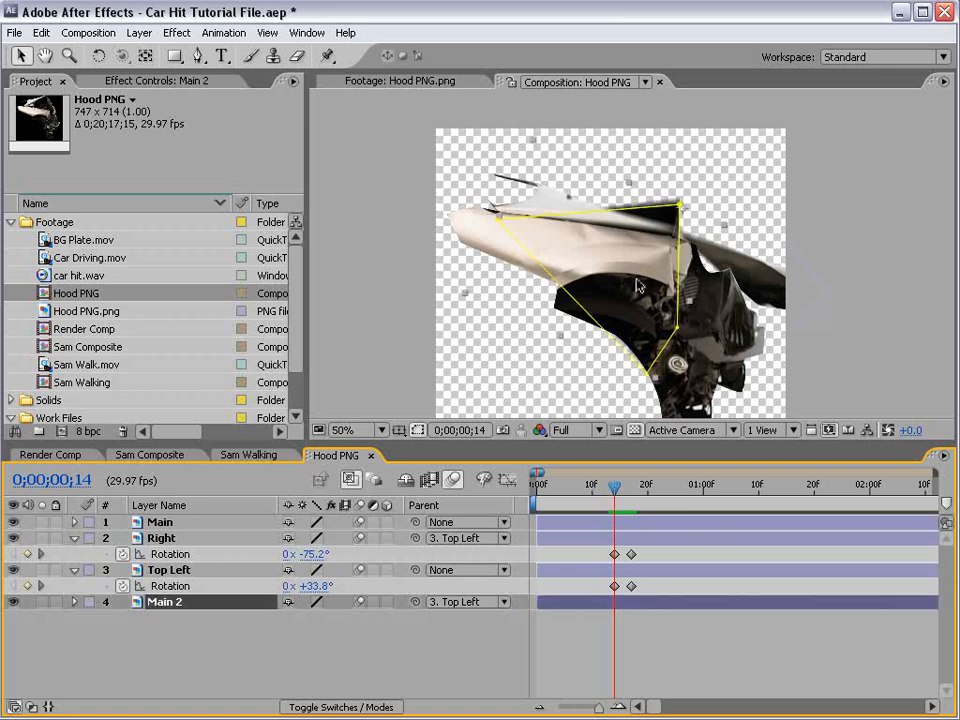
pyautogui.press('w')
pyautogui.moveTo(663, 232)
pyautogui.mouseDown()
pyautogui.moveTo(652, 226)
pyautogui.moveTo(658, 237)
pyautogui.mouseUp()
pyautogui.press('v')
pyautogui.click(660, 213)
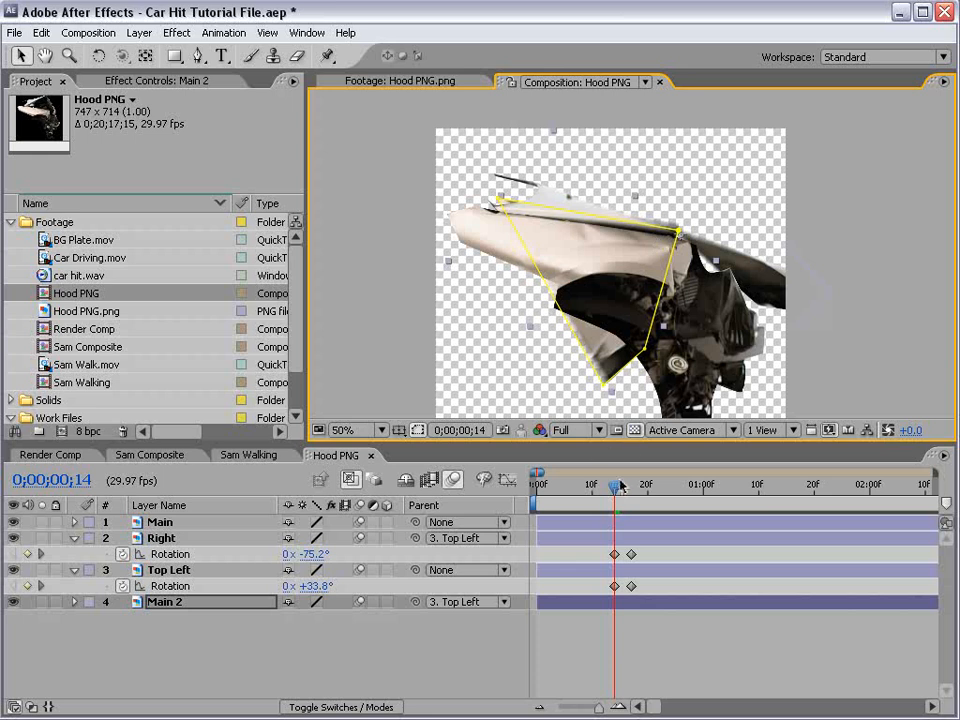
# Step: At 0;00;00;18, adjust the inner lower mask point of the Right layer to close the gap beside the engine interior
pyautogui.moveTo(620, 486); pyautogui.dragTo(636, 486)
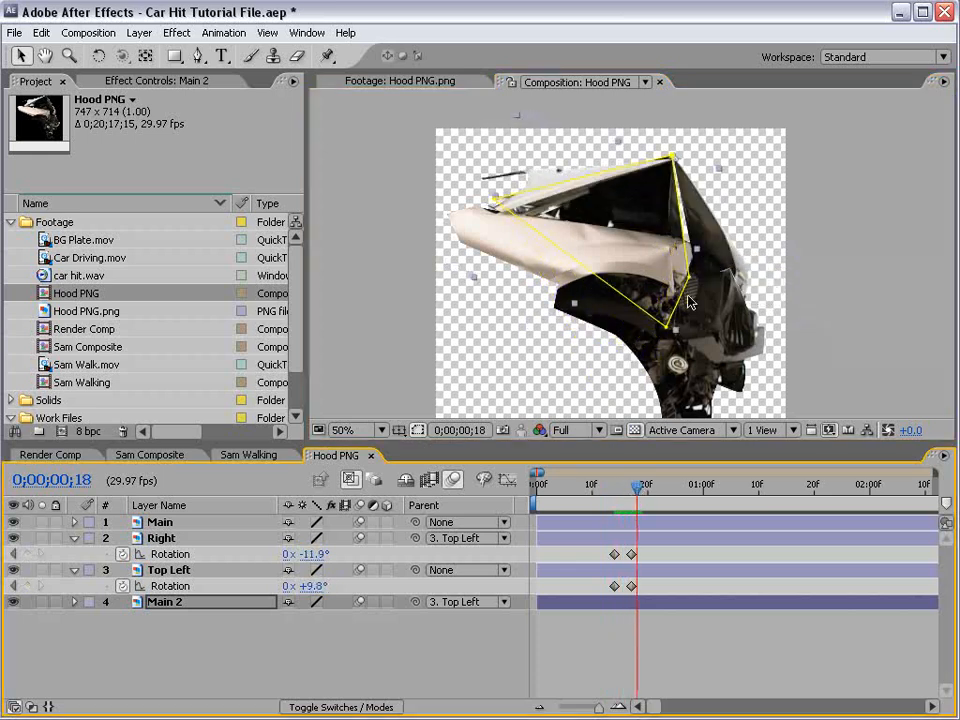
pyautogui.click(717, 225)
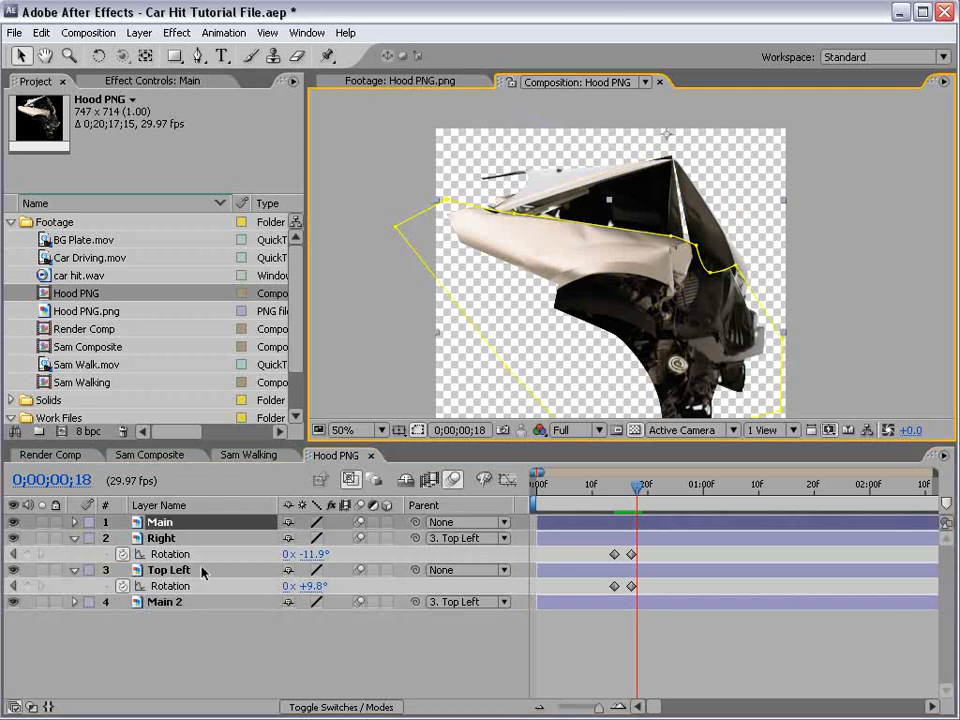
pyautogui.click(173, 539)
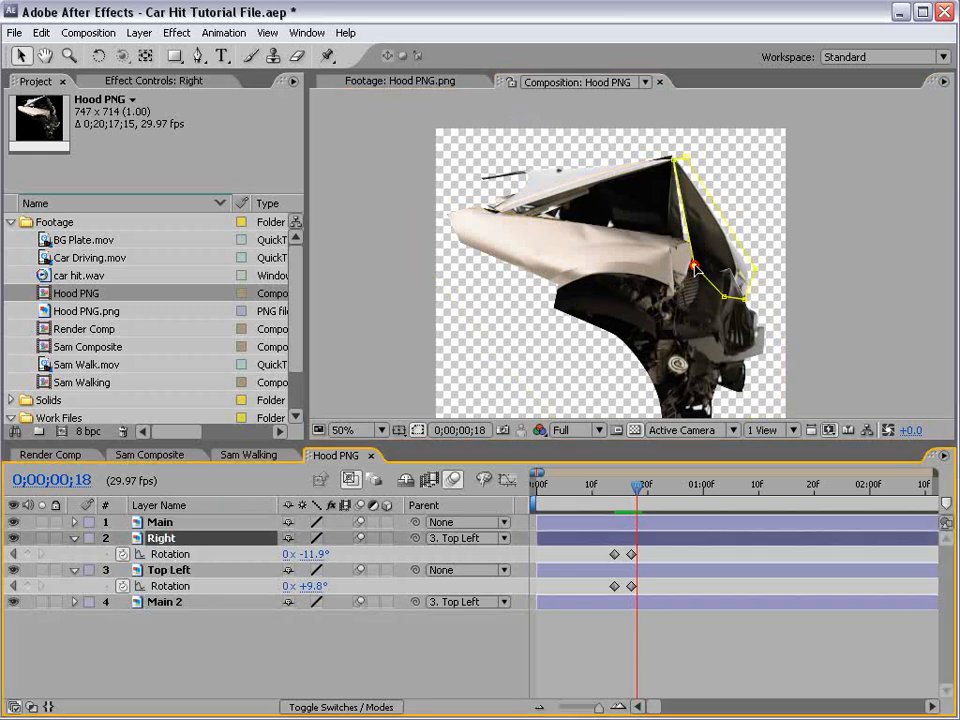
# Step: Turn off the transparency grid and check the hood crumple between 0;00;00;13 and 0;00;00;15
pyautogui.moveTo(606, 486)
pyautogui.mouseDown()
pyautogui.moveTo(632, 495)
pyautogui.moveTo(610, 503)
pyautogui.mouseUp()
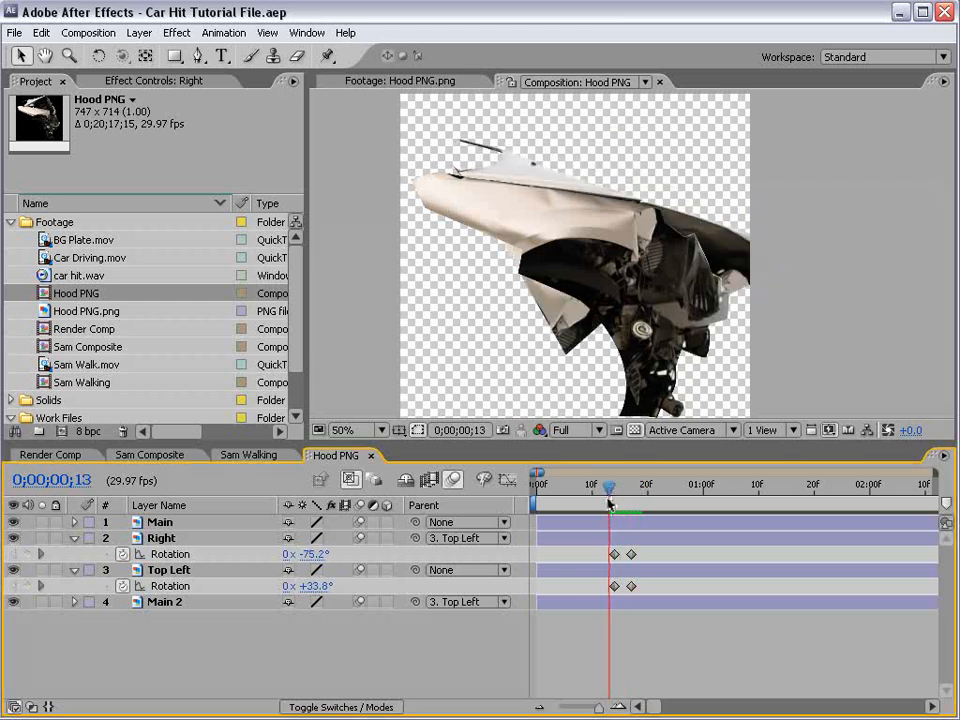
pyautogui.click(637, 431)
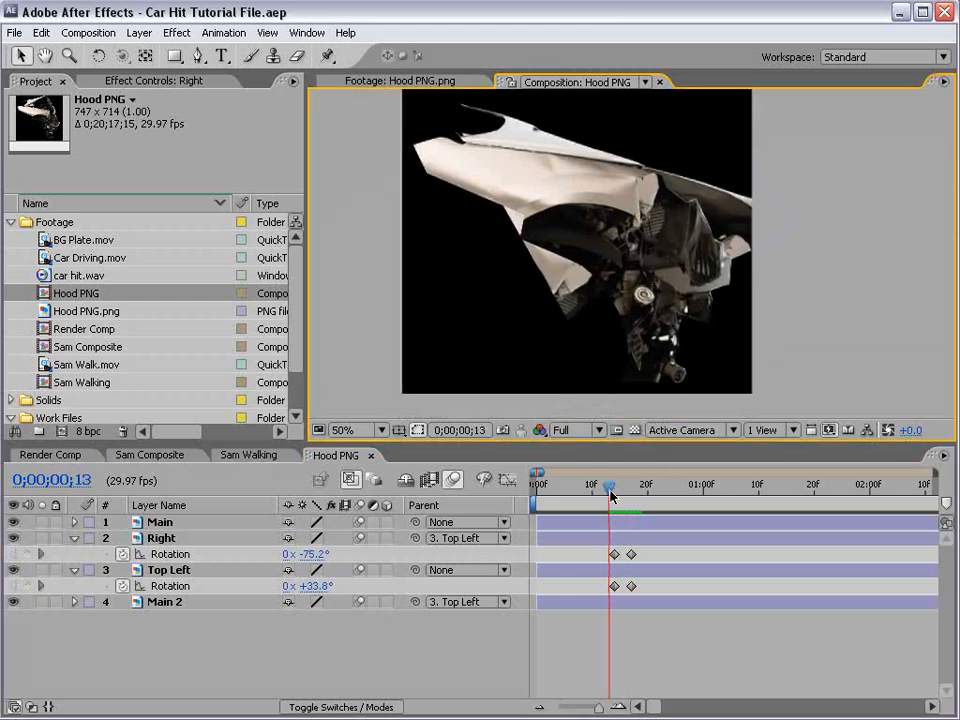
pyautogui.moveTo(611, 494)
pyautogui.mouseDown()
pyautogui.moveTo(636, 501)
pyautogui.moveTo(598, 512)
pyautogui.moveTo(621, 494)
pyautogui.mouseUp()
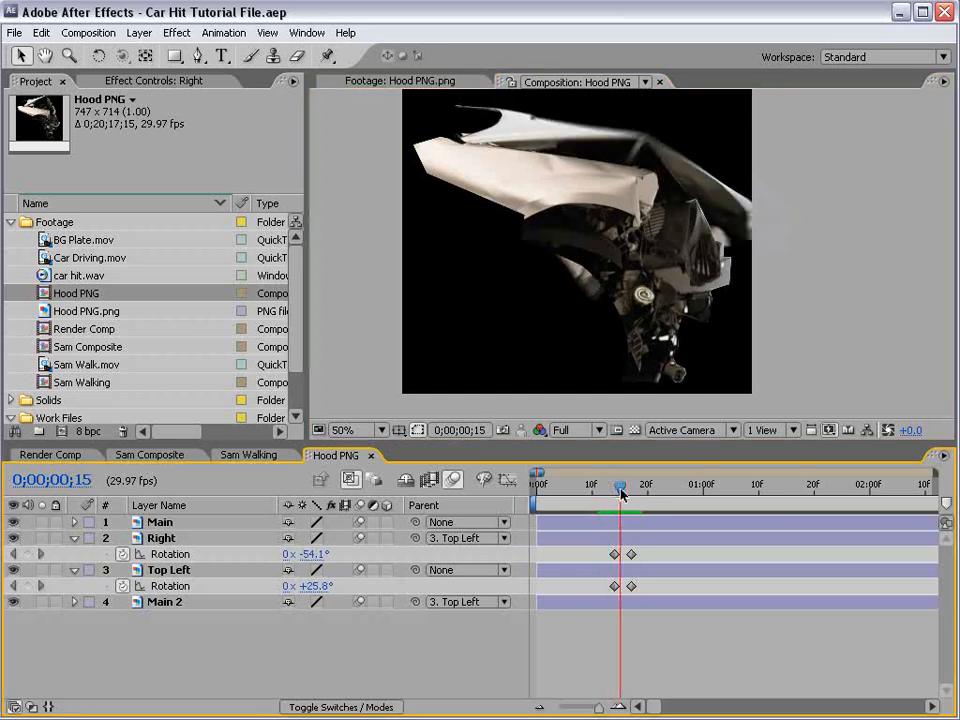
# Step: Close the Hood PNG composition and add Hood PNG to Render Comp as the topmost layer
pyautogui.click(371, 456)
pyautogui.press('h')
pyautogui.moveTo(504, 270); pyautogui.dragTo(604, 270)
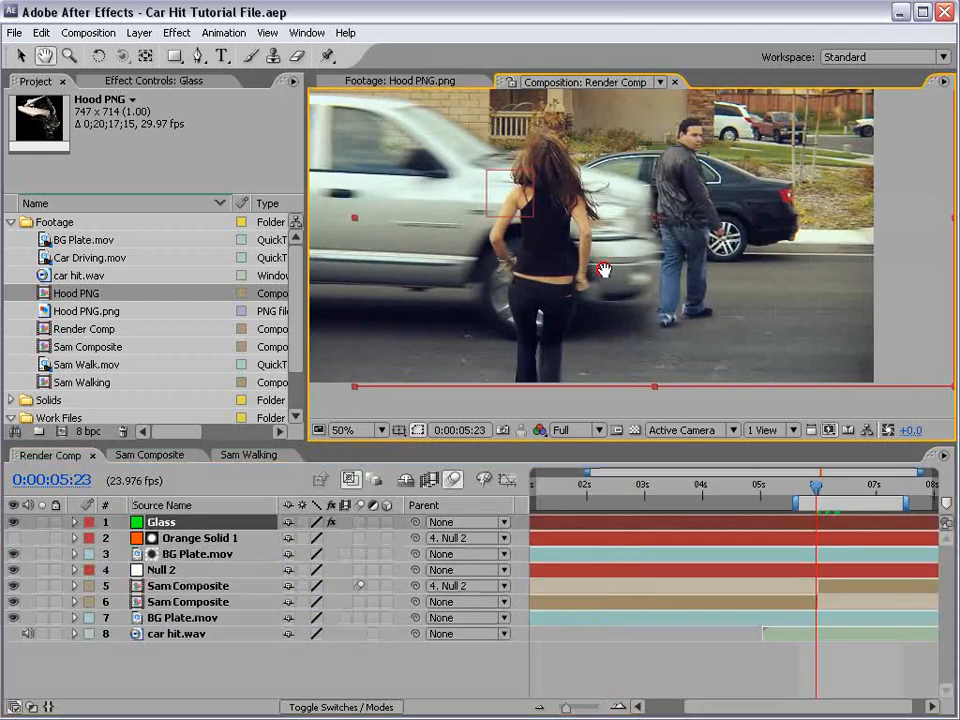
pyautogui.press('v')
pyautogui.moveTo(60, 293); pyautogui.dragTo(658, 262)
# Step: Scale down the Hood PNG layer and position it over the front end of the blurred truck
pyautogui.scroll(-2, 658, 262)
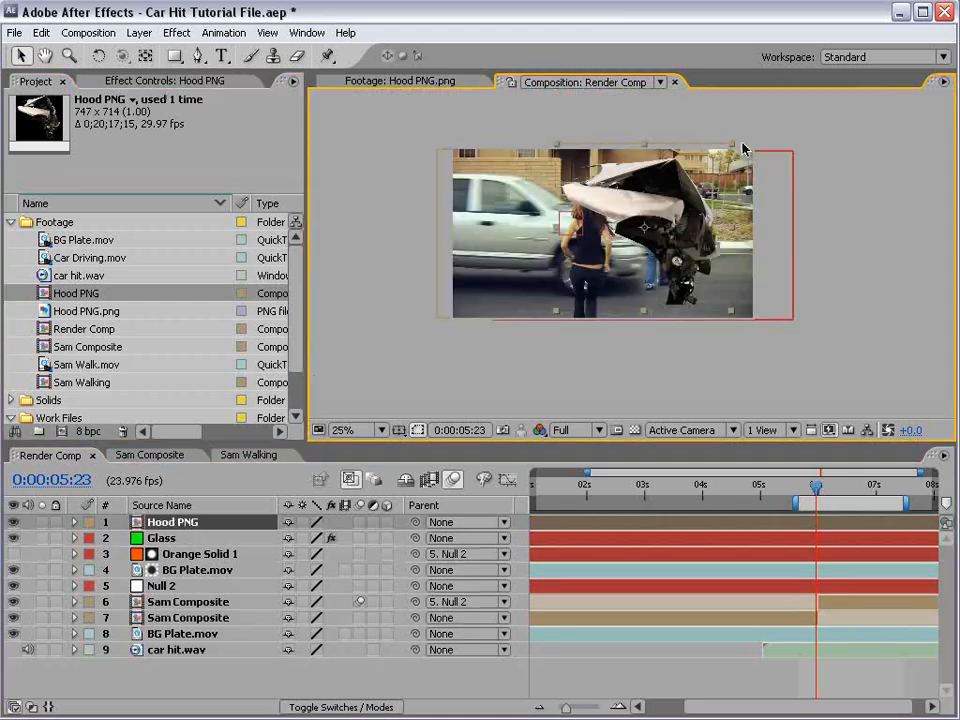
pyautogui.moveTo(733, 147); pyautogui.dragTo(673, 200)
pyautogui.scroll(2, 662, 270)
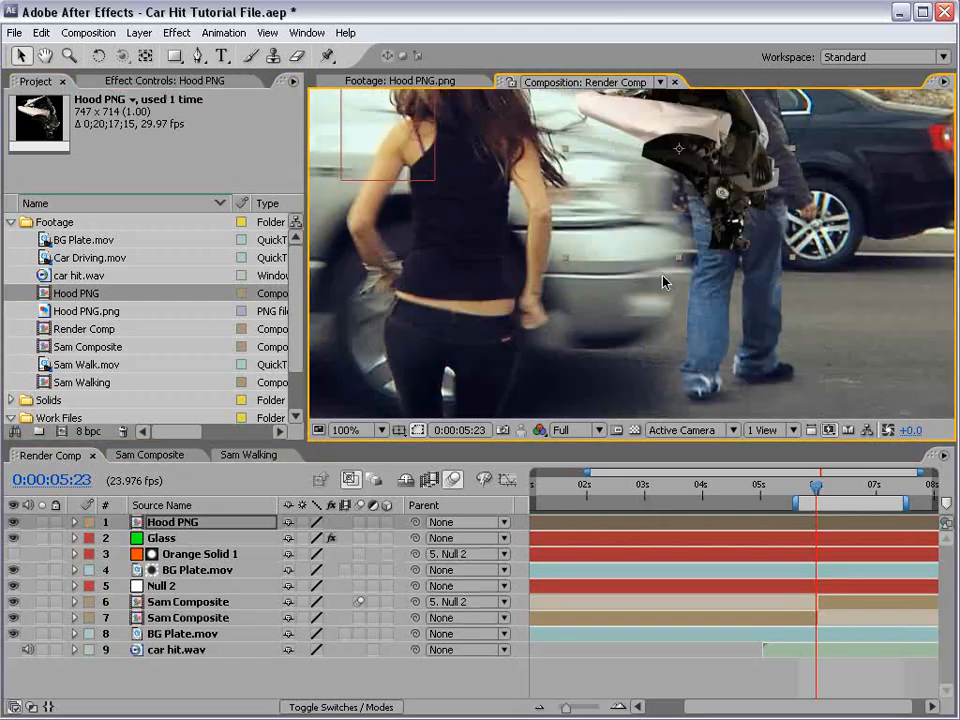
pyautogui.press('h')
pyautogui.moveTo(769, 129); pyautogui.dragTo(770, 305)
pyautogui.press('v')
pyautogui.moveTo(705, 283); pyautogui.dragTo(646, 290)
pyautogui.press('h')
pyautogui.moveTo(704, 306); pyautogui.dragTo(708, 189)
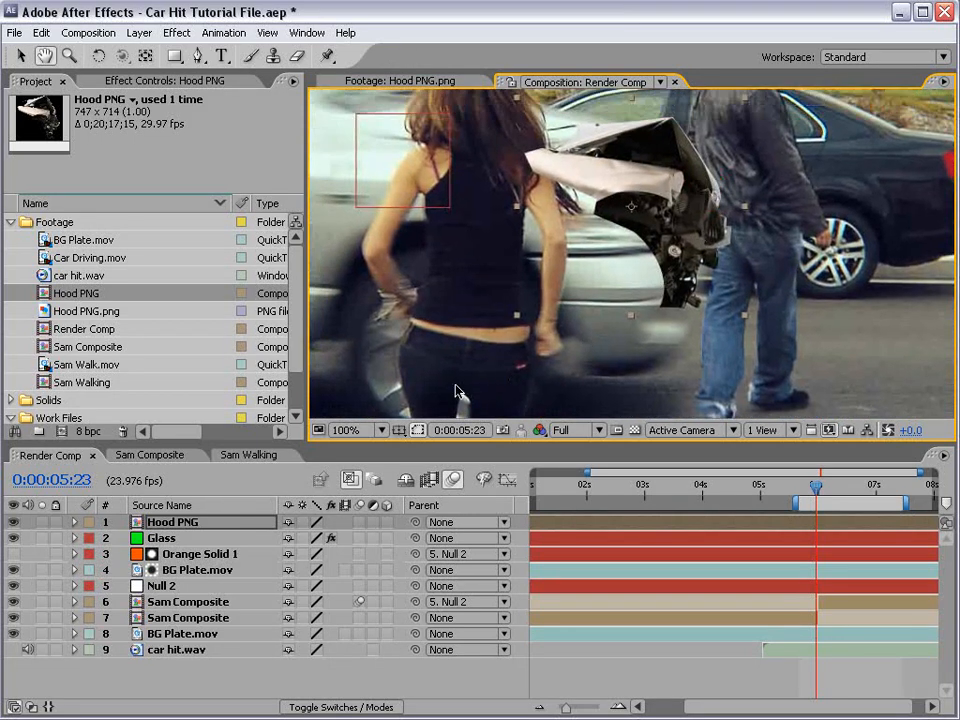
# Step: Parent the Hood PNG layer to Null 2 and enable motion blur on Hood PNG
pyautogui.press('v')
pyautogui.moveTo(416, 523); pyautogui.dragTo(164, 586)
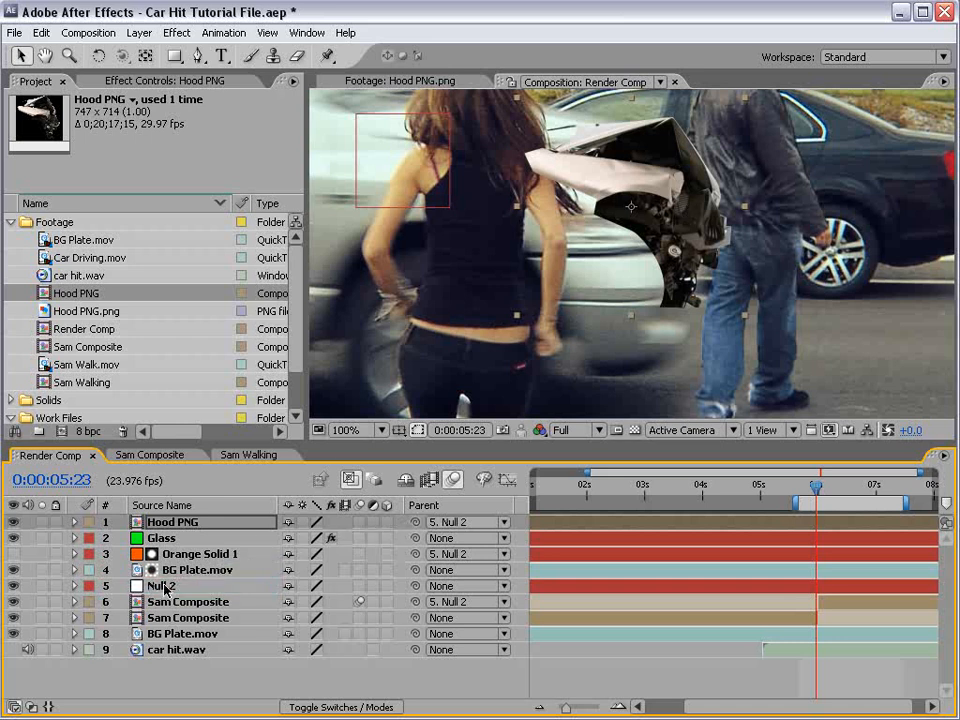
pyautogui.click(164, 586)
pyautogui.scroll(1, 561, 328)
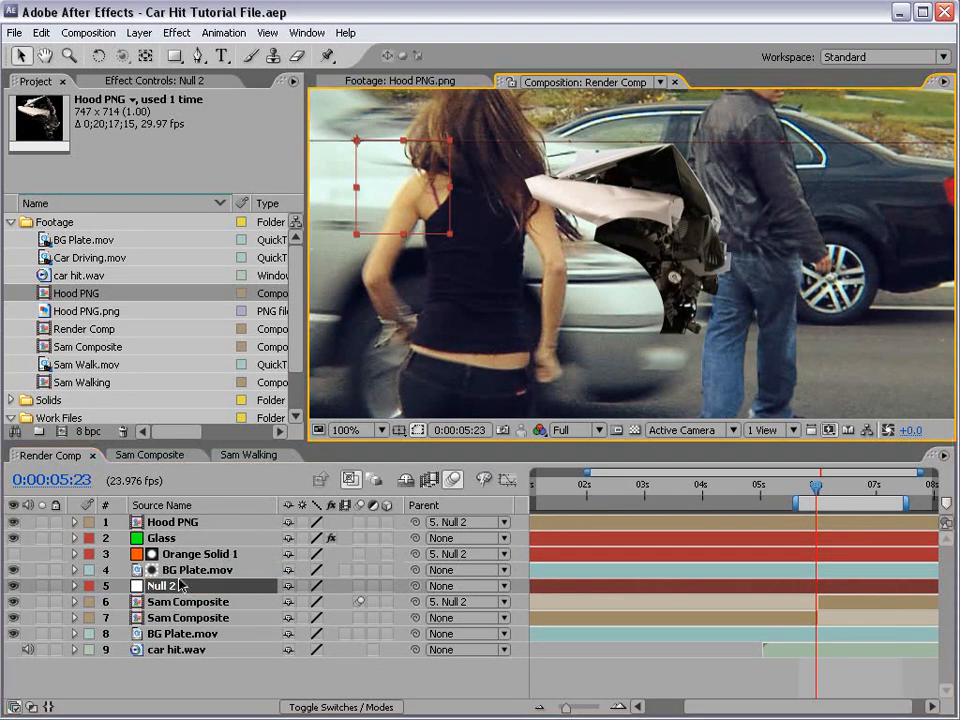
pyautogui.click(186, 522)
pyautogui.click(359, 522)
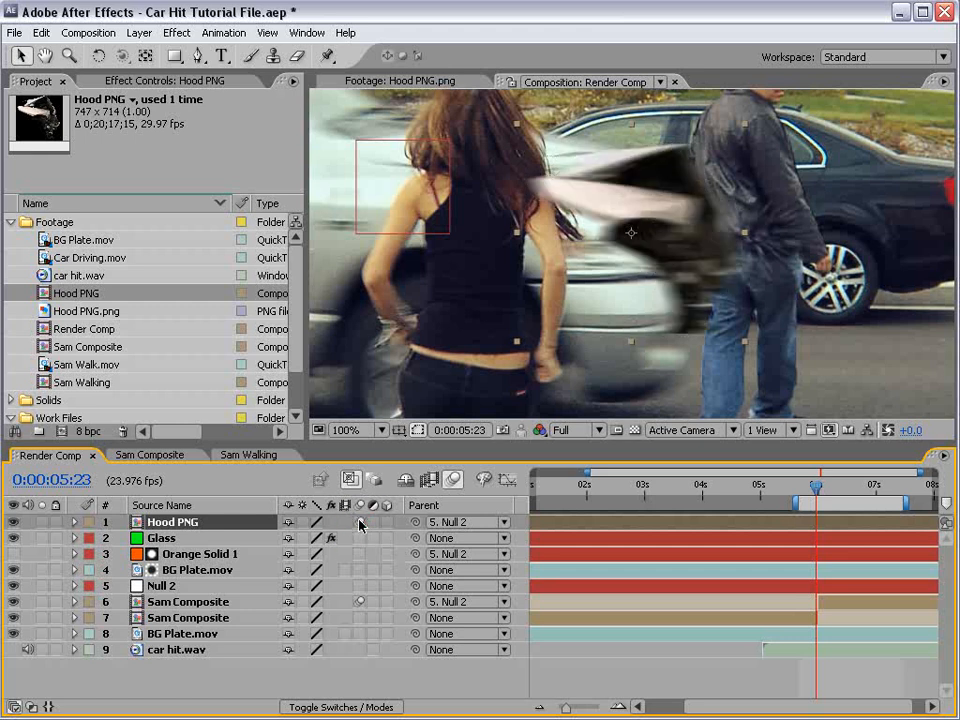
# Step: Apply the Curves effect to Hood PNG and lower the shadows of the Red channel
pyautogui.click(177, 32)
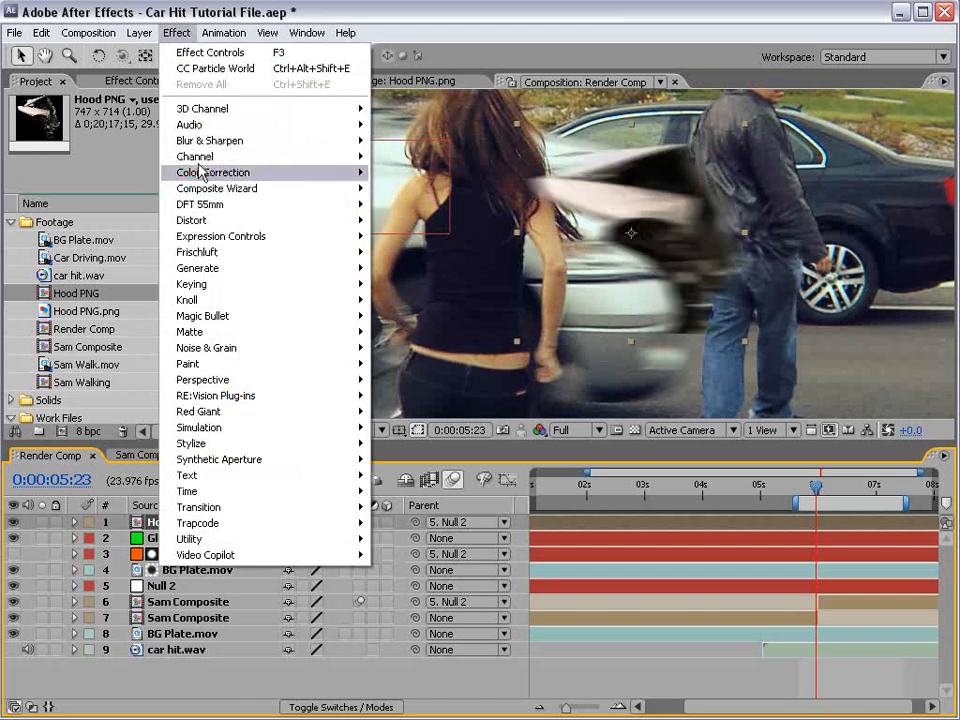
pyautogui.moveTo(348, 178)
pyautogui.click(400, 411)
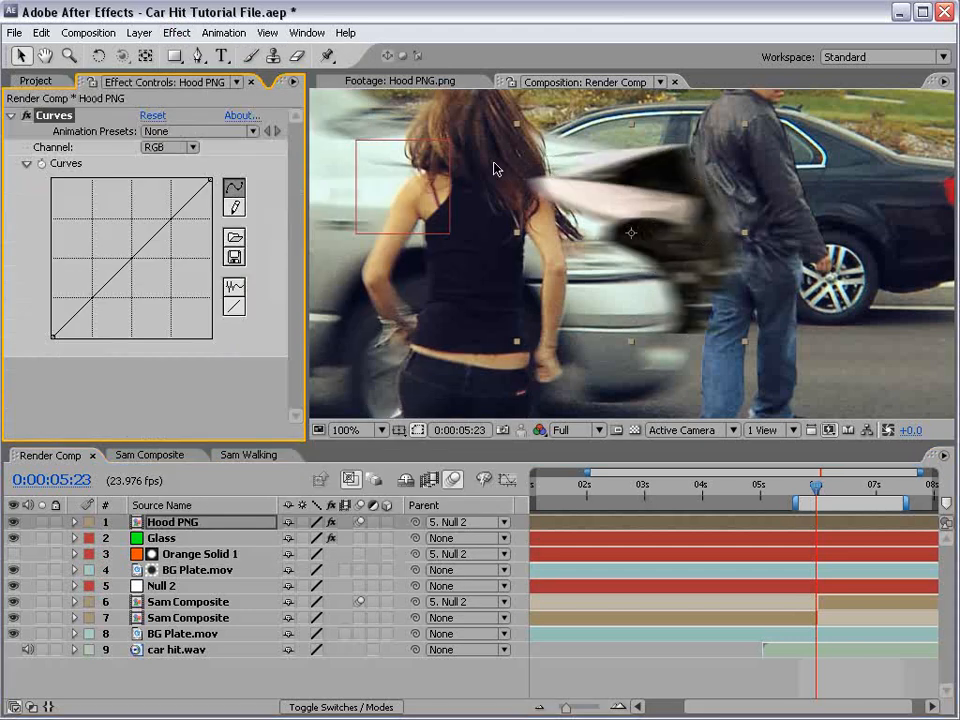
pyautogui.click(165, 147)
pyautogui.click(167, 166)
pyautogui.moveTo(67, 324); pyautogui.dragTo(75, 326)
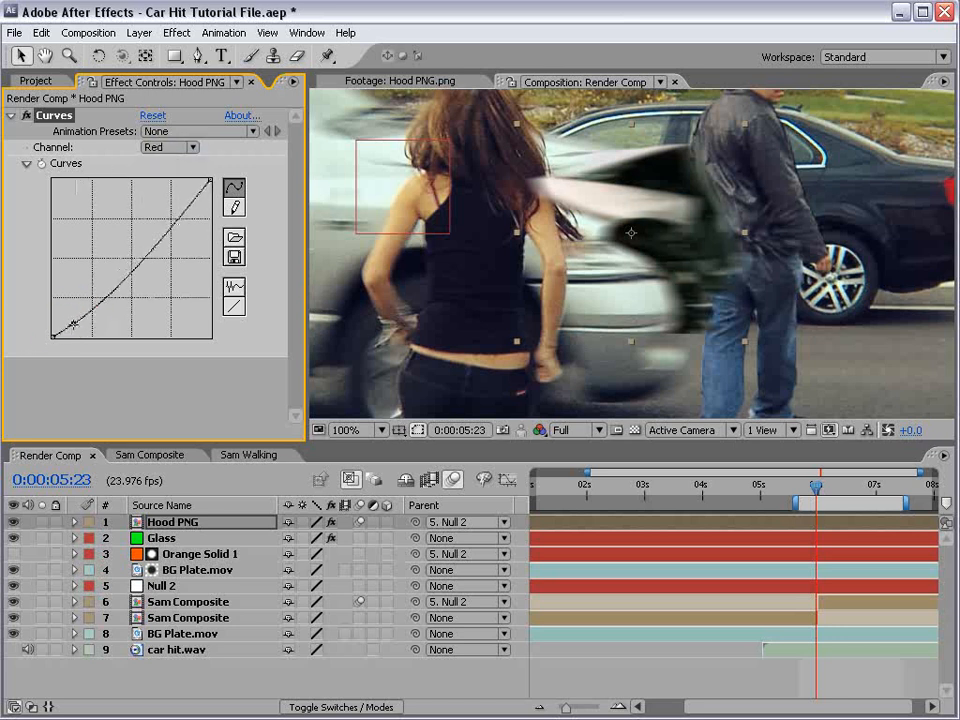
# Step: In the hood's Curves, raise the Blue channel's black point and the Green channel's midtones
pyautogui.click(167, 147)
pyautogui.click(158, 178)
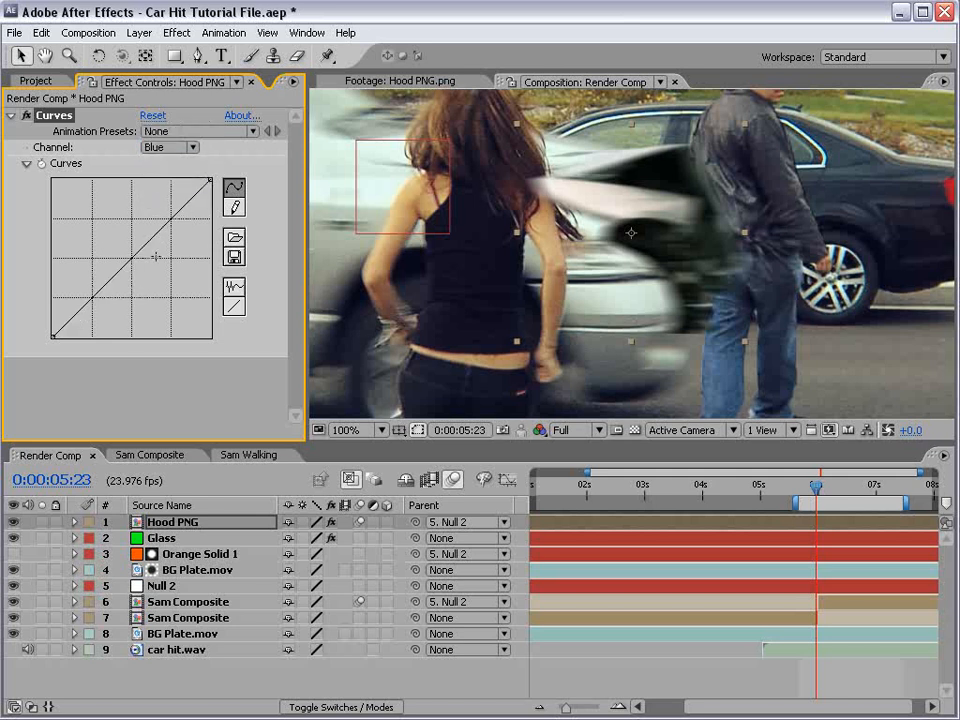
pyautogui.click(139, 243)
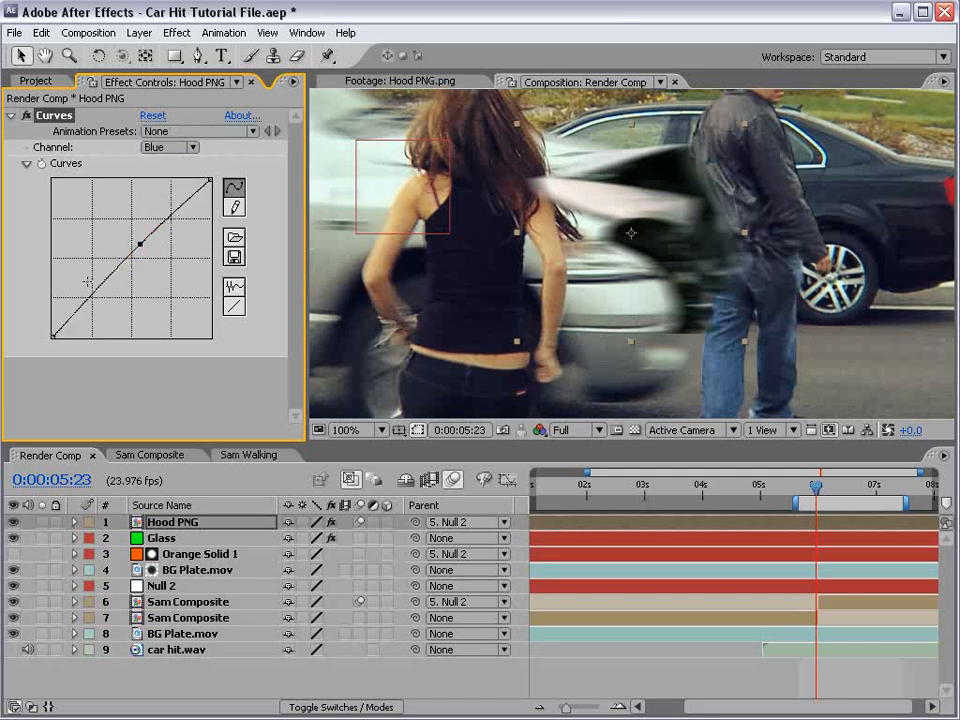
pyautogui.moveTo(51, 337); pyautogui.dragTo(52, 326)
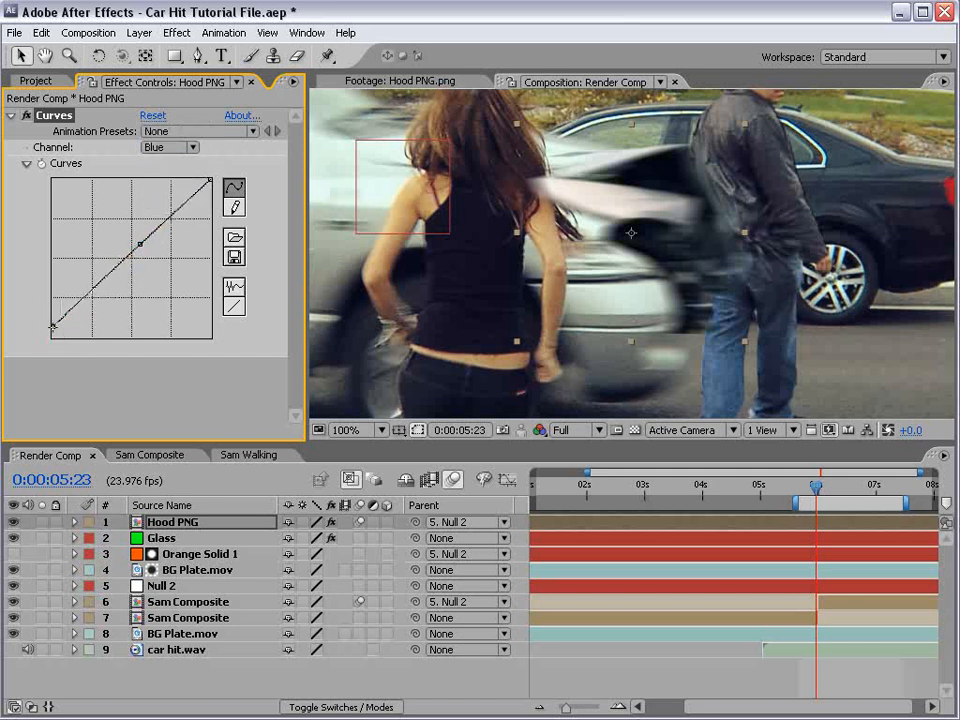
pyautogui.click(167, 147)
pyautogui.click(171, 131)
pyautogui.moveTo(127, 265); pyautogui.dragTo(121, 260)
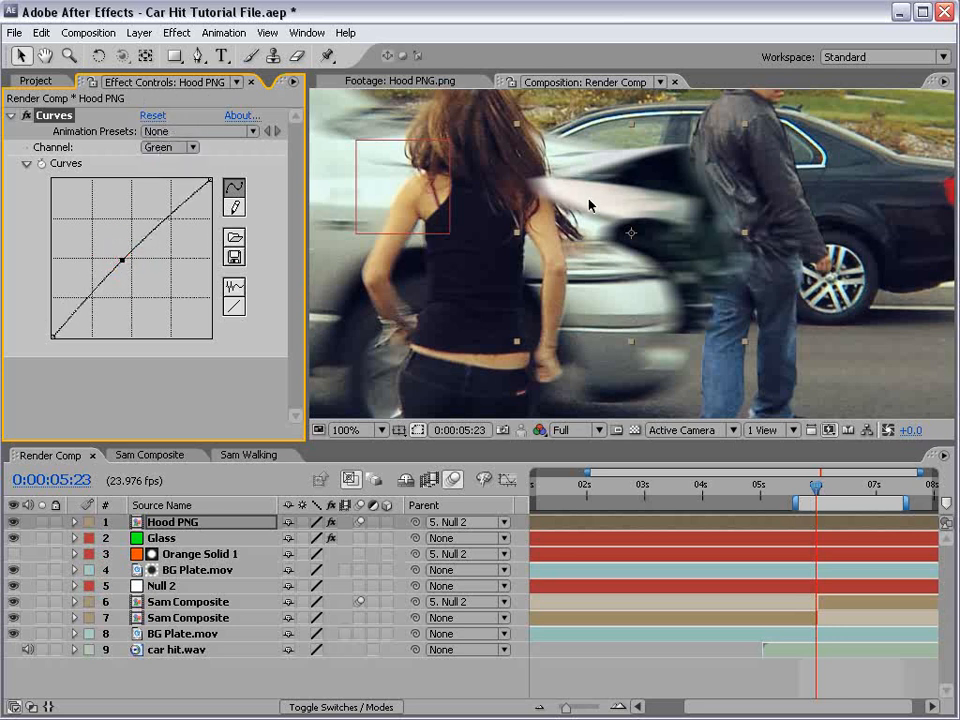
# Step: Lower the highlights of the Red channel in the hood's Curves to match the truck's colour
pyautogui.click(180, 147)
pyautogui.click(168, 131)
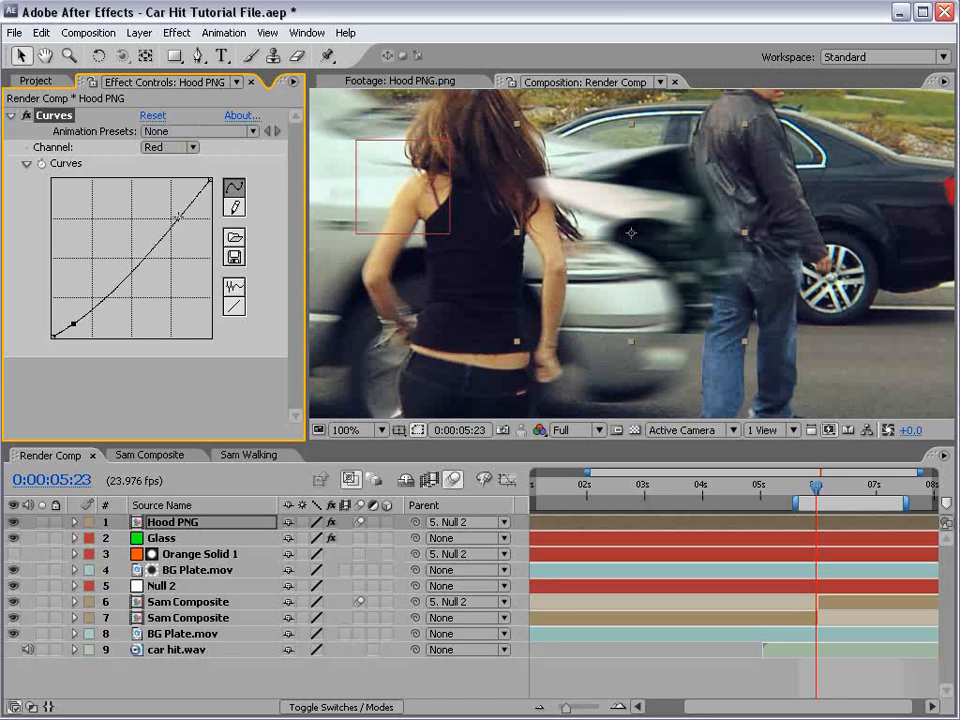
pyautogui.moveTo(178, 216); pyautogui.dragTo(180, 218)
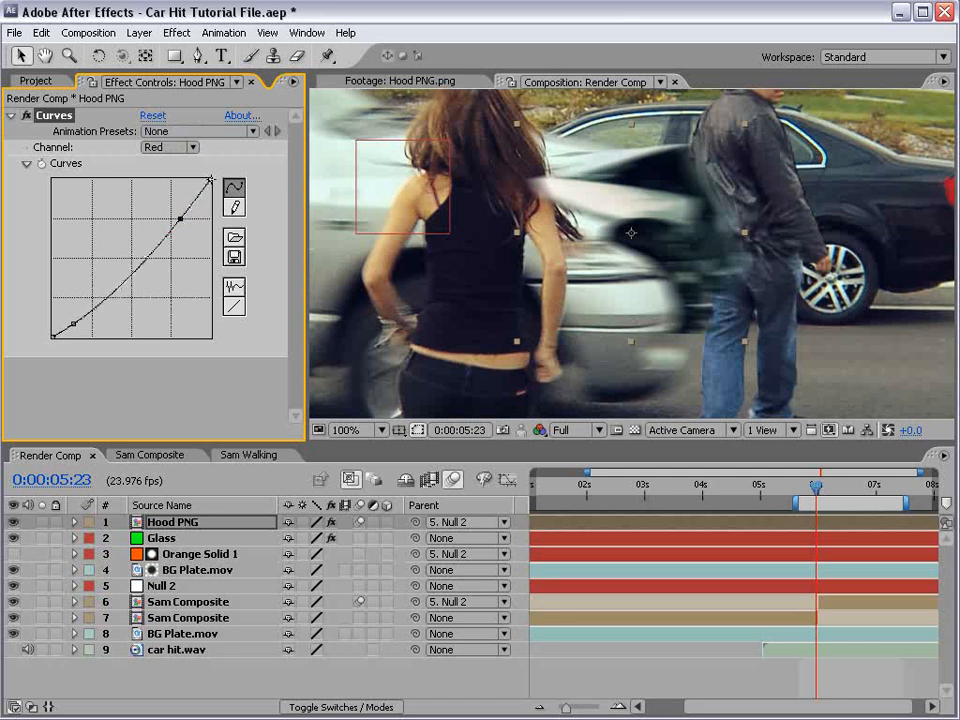
pyautogui.moveTo(210, 179); pyautogui.dragTo(183, 219)
# Step: Shift the Hood PNG layer in time so it starts at about 0:00:05:12 and its crumple coincides with the impact
pyautogui.press('space')
pyautogui.moveTo(638, 188); pyautogui.dragTo(704, 250)
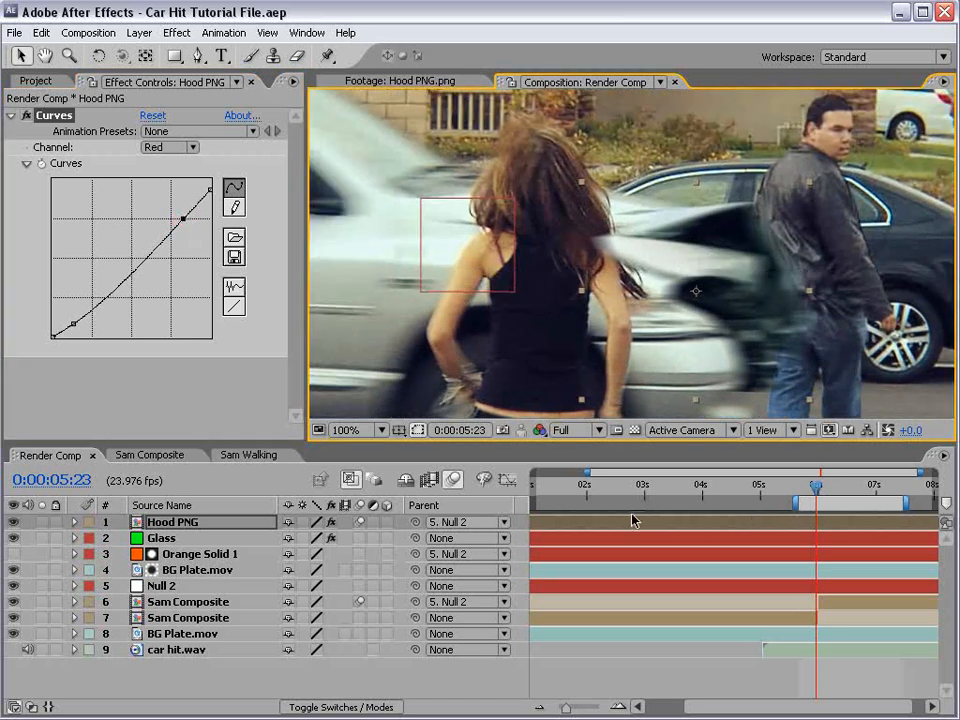
pyautogui.moveTo(633, 519); pyautogui.dragTo(842, 542)
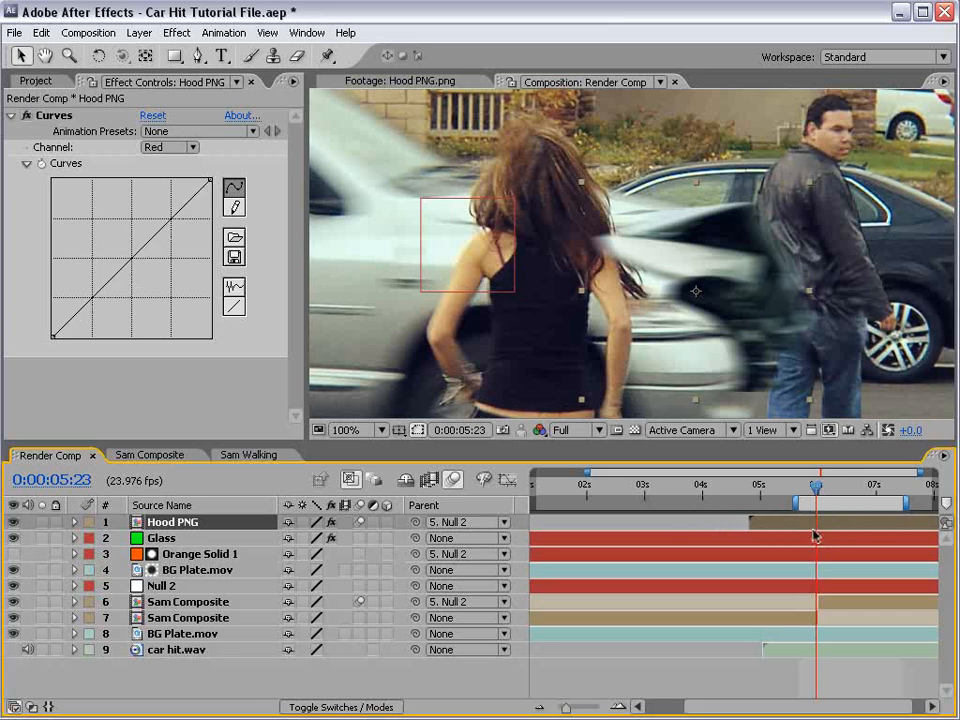
pyautogui.moveTo(773, 529); pyautogui.dragTo(822, 527)
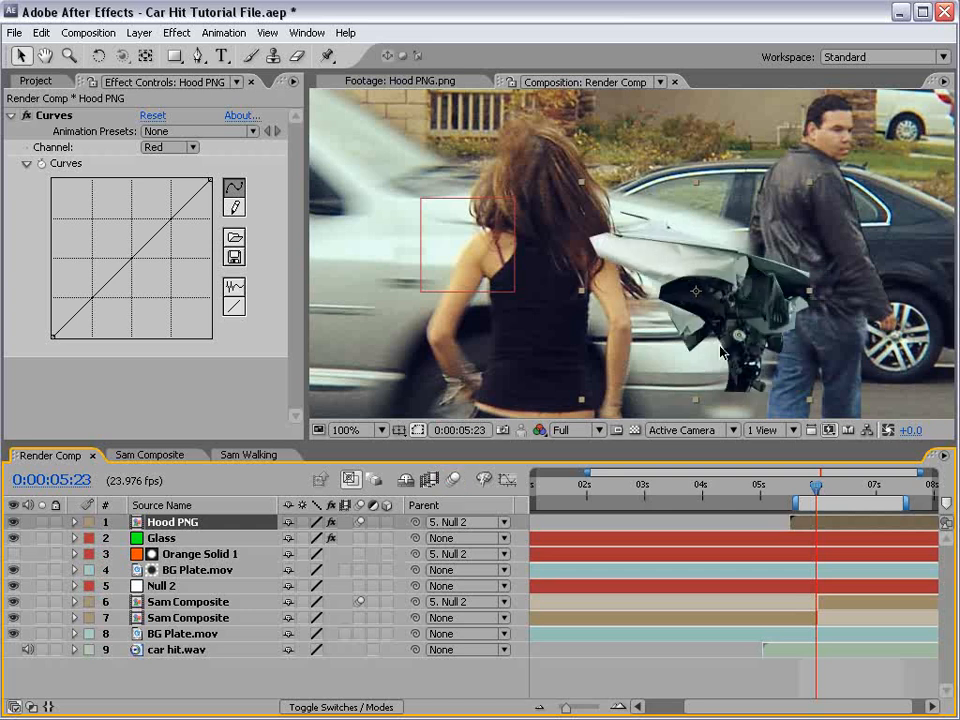
# Step: Resize and reposition the Hood PNG layer to fit the truck's front fender, aligning it at 0:00:06:01
pyautogui.click(763, 322)
pyautogui.moveTo(763, 322)
pyautogui.mouseDown()
pyautogui.moveTo(807, 281)
pyautogui.moveTo(854, 336)
pyautogui.moveTo(850, 404)
pyautogui.moveTo(773, 333)
pyautogui.mouseUp()
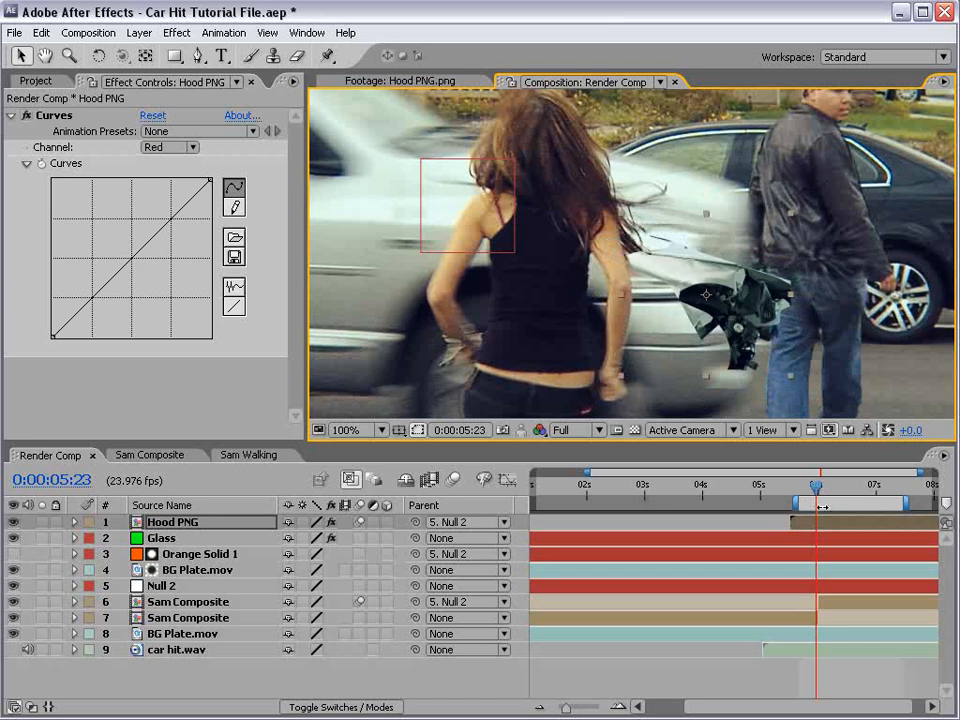
pyautogui.moveTo(817, 486); pyautogui.dragTo(821, 487)
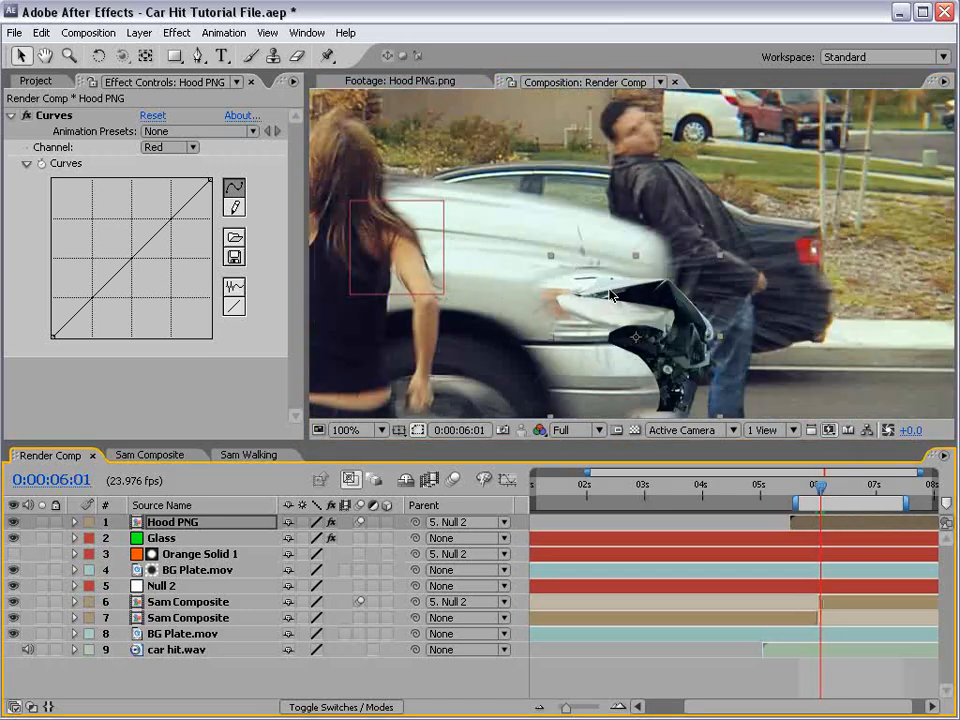
pyautogui.moveTo(650, 331); pyautogui.dragTo(627, 275)
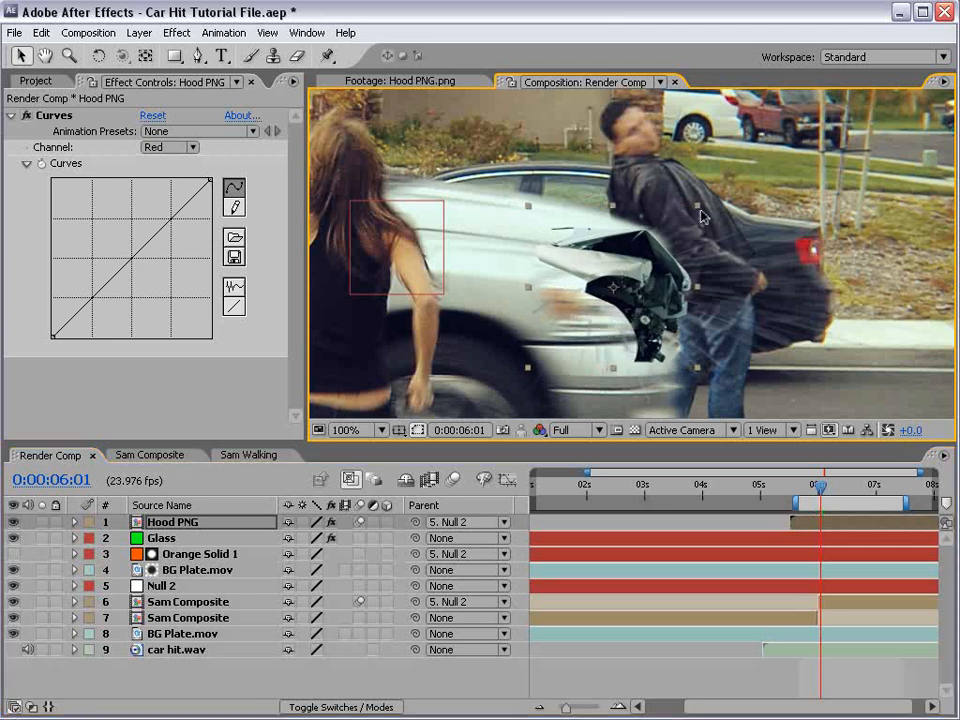
pyautogui.moveTo(698, 207); pyautogui.dragTo(704, 200)
pyautogui.moveTo(622, 270); pyautogui.dragTo(618, 276)
# Step: Trim the start of the Hood PNG layer to 0:00:05:23 and advance to 0:00:06:01 to check the impact
pyautogui.moveTo(820, 487)
pyautogui.mouseDown()
pyautogui.moveTo(808, 490)
pyautogui.moveTo(817, 494)
pyautogui.mouseUp()
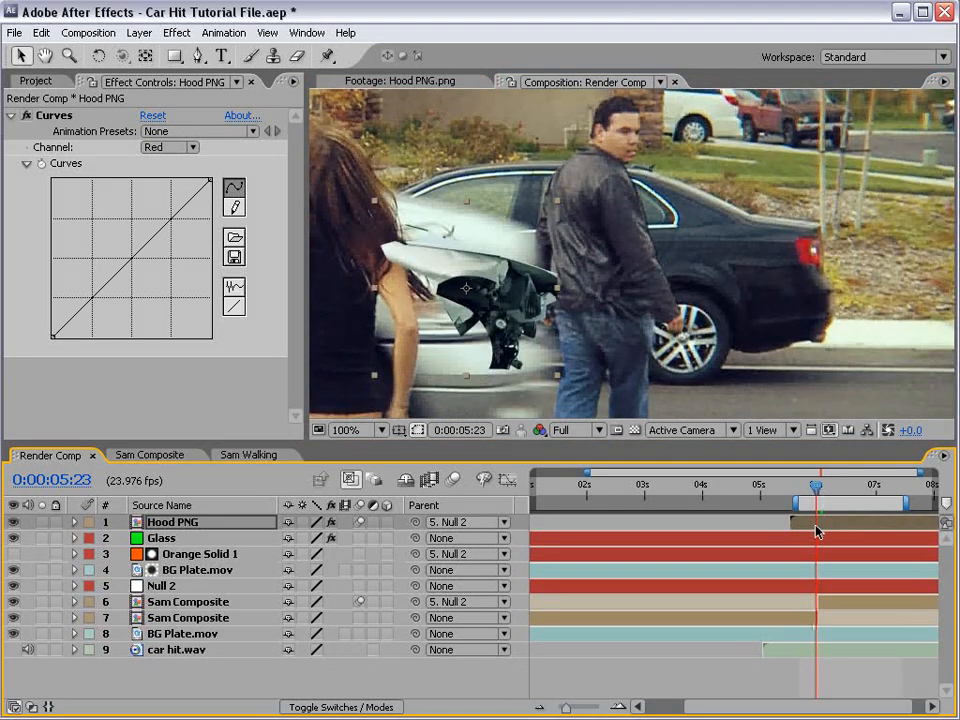
pyautogui.click(172, 522)
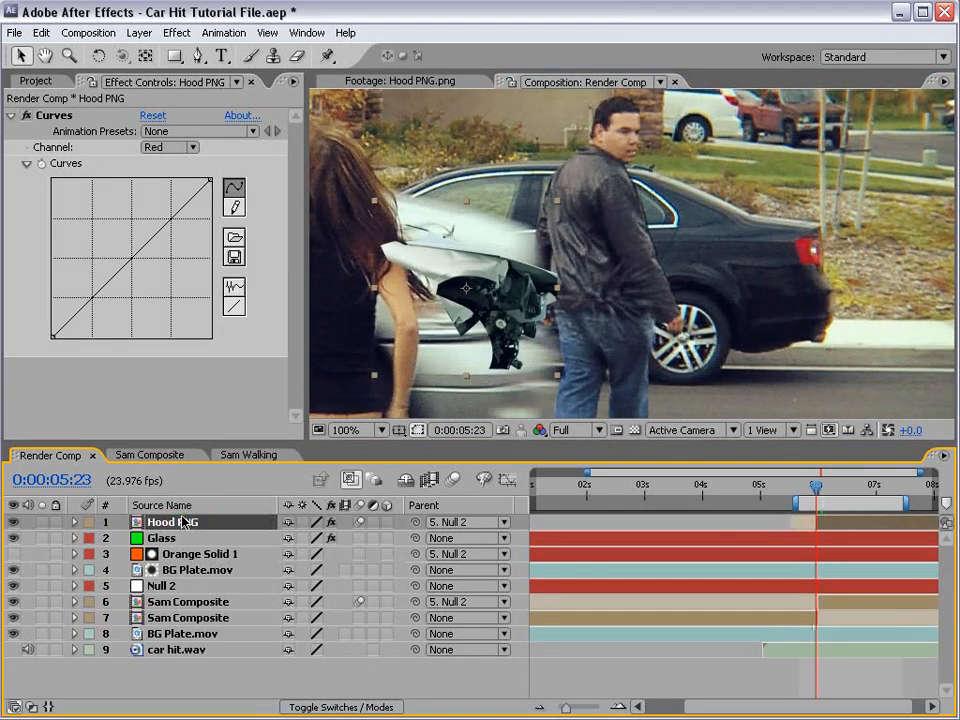
pyautogui.press('=')
pyautogui.press('space')
pyautogui.moveTo(838, 579); pyautogui.dragTo(762, 583)
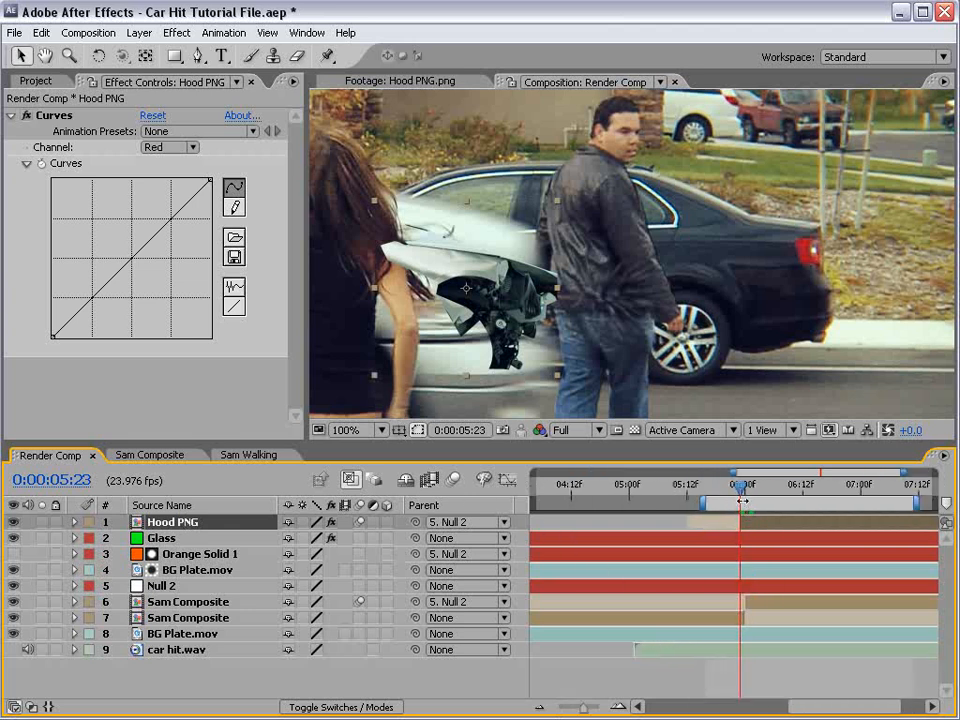
pyautogui.moveTo(740, 490); pyautogui.dragTo(742, 486)
pyautogui.press('pagedown')
pyautogui.press('pagedown')
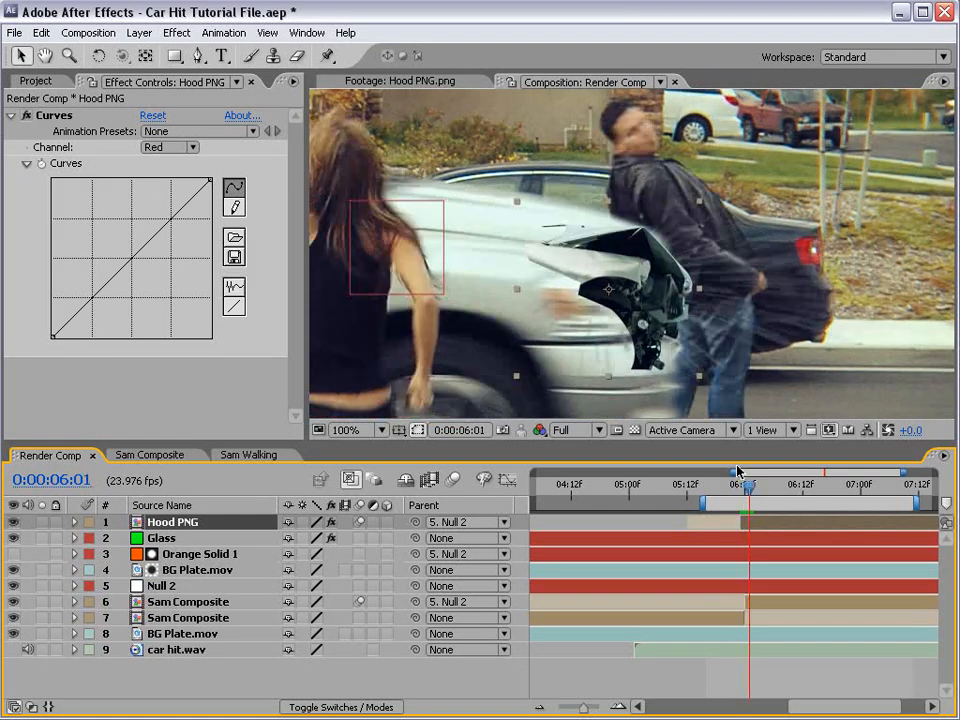
# Step: Examine the hood and impact frame by frame between 0:00:05:23 and 0:00:06:02
pyautogui.press('pagedown')
pyautogui.press('pageup')
pyautogui.press('pageup')
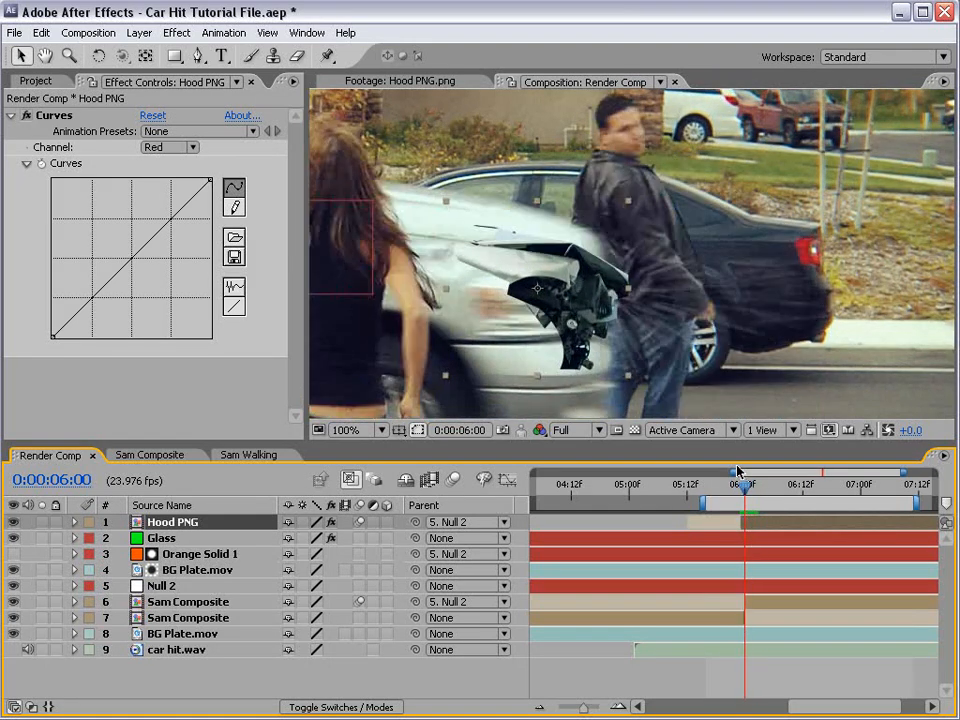
pyautogui.press('pagedown')
pyautogui.press('pagedown')
pyautogui.press('pageup')
pyautogui.press('pageup')
pyautogui.press('pagedown')
pyautogui.press('pagedown')
pyautogui.press('pageup')
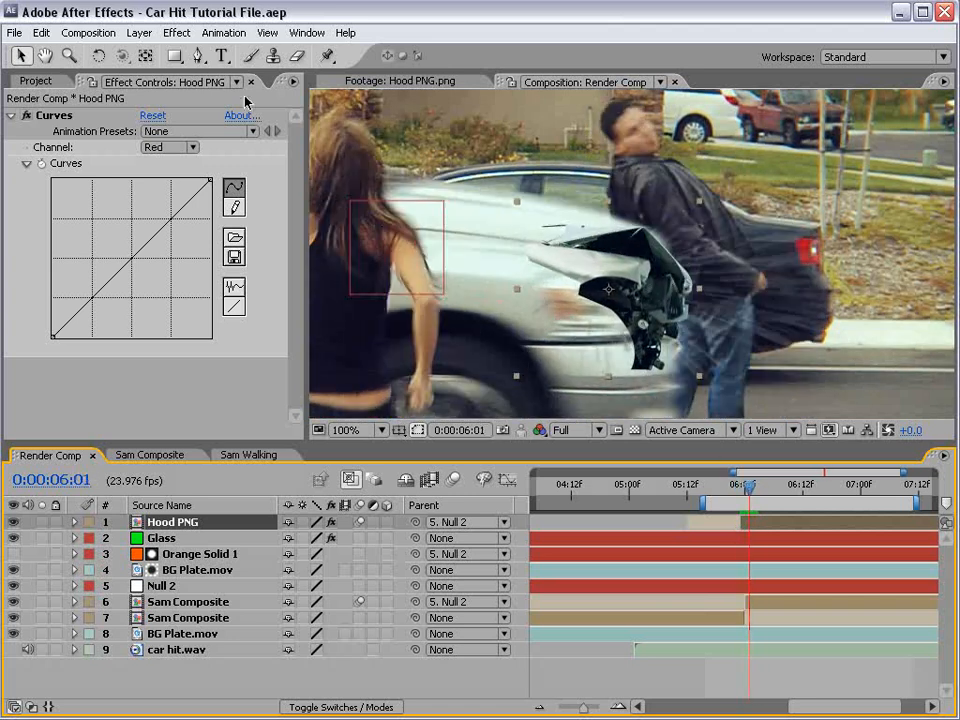
# Step: Draw a closed Pen tool mask on the Hood PNG layer, curving along the inner edge of the crumpled fender and around the truck's front side
pyautogui.click(199, 58)
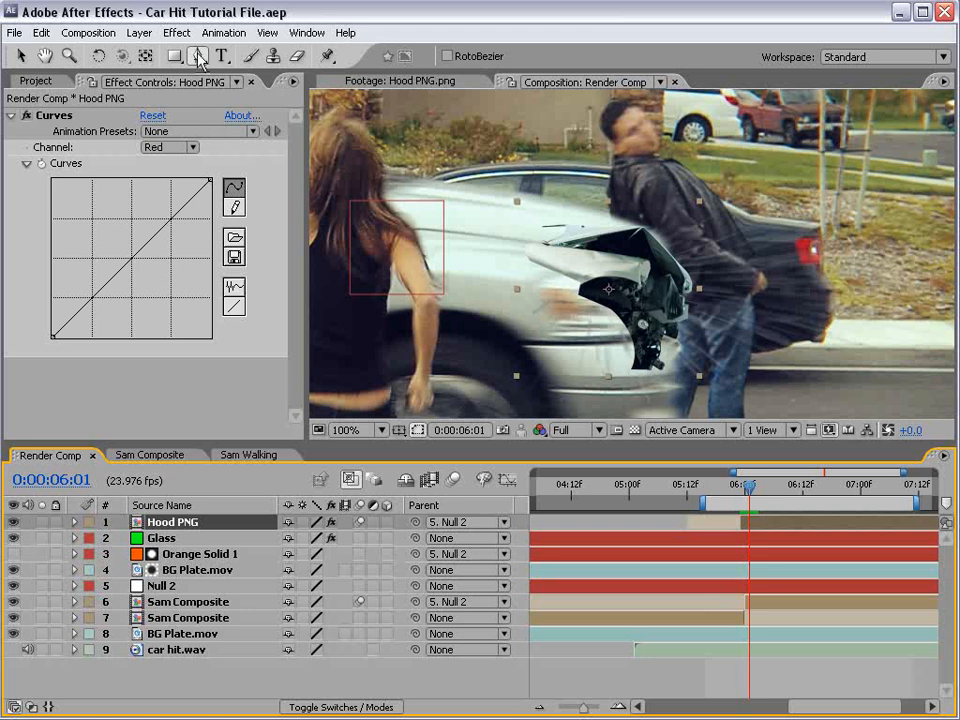
pyautogui.moveTo(723, 355); pyautogui.dragTo(729, 276)
pyautogui.click(681, 353)
pyautogui.moveTo(646, 227); pyautogui.dragTo(635, 217)
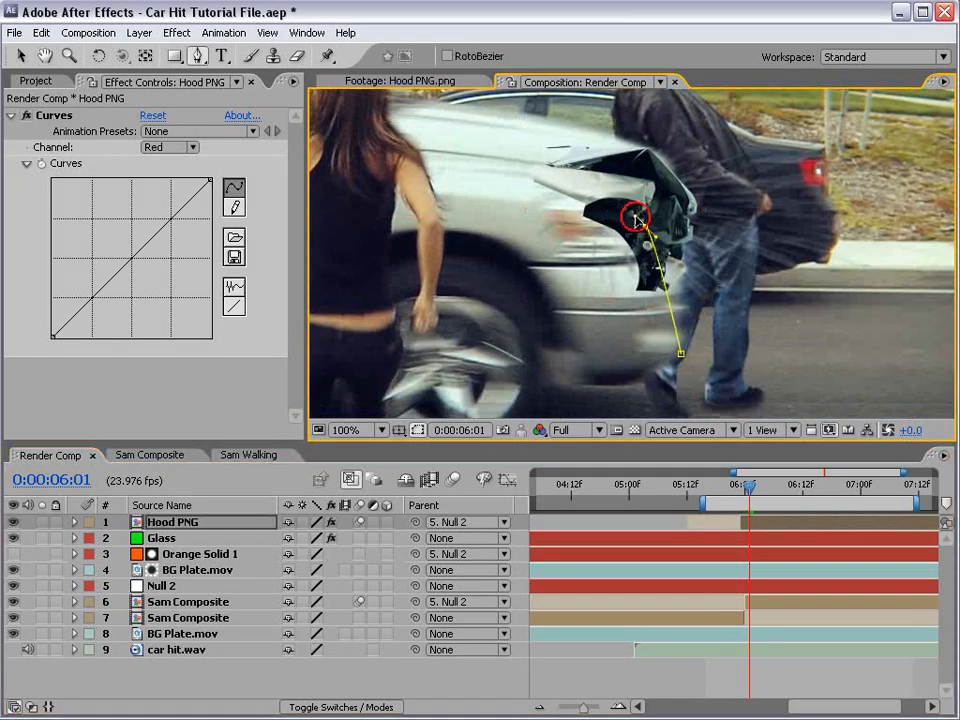
pyautogui.click(528, 148)
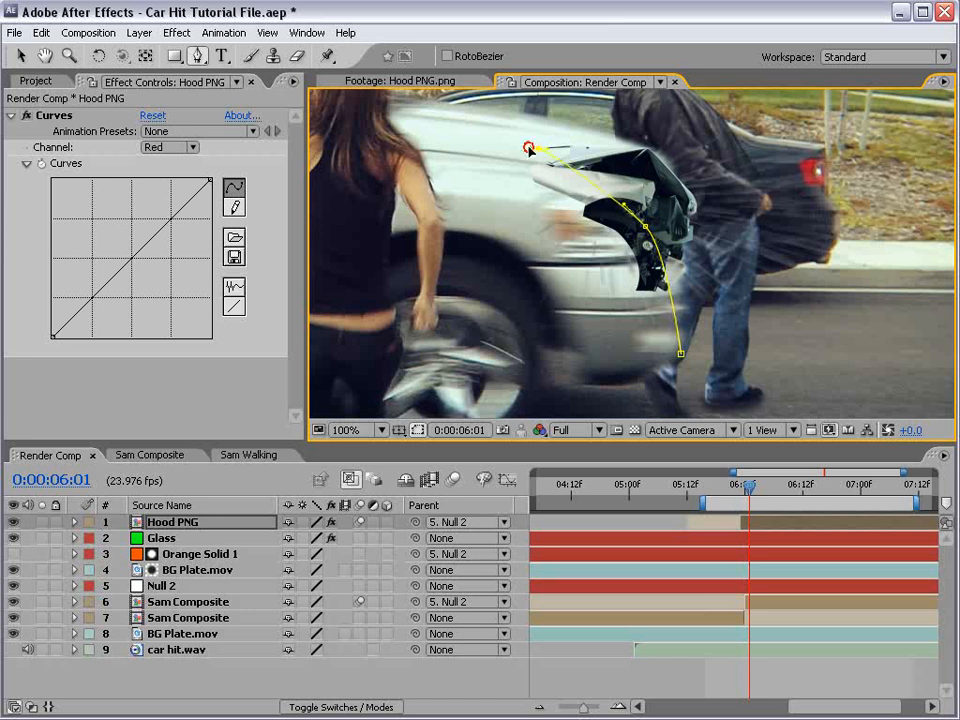
pyautogui.click(402, 158)
pyautogui.click(416, 293)
pyautogui.click(637, 390)
pyautogui.click(681, 354)
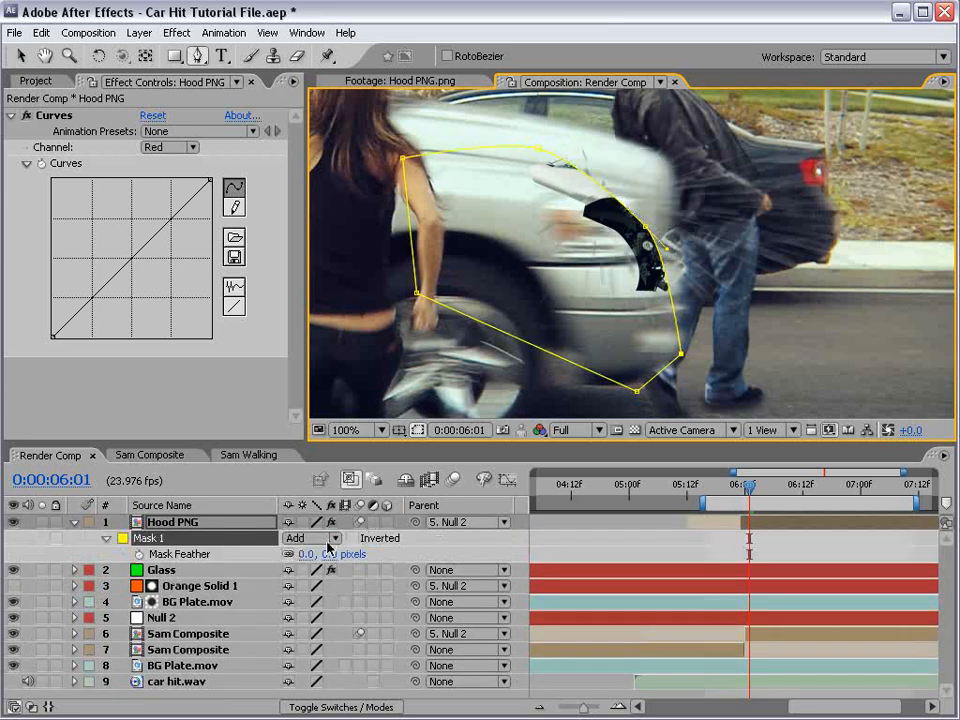
# Step: Set the hood's Mask 1 to Subtract with a feather of 84 pixels
pyautogui.moveTo(333, 553); pyautogui.dragTo(343, 550)
pyautogui.click(338, 540)
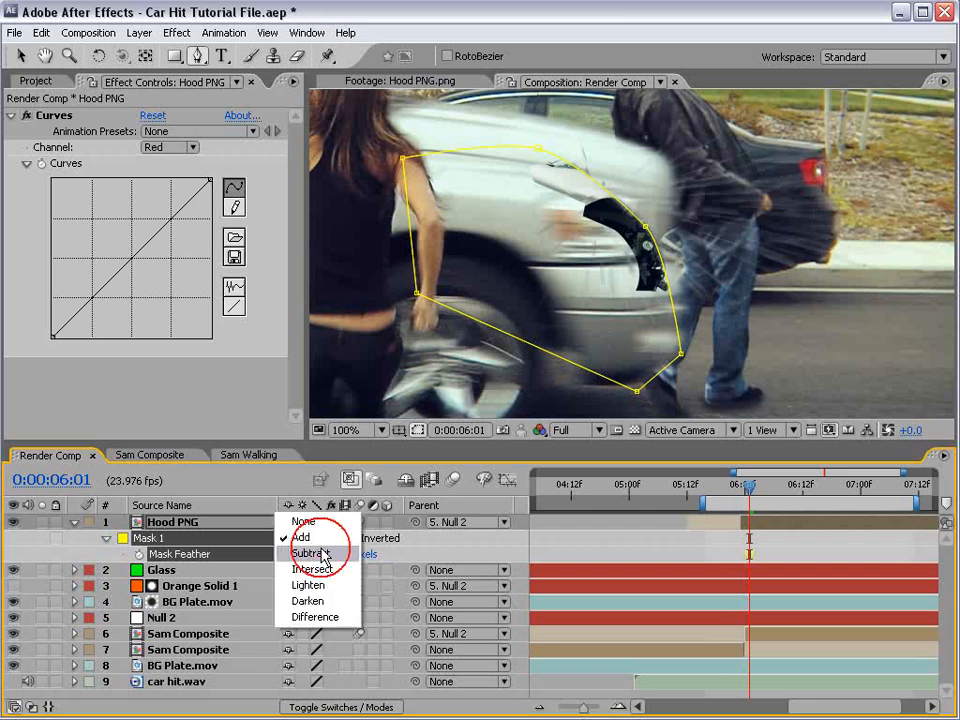
pyautogui.click(320, 553)
pyautogui.moveTo(358, 562); pyautogui.dragTo(386, 549)
pyautogui.click(664, 538)
# Step: Extend the start of the Hood PNG layer one frame earlier to 0:00:05:22
pyautogui.press('h')
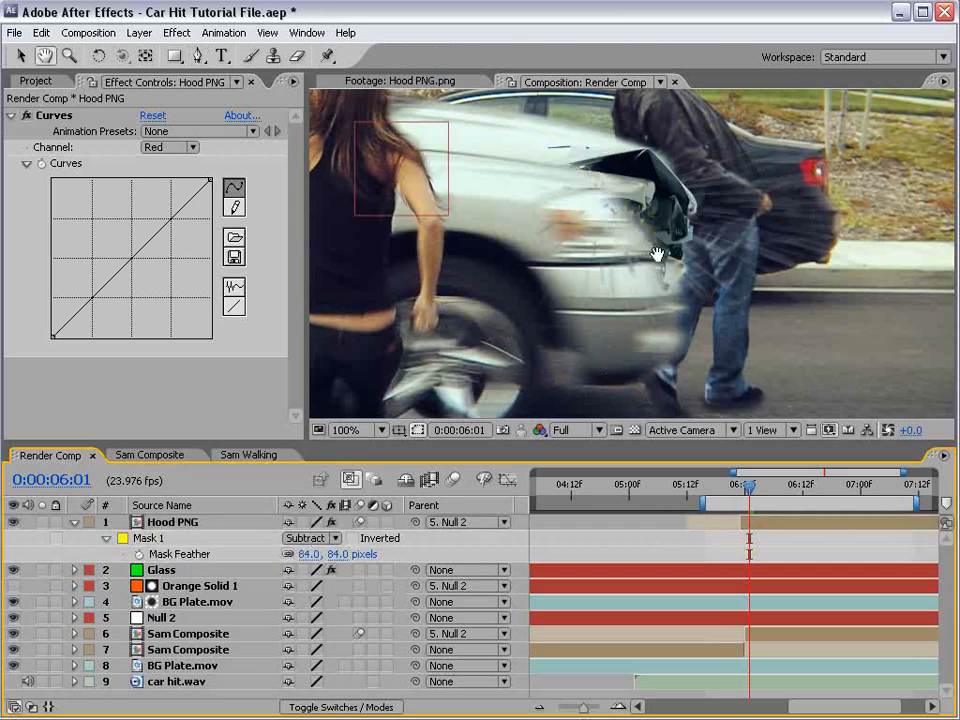
pyautogui.moveTo(644, 189); pyautogui.dragTo(644, 257)
pyautogui.press('g')
pyautogui.click(744, 490)
pyautogui.press('=')
pyautogui.press('=')
pyautogui.press('pageup')
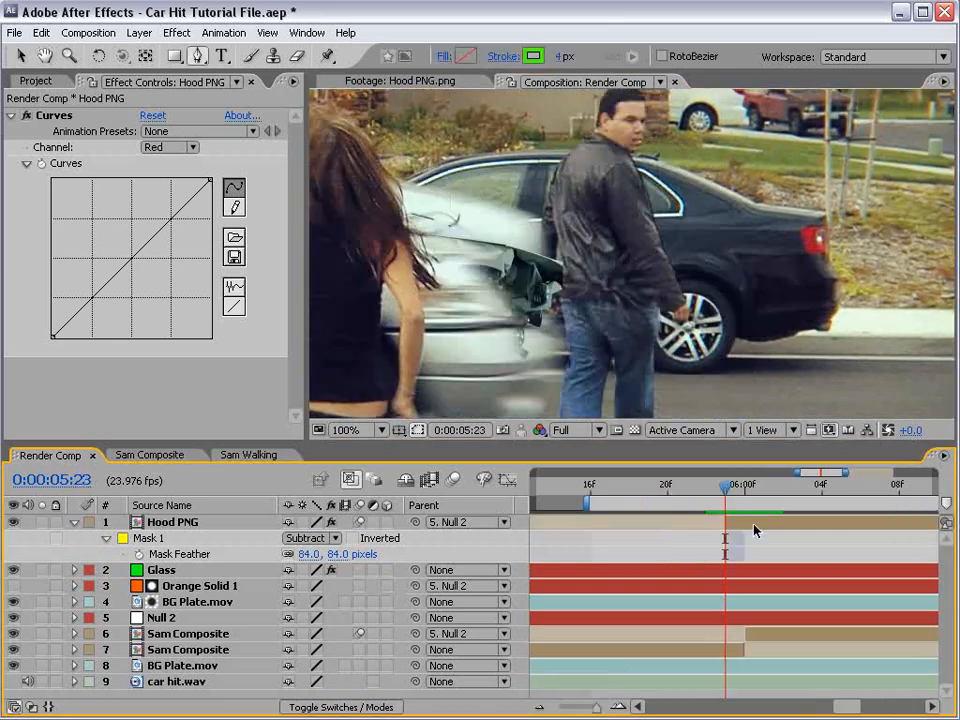
pyautogui.press('pagedown')
pyautogui.press('pageup')
pyautogui.click(712, 528)
pyautogui.press('pageup')
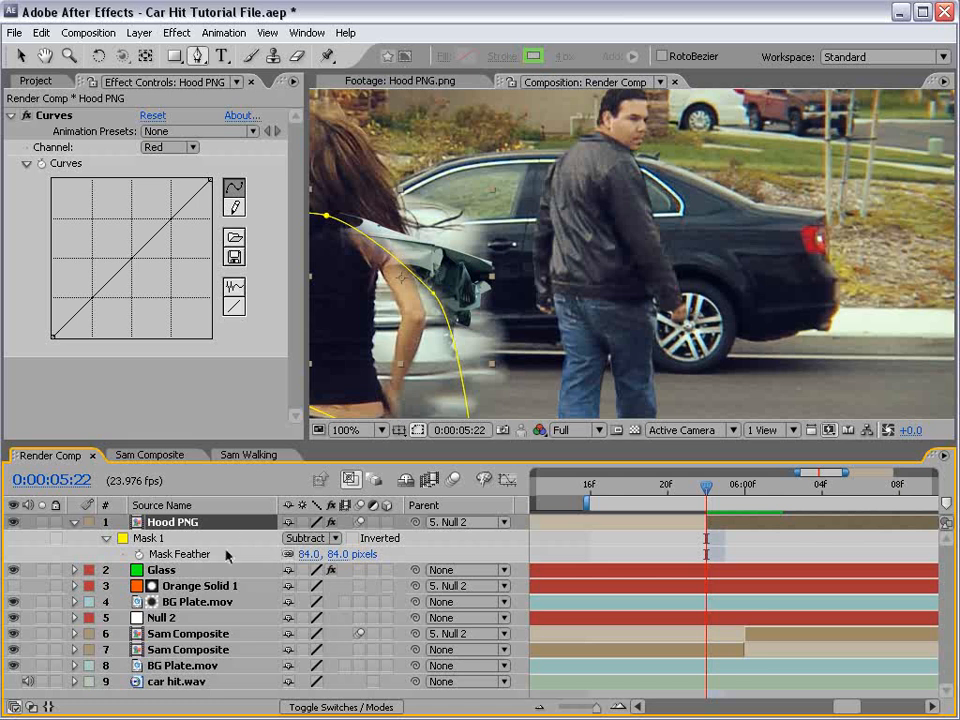
# Step: Keyframe the Hood PNG layer's opacity from 0% at 0:00:05:22 to 100% at 0:00:06:00
pyautogui.press('t')
pyautogui.moveTo(285, 539); pyautogui.dragTo(212, 549)
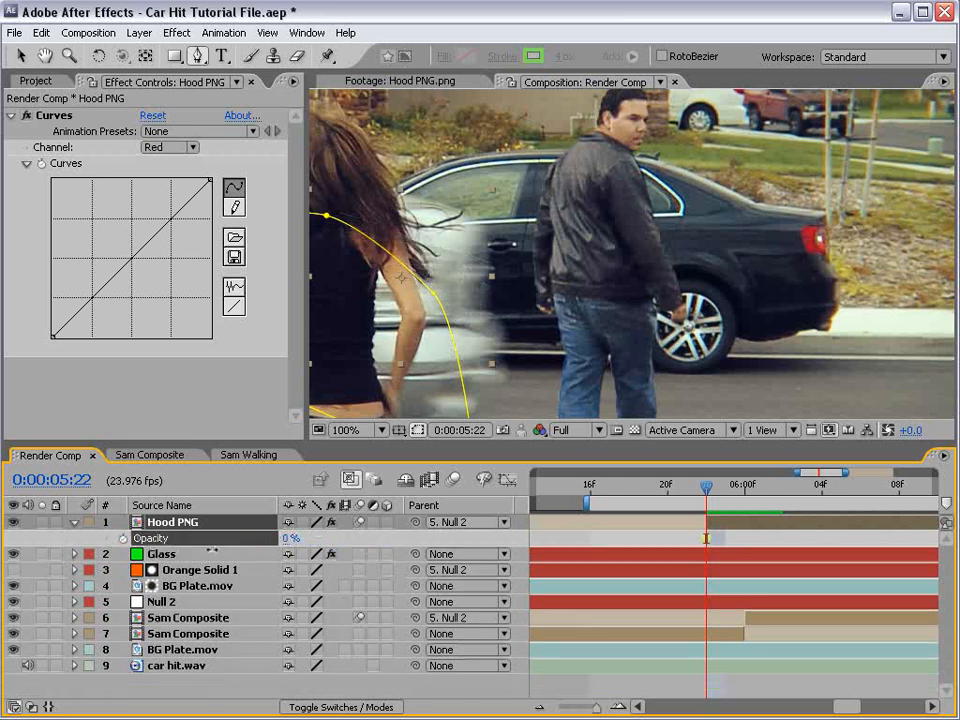
pyautogui.press('pagedown')
pyautogui.press('pagedown')
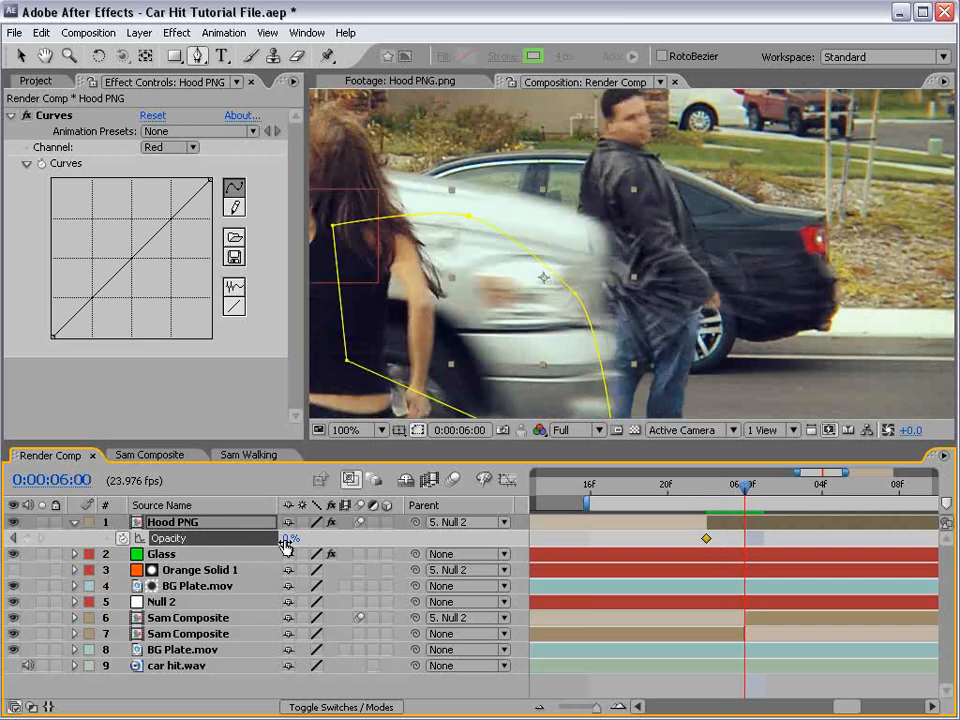
pyautogui.moveTo(288, 540); pyautogui.dragTo(392, 540)
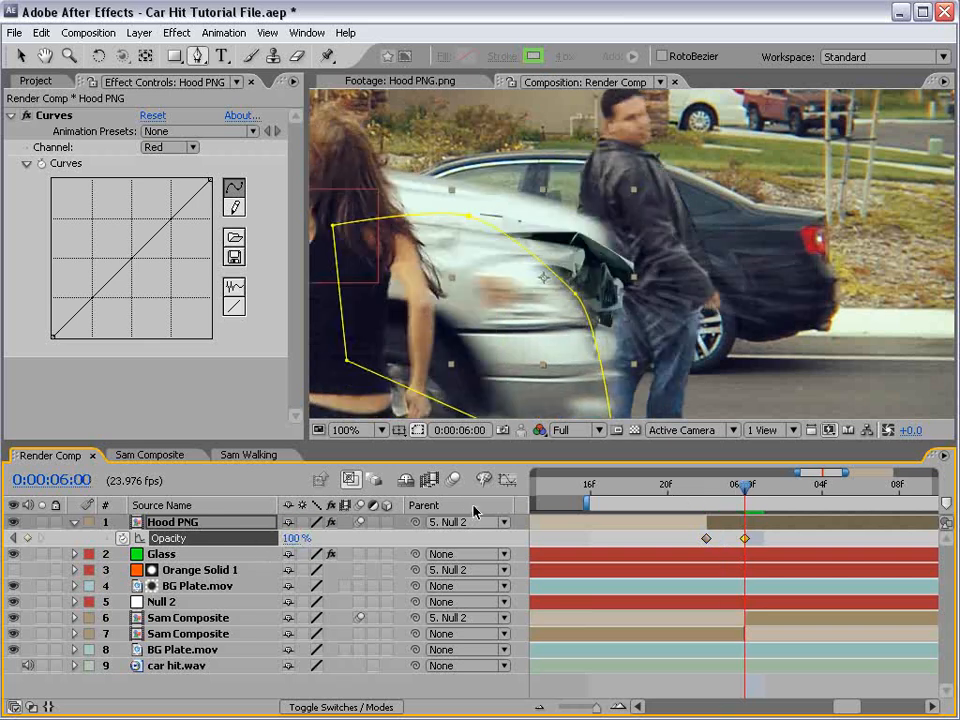
# Step: Enable motion blur for the composition and check the whole frame at 0:00:05:23
pyautogui.press('pageup')
pyautogui.click(703, 540)
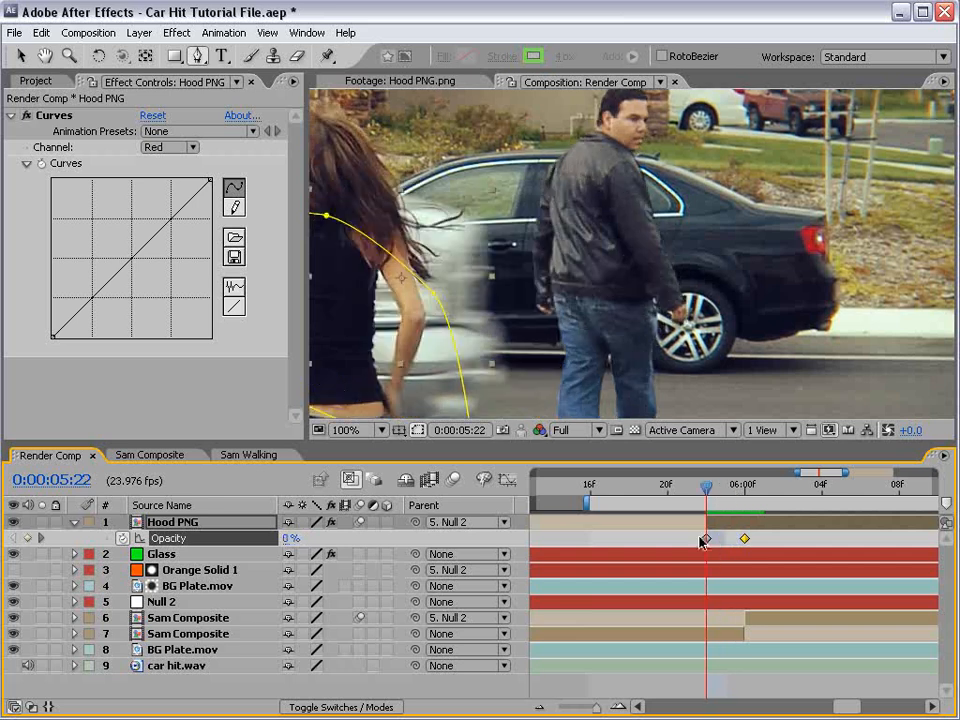
pyautogui.click(451, 480)
pyautogui.click(699, 682)
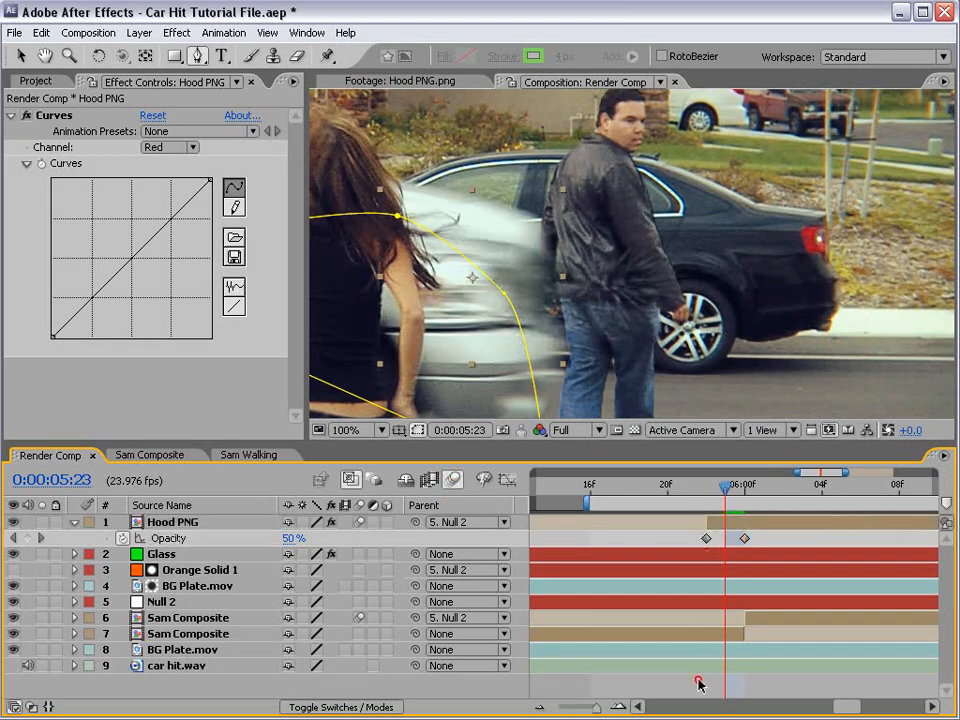
pyautogui.scroll(-1, 614, 362)
pyautogui.moveTo(621, 358); pyautogui.dragTo(675, 360)
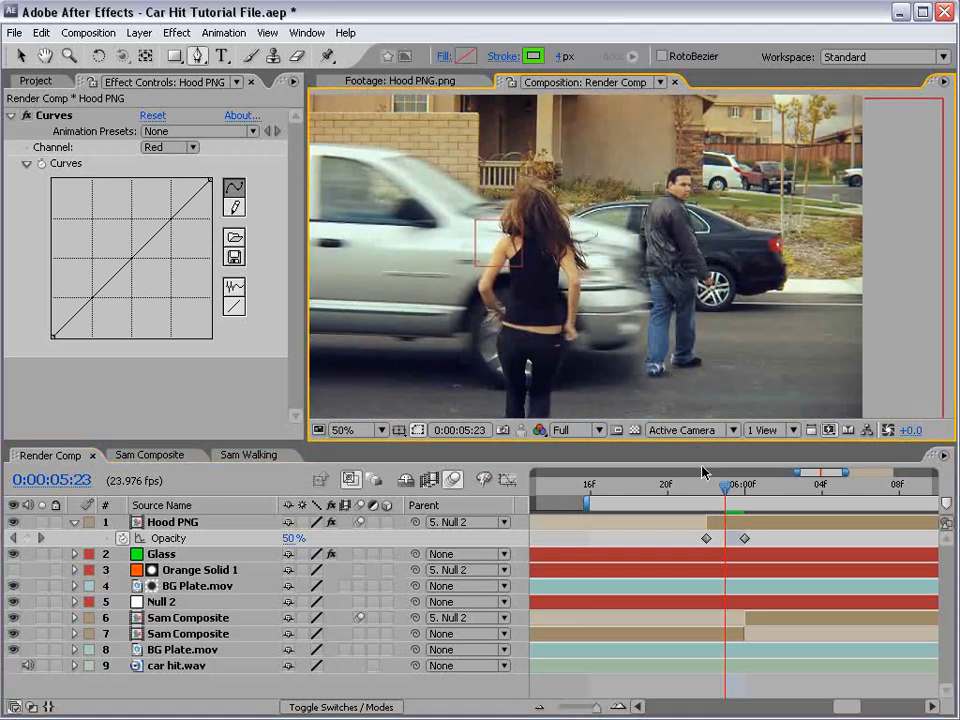
# Step: Move the hood's 0% opacity keyframe to 0:00:05:23 and trim the start of the Hood PNG layer to the same frame
pyautogui.moveTo(706, 539); pyautogui.dragTo(720, 542)
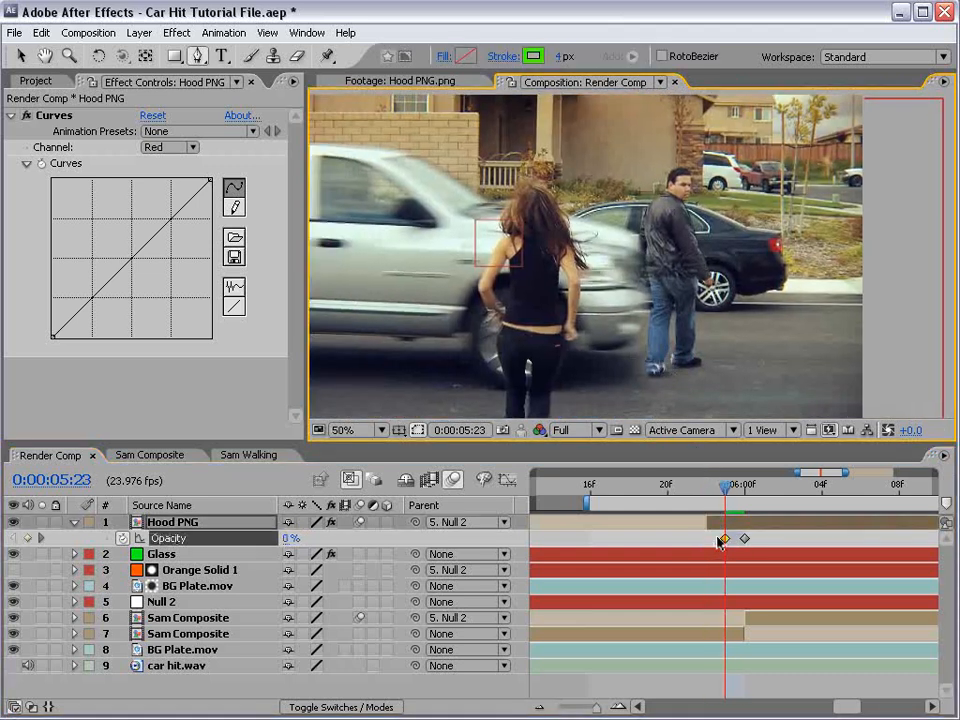
pyautogui.click(720, 541)
pyautogui.click(709, 521)
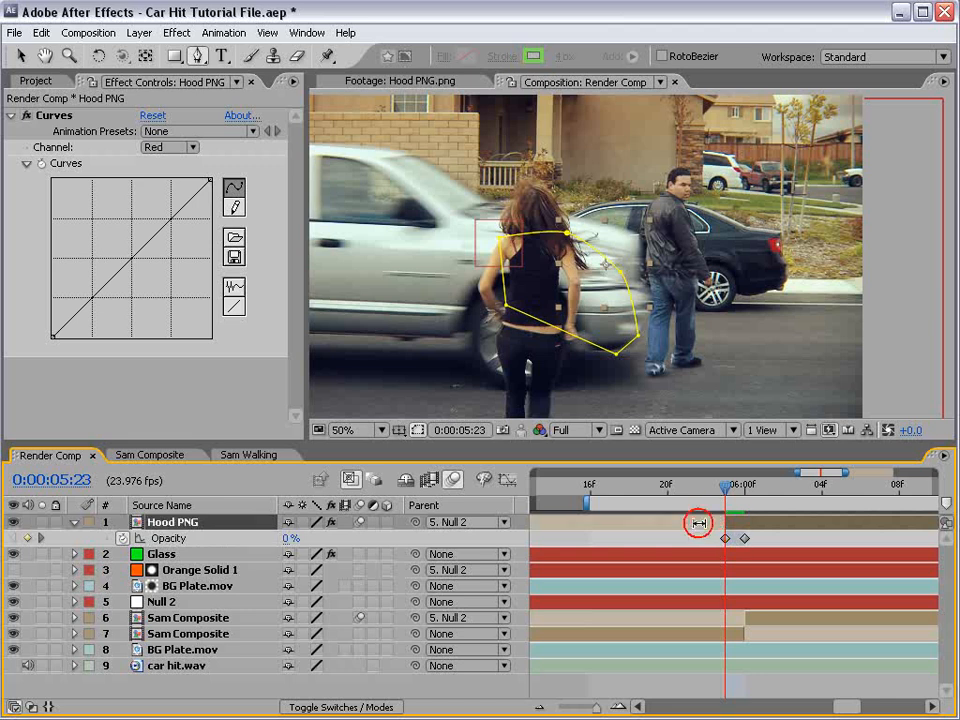
# Step: Review the hood up to 0:00:06:03 and add a midtone control point to the RGB channel of its Curves
pyautogui.press('pagedown')
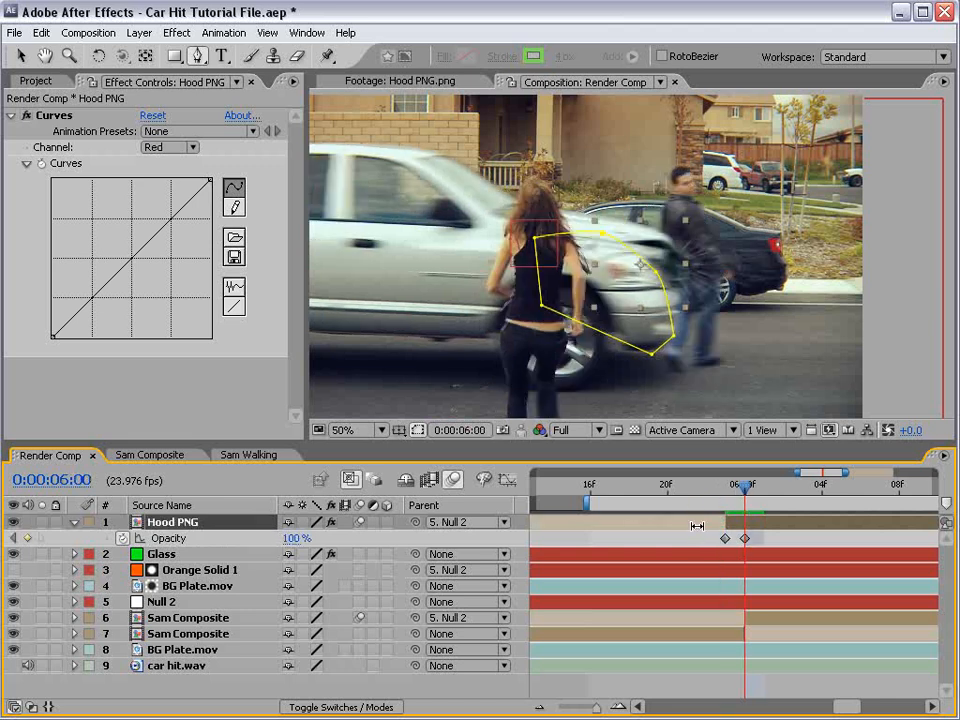
pyautogui.click(700, 376)
pyautogui.press('pagedown')
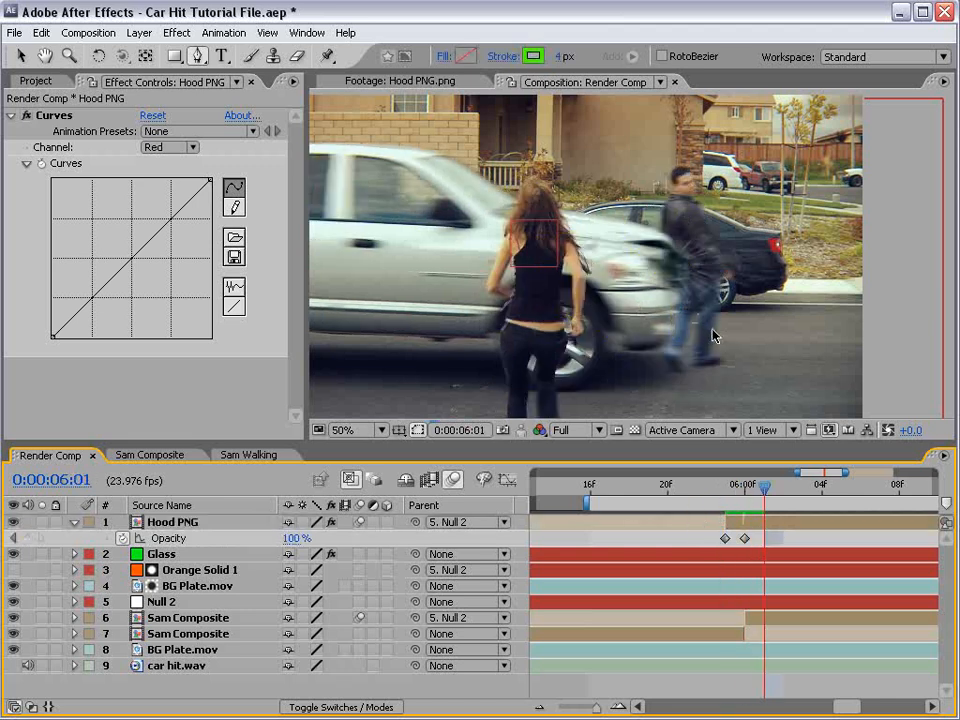
pyautogui.press('pagedown')
pyautogui.press('pagedown')
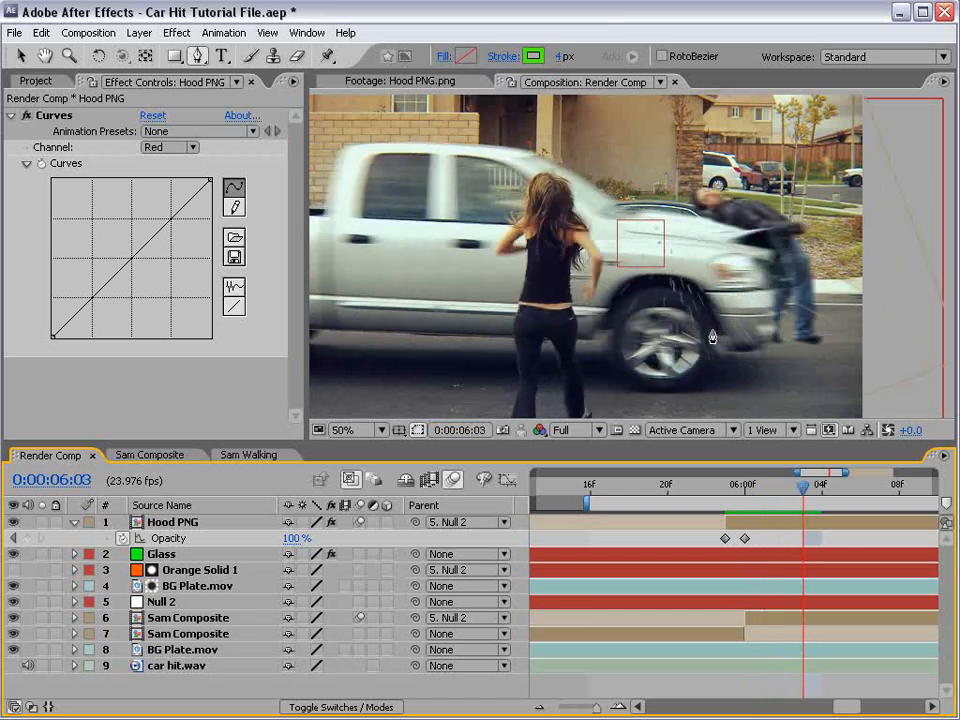
pyautogui.scroll(1, 724, 318)
pyautogui.moveTo(853, 268); pyautogui.dragTo(704, 291)
pyautogui.click(805, 516)
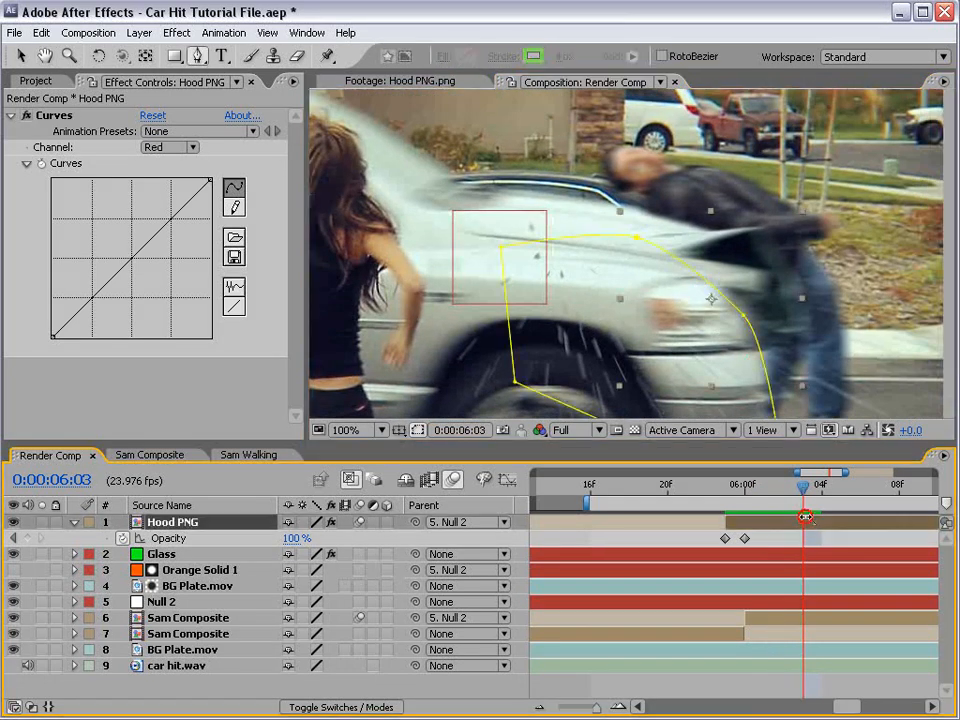
pyautogui.click(156, 148)
pyautogui.click(165, 131)
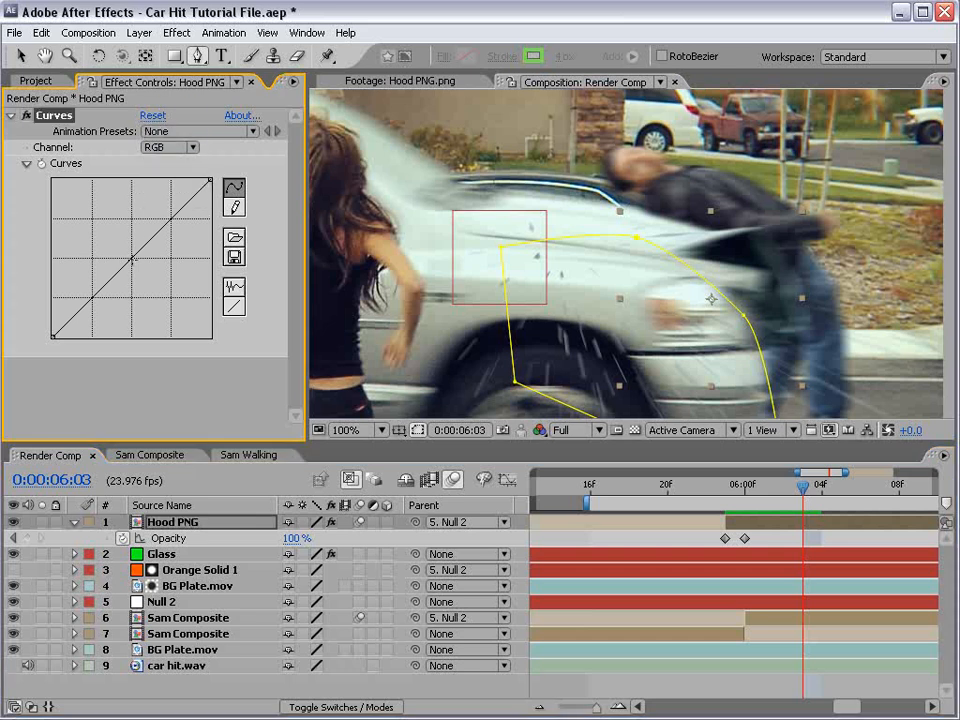
pyautogui.click(143, 248)
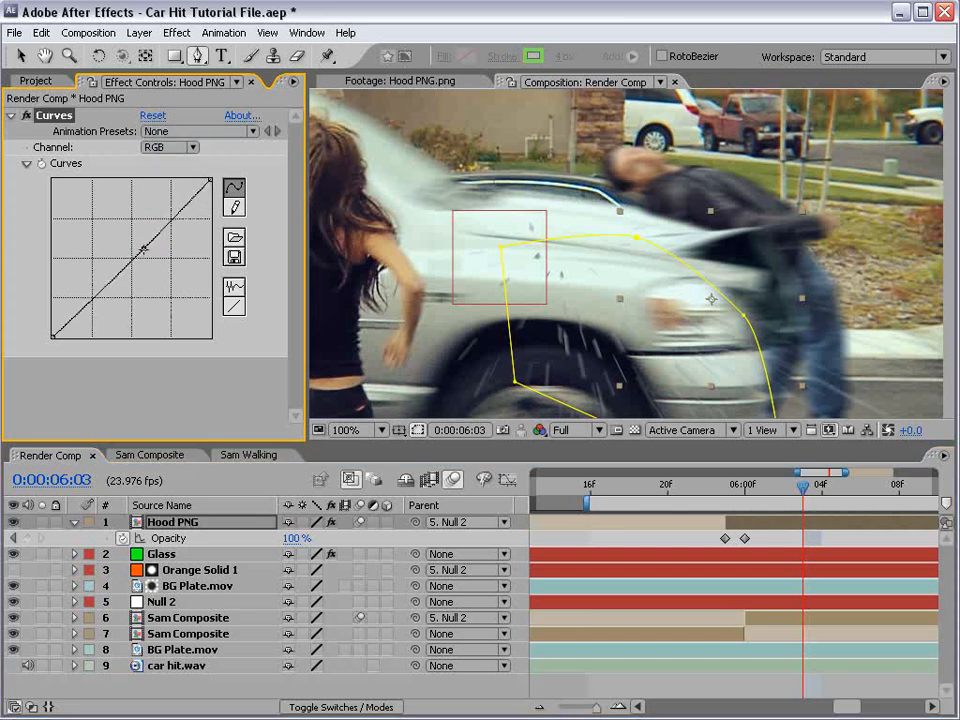
# Step: Trim the start of the Glass layer to 0:00:06:00 and save the project
pyautogui.click(748, 556)
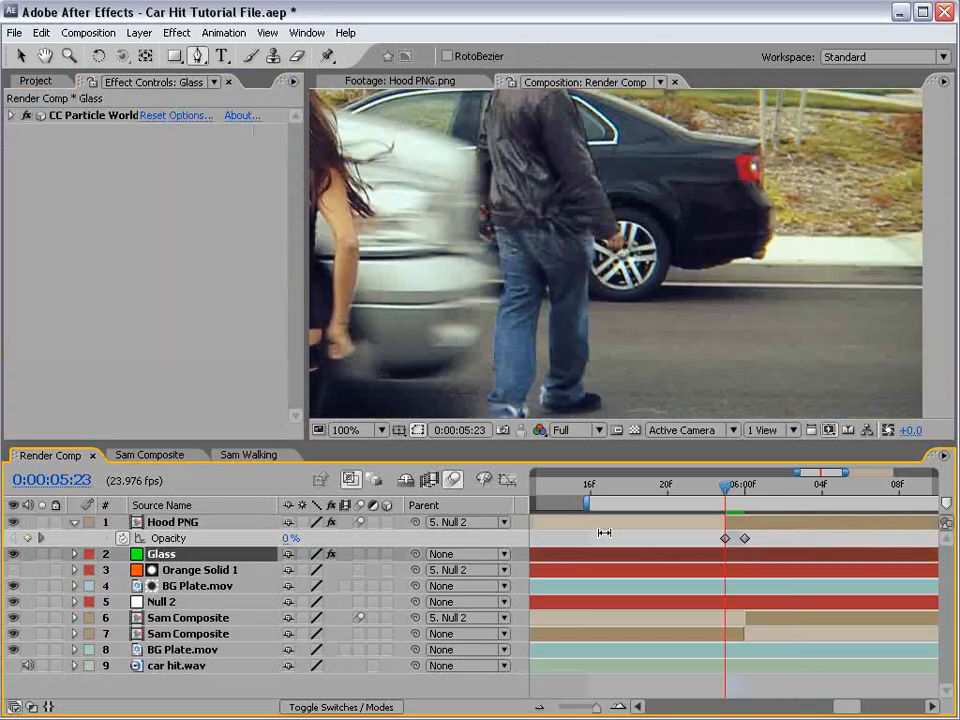
pyautogui.press('pagedown')
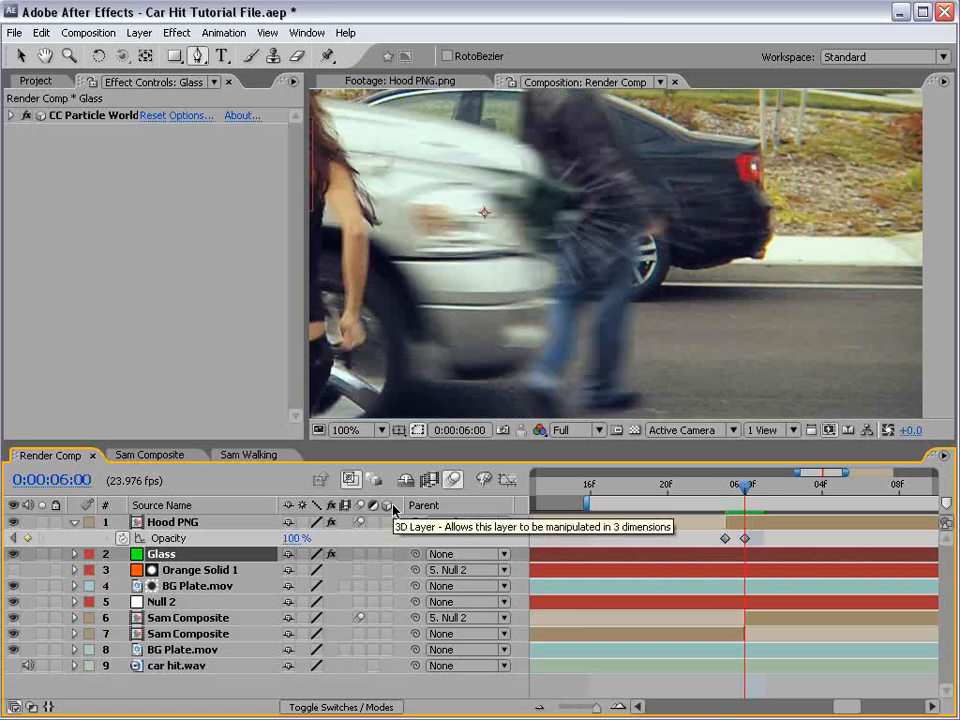
pyautogui.hotkey('alt', '[')
pyautogui.press('v')
pyautogui.hotkey('ctrl', 's')
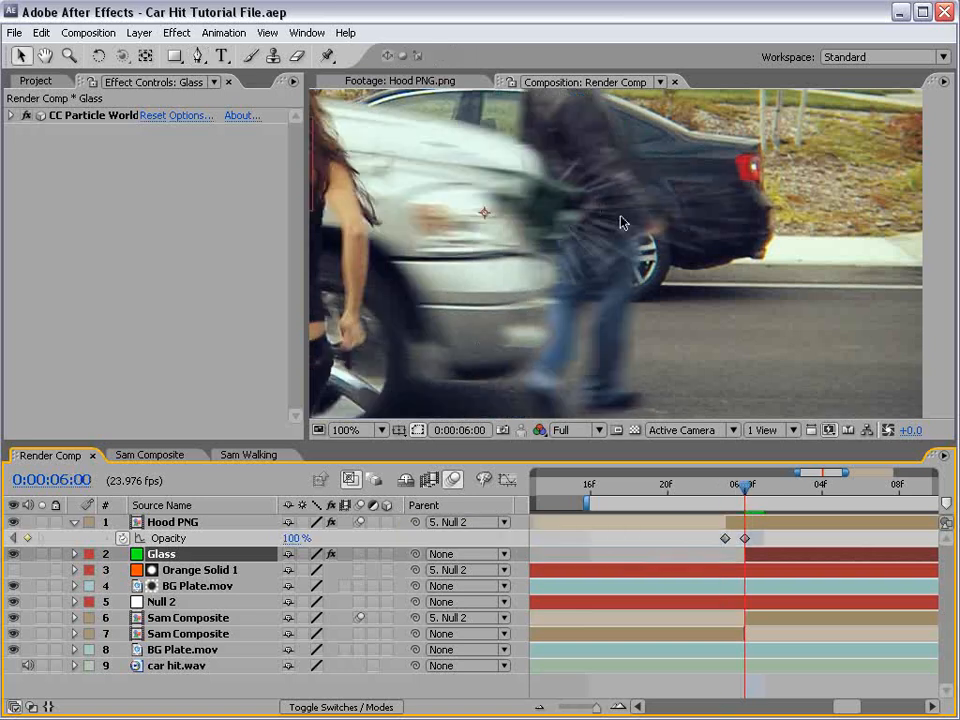
# Step: Preview the finished car hit in the enlarged composition view and go to 0:00:07:07 in the full timeline
pyautogui.moveTo(745, 487); pyautogui.dragTo(793, 495)
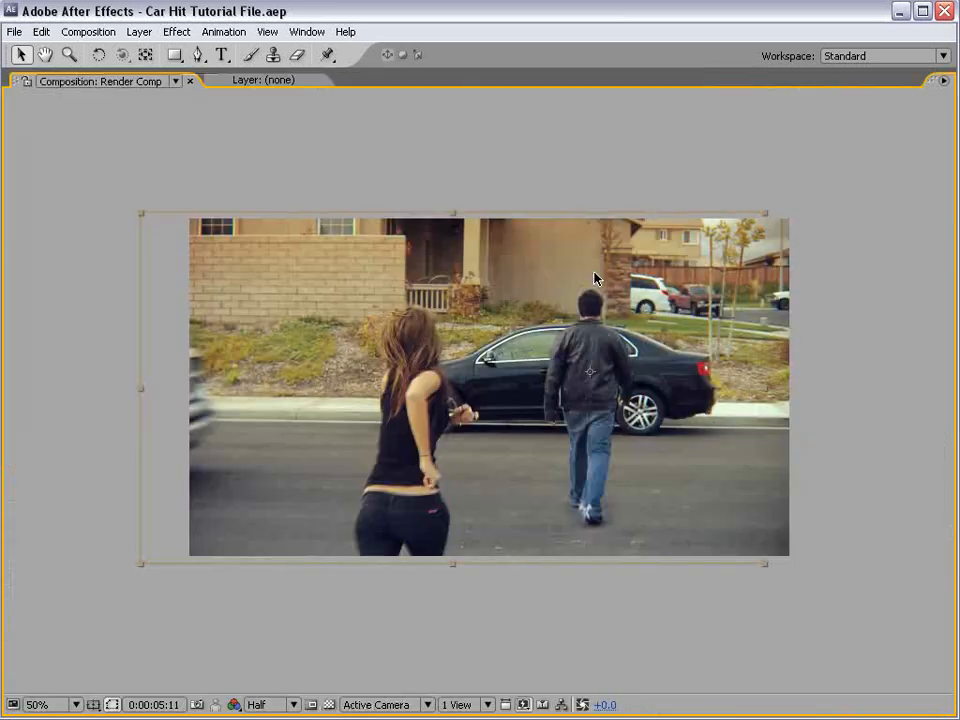
pyautogui.press('space')
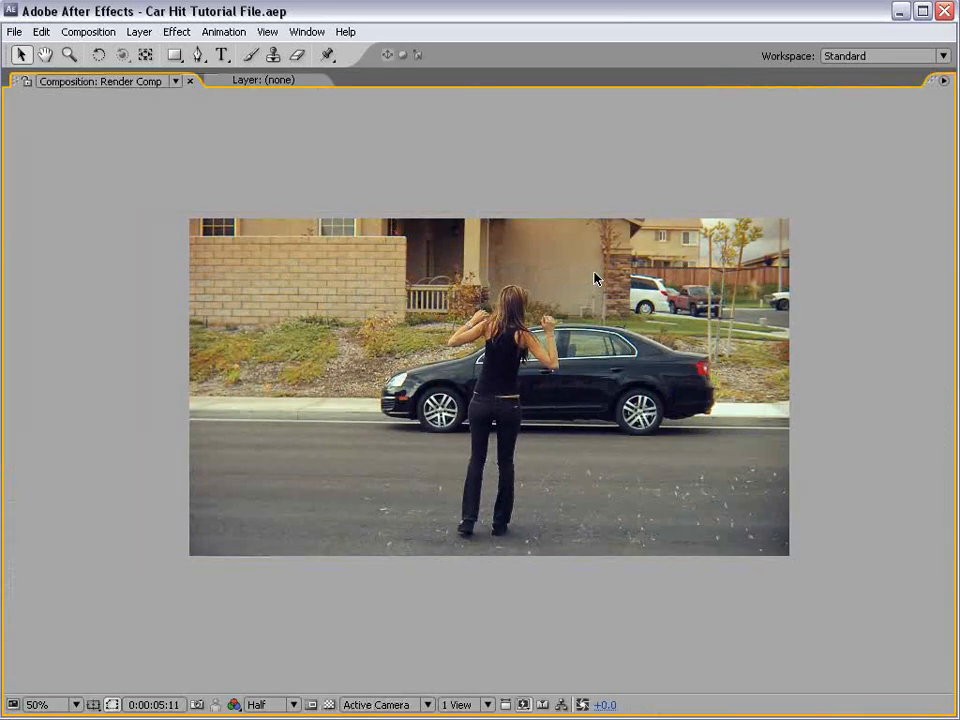
pyautogui.press('space')
pyautogui.press('`')
pyautogui.moveTo(797, 462); pyautogui.dragTo(873, 463)
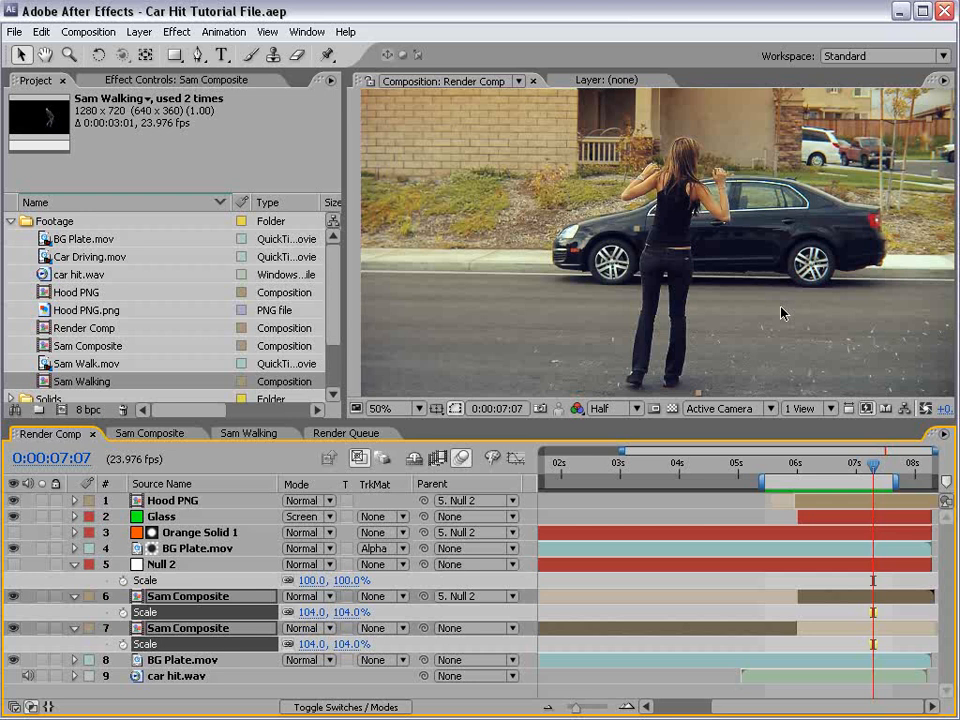
pyautogui.press('-')
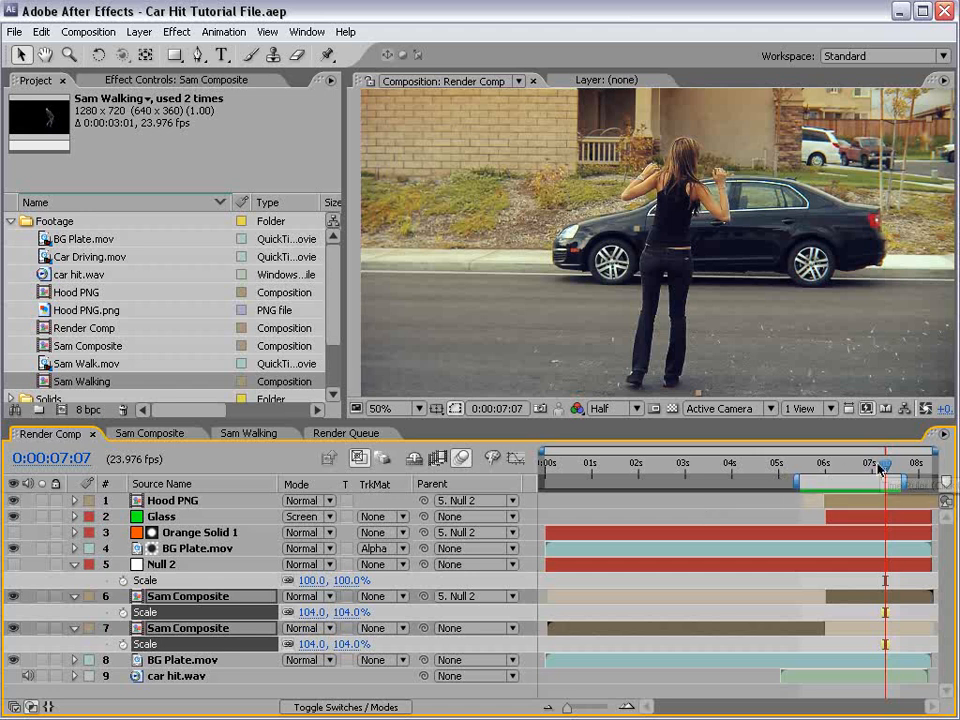
# Step: Hide the Sam Composite layer parented to Null 2 and scrub from 0:00:06:02 back to 0:00:05:23 to examine the impact
pyautogui.moveTo(852, 478); pyautogui.dragTo(827, 478)
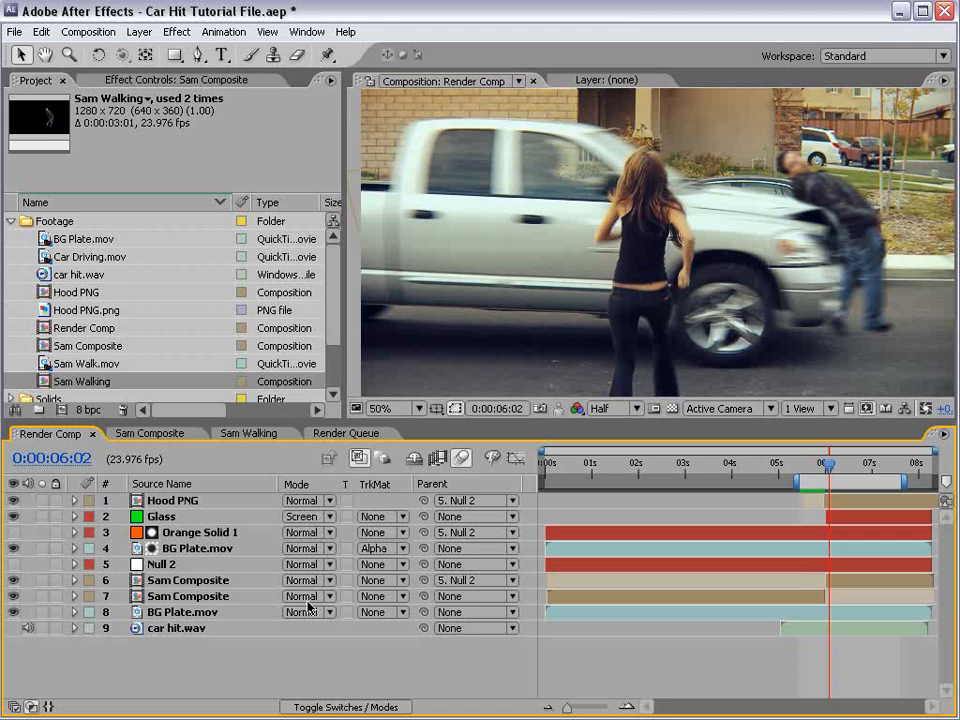
pyautogui.click(216, 581)
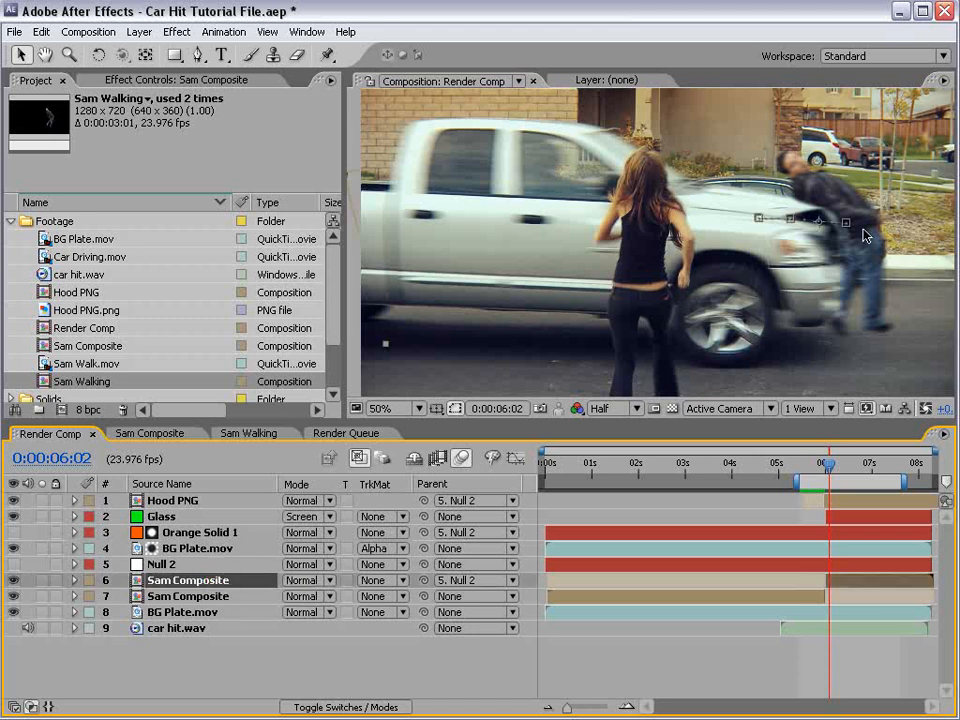
pyautogui.click(13, 581)
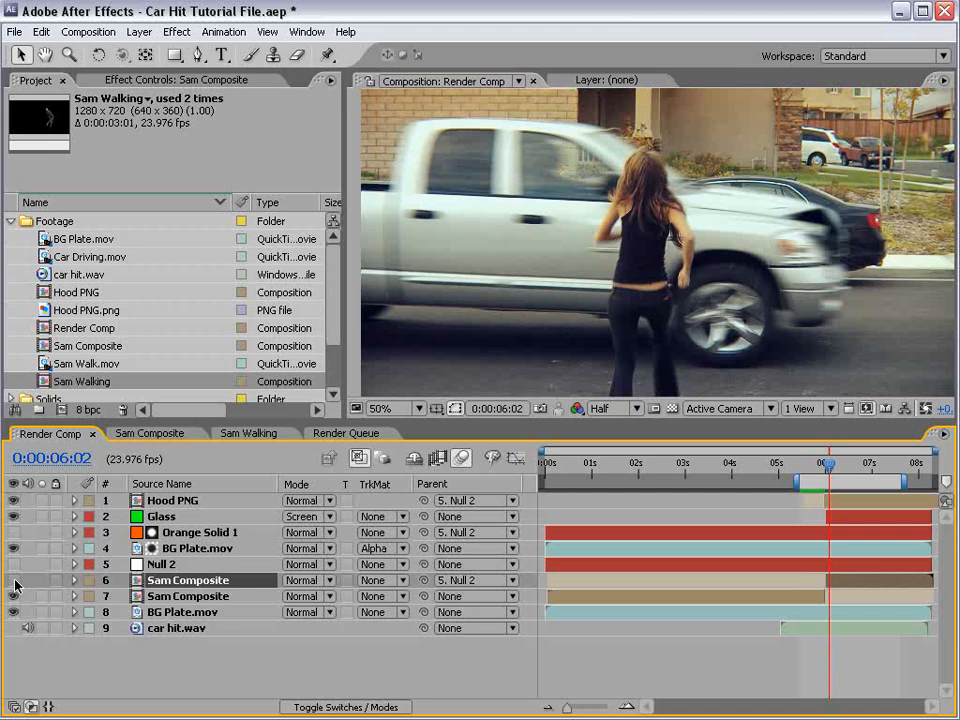
pyautogui.press('=')
pyautogui.press('=')
pyautogui.moveTo(821, 471); pyautogui.dragTo(809, 476)
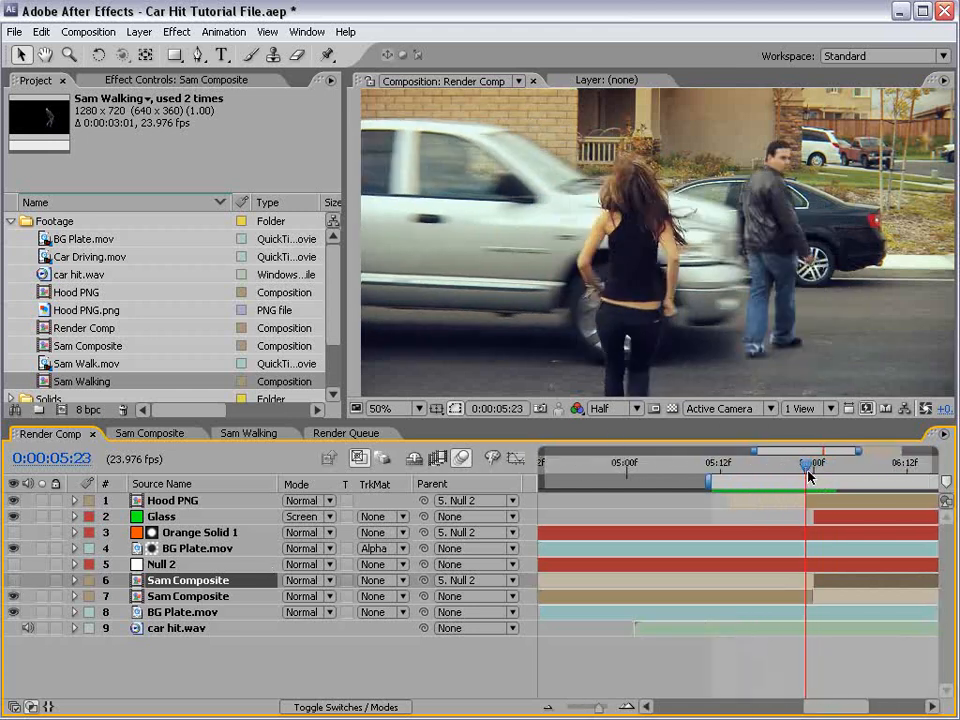
# Step: Split the unparented Sam Composite layer at 0:00:06:00 and extend the end of the new piece to the end of the composition
pyautogui.moveTo(813, 596); pyautogui.dragTo(820, 596)
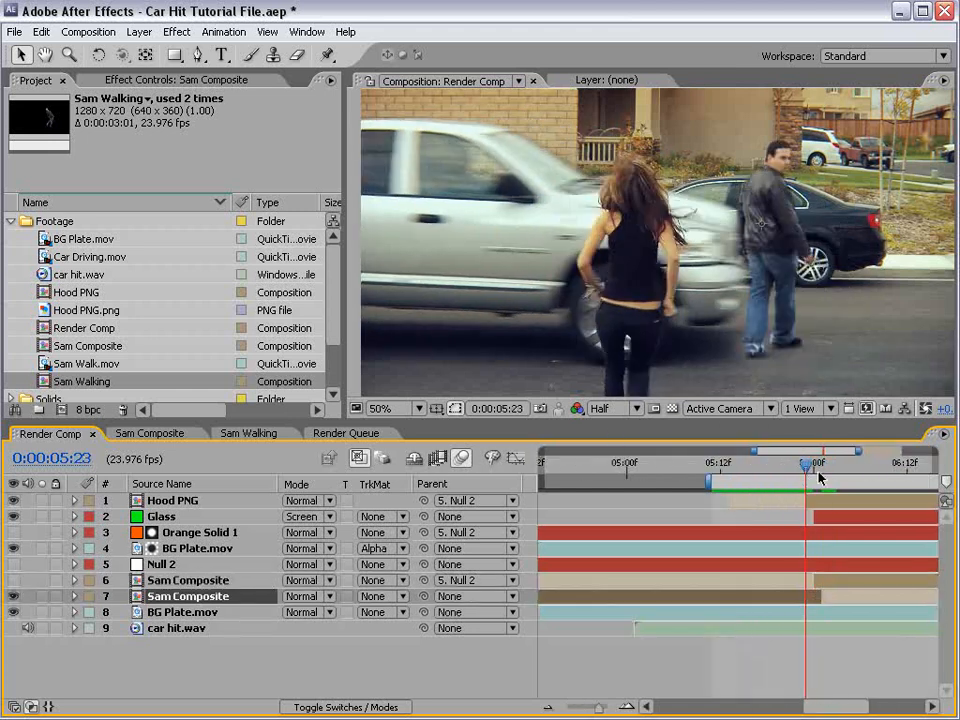
pyautogui.moveTo(818, 467); pyautogui.dragTo(815, 466)
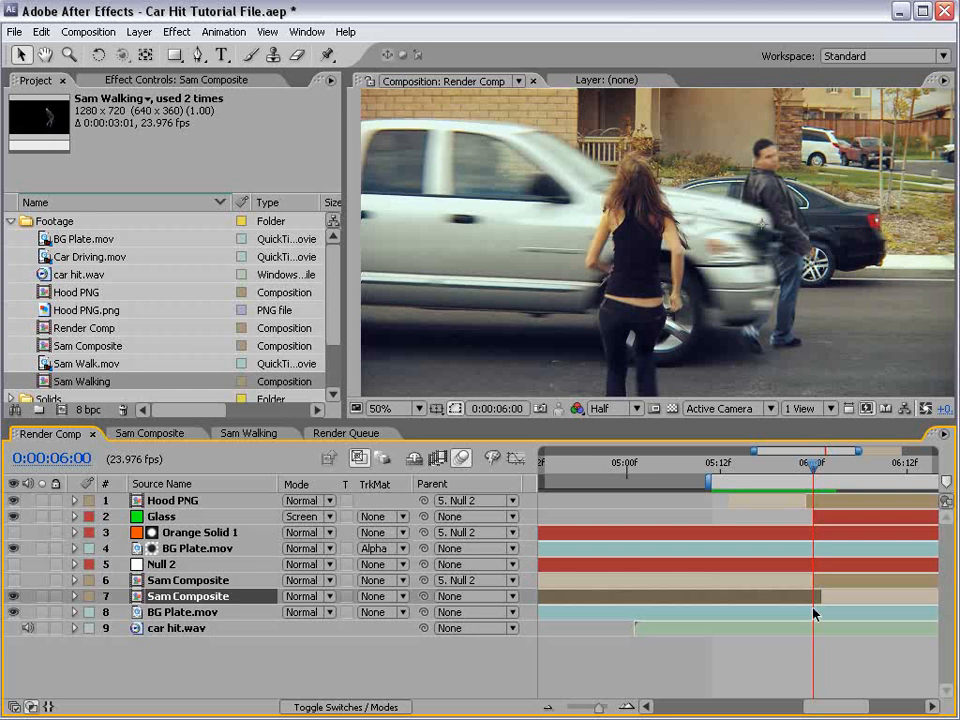
pyautogui.hotkey('ctrl', 'shift', 'd')
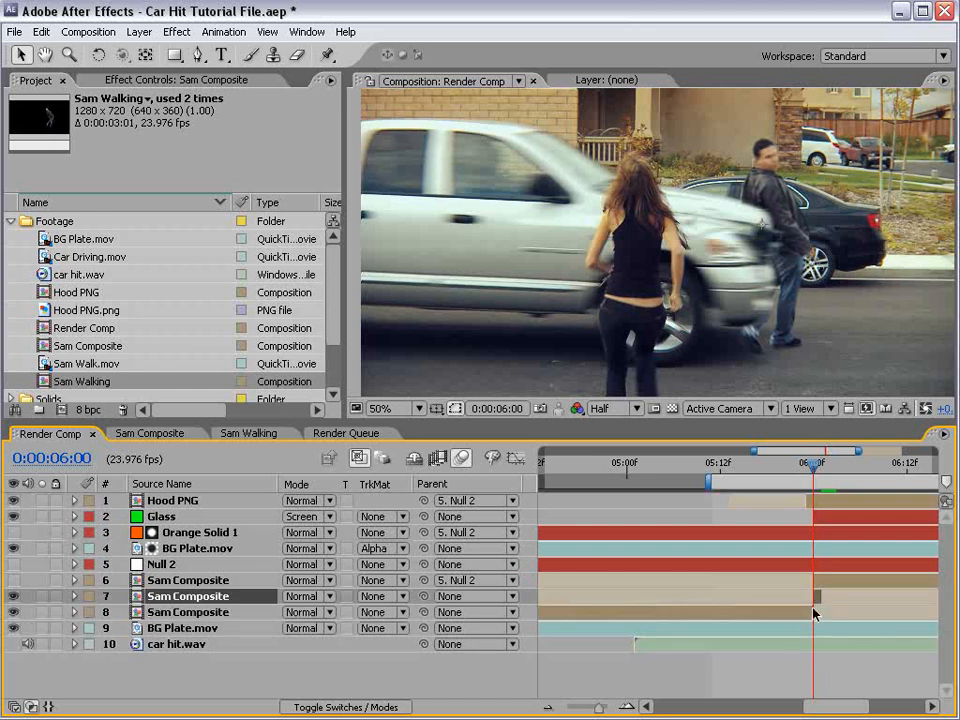
pyautogui.moveTo(822, 602); pyautogui.dragTo(910, 600)
pyautogui.press('-')
pyautogui.press('-')
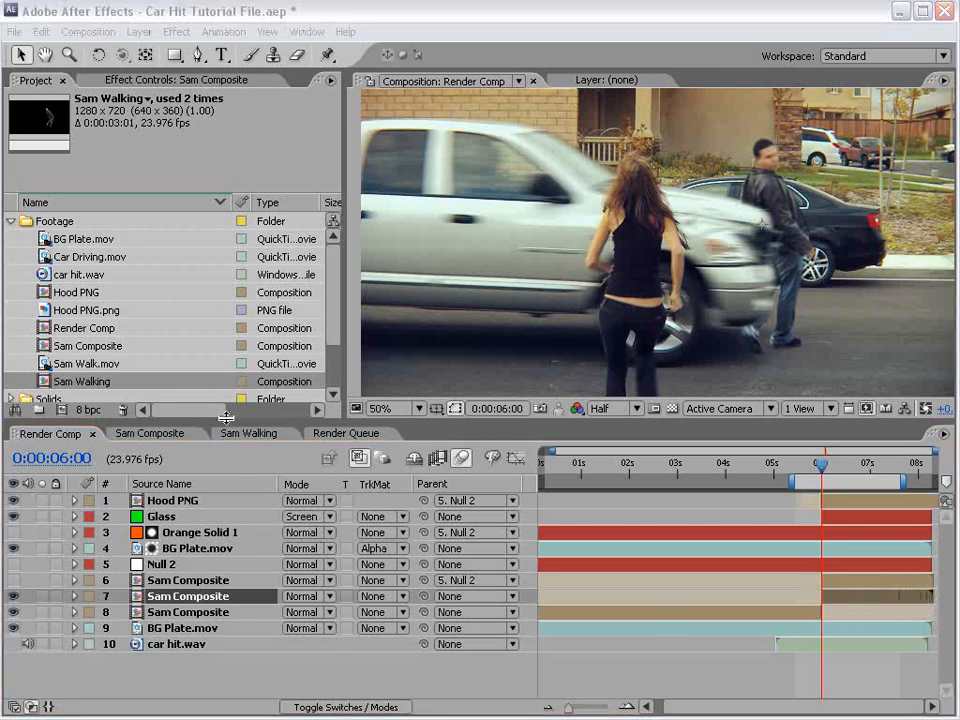
# Step: Apply a Freeze Frame to the split-off Sam Composite layer at 0:00:06:00
pyautogui.moveTo(226, 417); pyautogui.dragTo(218, 342)
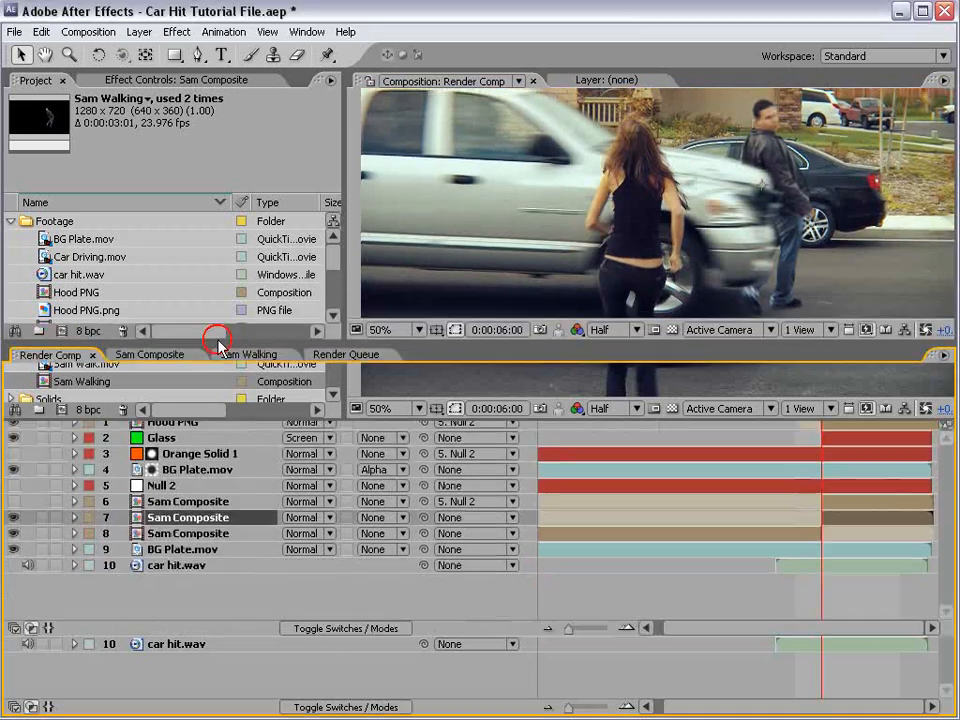
pyautogui.rightClick(178, 504)
pyautogui.moveTo(205, 595)
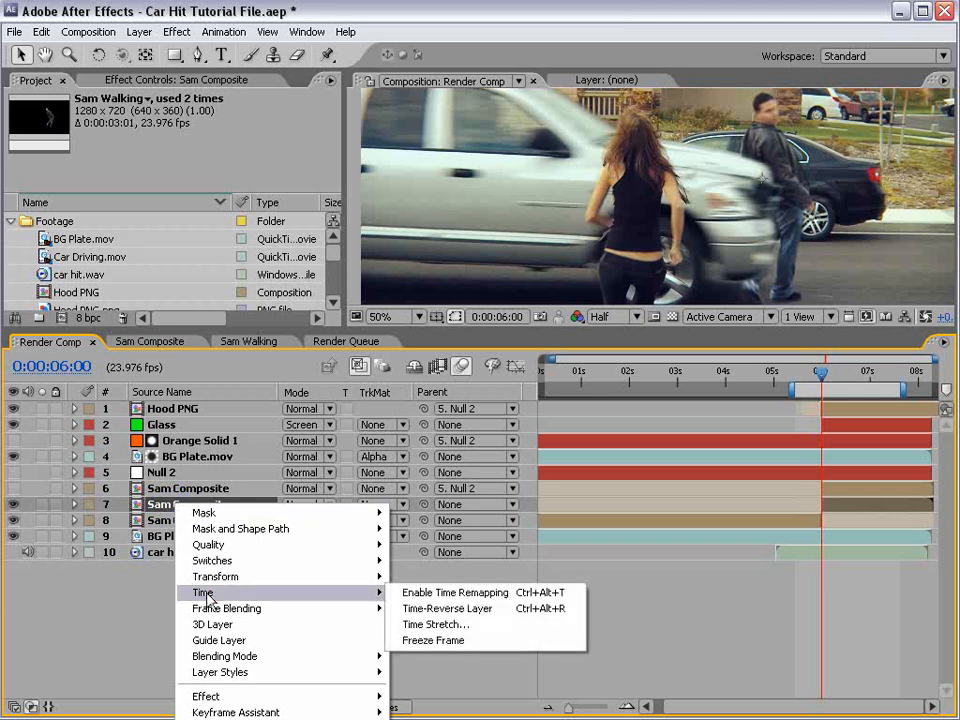
pyautogui.click(453, 648)
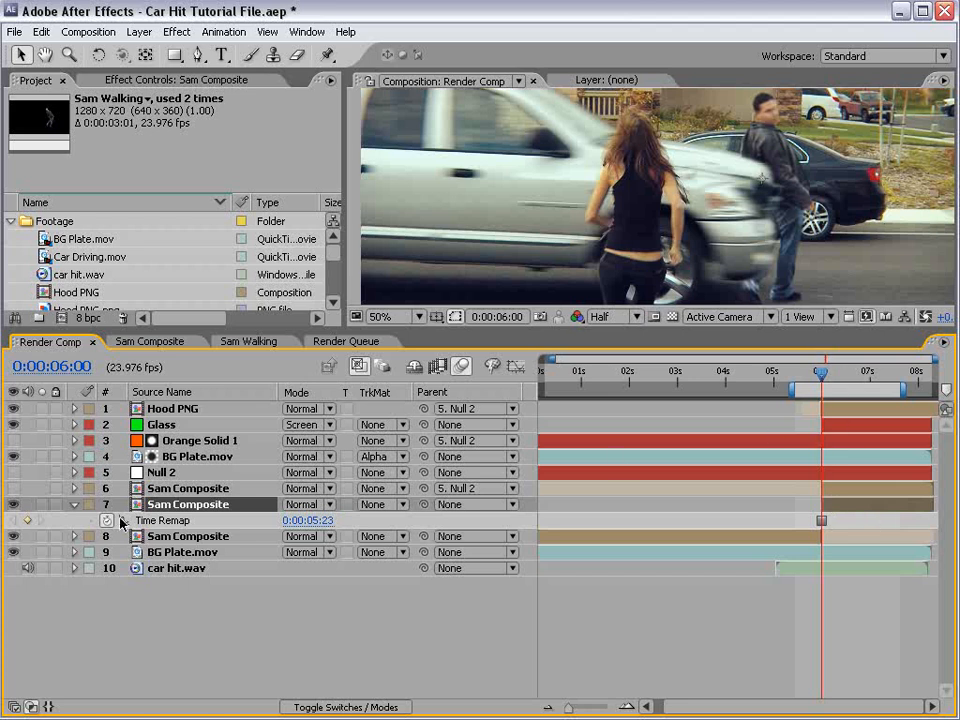
pyautogui.moveTo(820, 373); pyautogui.dragTo(821, 375)
# Step: Parent the frozen Sam Composite layer to Null 2, check how it follows the truck around 0:00:06:02, and save the project
pyautogui.moveTo(424, 508); pyautogui.dragTo(152, 472)
pyautogui.moveTo(822, 376); pyautogui.dragTo(838, 373)
pyautogui.scroll(-2, 749, 186)
pyautogui.moveTo(749, 186); pyautogui.dragTo(672, 199)
pyautogui.moveTo(834, 375)
pyautogui.mouseDown()
pyautogui.moveTo(819, 376)
pyautogui.moveTo(827, 373)
pyautogui.mouseUp()
pyautogui.scroll(2, 684, 225)
pyautogui.moveTo(765, 219); pyautogui.dragTo(752, 203)
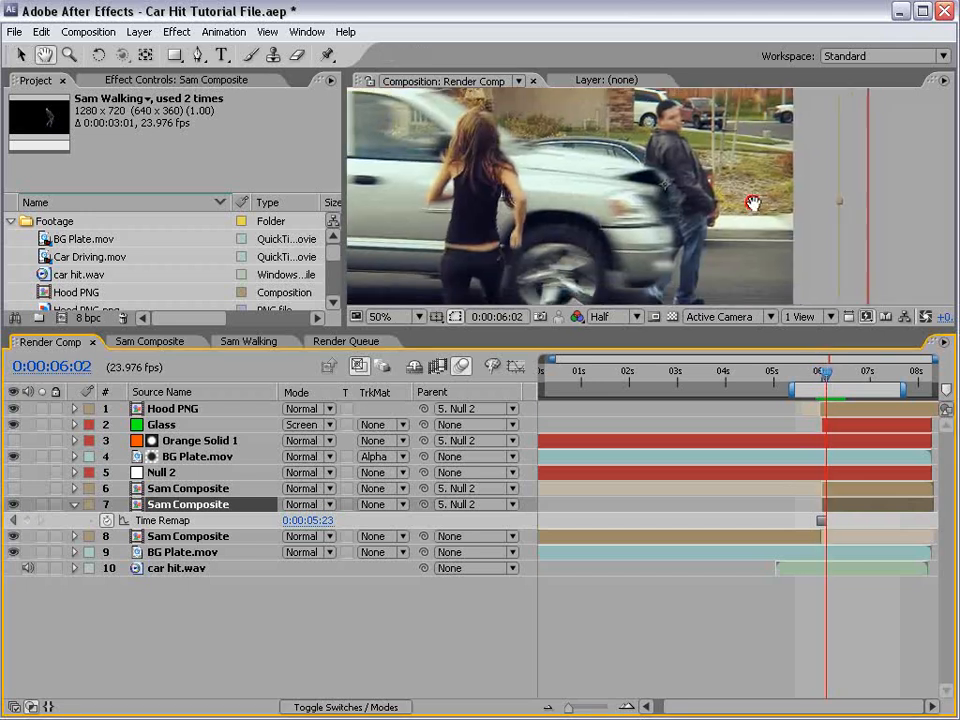
pyautogui.hotkey('ctrl', 's')
# Step: Activate the Puppet Pin tool at 0:00:06:00 and solo the frozen Sam Composite layer, showing the man's full figure in an enlarged composition view
pyautogui.moveTo(828, 374); pyautogui.dragTo(822, 376)
pyautogui.click(325, 57)
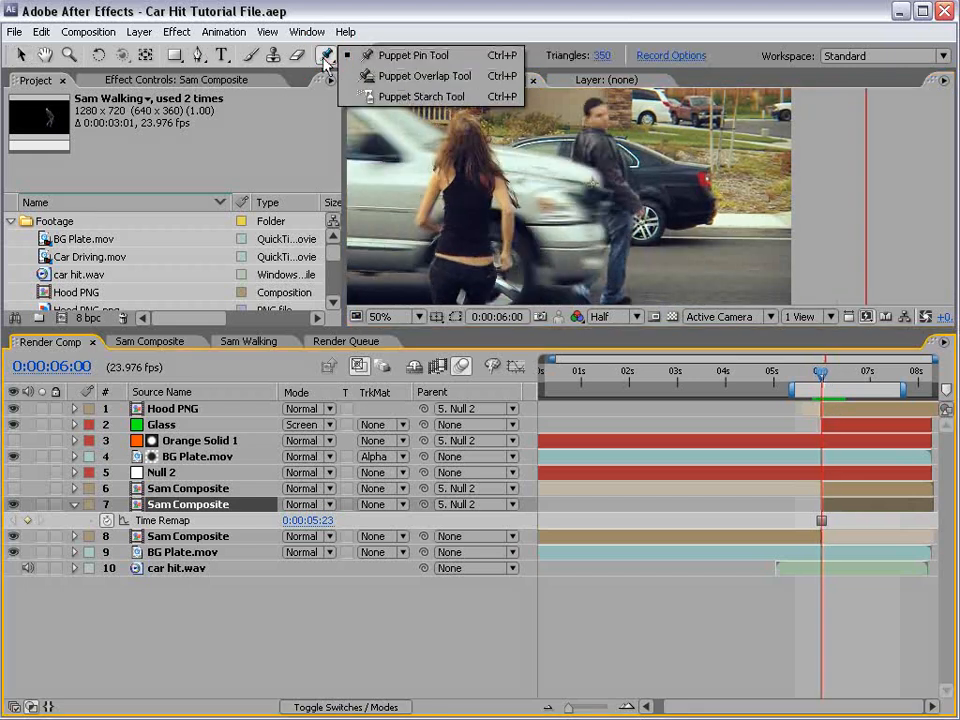
pyautogui.click(390, 62)
pyautogui.press('h')
pyautogui.scroll(1, 628, 136)
pyautogui.moveTo(628, 136); pyautogui.dragTo(666, 208)
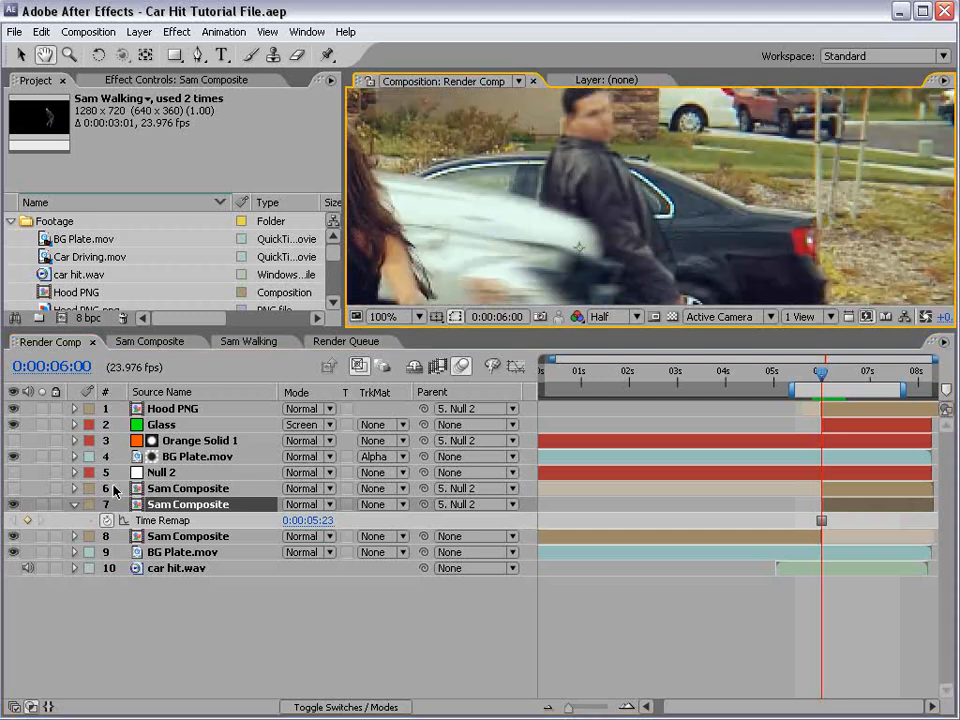
pyautogui.click(41, 504)
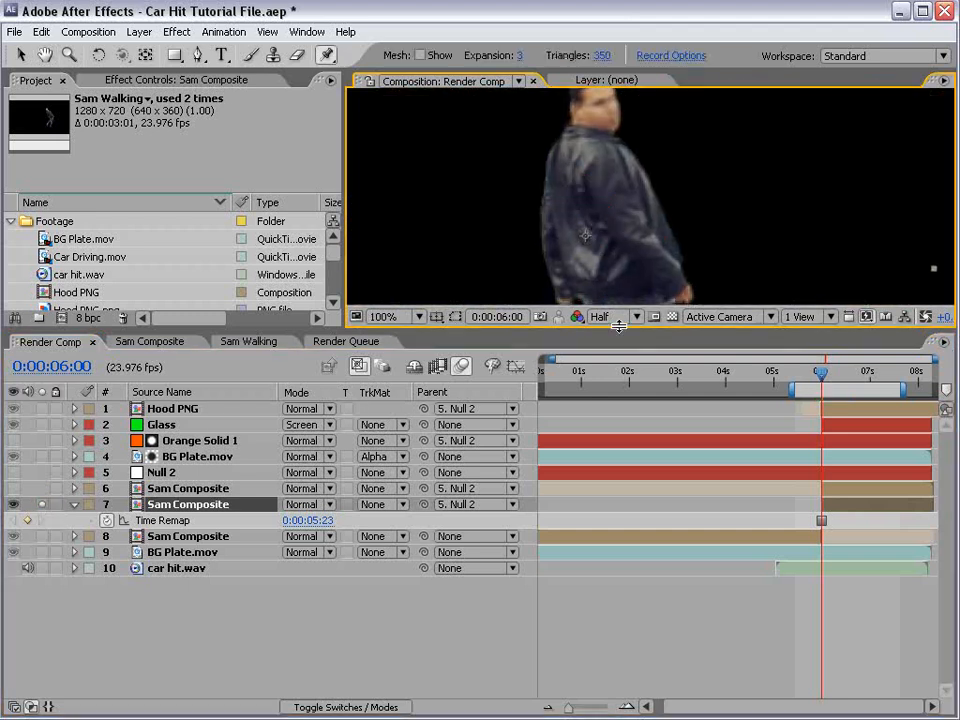
pyautogui.moveTo(617, 327); pyautogui.dragTo(617, 529)
pyautogui.press('space')
pyautogui.moveTo(666, 317); pyautogui.dragTo(654, 271)
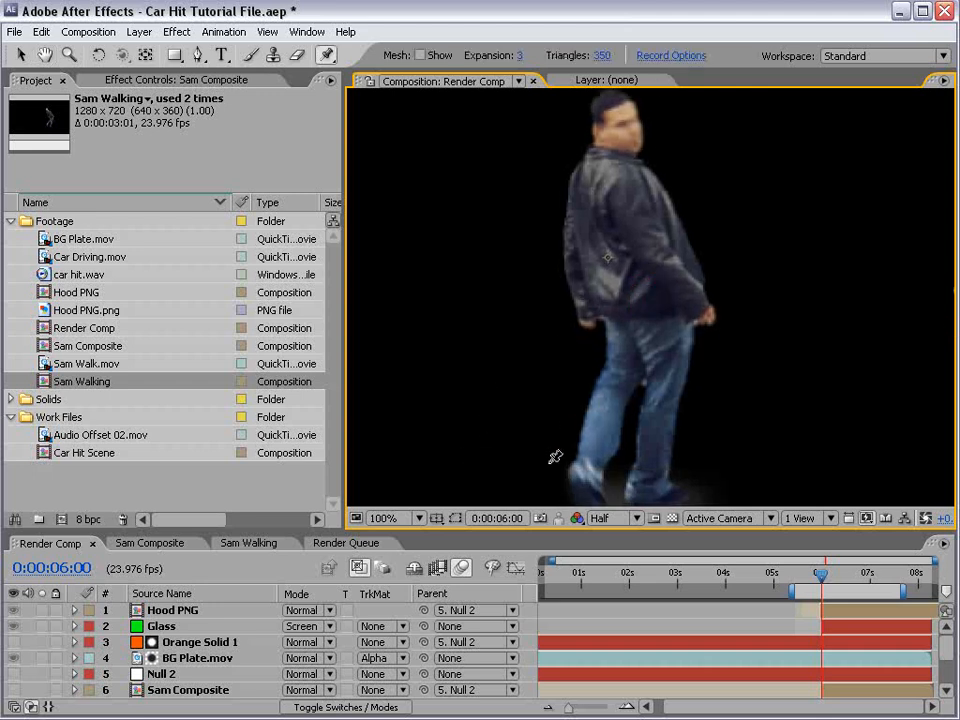
# Step: Place Puppet pins on the man's head, the middle of his torso and his upper legs
pyautogui.click(615, 126)
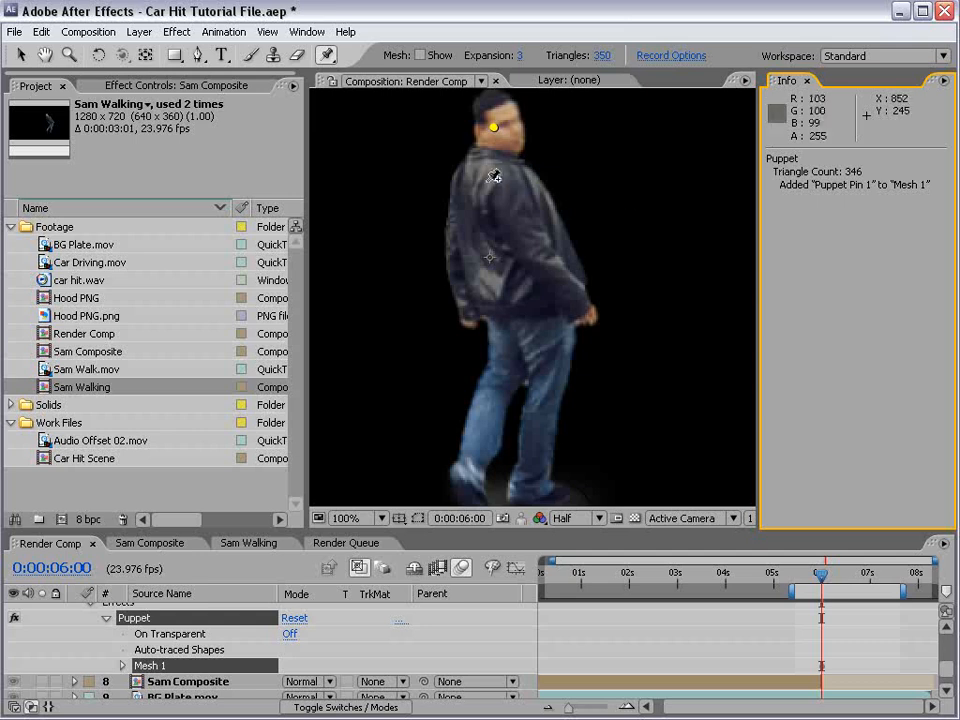
pyautogui.click(505, 249)
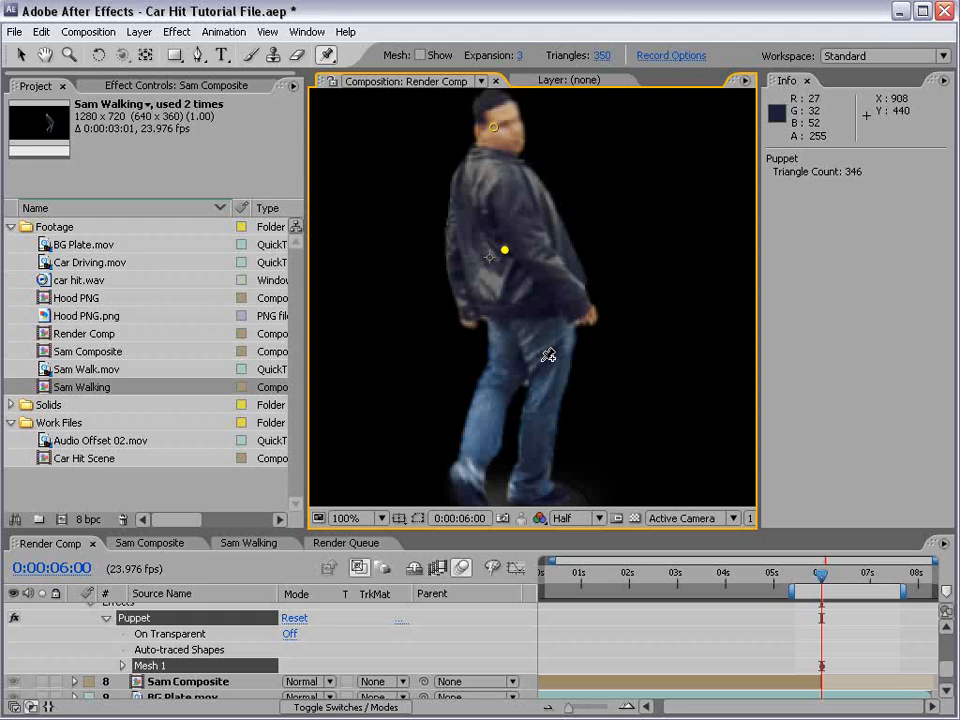
pyautogui.click(515, 365)
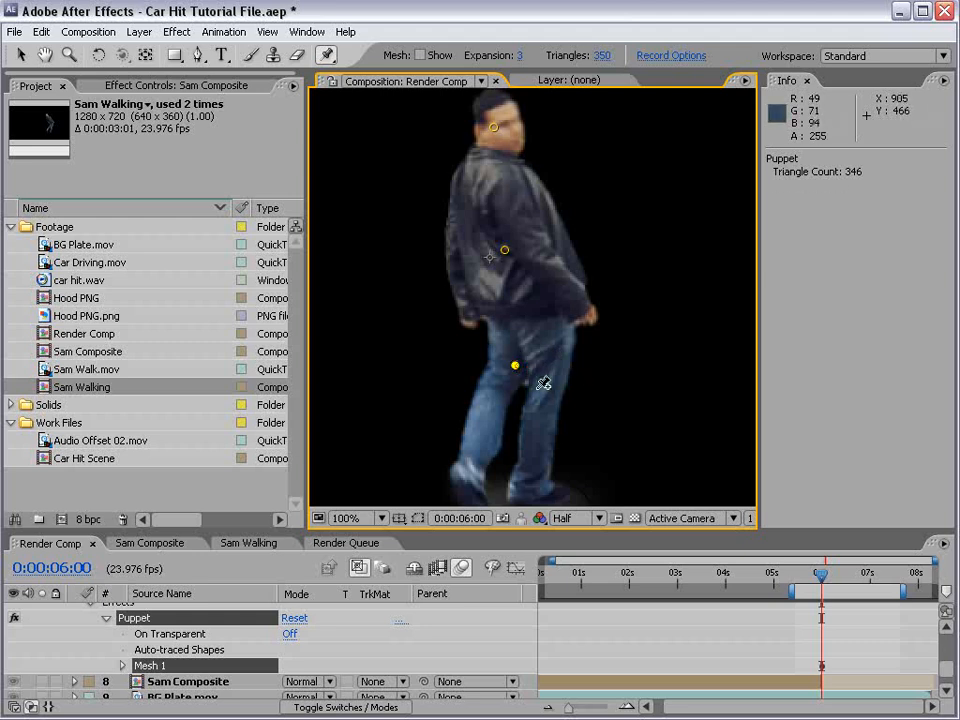
# Step: Show the puppet mesh and place two Puppet Starch pins across the lower jacket with an Extent of 33
pyautogui.click(326, 55)
pyautogui.click(405, 96)
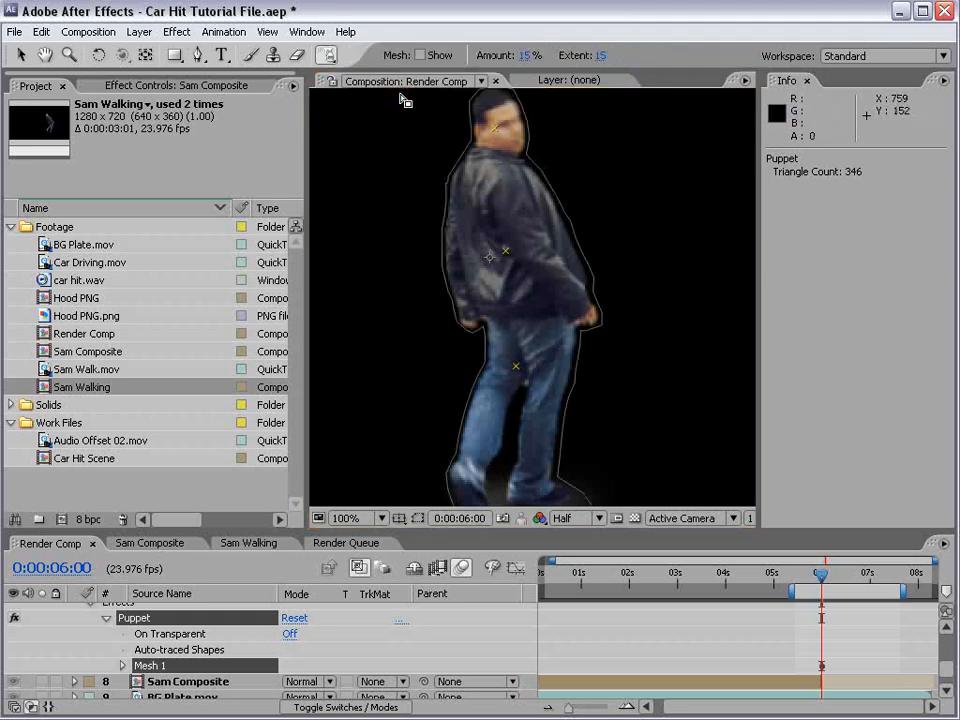
pyautogui.click(419, 55)
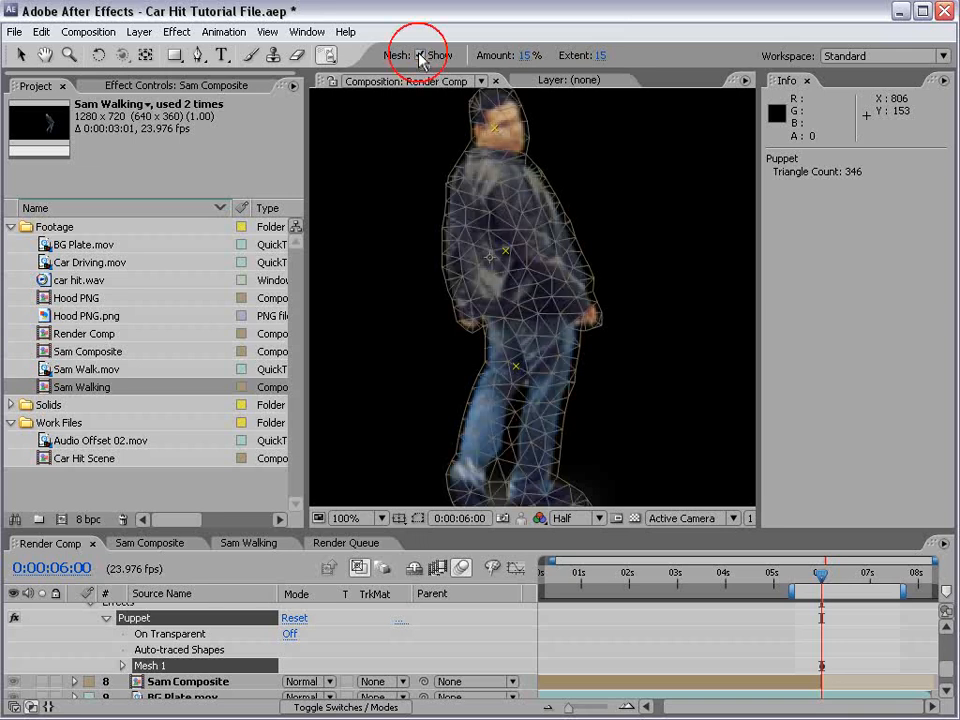
pyautogui.moveTo(598, 56); pyautogui.dragTo(616, 56)
pyautogui.click(539, 291)
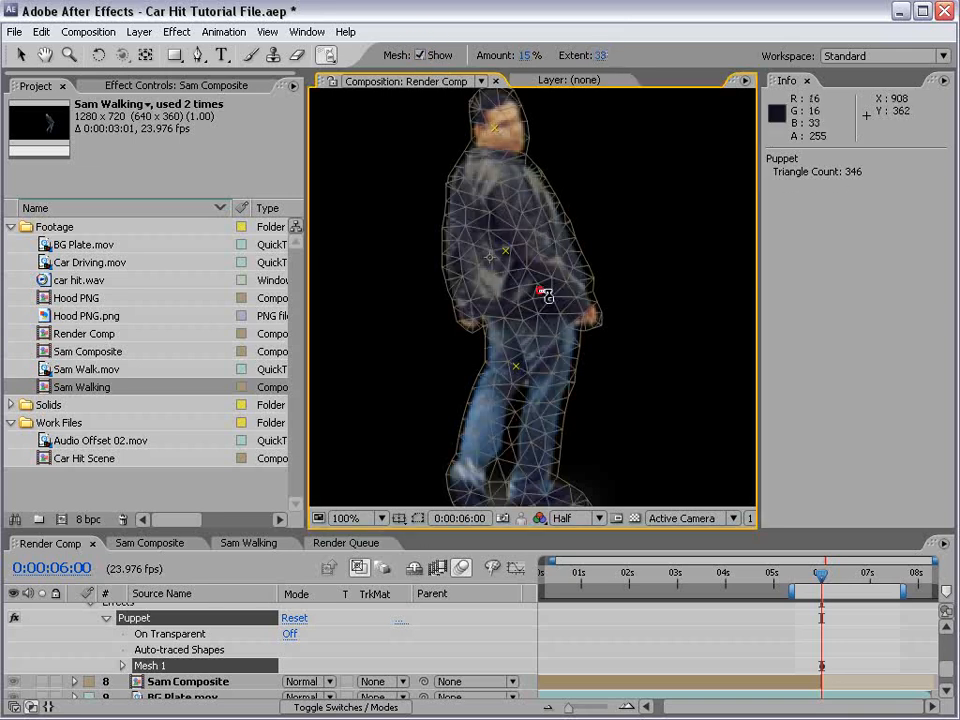
pyautogui.click(469, 288)
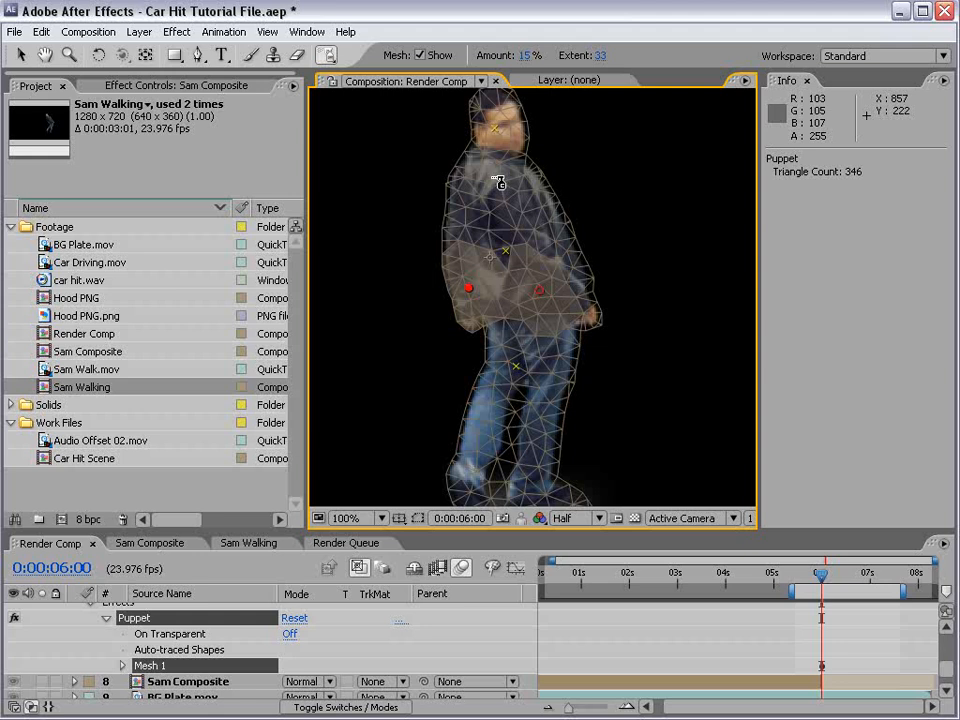
pyautogui.press('v')
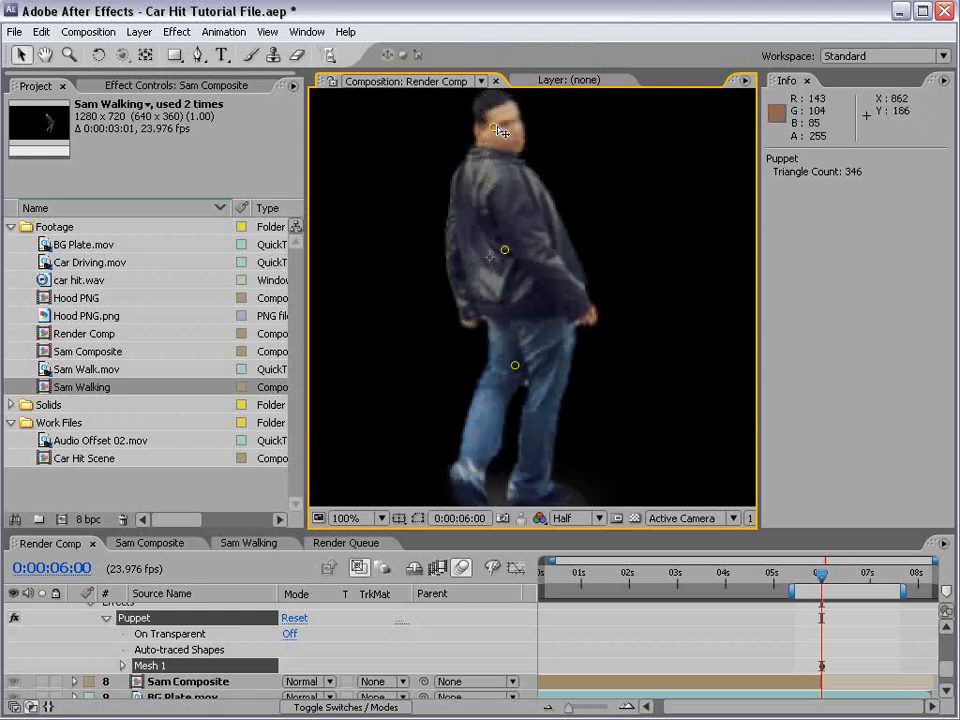
# Step: Try bending the figure by moving its head and leg pins, and undo the pin moves
pyautogui.moveTo(494, 128); pyautogui.dragTo(520, 138)
pyautogui.hotkey('ctrl', 'z')
pyautogui.moveTo(515, 365)
pyautogui.mouseDown()
pyautogui.moveTo(570, 347)
pyautogui.moveTo(515, 365)
pyautogui.mouseUp()
pyautogui.hotkey('ctrl', 'z')
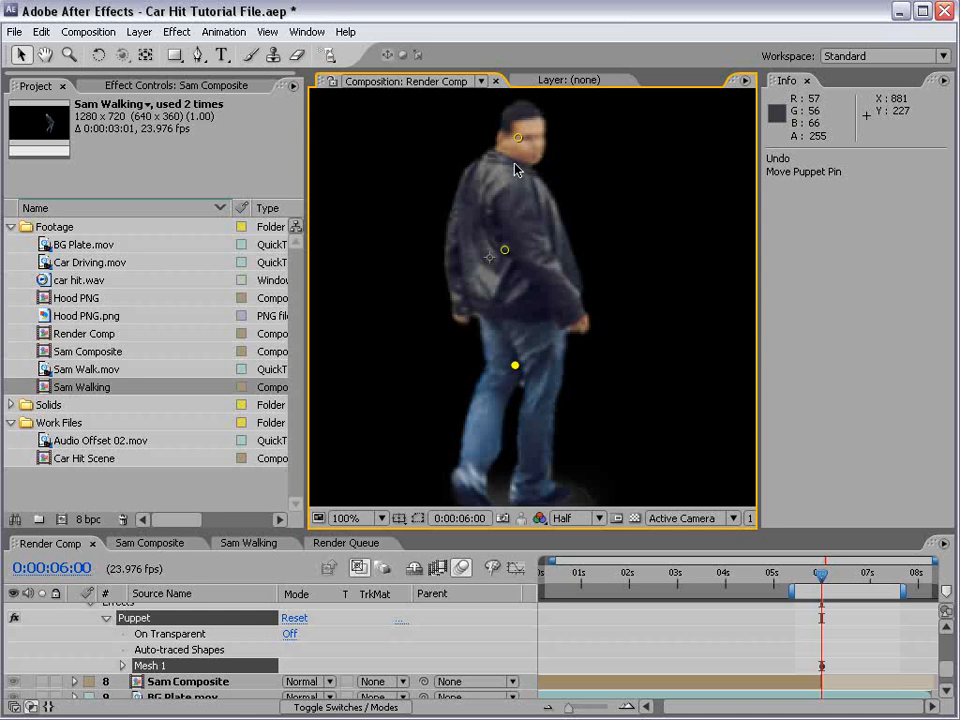
pyautogui.hotkey('ctrl', 'z')
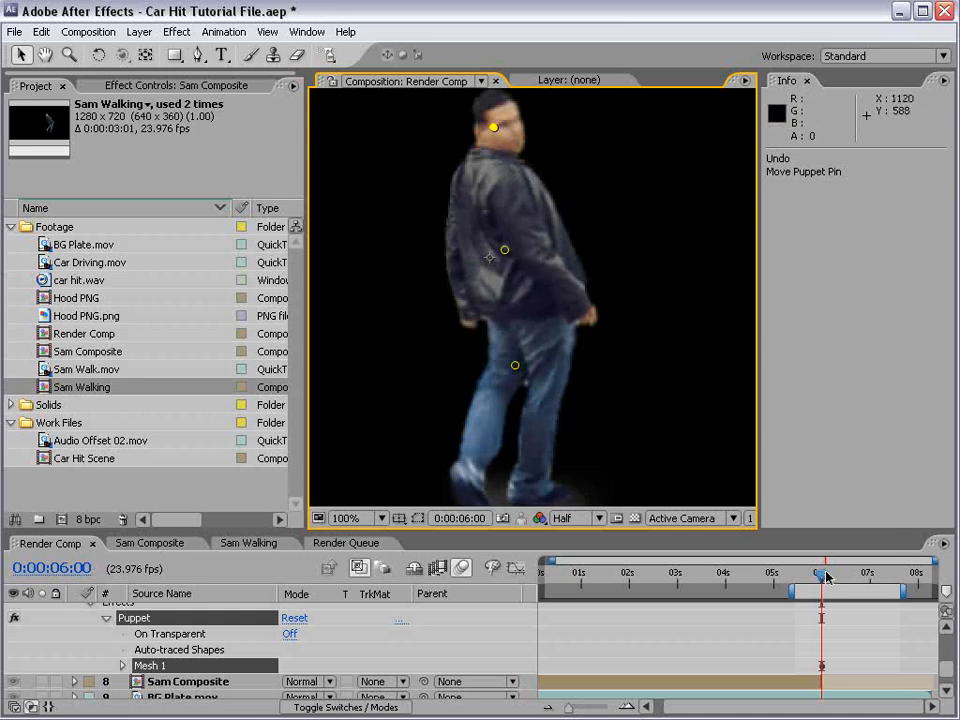
# Step: Reveal the frozen Sam Composite layer's Puppet Pin position keyframes at 0:00:06:00 and turn off its solo
pyautogui.press('pageup')
pyautogui.moveTo(821, 577); pyautogui.dragTo(830, 673)
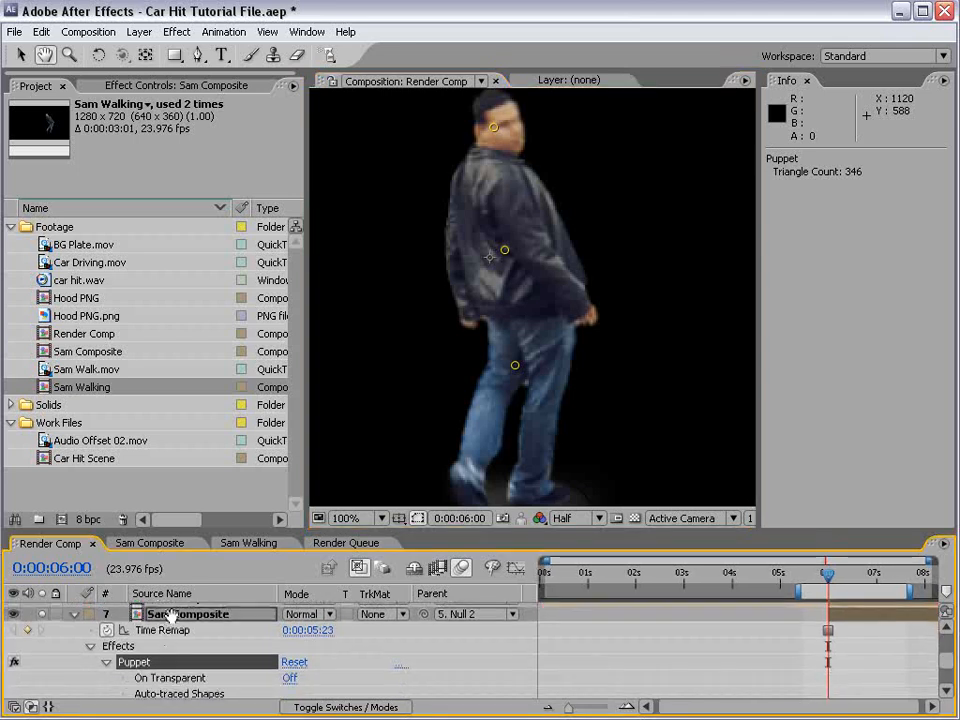
pyautogui.moveTo(225, 530); pyautogui.dragTo(218, 428)
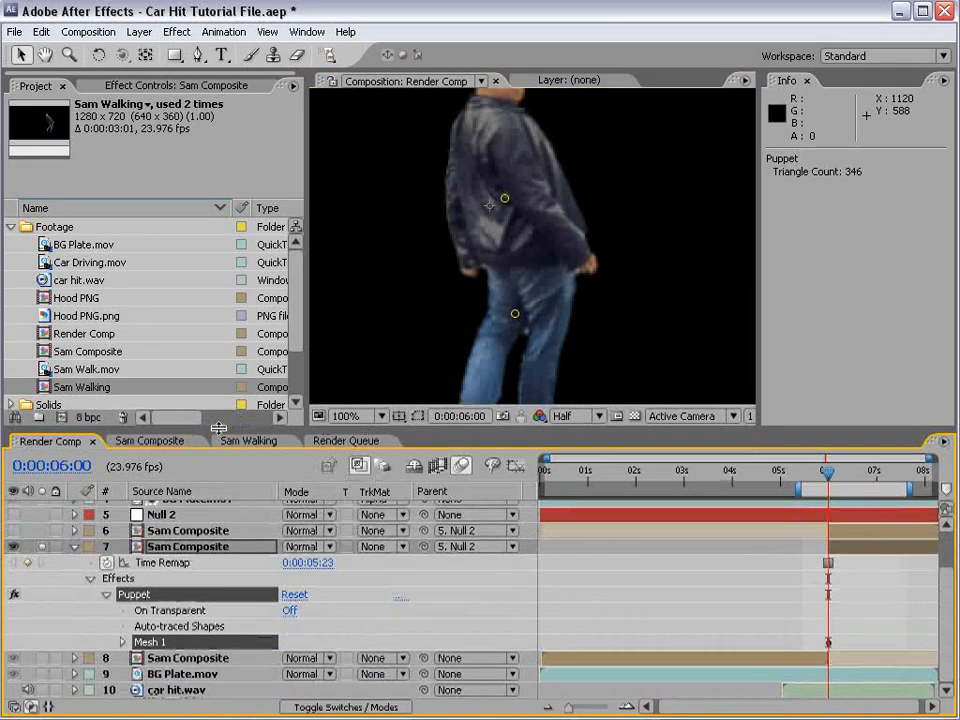
pyautogui.press('u')
pyautogui.press('u')
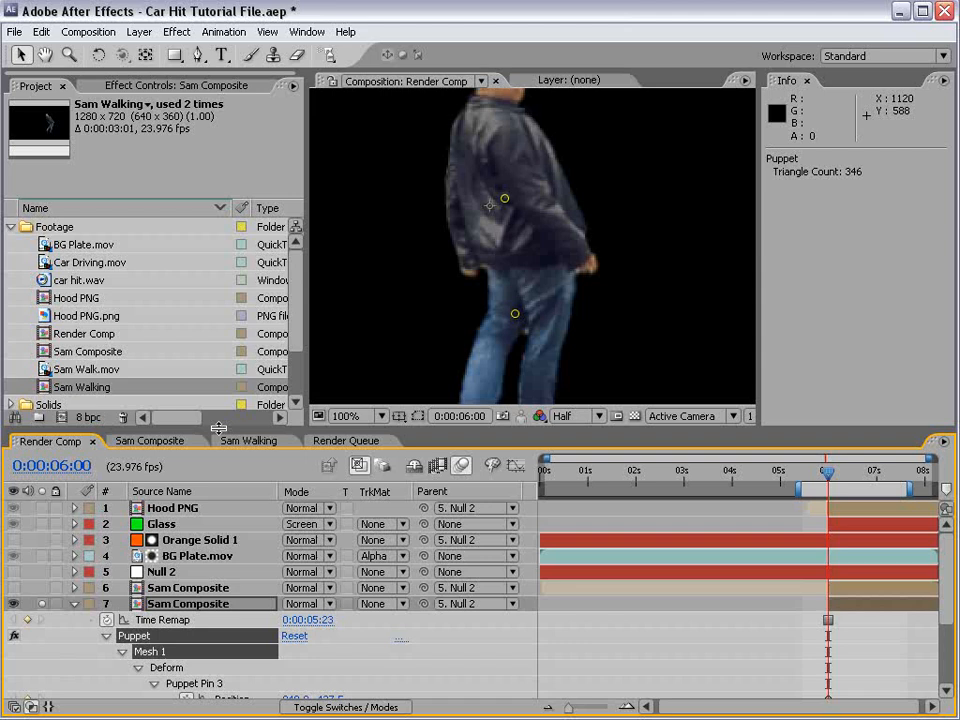
pyautogui.press('space')
pyautogui.moveTo(866, 648); pyautogui.dragTo(812, 556)
pyautogui.moveTo(831, 627); pyautogui.dragTo(831, 604)
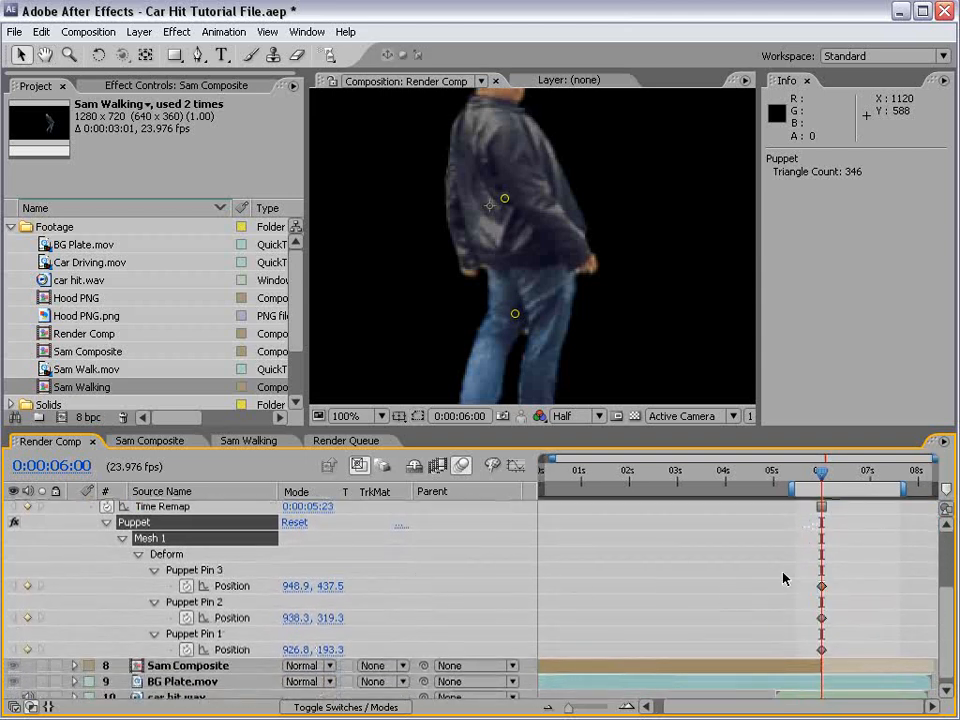
pyautogui.press('space')
pyautogui.moveTo(590, 172); pyautogui.dragTo(619, 250)
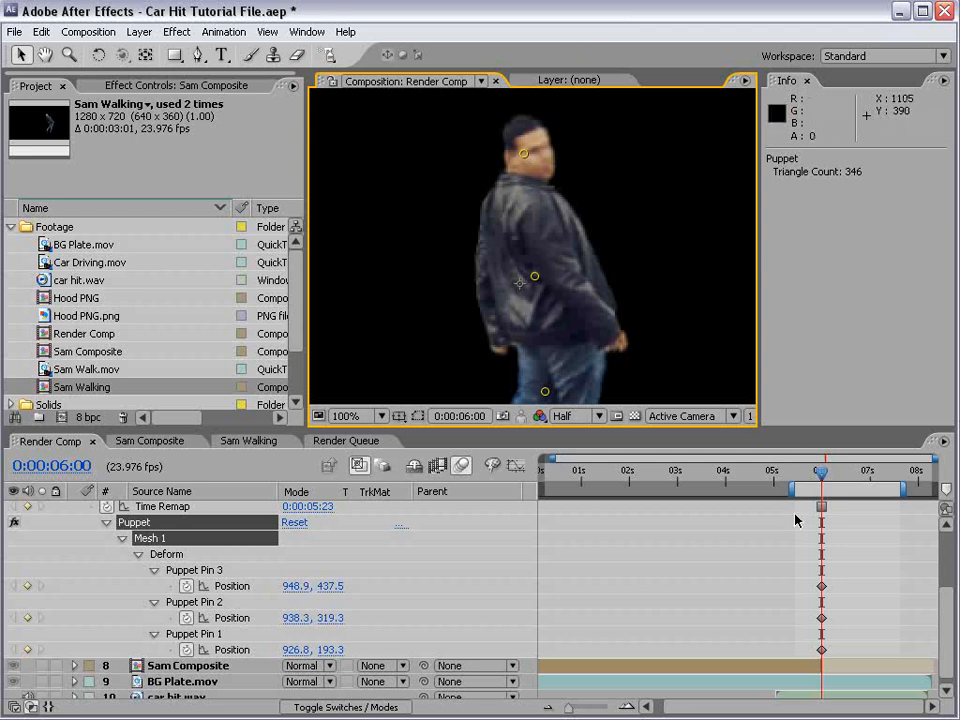
pyautogui.press('space')
pyautogui.moveTo(776, 565); pyautogui.dragTo(776, 571)
pyautogui.press('space')
pyautogui.moveTo(52, 516); pyautogui.dragTo(52, 532)
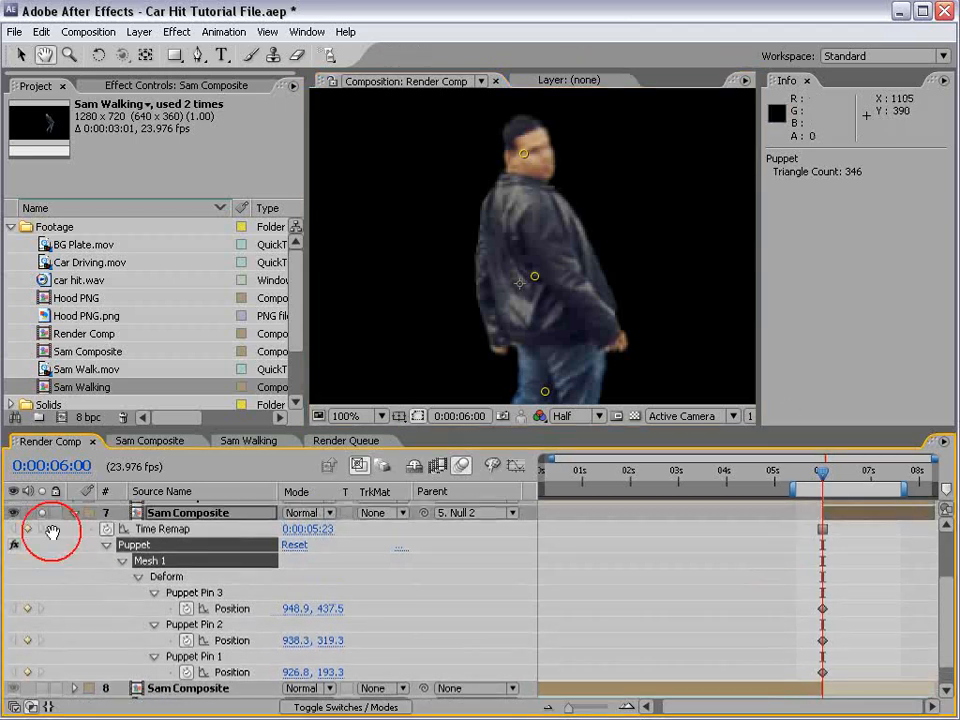
pyautogui.click(41, 513)
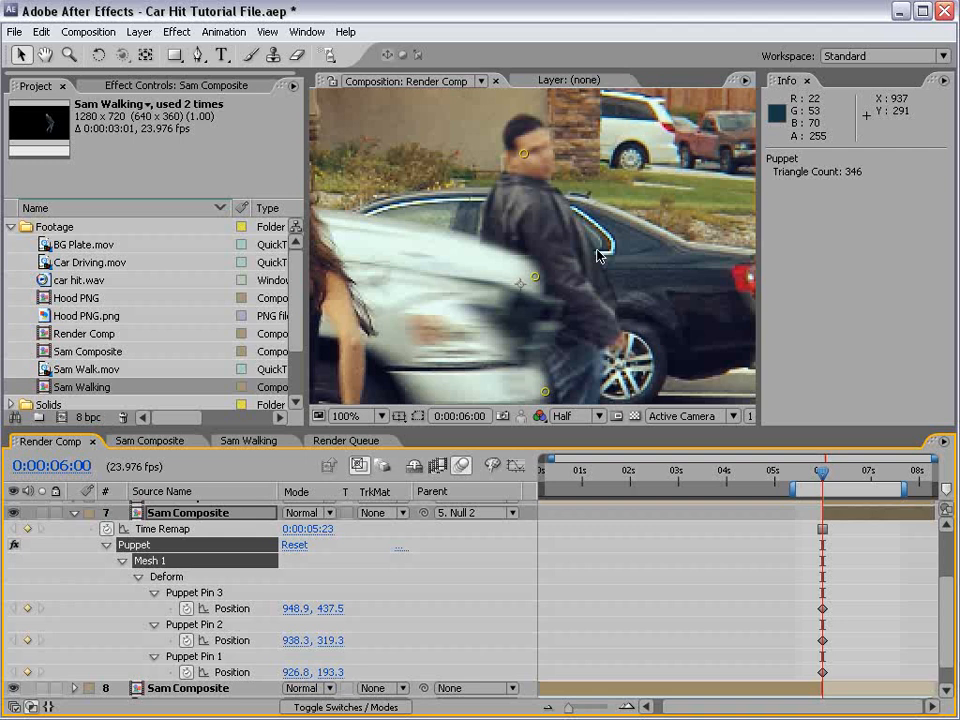
# Step: At 0:00:06:02, move the head pin down toward the hood to about 844, 270 and shift the torso pin slightly toward the truck
pyautogui.press('pagedown')
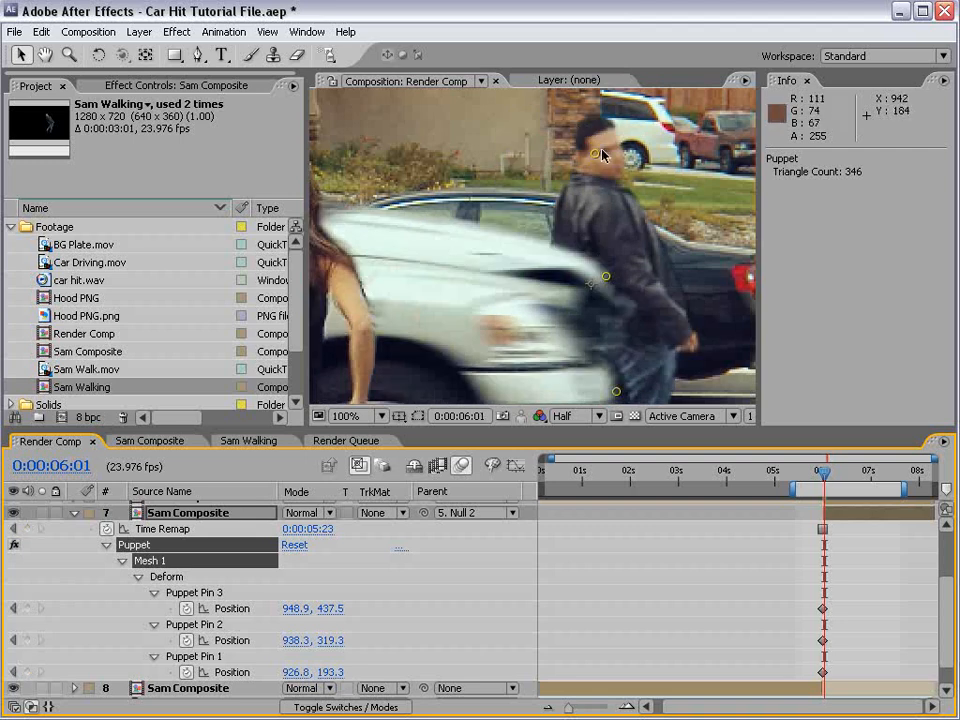
pyautogui.press('pagedown')
pyautogui.scroll(-2, 600, 163)
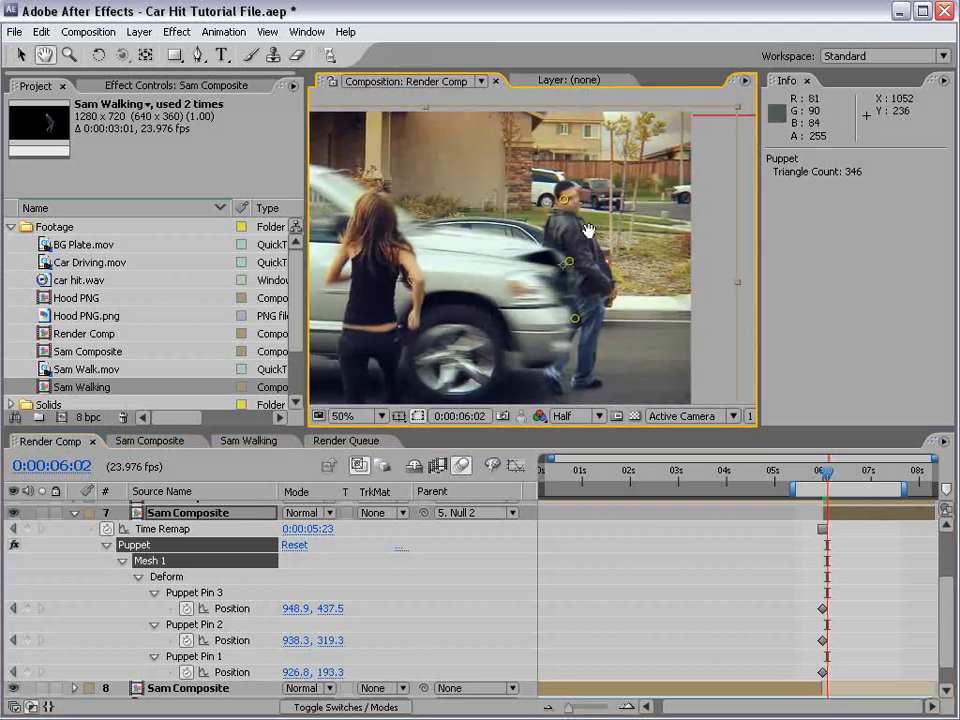
pyautogui.click(567, 203)
pyautogui.moveTo(567, 203); pyautogui.dragTo(524, 243)
pyautogui.click(568, 263)
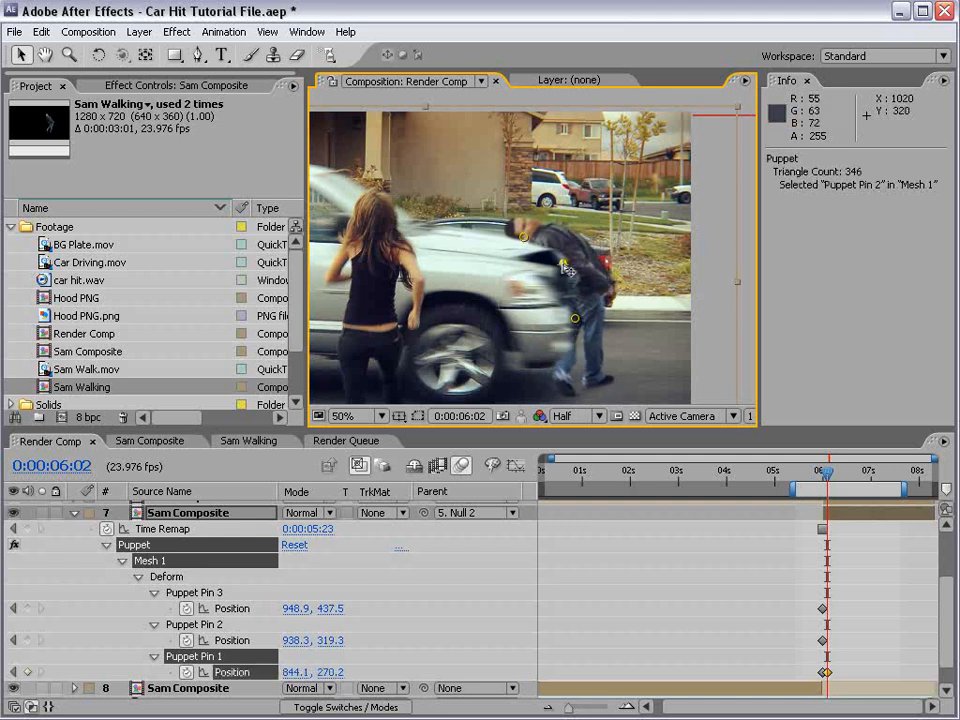
# Step: At 0:00:06:01, move the head pin to about 864, 238 and the torso pin to about 924, 323
pyautogui.press('pageup')
pyautogui.moveTo(511, 221); pyautogui.dragTo(505, 224)
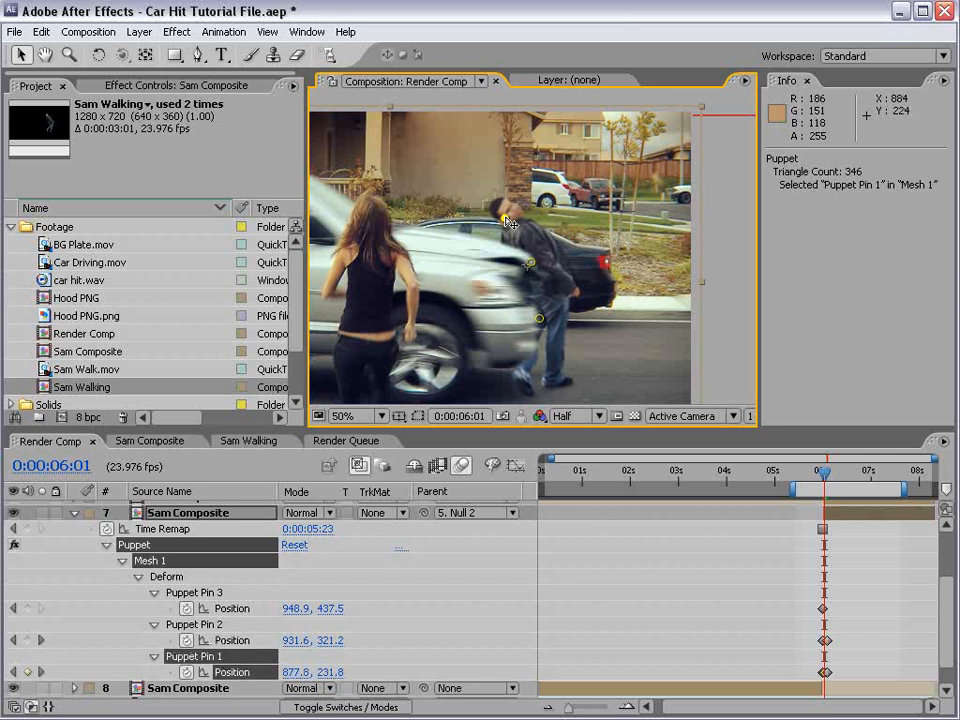
pyautogui.click(530, 263)
pyautogui.press('pageup')
pyautogui.press('pagedown')
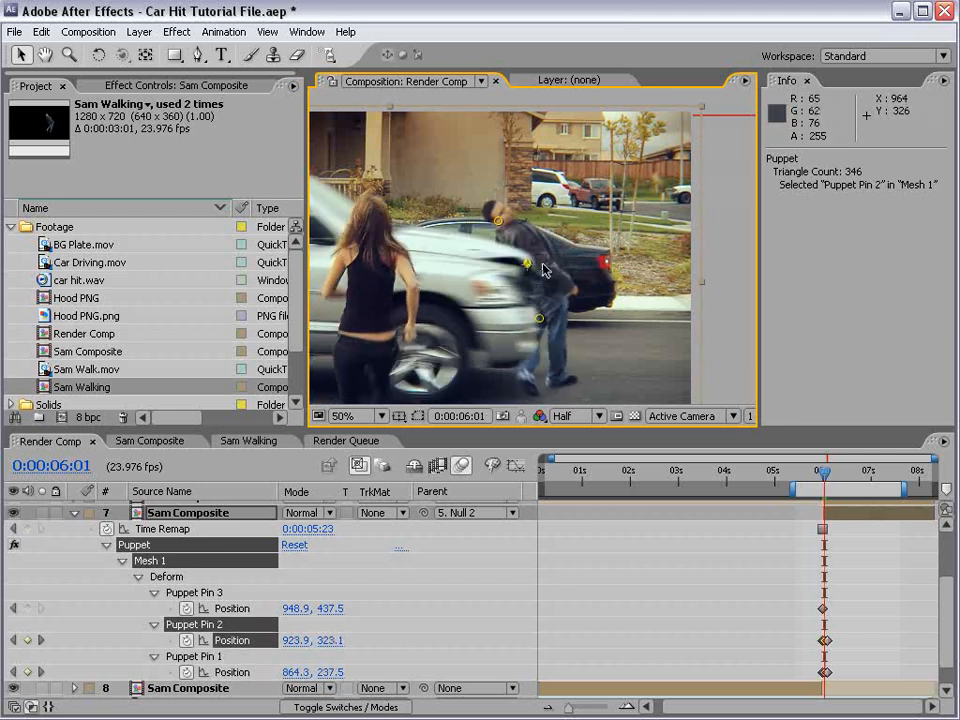
# Step: Refine the head pin at 0:00:06:01 to about 859, 232, adjust the torso pin at 0:00:06:02, and step through the neighbouring frames
pyautogui.moveTo(505, 225); pyautogui.dragTo(551, 270)
pyautogui.press('pagedown')
pyautogui.press('pagedown')
pyautogui.press('pageup')
pyautogui.click(557, 267)
pyautogui.press('pageup')
pyautogui.press('pageup')
pyautogui.press('pageup')
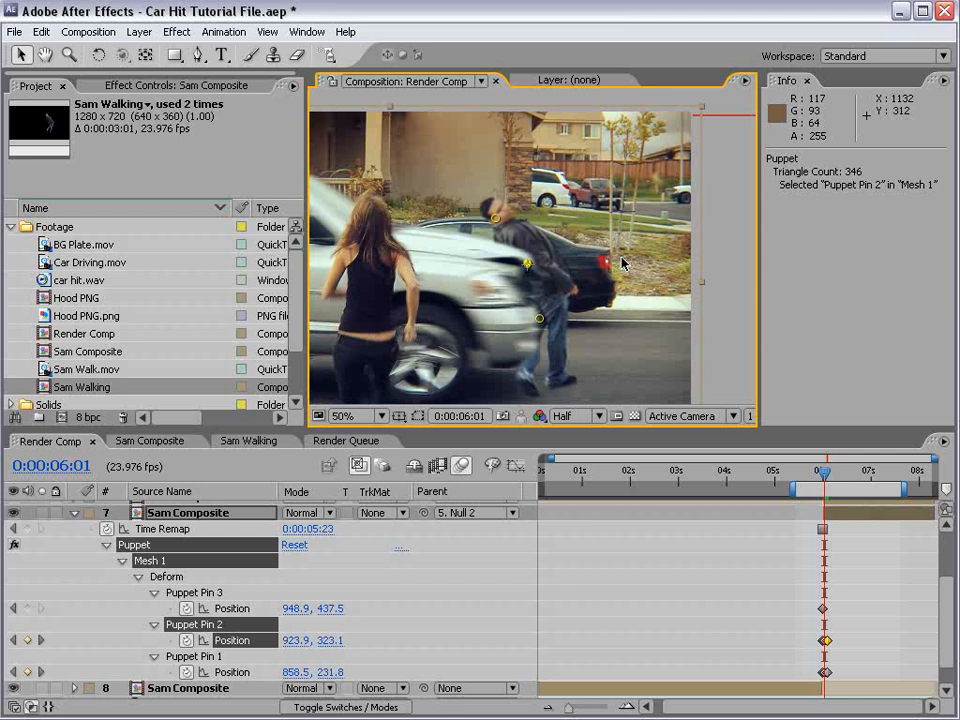
# Step: At 0:00:06:03, shift the frozen man's hip pin slightly toward the truck and check the pose on the neighbouring frames
pyautogui.press('pagedown')
pyautogui.press('pagedown')
pyautogui.press('pagedown')
pyautogui.press('pagedown')
pyautogui.press('pagedown')
pyautogui.press('pageup')
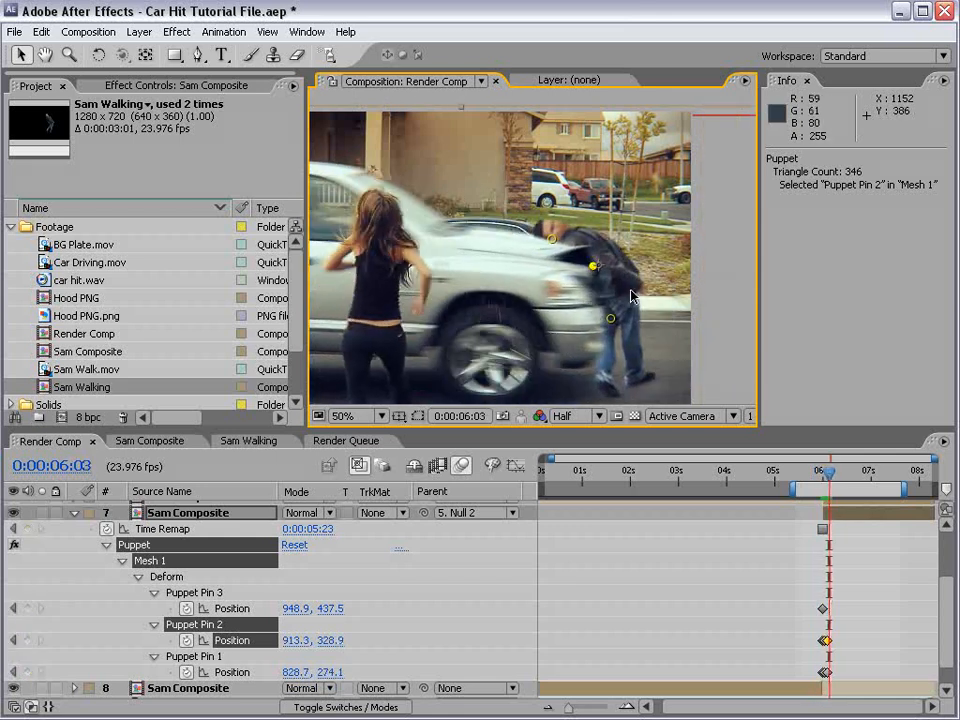
pyautogui.click(605, 318)
pyautogui.press('pageup')
pyautogui.press('pageup')
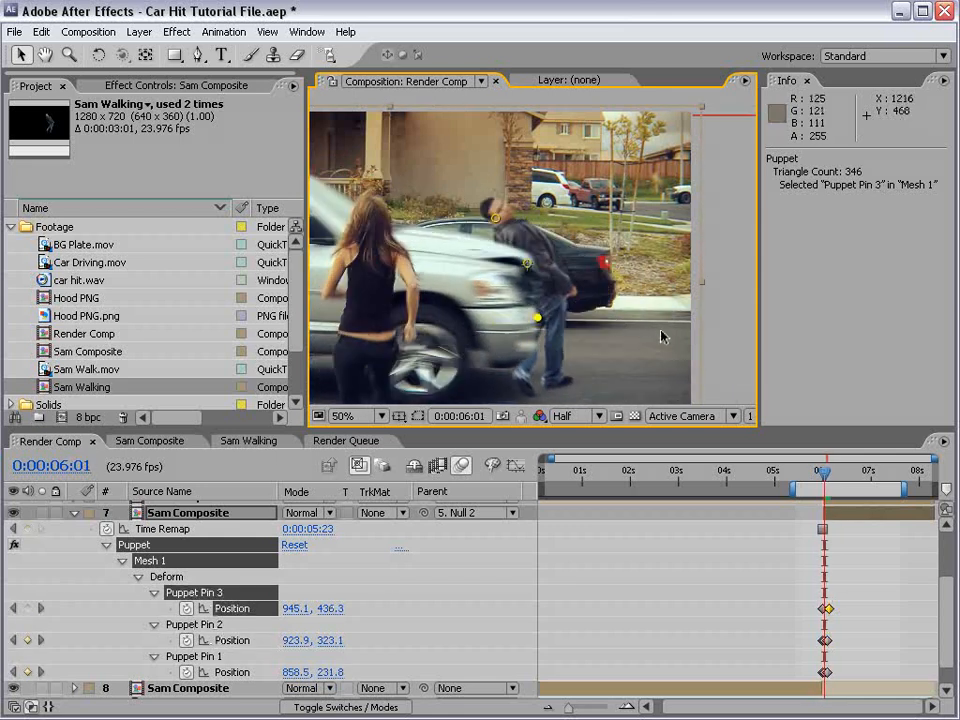
pyautogui.press('pagedown')
pyautogui.press('pagedown')
pyautogui.press('pageup')
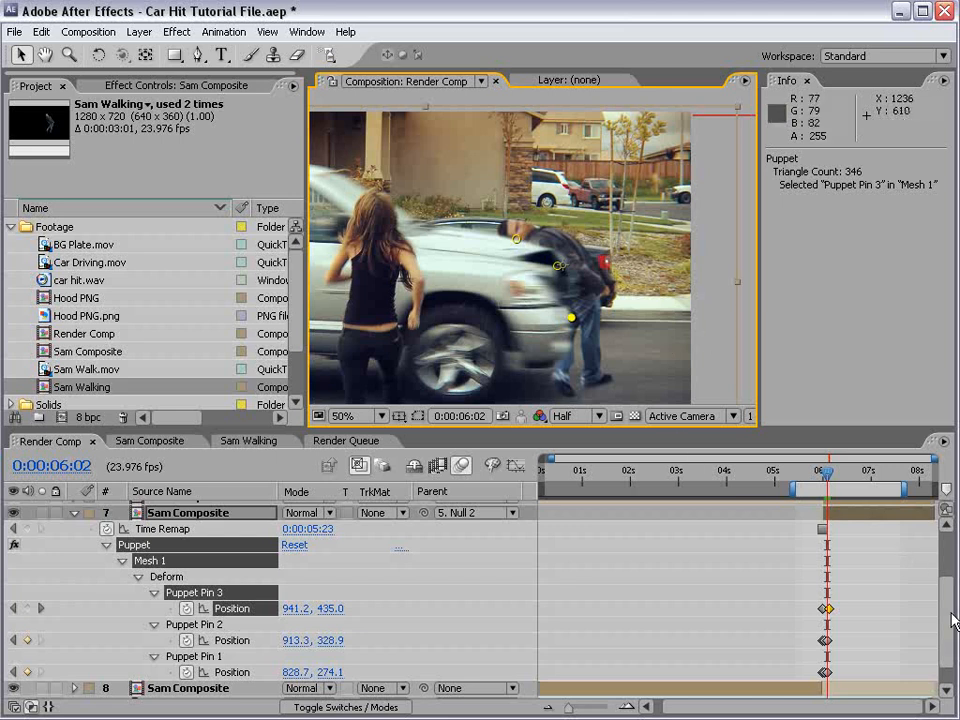
# Step: Enable motion blur on the puppet-deformed Sam Composite layer 7 and save the project
pyautogui.scroll(1, 789, 566)
pyautogui.press('F4')
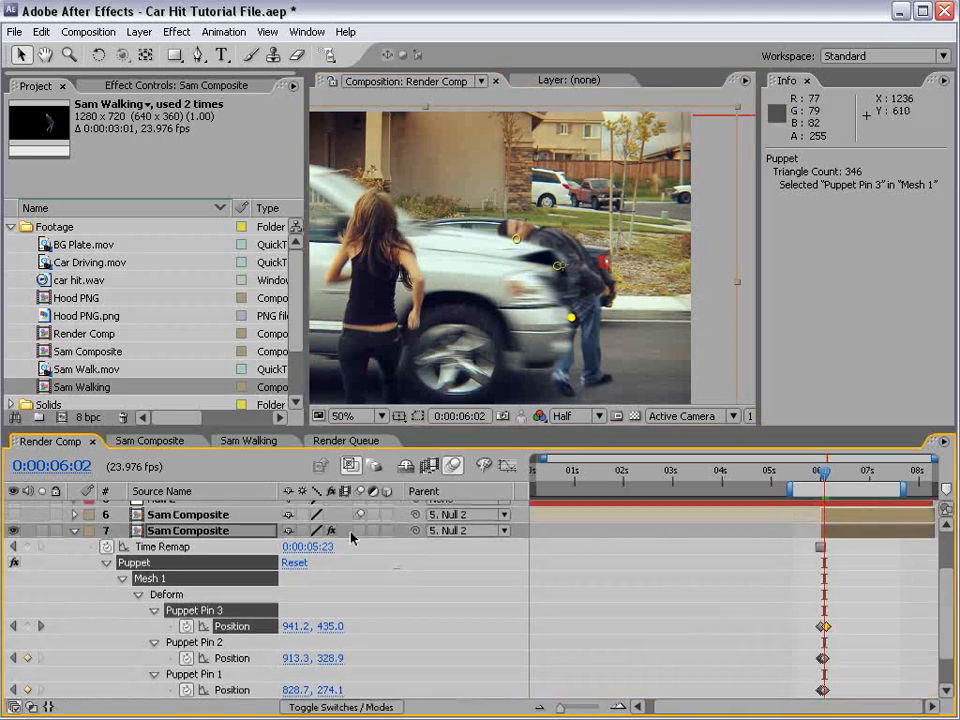
pyautogui.click(360, 531)
pyautogui.hotkey('ctrl', 's')
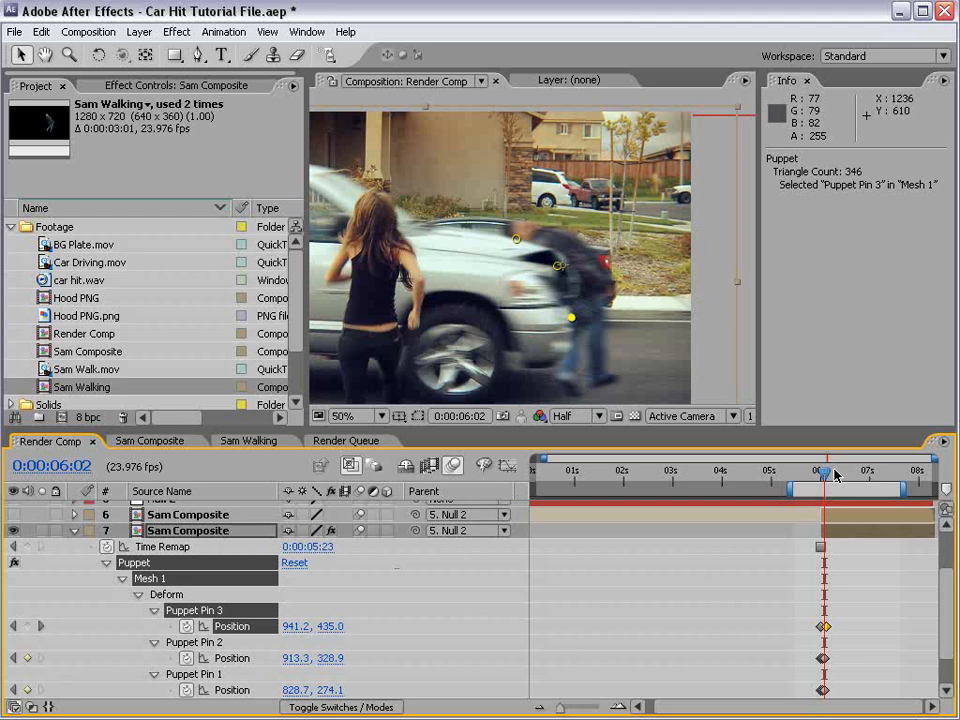
# Step: RAM-preview the motion-blurred hit around 0:00:06:00, viewing both the full frame and a closer view of the impact
pyautogui.click(822, 478)
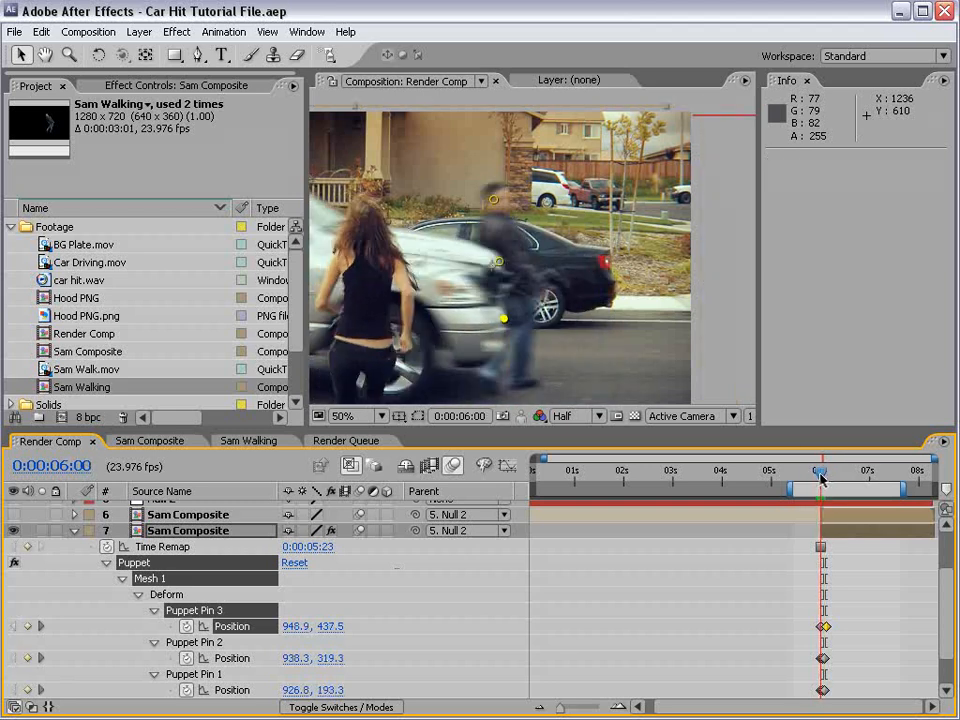
pyautogui.scroll(-2, 605, 228)
pyautogui.click(564, 317)
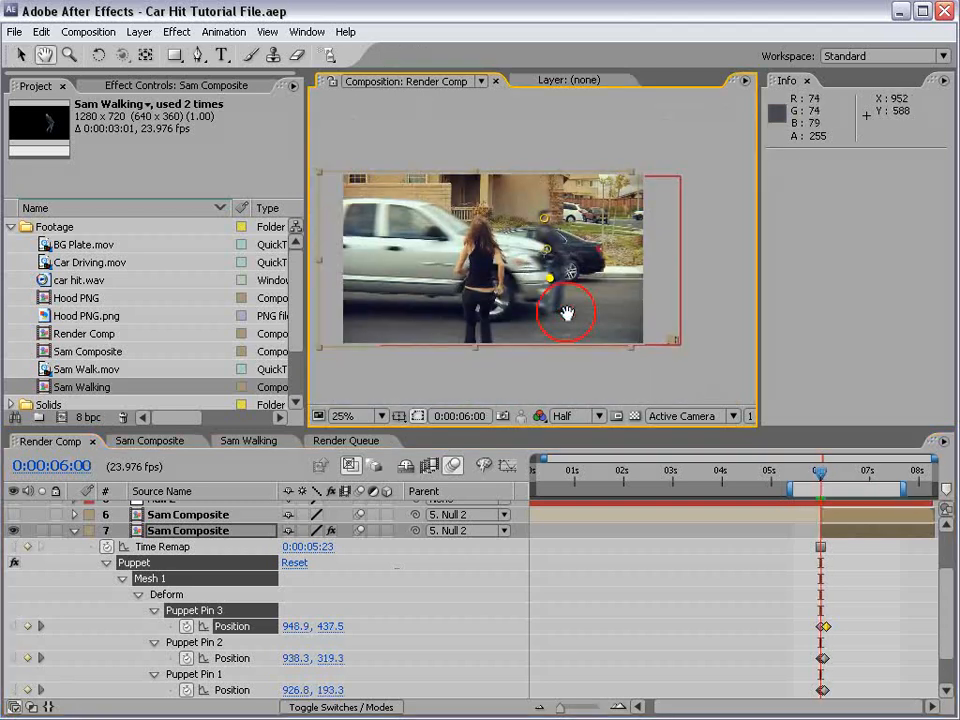
pyautogui.press('KP_0')
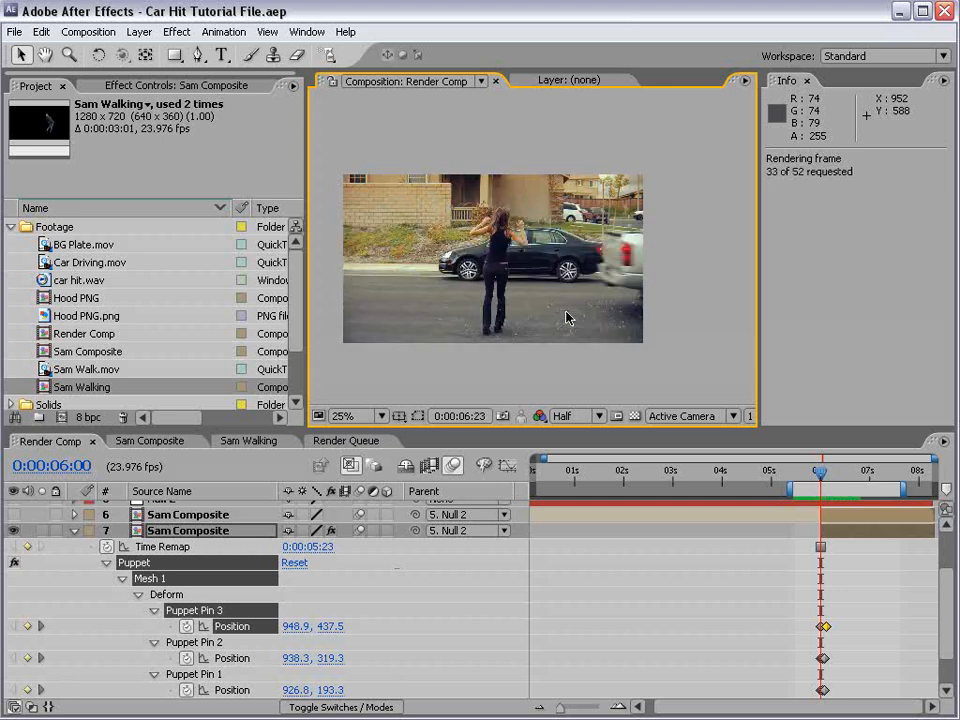
pyautogui.press('space')
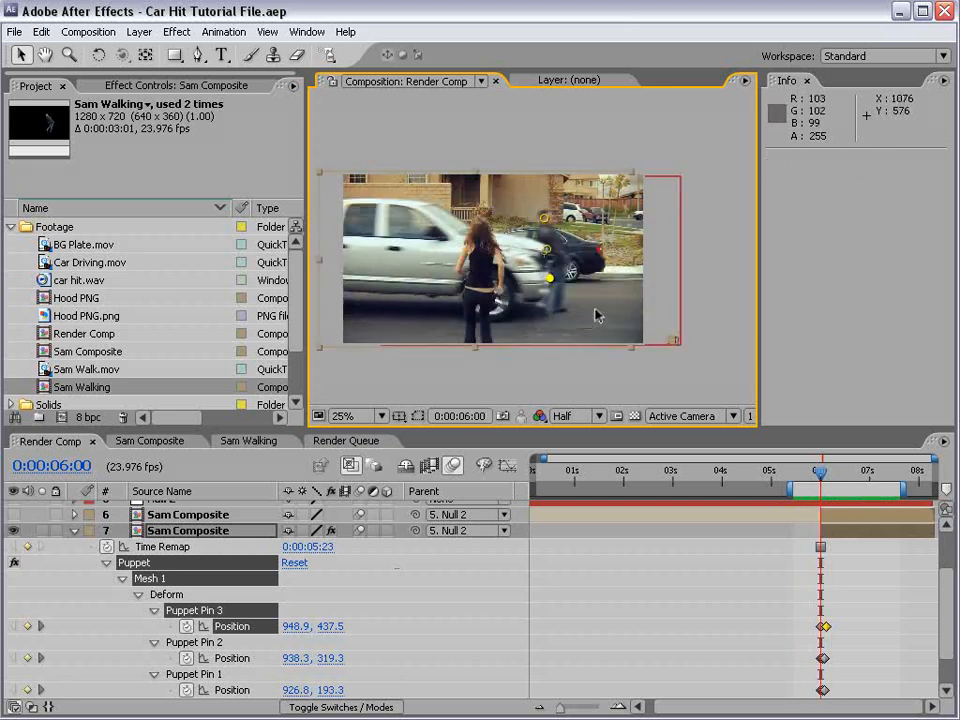
pyautogui.scroll(2, 620, 303)
pyautogui.press('space')
pyautogui.moveTo(641, 291); pyautogui.dragTo(684, 288)
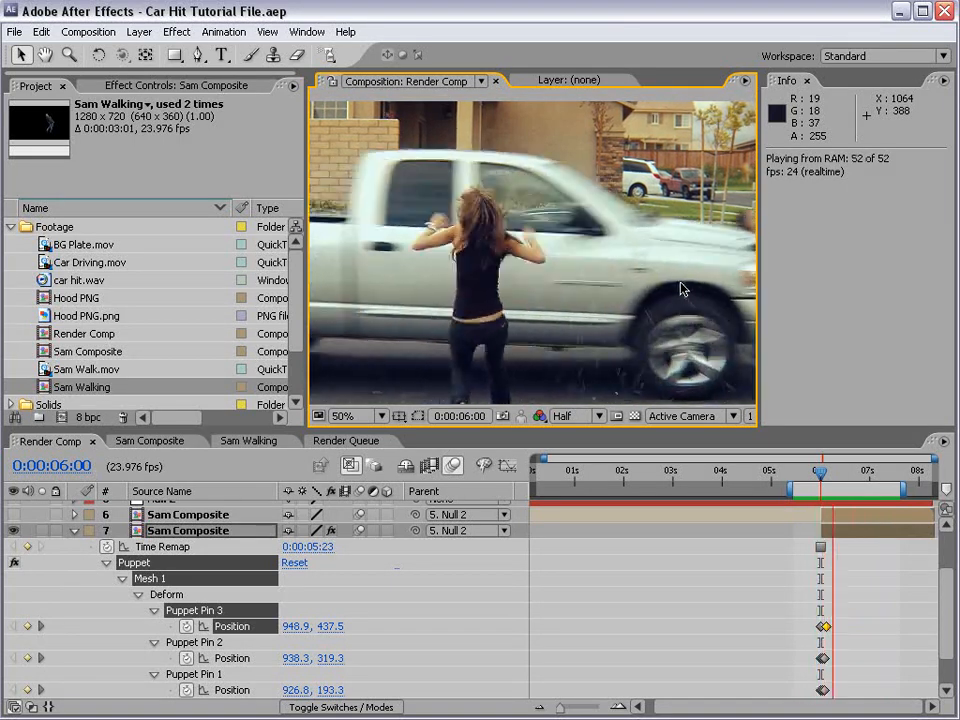
pyautogui.click(776, 579)
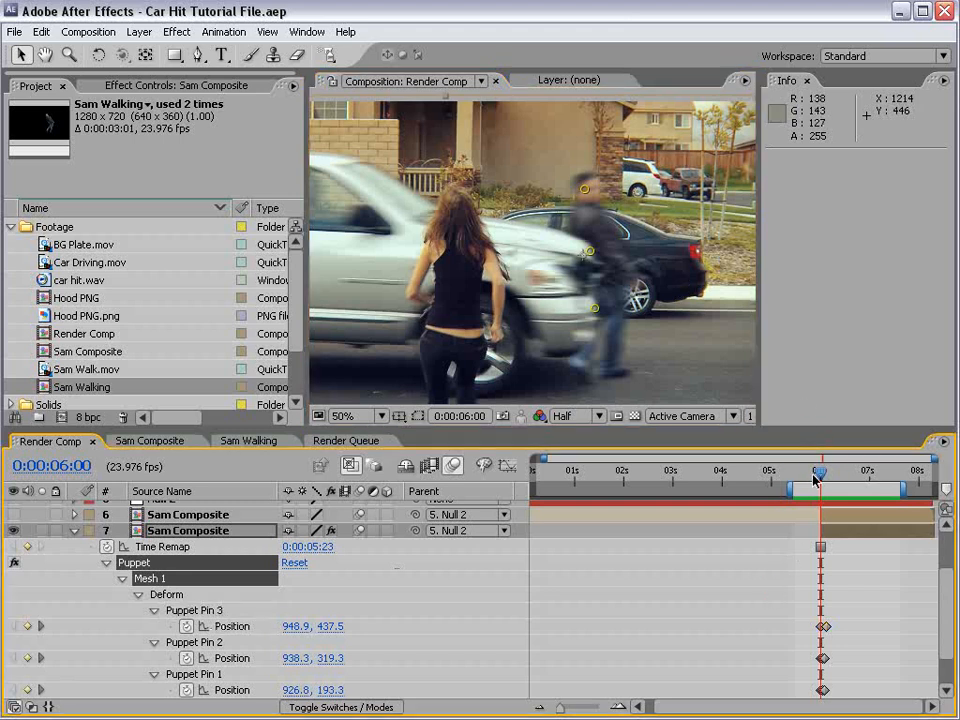
pyautogui.moveTo(818, 471)
pyautogui.mouseDown()
pyautogui.moveTo(828, 473)
pyautogui.moveTo(820, 471)
pyautogui.mouseUp()
pyautogui.click(706, 566)
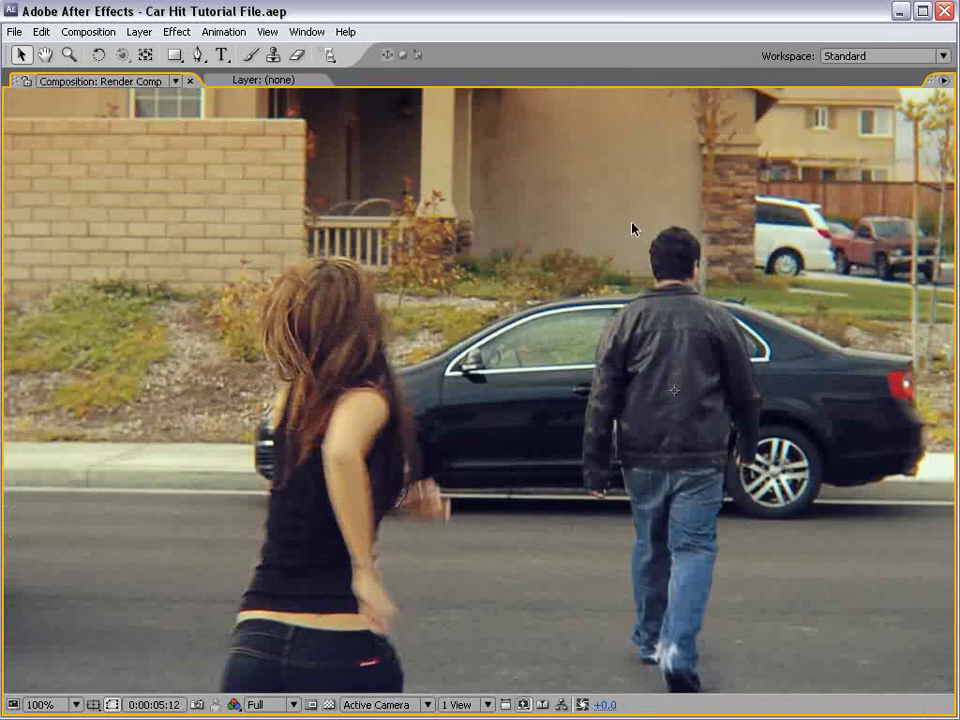
pyautogui.scroll(-2, 631, 229)
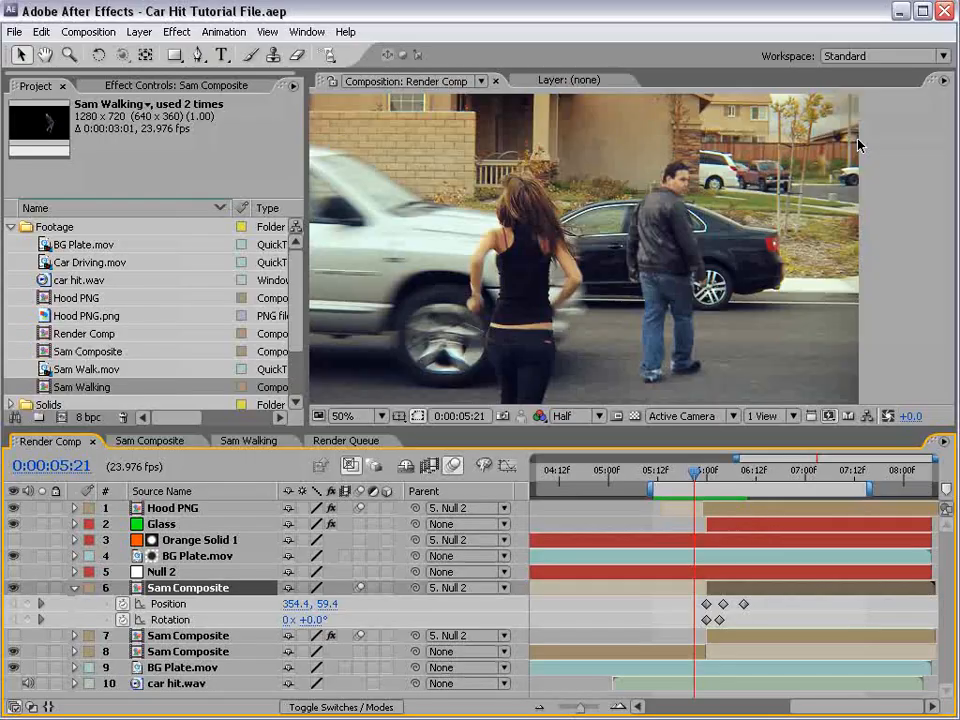
# Step: Switch to Firefox and browse the Video Copilot products page down to The Bullet and Series One DVD listings
pyautogui.hotkey('alt', 'Tab')
pyautogui.moveTo(857, 141); pyautogui.dragTo(851, 227)
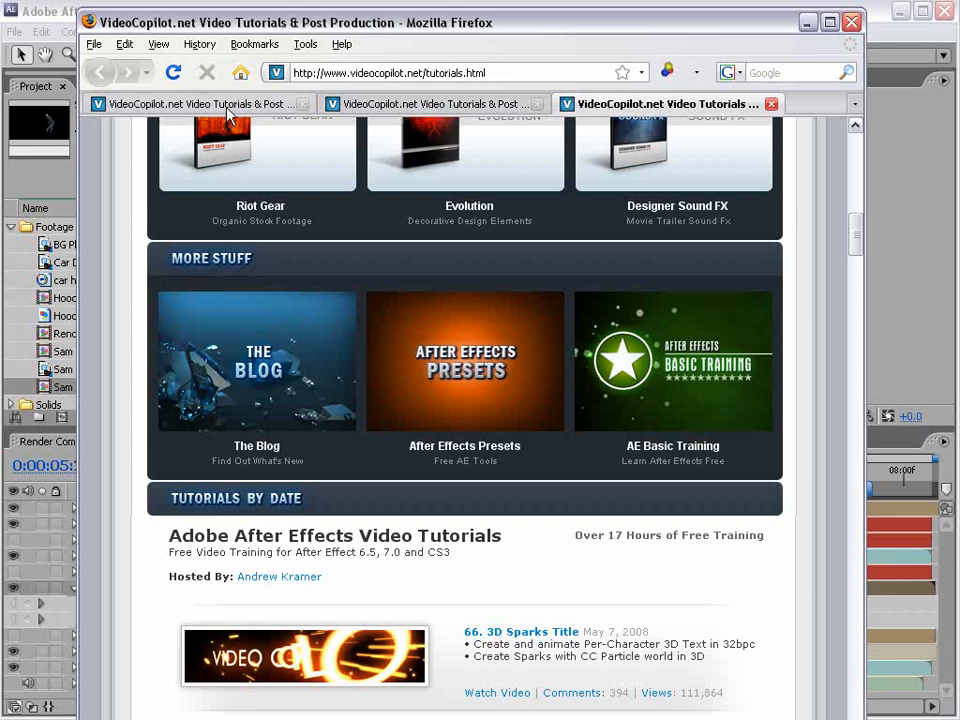
pyautogui.click(168, 101)
pyautogui.scroll(-6, 619, 422)
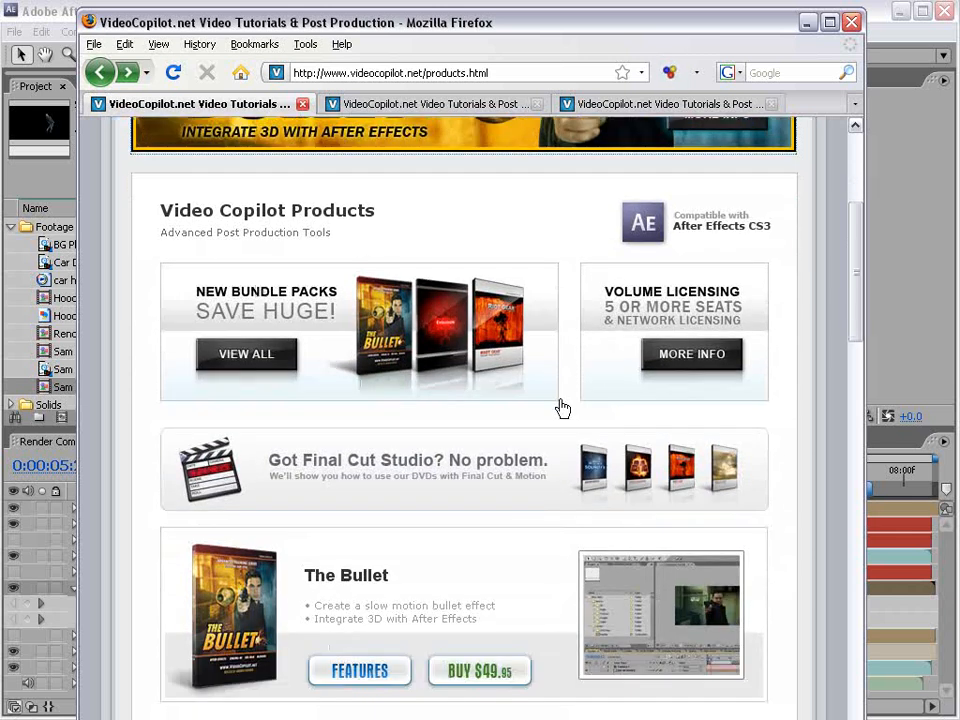
pyautogui.scroll(-5, 578, 438)
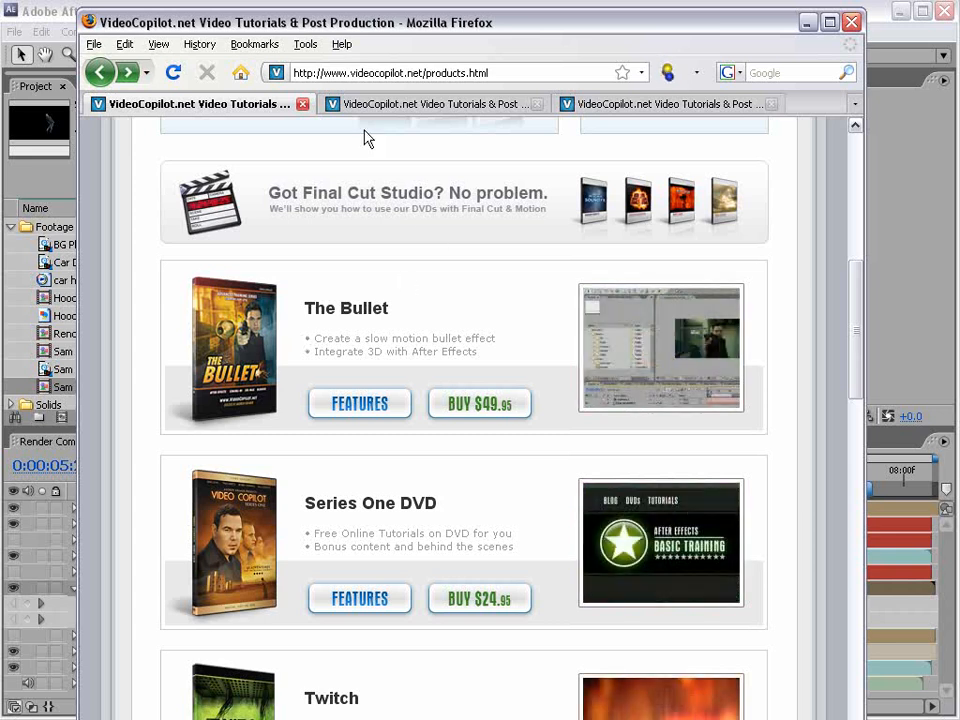
# Step: Show the open page for The Bullet and read its list of training features
pyautogui.click(392, 102)
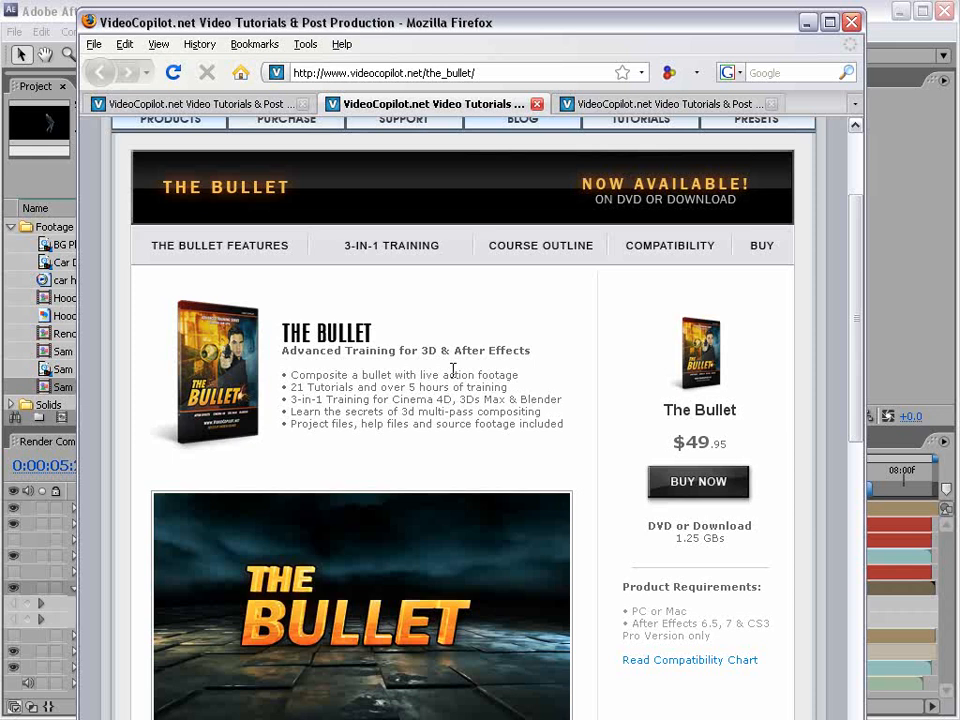
pyautogui.moveTo(321, 386); pyautogui.dragTo(396, 409)
pyautogui.click(396, 408)
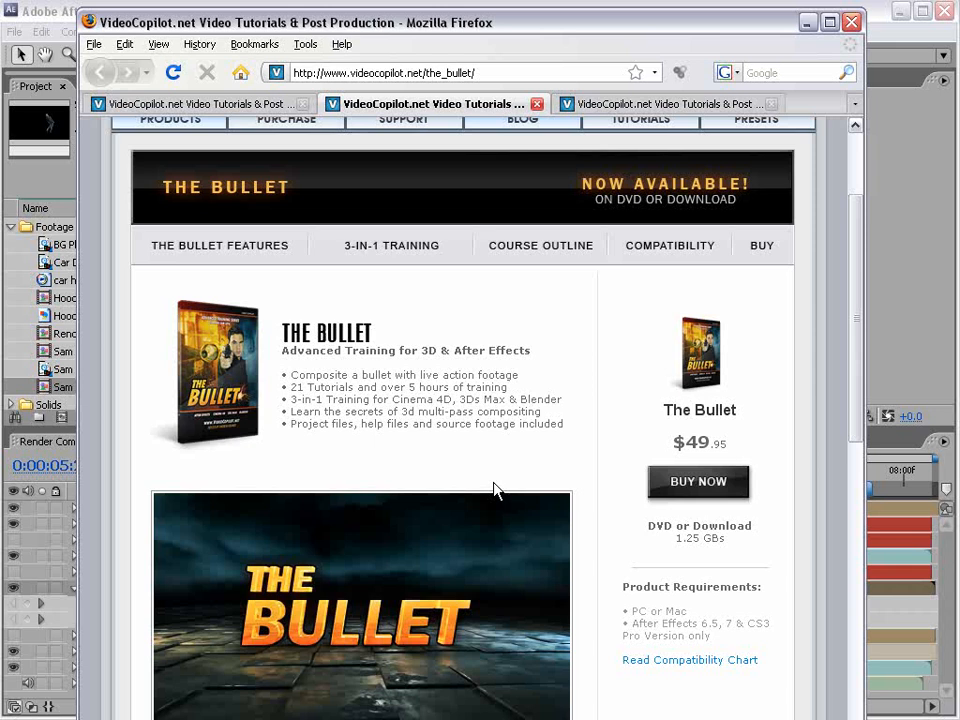
# Step: Review the Twitch, Evolution and Designer Sound FX listings on the products page, then switch back to After Effects
pyautogui.click(195, 103)
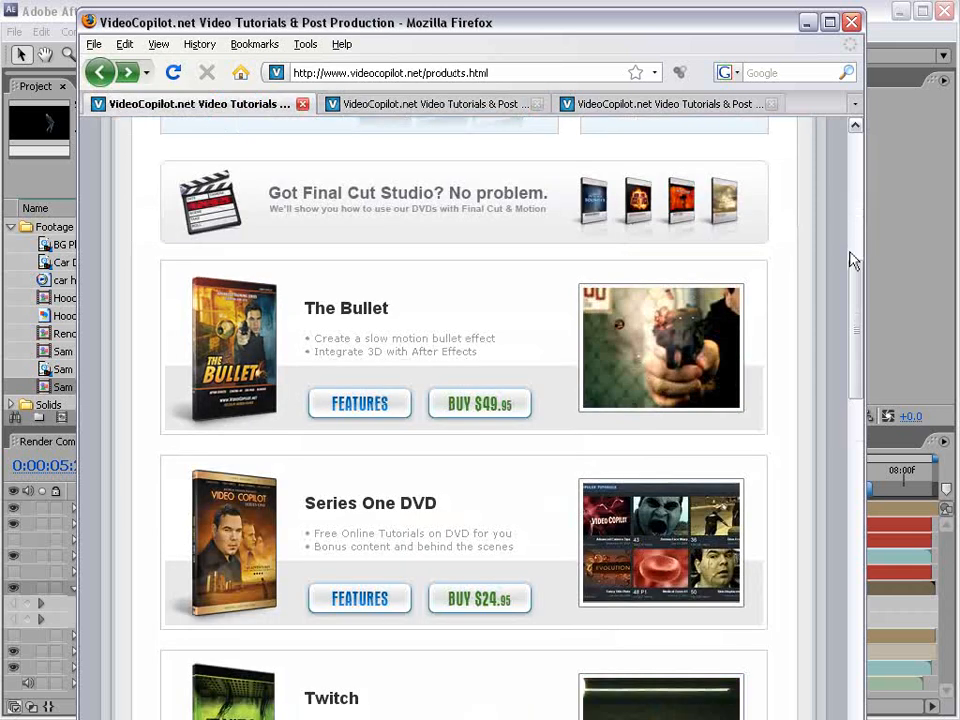
pyautogui.moveTo(851, 260); pyautogui.dragTo(866, 369)
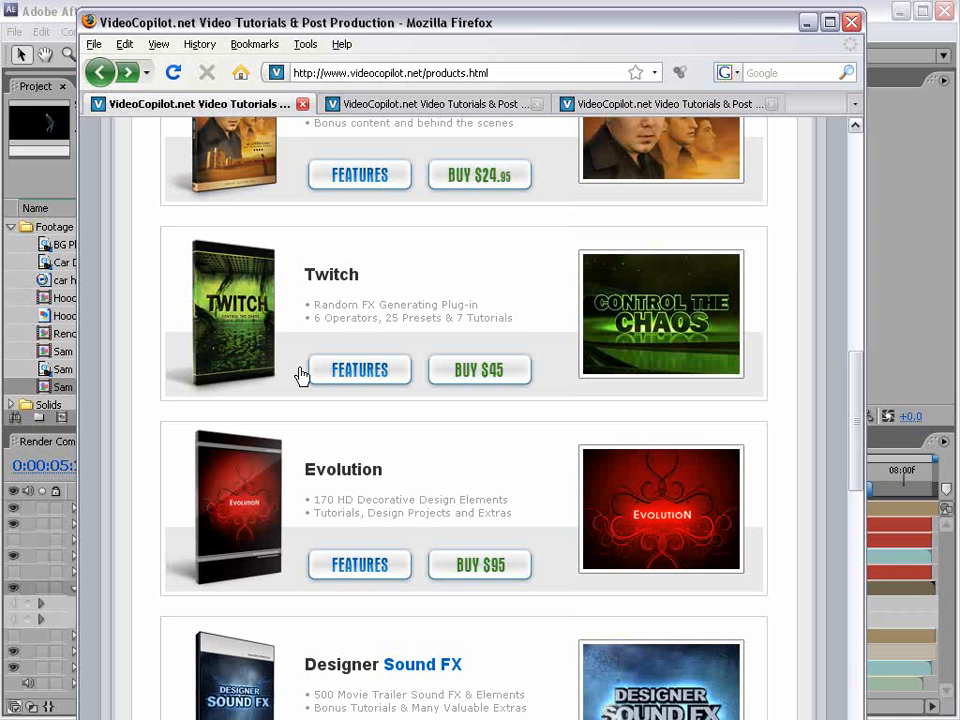
pyautogui.scroll(-2, 280, 376)
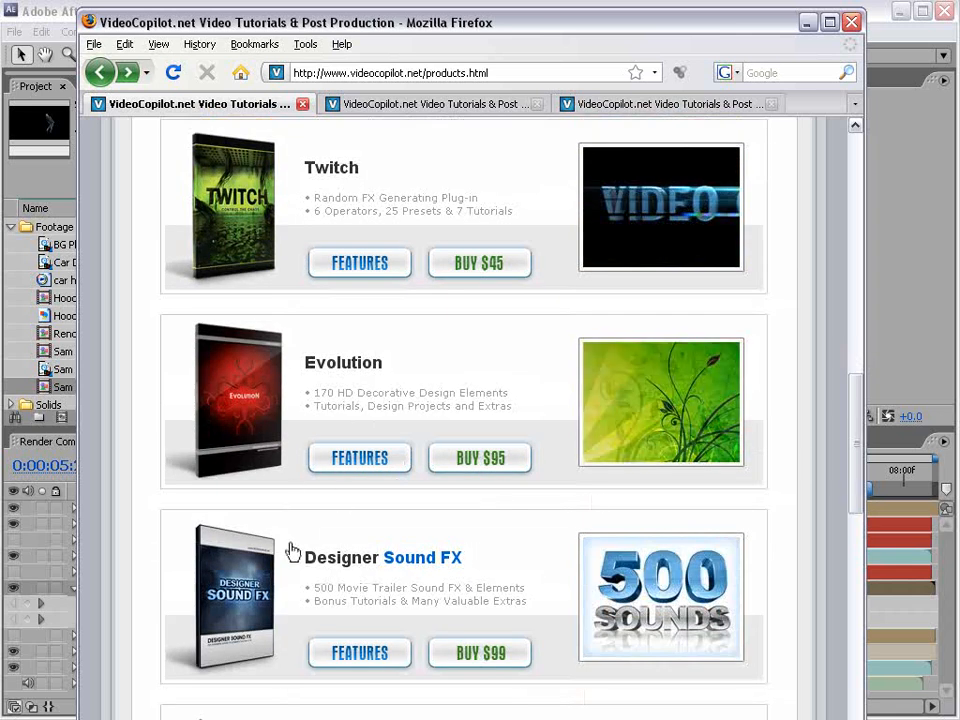
pyautogui.moveTo(853, 489); pyautogui.dragTo(855, 255)
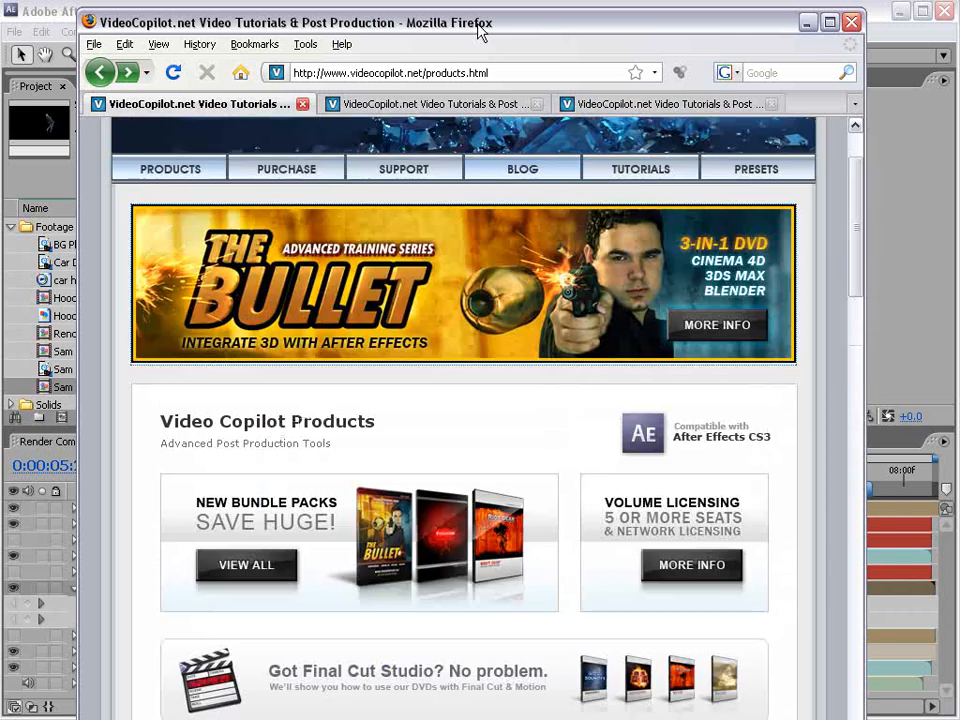
pyautogui.click(111, 6)
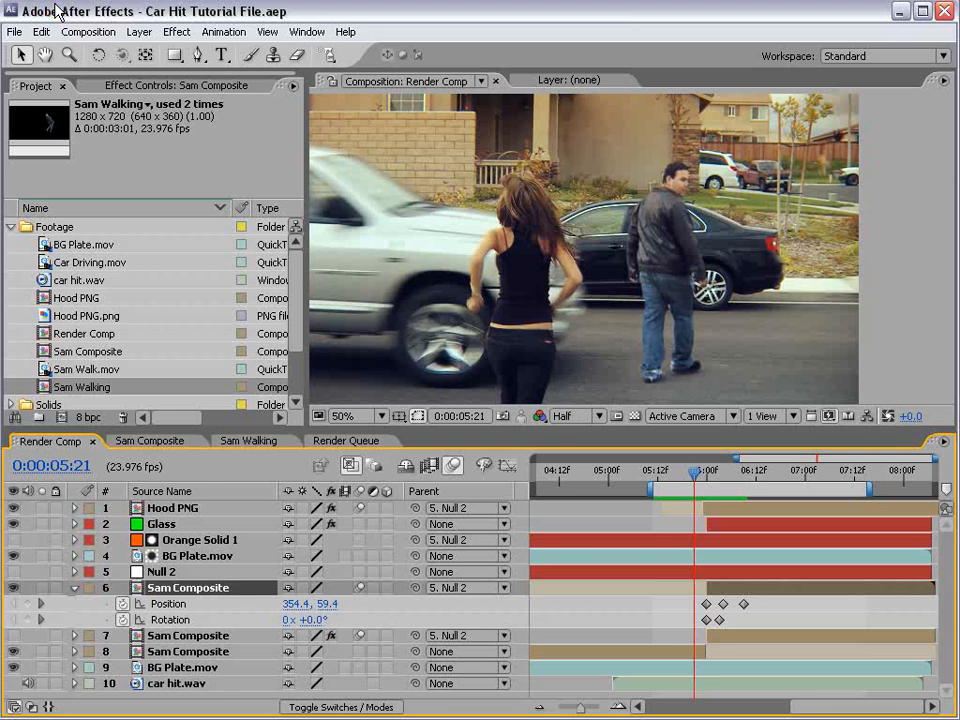